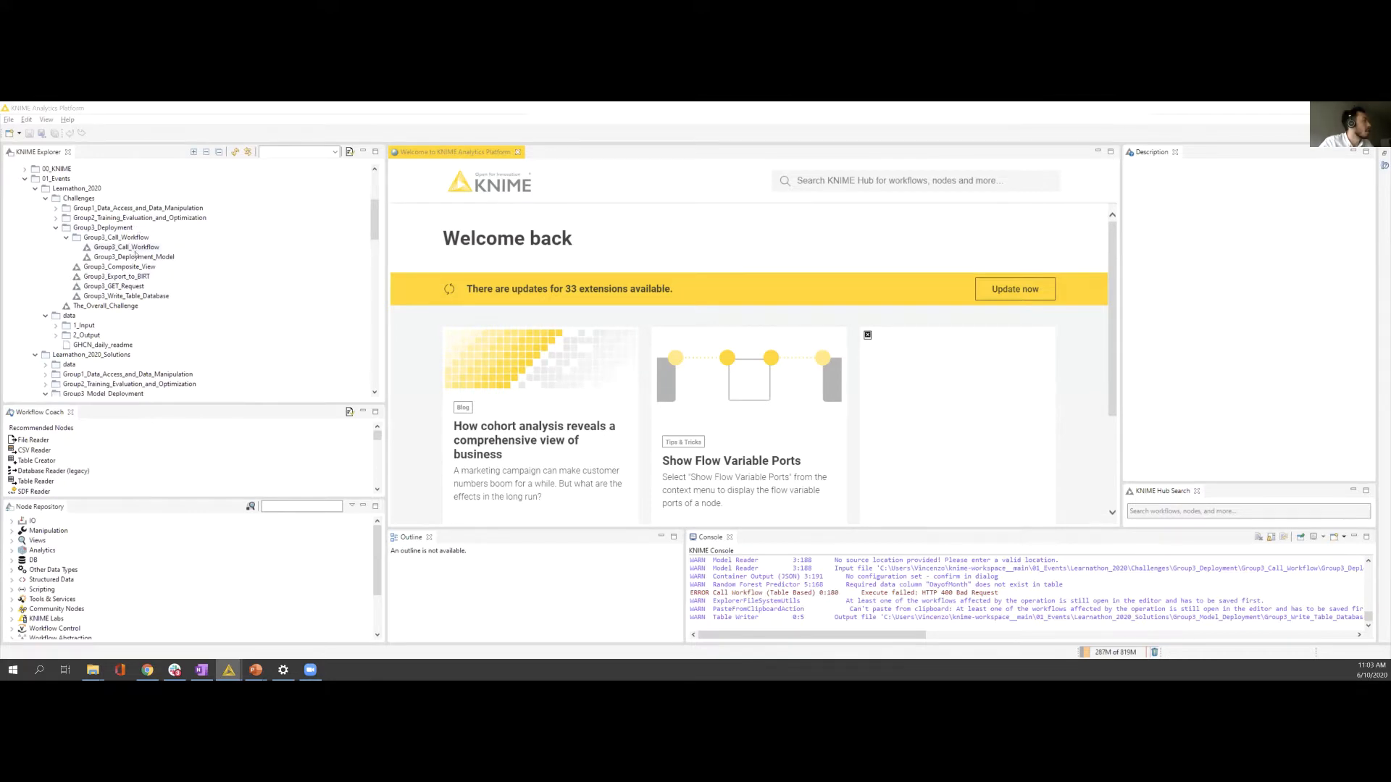
# Step: Open the Group3_Deployment_Model workflow and enlarge the node repository and the workflow editor area
pyautogui.doubleClick(138, 257)
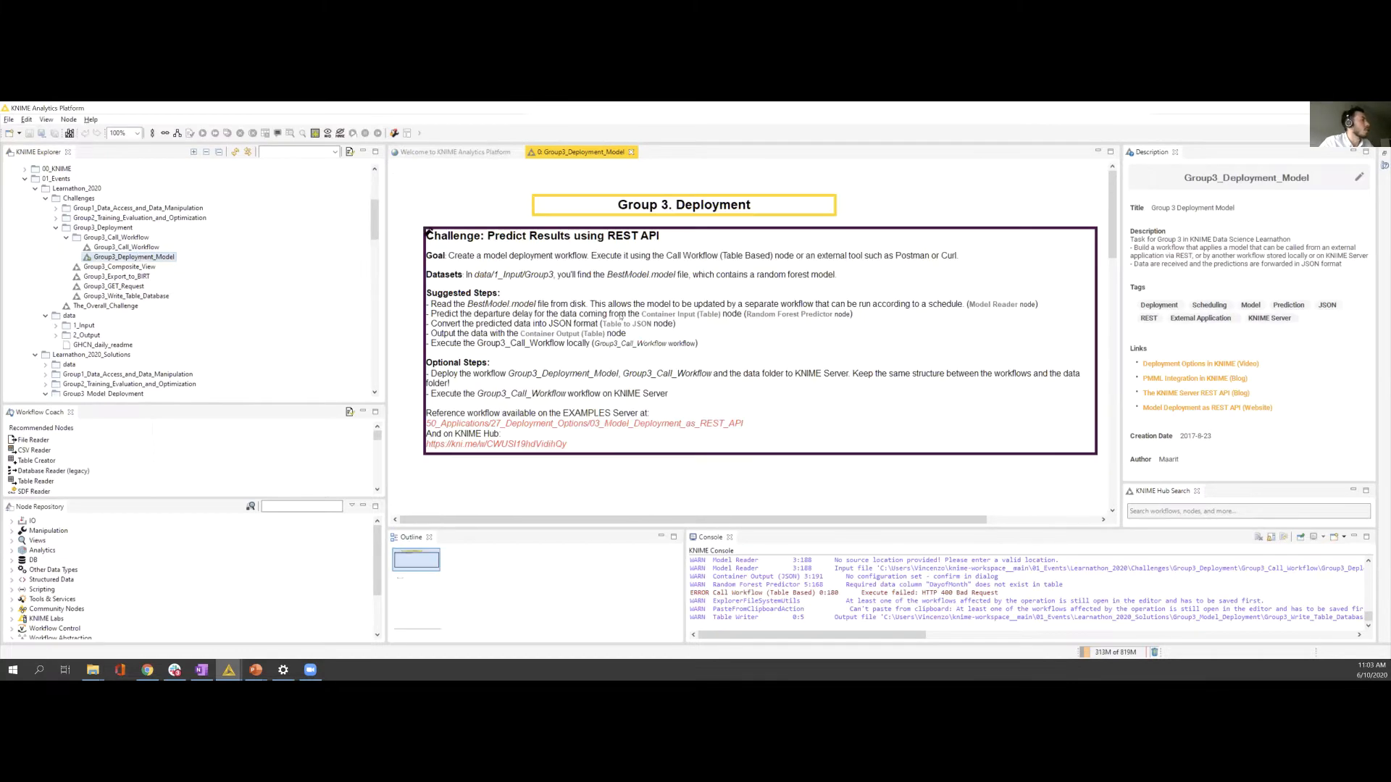
pyautogui.scroll(-2, 619, 317)
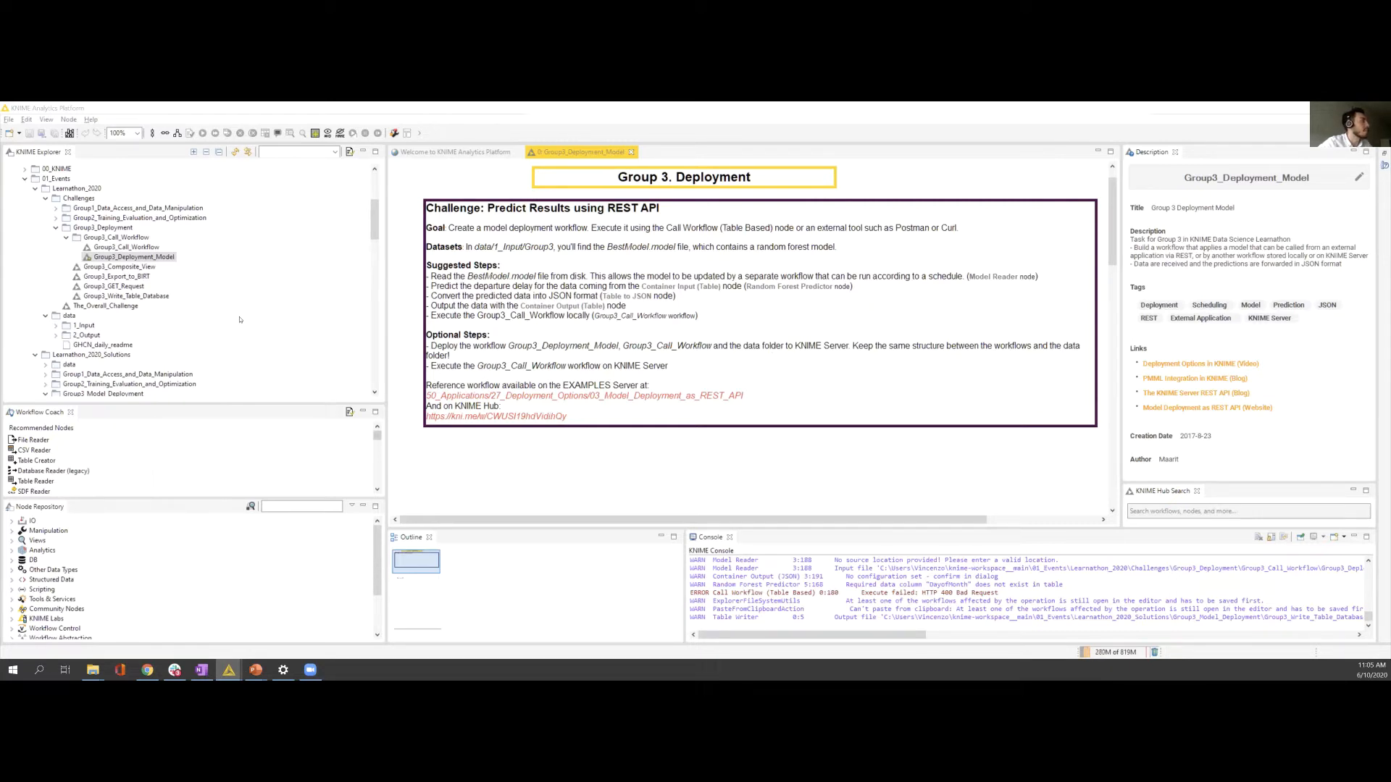
pyautogui.moveTo(297, 402); pyautogui.dragTo(302, 368)
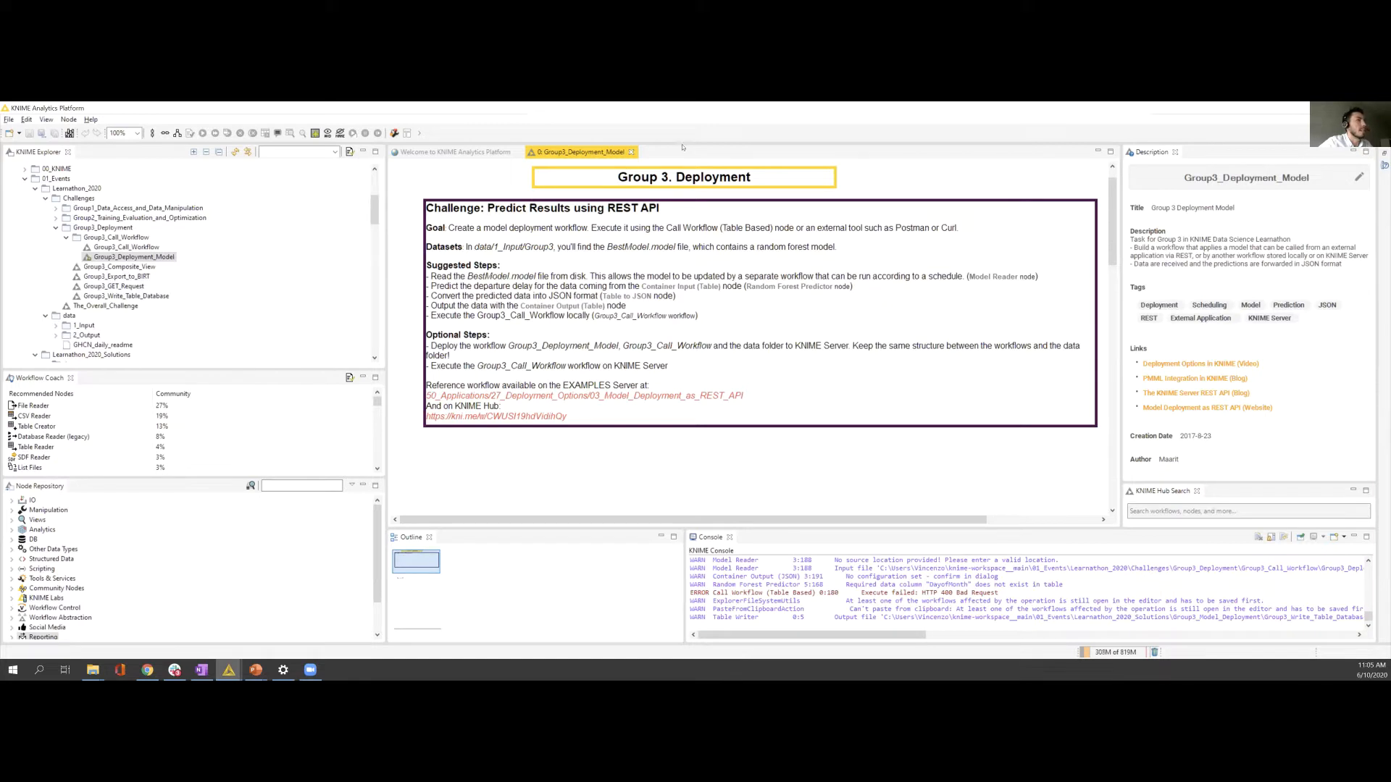
pyautogui.scroll(-1, 709, 253)
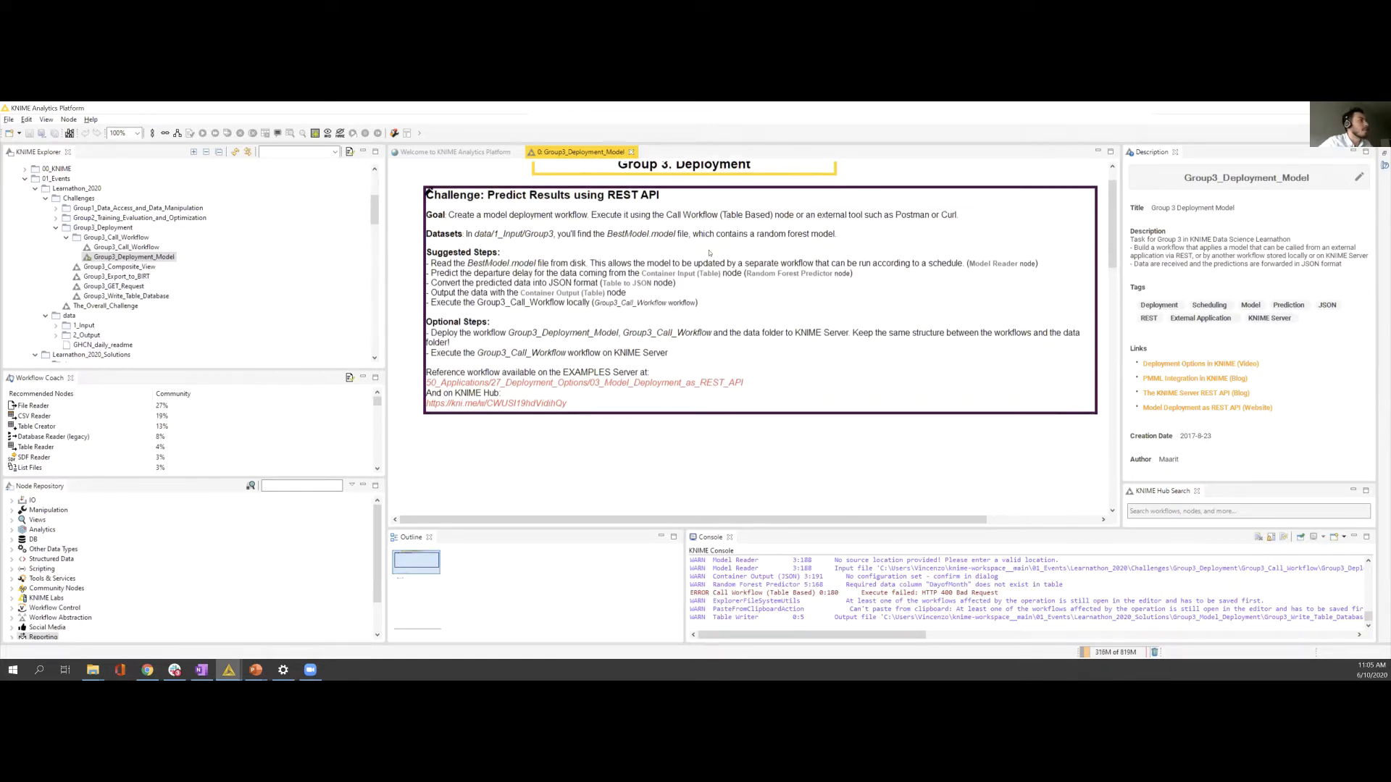
pyautogui.scroll(1, 708, 254)
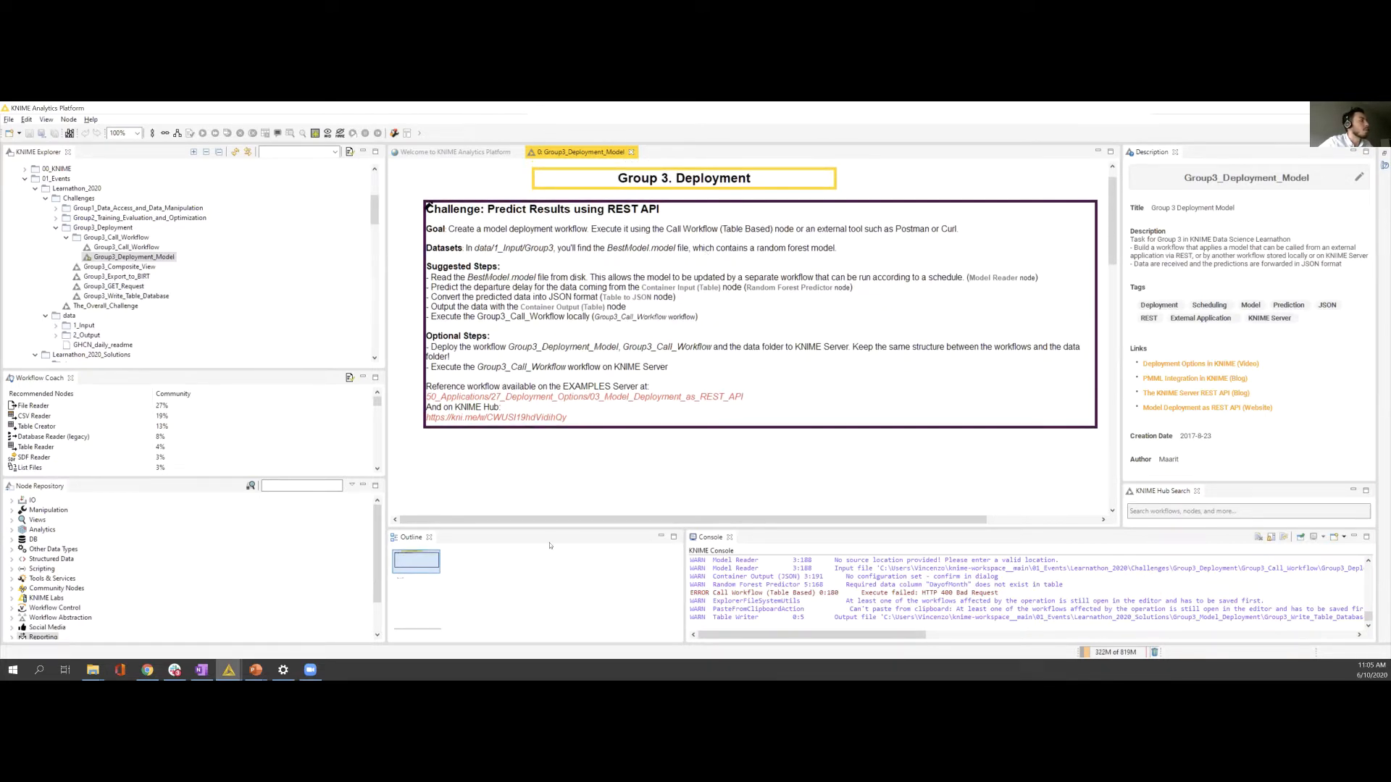
pyautogui.moveTo(525, 527); pyautogui.dragTo(526, 591)
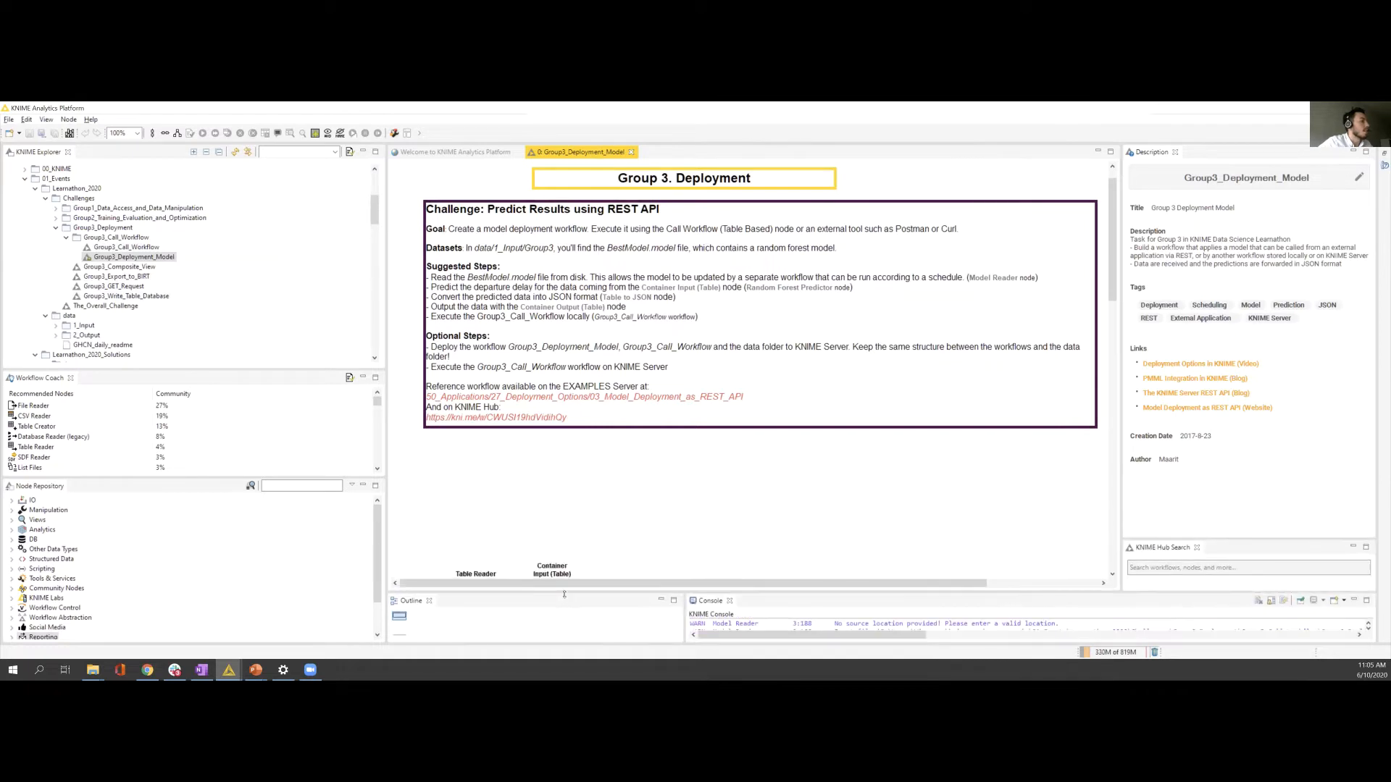
# Step: Read the REST API challenge instructions and inspect the Container Input (Table) node's output table through its last columns
pyautogui.scroll(-1, 604, 445)
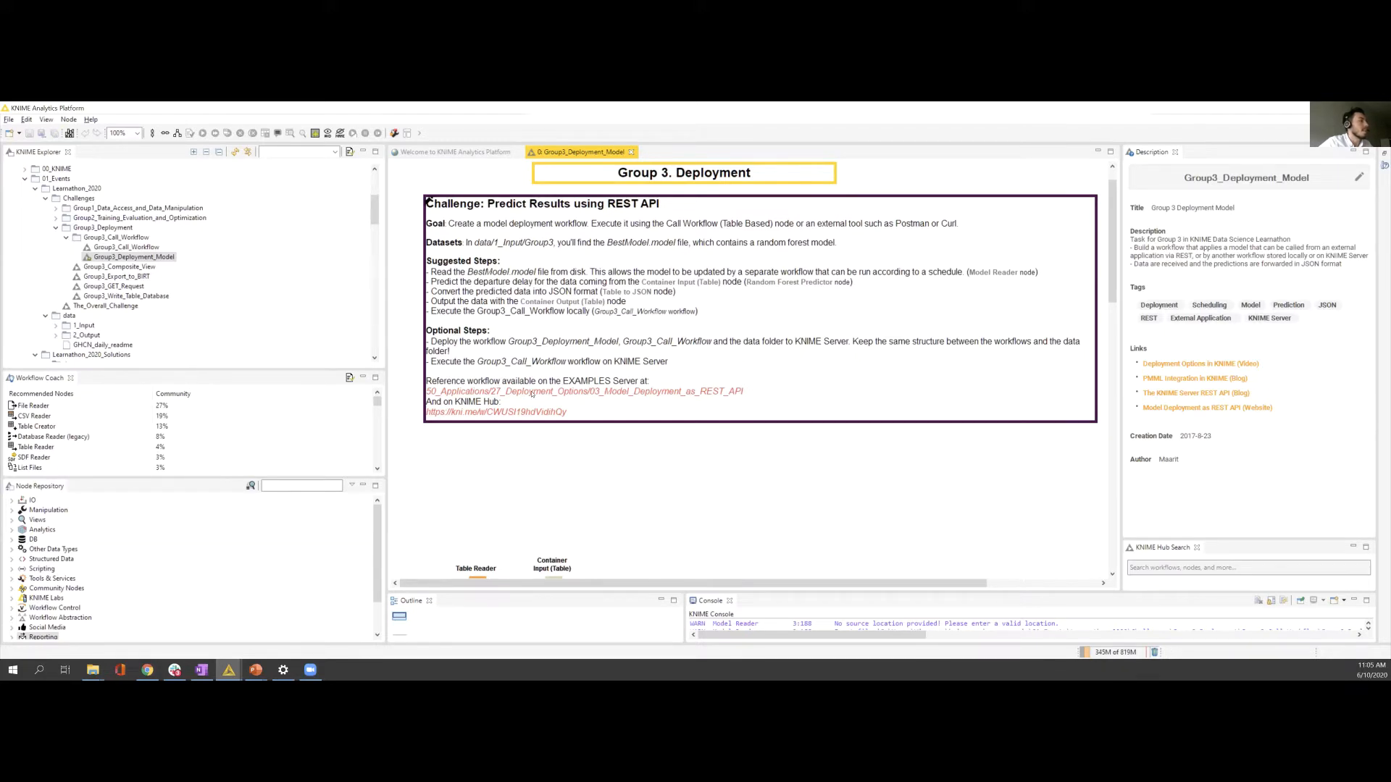
pyautogui.scroll(-3, 532, 394)
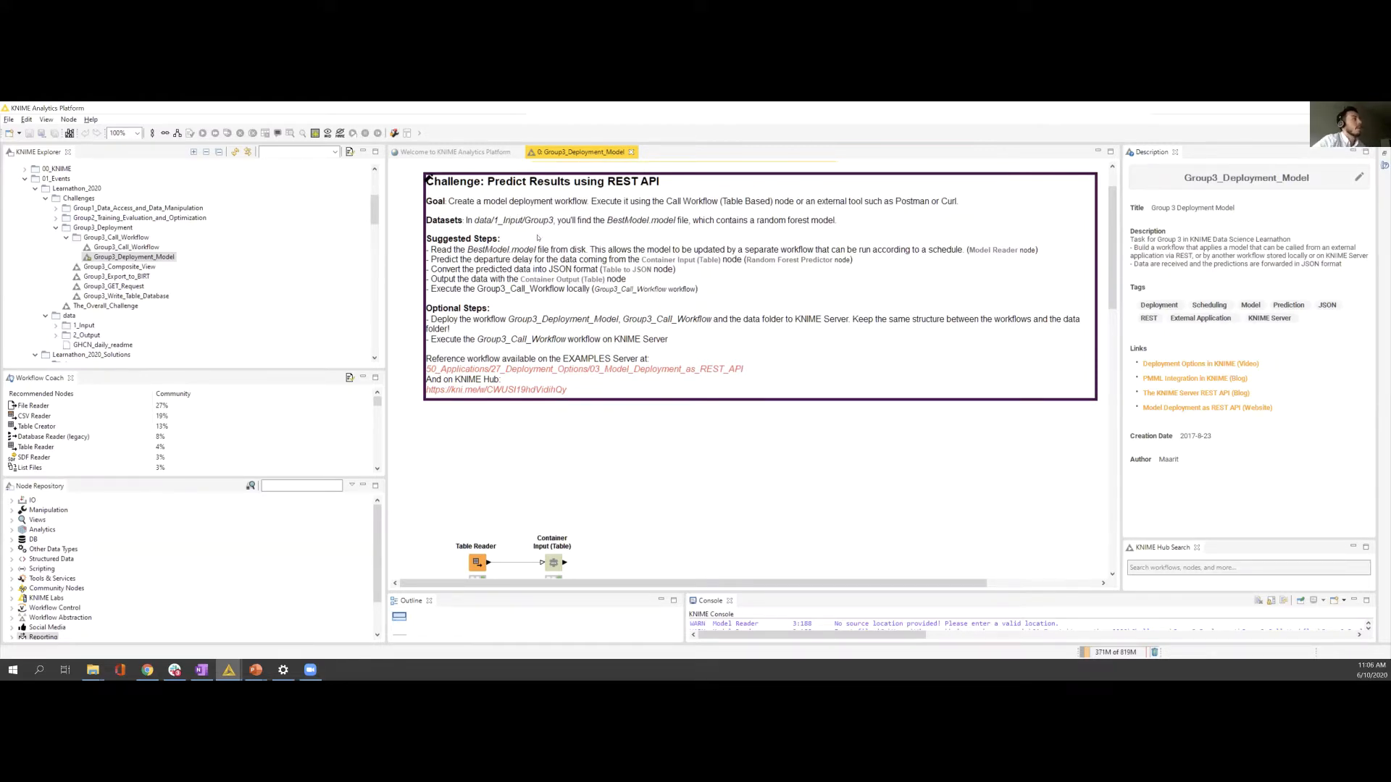
pyautogui.scroll(-1, 616, 479)
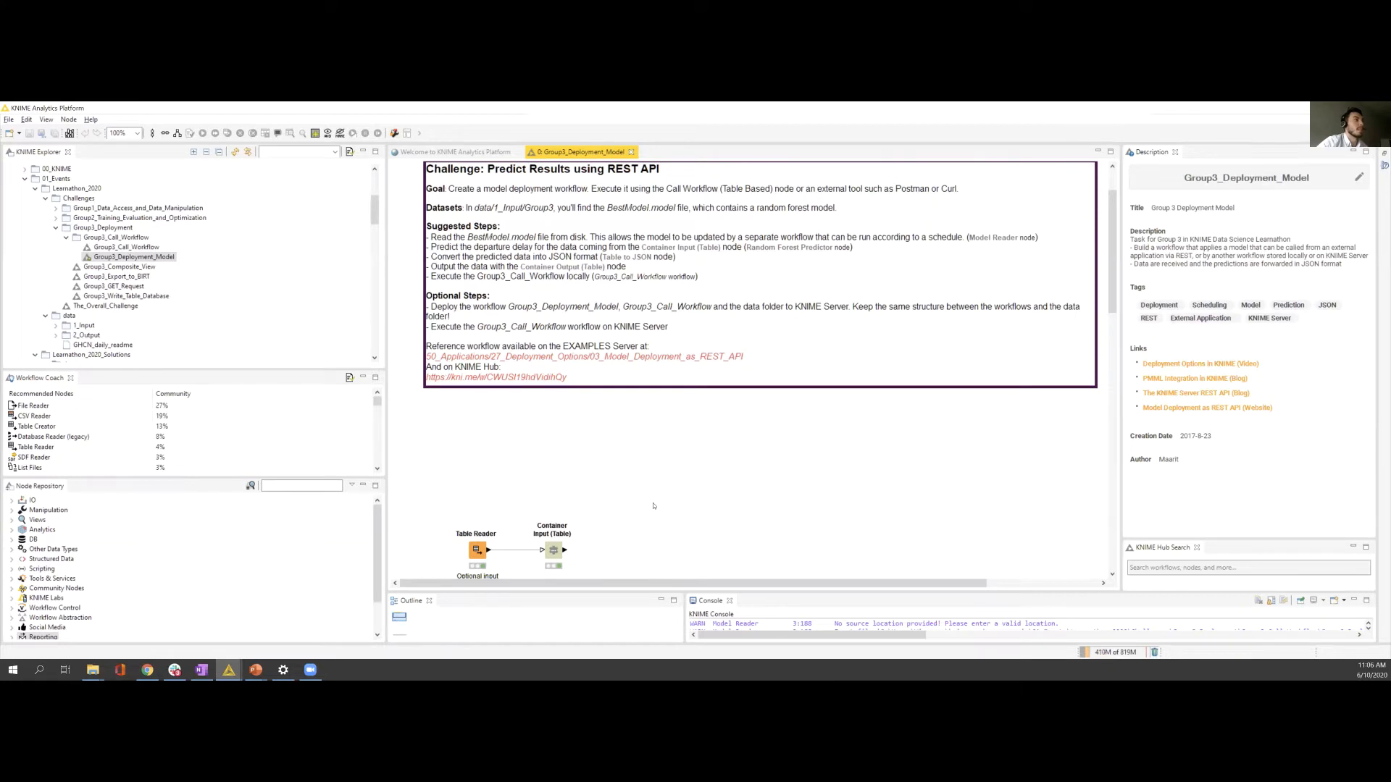
pyautogui.scroll(-2, 652, 506)
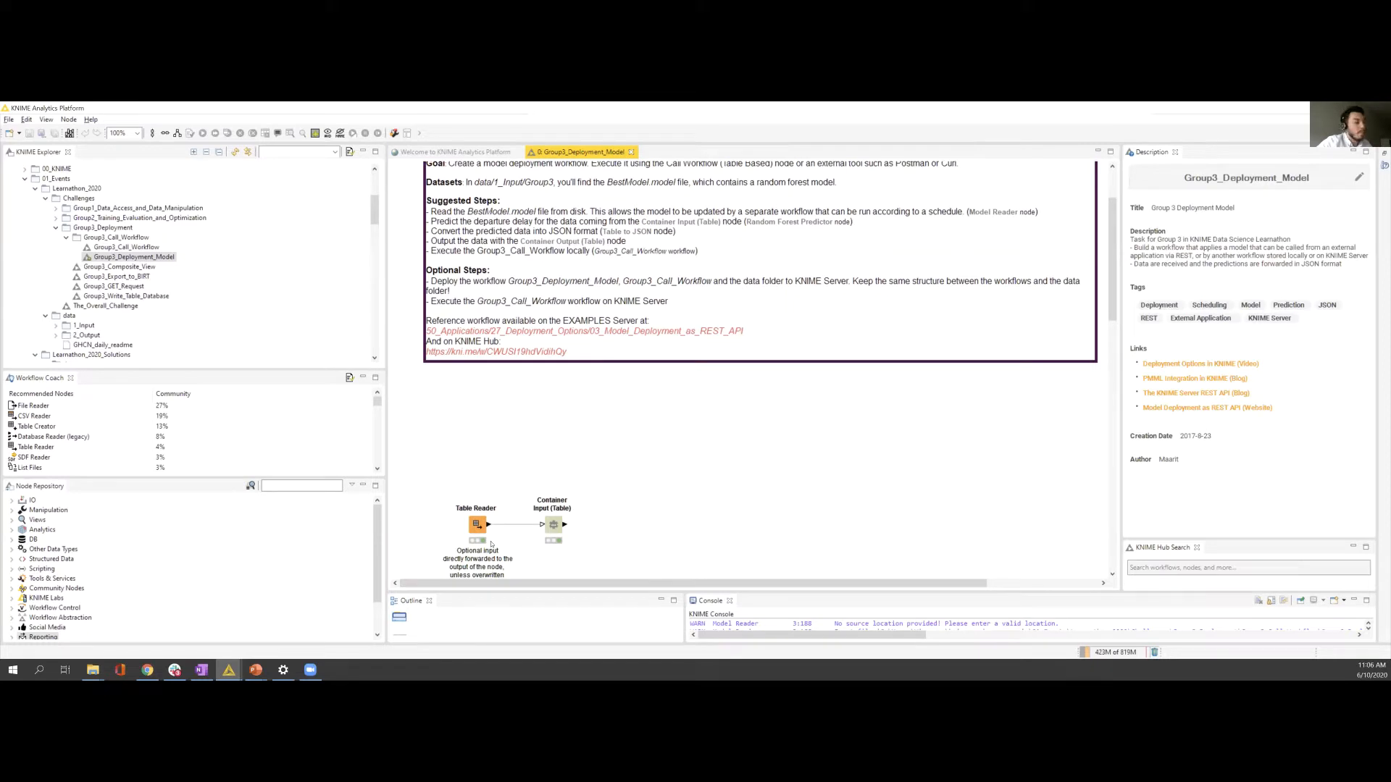
pyautogui.scroll(-3, 478, 521)
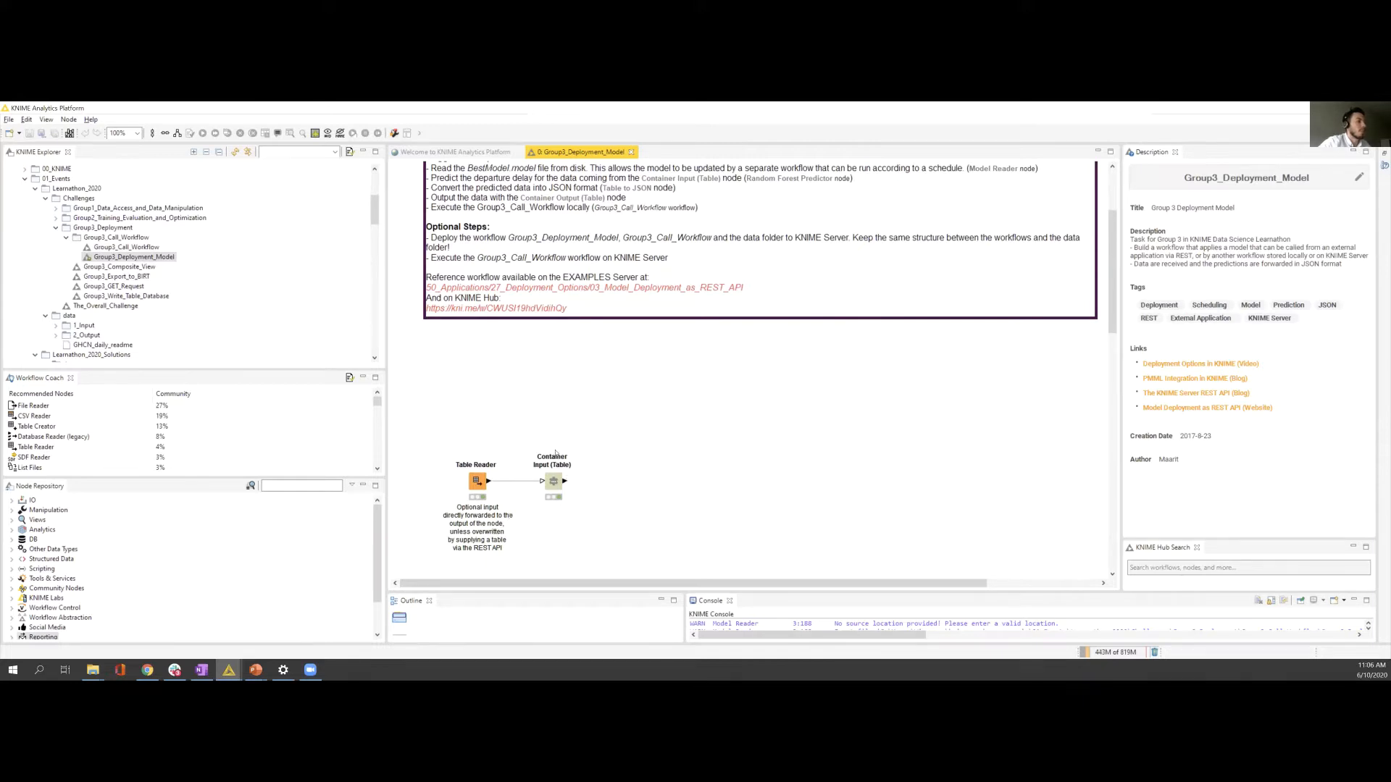
pyautogui.rightClick(551, 489)
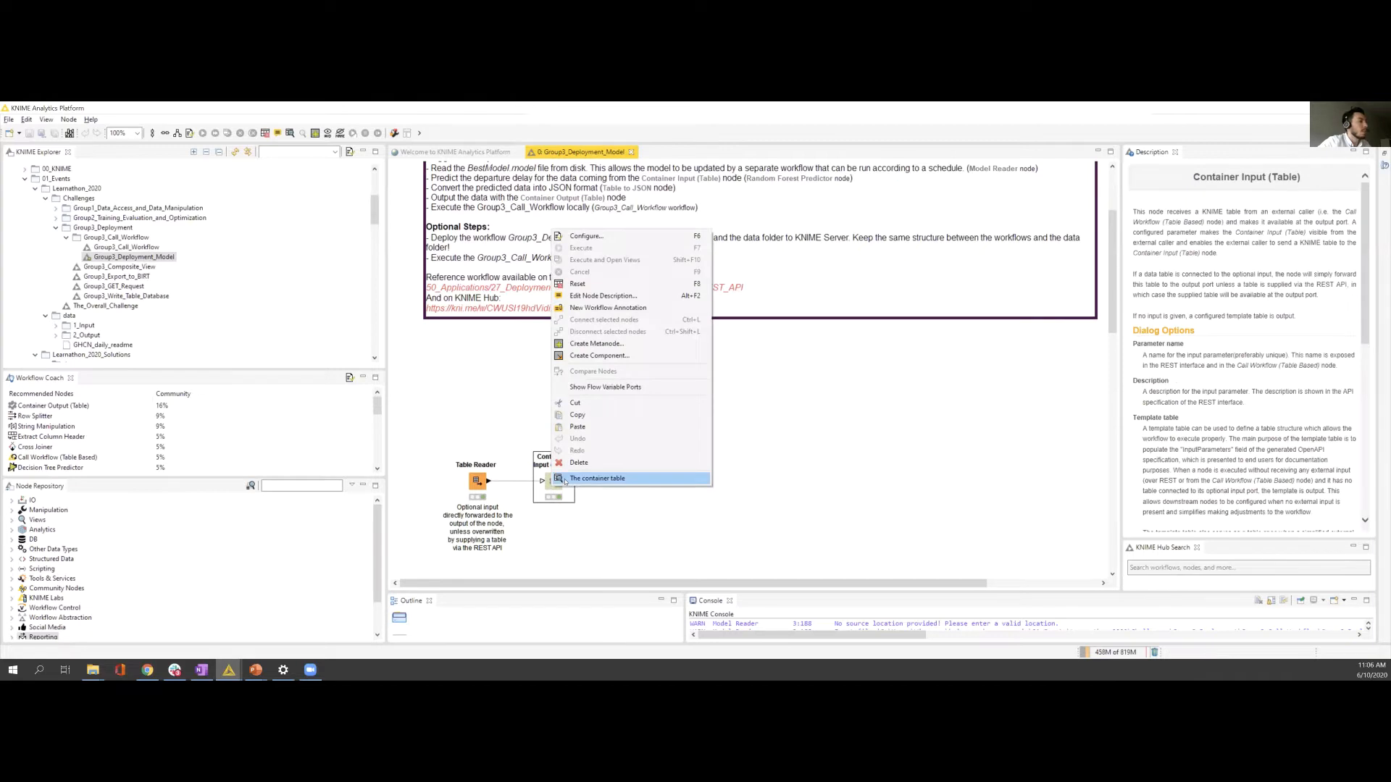
pyautogui.click(573, 483)
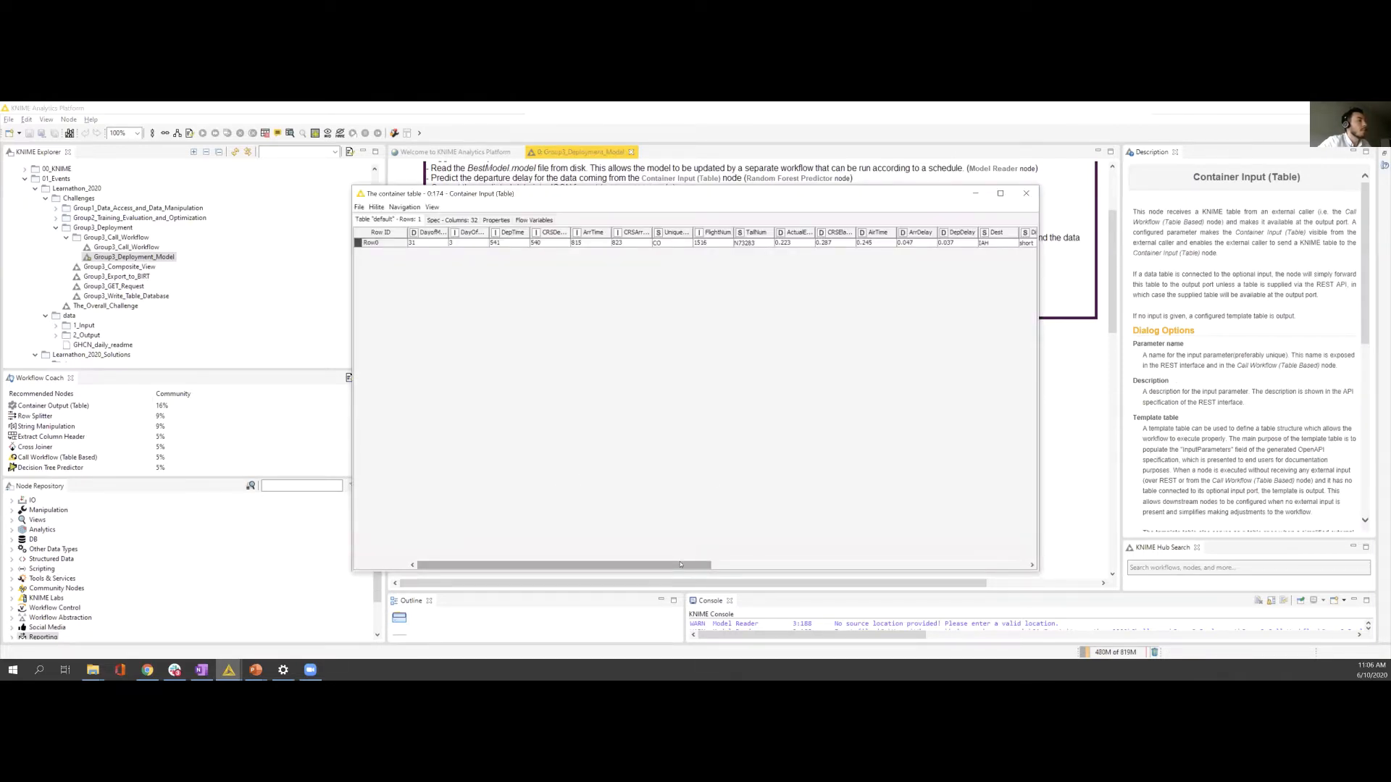
pyautogui.moveTo(681, 565); pyautogui.dragTo(998, 564)
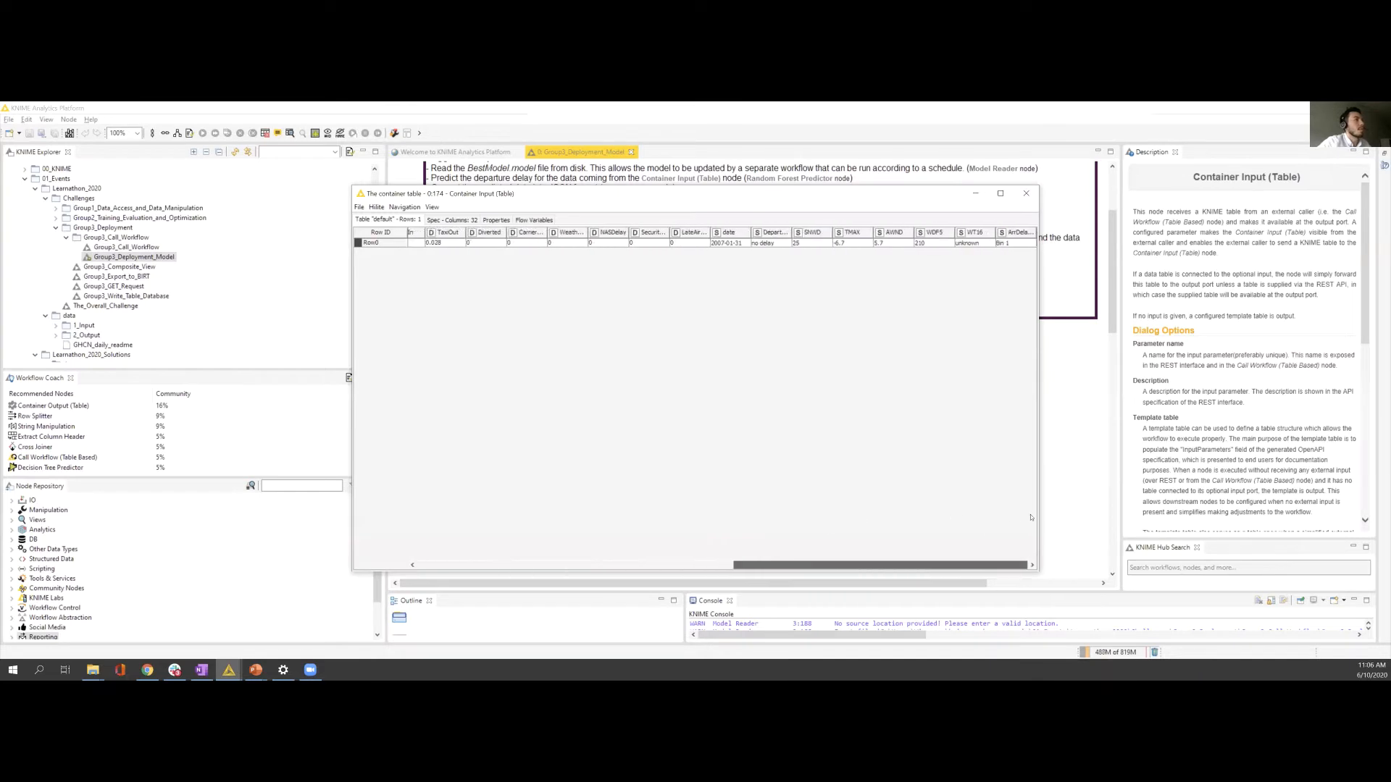
pyautogui.click(1028, 194)
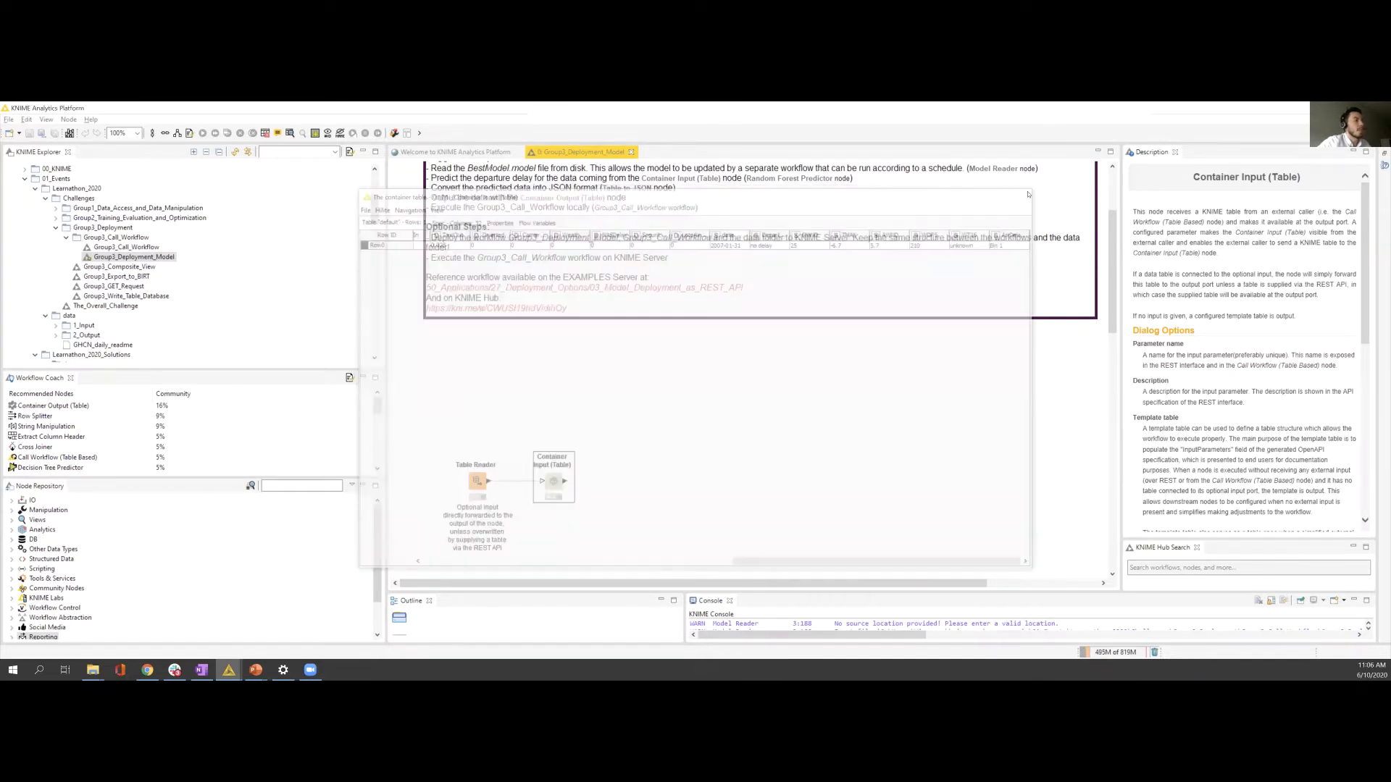
# Step: Add a Model Reader node to the workflow above the Table Reader and view its configuration dialog
pyautogui.scroll(2, 492, 311)
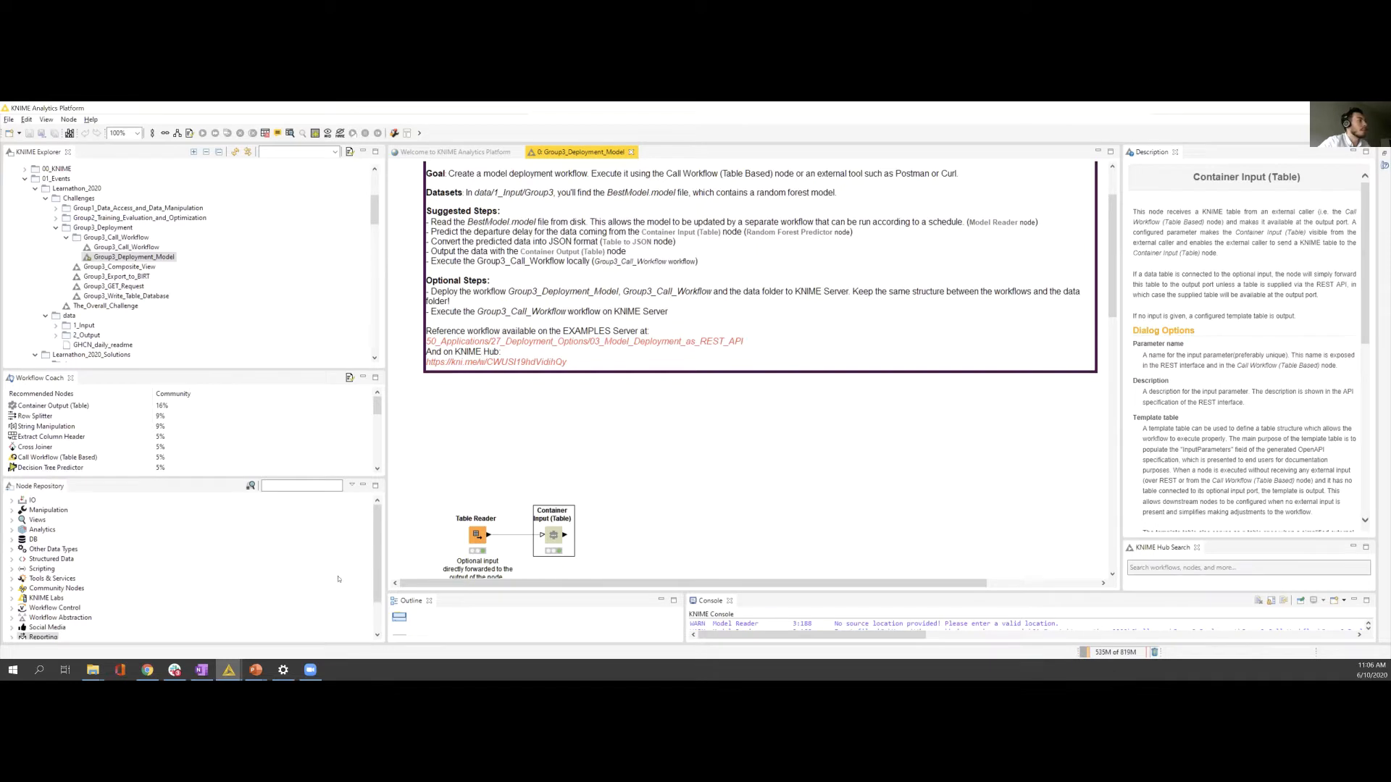
pyautogui.click(310, 485)
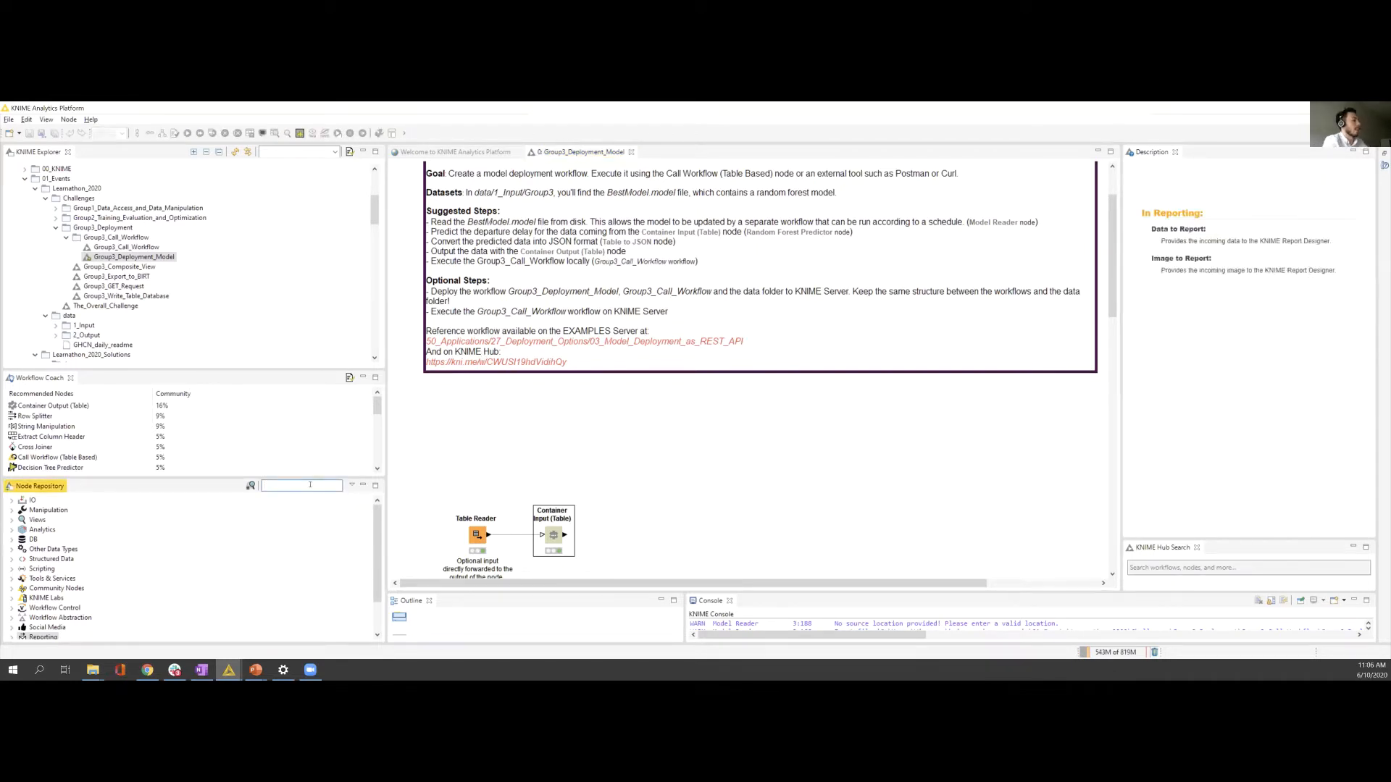
pyautogui.write('mo')
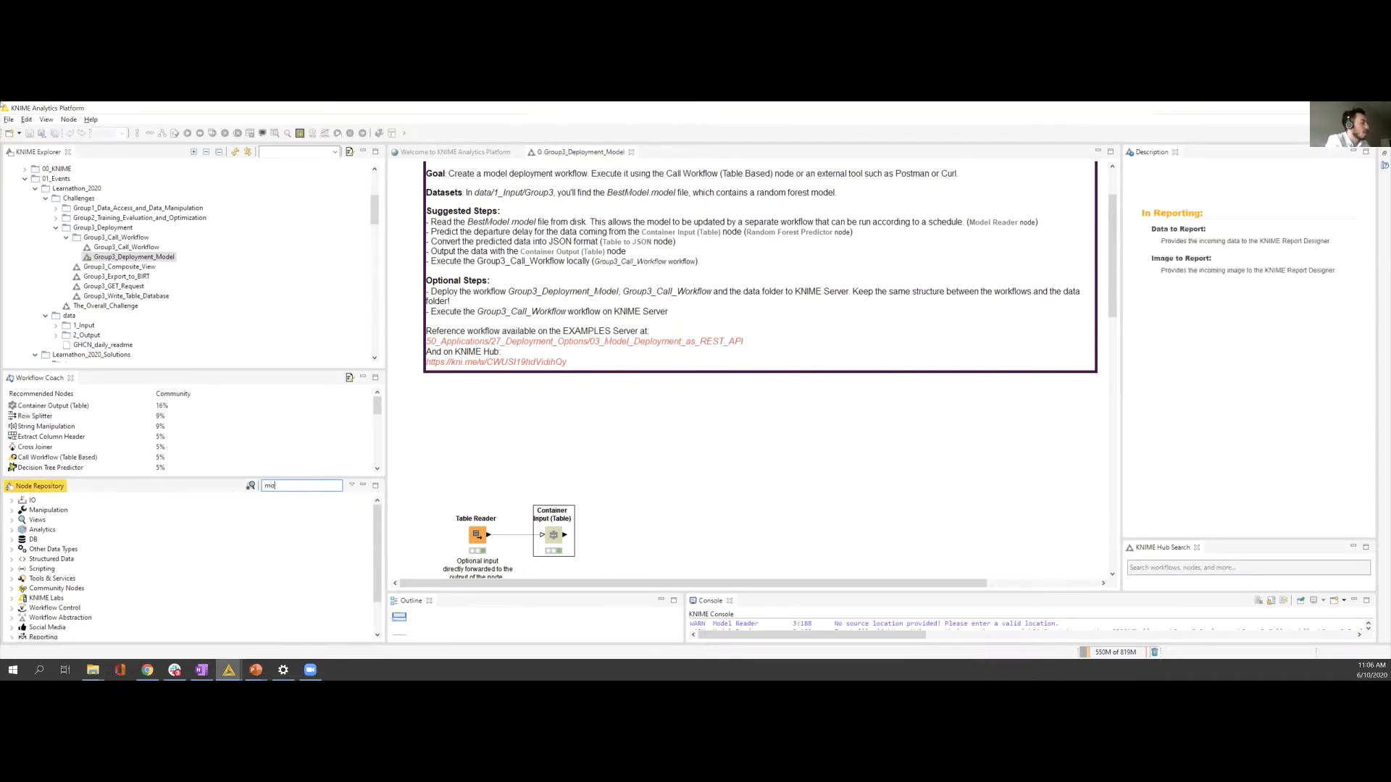
pyautogui.write('del ')
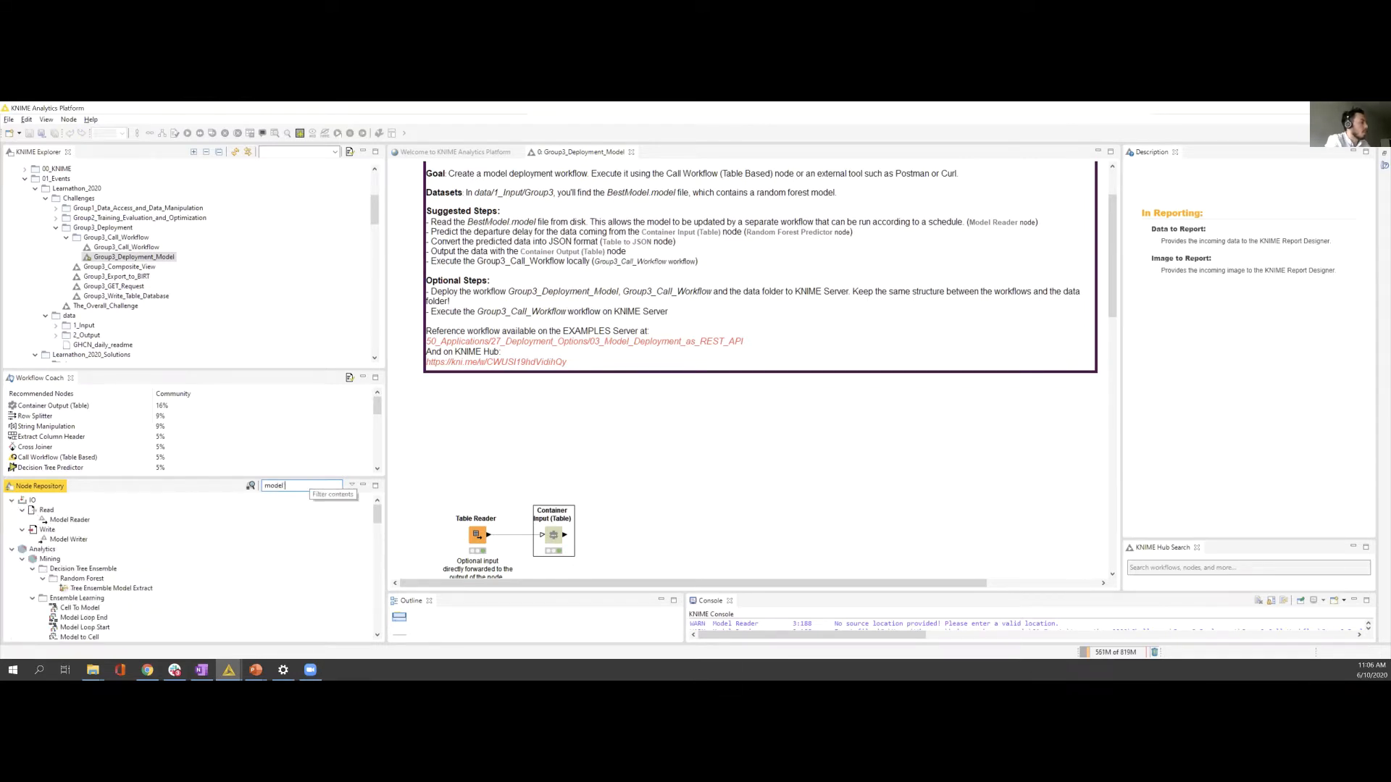
pyautogui.write('read')
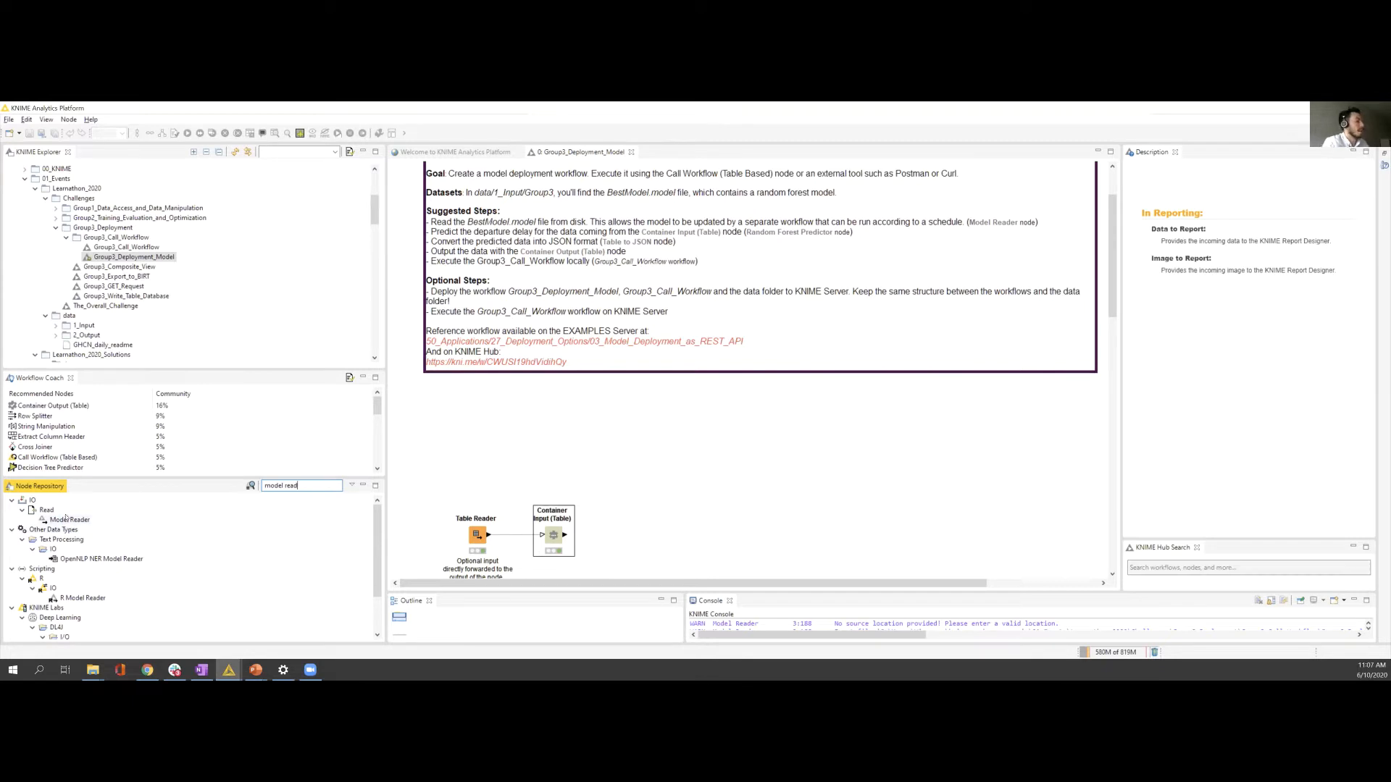
pyautogui.moveTo(66, 520); pyautogui.dragTo(498, 449)
pyautogui.moveTo(497, 448); pyautogui.dragTo(487, 463)
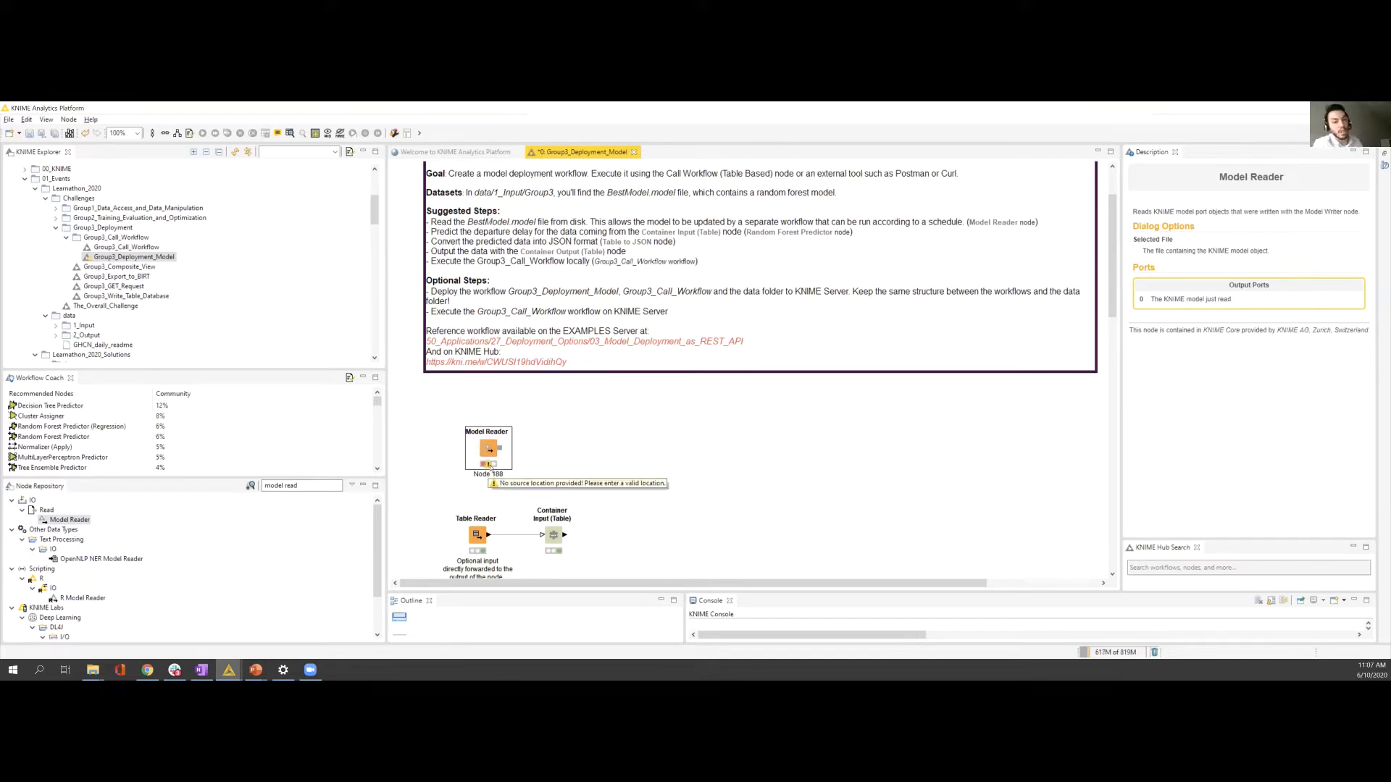
pyautogui.doubleClick(492, 447)
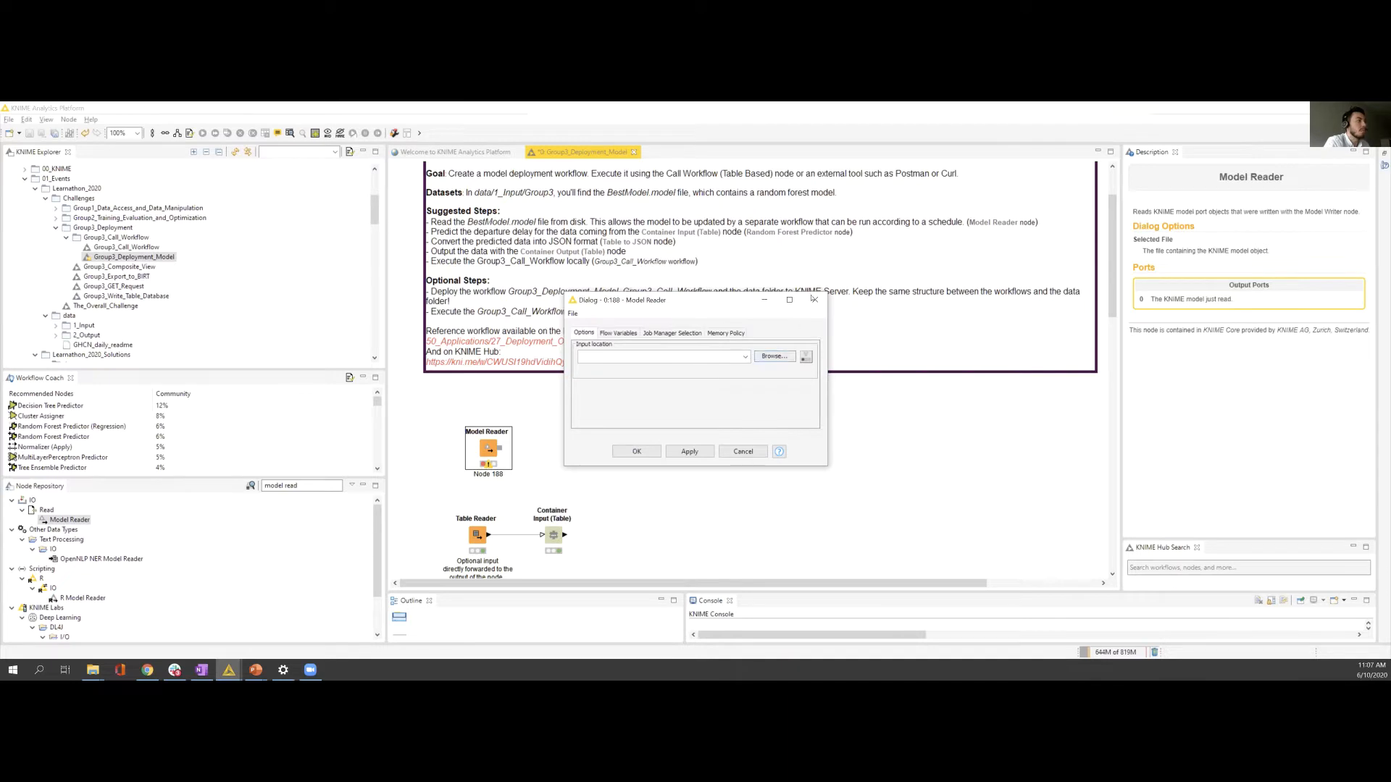
pyautogui.click(815, 300)
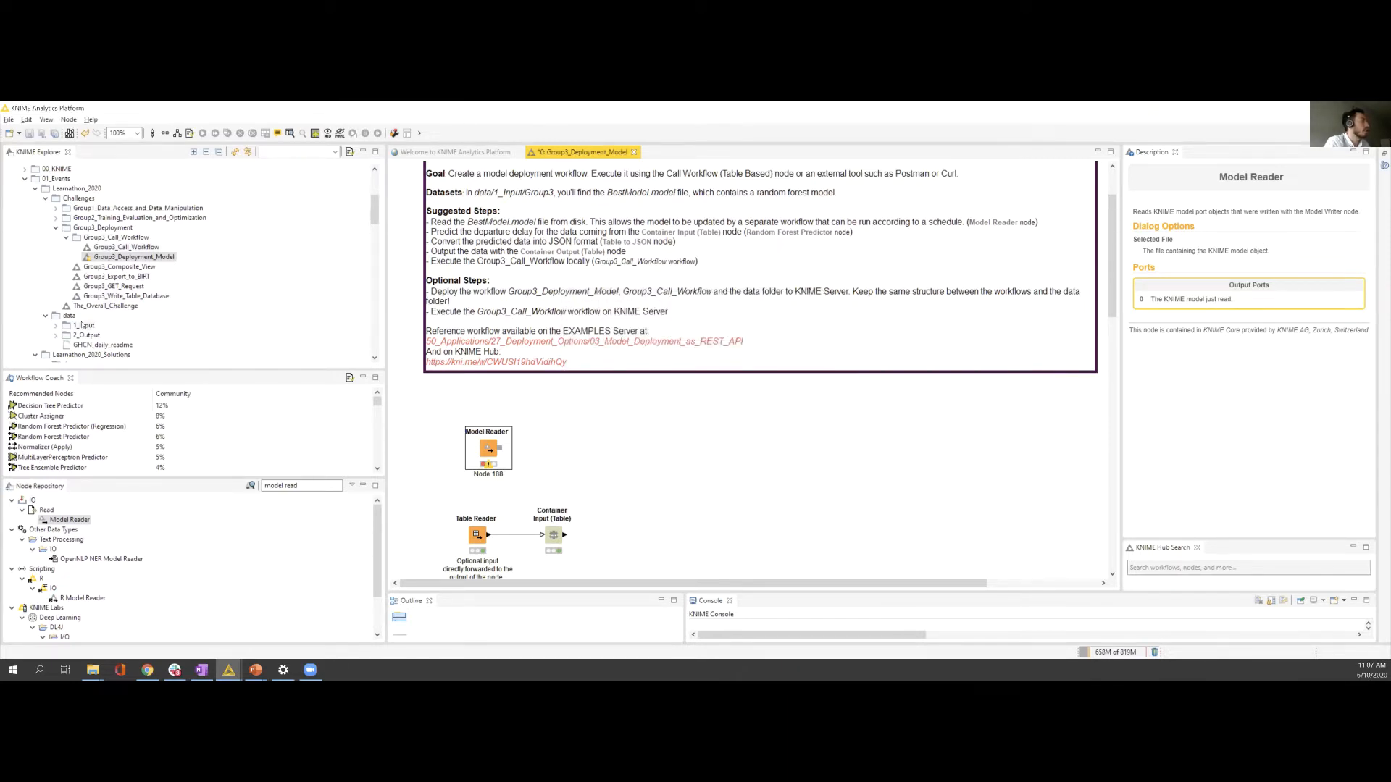
# Step: Copy the absolute URL of BestModel.model from the data/1_Input/Group3 folder
pyautogui.scroll(-1, 82, 325)
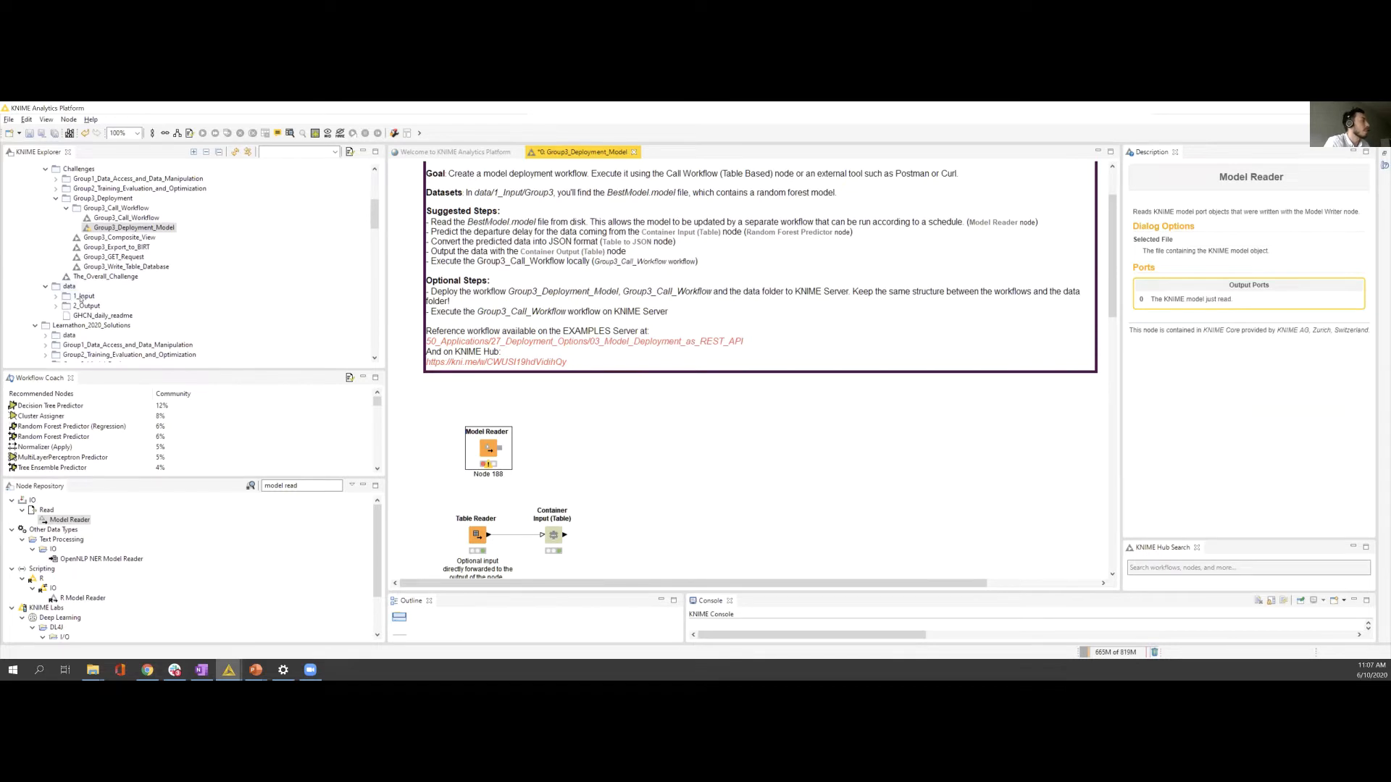
pyautogui.click(83, 297)
pyautogui.doubleClick(82, 296)
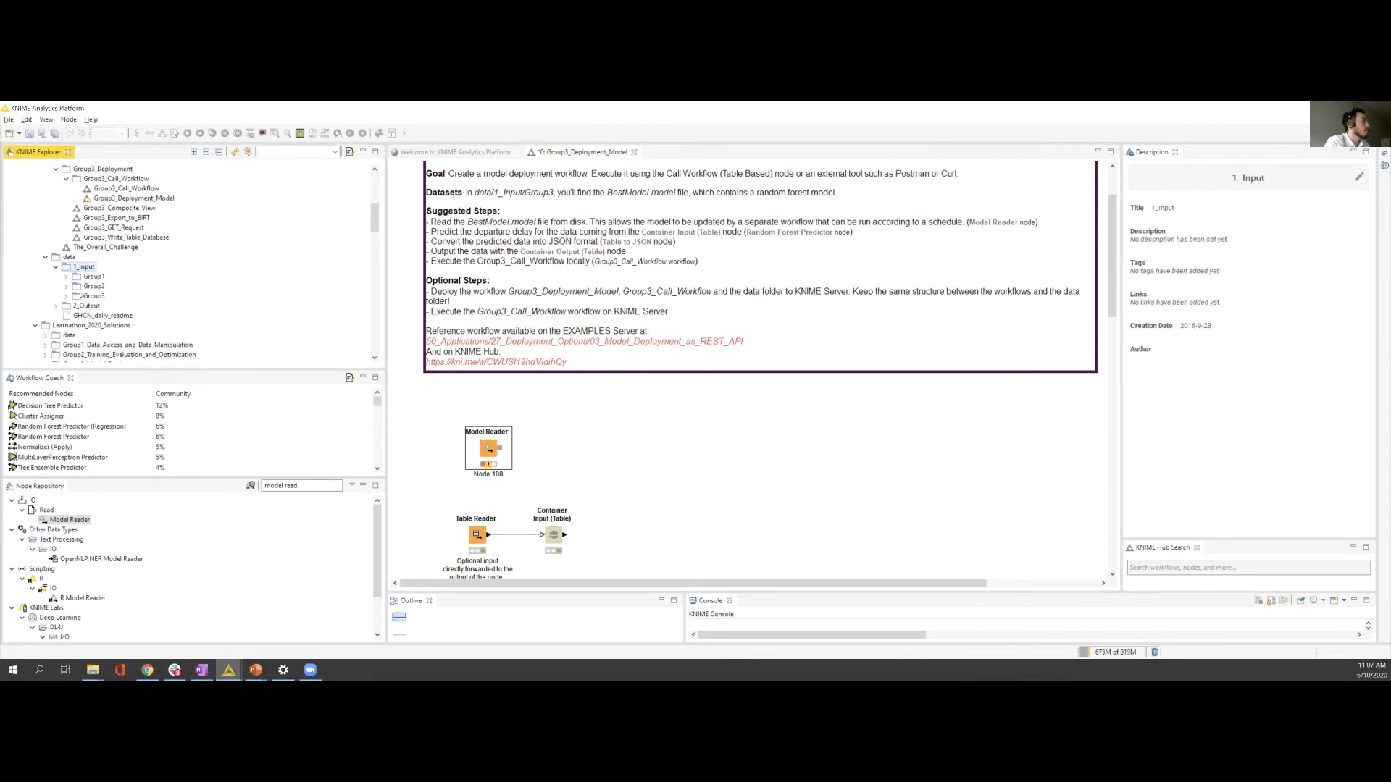
pyautogui.doubleClick(101, 296)
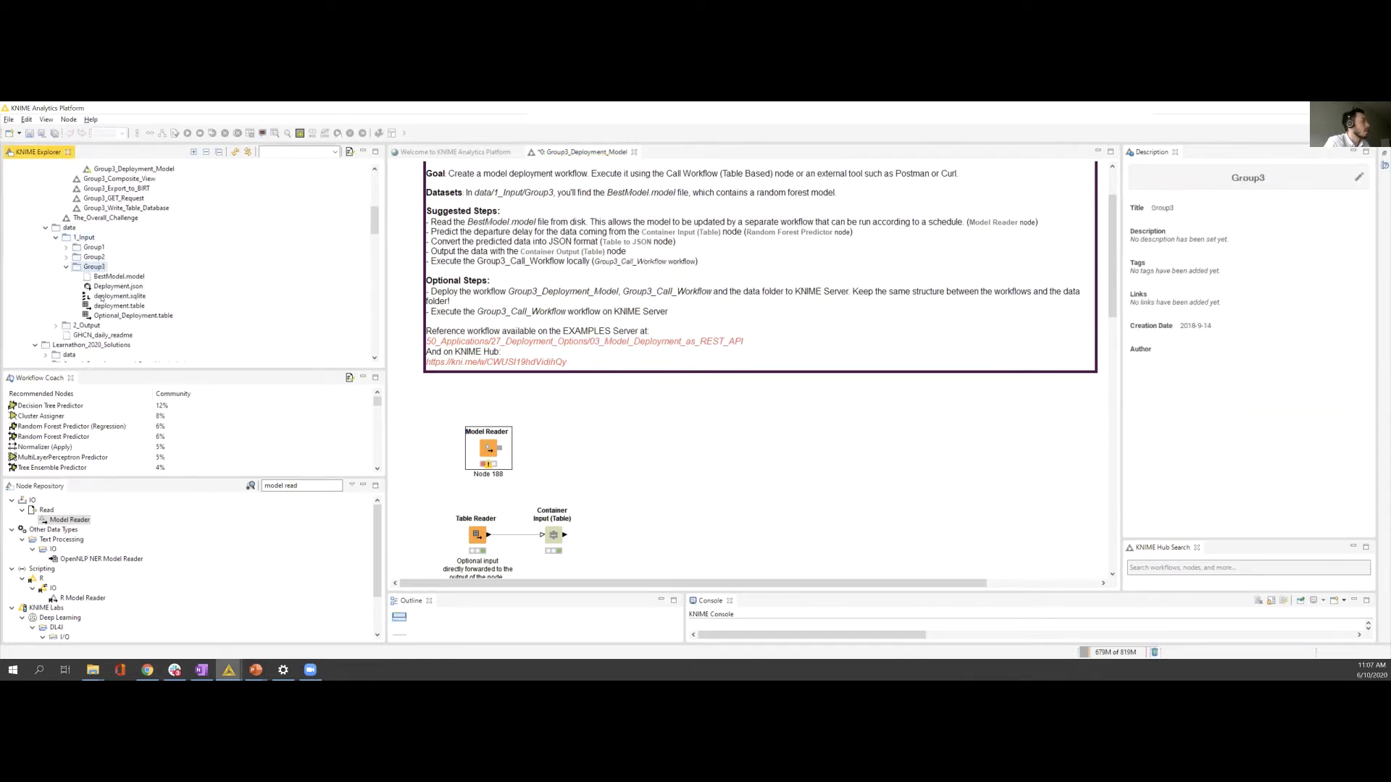
pyautogui.click(124, 278)
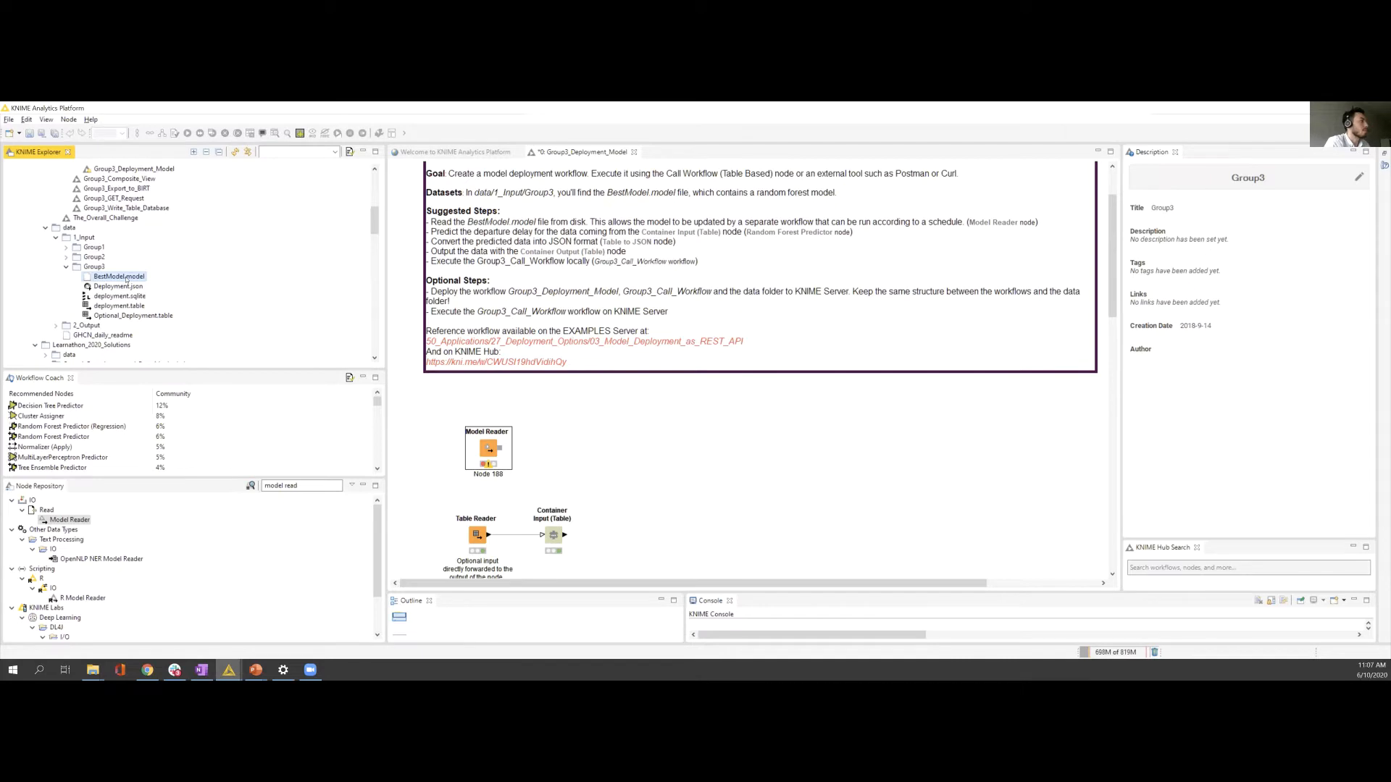
pyautogui.rightClick(128, 279)
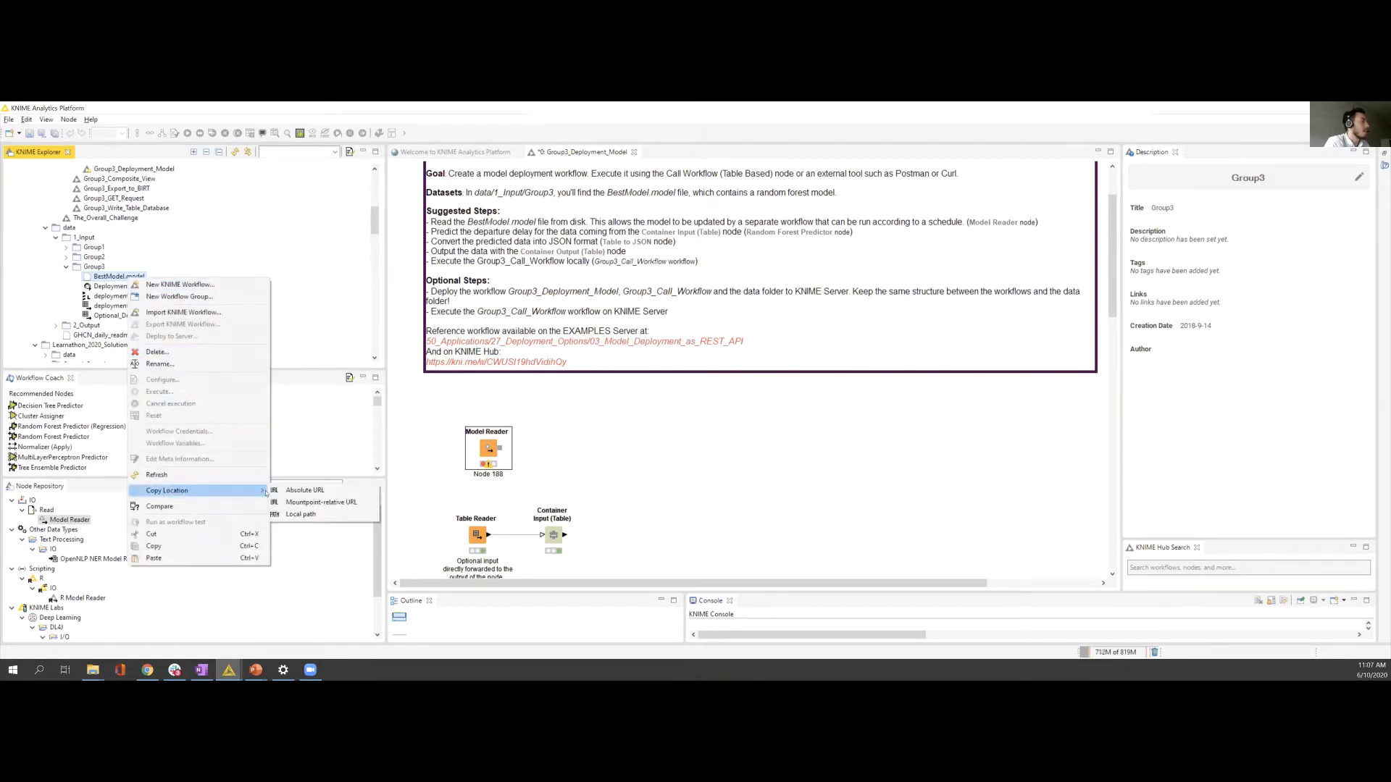
pyautogui.click(305, 491)
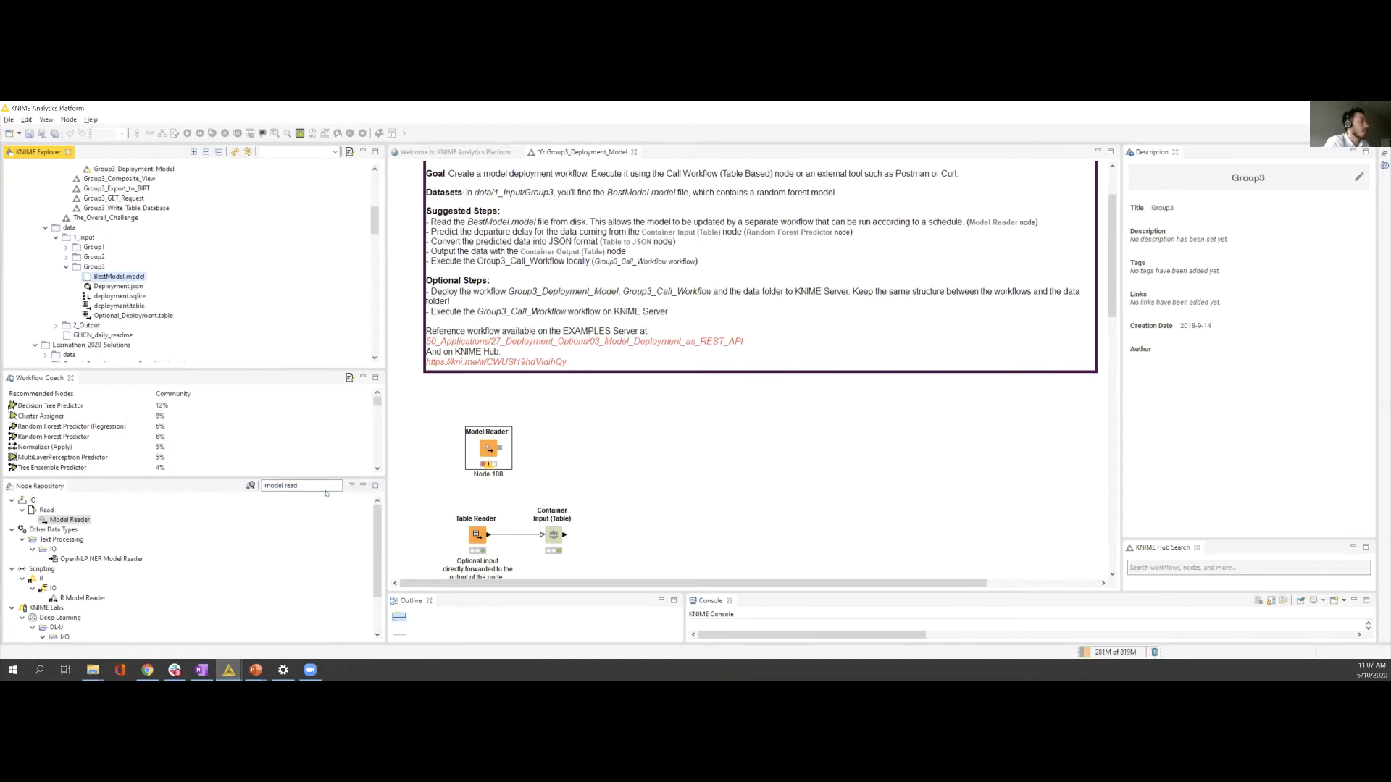
# Step: Set the Model Reader's input location to the copied URL of BestModel.model
pyautogui.doubleClick(496, 453)
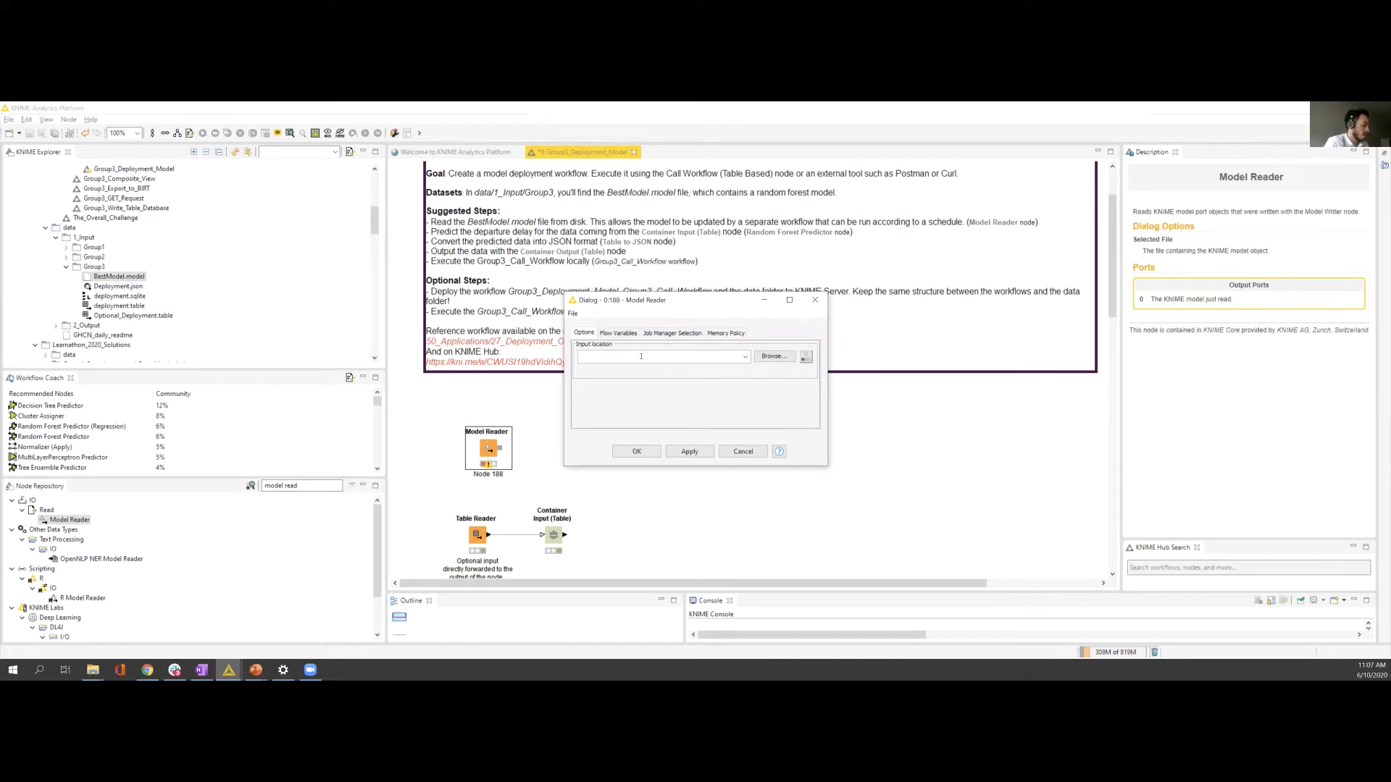
pyautogui.hotkey('ctrl', 'v')
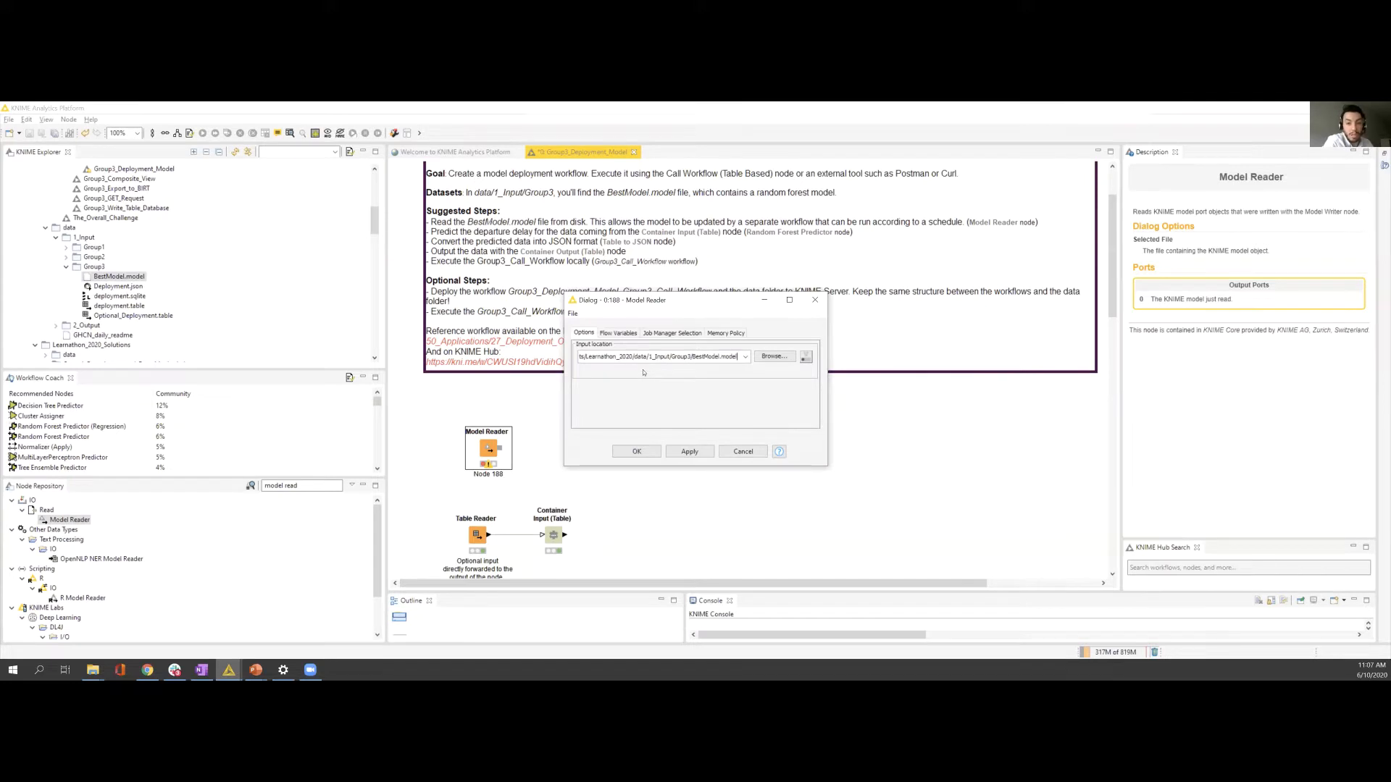
pyautogui.click(636, 451)
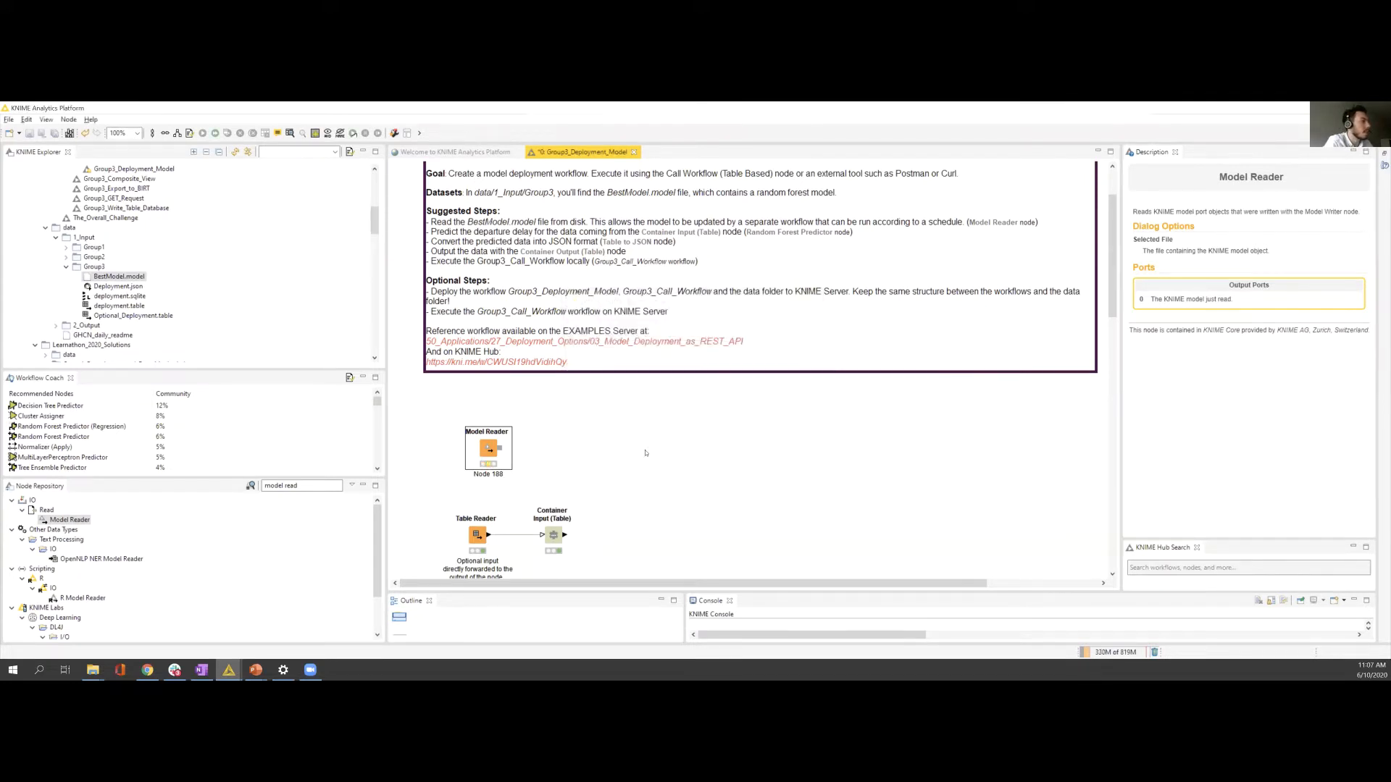
# Step: Align the Model Reader node directly above the Table Reader and execute it
pyautogui.moveTo(487, 455); pyautogui.dragTo(476, 454)
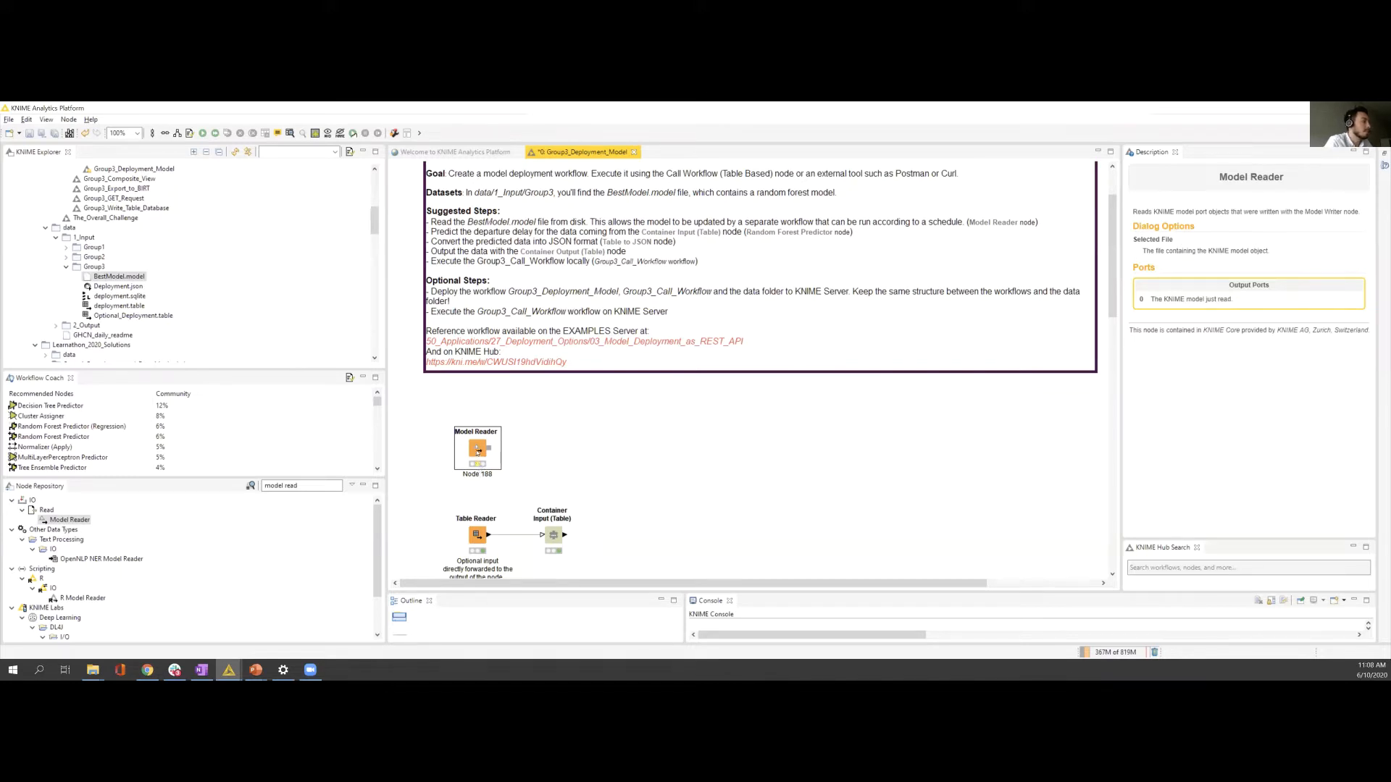
pyautogui.rightClick(477, 450)
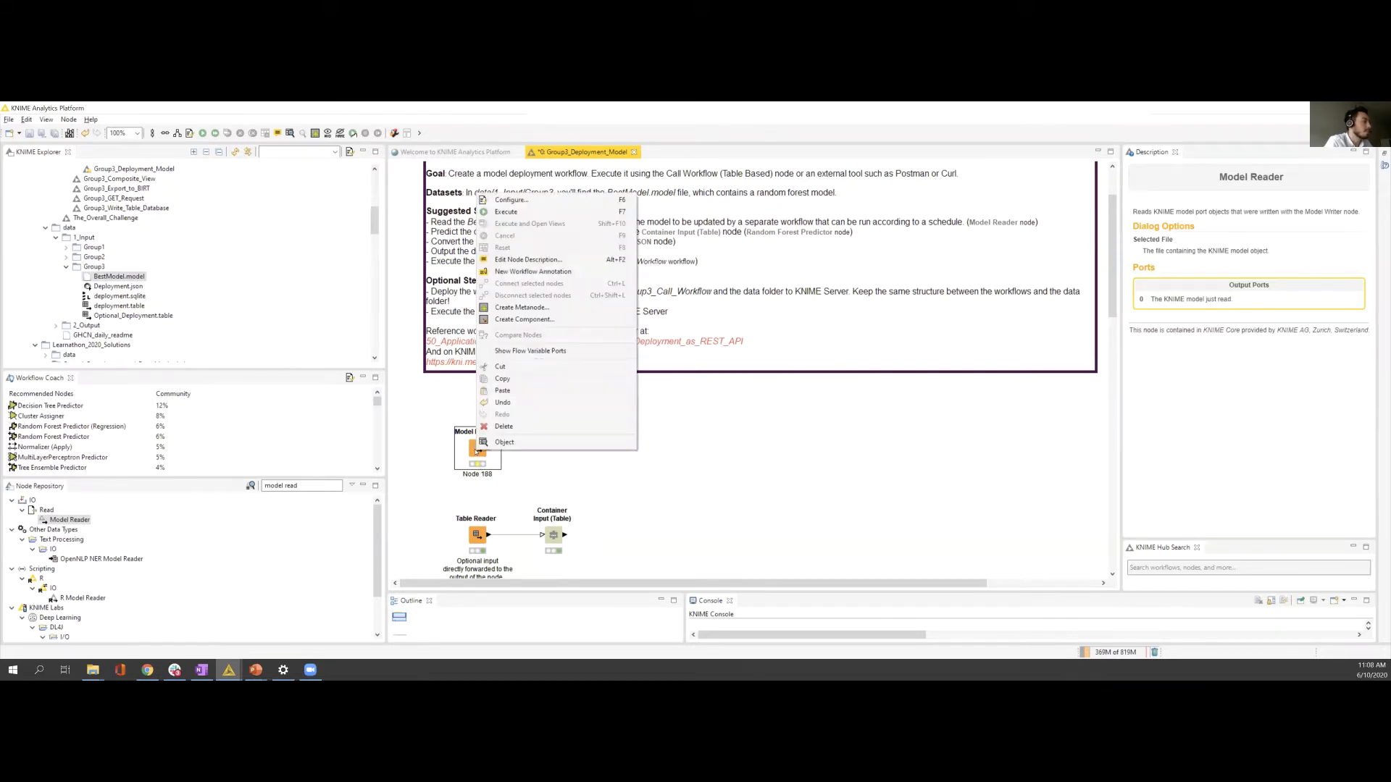
pyautogui.click(556, 217)
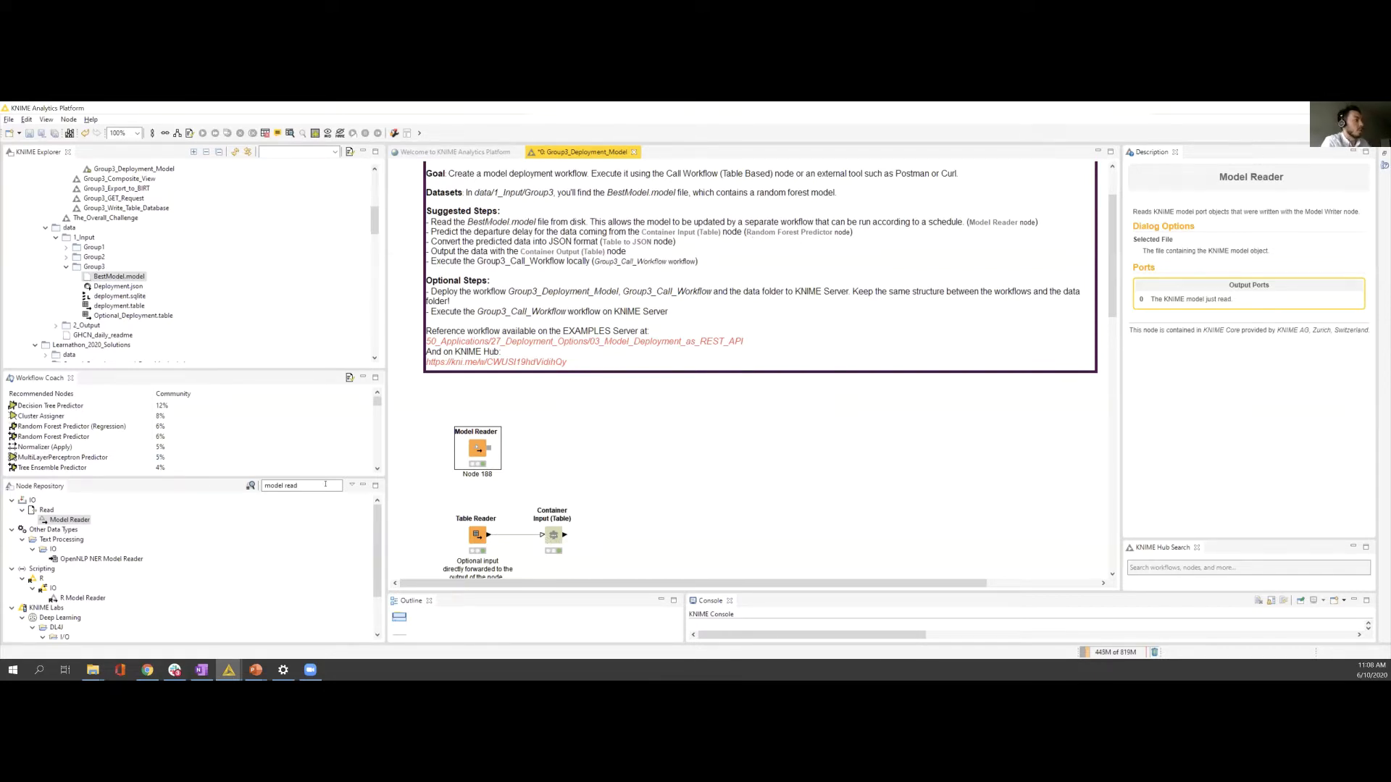
# Step: Find the Random Forest Predictor node in the repository and add it to the workflow, to the right of the Model Reader
pyautogui.click(215, 487)
pyautogui.write('r')
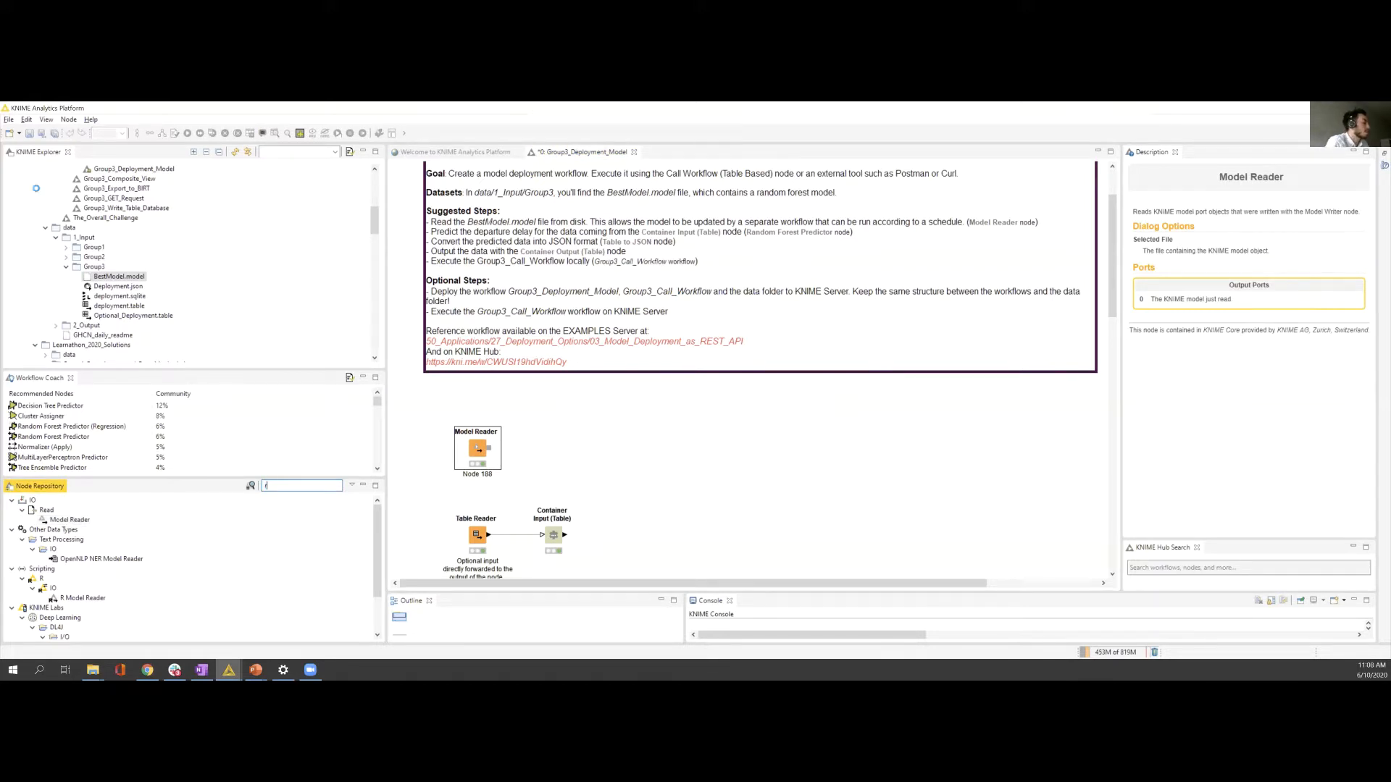
pyautogui.write('andom forest pre')
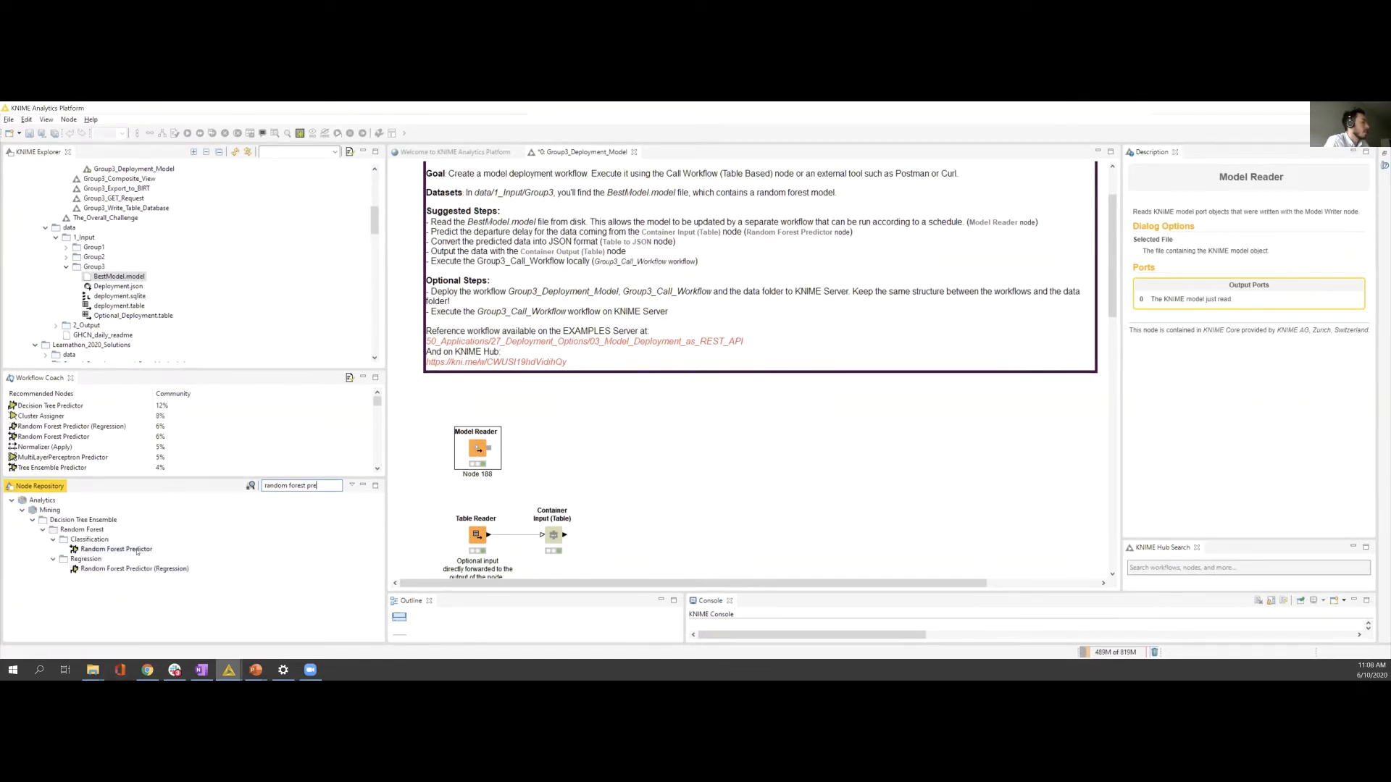
pyautogui.moveTo(134, 549); pyautogui.dragTo(397, 483)
pyautogui.moveTo(701, 455); pyautogui.dragTo(640, 468)
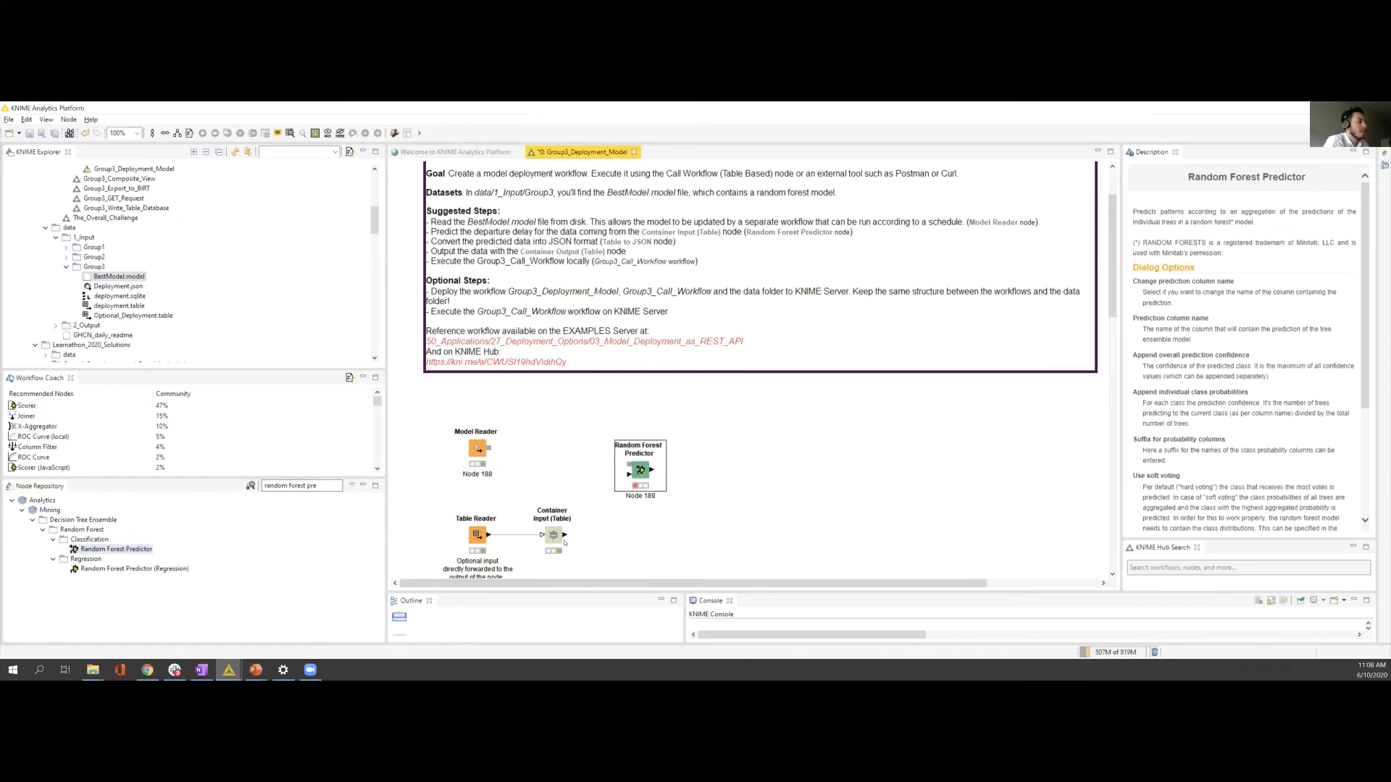
# Step: Connect the Model Reader and the Container Input (Table) outputs to the Random Forest Predictor's model and data inputs
pyautogui.click(488, 451)
pyautogui.moveTo(489, 449); pyautogui.dragTo(633, 471)
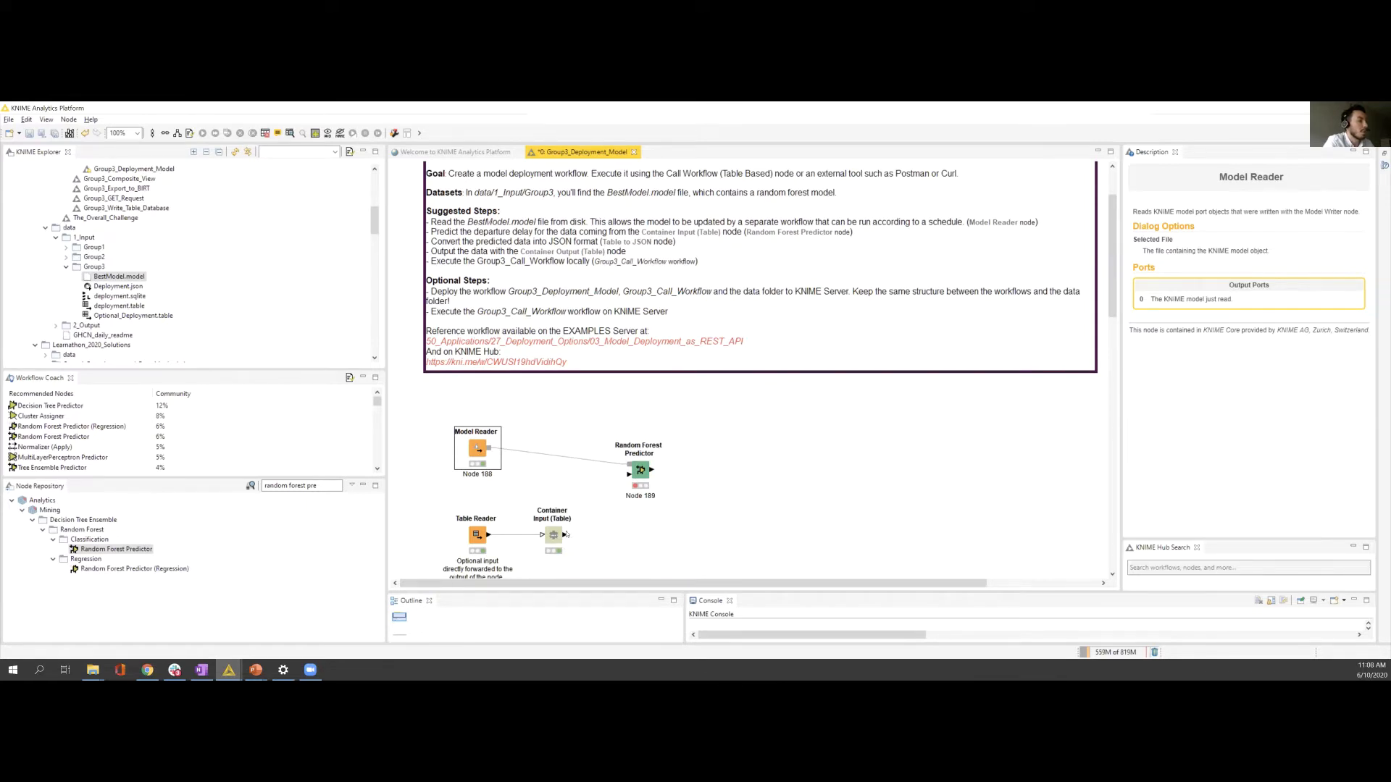
pyautogui.click(563, 537)
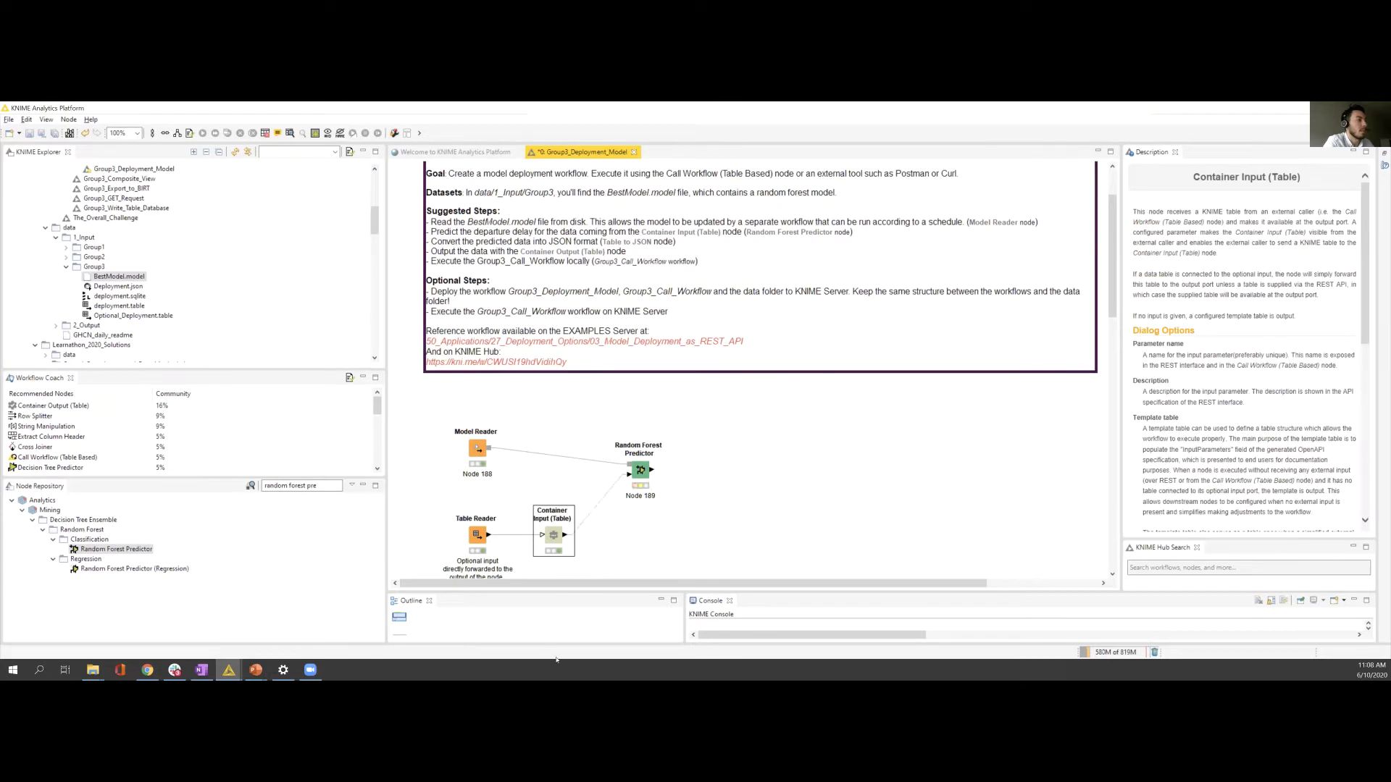
# Step: Accept the Random Forest Predictor's default prediction settings, with the overall prediction confidence appended, and execute the node
pyautogui.doubleClick(643, 477)
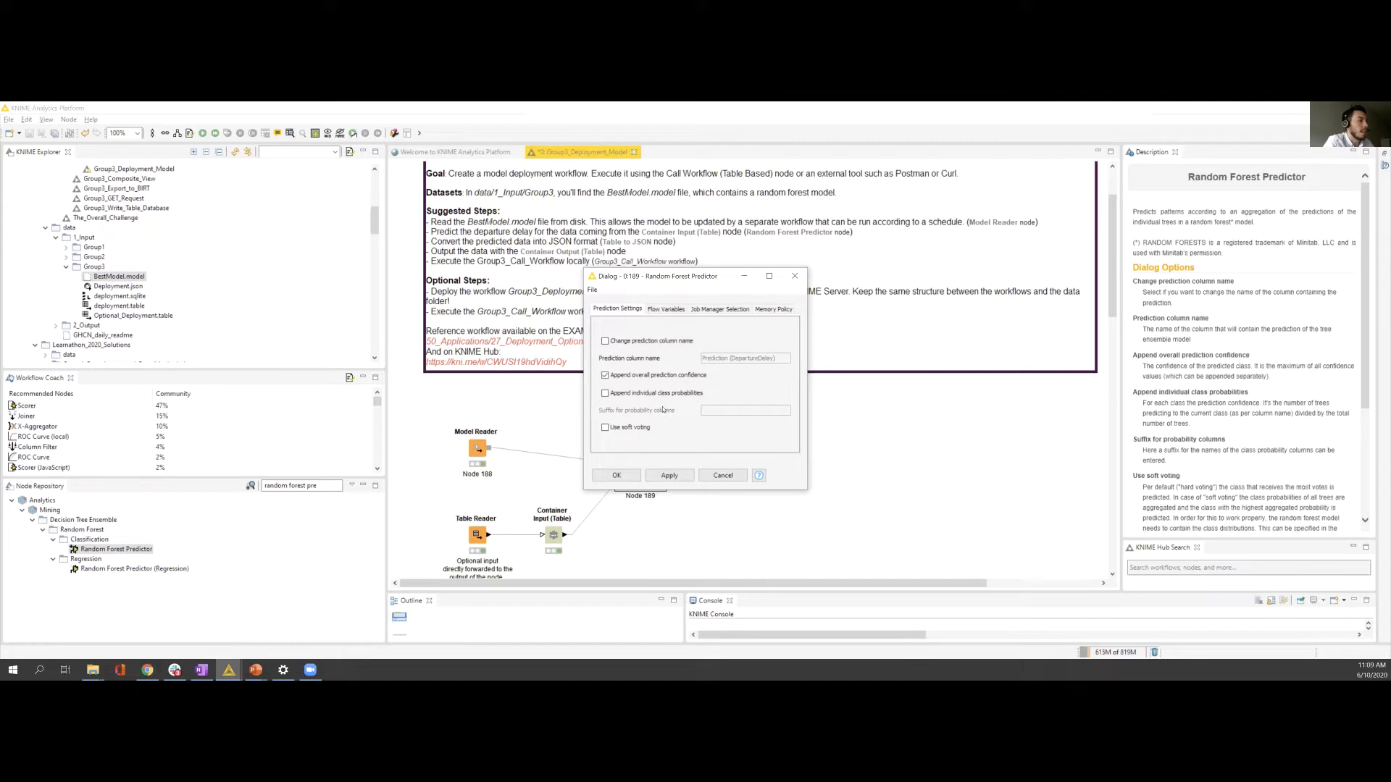
pyautogui.click(617, 476)
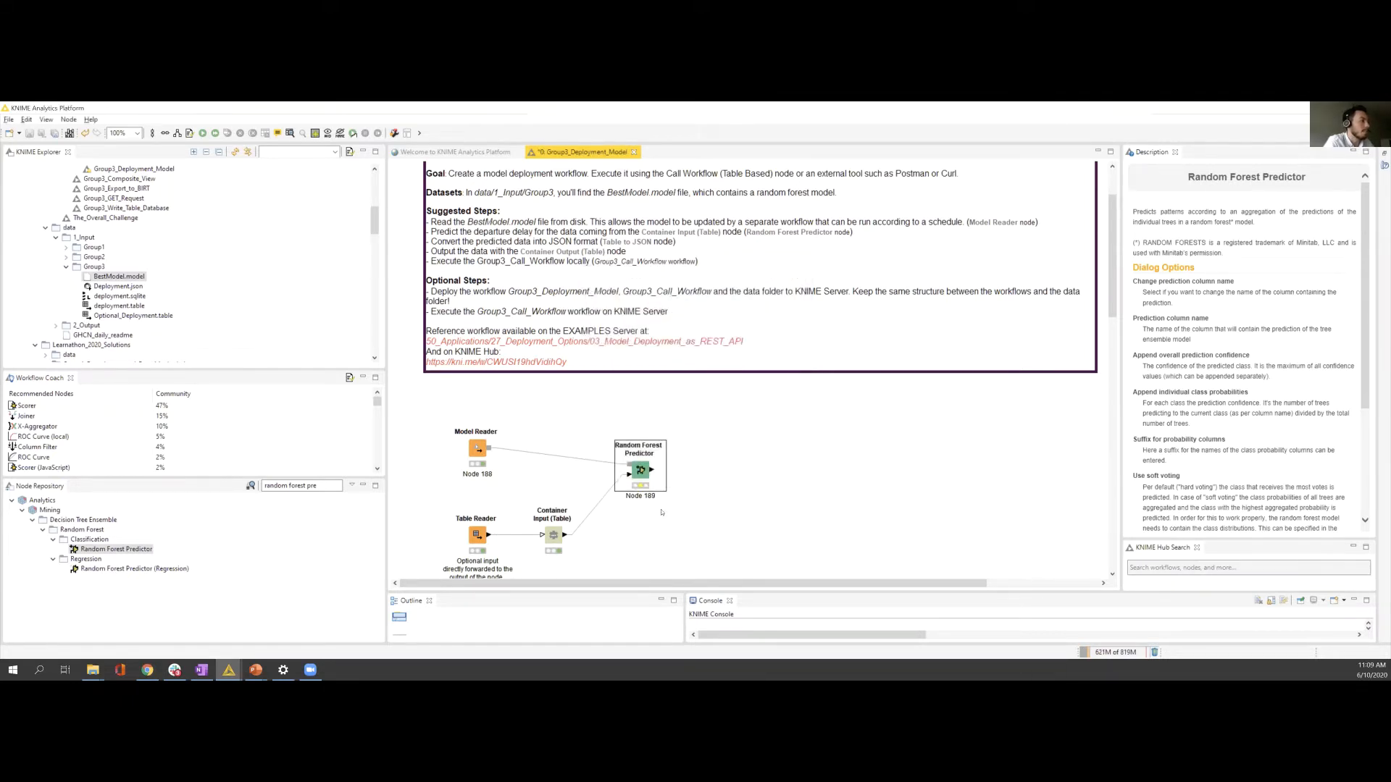
pyautogui.rightClick(642, 471)
pyautogui.click(721, 234)
# Step: Examine the Random Forest Predictor's output table, widening the DepartureDelay prediction and confidence columns to read their full headers
pyautogui.rightClick(640, 478)
pyautogui.click(683, 469)
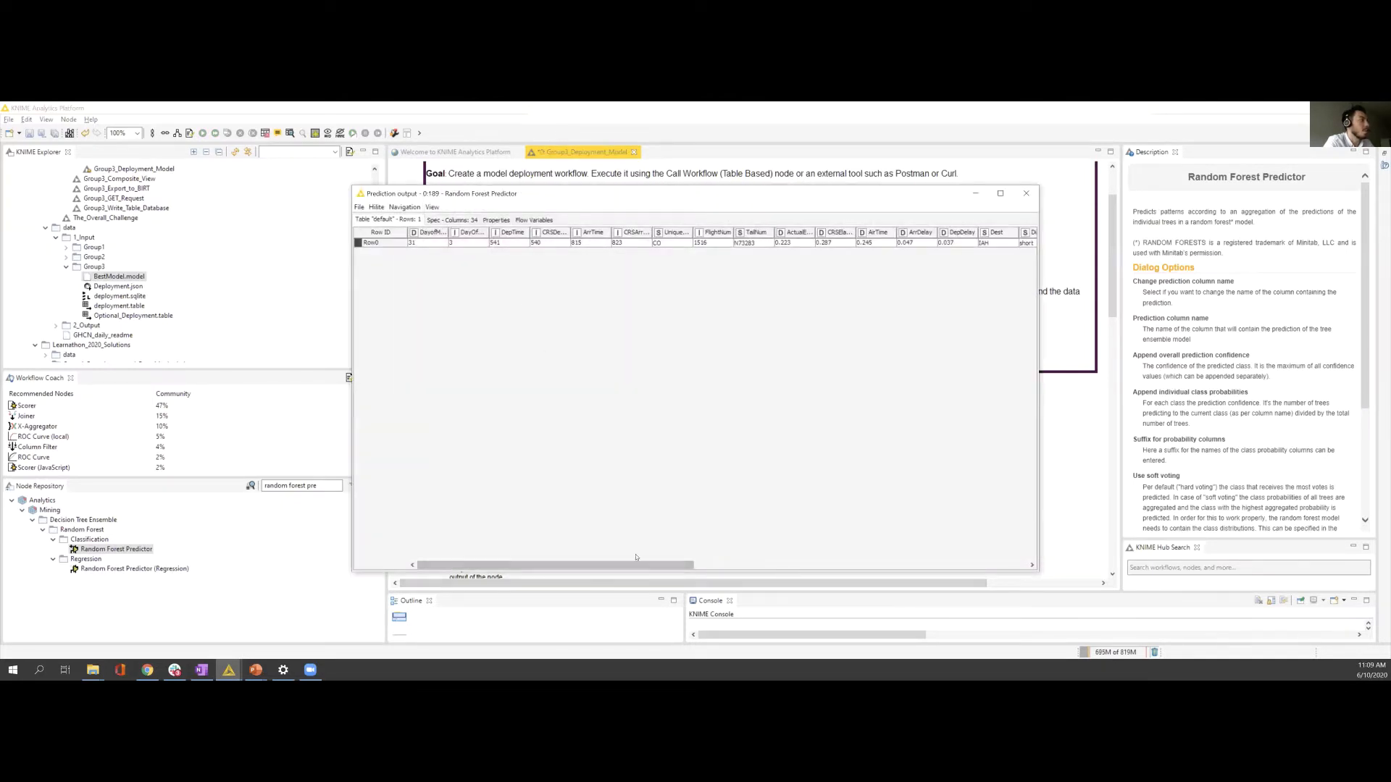
pyautogui.moveTo(637, 566); pyautogui.dragTo(990, 550)
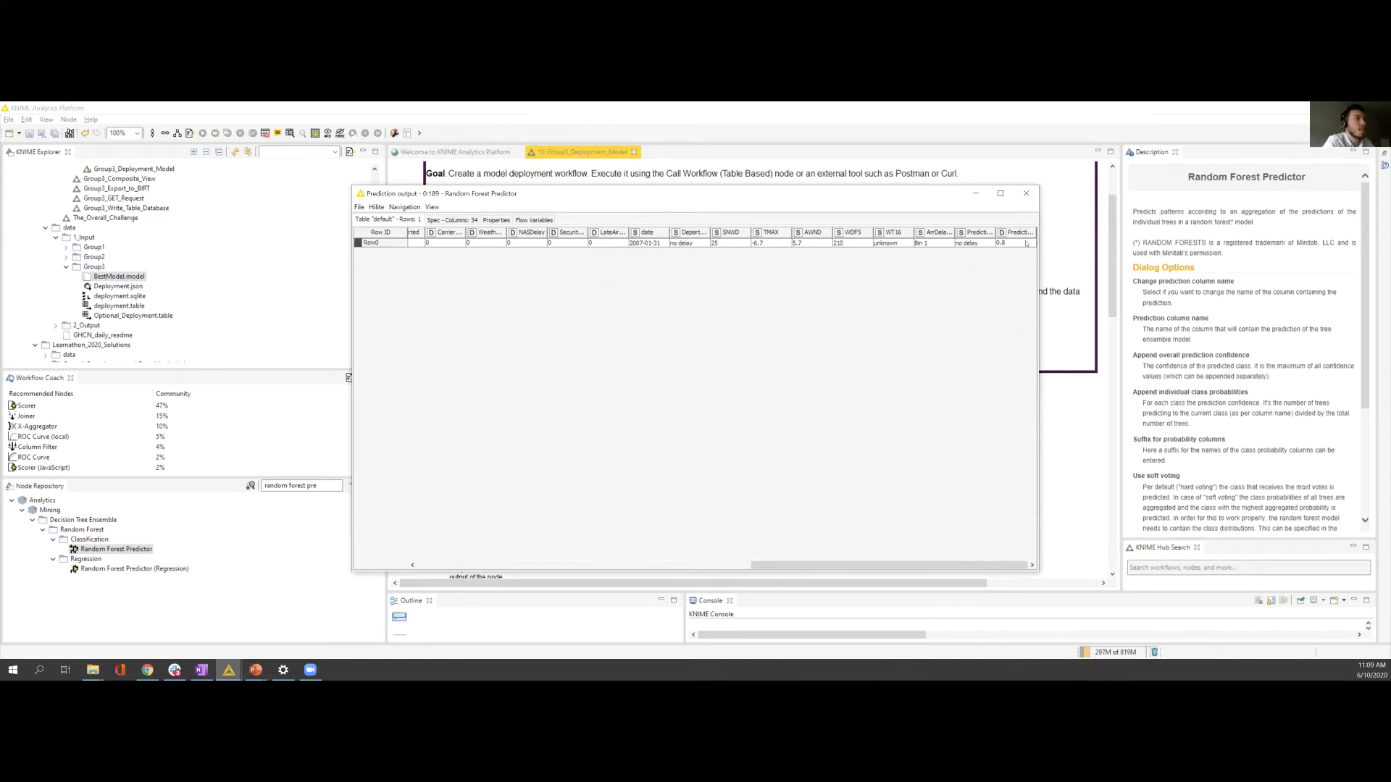
pyautogui.moveTo(1041, 247); pyautogui.dragTo(1092, 291)
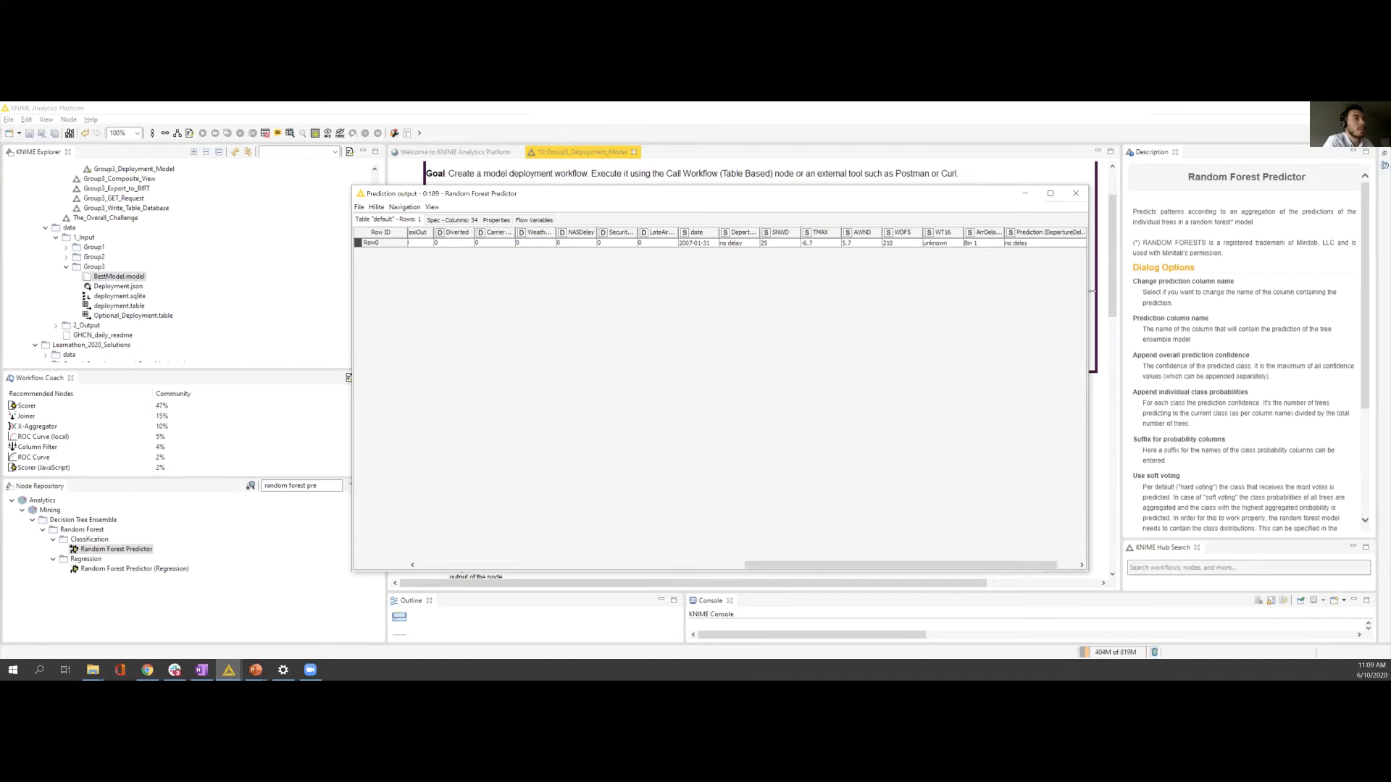
pyautogui.moveTo(1021, 565); pyautogui.dragTo(1045, 565)
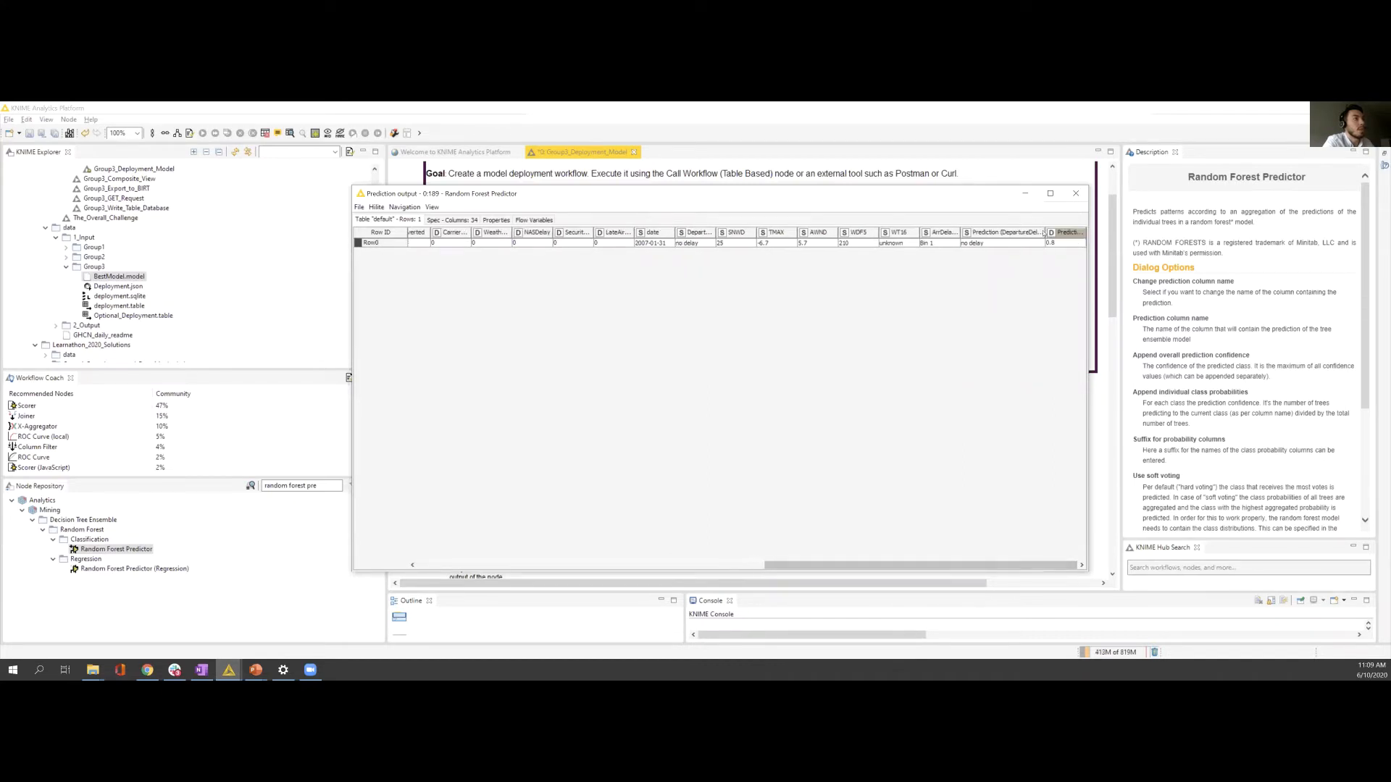
pyautogui.moveTo(1045, 232); pyautogui.dragTo(1074, 234)
pyautogui.moveTo(1002, 566); pyautogui.dragTo(1015, 554)
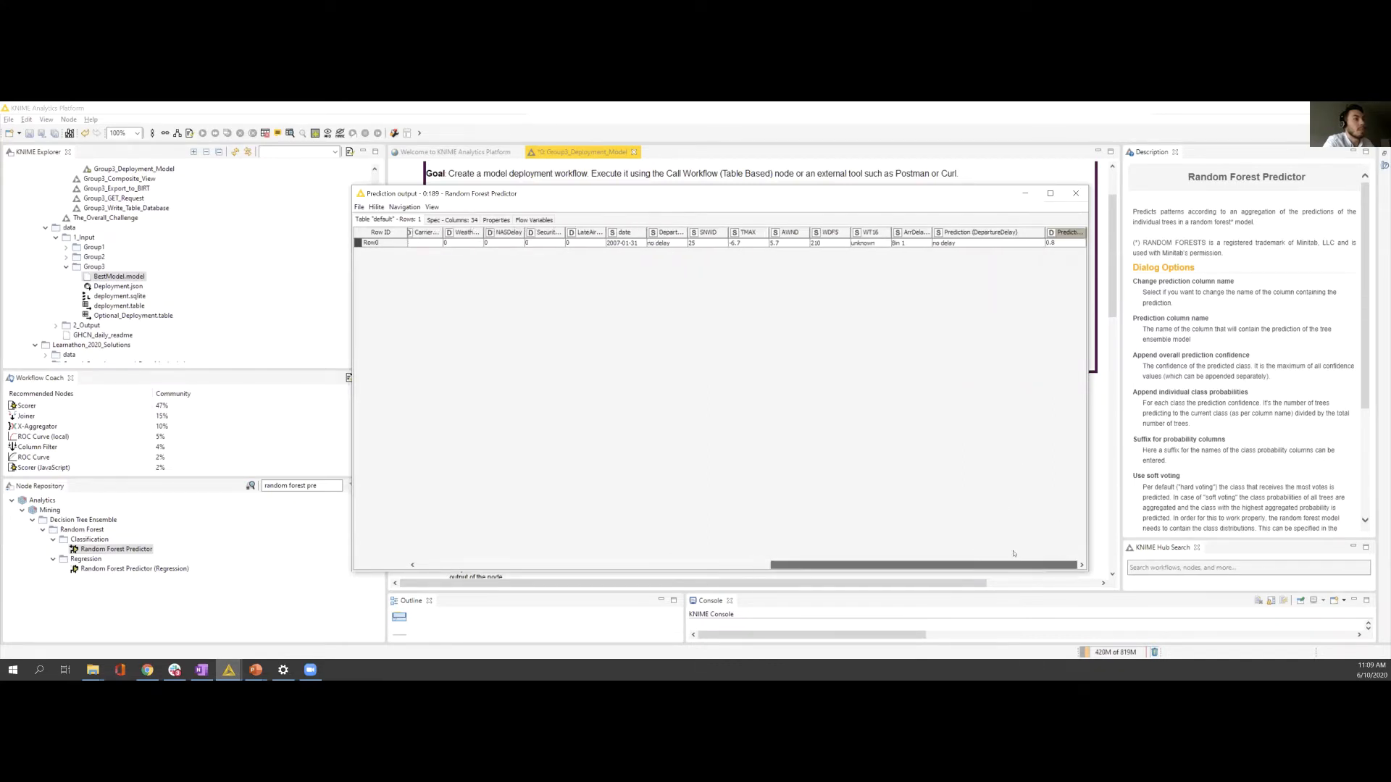
pyautogui.moveTo(1085, 232); pyautogui.dragTo(1157, 236)
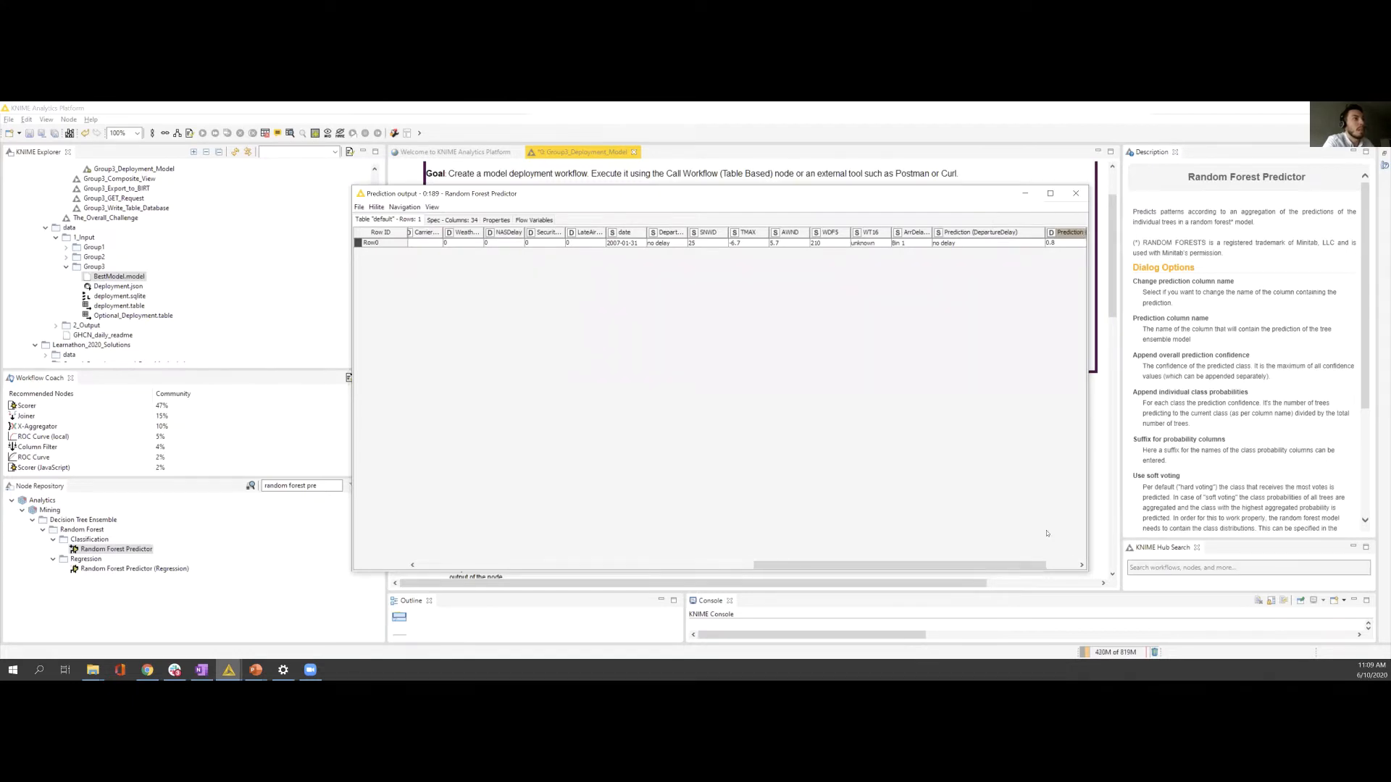
pyautogui.moveTo(1029, 565); pyautogui.dragTo(1060, 565)
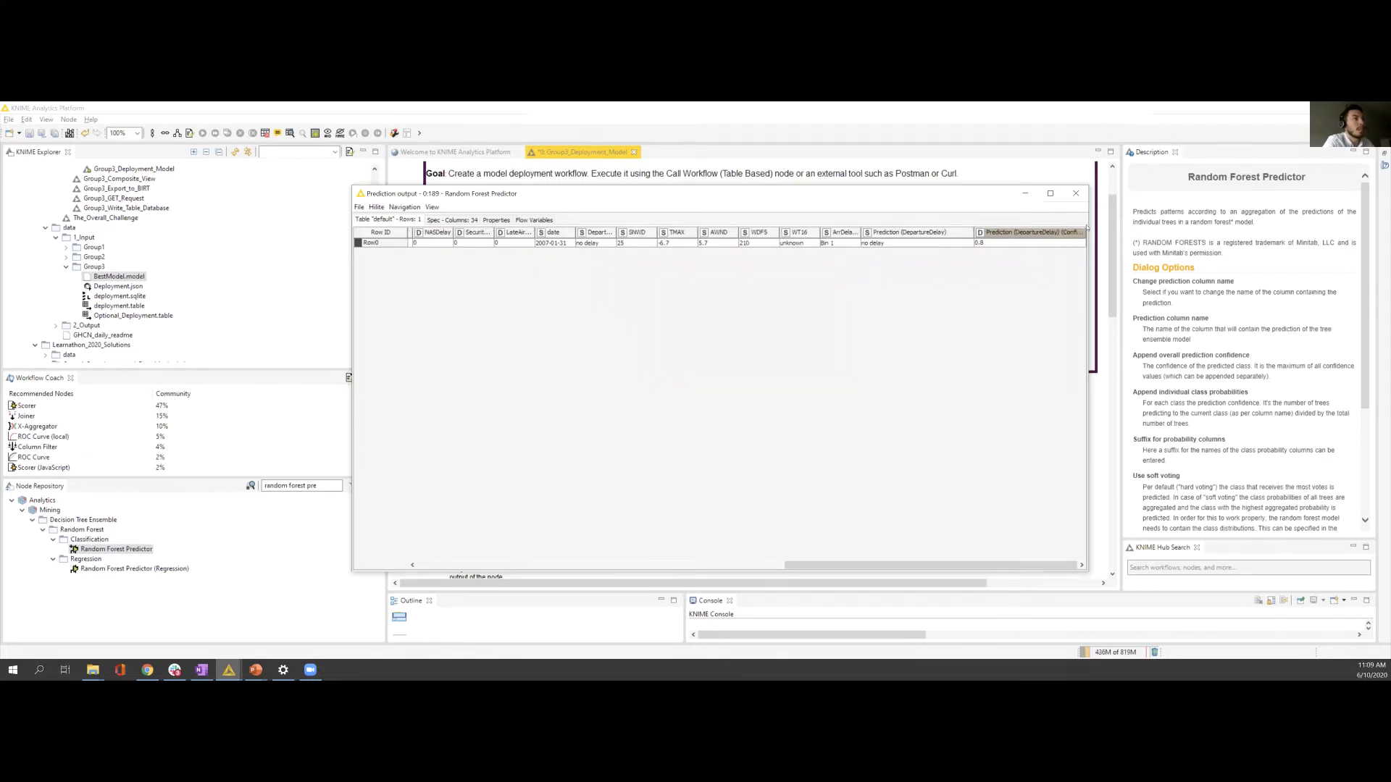
pyautogui.moveTo(1085, 232); pyautogui.dragTo(1130, 233)
pyautogui.moveTo(1010, 565); pyautogui.dragTo(1032, 565)
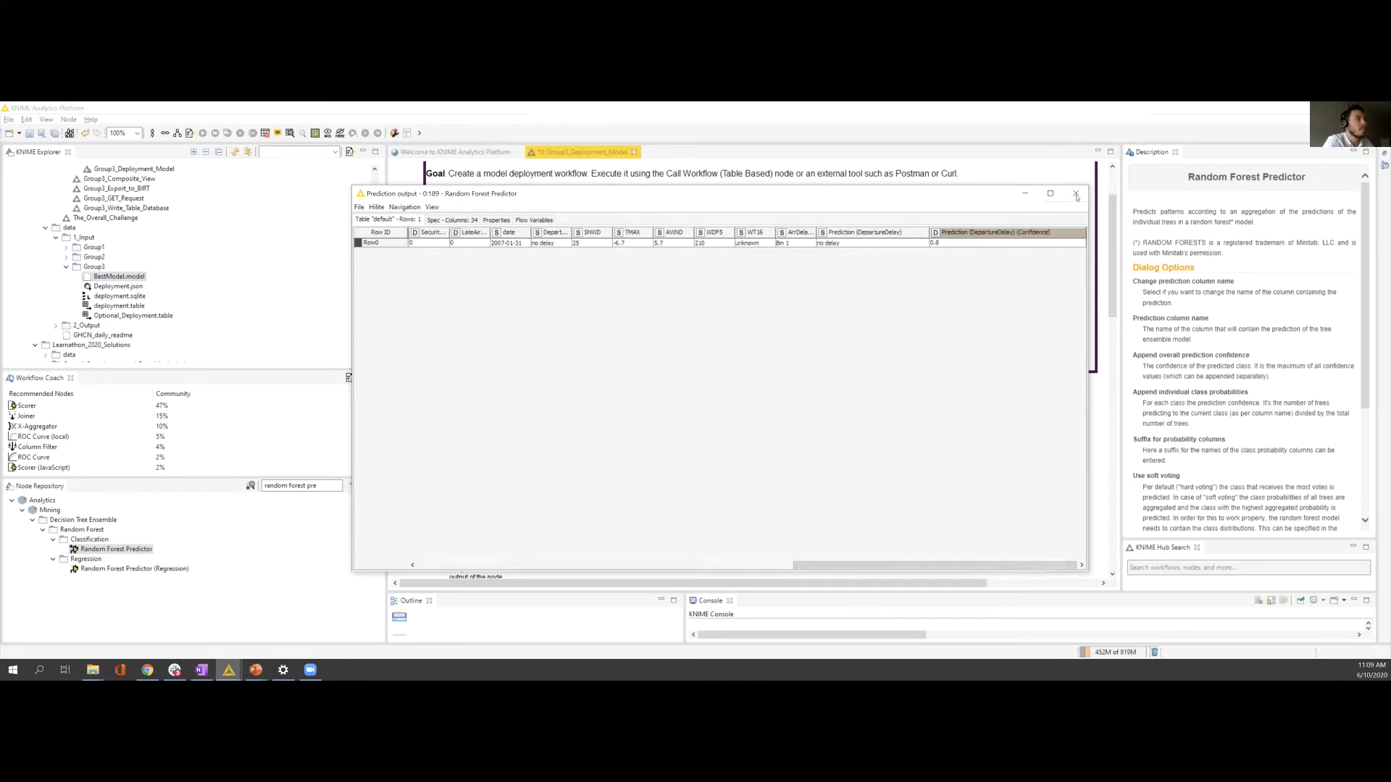
pyautogui.click(863, 243)
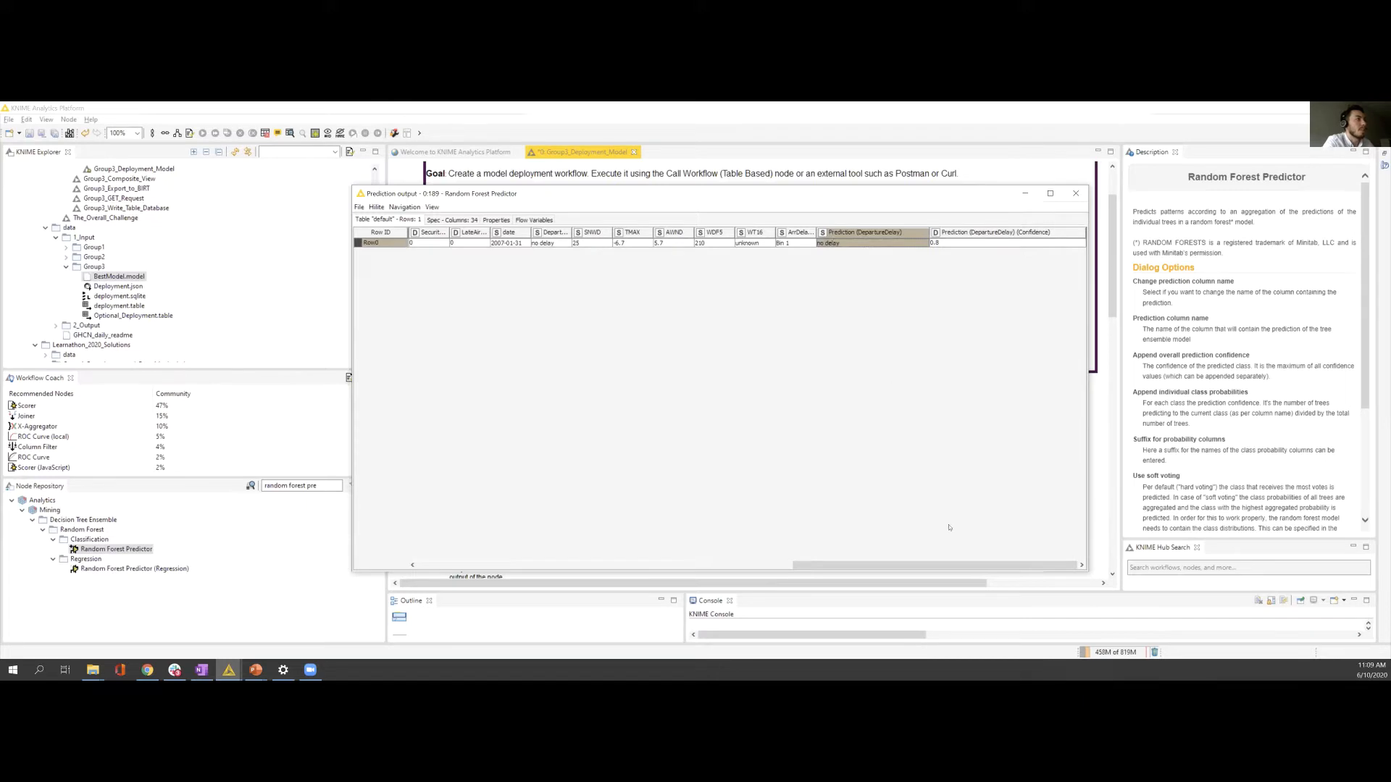
pyautogui.moveTo(935, 565); pyautogui.dragTo(691, 565)
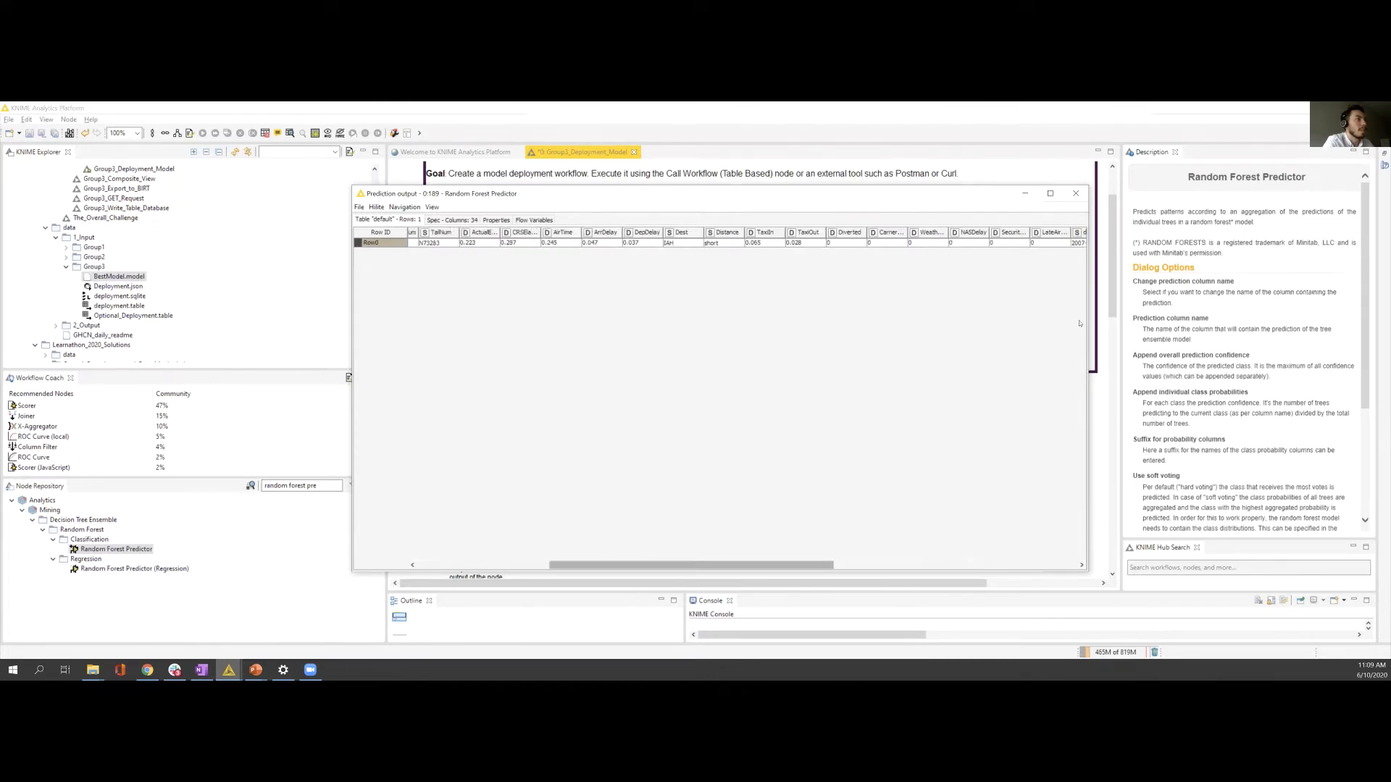
pyautogui.click(1075, 194)
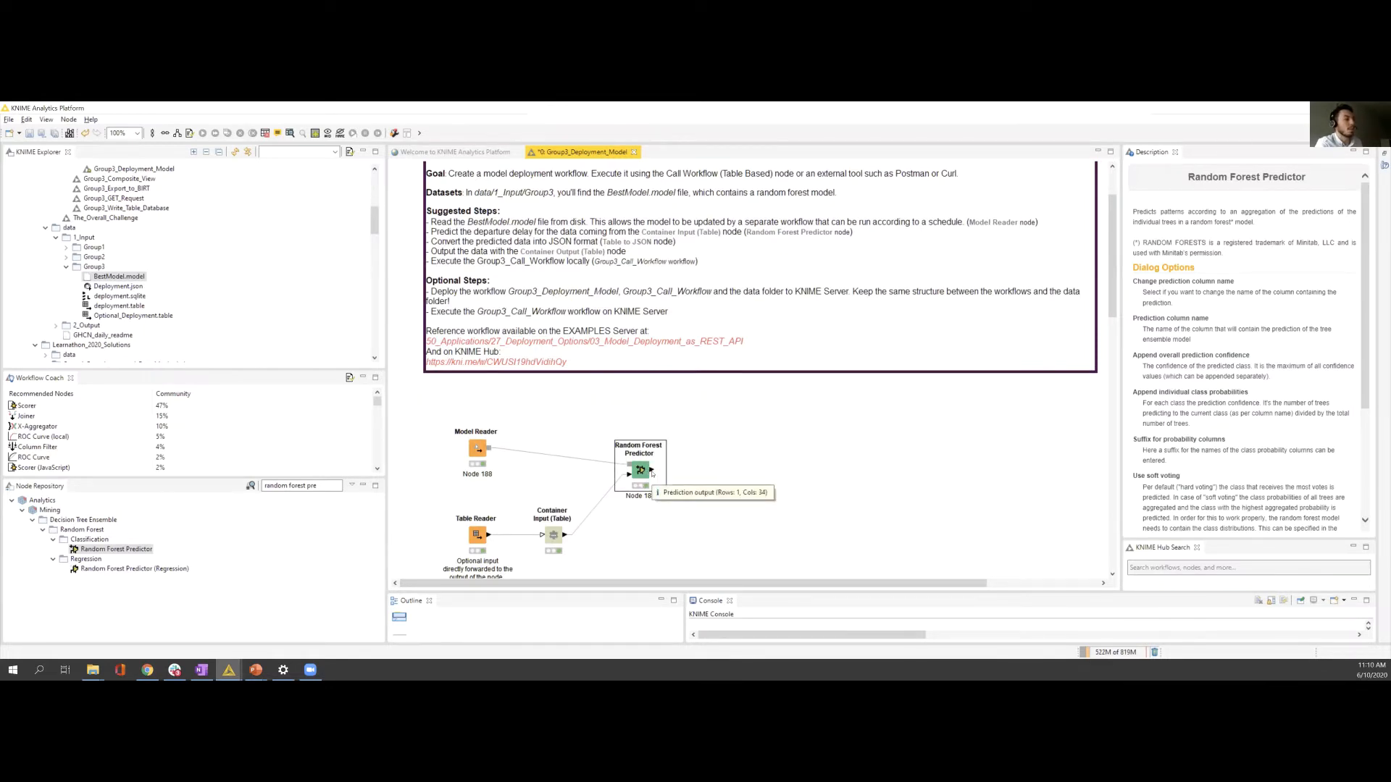
# Step: Add a Container Output (Table) node after the Random Forest Predictor and connect the prediction output to it
pyautogui.moveTo(336, 486); pyautogui.dragTo(183, 477)
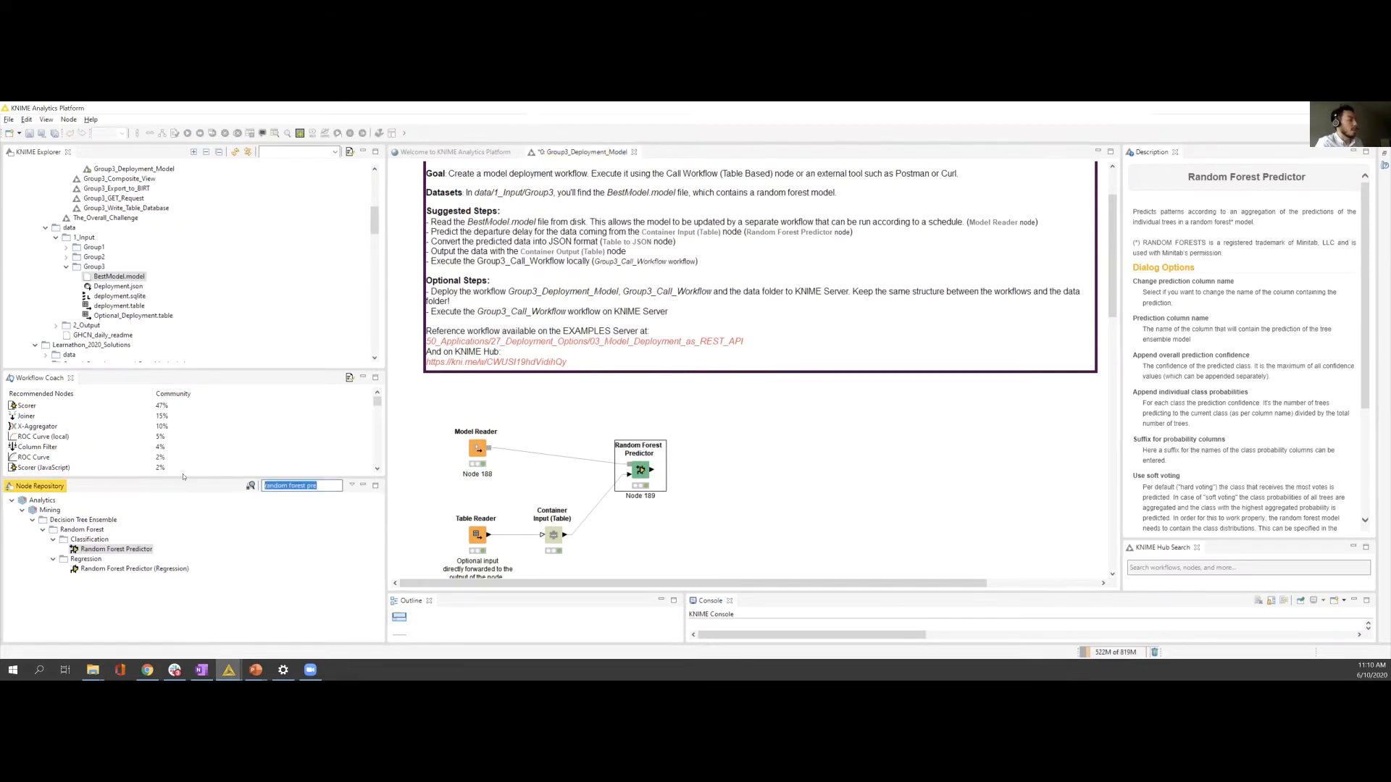
pyautogui.write('c')
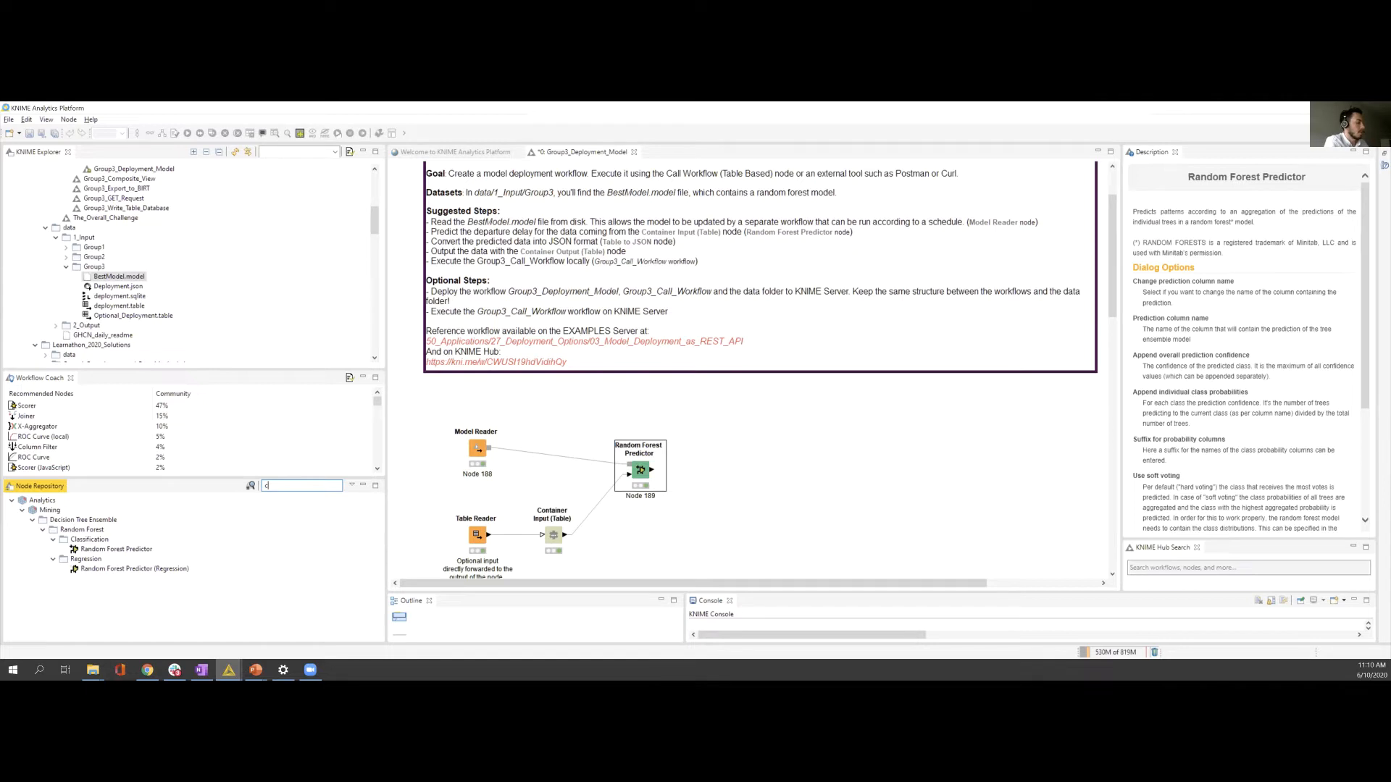
pyautogui.write('ontainer output')
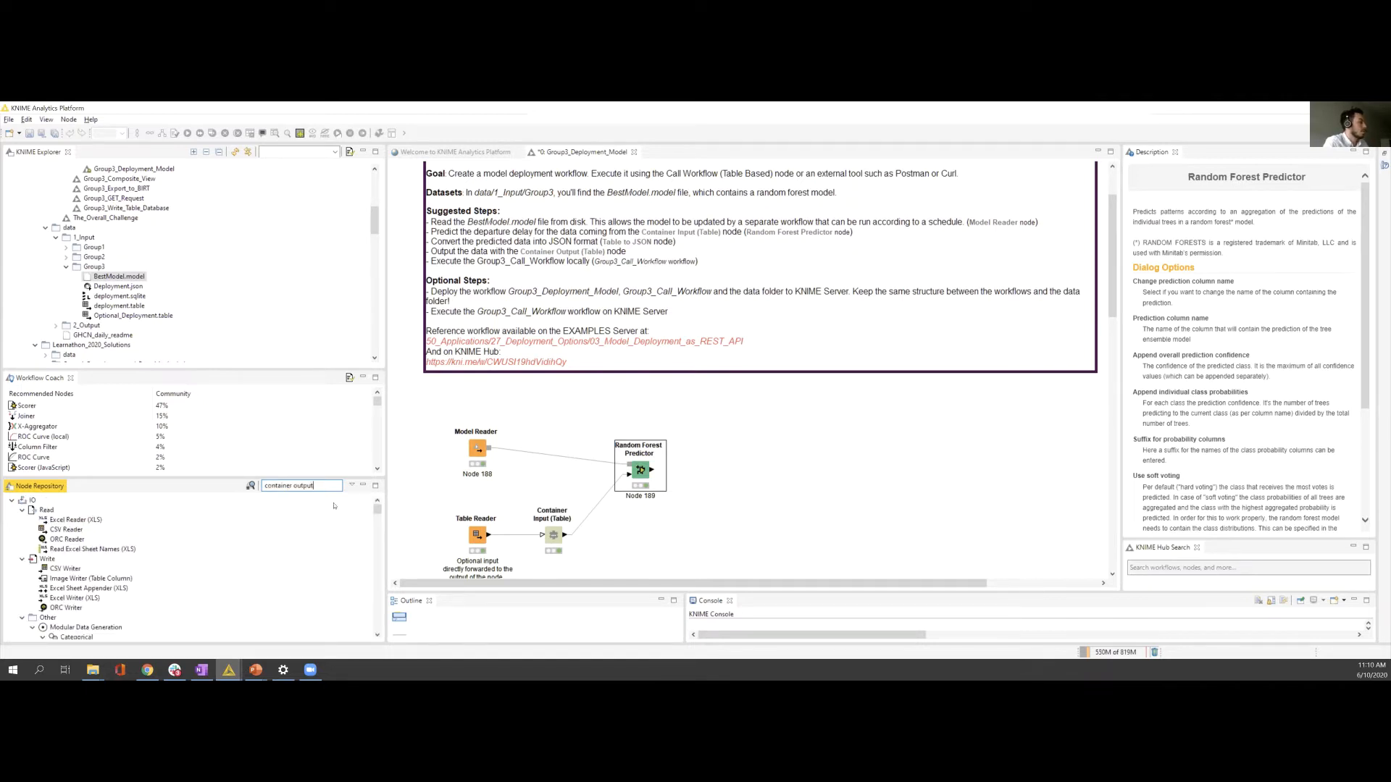
pyautogui.moveTo(105, 553); pyautogui.dragTo(737, 460)
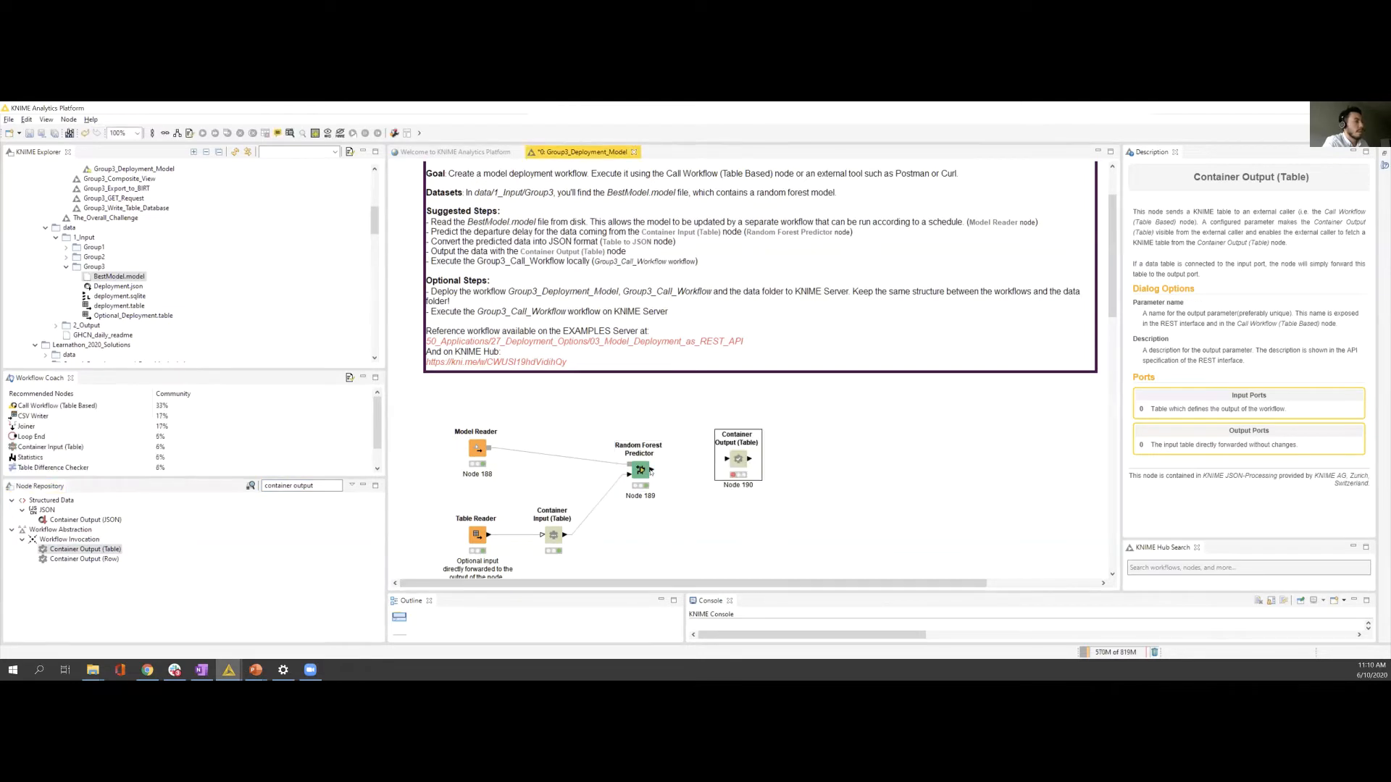
pyautogui.moveTo(650, 469); pyautogui.dragTo(738, 468)
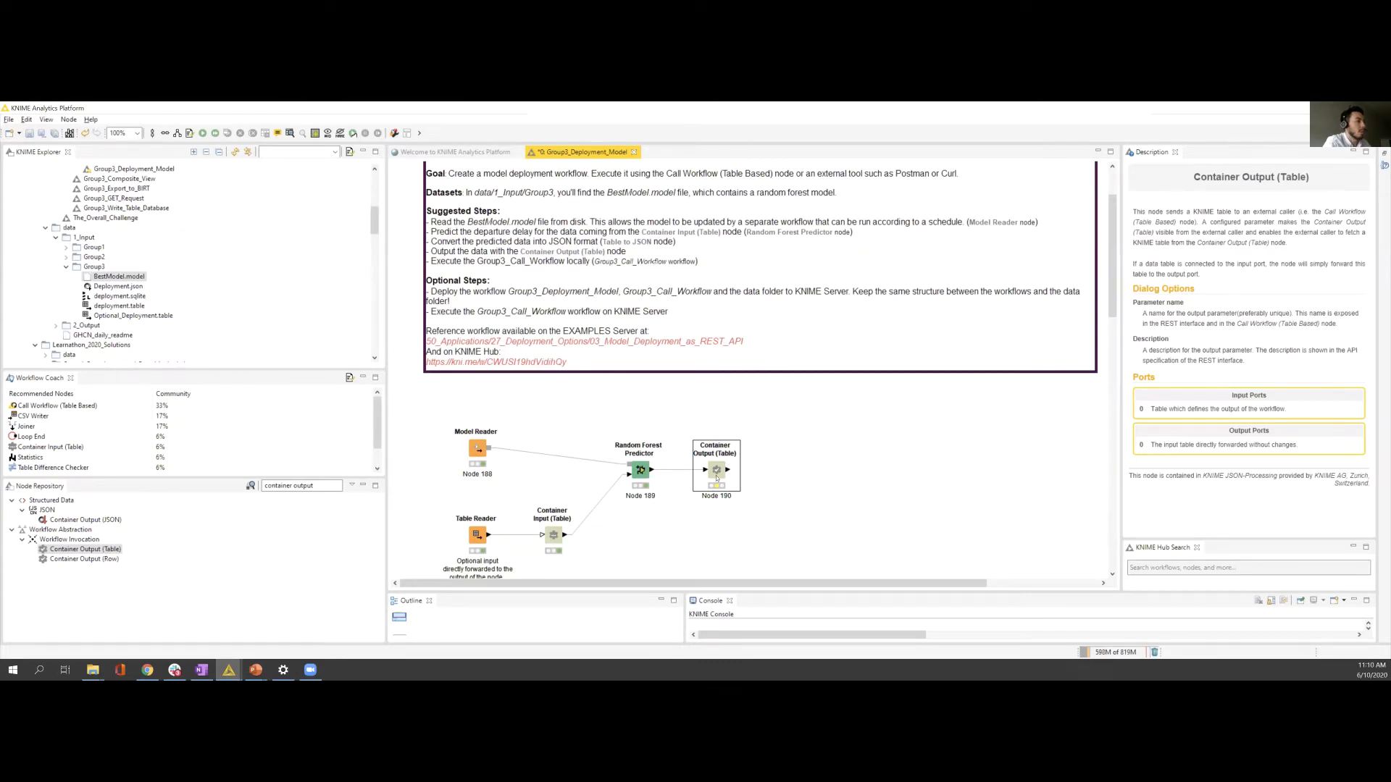
# Step: Accept the Container Output (Table) node's default configuration and execute it
pyautogui.doubleClick(717, 477)
pyautogui.click(632, 454)
pyautogui.rightClick(717, 476)
pyautogui.click(754, 233)
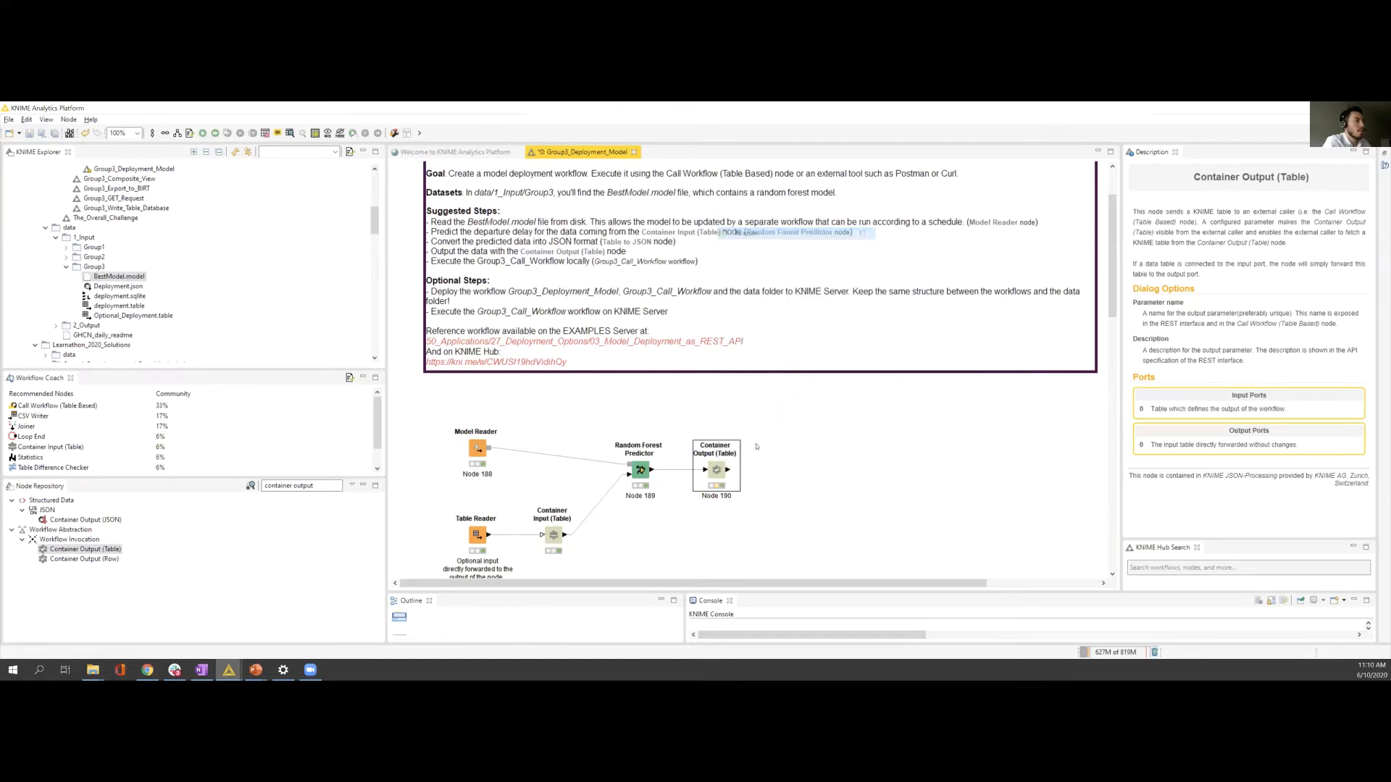
# Step: View the Container Output (Table) node's forwarded table and check its prediction columns
pyautogui.rightClick(721, 473)
pyautogui.click(768, 465)
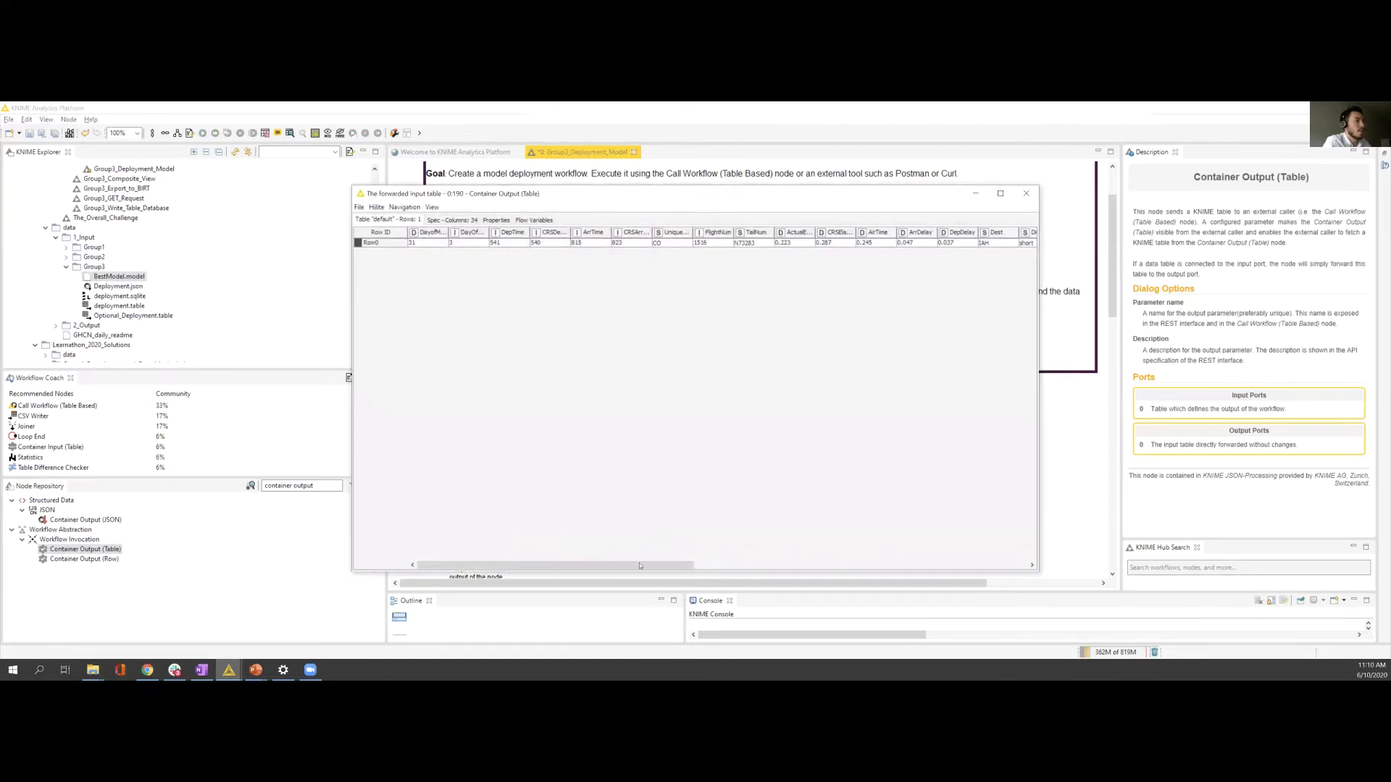
pyautogui.moveTo(640, 566); pyautogui.dragTo(975, 565)
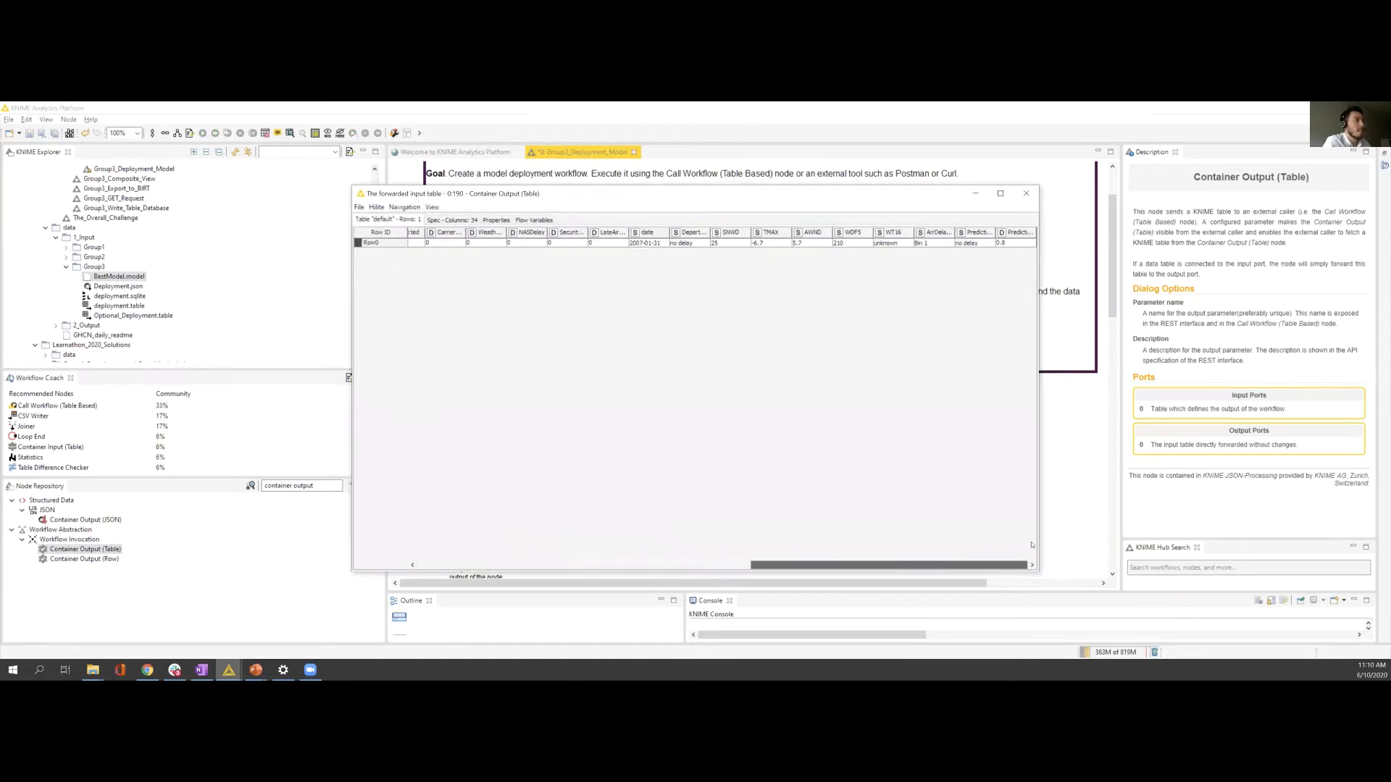
pyautogui.click(1024, 194)
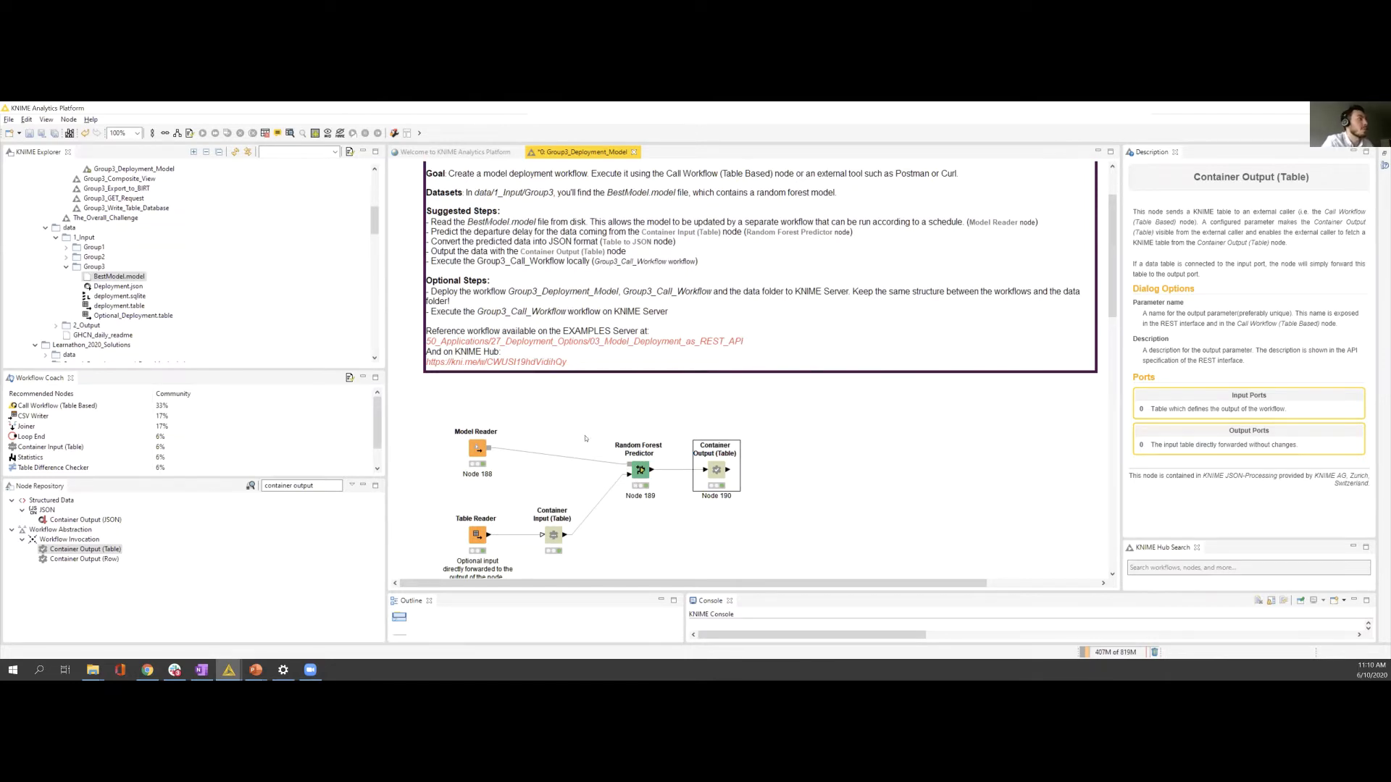
# Step: Reset the Model Reader and Table Reader nodes and save the Group3_Deployment_Model workflow
pyautogui.click(567, 412)
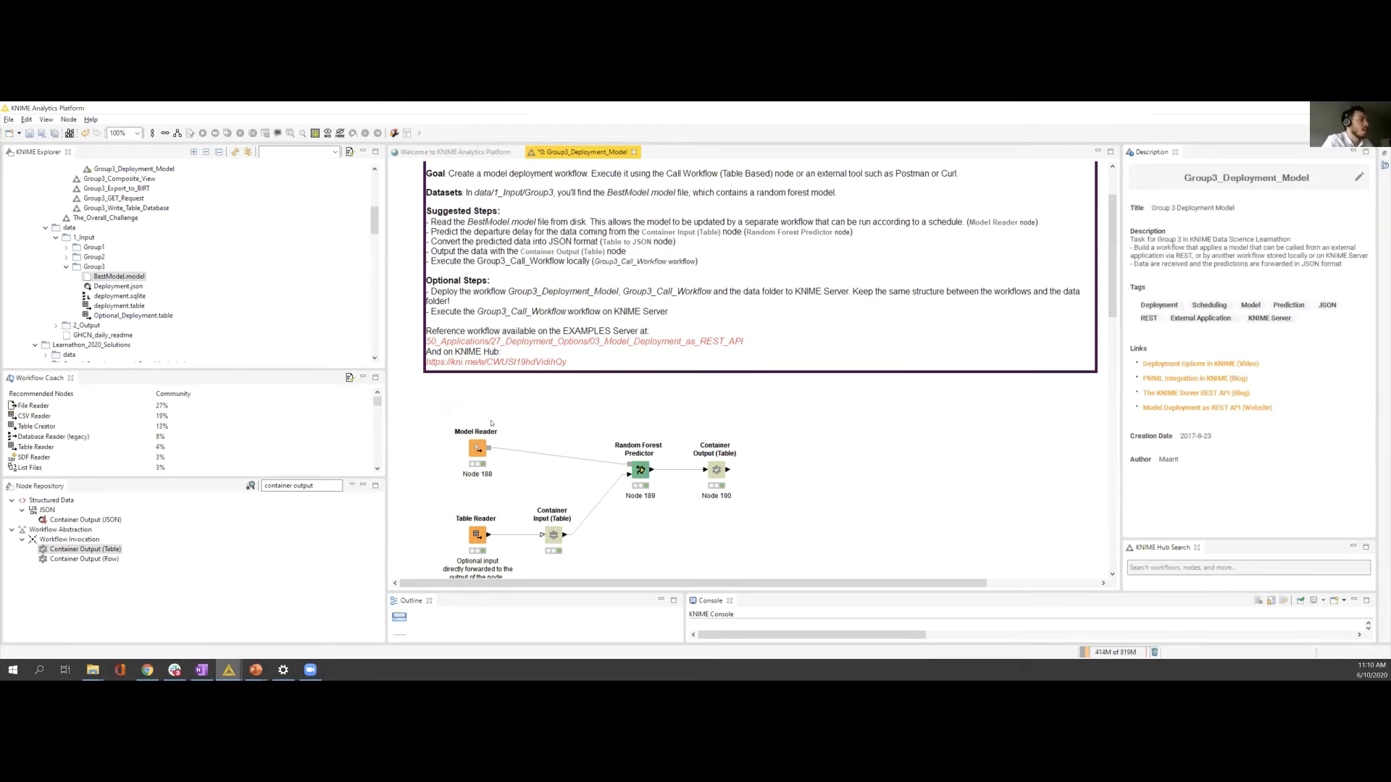
pyautogui.moveTo(491, 424); pyautogui.dragTo(490, 553)
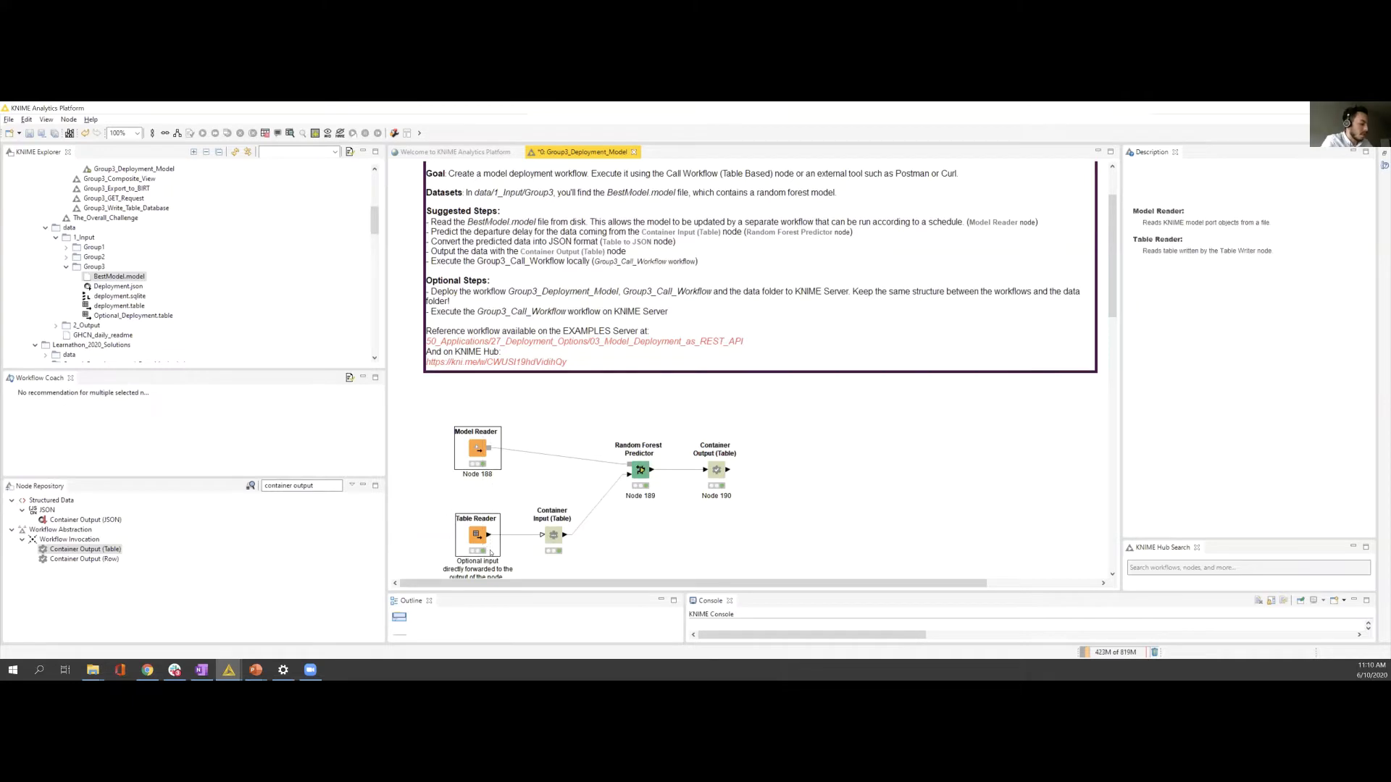
pyautogui.click(524, 415)
pyautogui.hotkey('ctrl', 's')
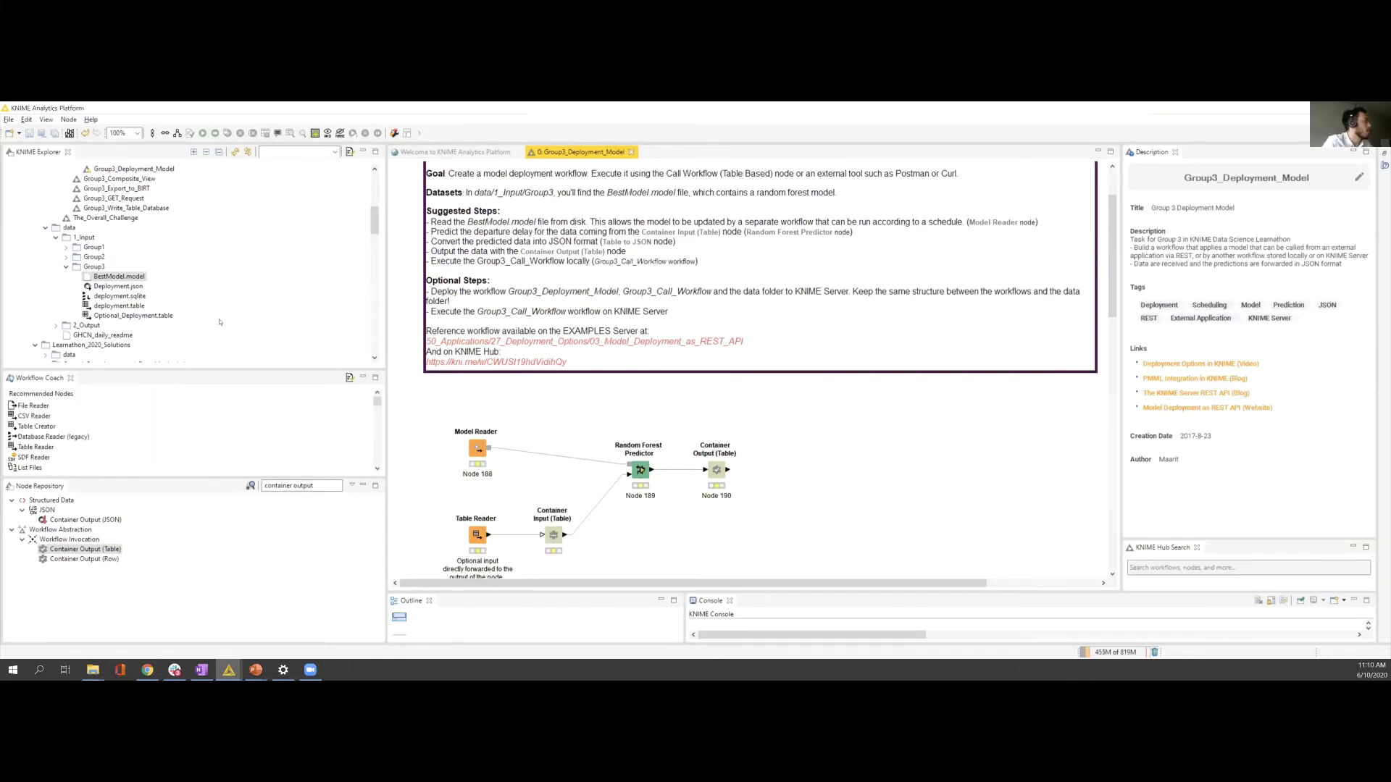
# Step: Open the Group3_Call_Workflow workflow from the Group3_Deployment challenges folder
pyautogui.scroll(2, 181, 290)
pyautogui.click(136, 219)
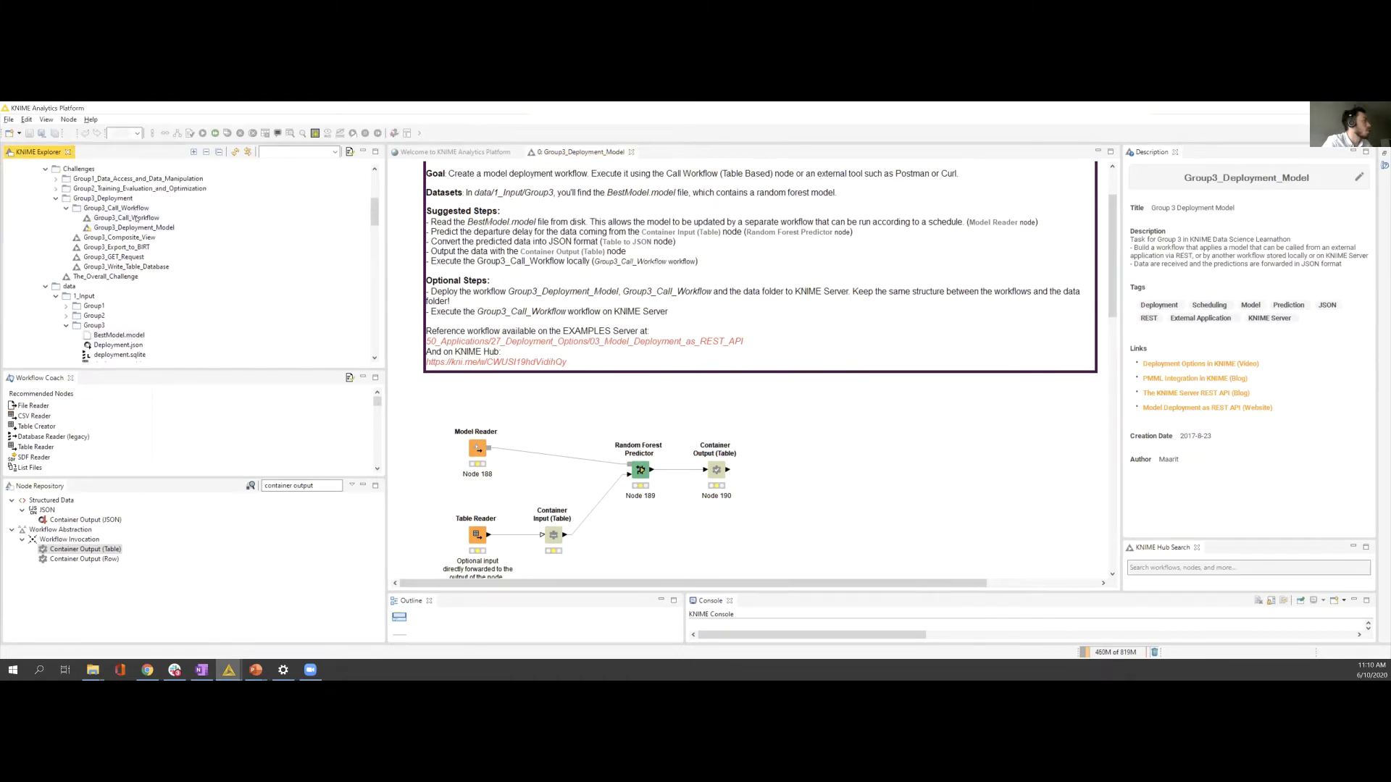
pyautogui.doubleClick(136, 219)
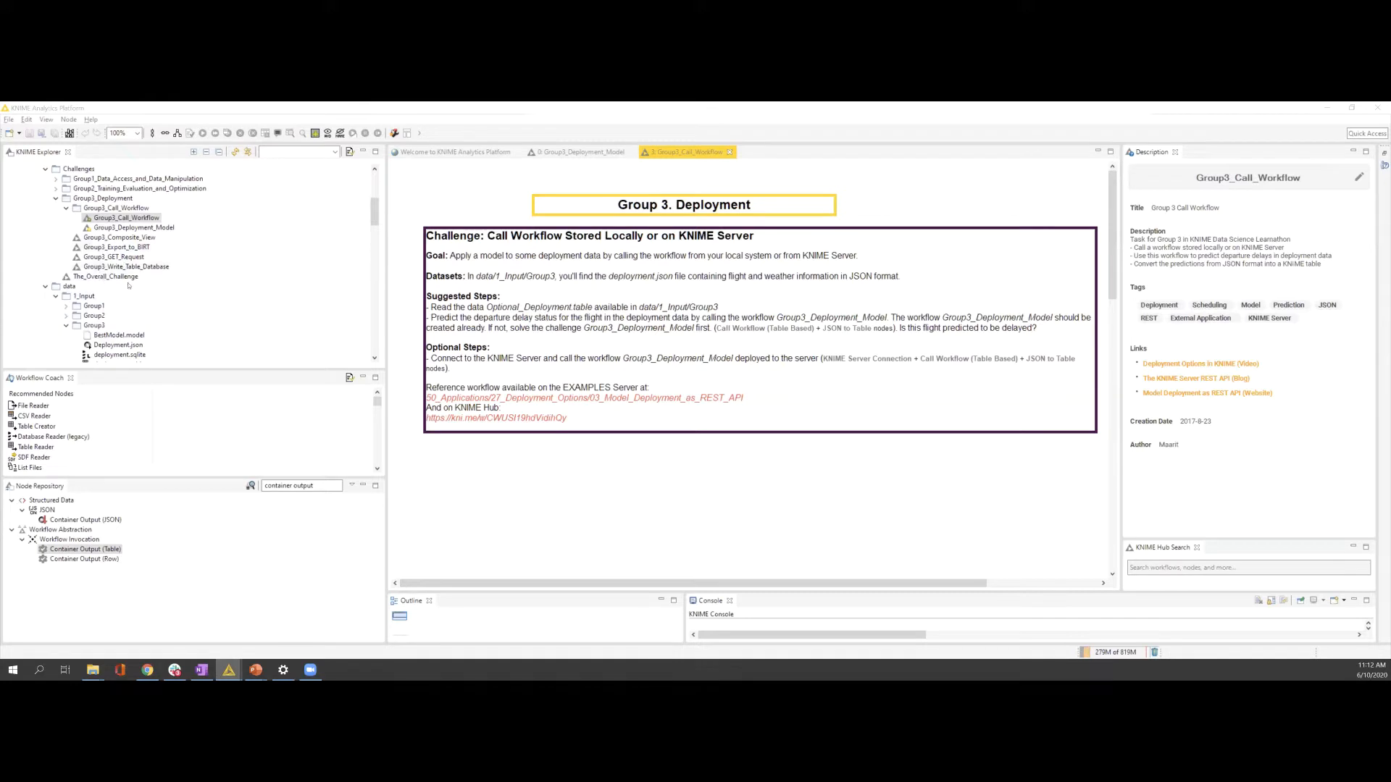
# Step: Add a Table Reader node for Optional_Deployment.table from data/1_Input/Group3 below the challenge description
pyautogui.scroll(-1, 116, 325)
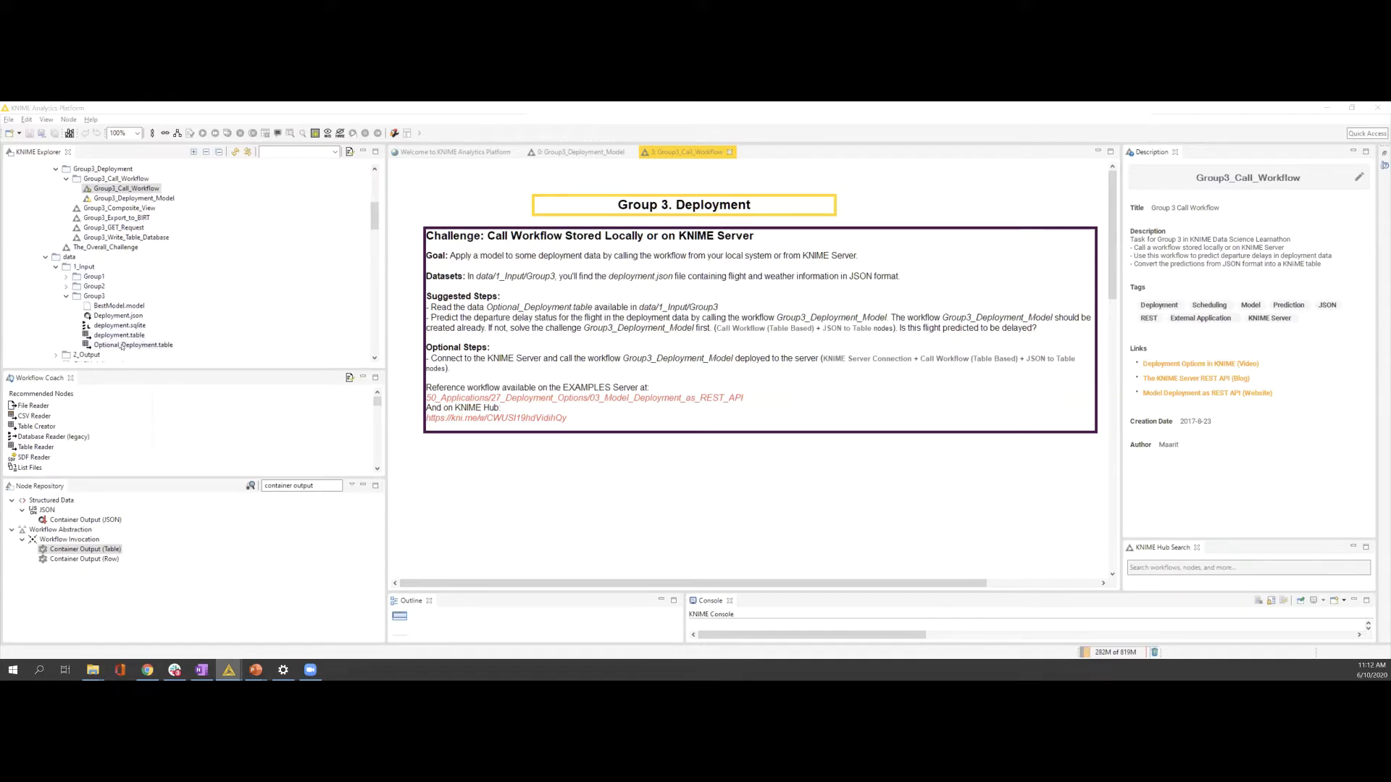
pyautogui.click(122, 347)
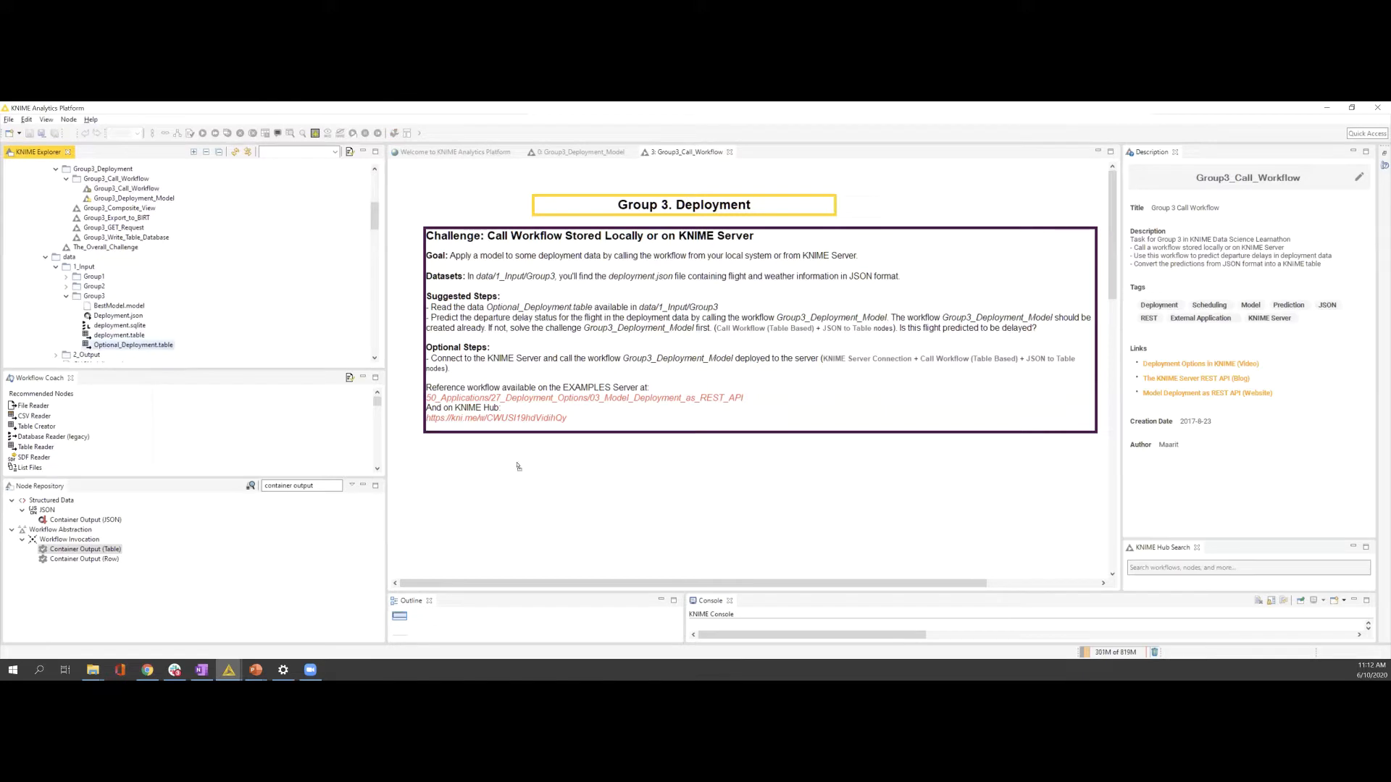
pyautogui.moveTo(518, 467); pyautogui.dragTo(468, 507)
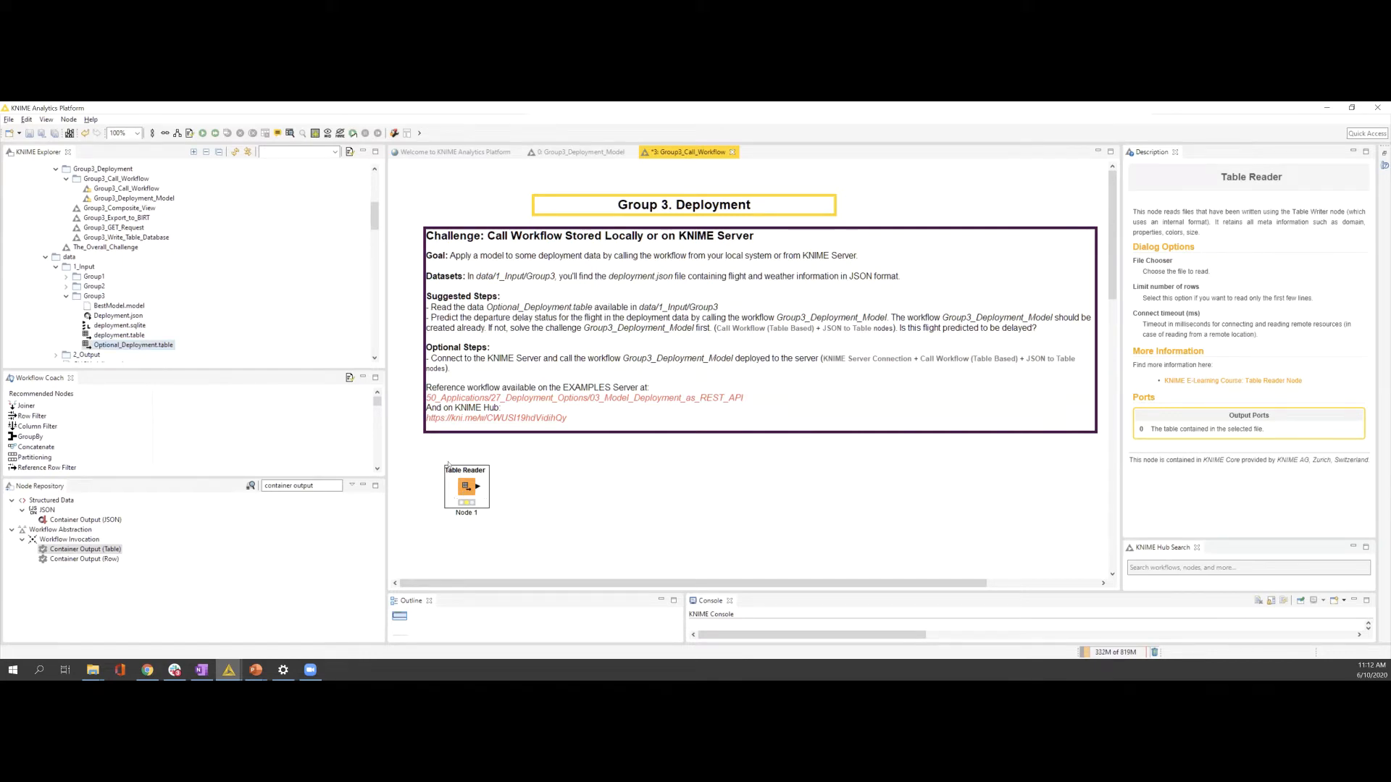
# Step: Check the full input location path in the Table Reader node's configuration
pyautogui.doubleClick(467, 490)
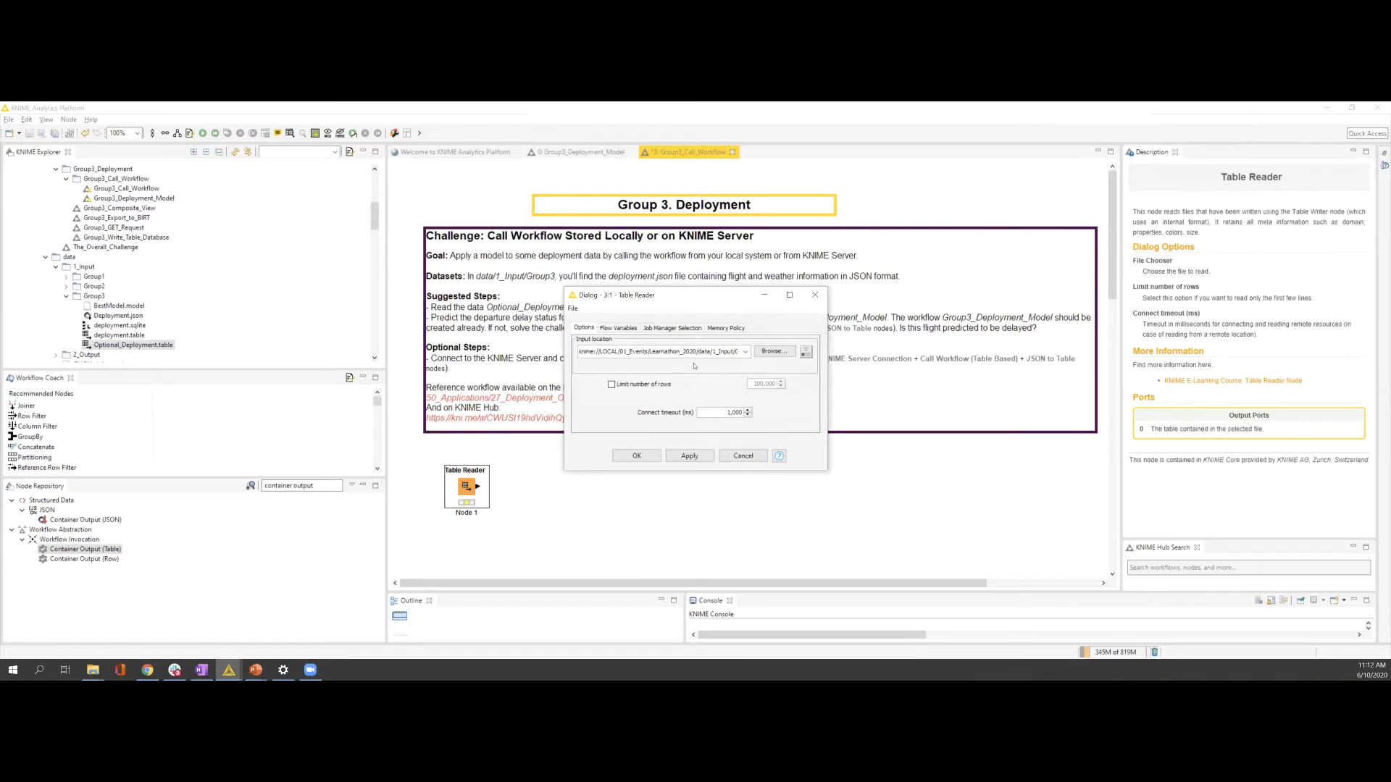
pyautogui.moveTo(633, 348); pyautogui.dragTo(775, 360)
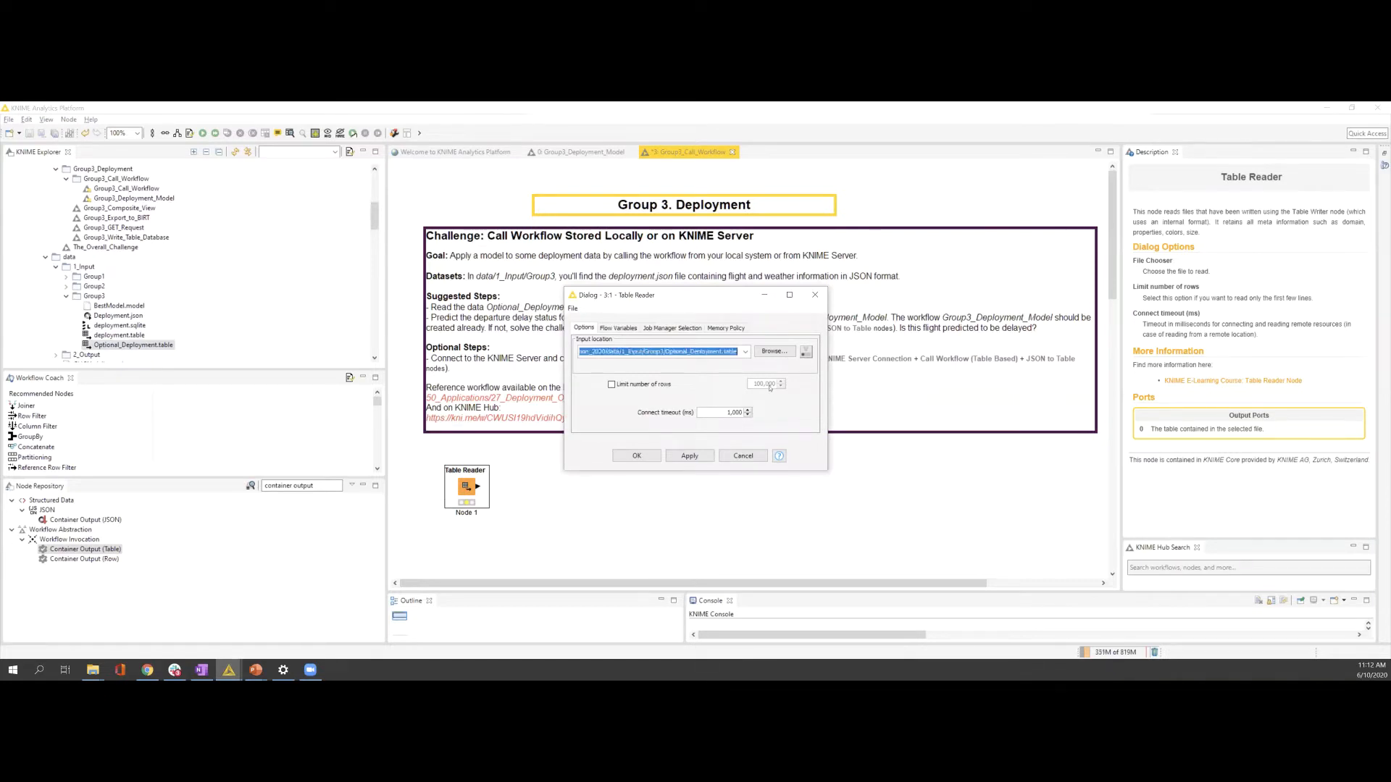
pyautogui.click(815, 295)
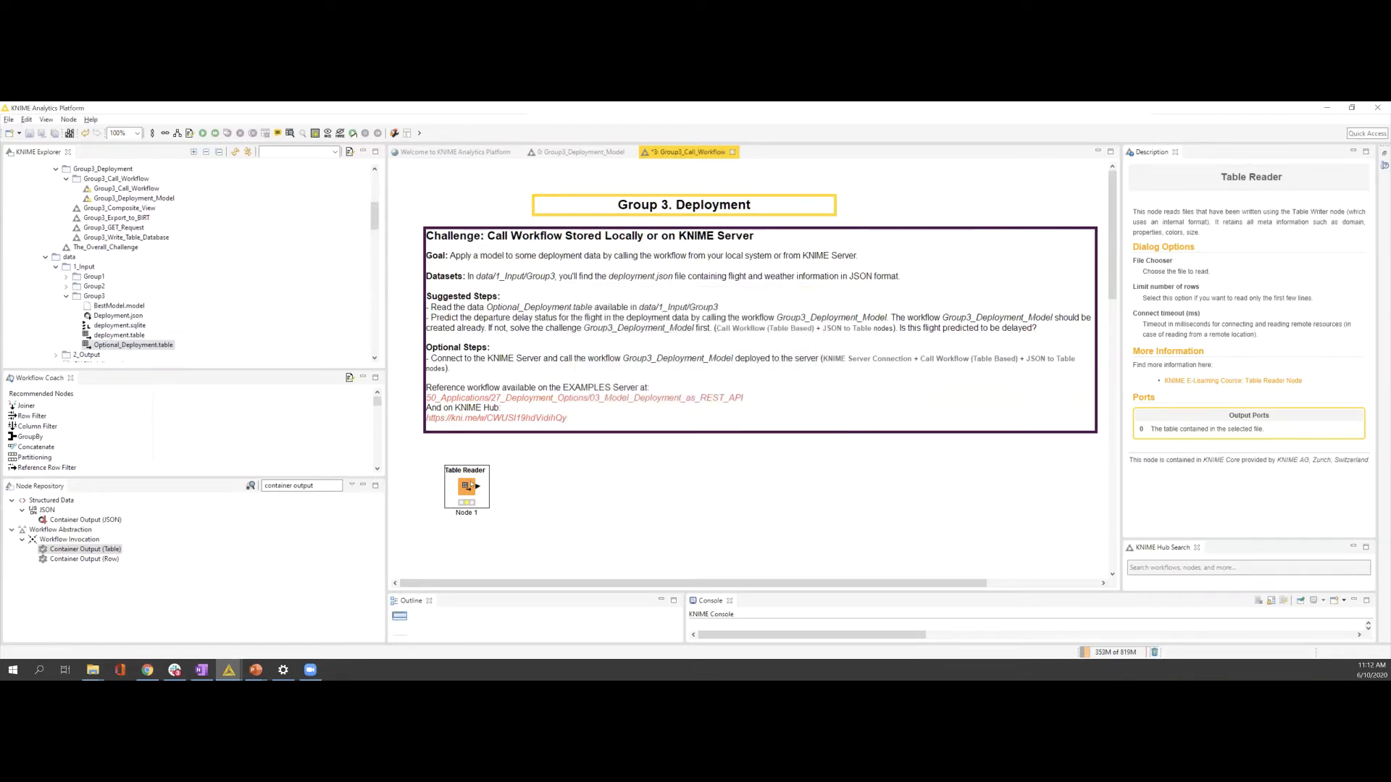
# Step: Execute the Table Reader node and inspect the table it reads
pyautogui.rightClick(470, 486)
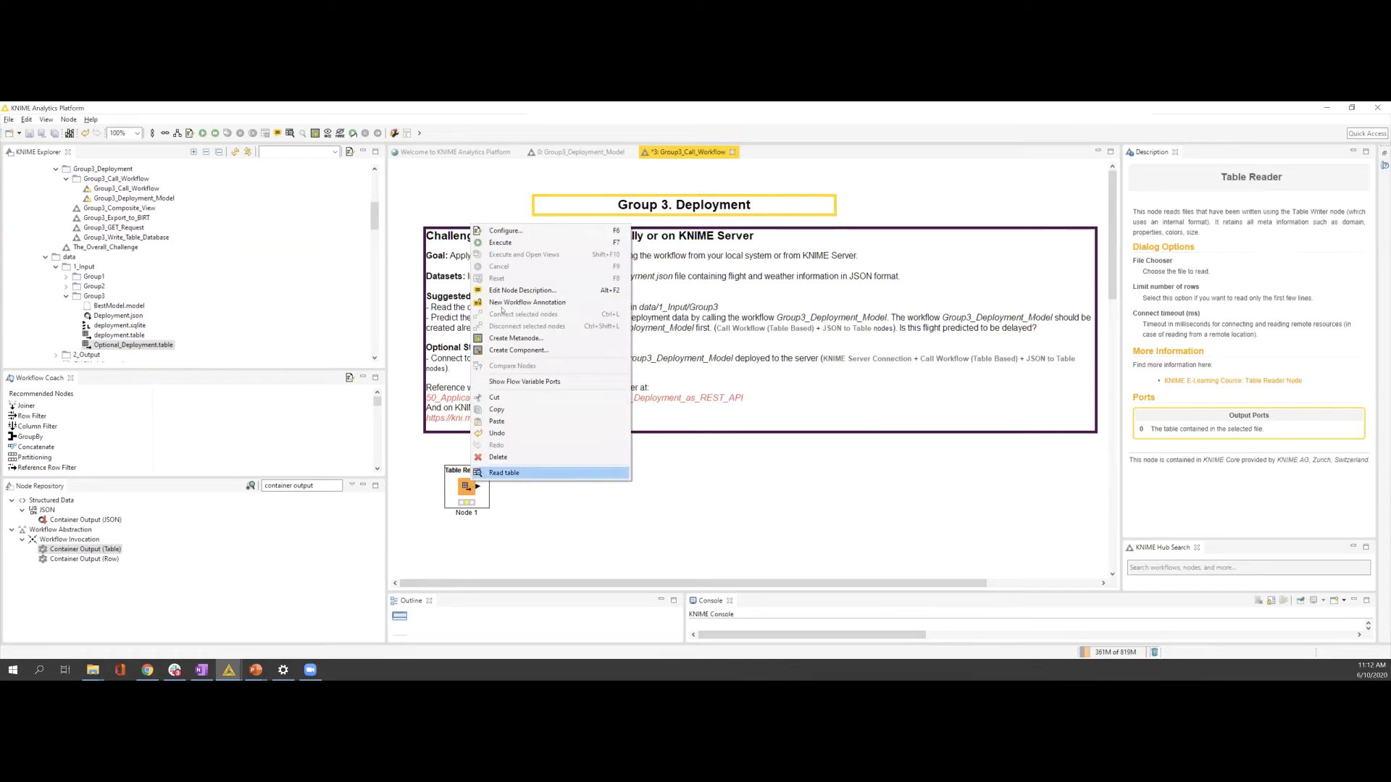
pyautogui.click(508, 242)
pyautogui.rightClick(466, 486)
pyautogui.click(507, 480)
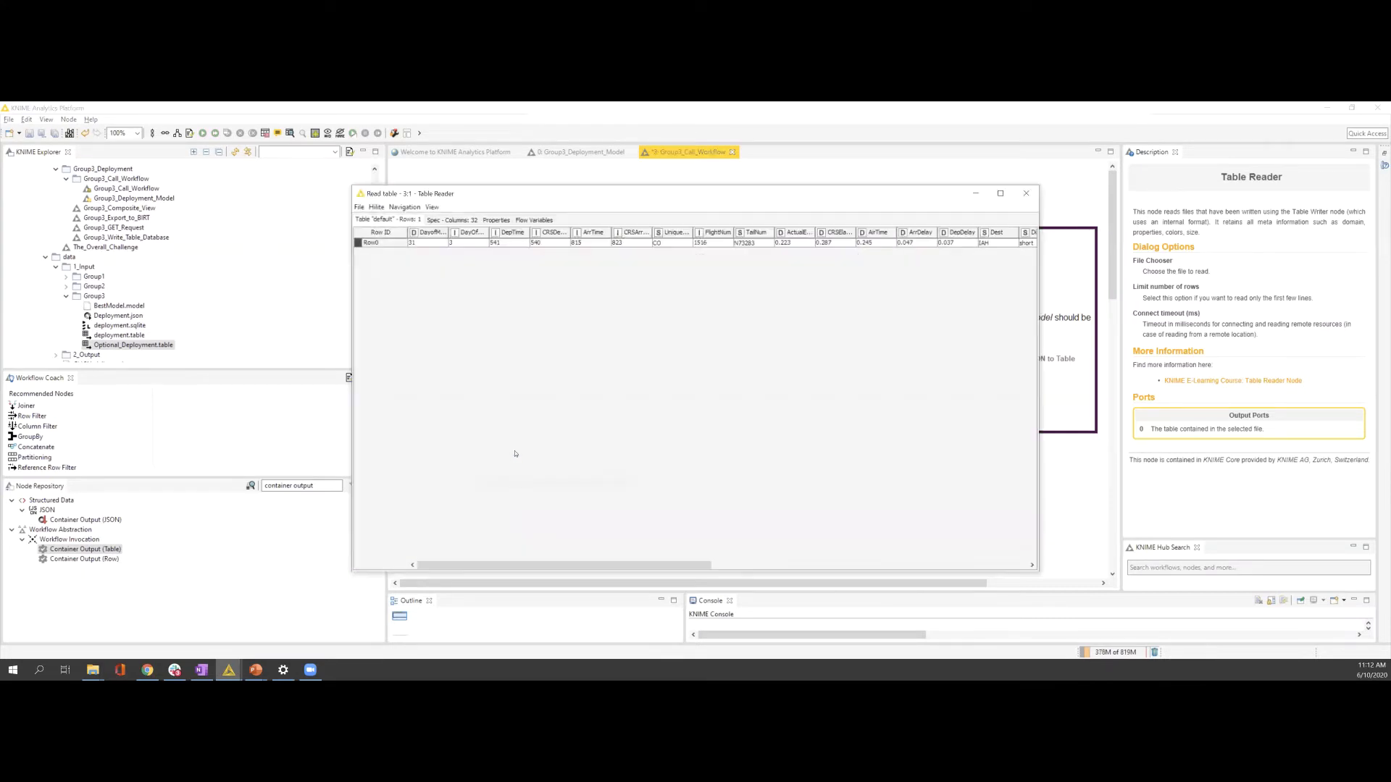
pyautogui.moveTo(588, 565); pyautogui.dragTo(533, 564)
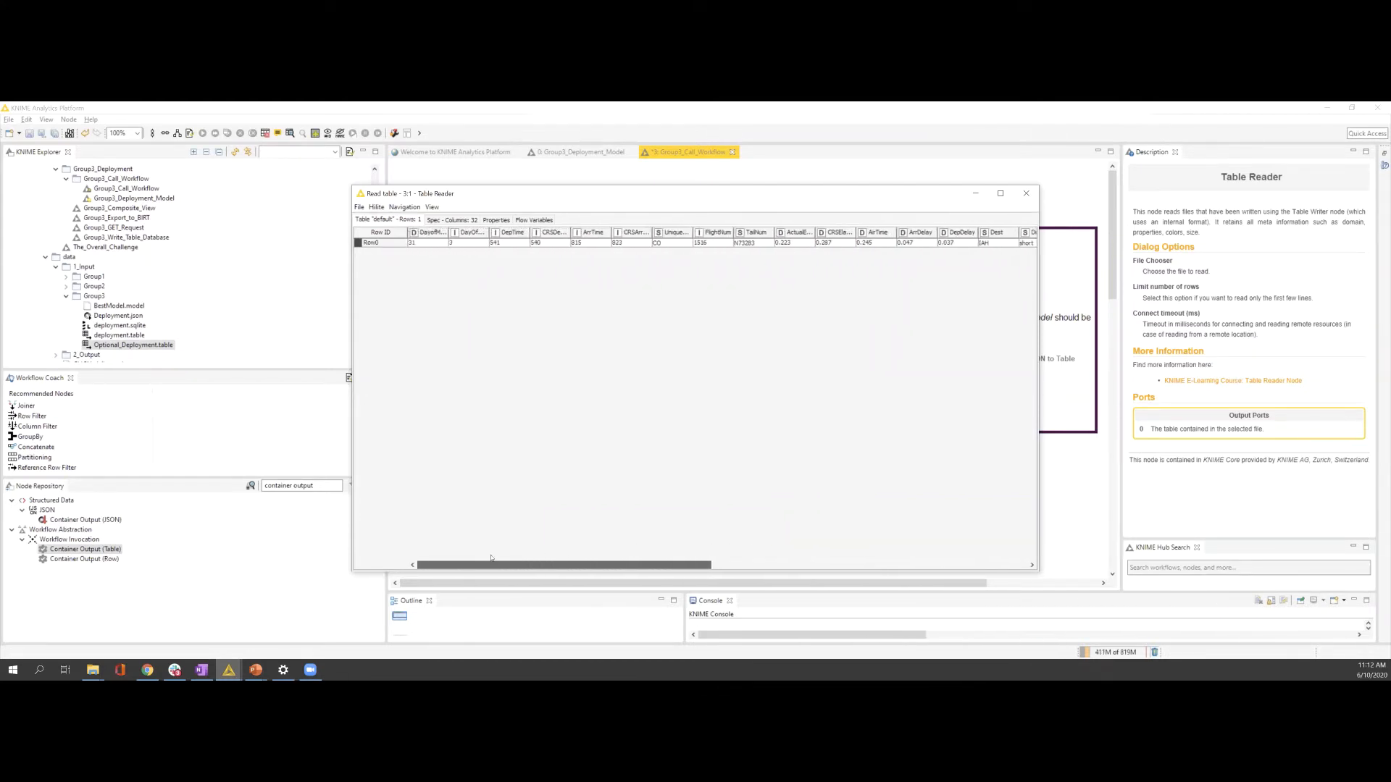
pyautogui.click(1026, 193)
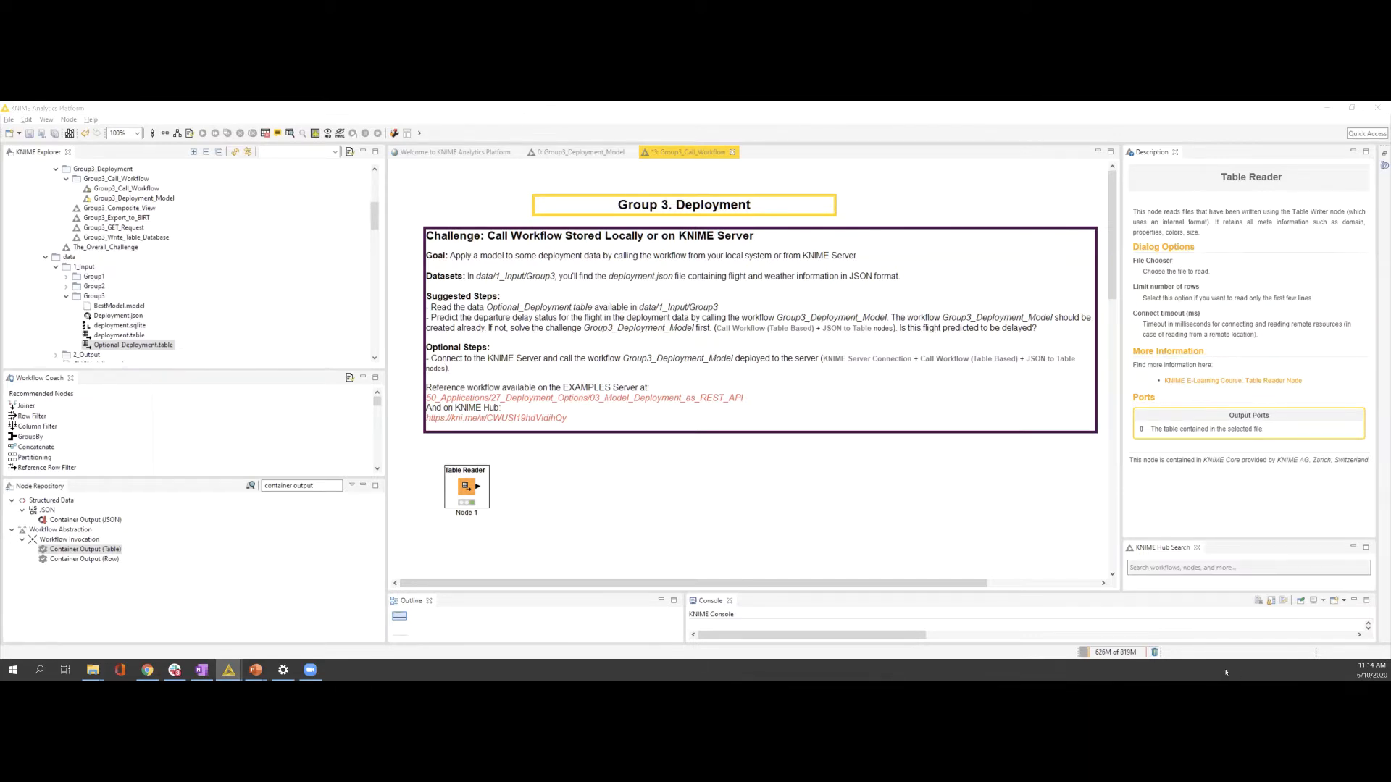
# Step: Clear the node repository search and move the Table Reader node further down below the challenge description
pyautogui.click(222, 479)
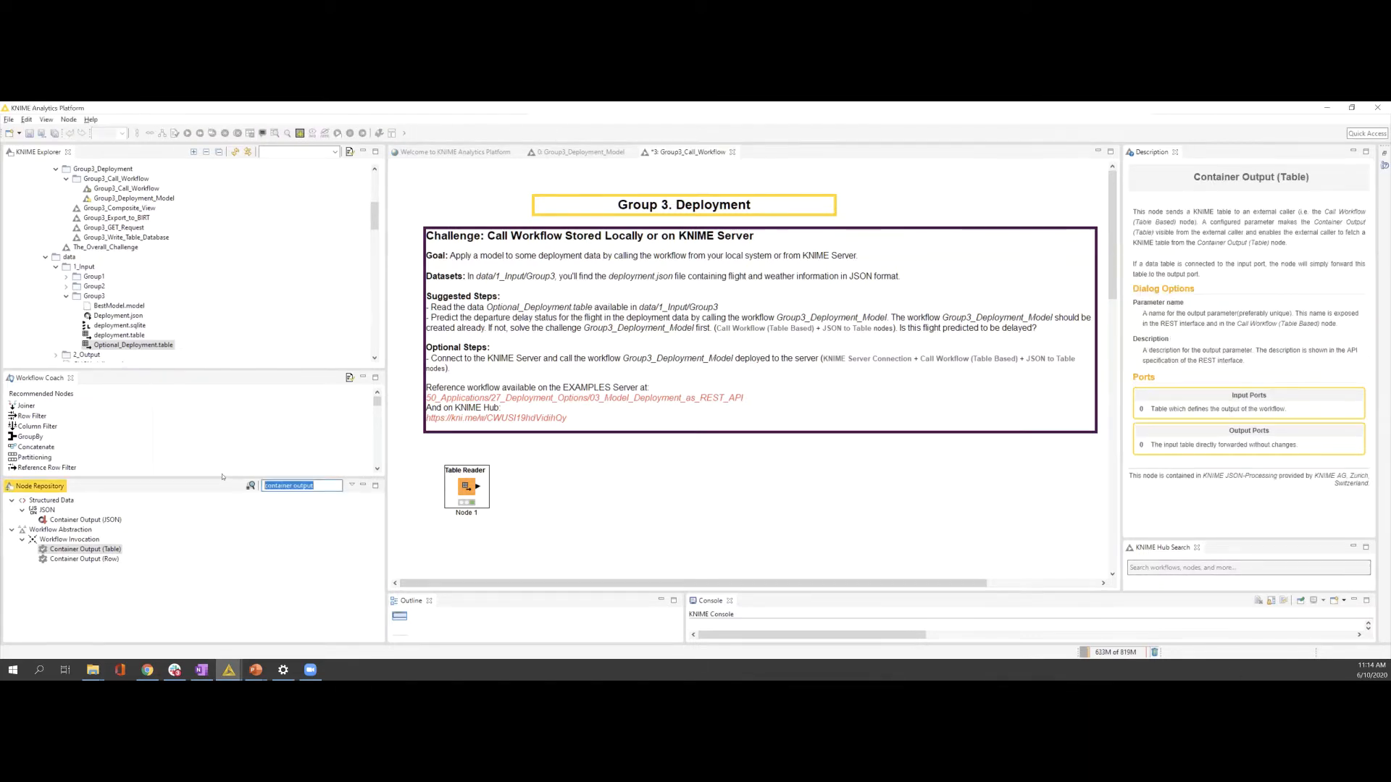
pyautogui.press('BackSpace')
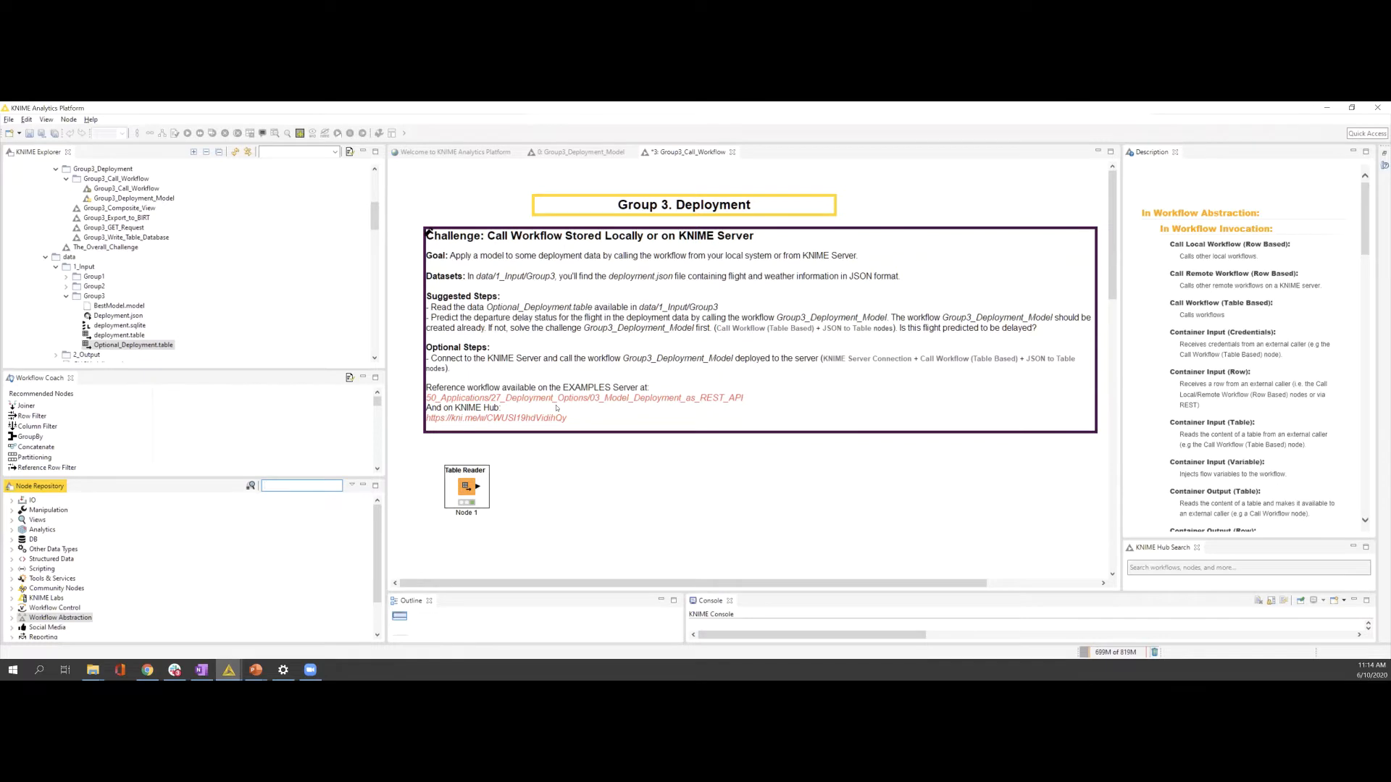
pyautogui.scroll(-2, 557, 407)
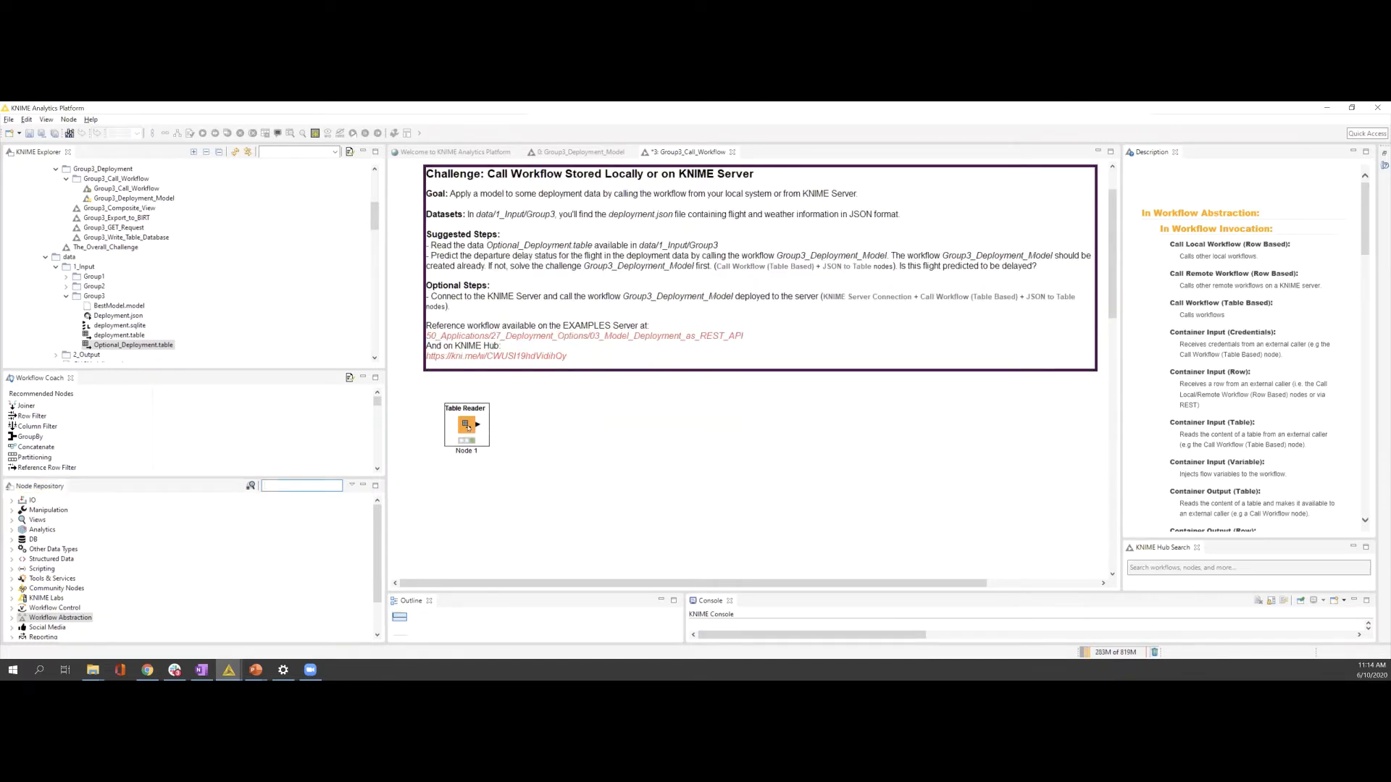
pyautogui.moveTo(485, 429); pyautogui.dragTo(463, 515)
# Step: Add a Call Workflow (Table Based) node above and beside the Table Reader, and connect the Table Reader's output to it
pyautogui.click(281, 486)
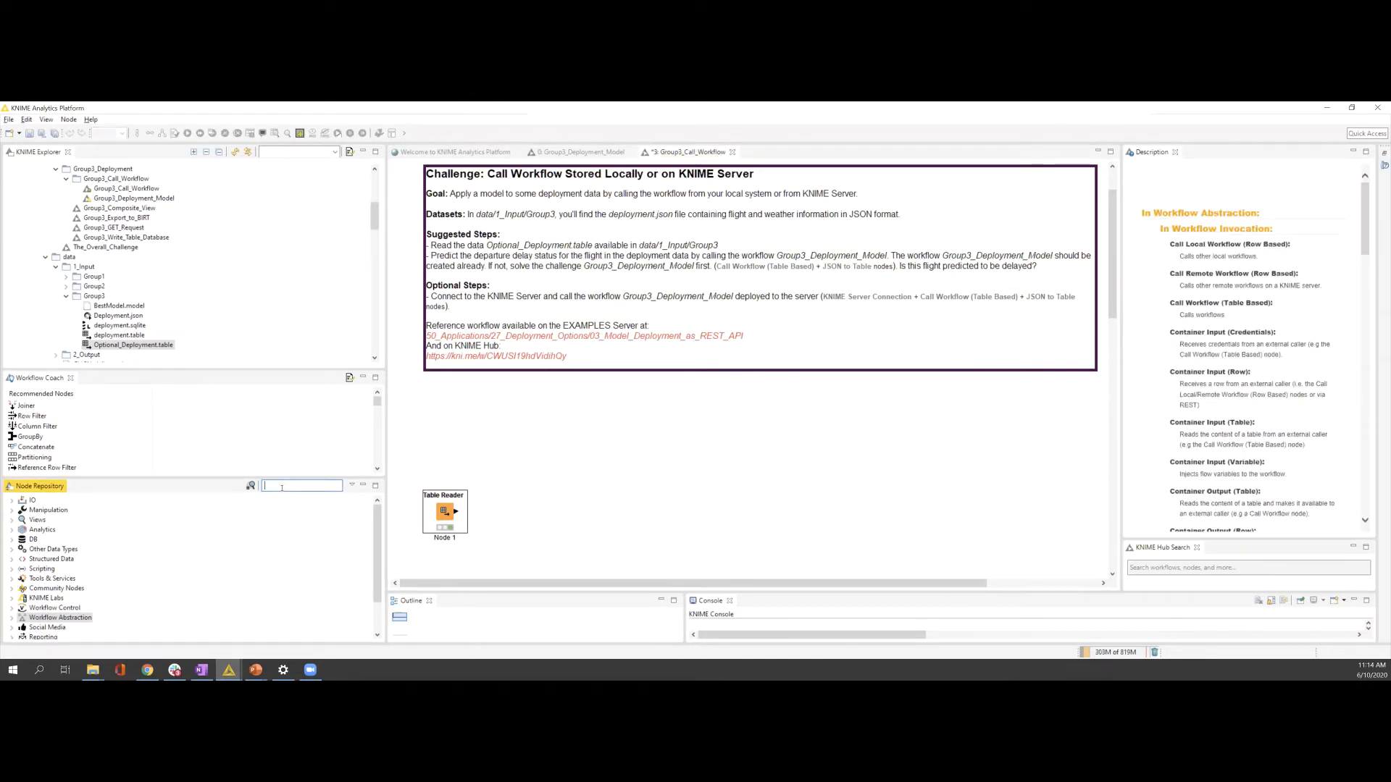
pyautogui.write('c')
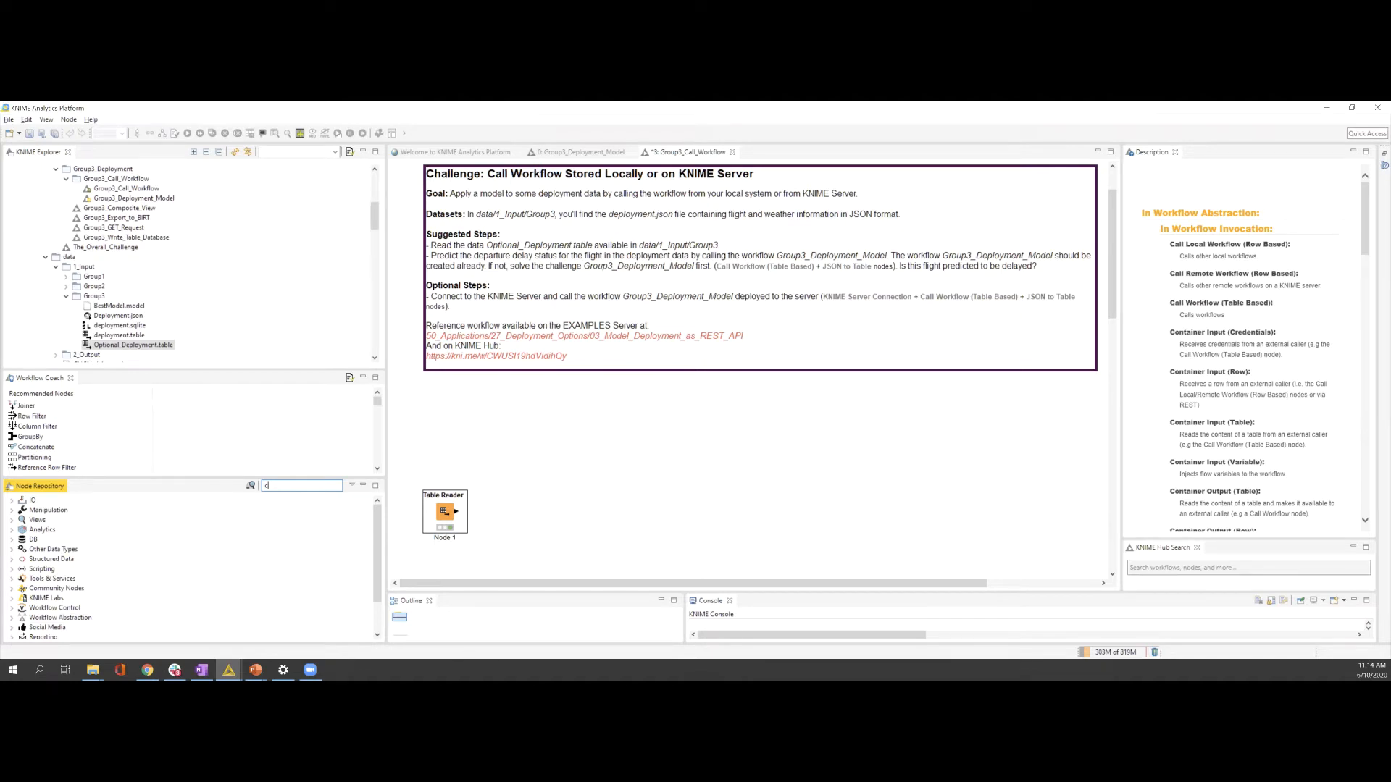
pyautogui.write('all workflo')
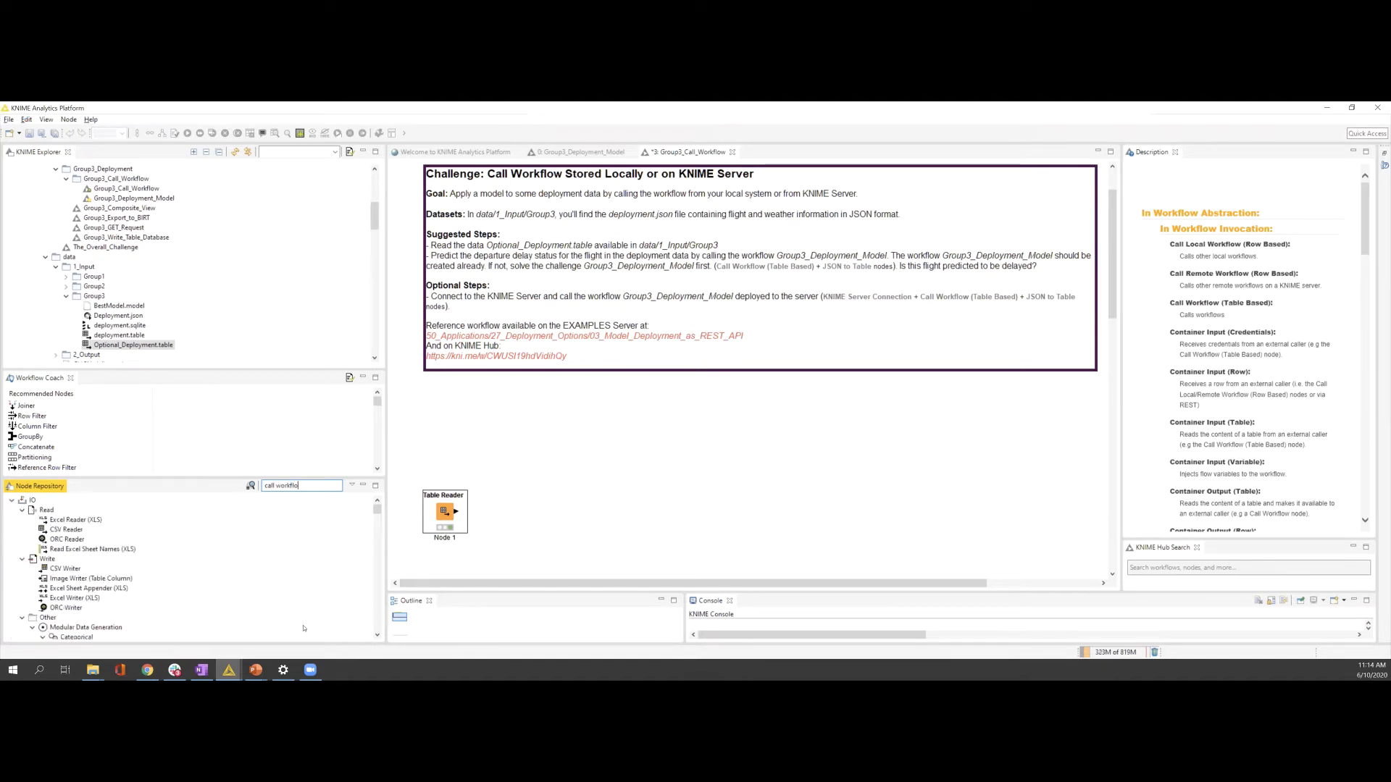
pyautogui.moveTo(83, 520); pyautogui.dragTo(575, 469)
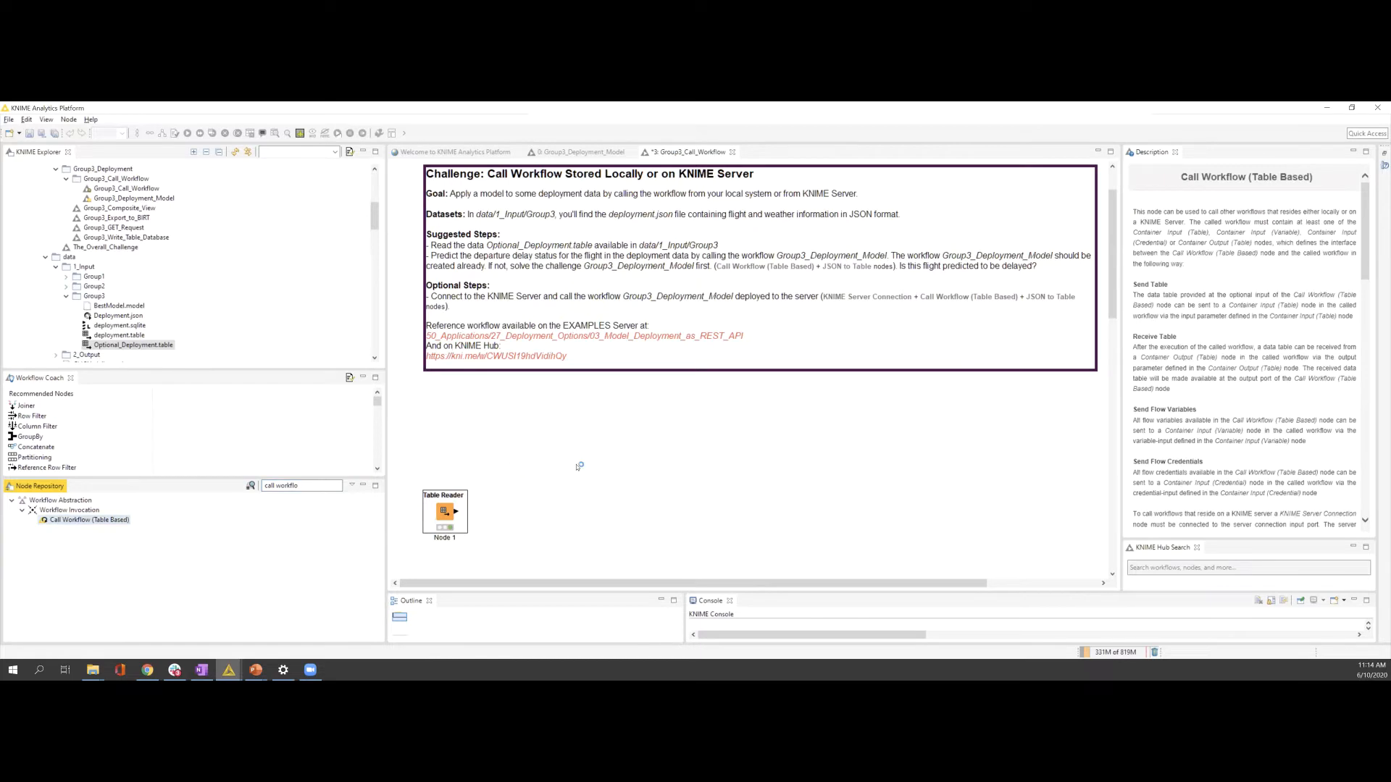
pyautogui.click(455, 512)
pyautogui.moveTo(455, 512); pyautogui.dragTo(577, 471)
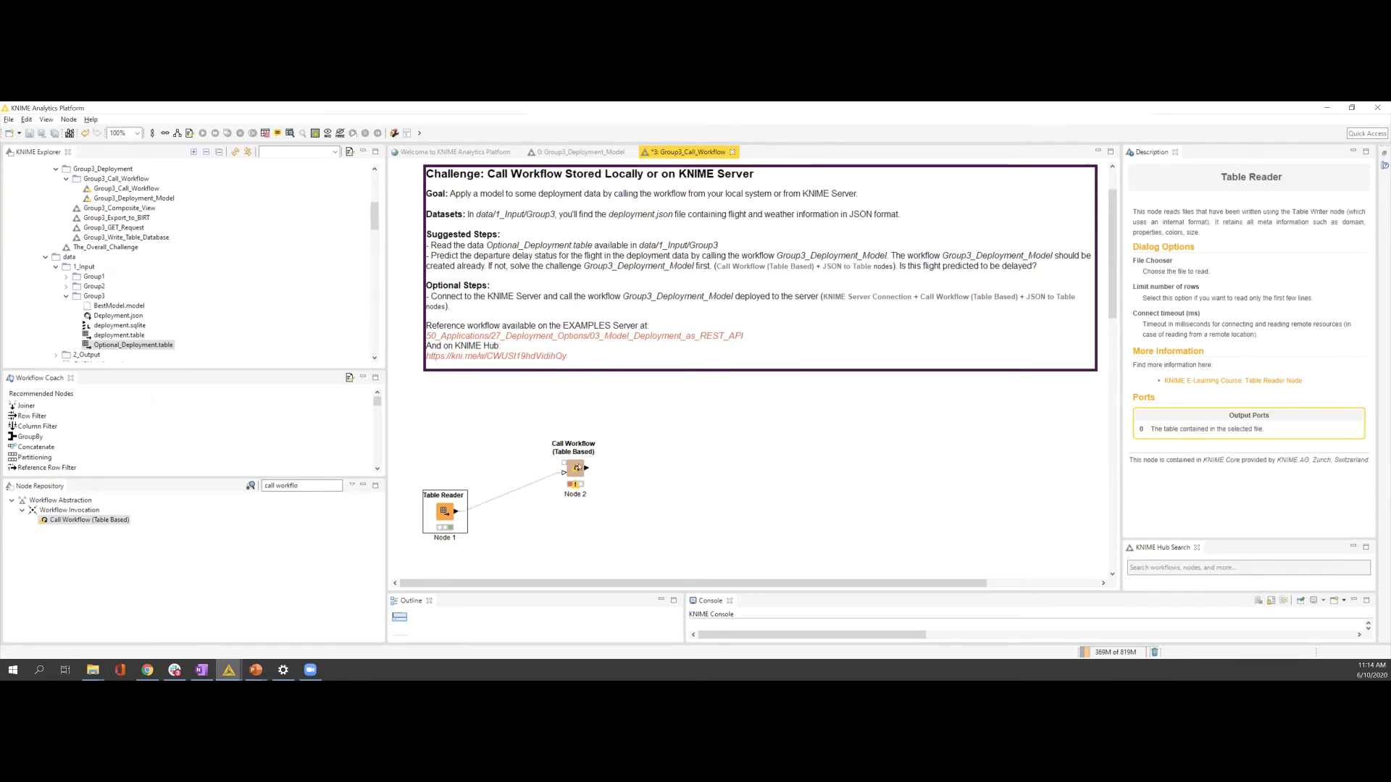
# Step: Open the Call Workflow (Table Based) node's configuration and browse the list of available workflows
pyautogui.doubleClick(577, 468)
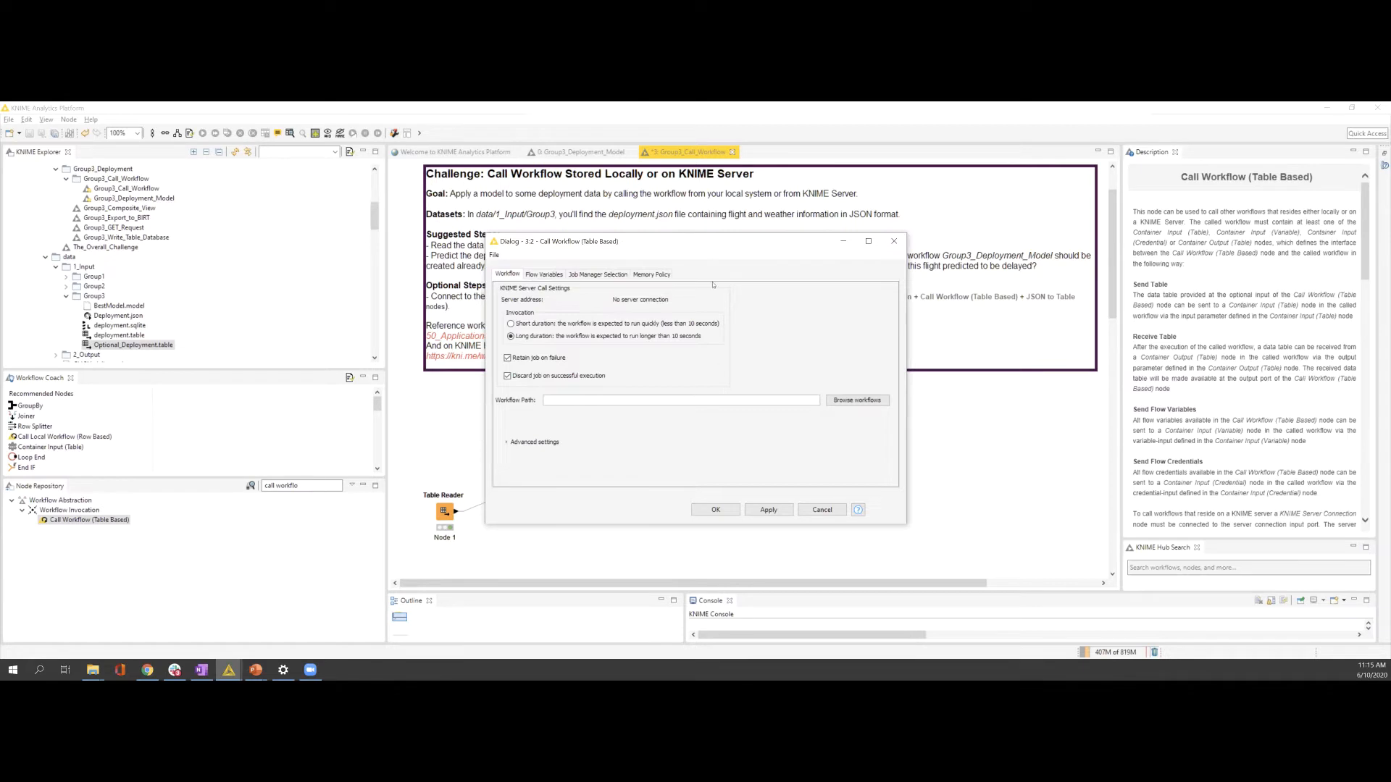
pyautogui.moveTo(695, 247); pyautogui.dragTo(813, 139)
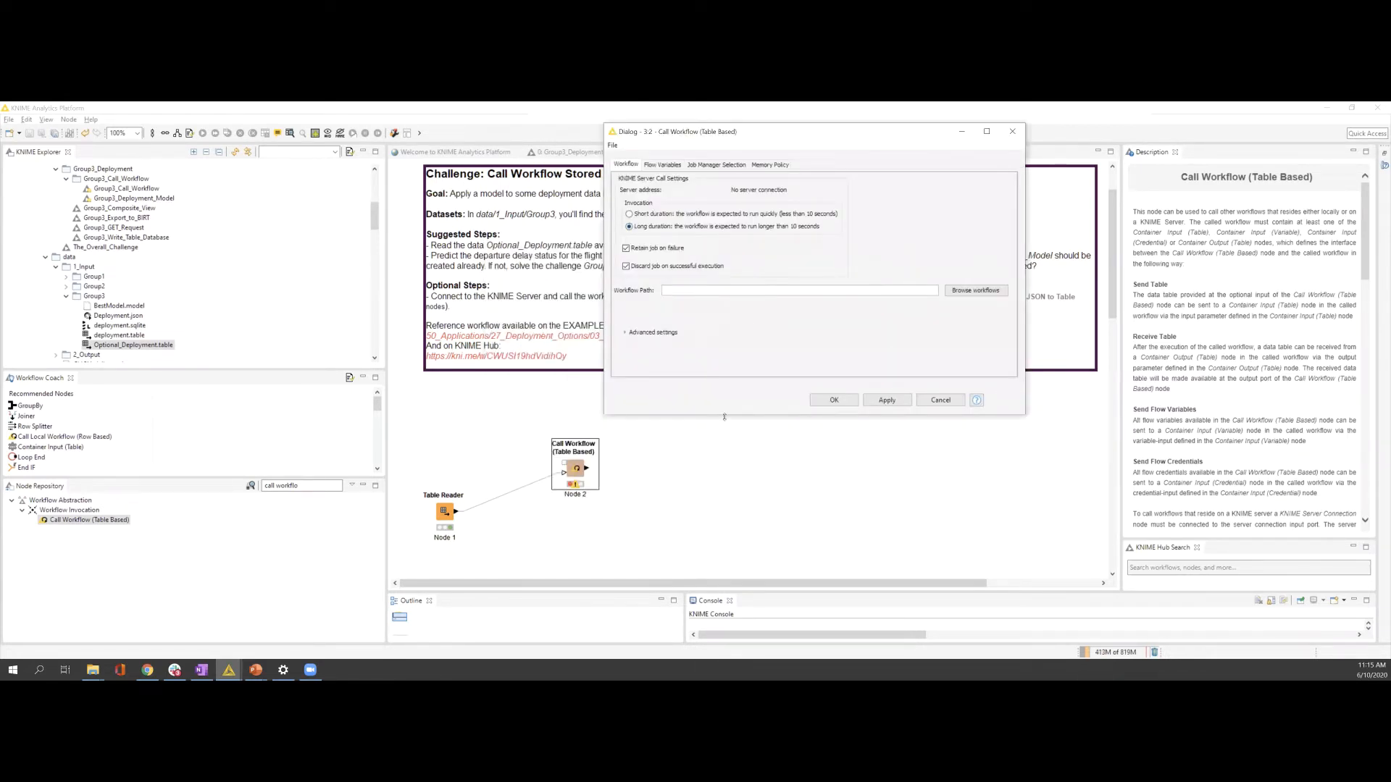
pyautogui.moveTo(724, 417); pyautogui.dragTo(733, 363)
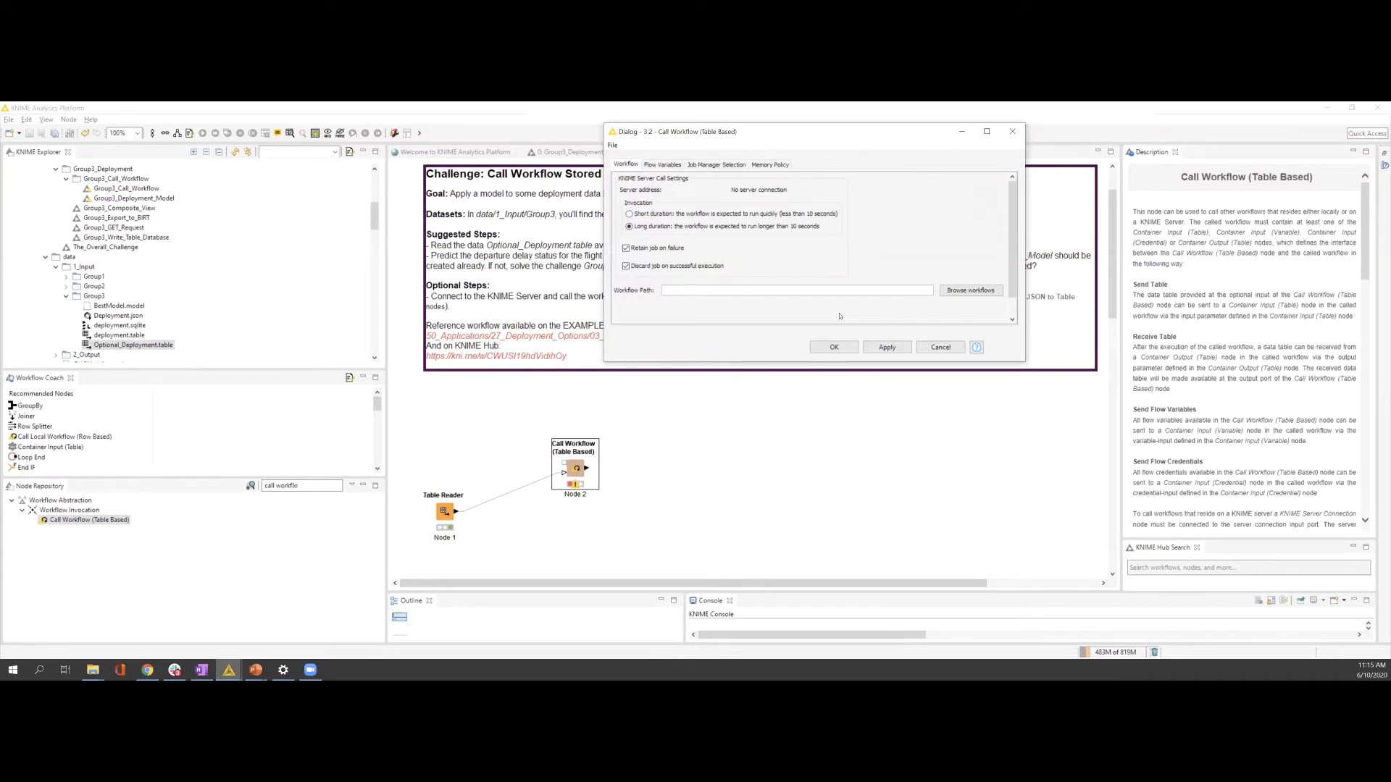
pyautogui.click(947, 292)
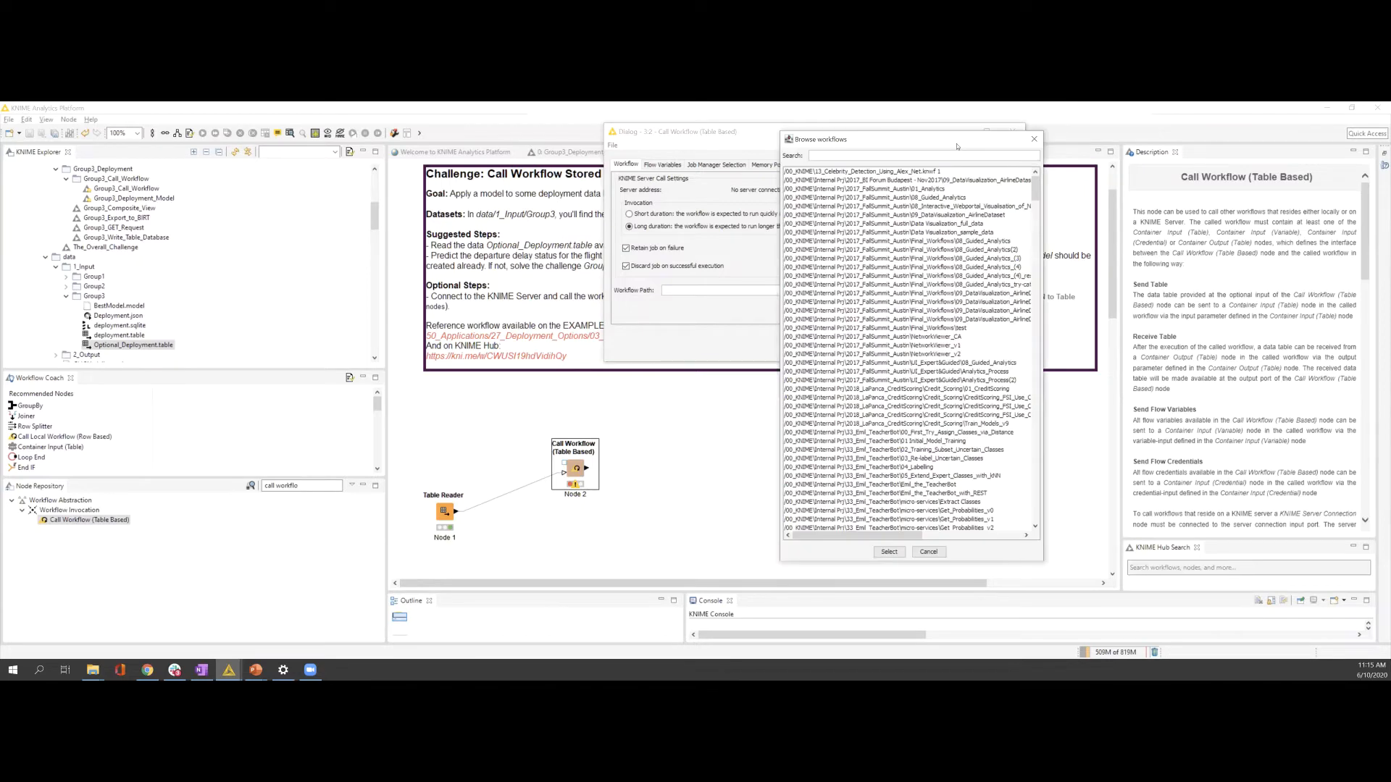
pyautogui.scroll(-4, 921, 284)
pyautogui.scroll(-15, 920, 284)
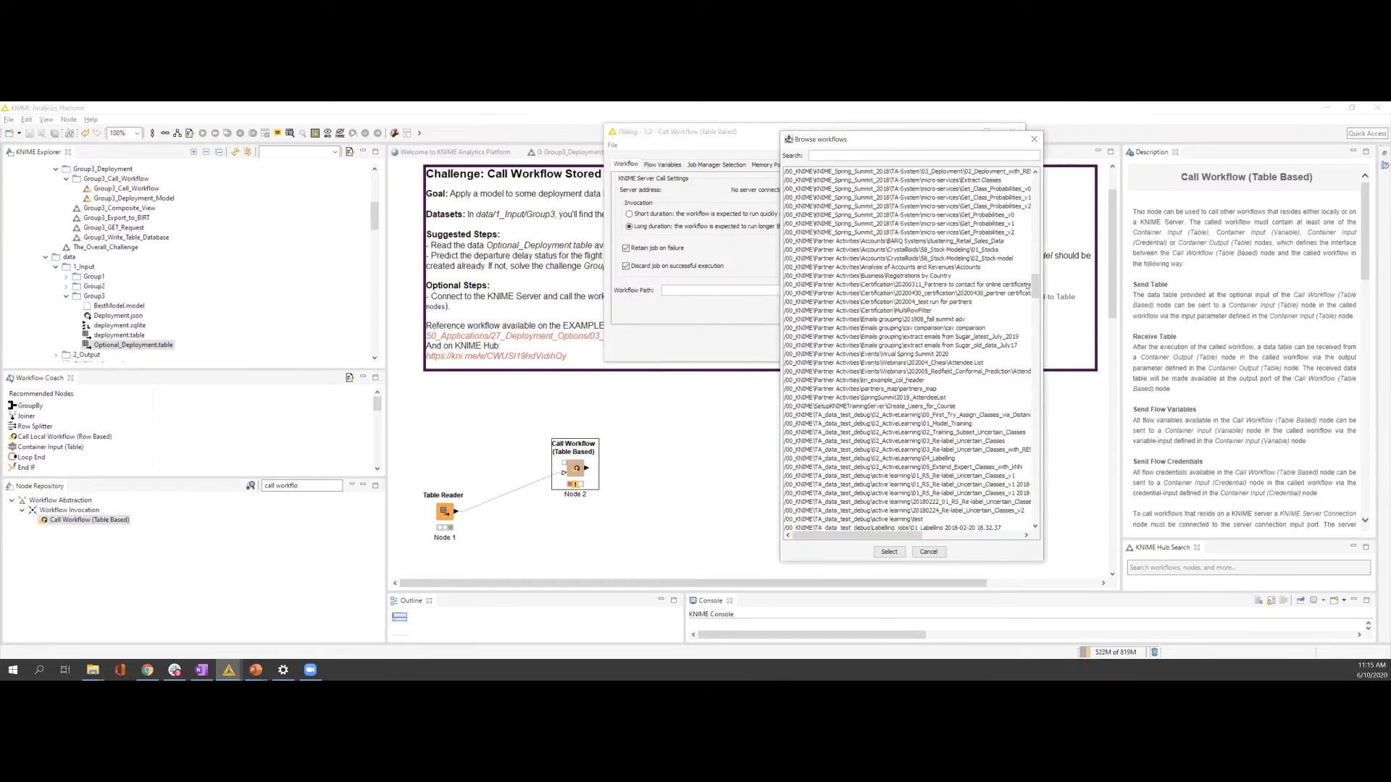
pyautogui.moveTo(1029, 284); pyautogui.dragTo(1031, 178)
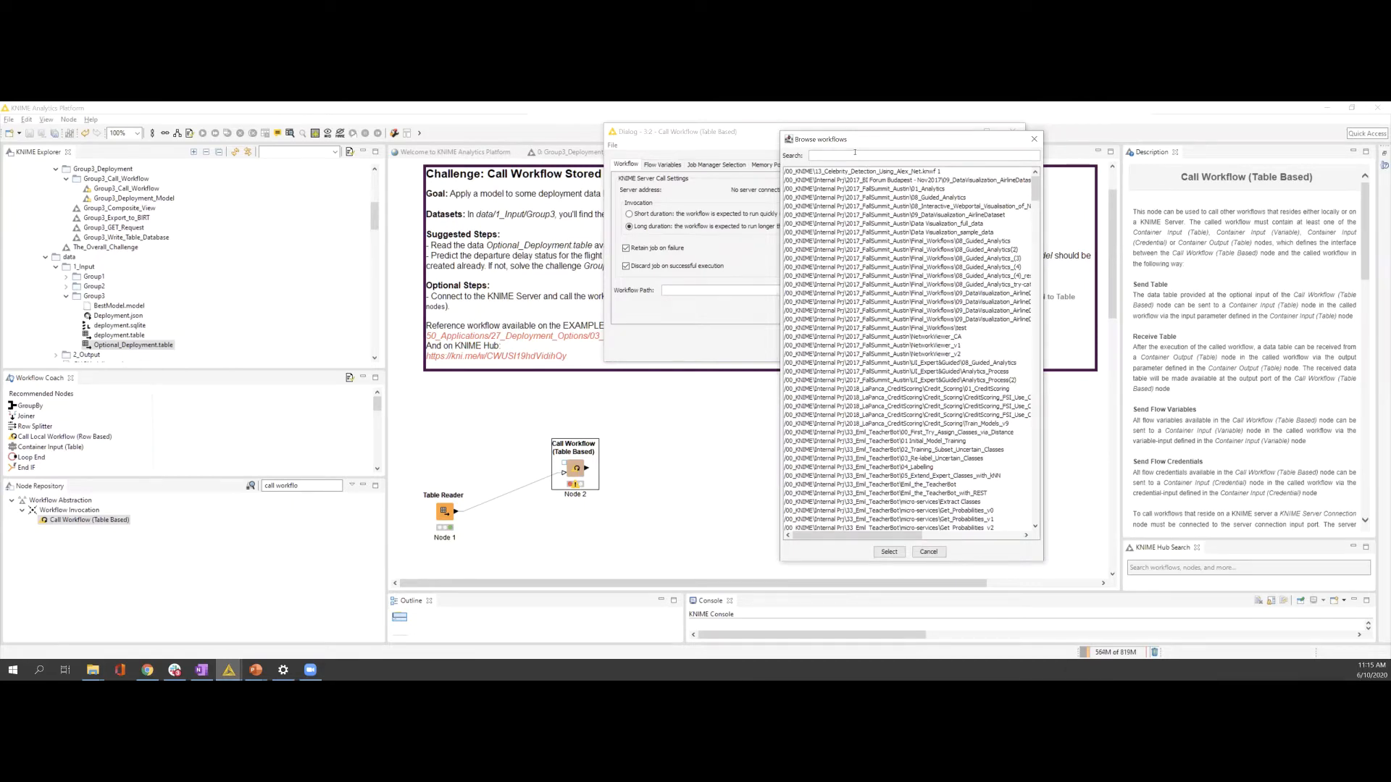
# Step: Filter the workflow list by "Group" and clear the filter again
pyautogui.write('Group')
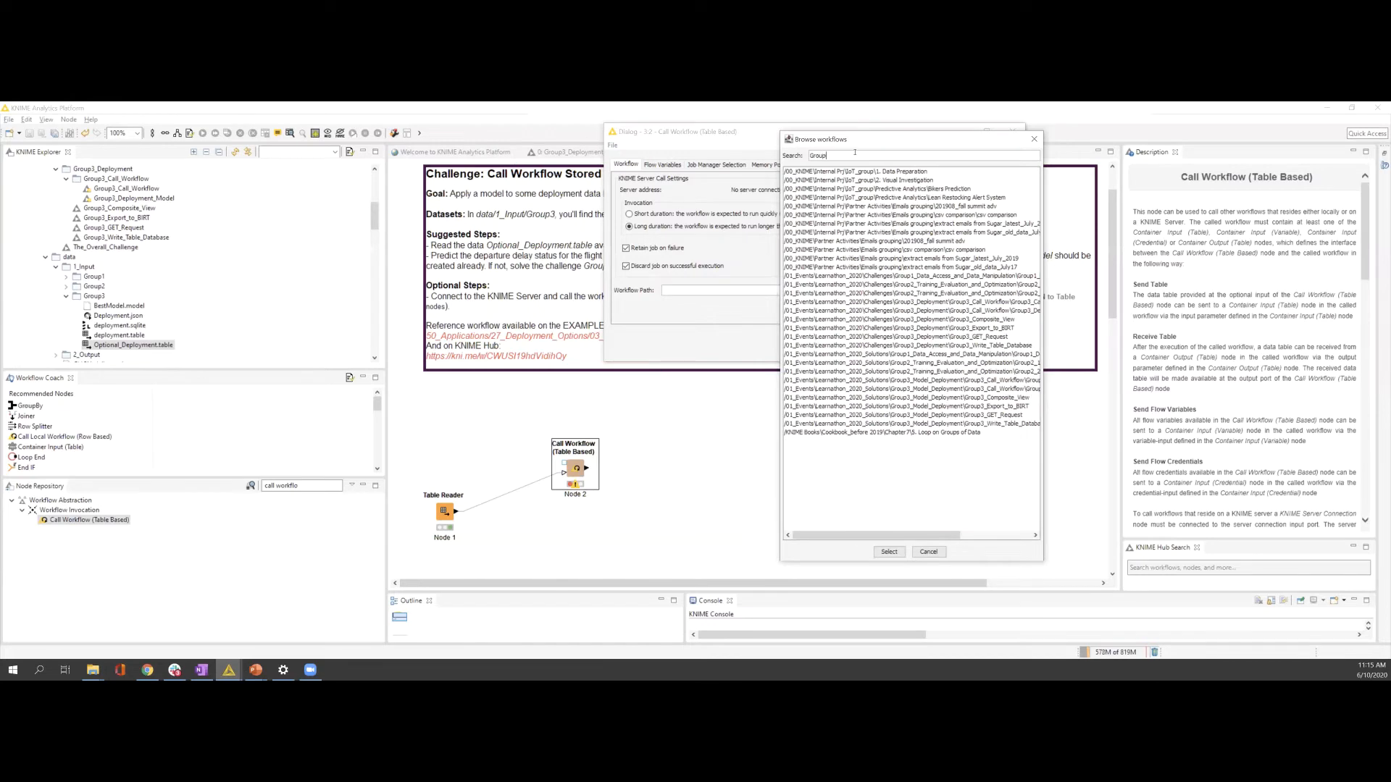
pyautogui.press('BackSpace')
pyautogui.press('BackSpace')
pyautogui.press('BackSpace')
pyautogui.press('BackSpace')
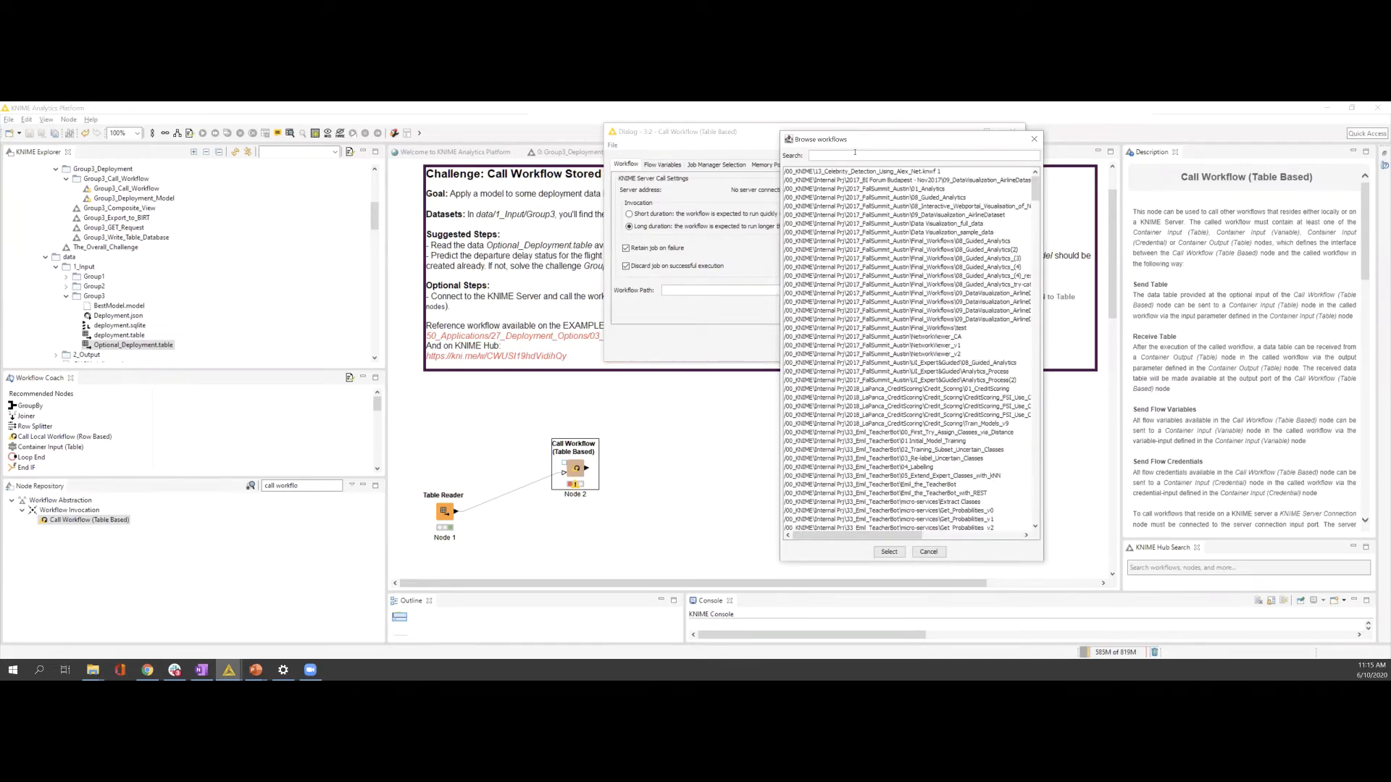
# Step: Set the workflow path to Group3_Deployment_Model in the Learnathon_2020 Challenges folder Group3_Deployment/Group3_Call_Workflow, and apply the configuration
pyautogui.scroll(-15, 878, 280)
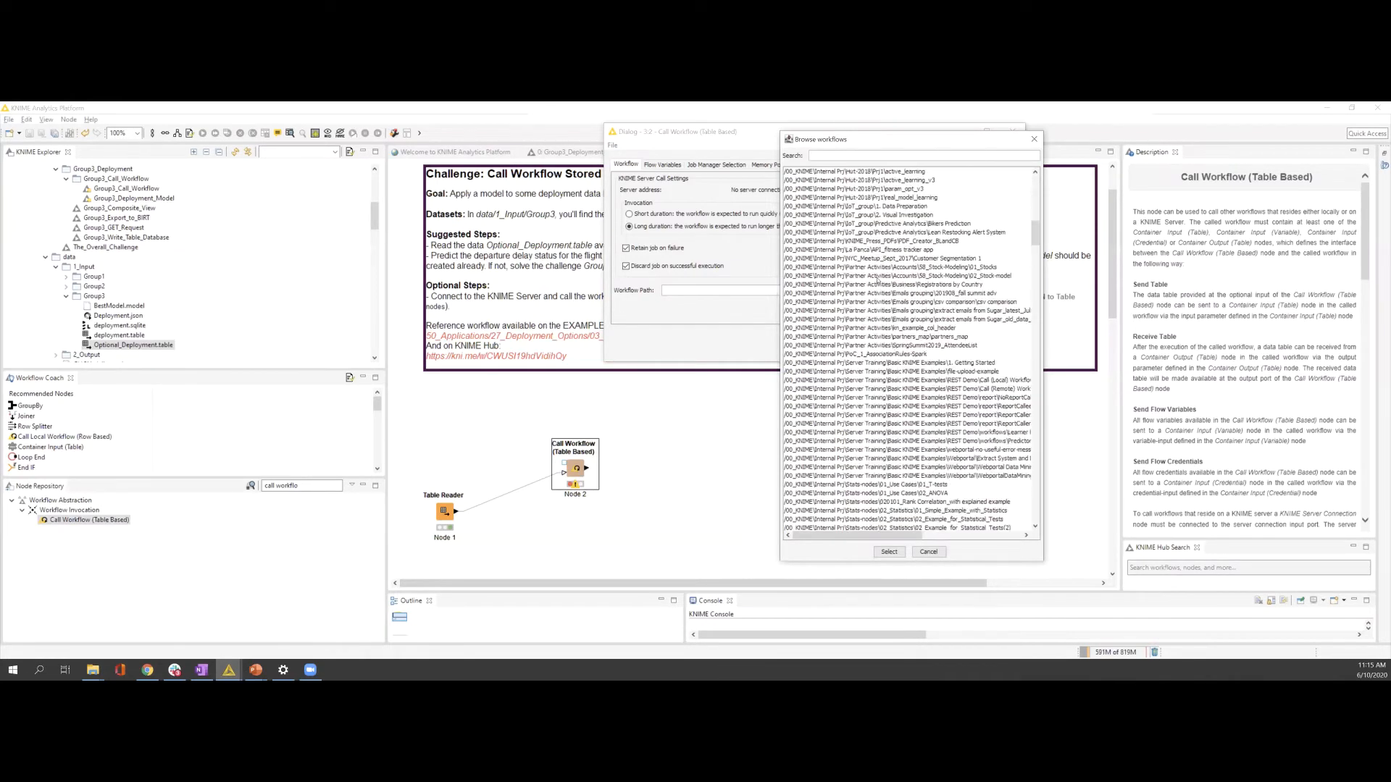
pyautogui.scroll(-8, 878, 280)
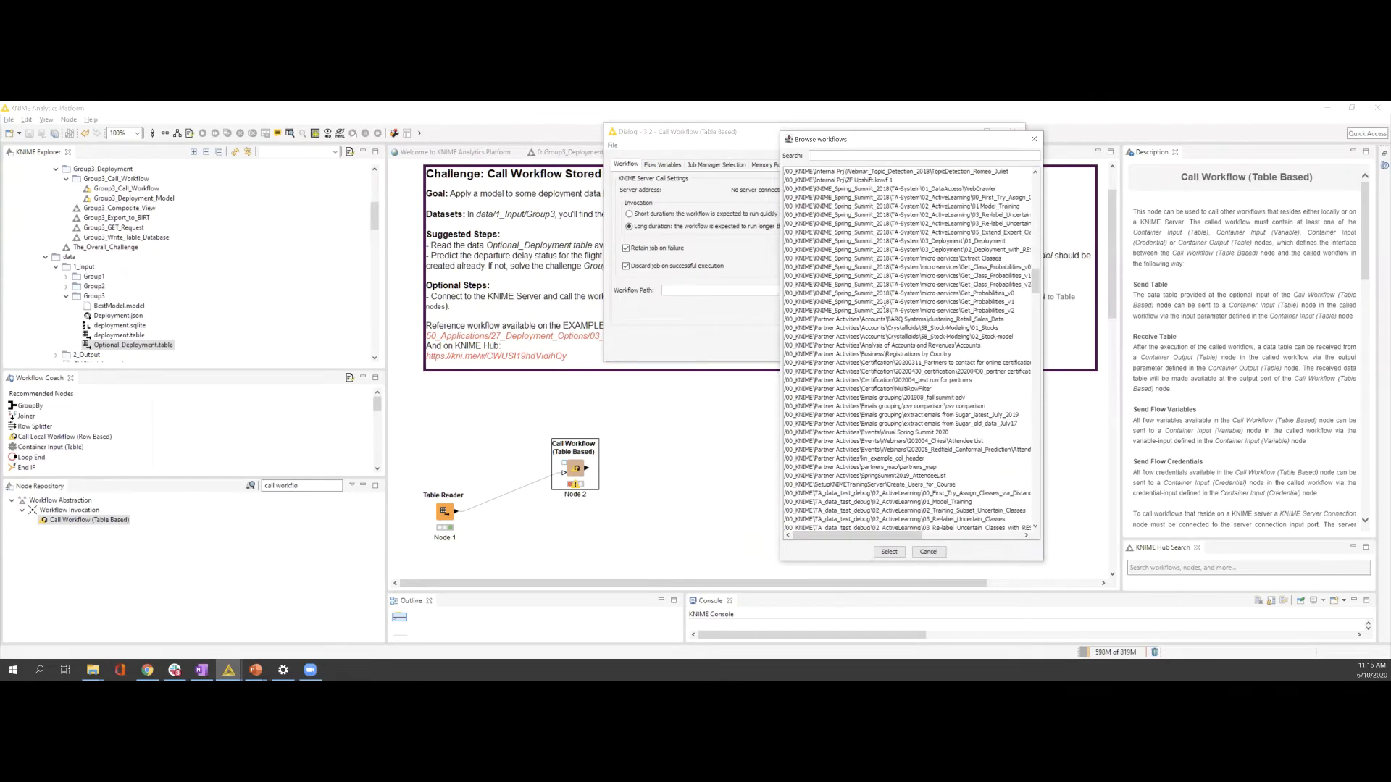
pyautogui.scroll(-16, 882, 319)
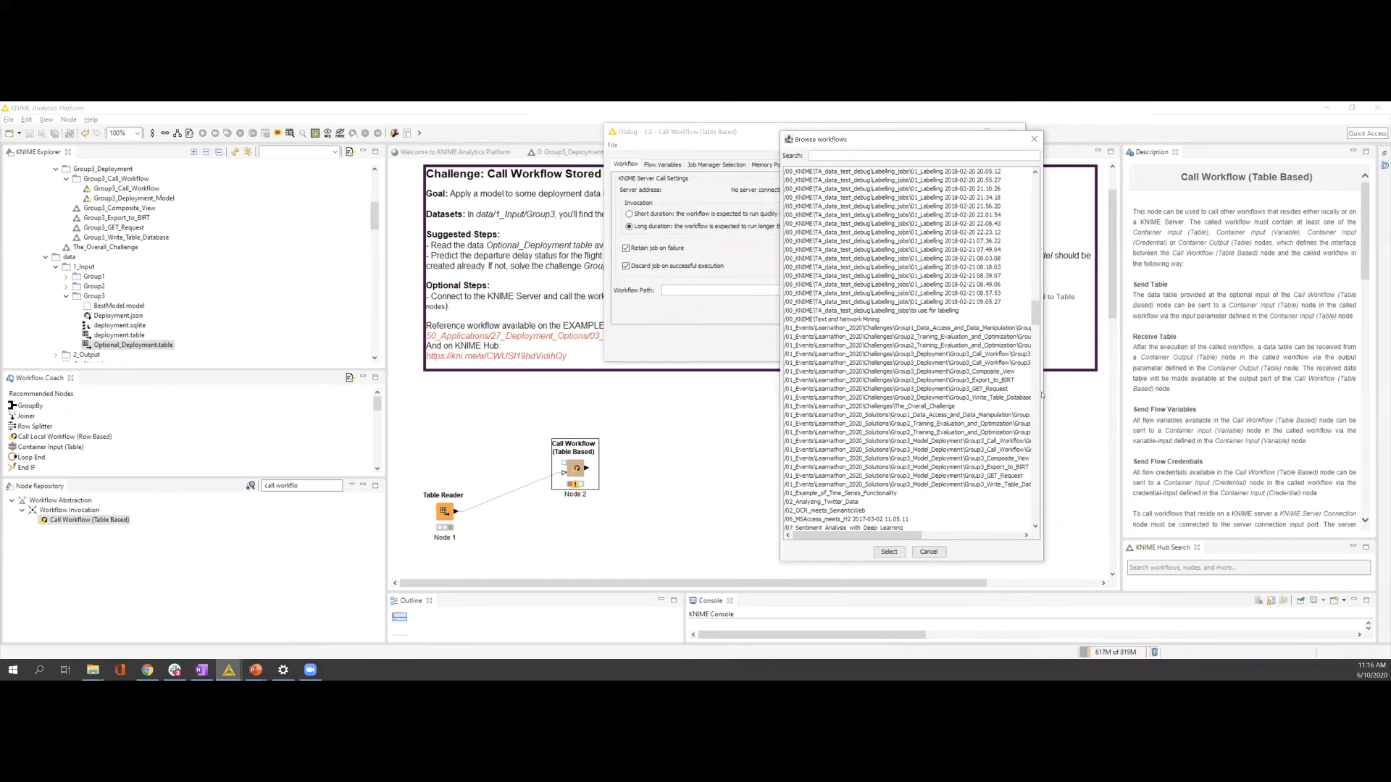
pyautogui.moveTo(1045, 378); pyautogui.dragTo(1188, 377)
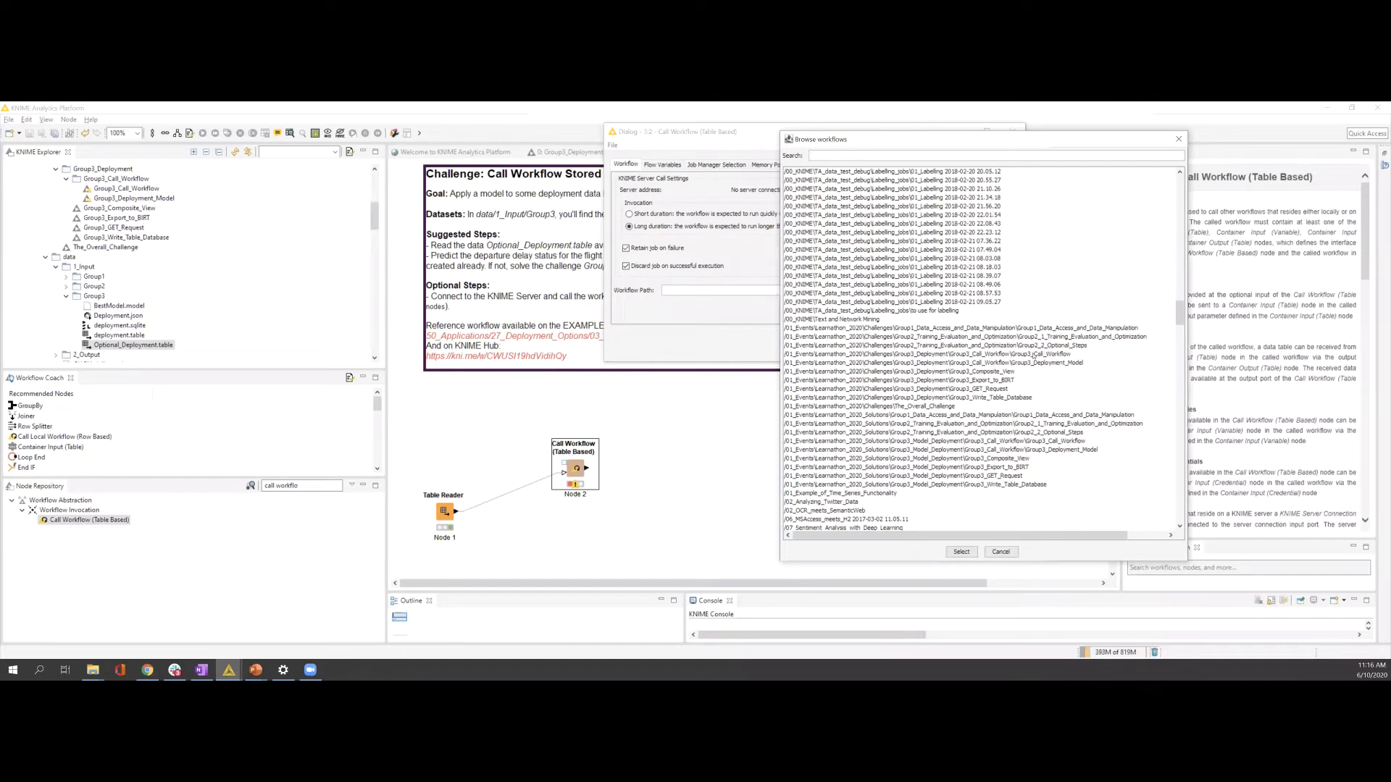
pyautogui.click(1035, 355)
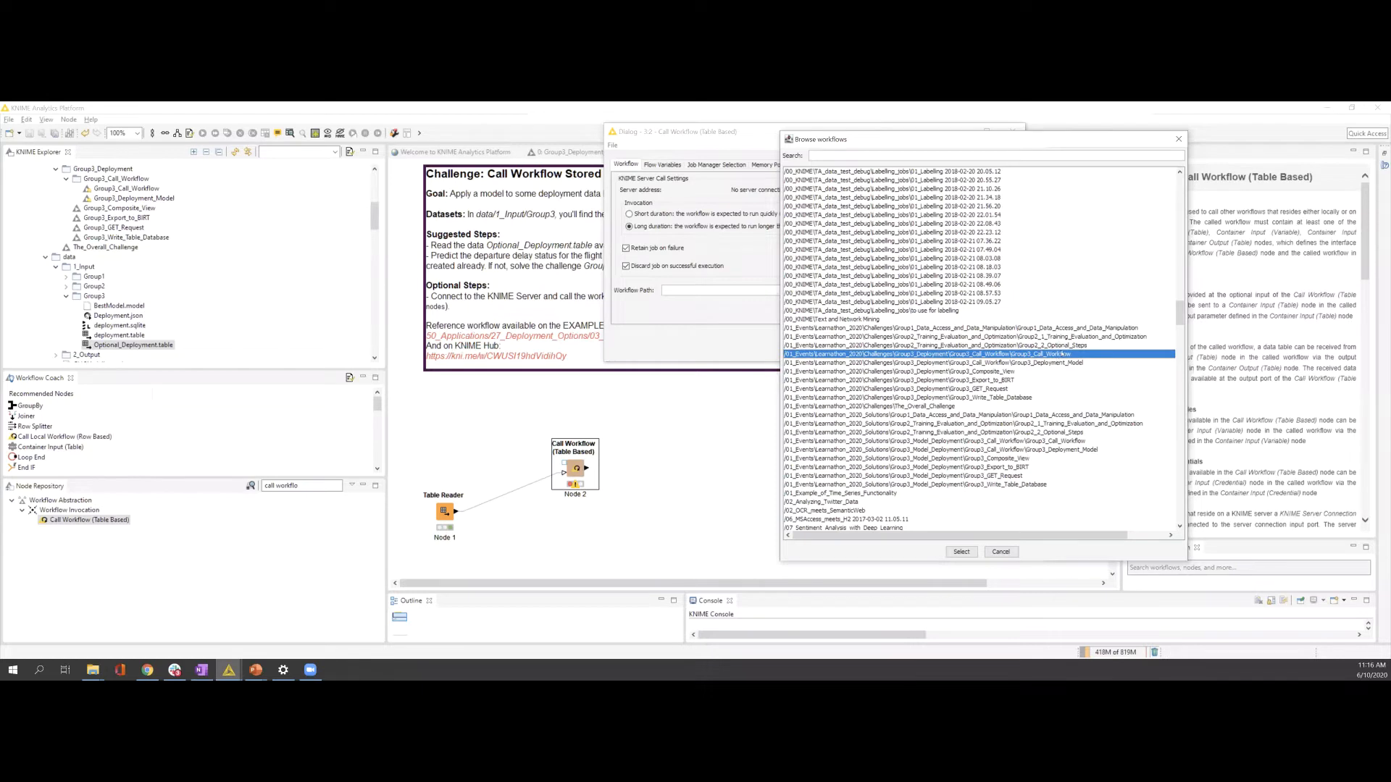
pyautogui.click(1062, 363)
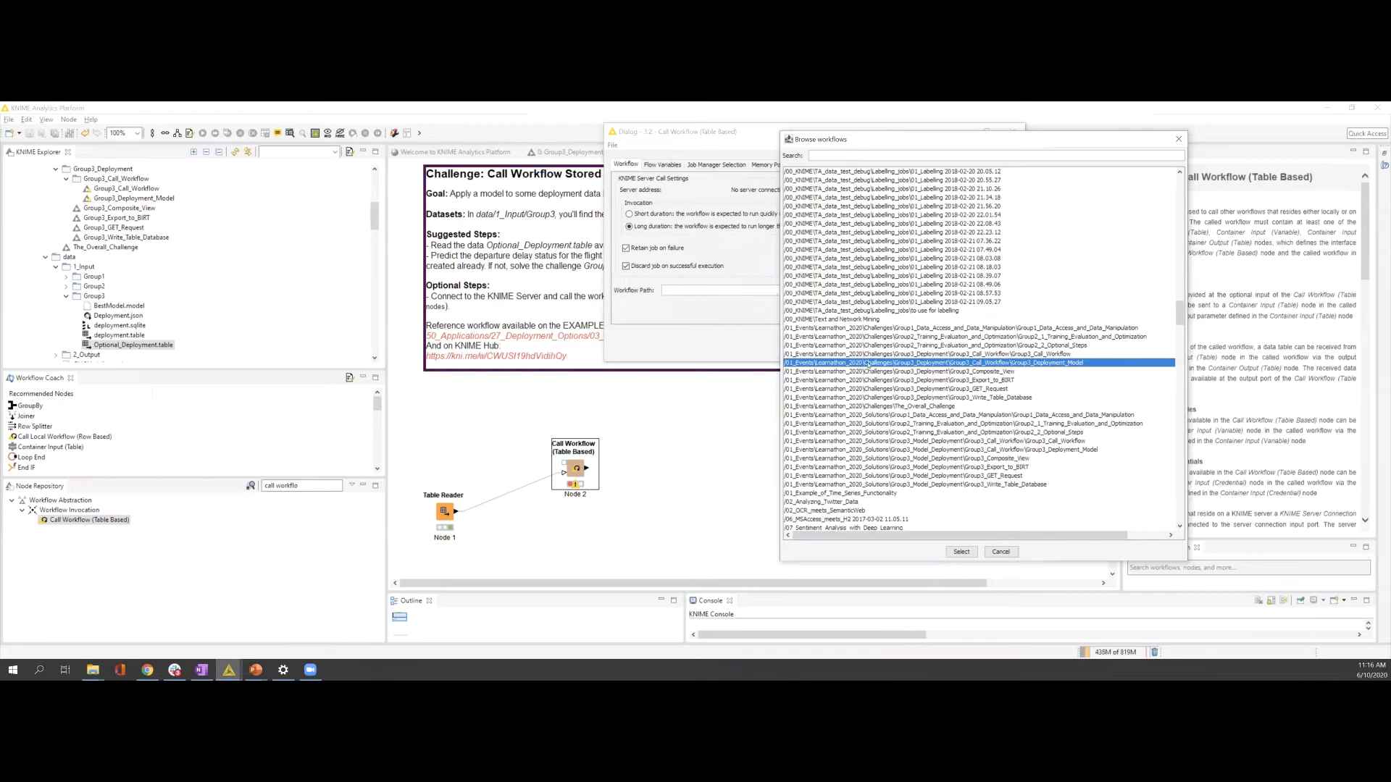
pyautogui.click(961, 552)
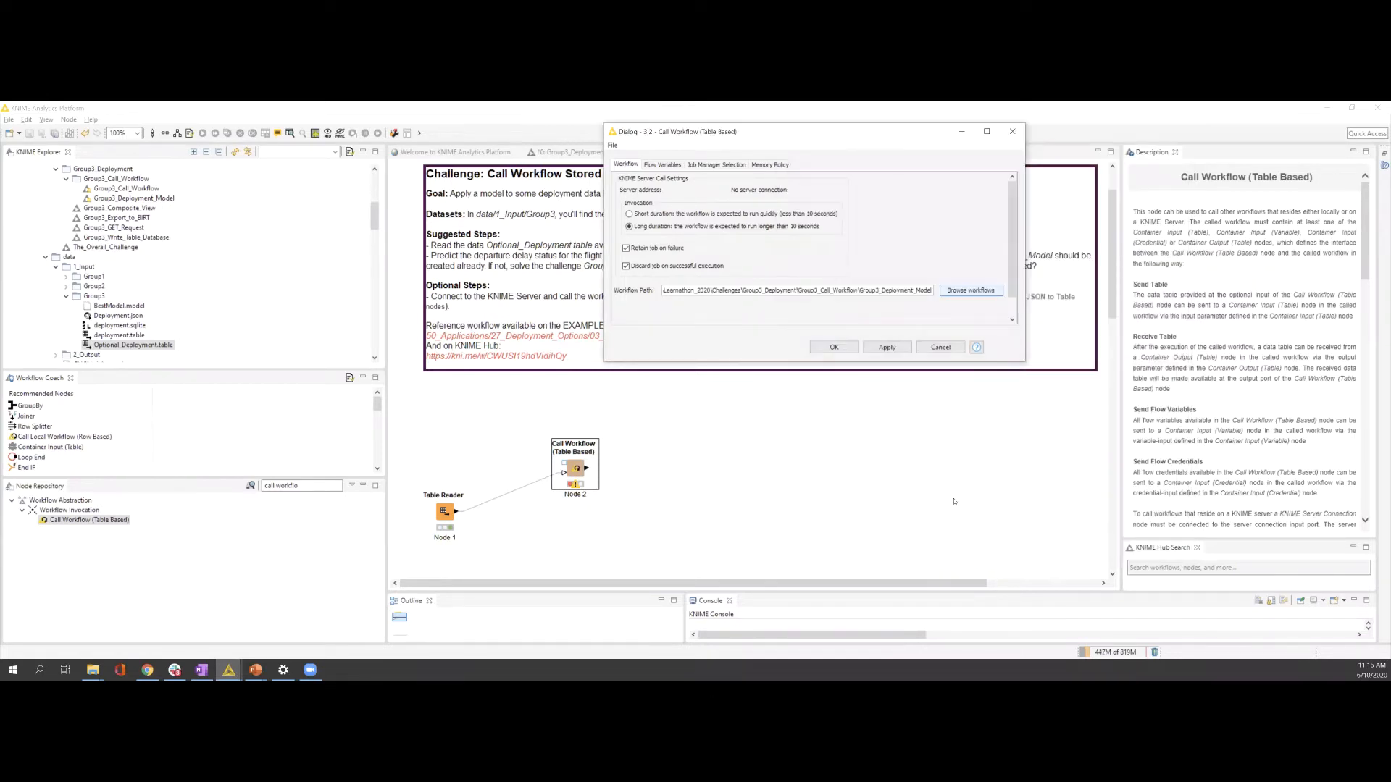
pyautogui.click(823, 353)
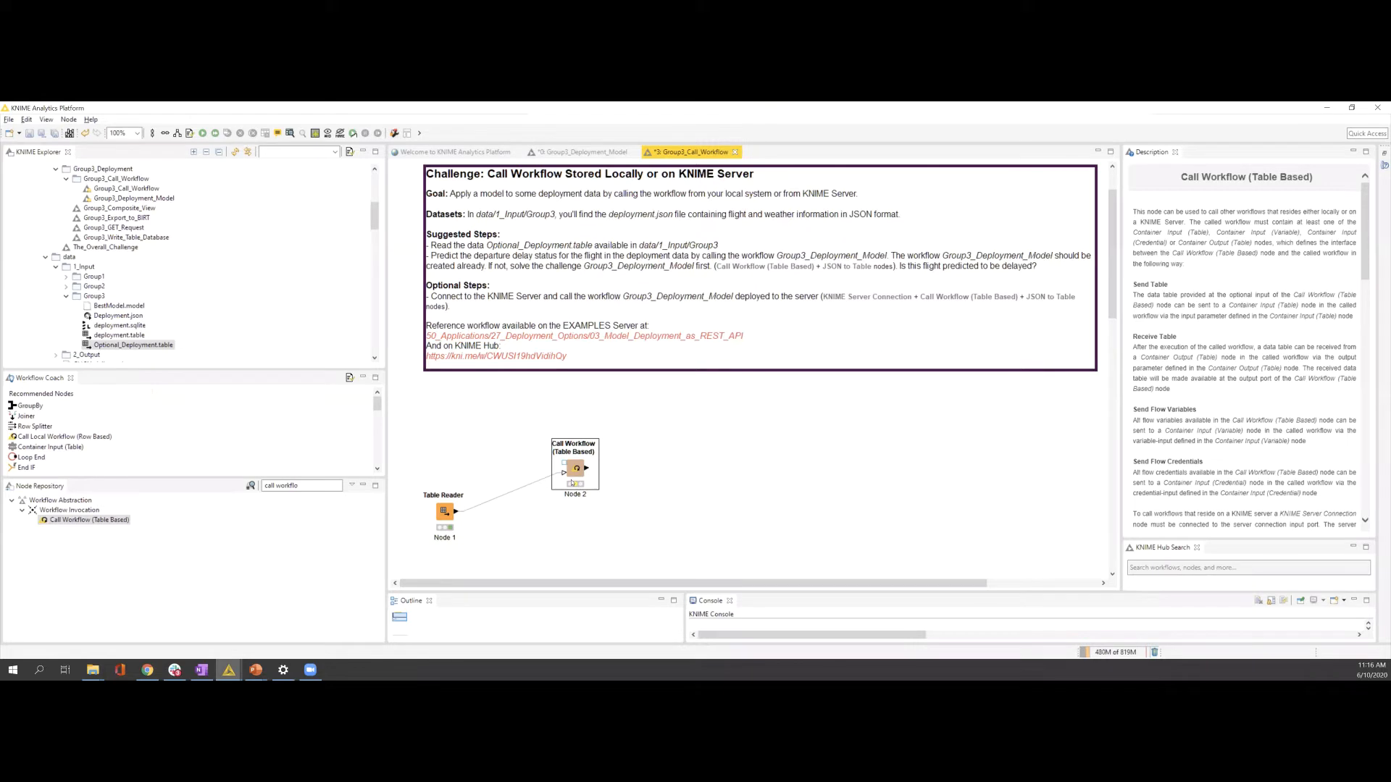
# Step: Execute the Call Workflow (Table Based) node after moving it slightly higher, and reset it
pyautogui.moveTo(572, 483); pyautogui.dragTo(573, 450)
pyautogui.rightClick(578, 441)
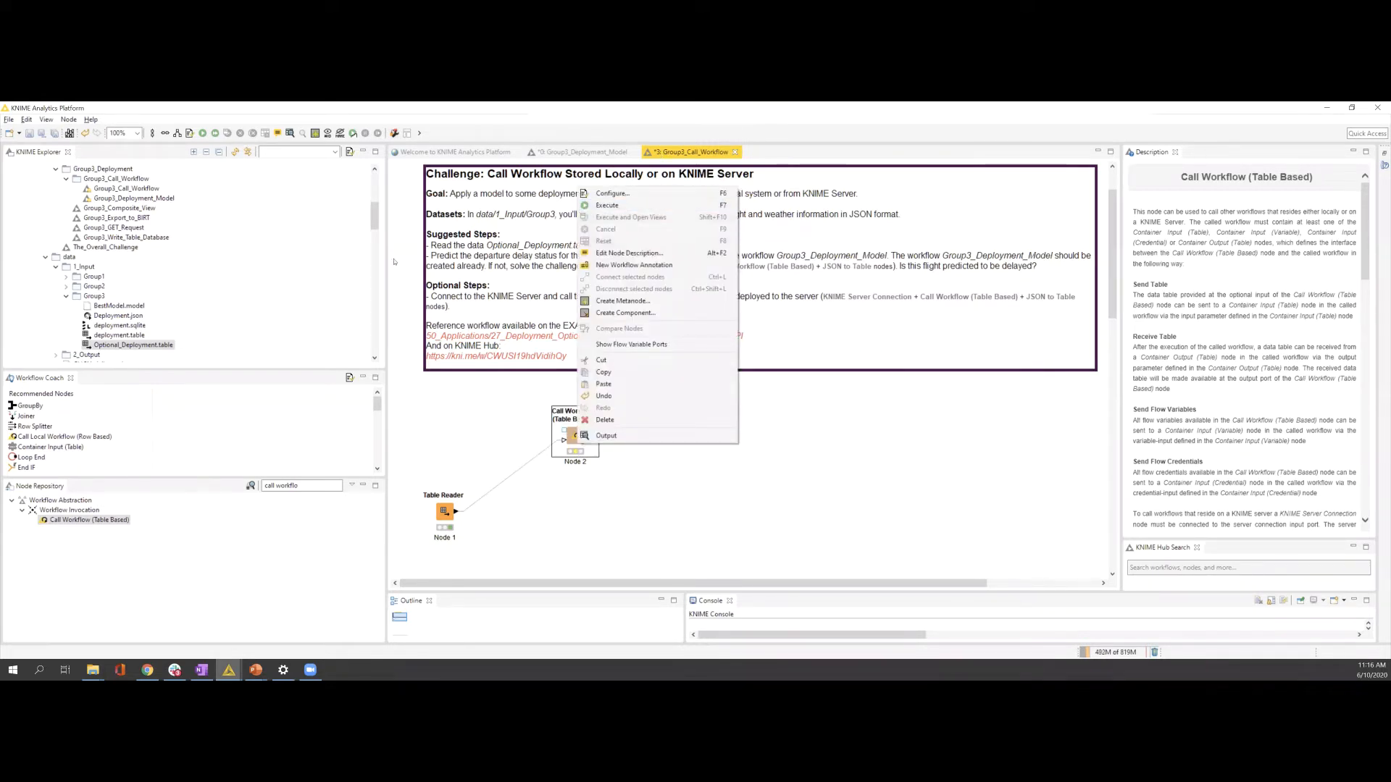
pyautogui.click(607, 205)
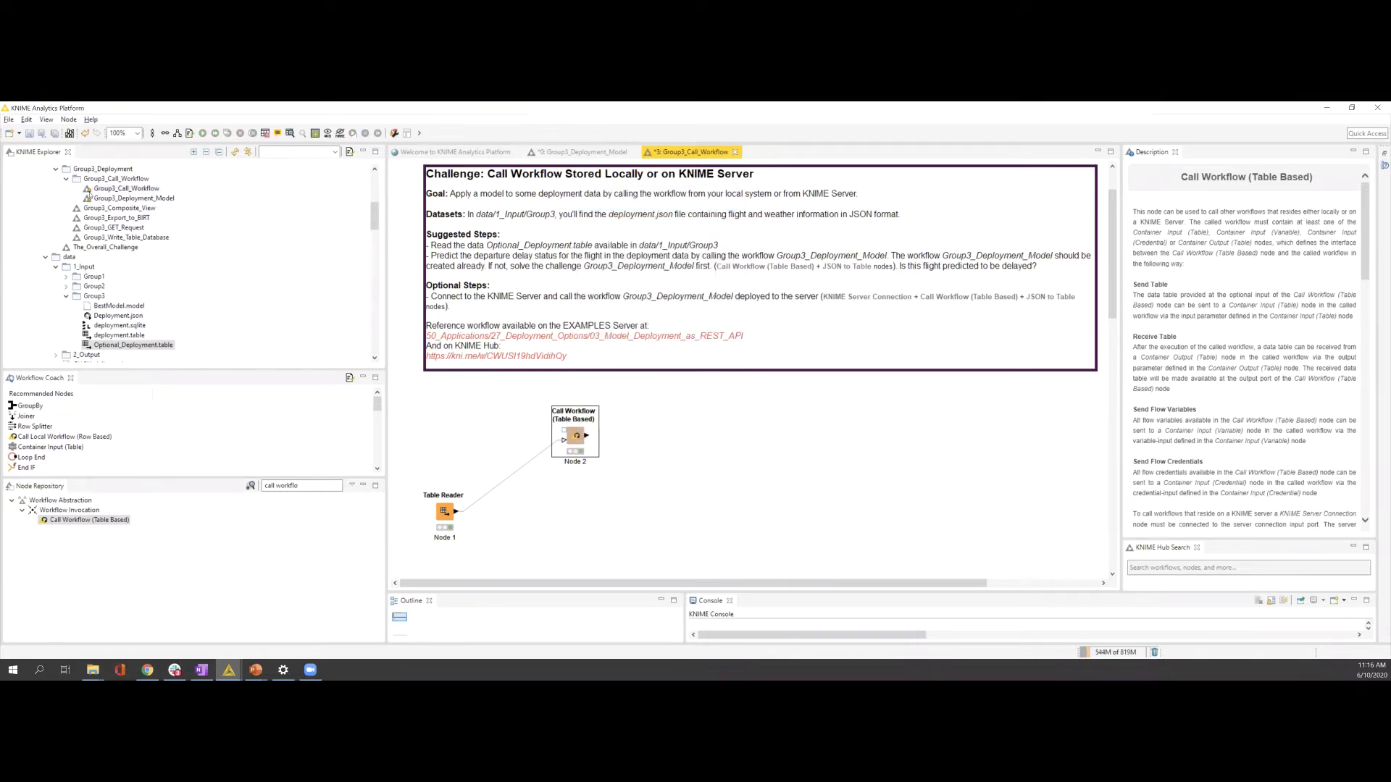
pyautogui.rightClick(571, 432)
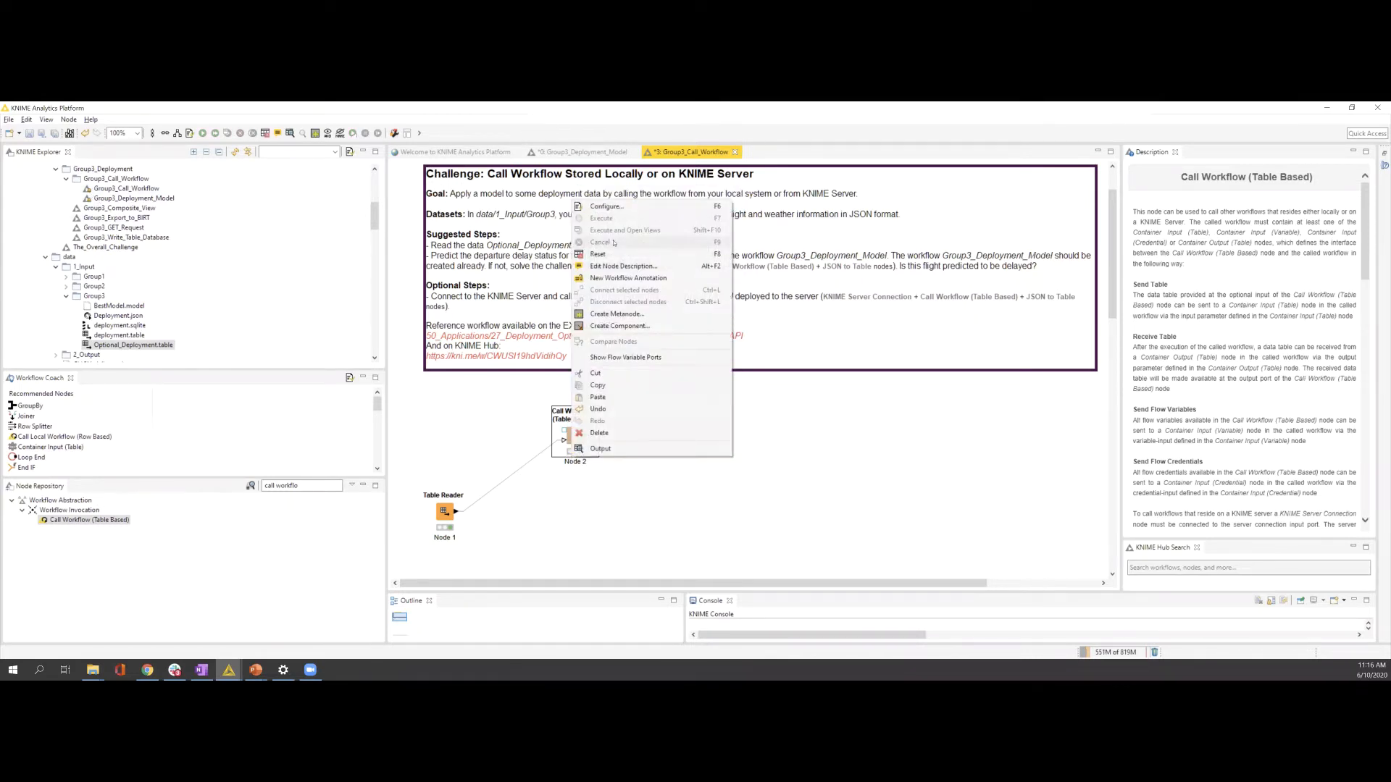
pyautogui.click(608, 257)
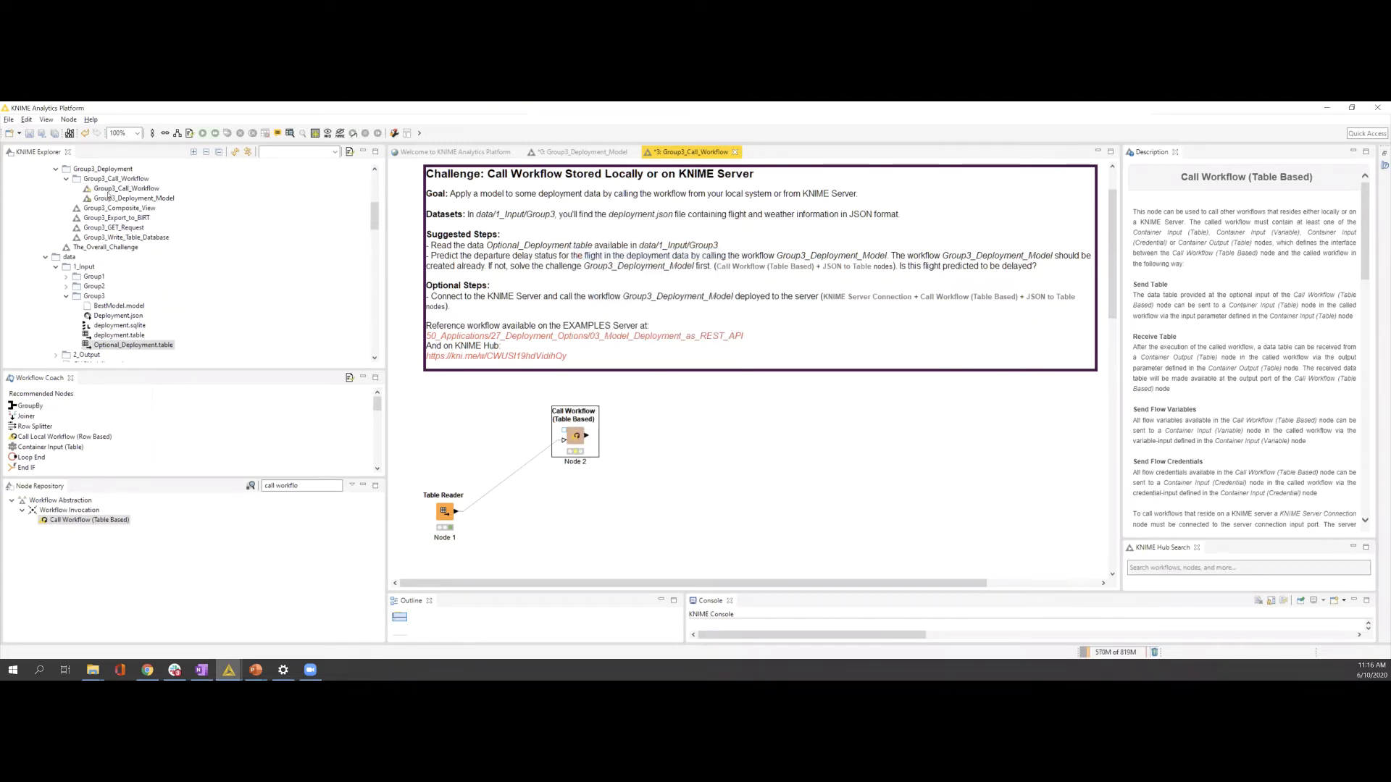
# Step: Move the Table Reader node up level with the Call Workflow (Table Based) node in Group3_Call_Workflow
pyautogui.scroll(3, 217, 247)
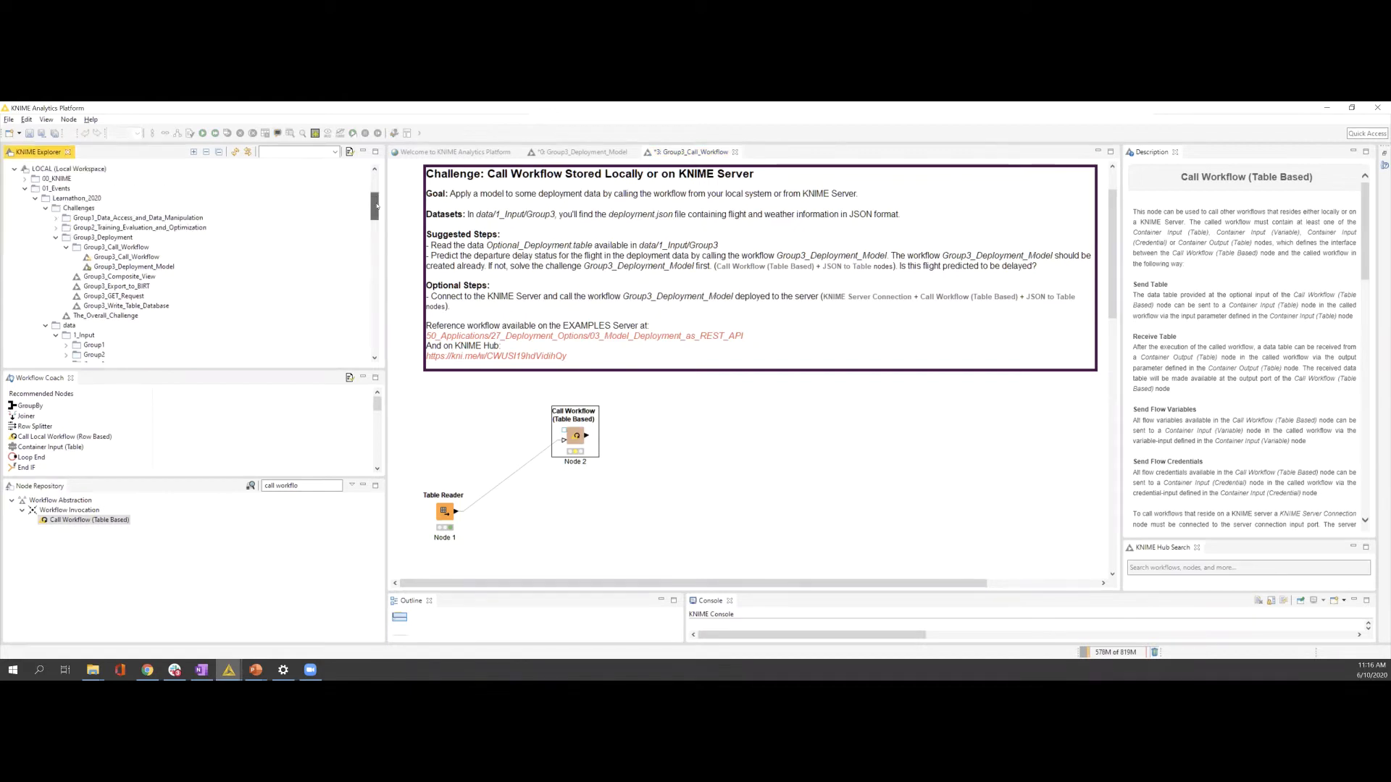
pyautogui.click(125, 258)
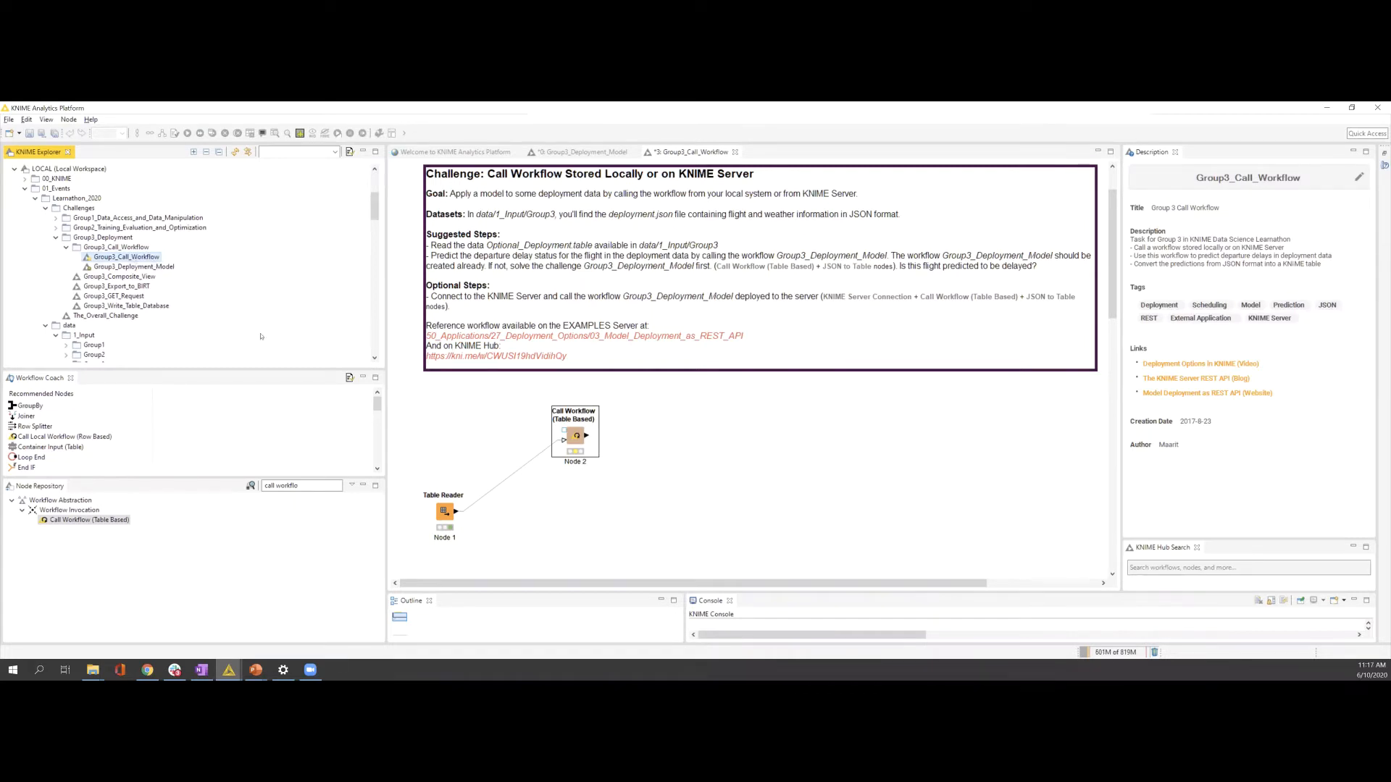
pyautogui.moveTo(450, 518); pyautogui.dragTo(471, 441)
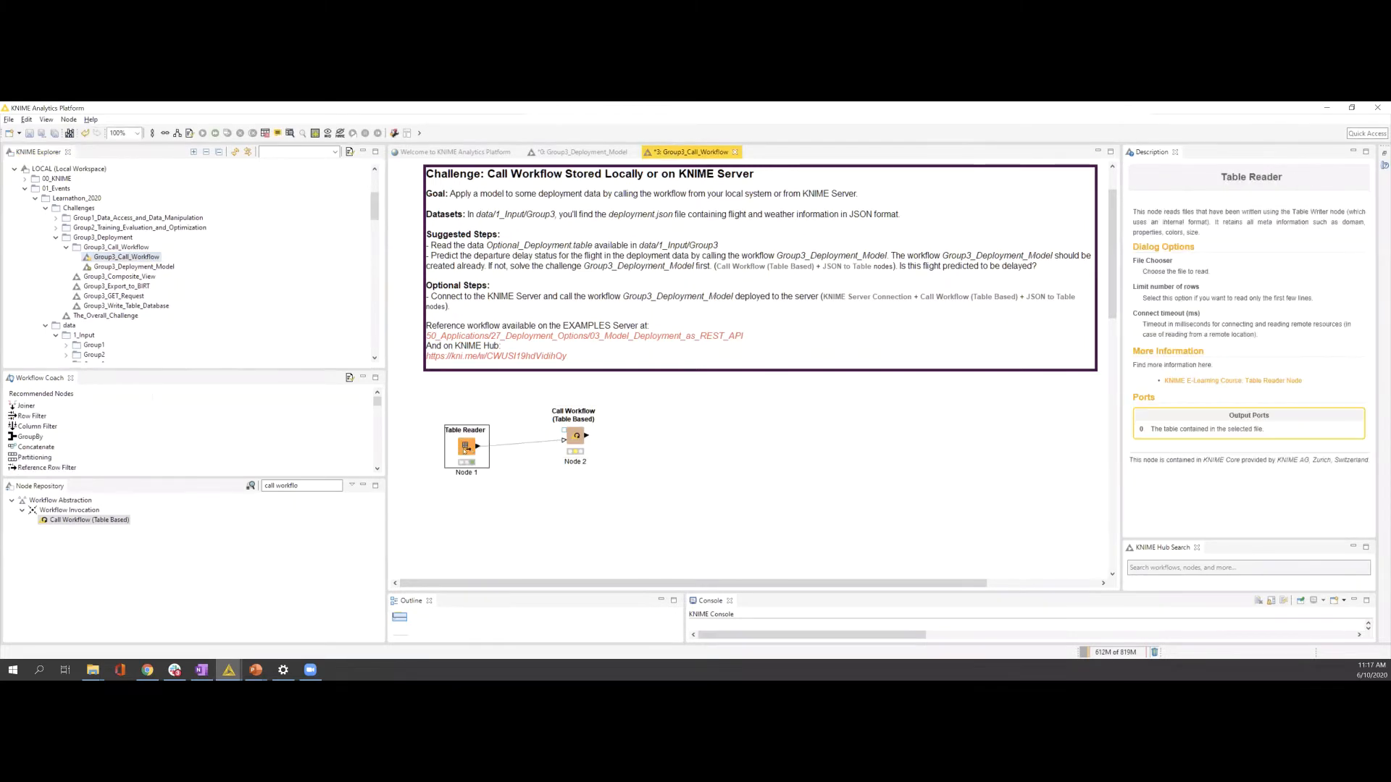
pyautogui.click(537, 469)
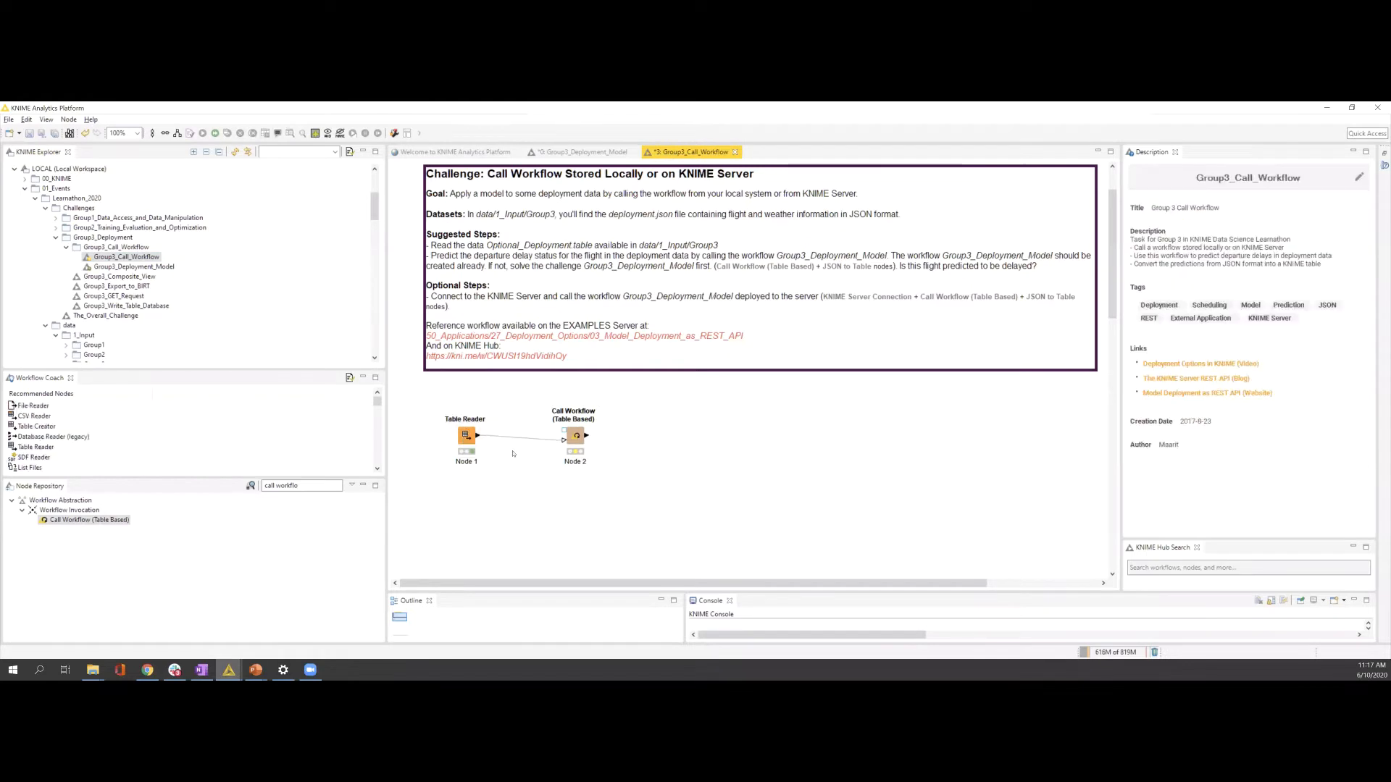
# Step: Execute the Call Workflow (Table Based) node
pyautogui.rightClick(579, 438)
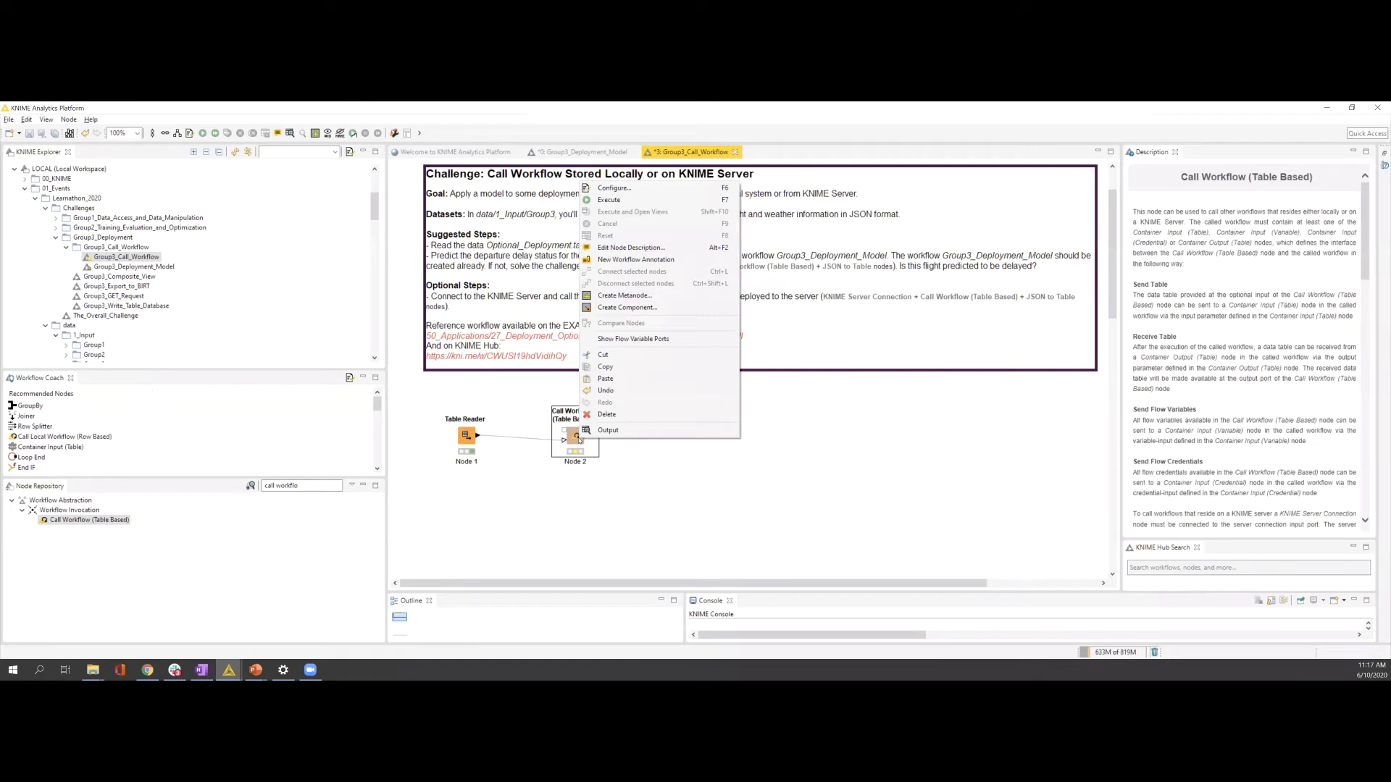
pyautogui.press('Escape')
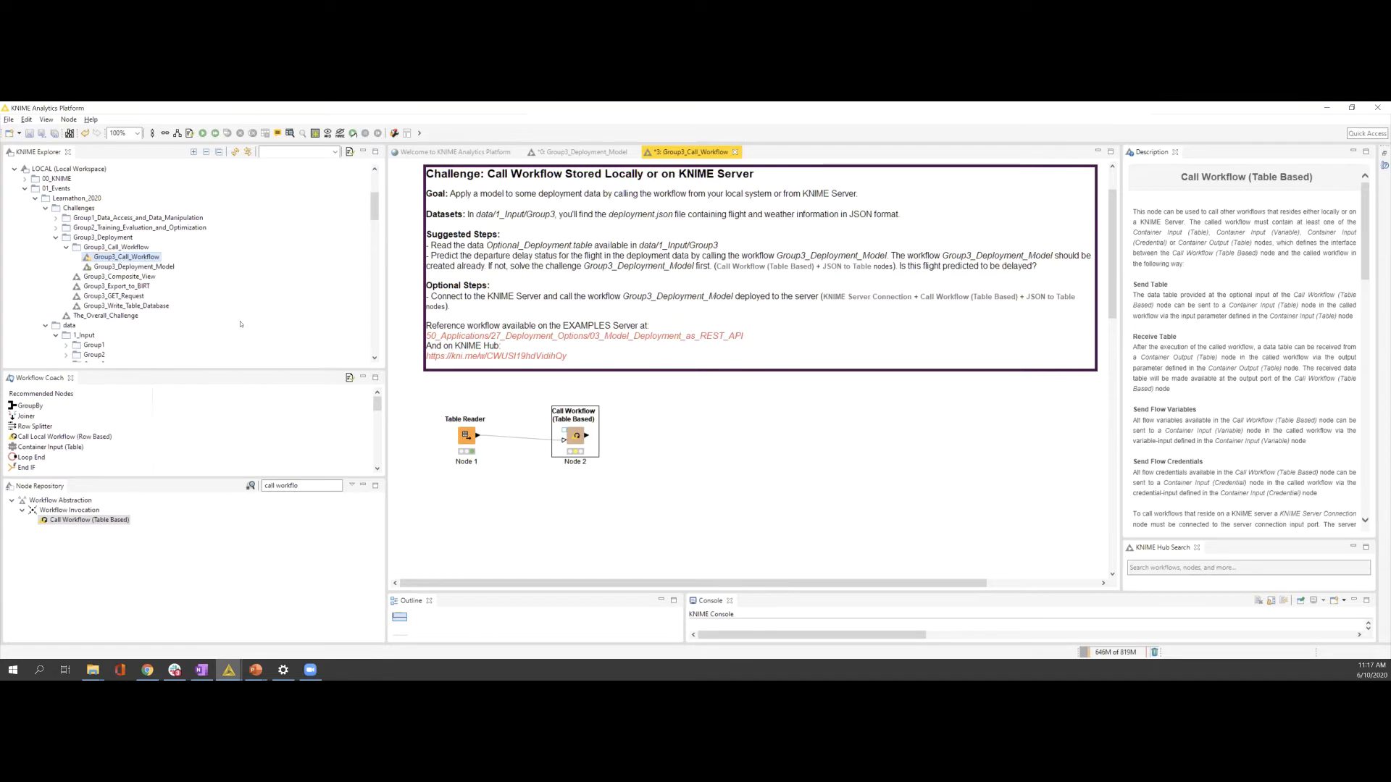
pyautogui.rightClick(570, 438)
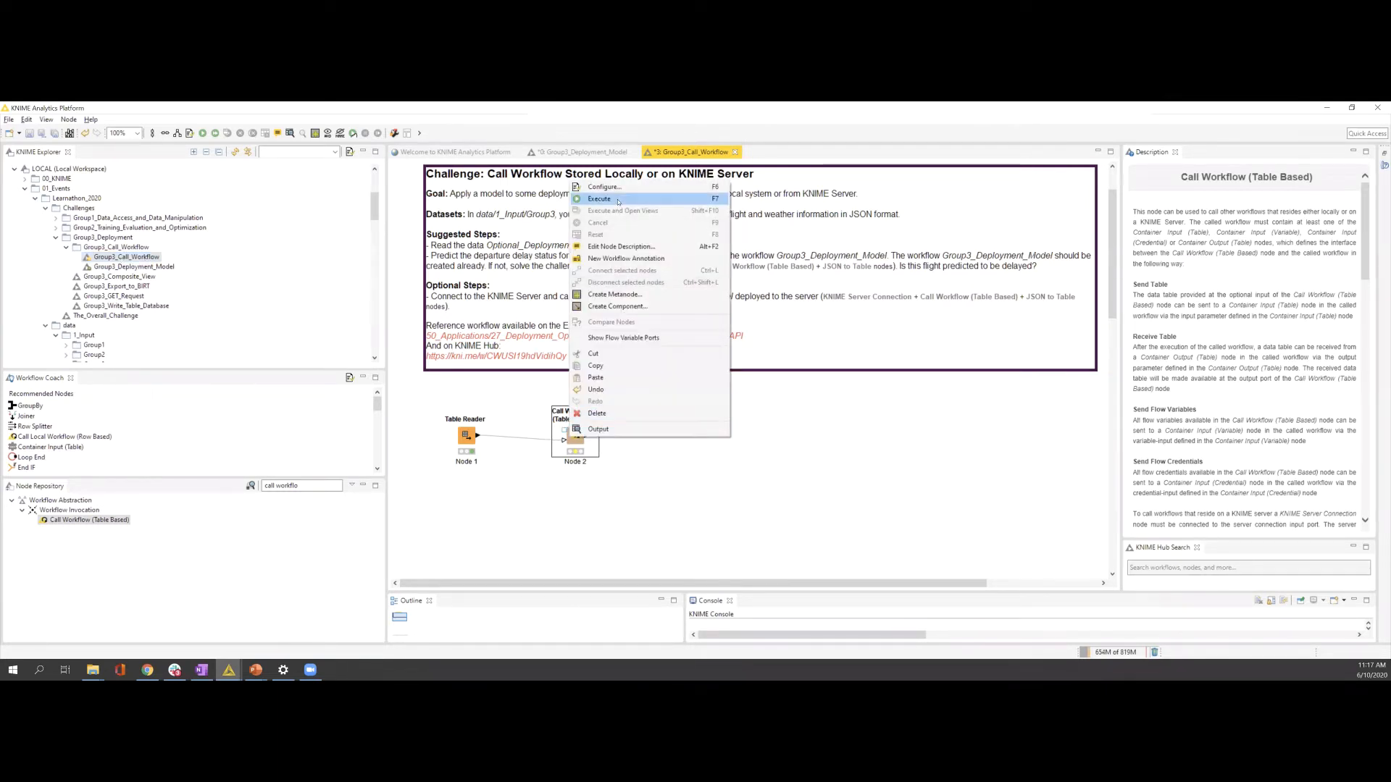
pyautogui.press('Escape')
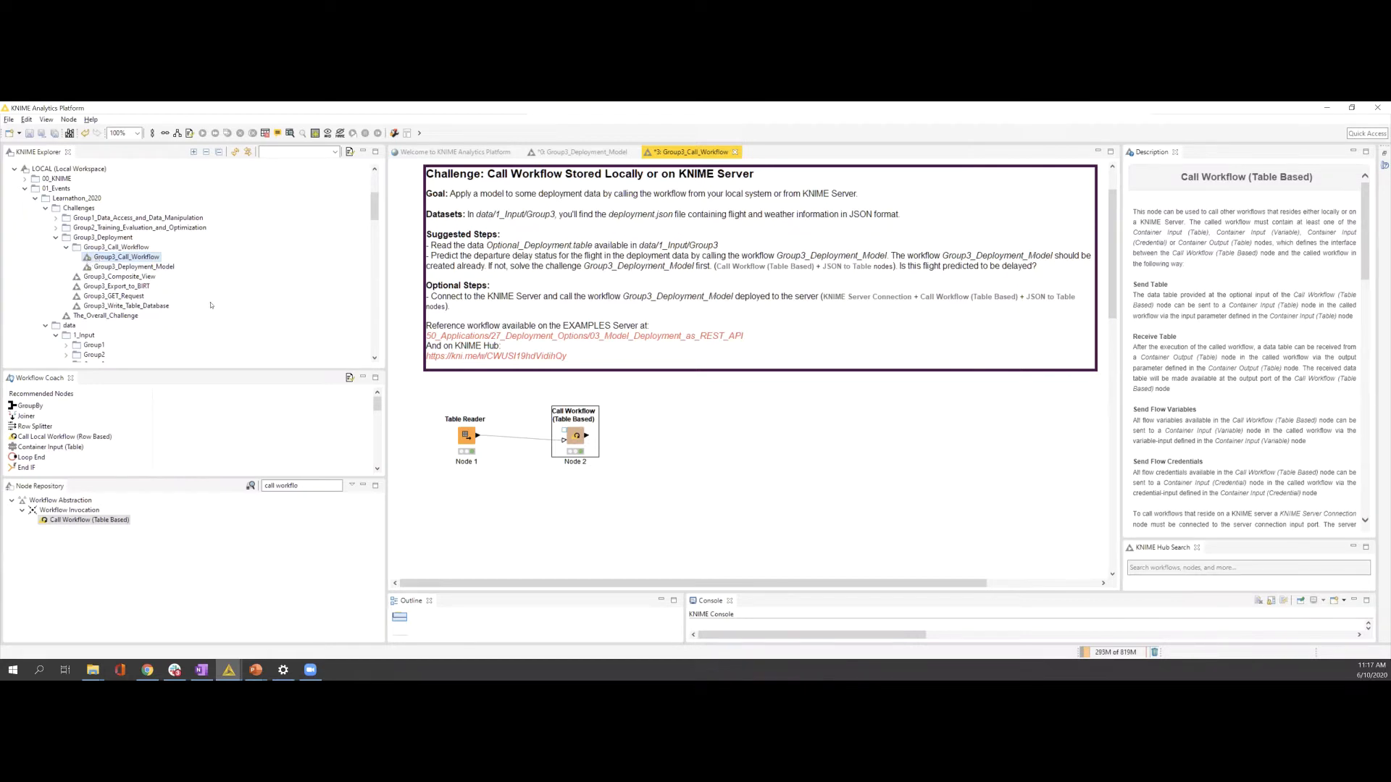
# Step: Examine the prediction columns at the end of the Call Workflow (Table Based) output table and close the table
pyautogui.rightClick(571, 442)
pyautogui.click(608, 438)
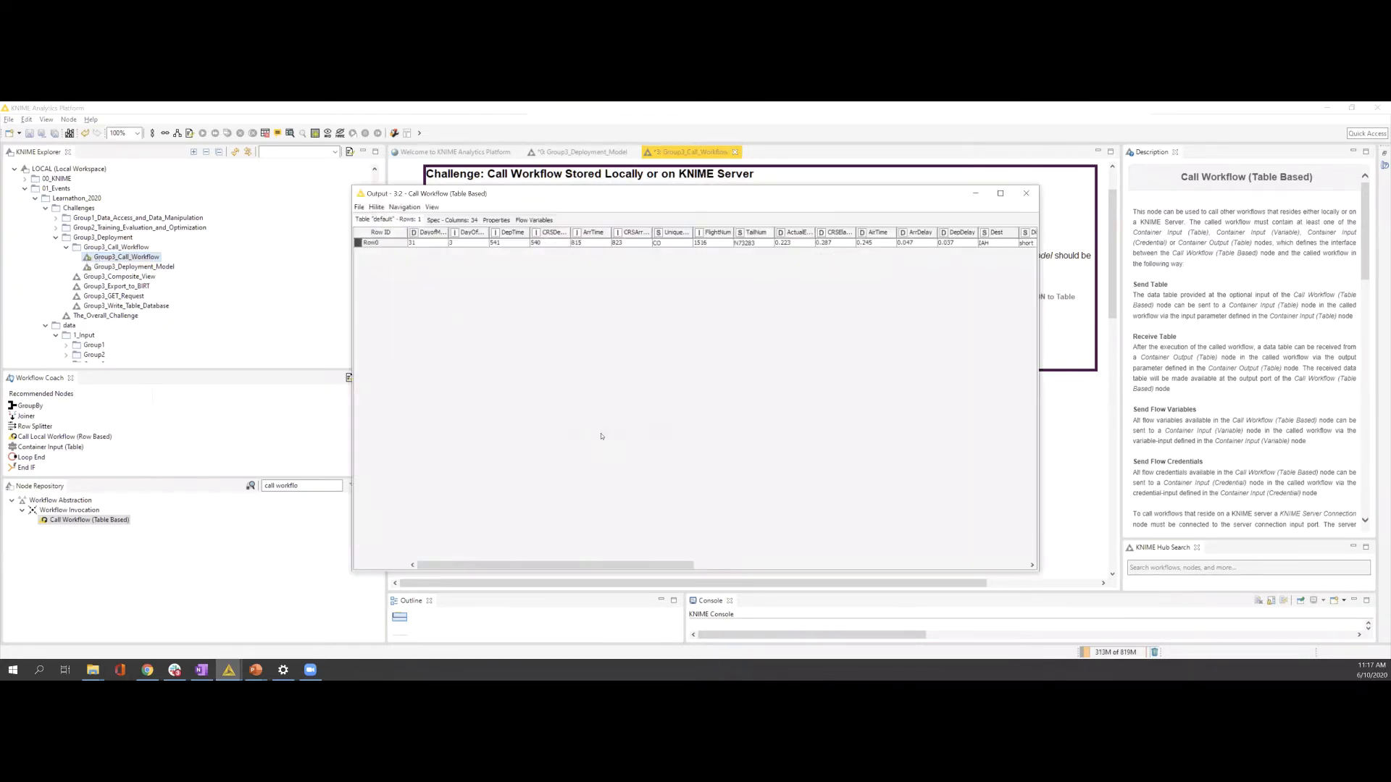
pyautogui.moveTo(637, 564); pyautogui.dragTo(971, 565)
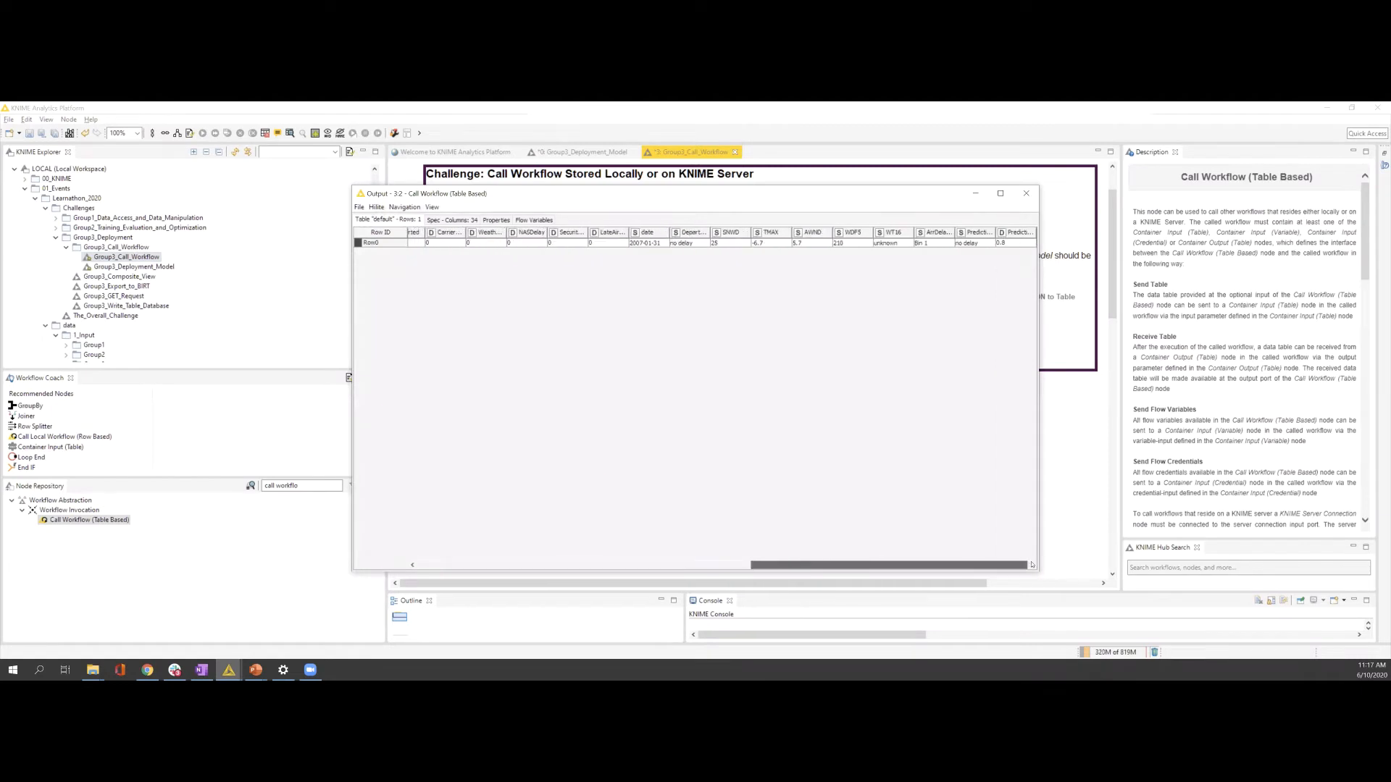
pyautogui.click(991, 233)
pyautogui.click(969, 261)
pyautogui.click(1028, 194)
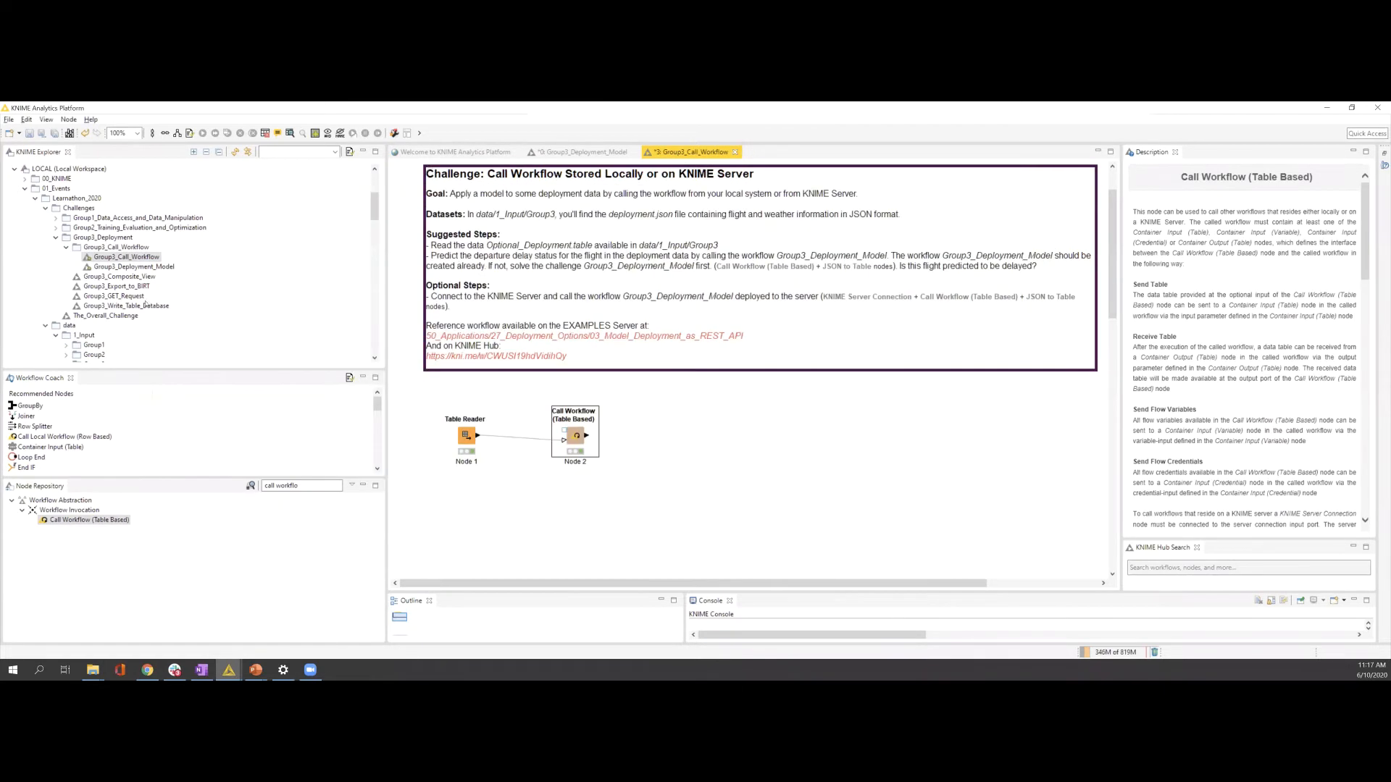
# Step: Show Group3_Deployment_Model in a split view below Group3_Call_Workflow and reset its Model Reader and Table Reader nodes
pyautogui.click(570, 153)
pyautogui.moveTo(569, 153); pyautogui.dragTo(690, 527)
pyautogui.scroll(-3, 650, 262)
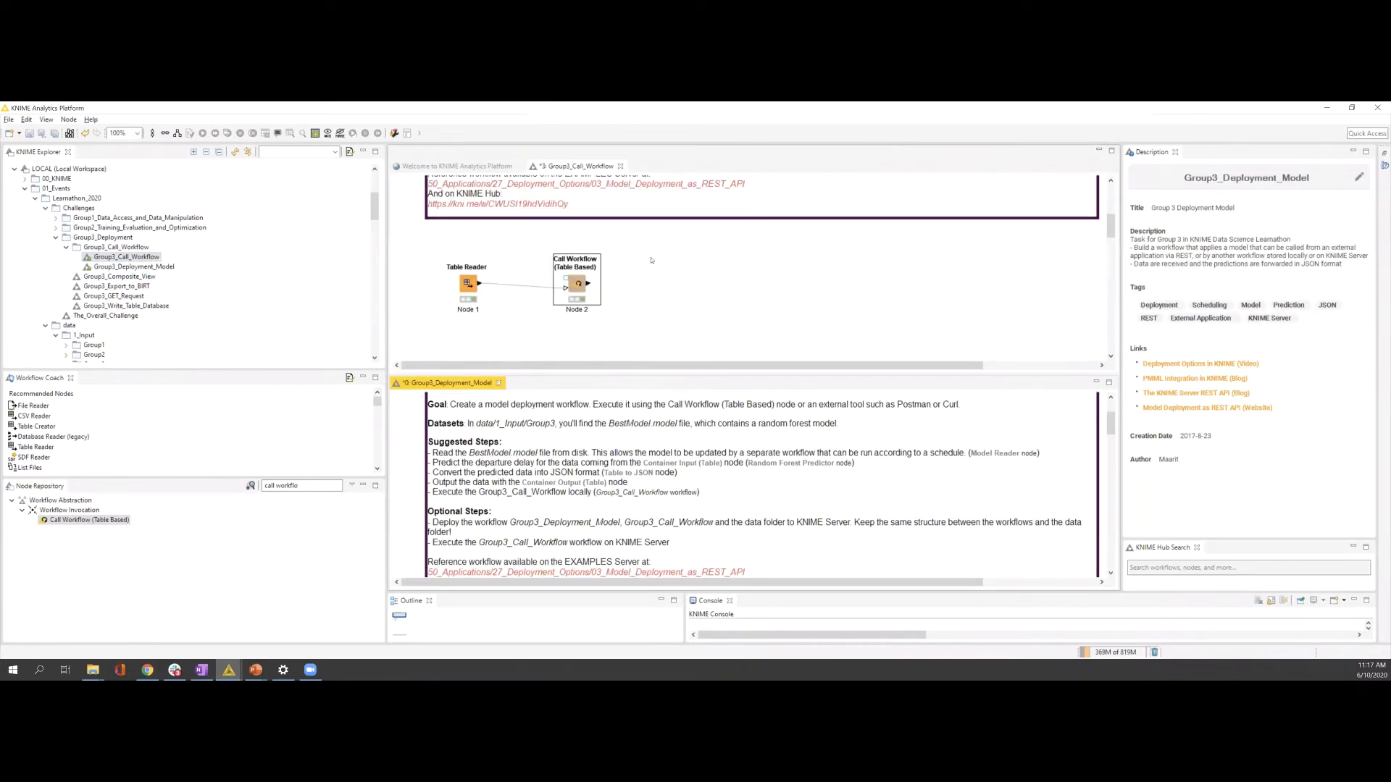
pyautogui.scroll(-6, 645, 436)
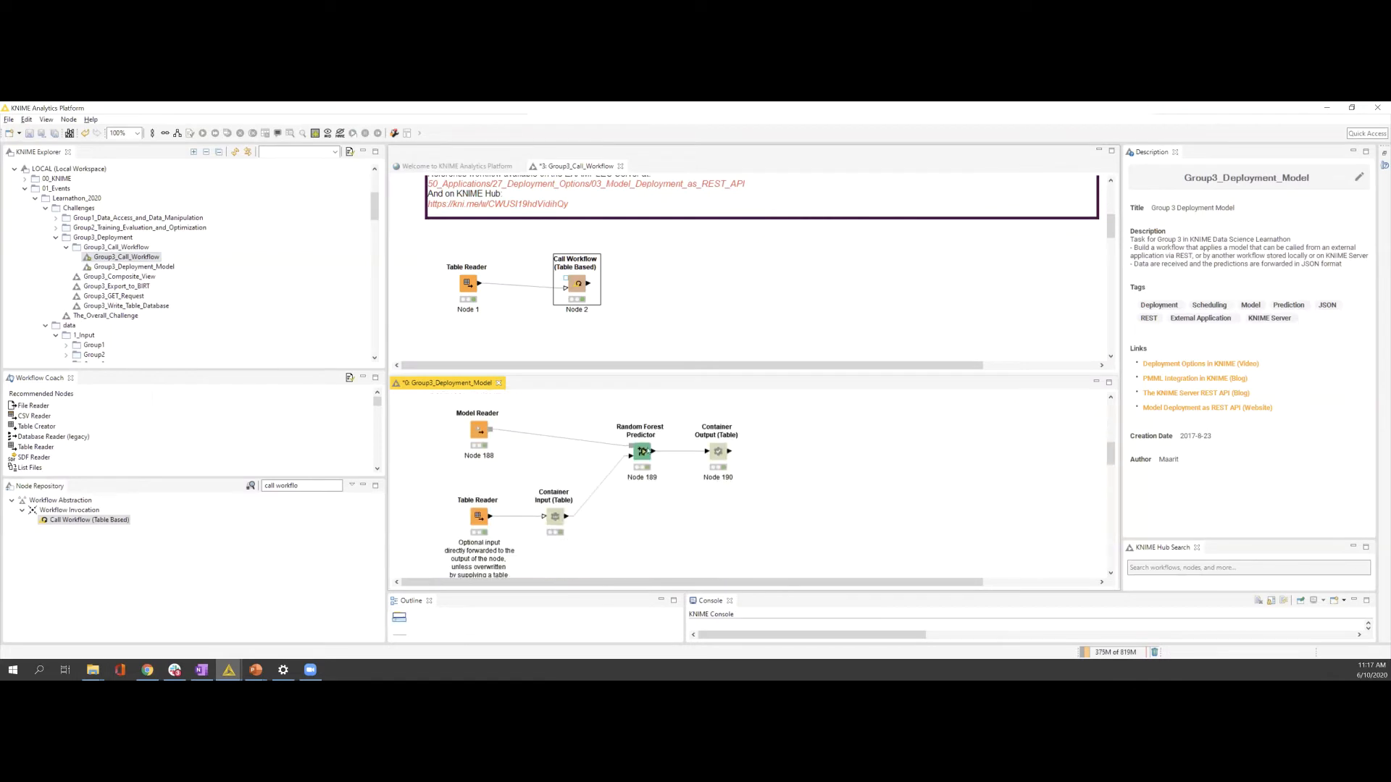
pyautogui.moveTo(405, 425); pyautogui.dragTo(511, 564)
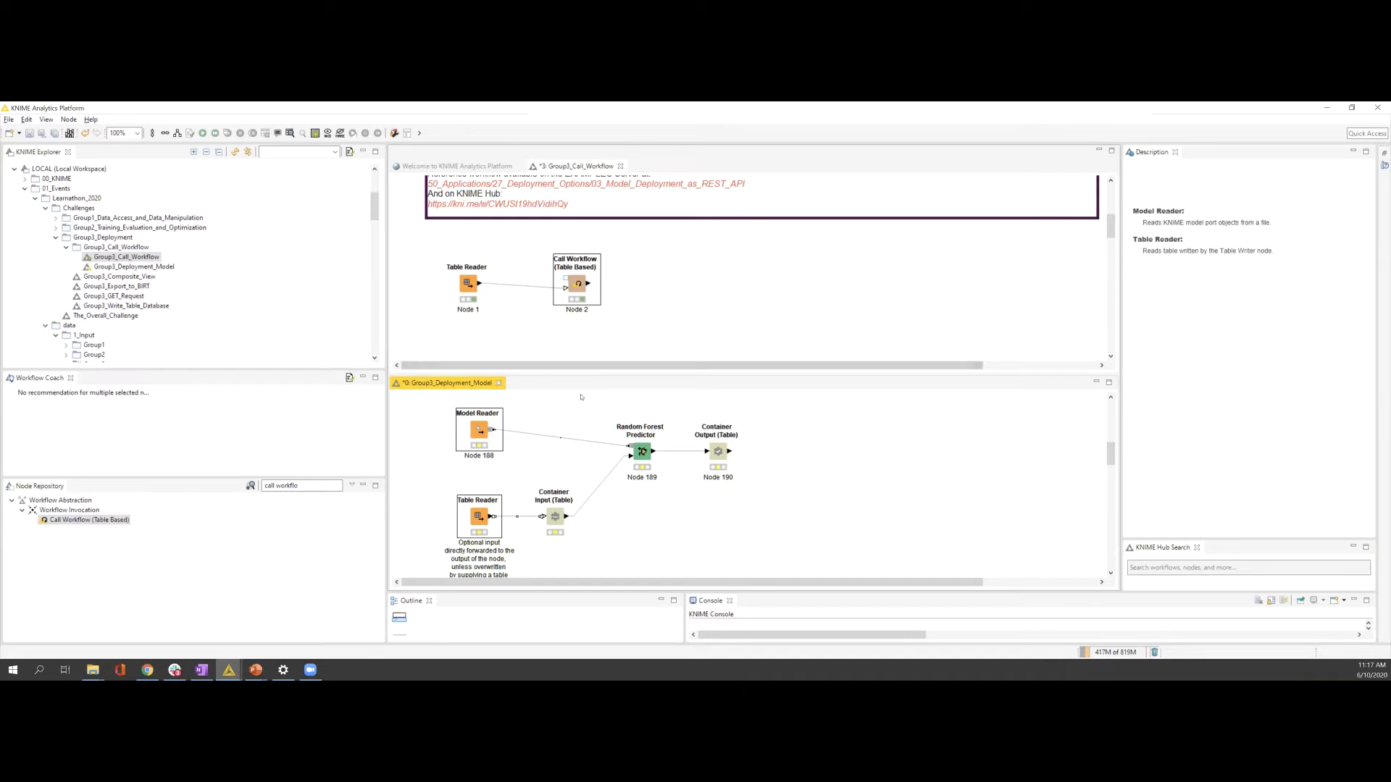
# Step: Reset the Call Workflow (Table Based) node and execute it again alongside the displayed deployment workflow
pyautogui.rightClick(577, 289)
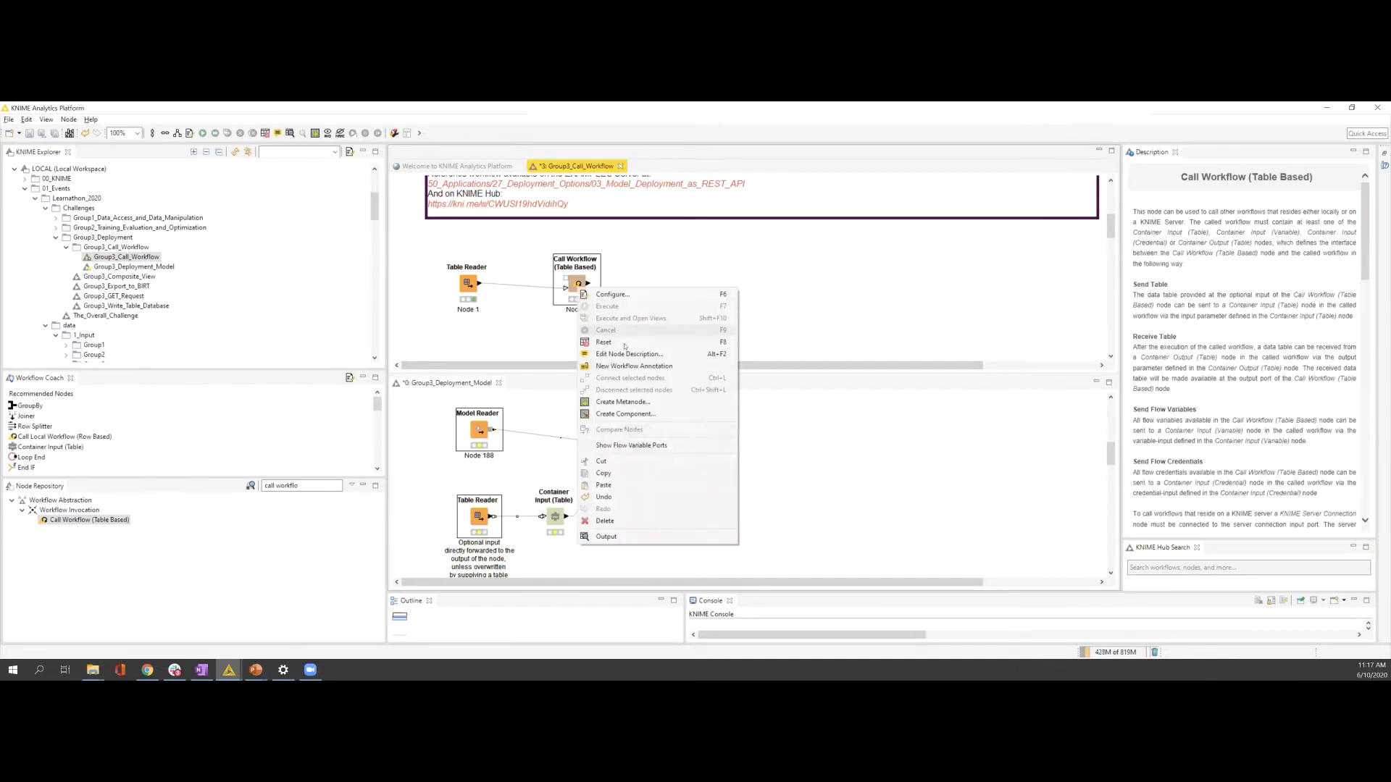
pyautogui.click(629, 342)
pyautogui.click(630, 312)
pyautogui.rightClick(579, 285)
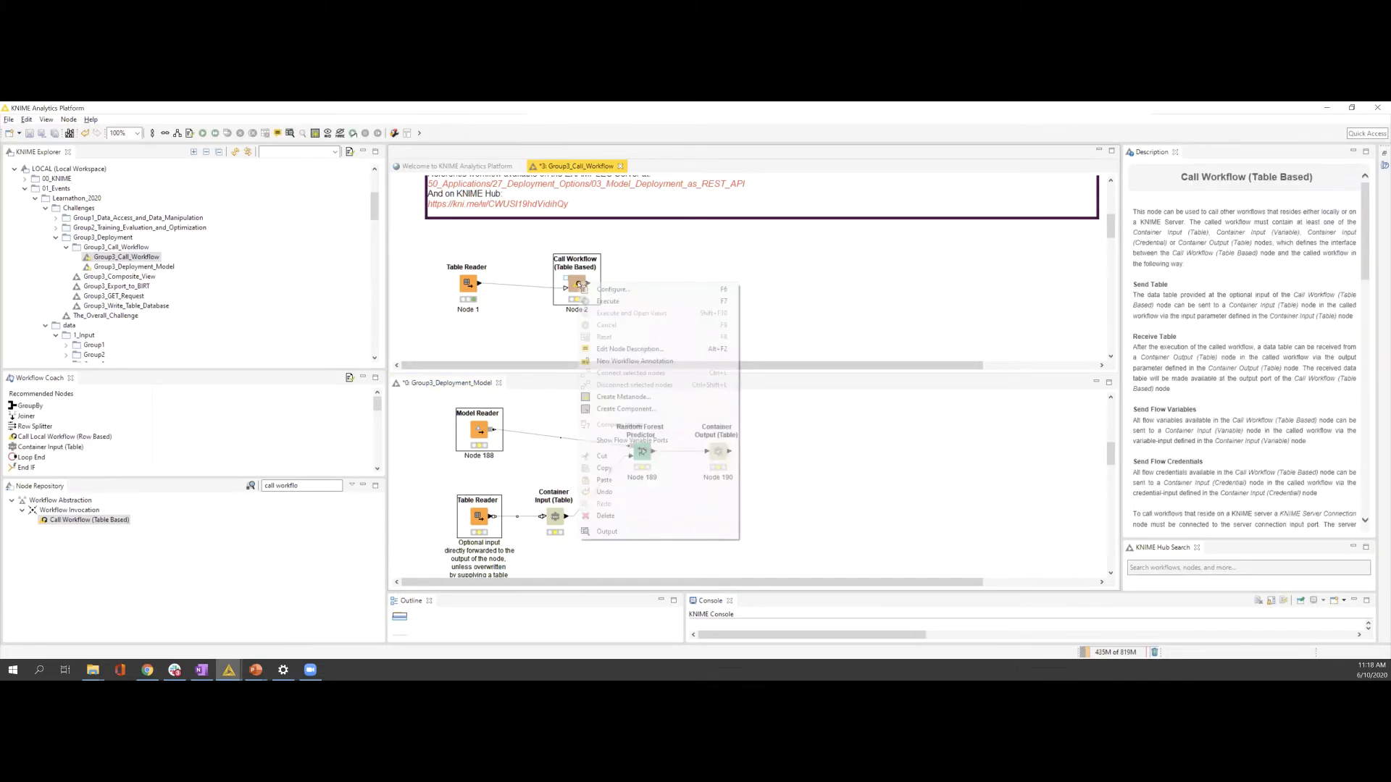
pyautogui.click(612, 300)
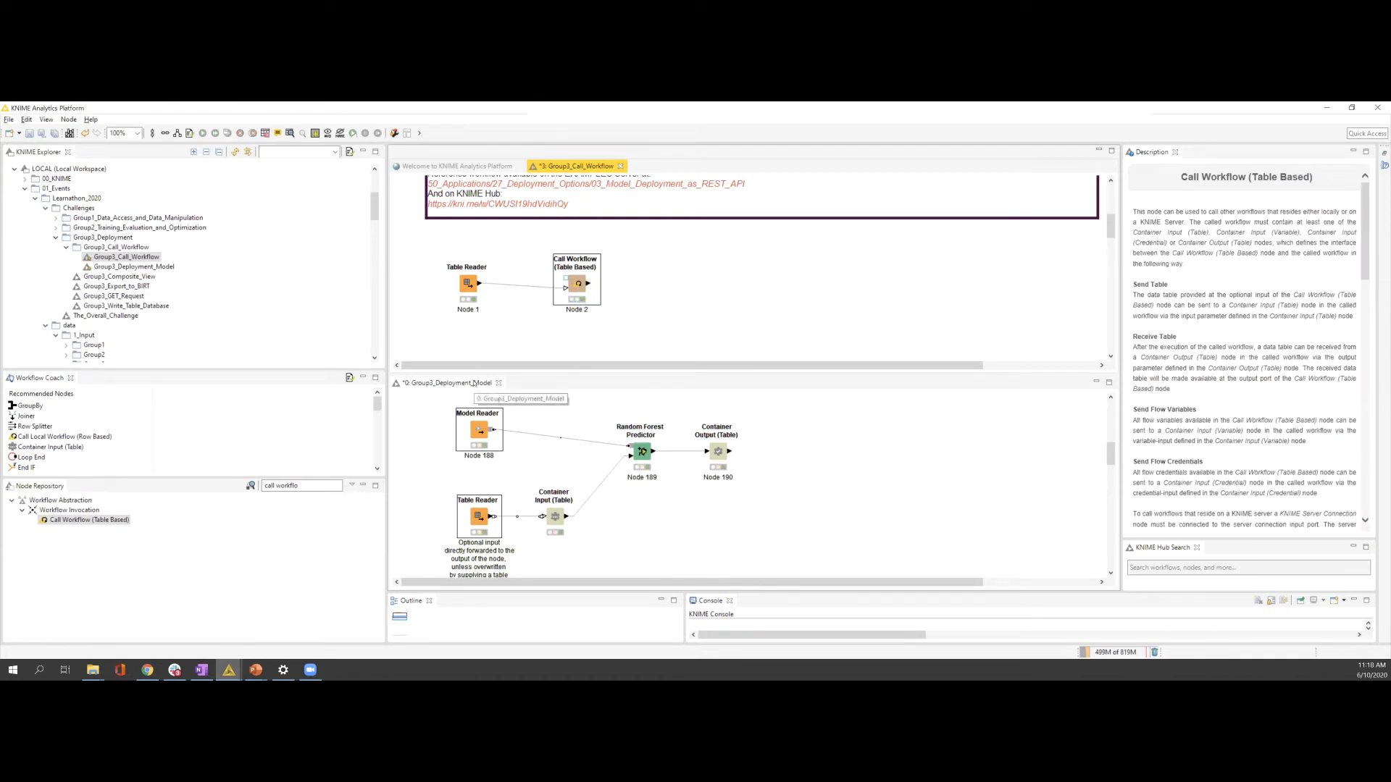
# Step: Merge the split editors back into one tab group and return to the Group3_Call_Workflow challenge
pyautogui.moveTo(475, 384); pyautogui.dragTo(531, 168)
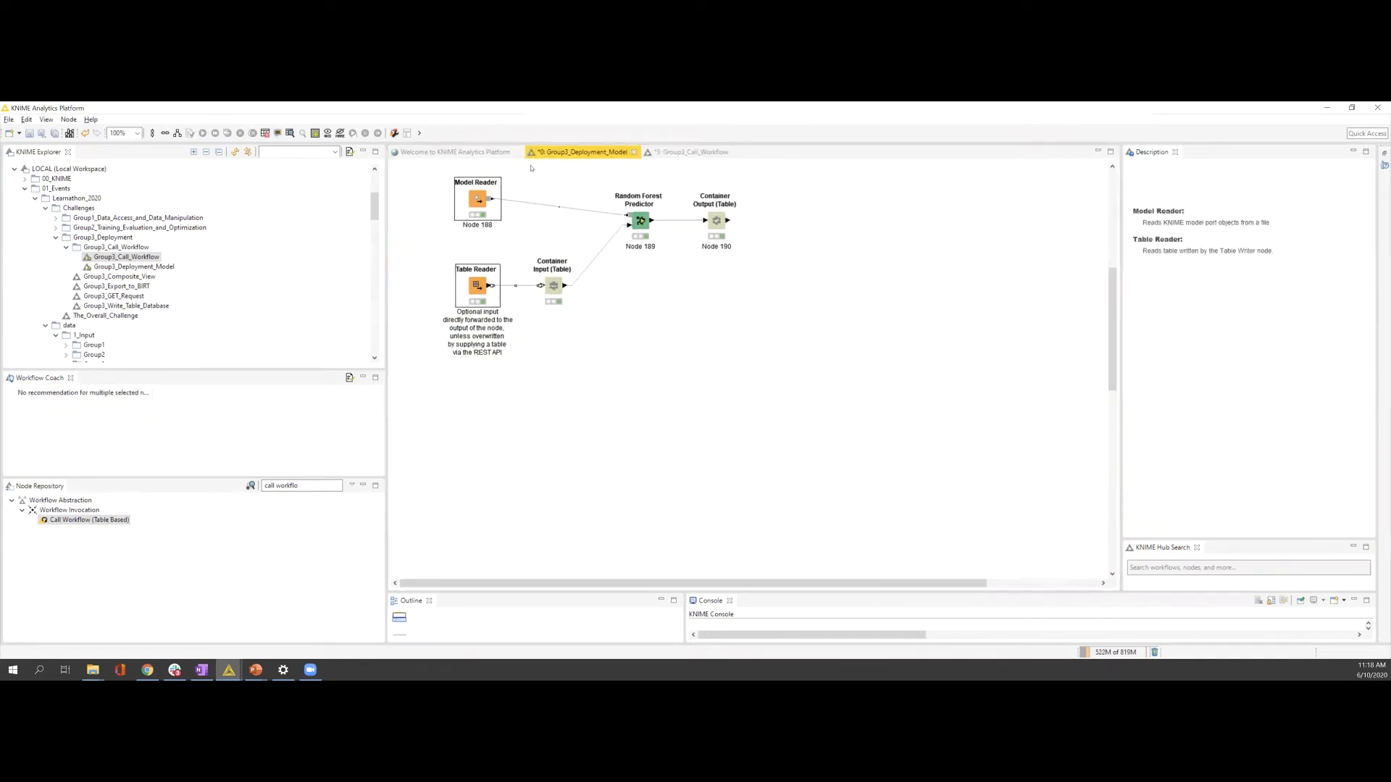
pyautogui.click(692, 151)
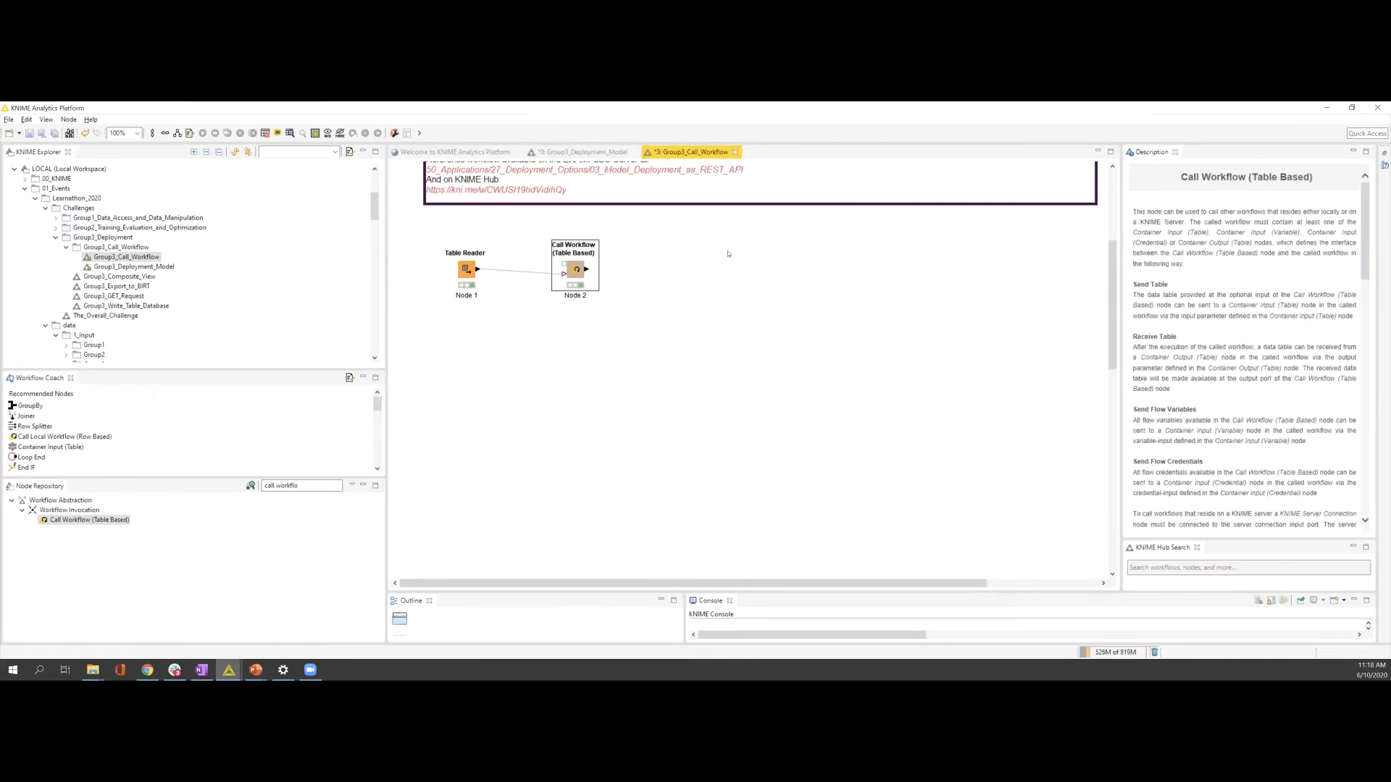
pyautogui.scroll(5, 429, 190)
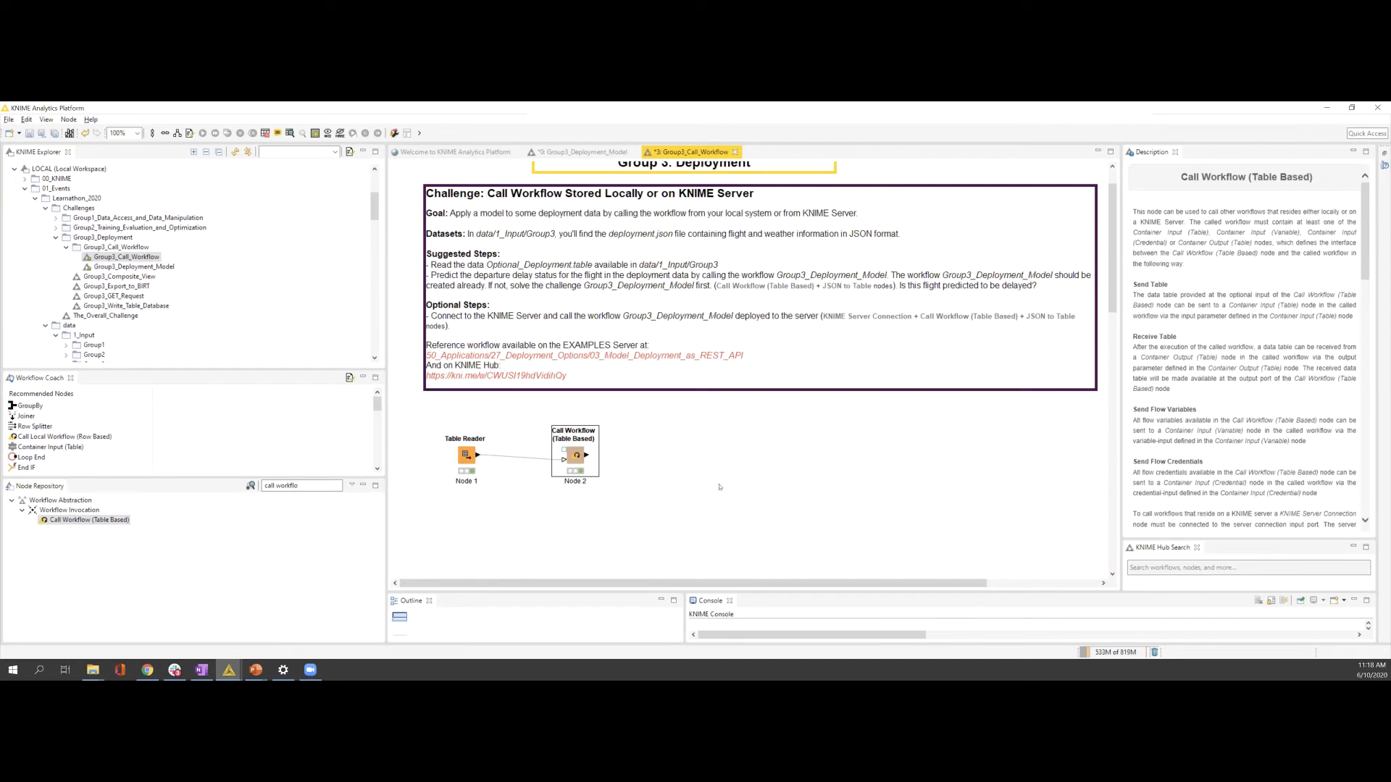
# Step: Search the node repository for "json to table"
pyautogui.moveTo(310, 486); pyautogui.dragTo(214, 472)
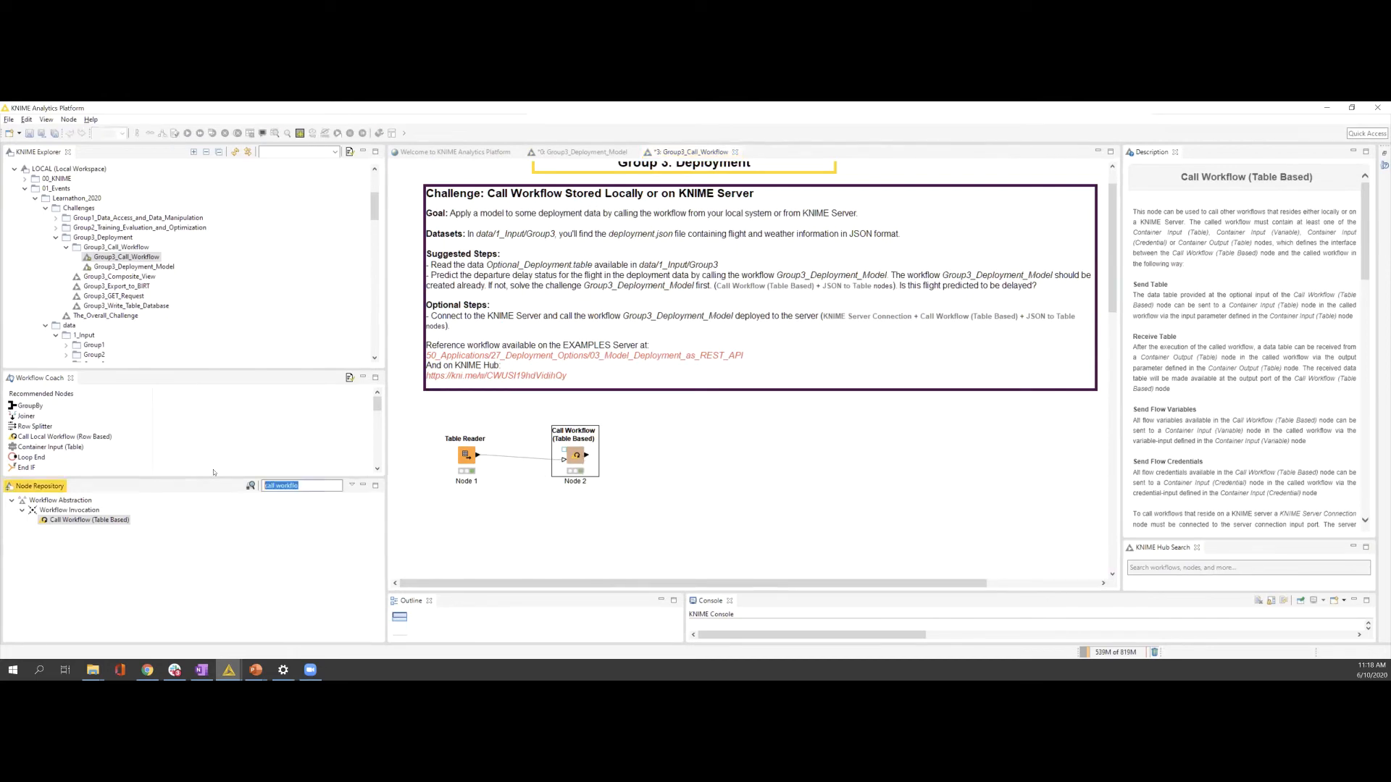
pyautogui.press('BackSpace')
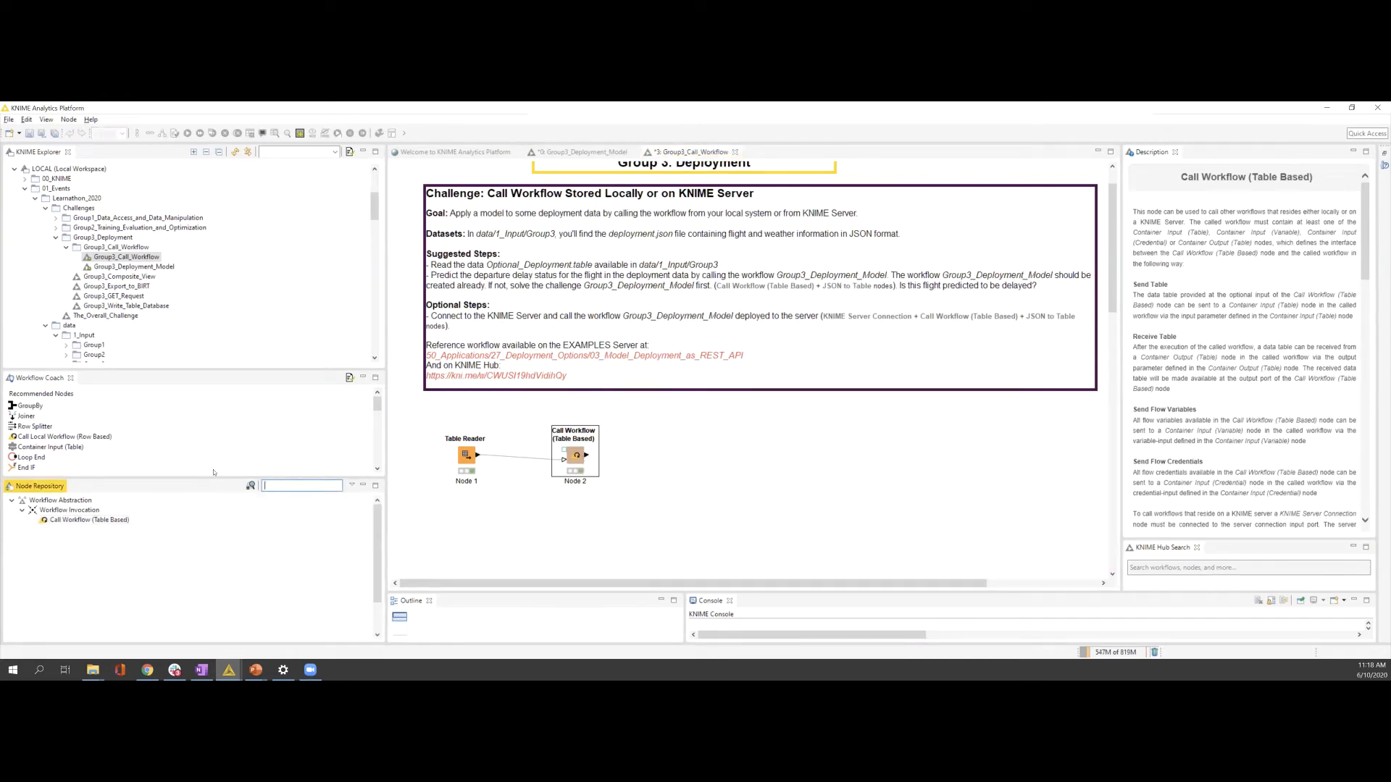
pyautogui.write('j')
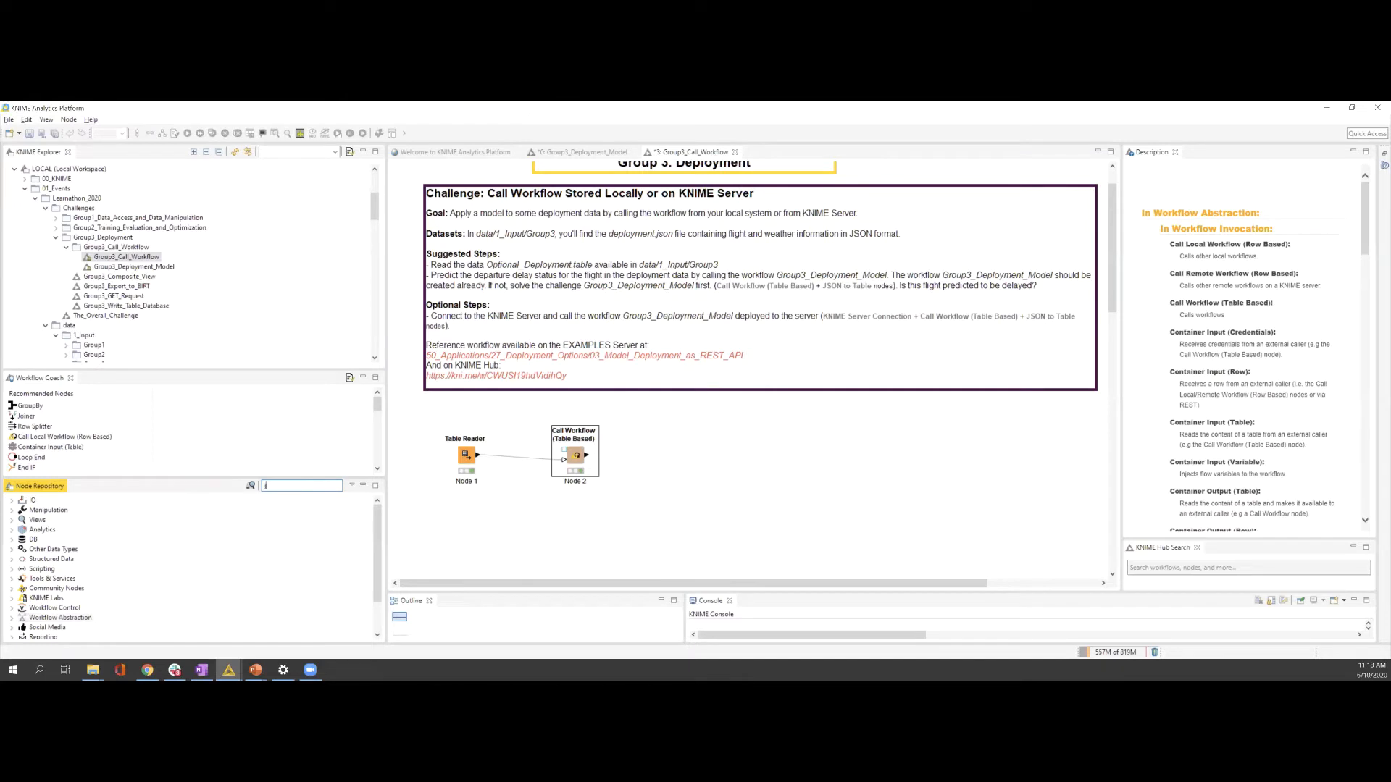
pyautogui.write('son top tab')
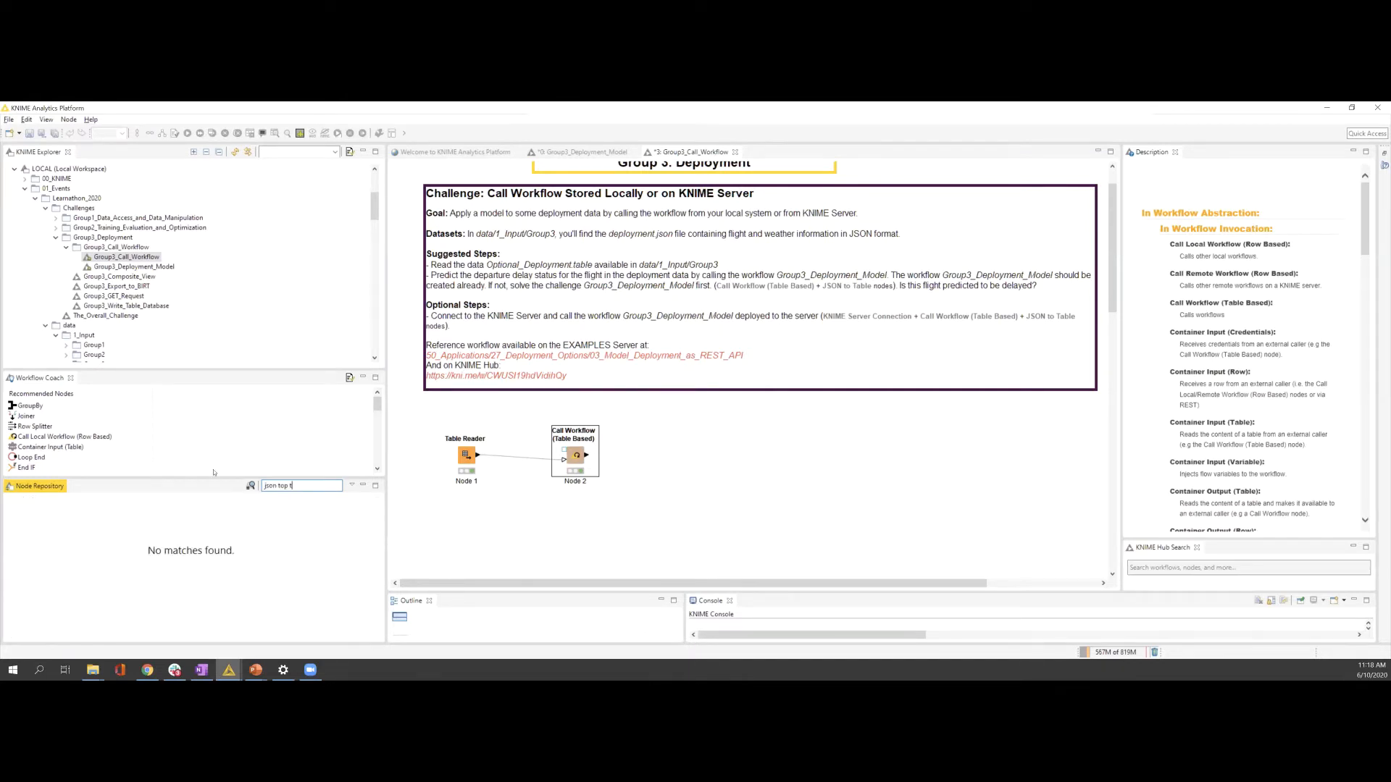
pyautogui.press('BackSpace')
pyautogui.press('BackSpace')
pyautogui.press('BackSpace')
pyautogui.press('BackSpace')
pyautogui.press('BackSpace')
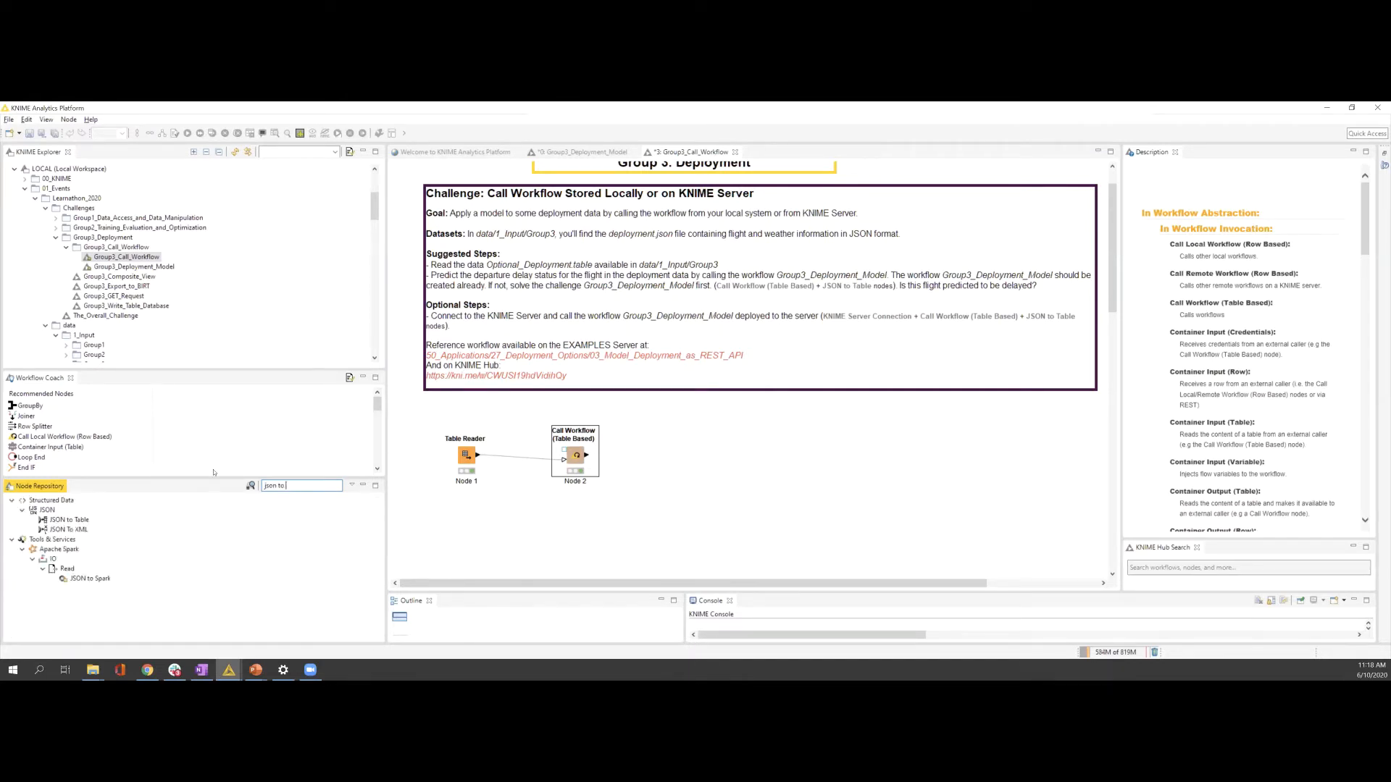
pyautogui.write('table')
# Step: Try to configure a JSON to Table node connected after the Call Workflow (Table Based) node, and delete that node
pyautogui.moveTo(69, 517); pyautogui.dragTo(644, 462)
pyautogui.doubleClick(643, 463)
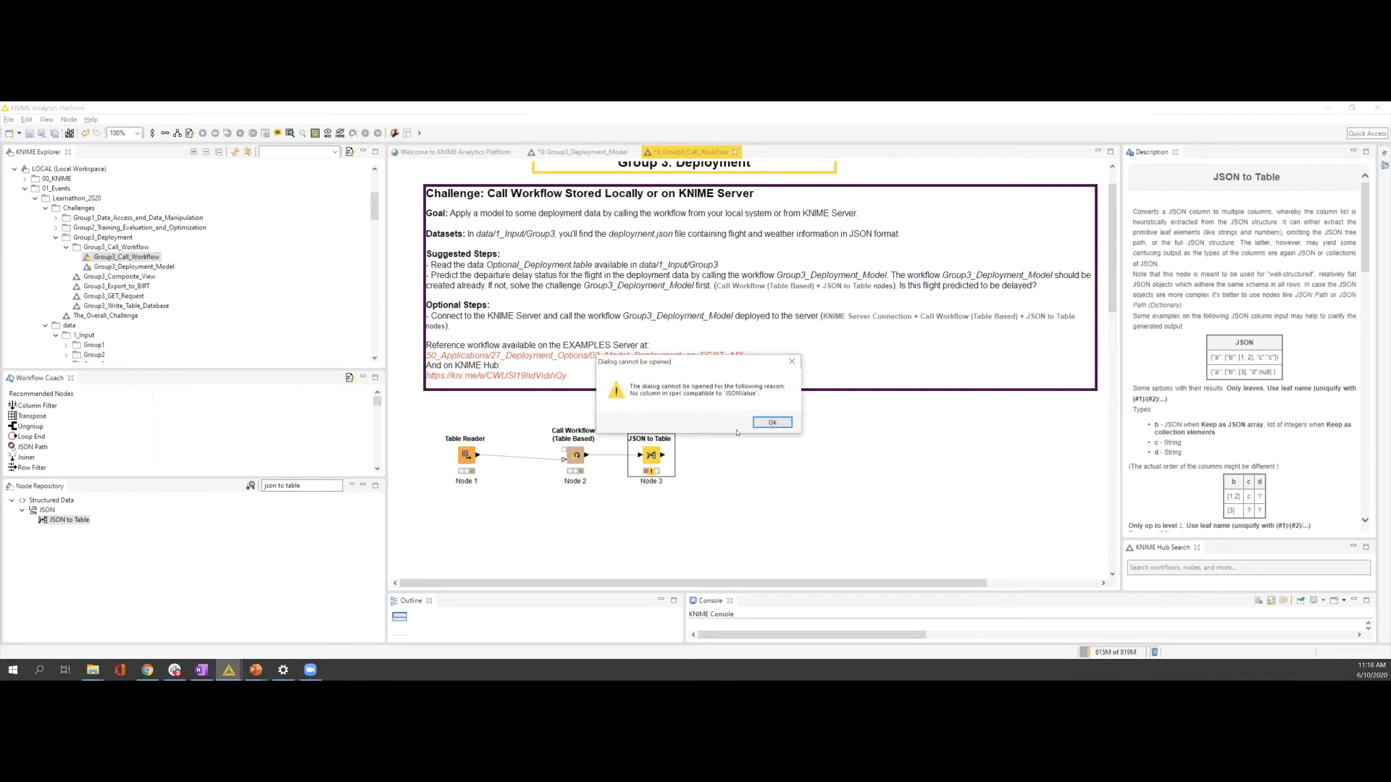
pyautogui.press('Return')
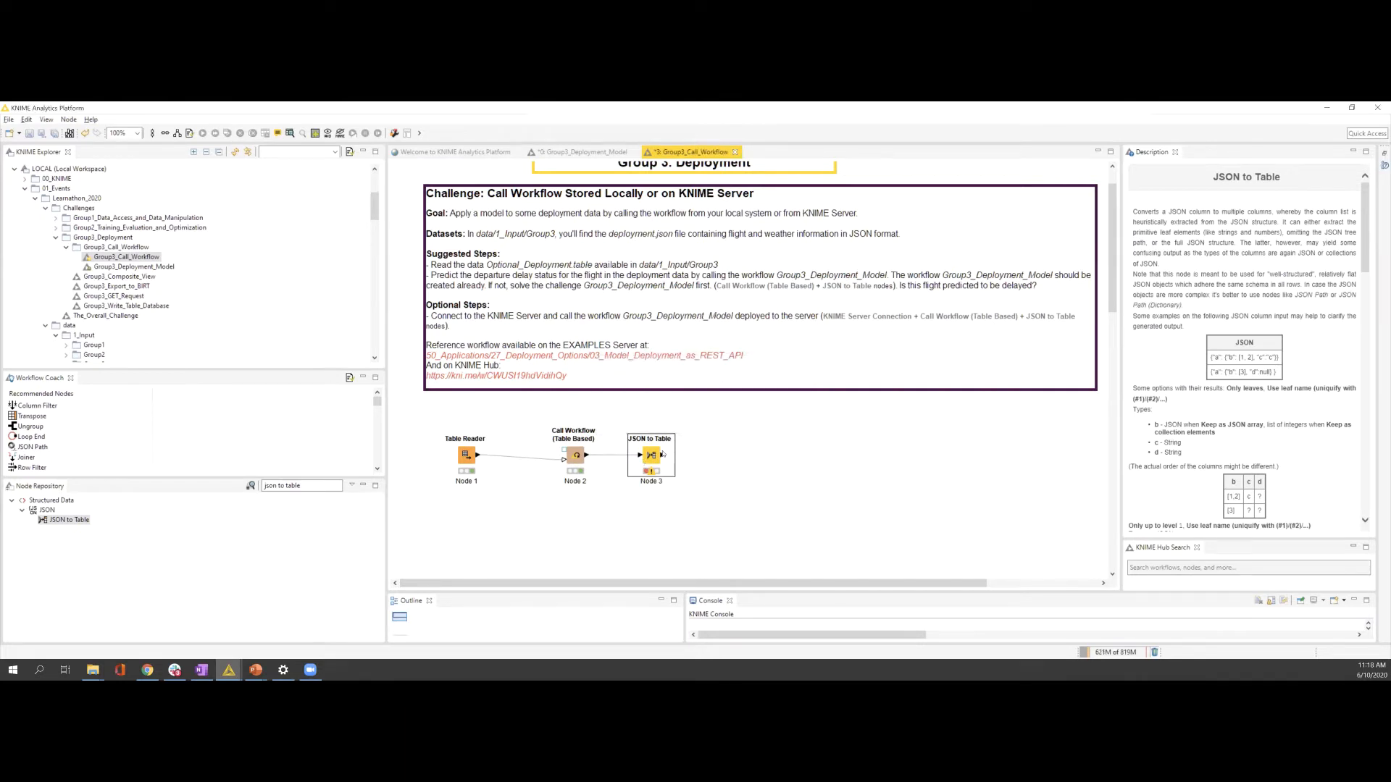
pyautogui.press('Delete')
pyautogui.press('Return')
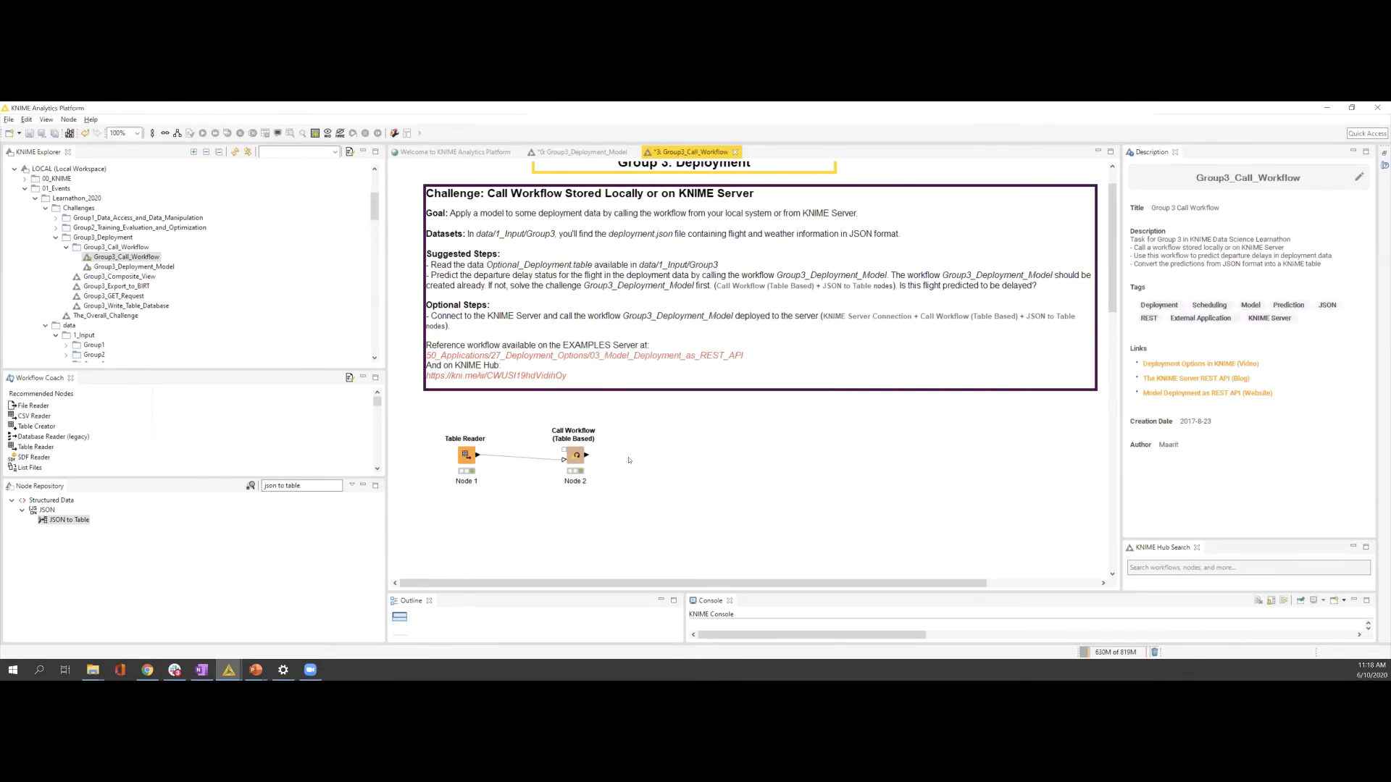
# Step: Review the predicted departure delay and its confidence in the Call Workflow (Table Based) output, and close the table
pyautogui.scroll(2, 626, 438)
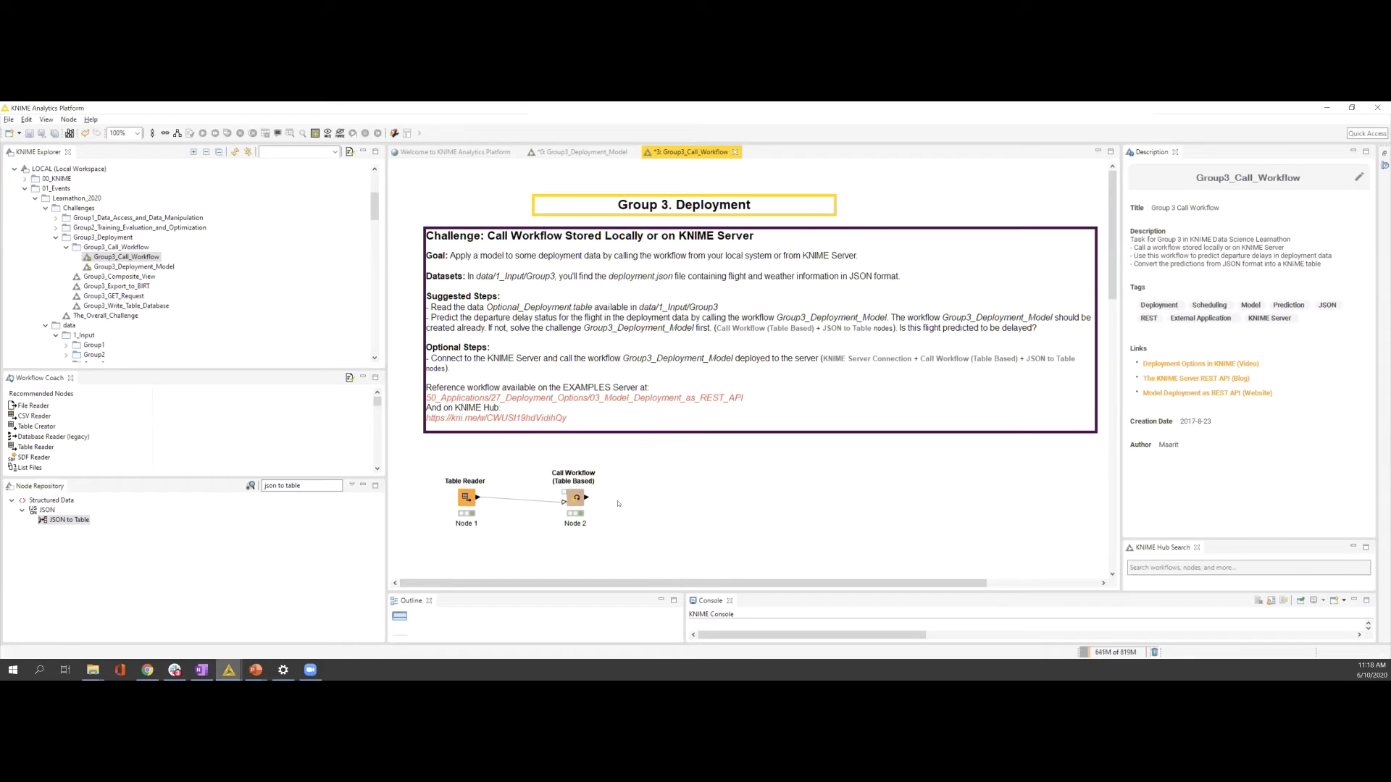
pyautogui.click(577, 505)
pyautogui.rightClick(577, 505)
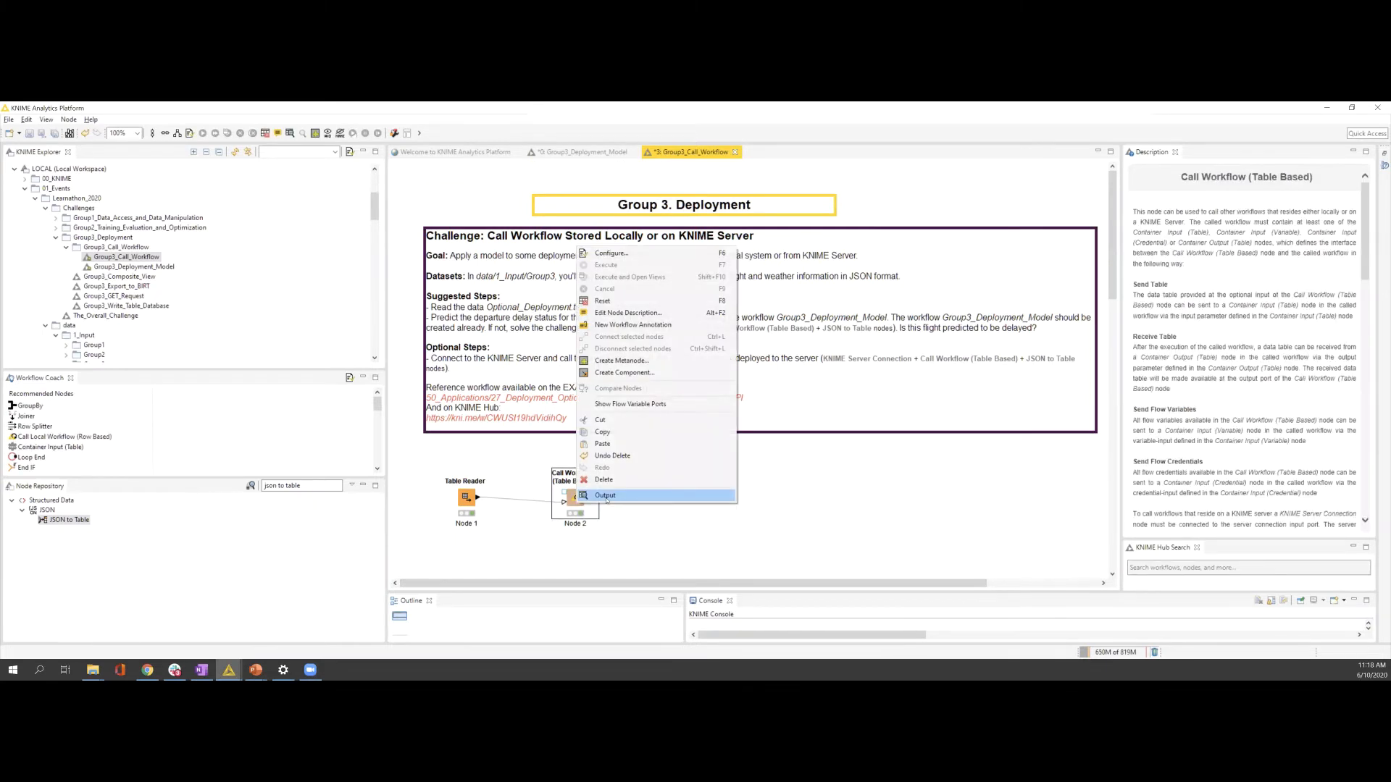
pyautogui.click(630, 577)
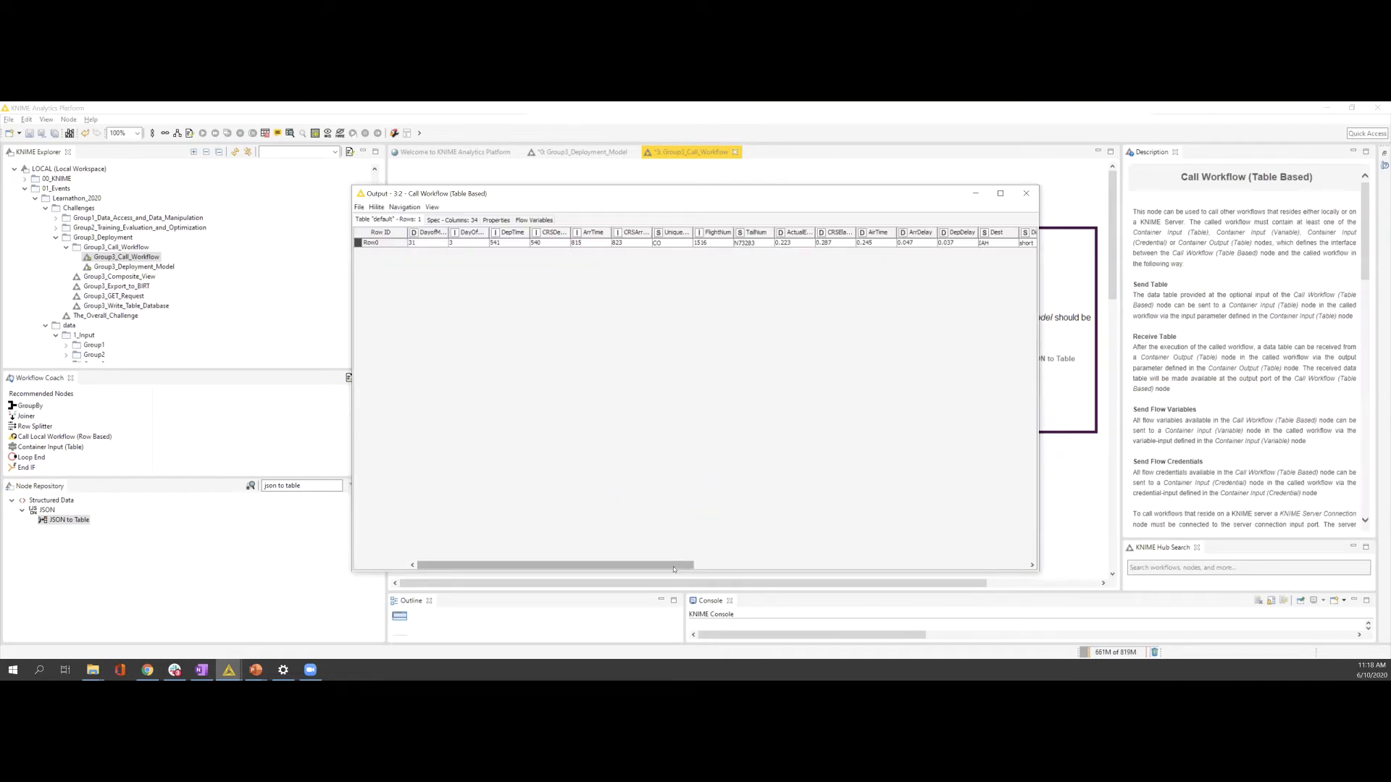
pyautogui.moveTo(555, 565); pyautogui.dragTo(892, 565)
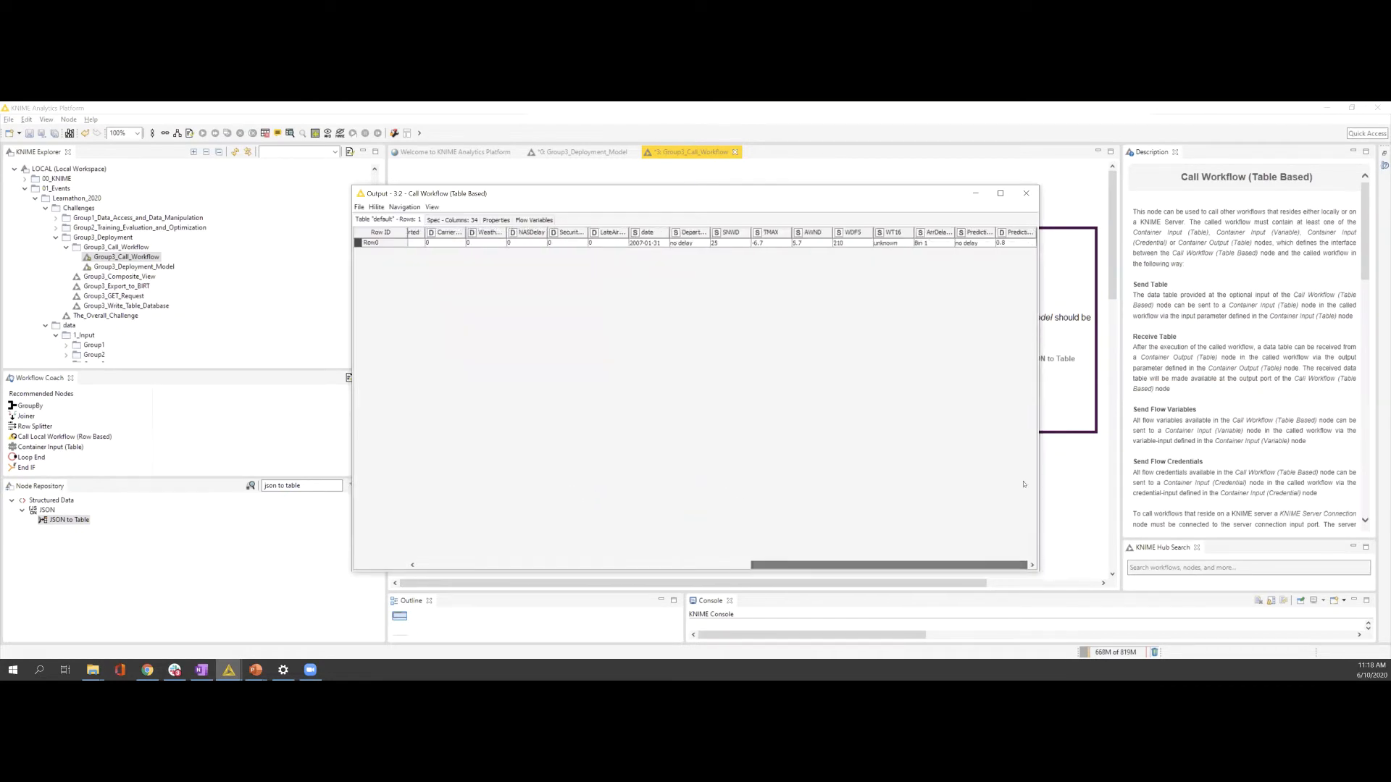
pyautogui.click(1035, 194)
# Step: Search the node repository for "call wor" to look up the workflow-calling nodes
pyautogui.moveTo(313, 483); pyautogui.dragTo(252, 485)
pyautogui.write('c')
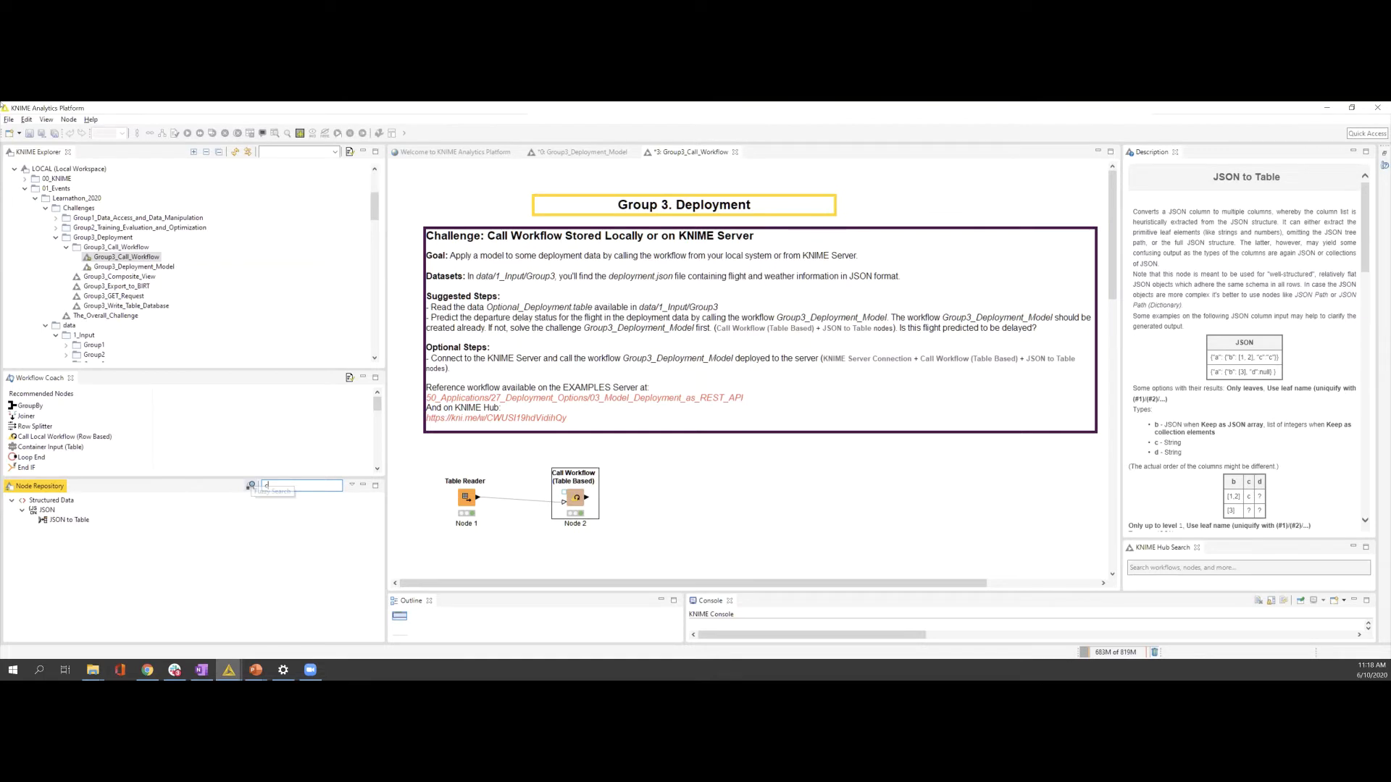
pyautogui.write('all wpo')
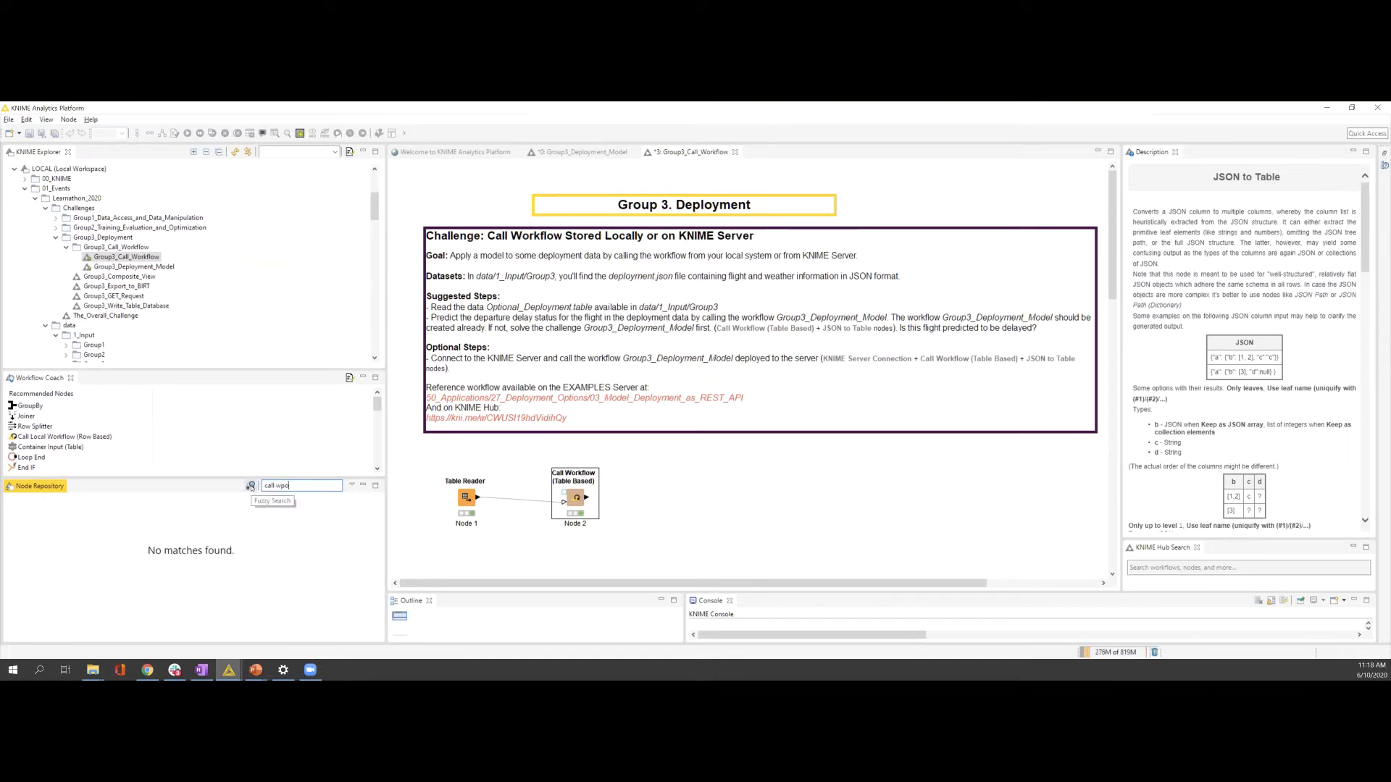
pyautogui.write('o')
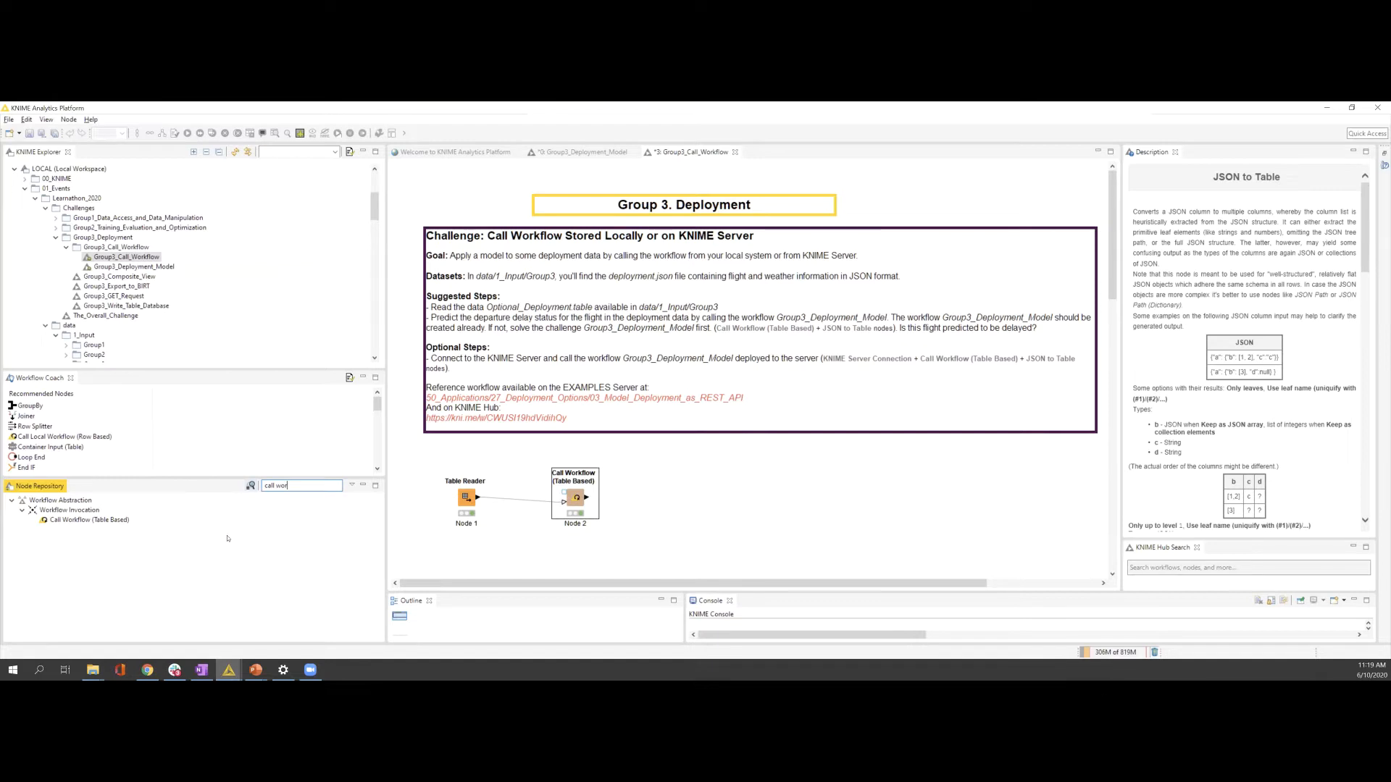
# Step: Clear the node repository search and move the Table Reader node below the Call Workflow (Table Based) node
pyautogui.press('BackSpace')
pyautogui.press('BackSpace')
pyautogui.press('BackSpace')
pyautogui.press('BackSpace')
pyautogui.press('BackSpace')
pyautogui.press('BackSpace')
pyautogui.press('BackSpace')
pyautogui.press('BackSpace')
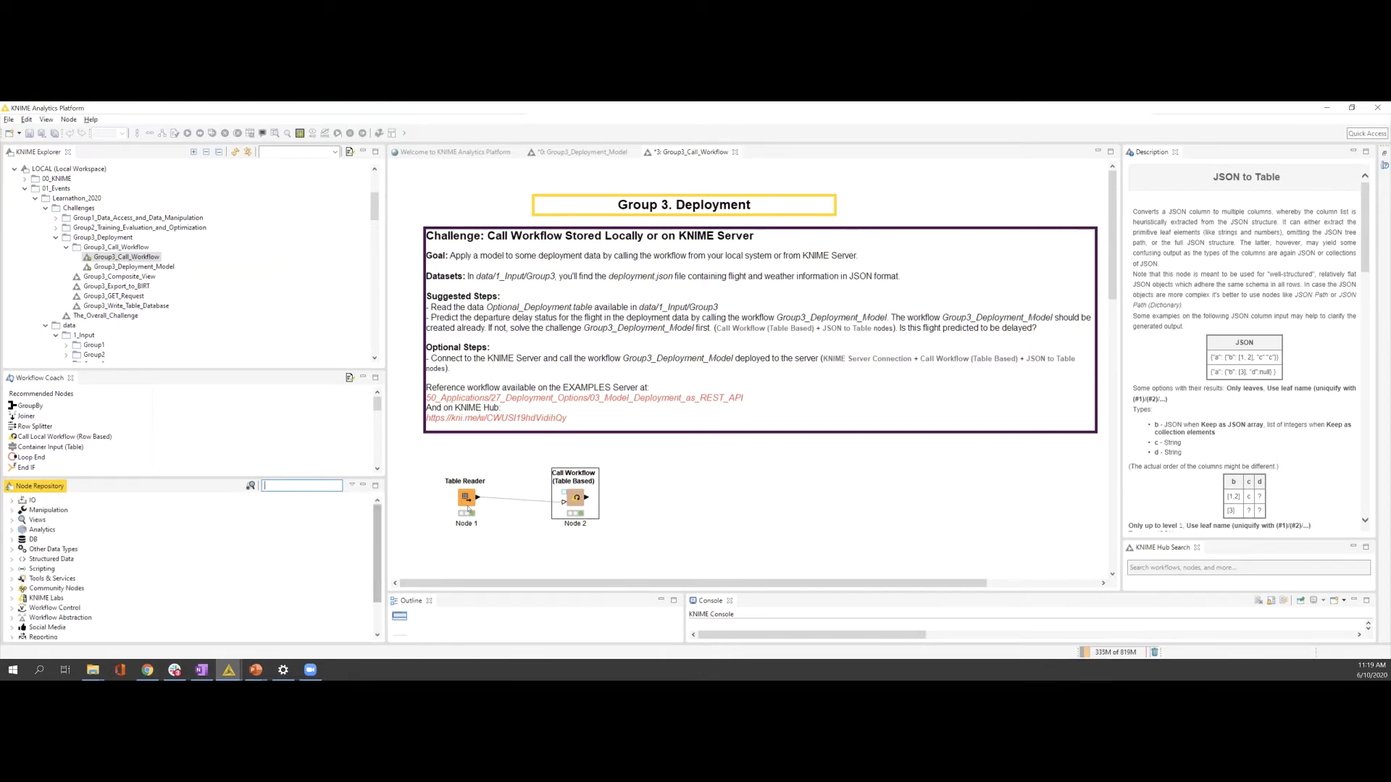
pyautogui.moveTo(467, 508); pyautogui.dragTo(472, 563)
pyautogui.scroll(-2, 507, 478)
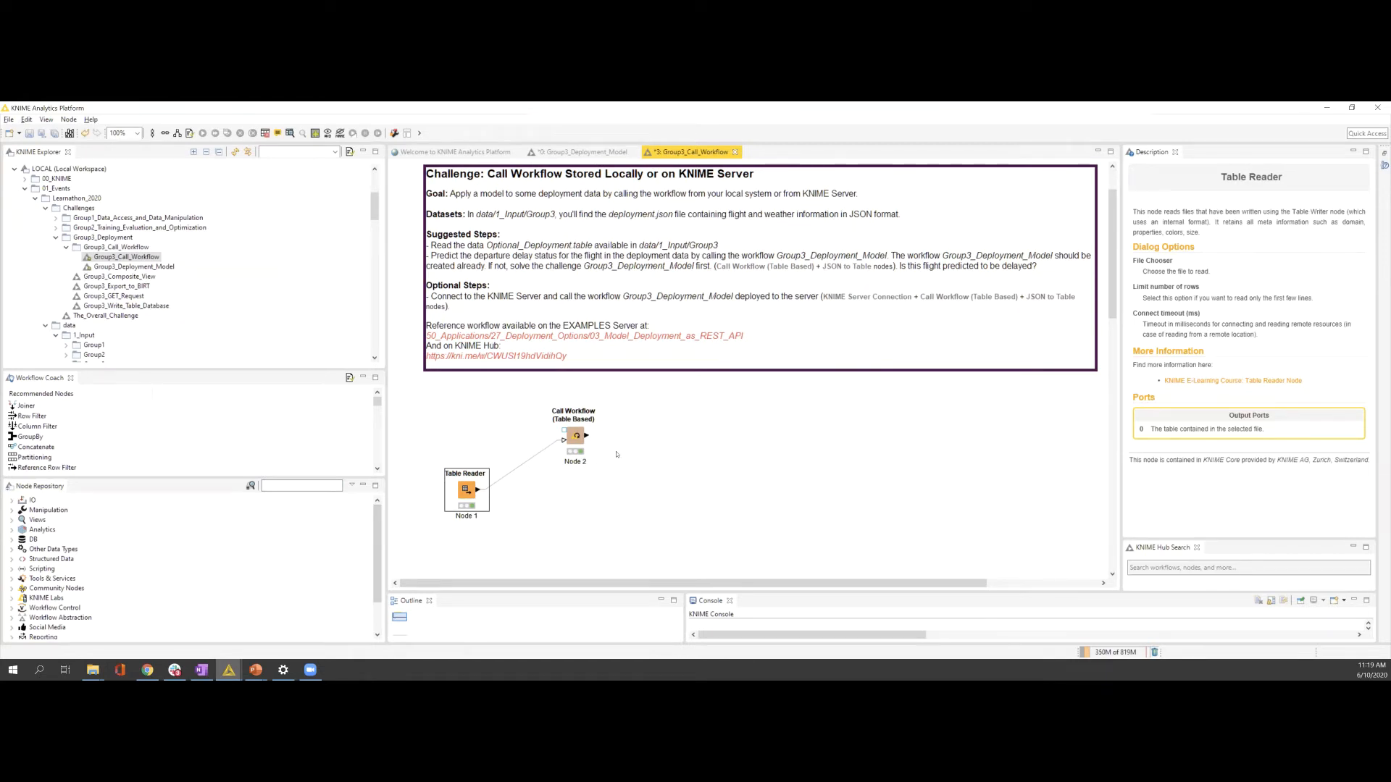
# Step: Locate the Group3_Deployment_Model solution under Learnathon_2020_Solutions on knime-server-training and check its description
pyautogui.scroll(5, 226, 288)
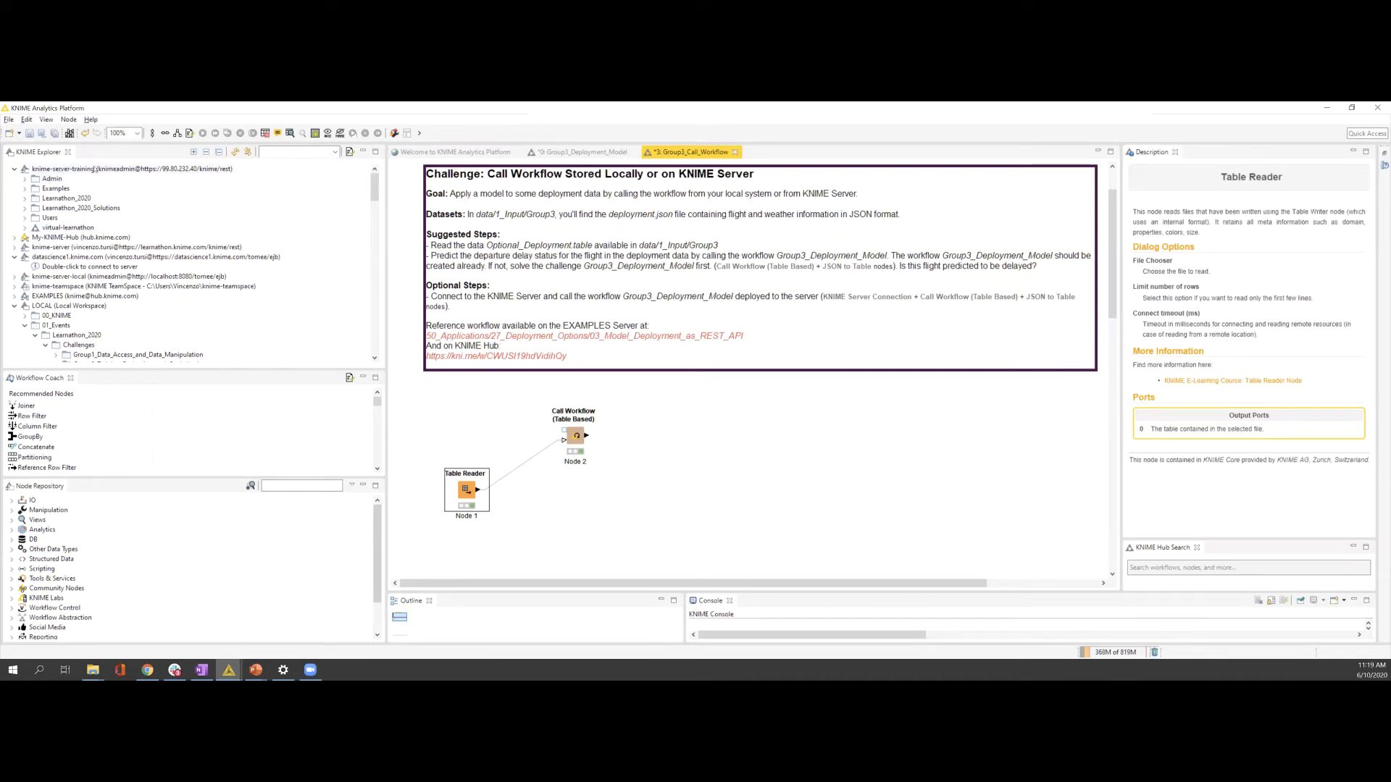
pyautogui.click(137, 169)
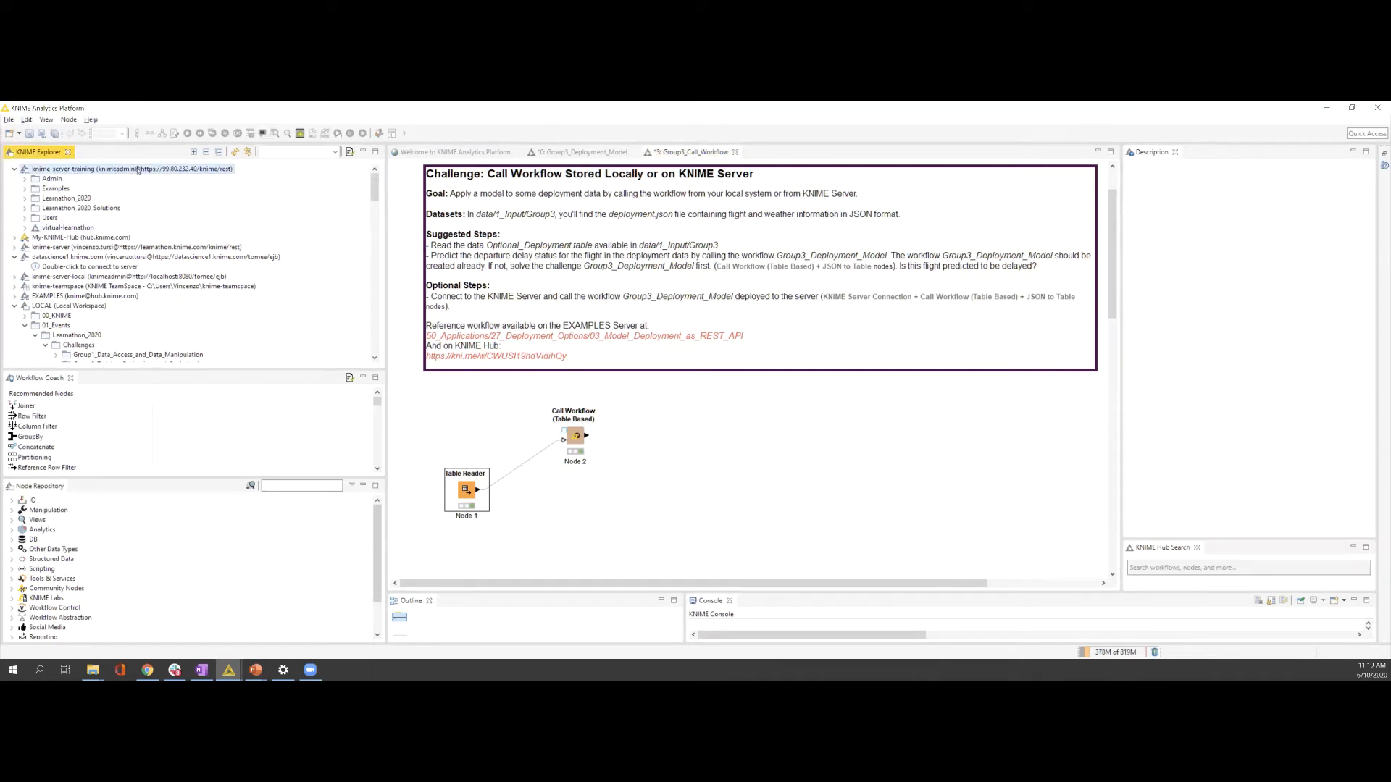
pyautogui.doubleClick(85, 208)
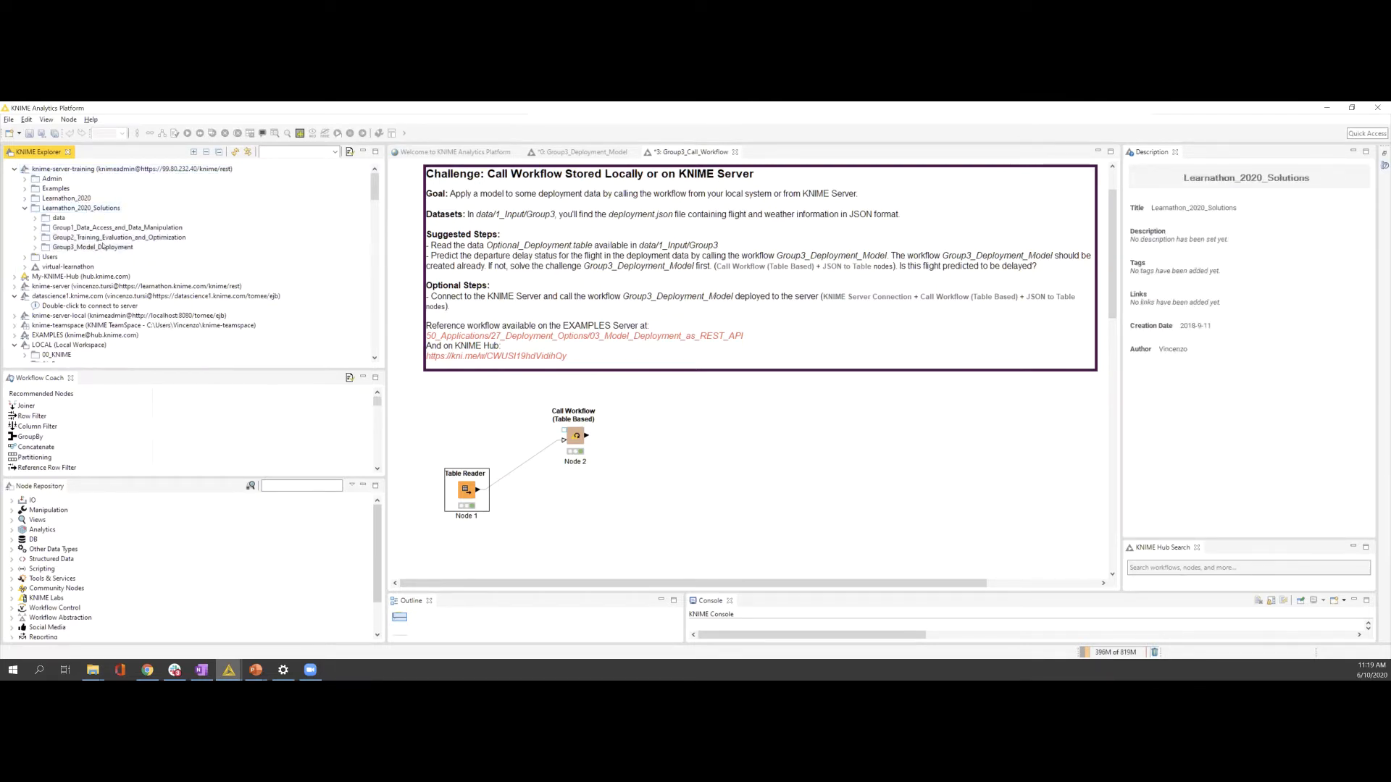
pyautogui.doubleClick(102, 247)
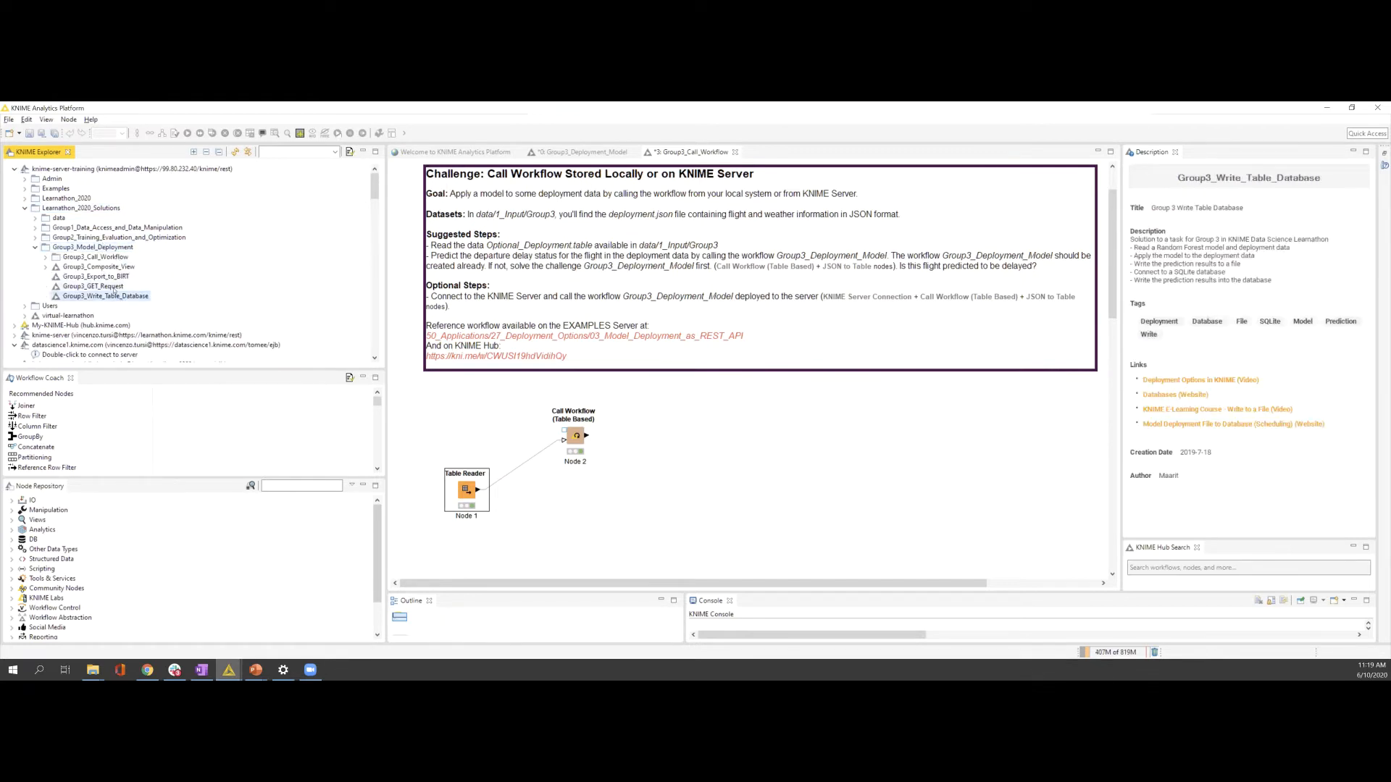
pyautogui.doubleClick(107, 258)
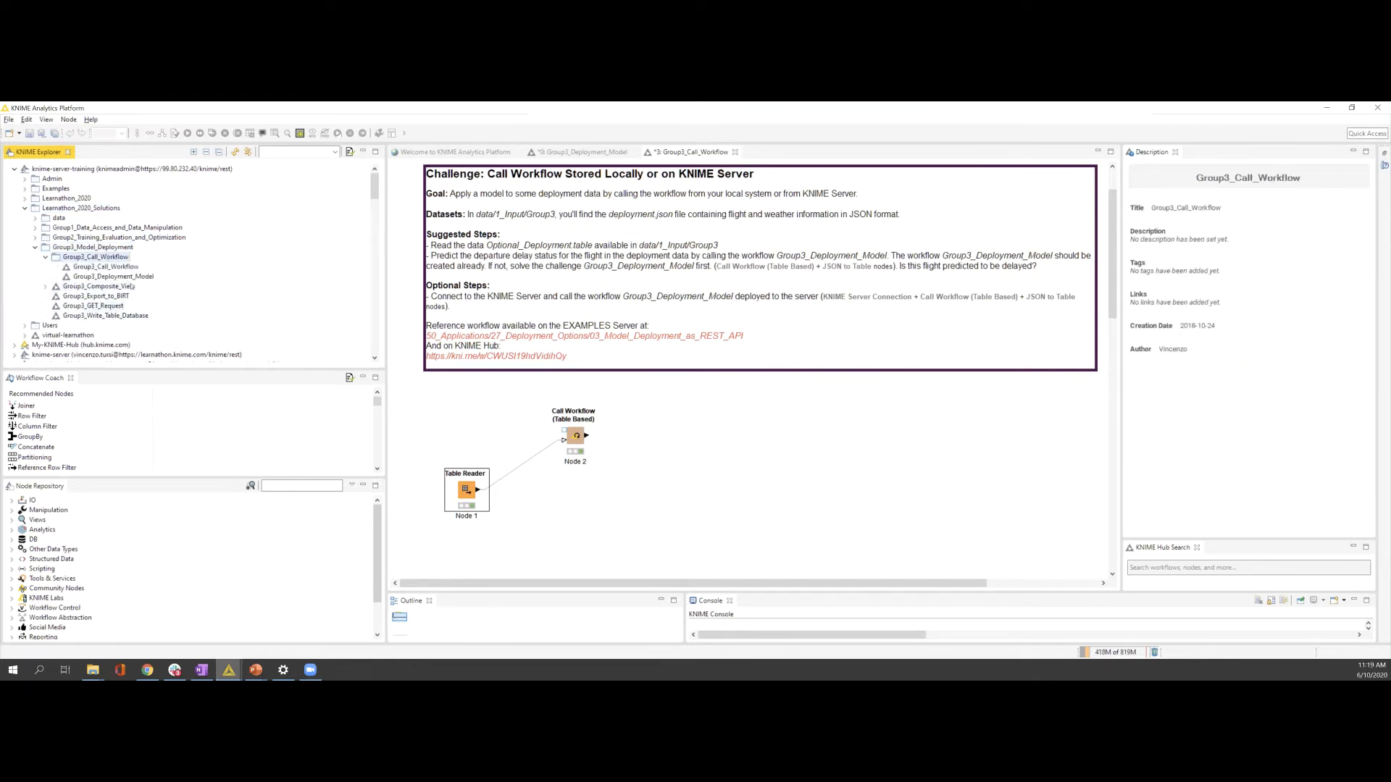
pyautogui.click(112, 276)
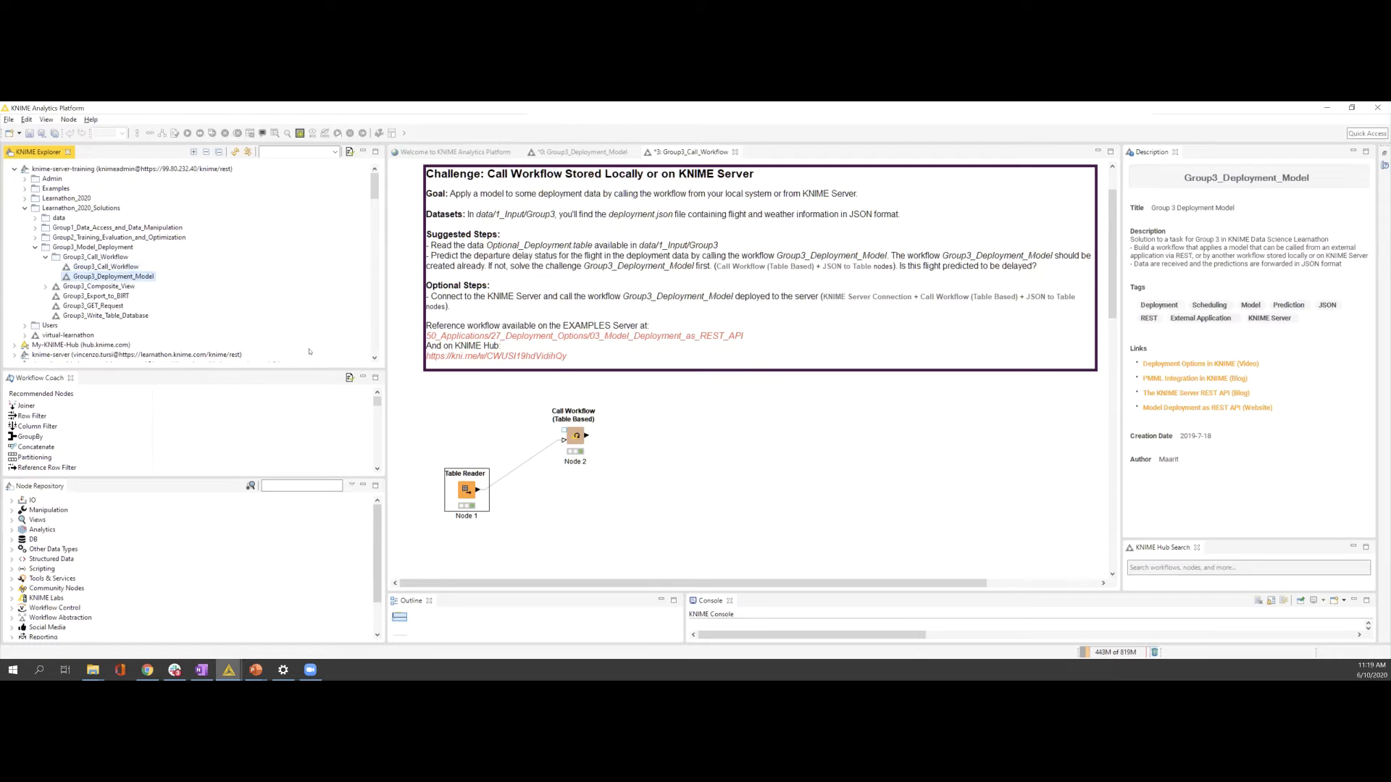
# Step: Search the node repository for "knime server" and add a KNIME Server Connection node above the Table Reader
pyautogui.click(302, 485)
pyautogui.write('k')
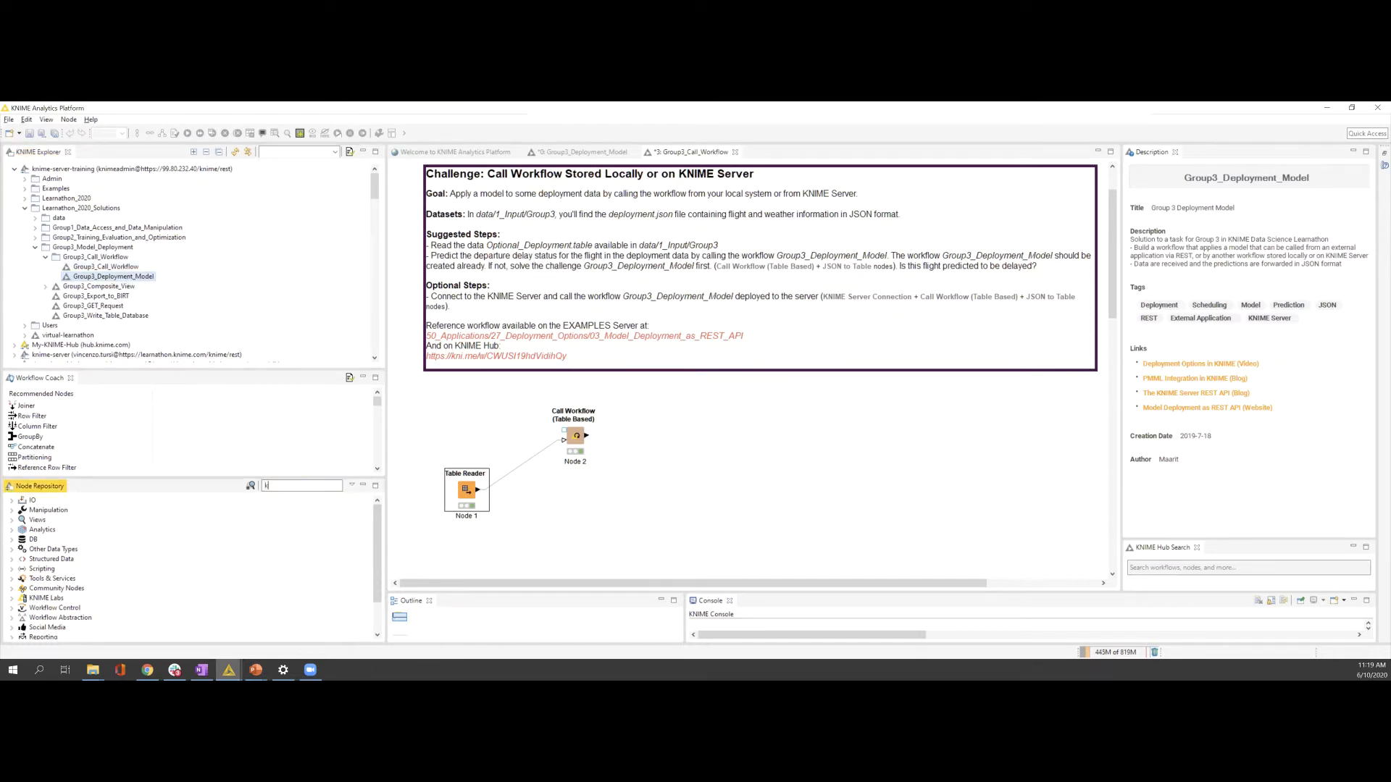
pyautogui.write('nime server')
pyautogui.moveTo(129, 542); pyautogui.dragTo(470, 427)
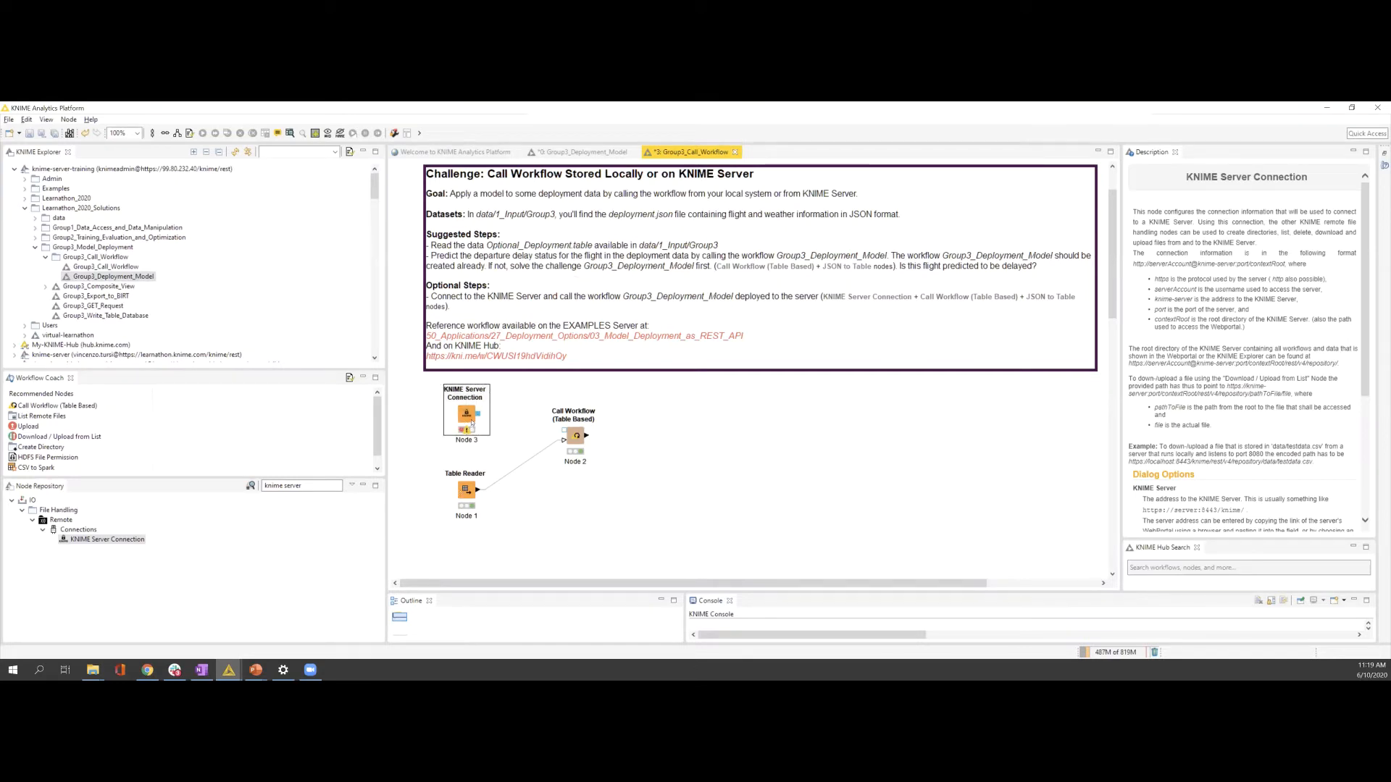
# Step: Look up the server address in the knime-server-training mount point settings, leaving its mount ID as it is
pyautogui.doubleClick(467, 417)
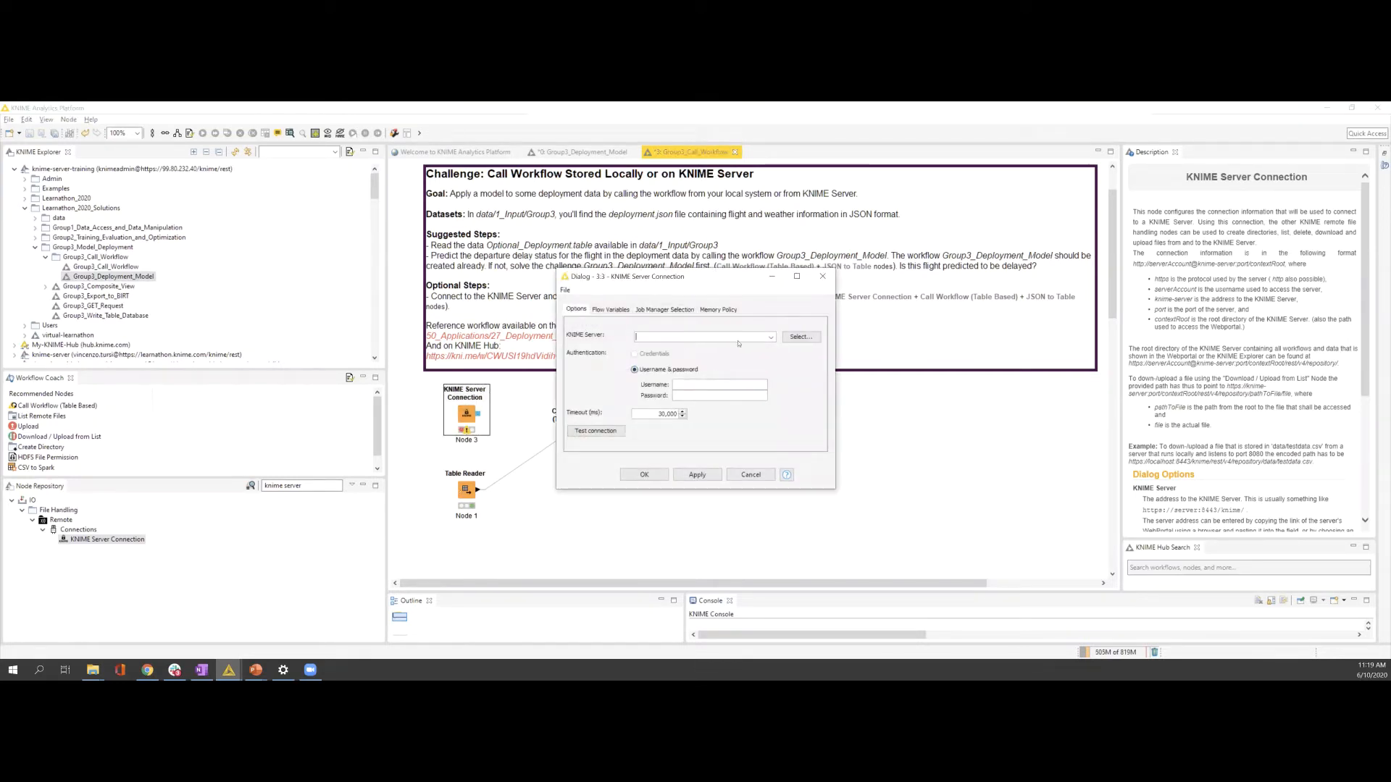
pyautogui.click(822, 276)
pyautogui.click(168, 170)
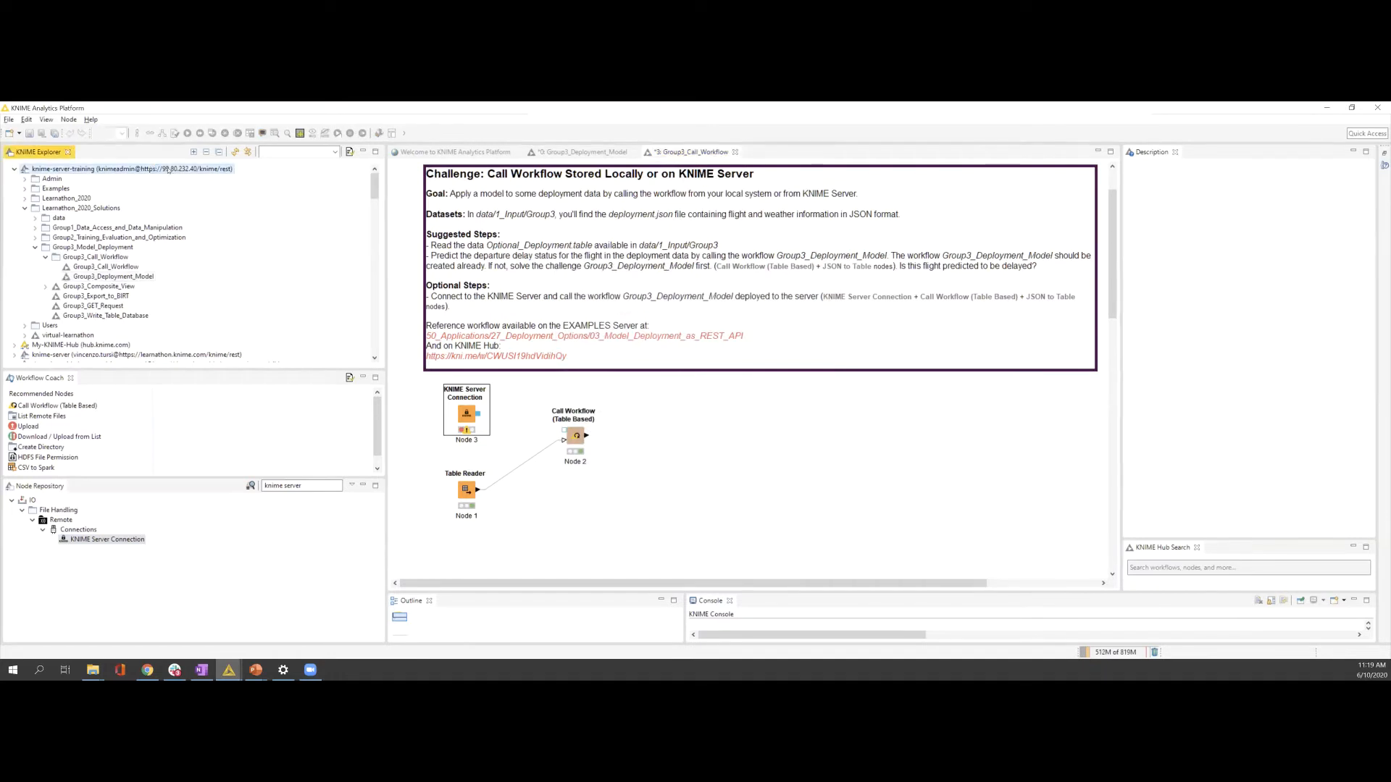
pyautogui.click(350, 152)
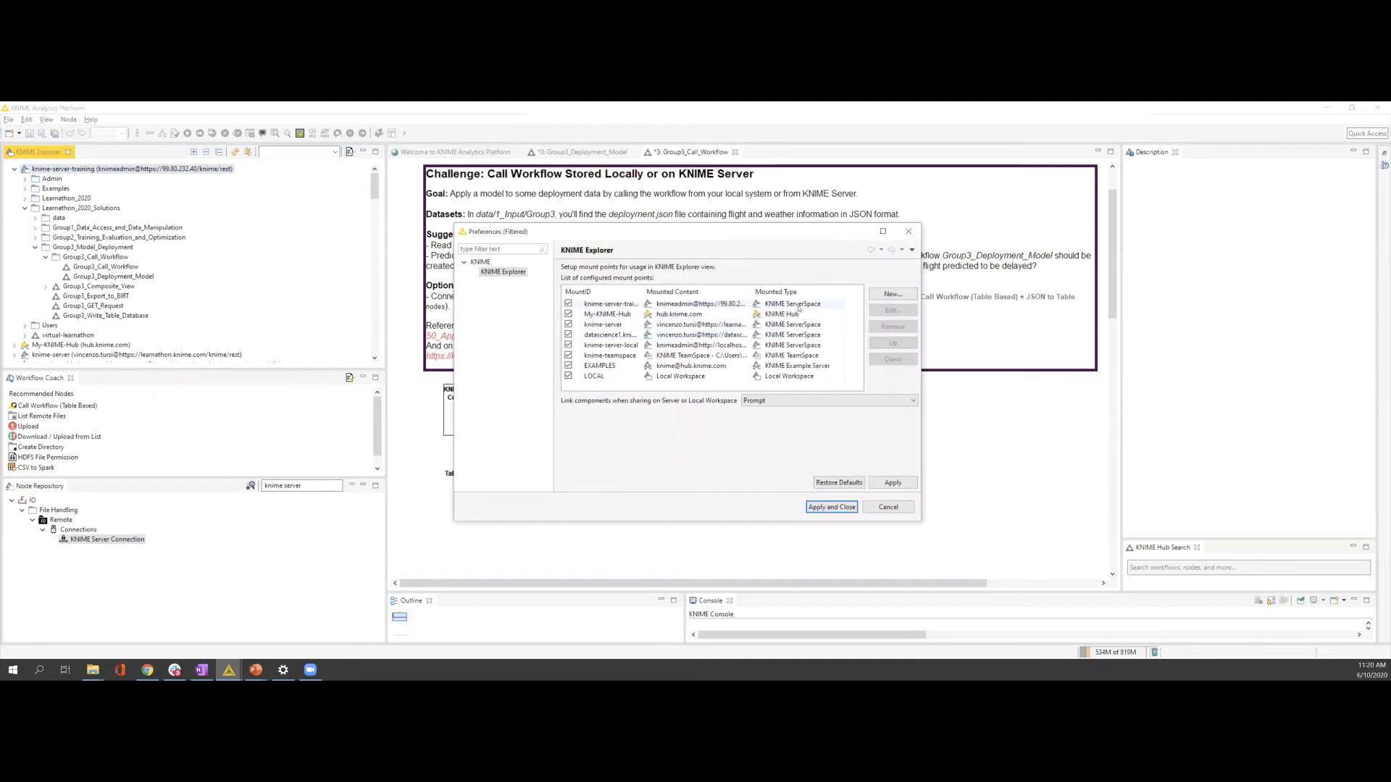
pyautogui.doubleClick(798, 304)
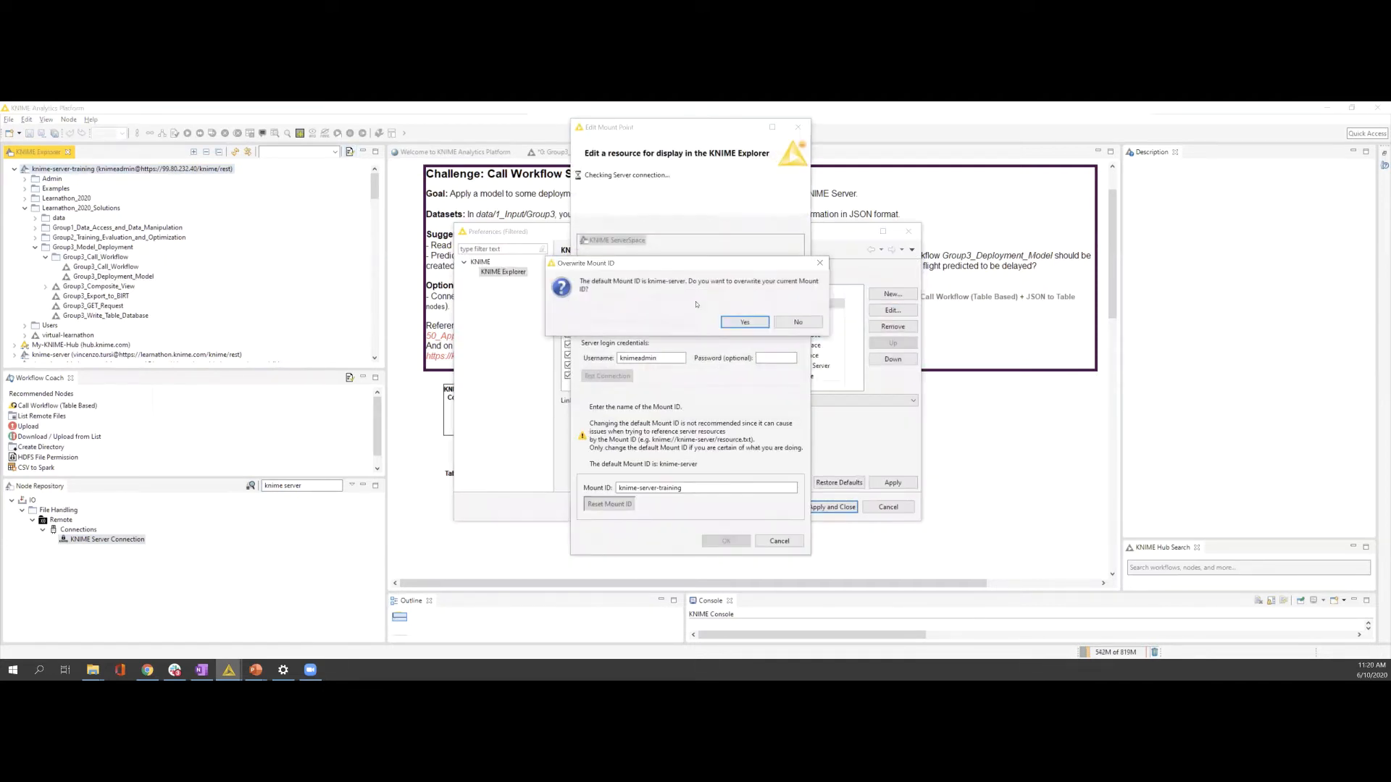
pyautogui.click(798, 322)
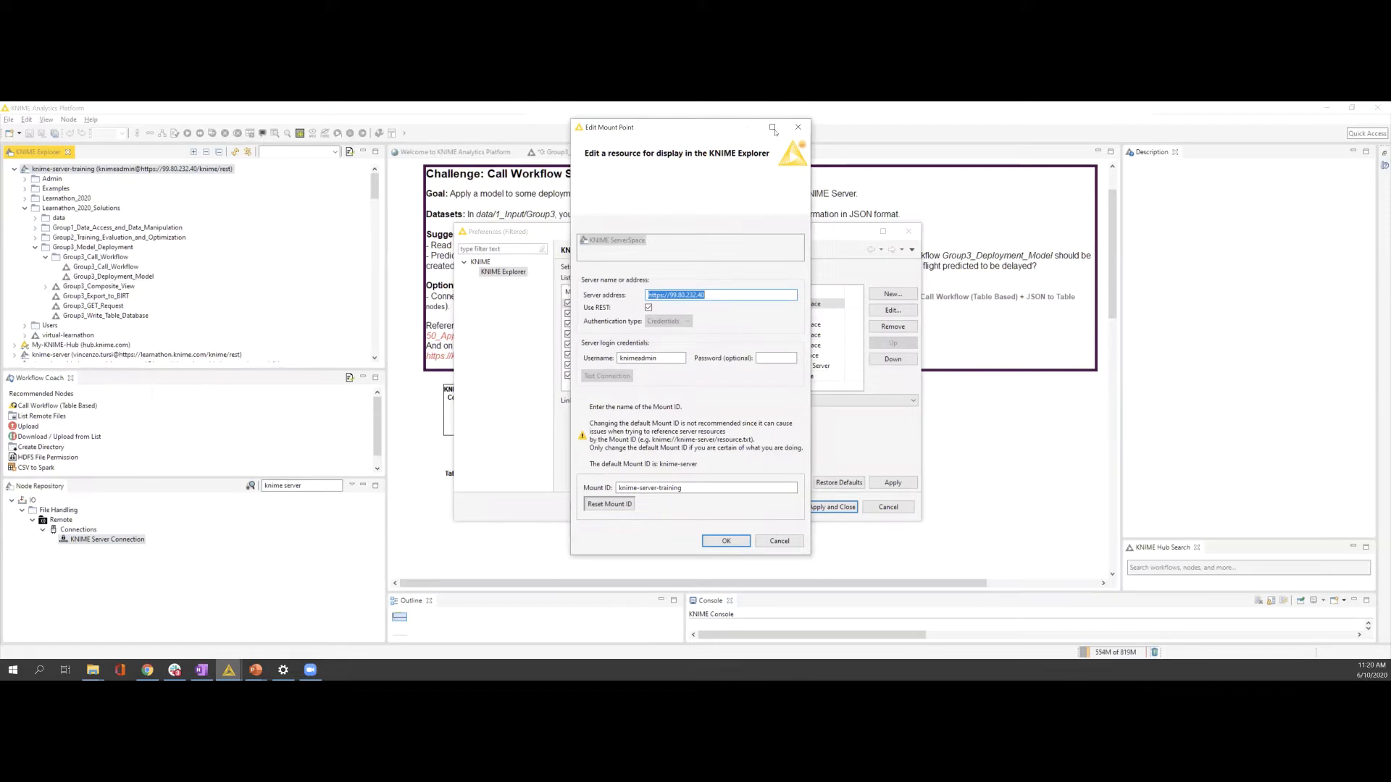
pyautogui.click(798, 128)
pyautogui.click(909, 231)
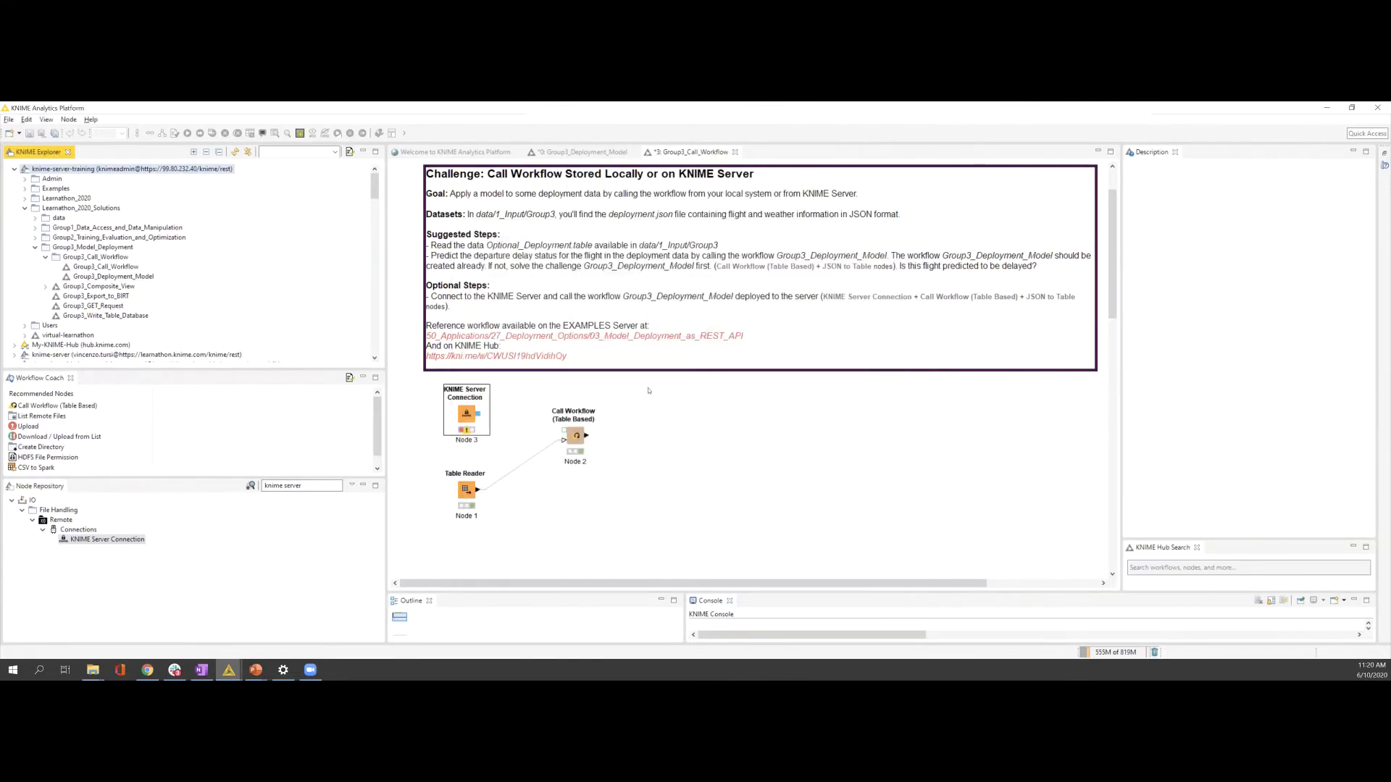
pyautogui.doubleClick(475, 419)
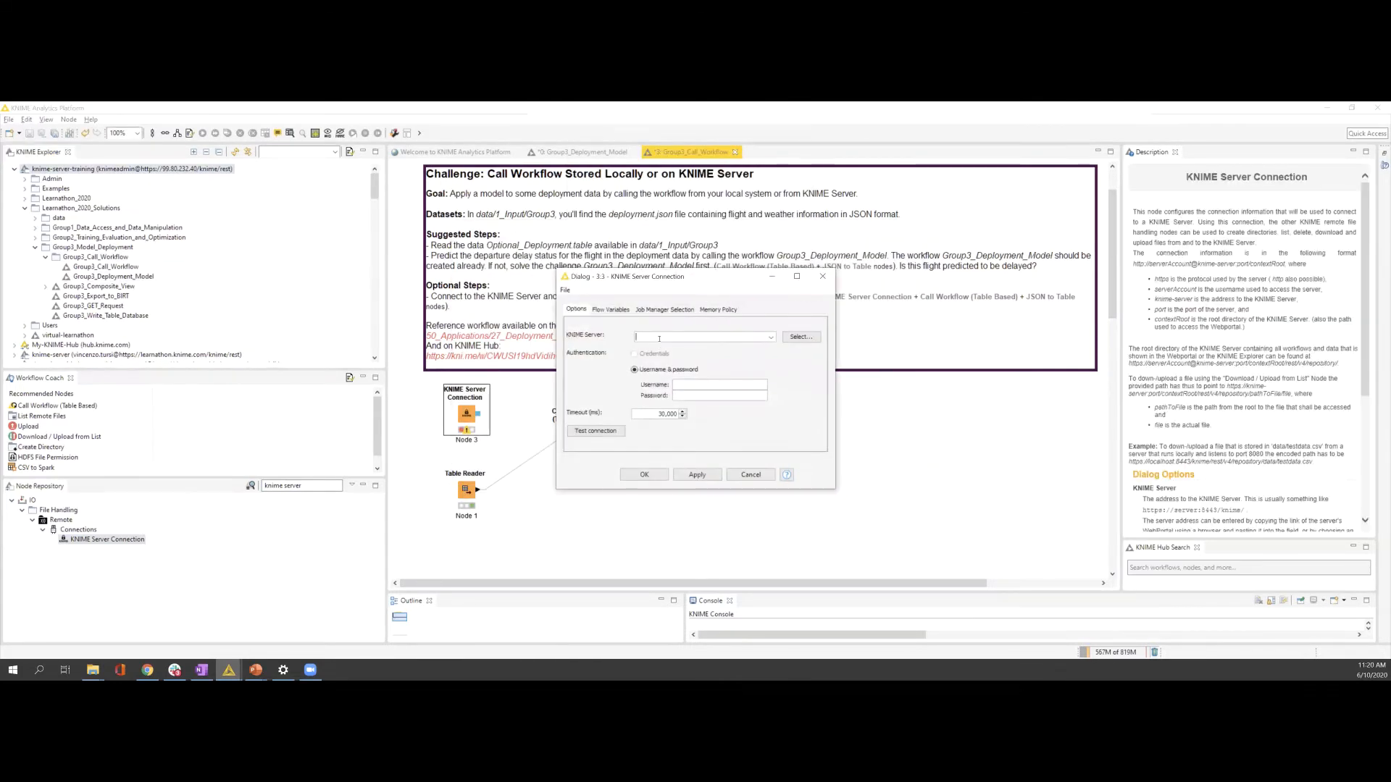
pyautogui.write('https://99.80.232.40')
pyautogui.write('knime')
pyautogui.press('Tab')
# Step: Enter the username knimeadmin and the account password for the KNIME Server Connection node and apply the settings
pyautogui.click(147, 670)
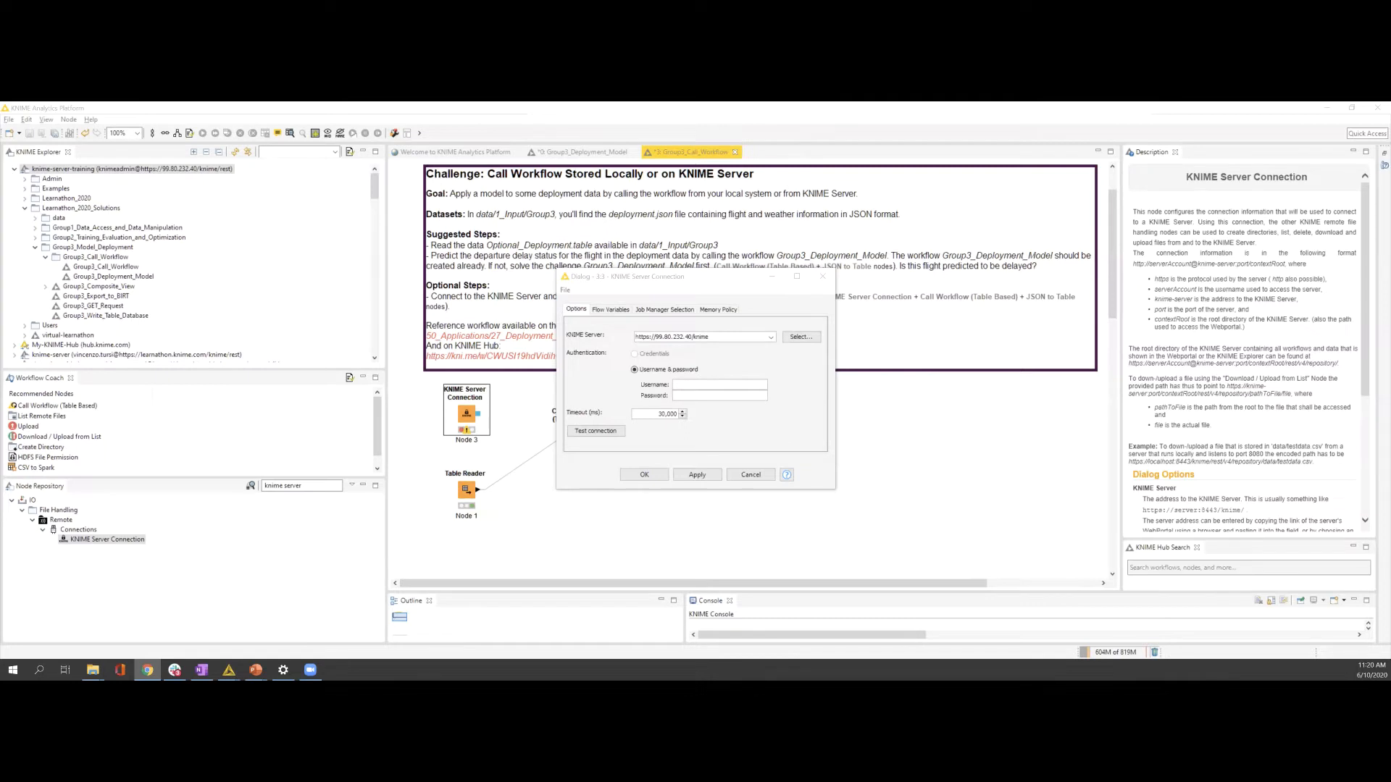
pyautogui.hotkey('alt', 'Tab')
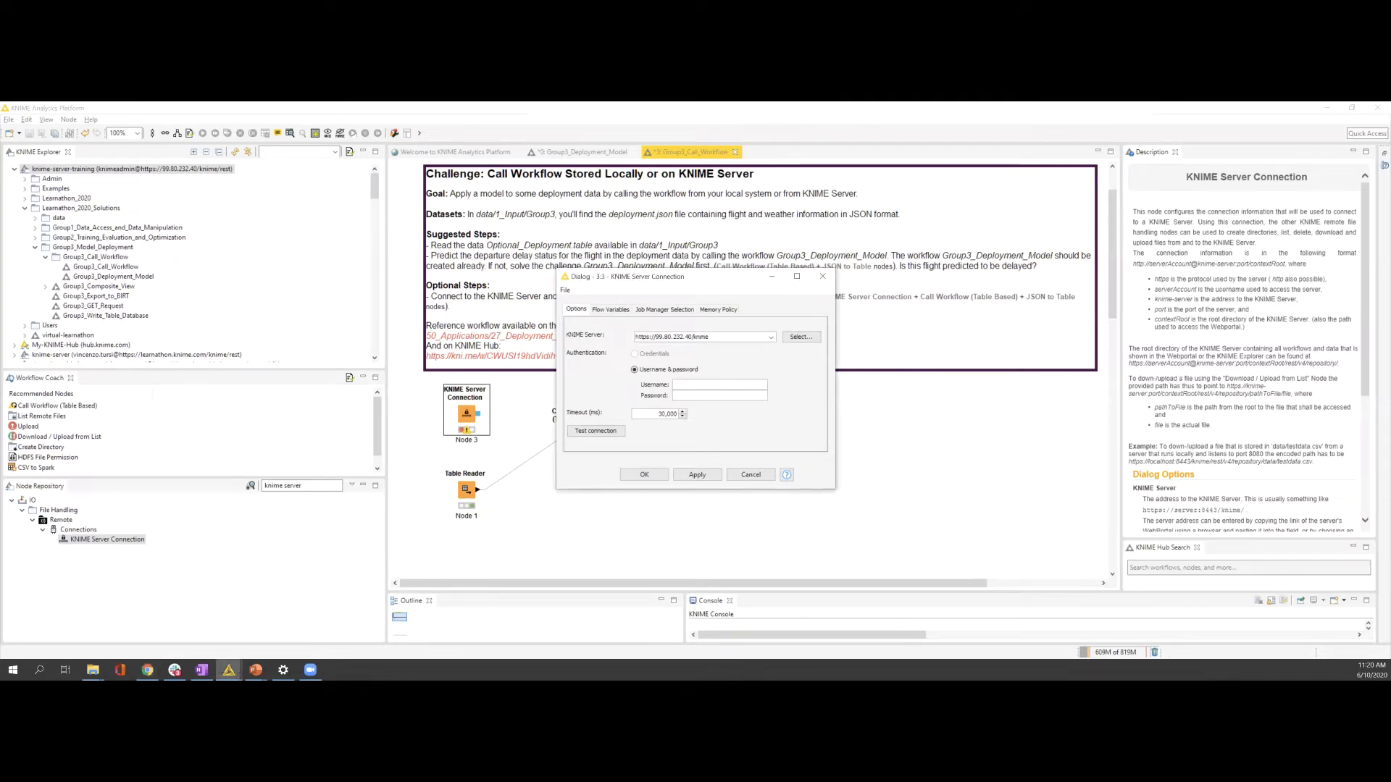
pyautogui.click(721, 391)
pyautogui.click(723, 384)
pyautogui.write('knimeadmin')
pyautogui.hotkey('ctrl', 'v')
pyautogui.click(644, 475)
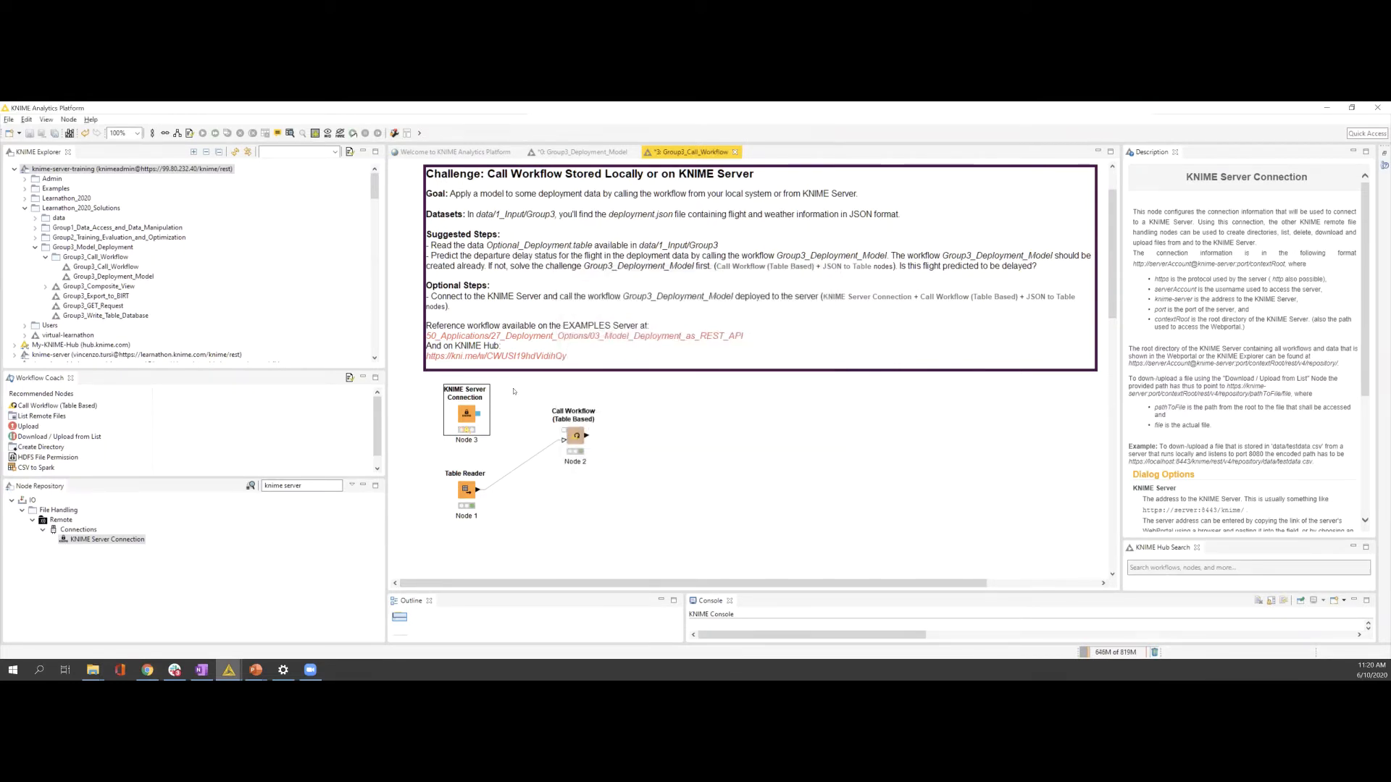
# Step: Execute the KNIME Server Connection node and connect its output to the Call Workflow (Table Based) node
pyautogui.rightClick(466, 419)
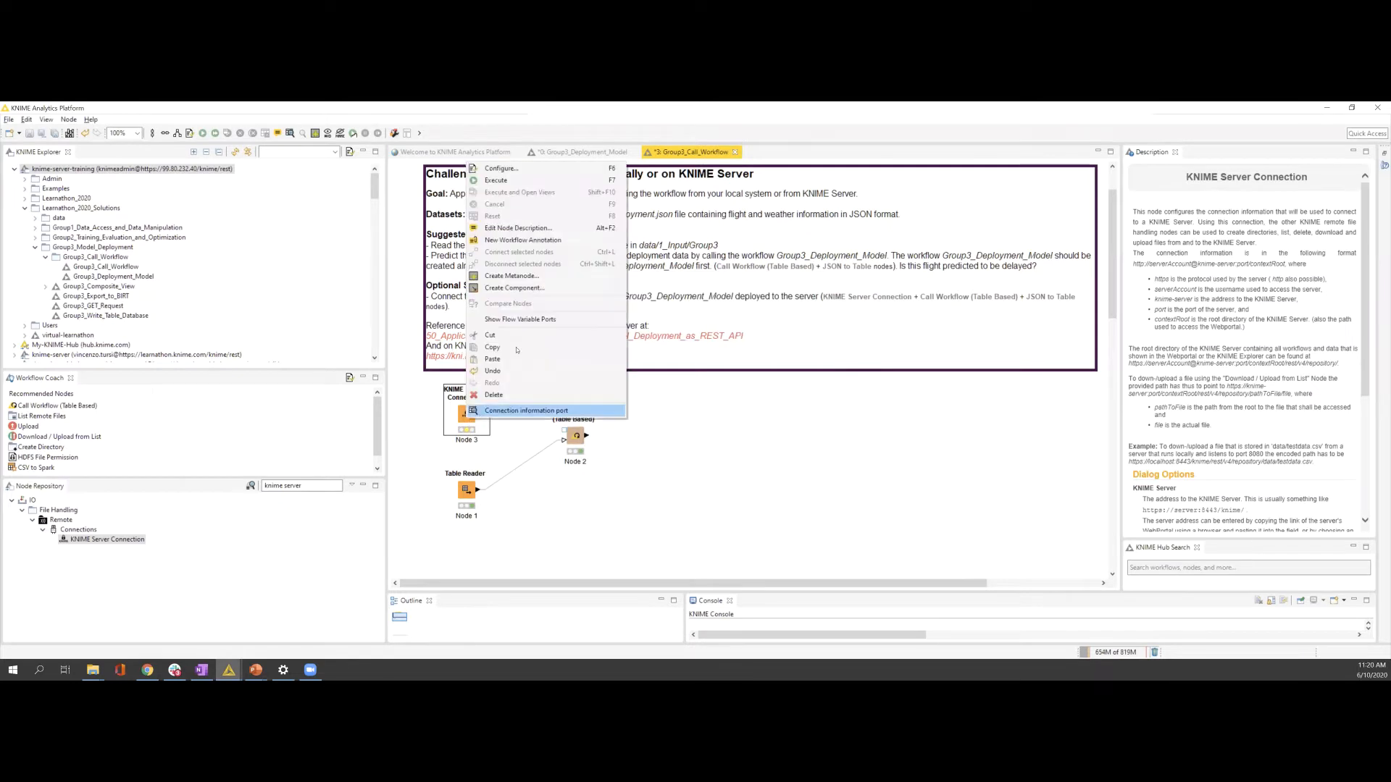
pyautogui.click(532, 180)
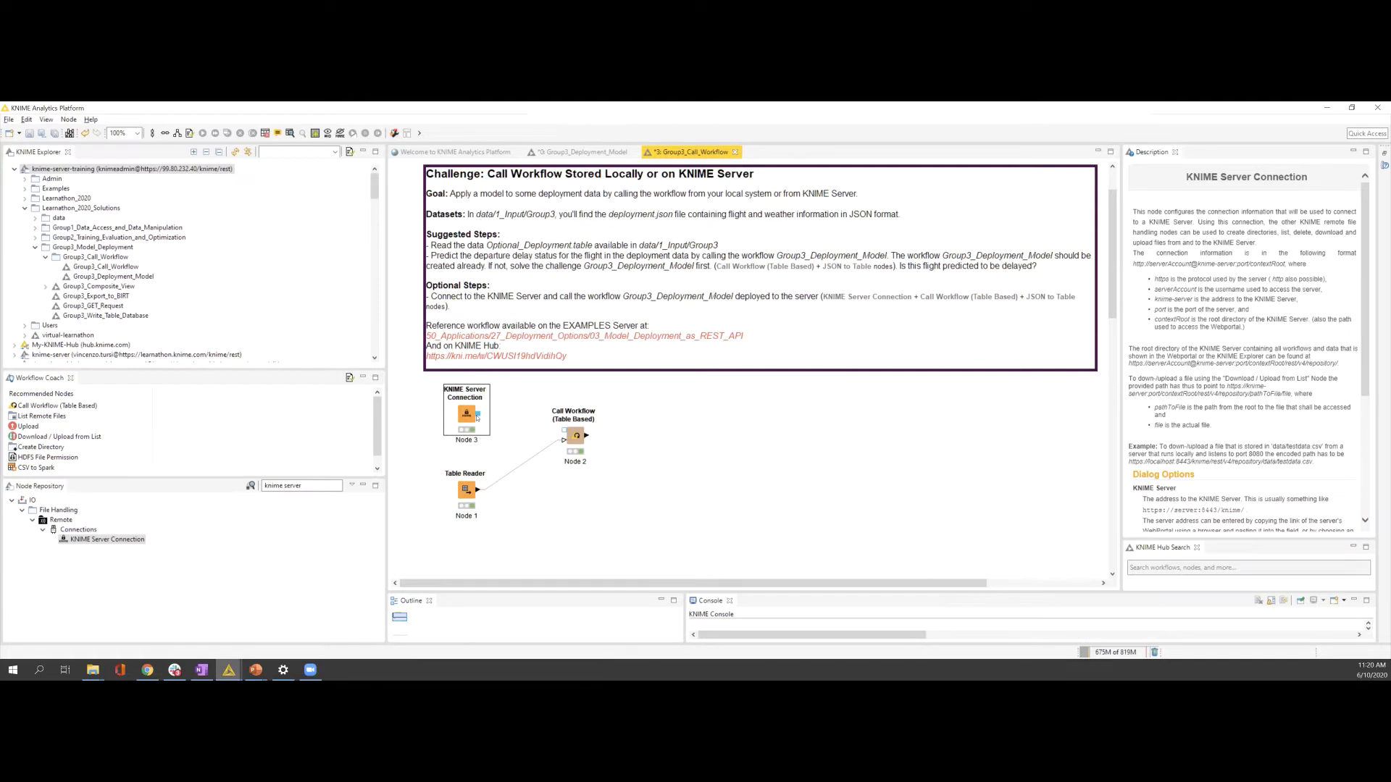
pyautogui.moveTo(478, 419)
pyautogui.moveTo(477, 416); pyautogui.dragTo(577, 436)
# Step: Set the Call Workflow (Table Based) node's workflow path to the server's Group3_Deployment_Model in Learnathon_2020_Solutions
pyautogui.doubleClick(579, 439)
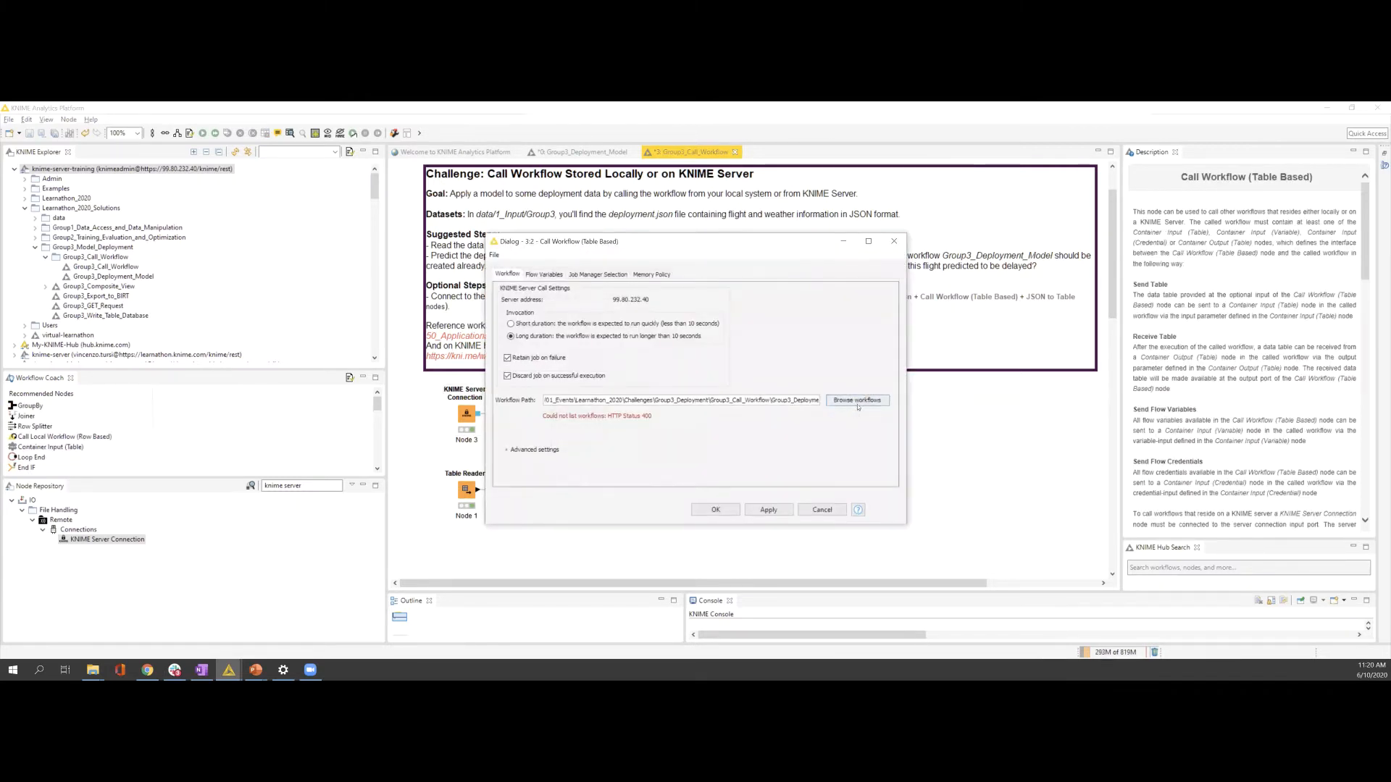
pyautogui.click(858, 401)
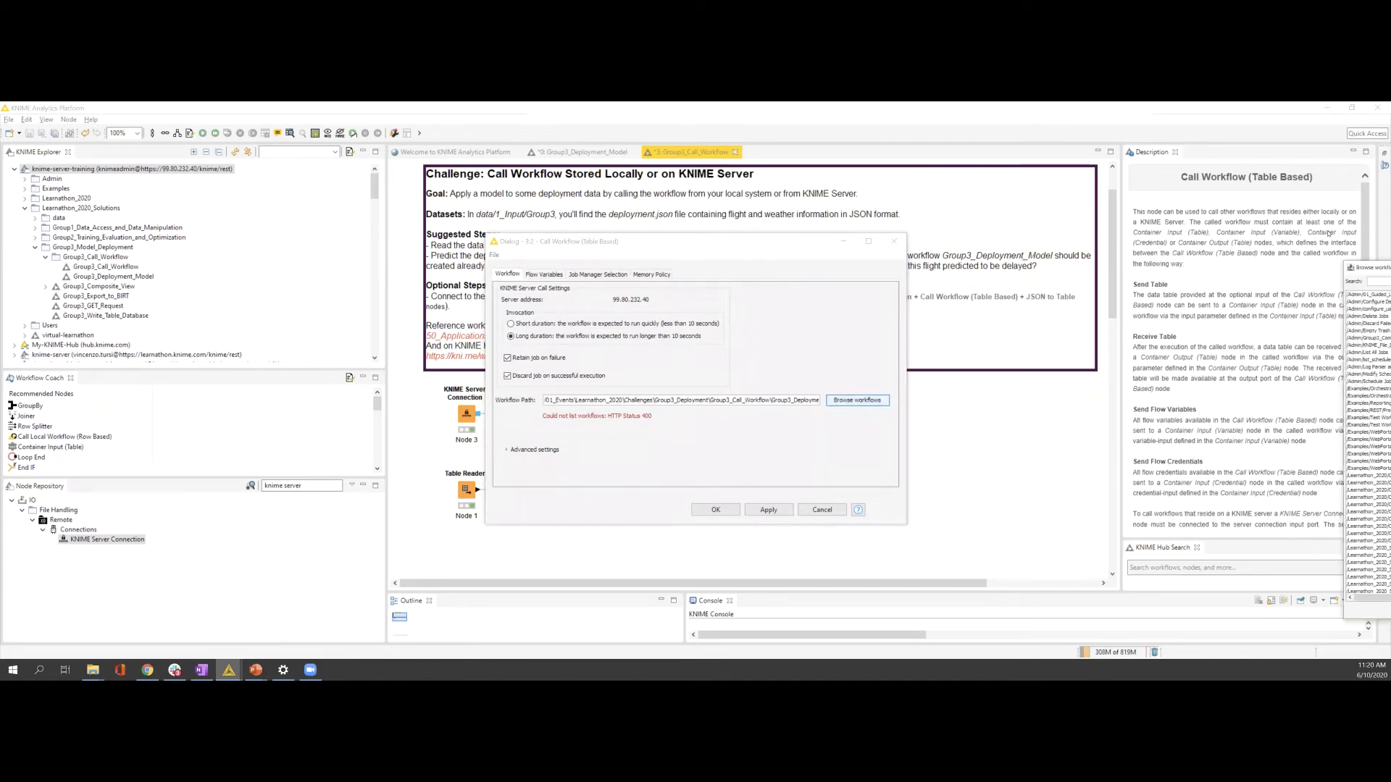
pyautogui.scroll(-1, 813, 476)
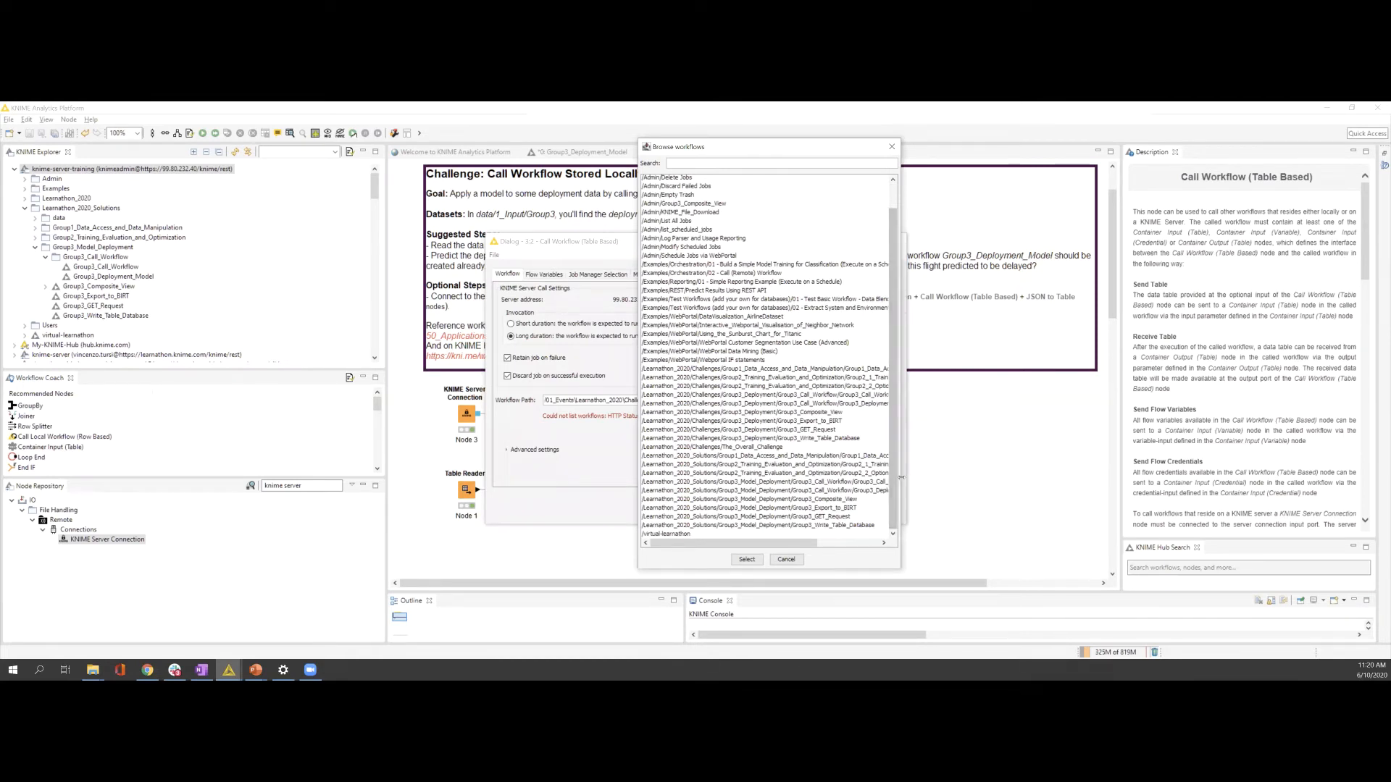
pyautogui.moveTo(900, 477); pyautogui.dragTo(1065, 477)
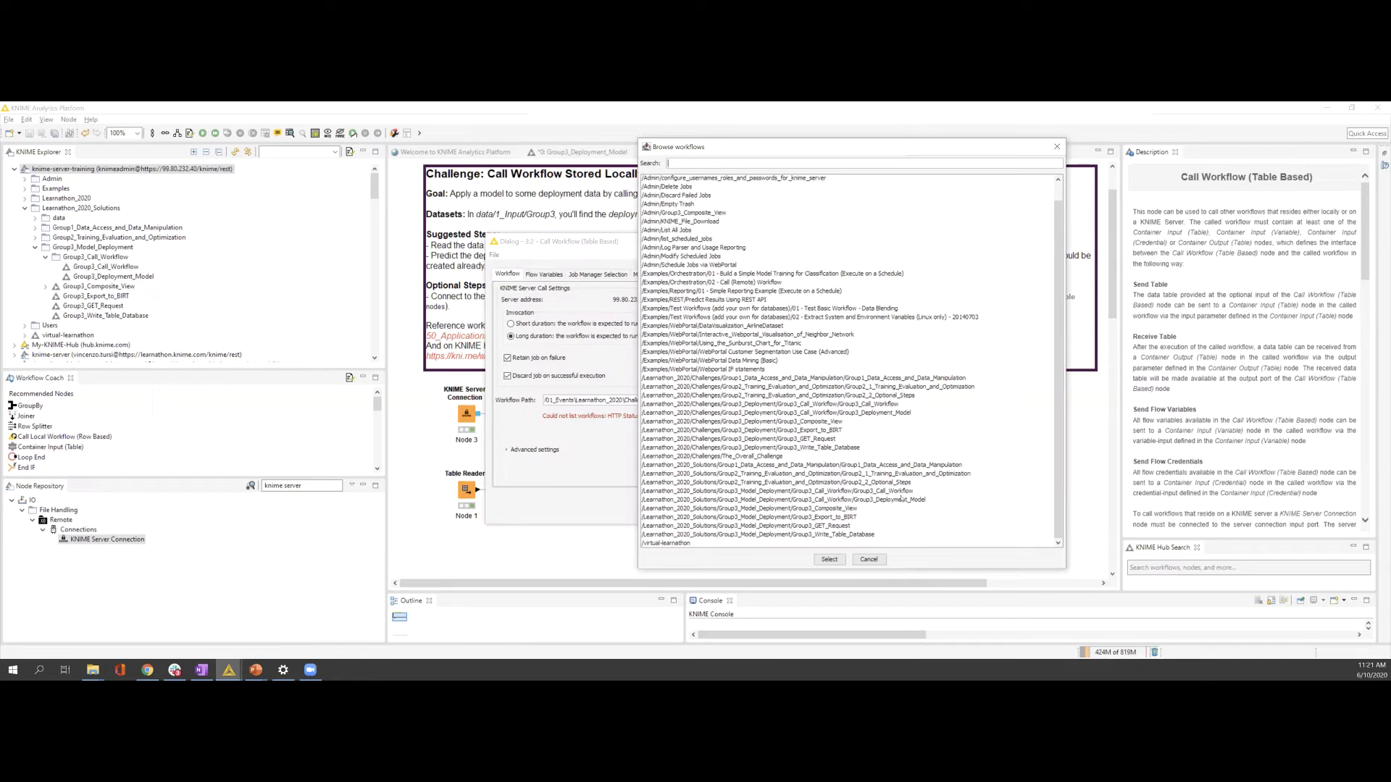
pyautogui.click(902, 501)
pyautogui.click(828, 560)
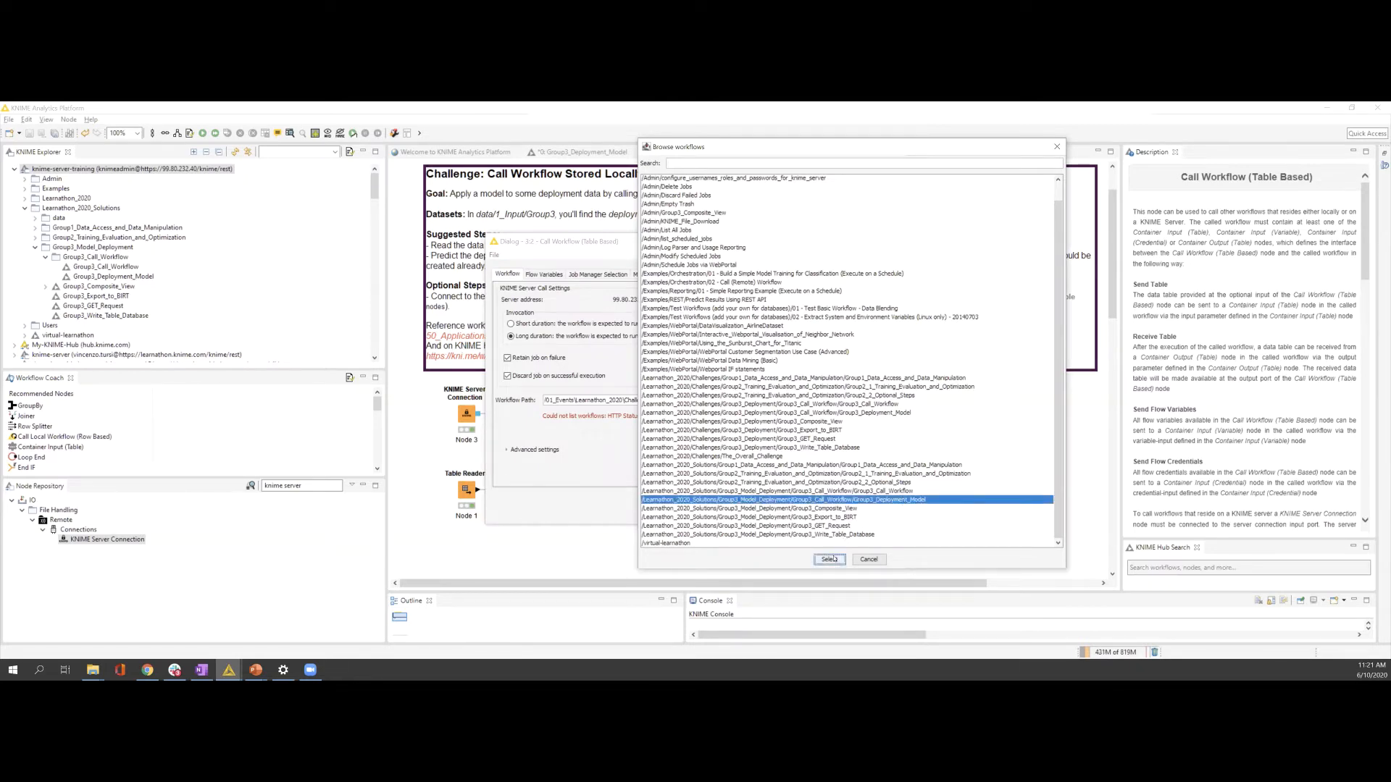
pyautogui.click(715, 510)
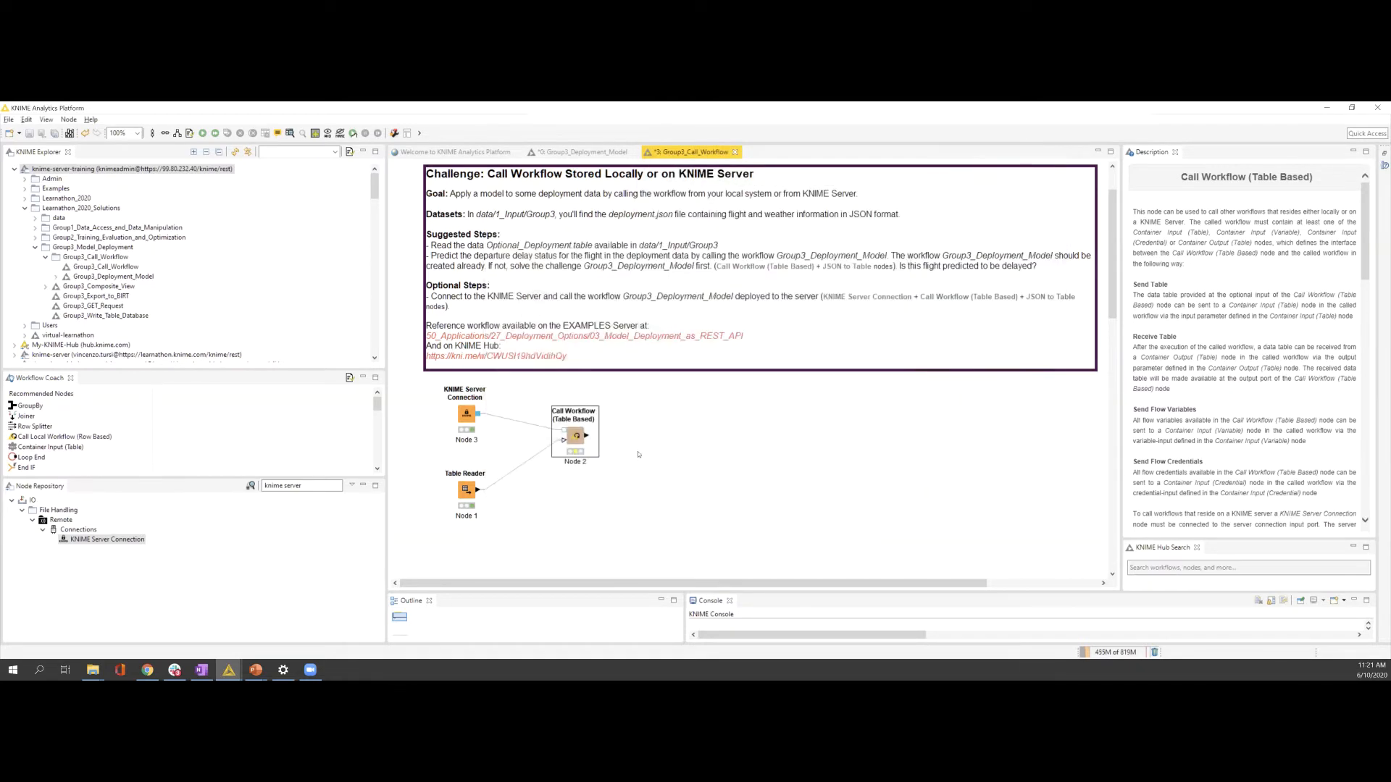
# Step: Execute the Call Workflow (Table Based) node and review the departure delay prediction in its JSON output
pyautogui.rightClick(576, 438)
pyautogui.click(602, 200)
pyautogui.rightClick(581, 451)
pyautogui.click(603, 424)
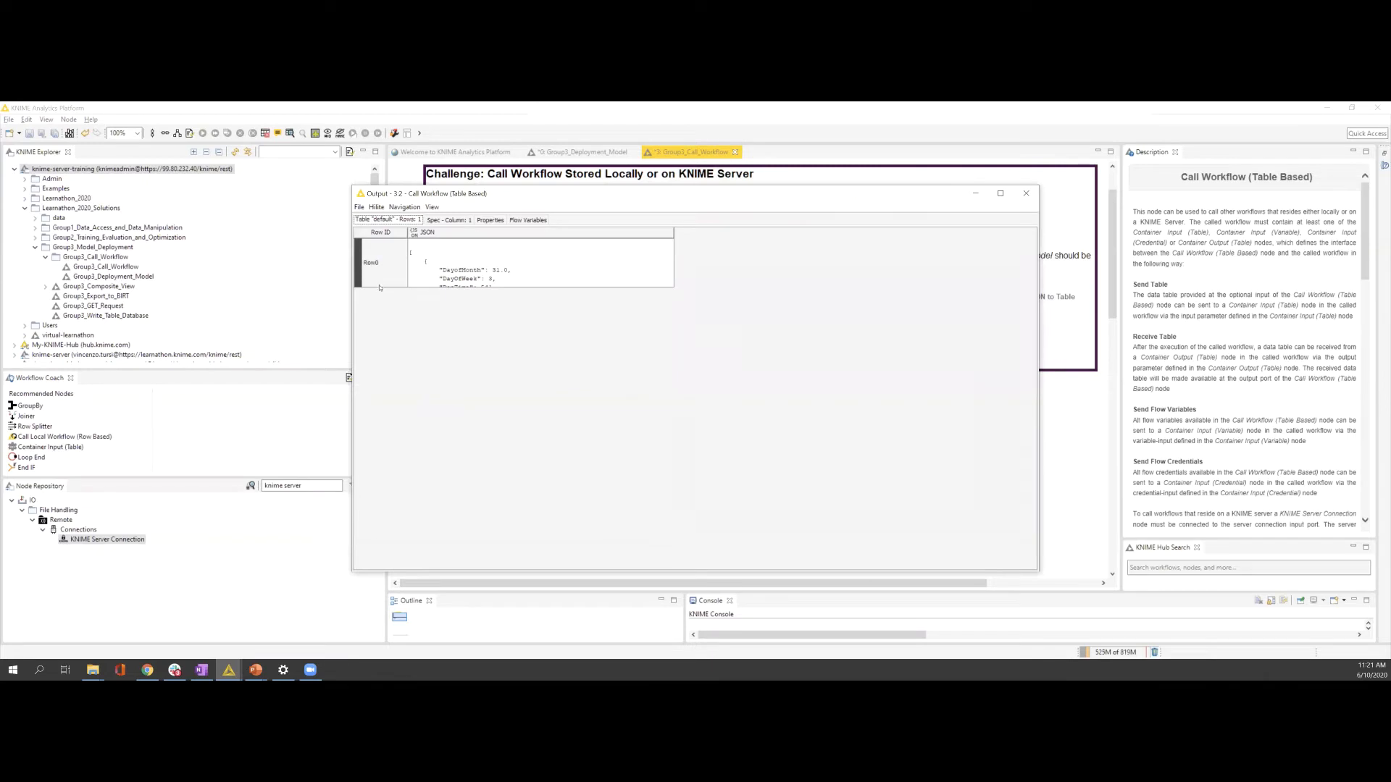
pyautogui.moveTo(379, 287); pyautogui.dragTo(467, 613)
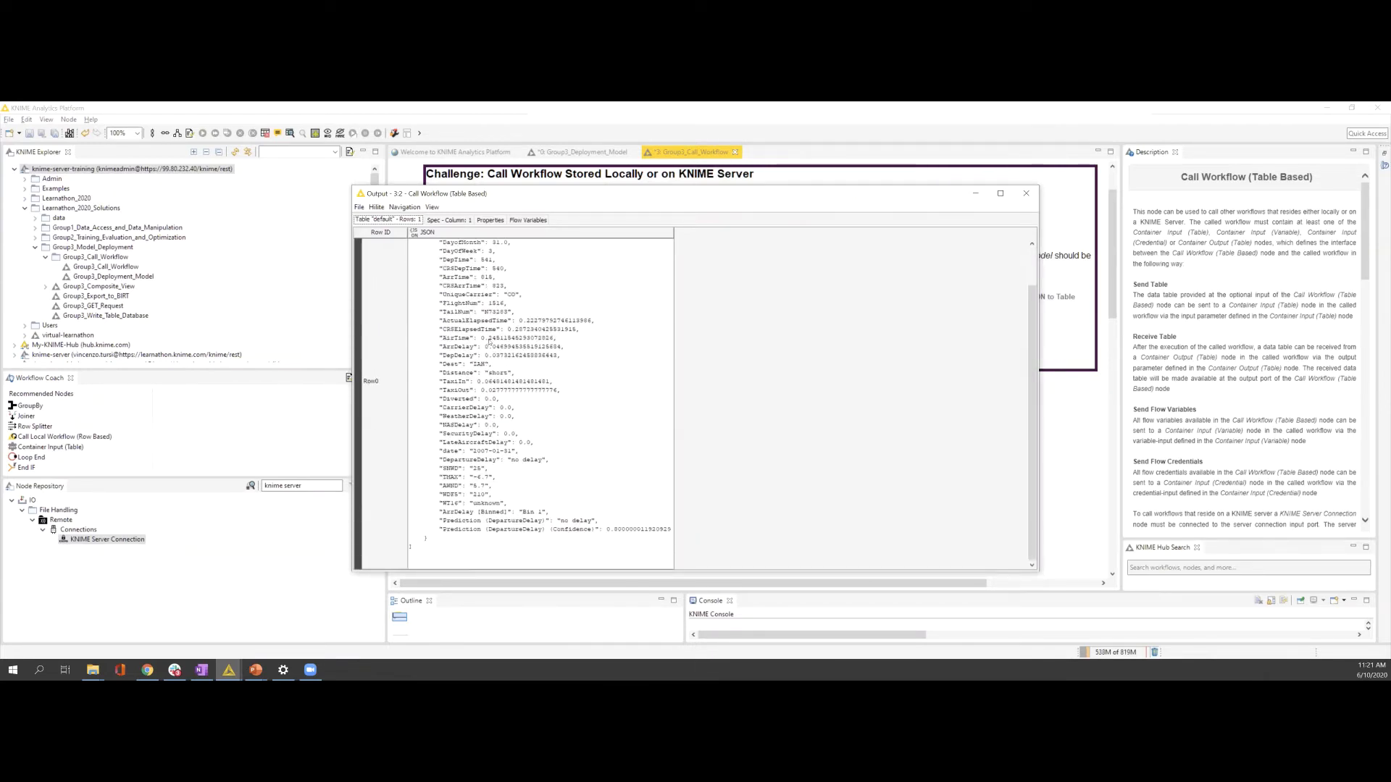
pyautogui.scroll(-2, 587, 452)
pyautogui.click(1026, 193)
# Step: Search the node repository for "json to" and connect a JSON to Table node after the Call Workflow (Table Based) node
pyautogui.click(231, 482)
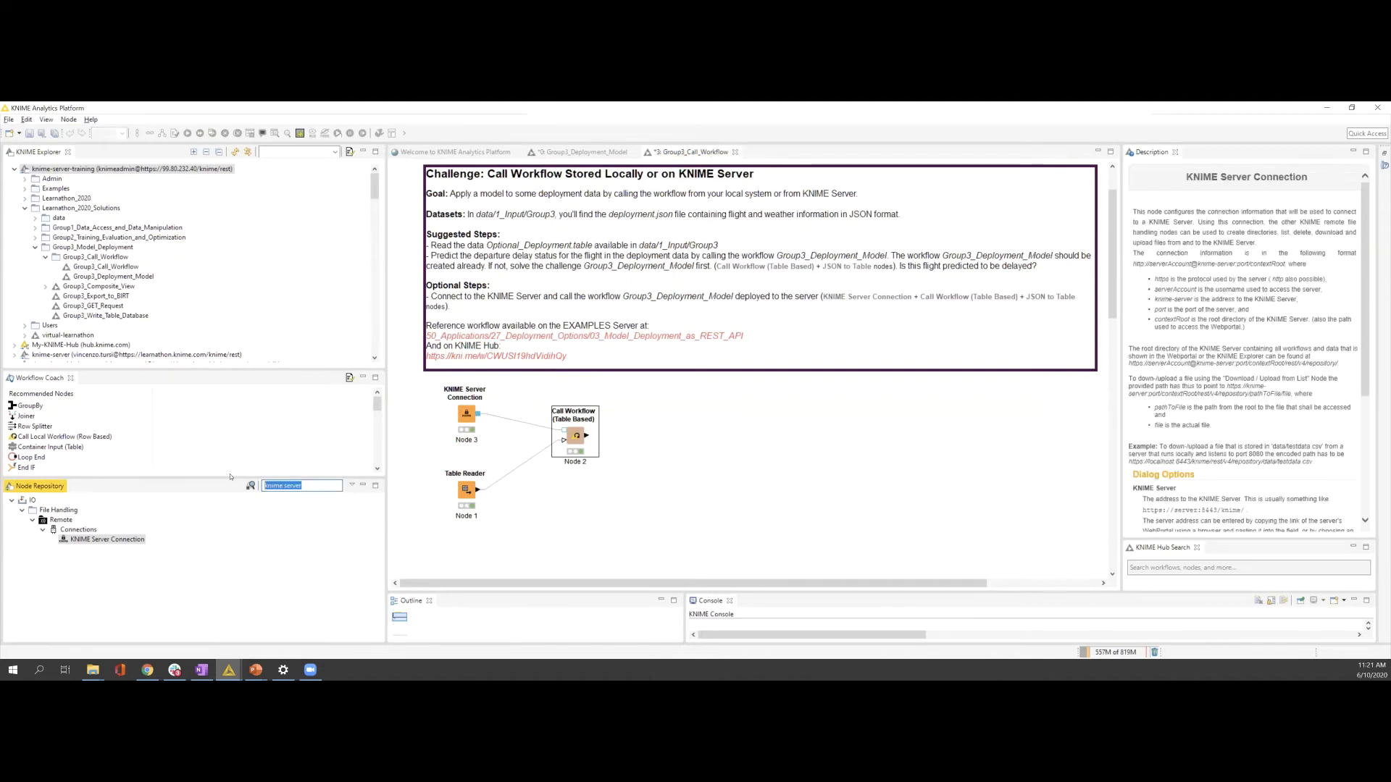
pyautogui.write('json ')
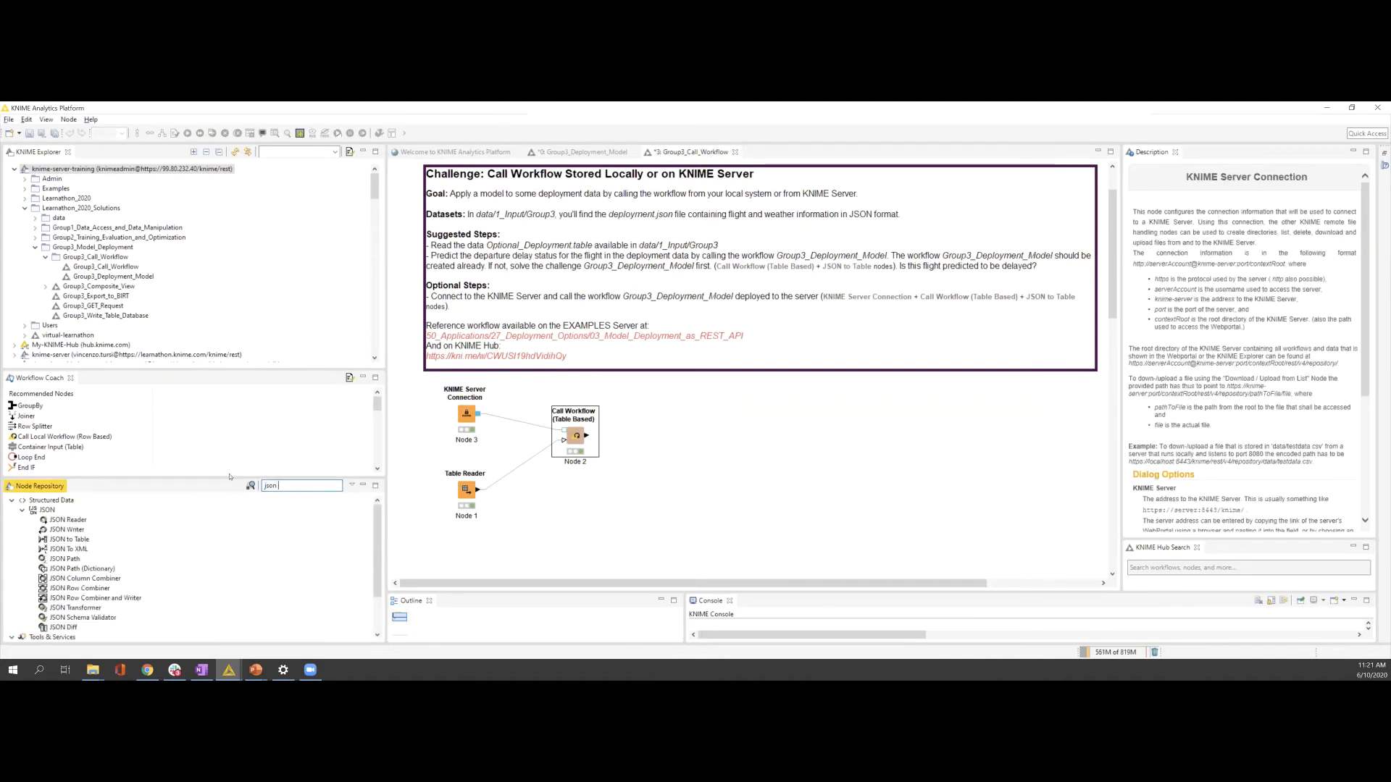
pyautogui.write('to')
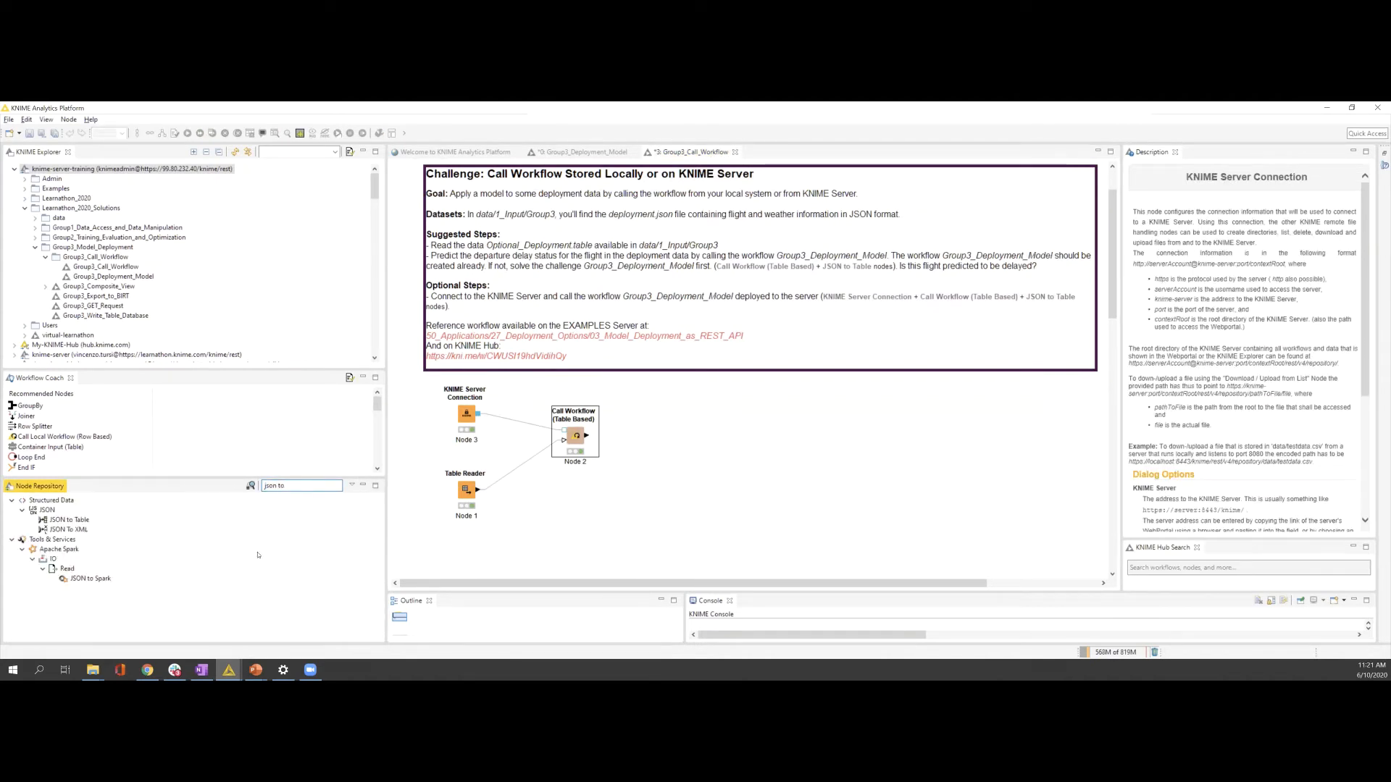
pyautogui.moveTo(69, 520); pyautogui.dragTo(672, 426)
# Step: Execute the JSON to Table node with its default settings and review the extracted values across to the prediction columns
pyautogui.doubleClick(663, 426)
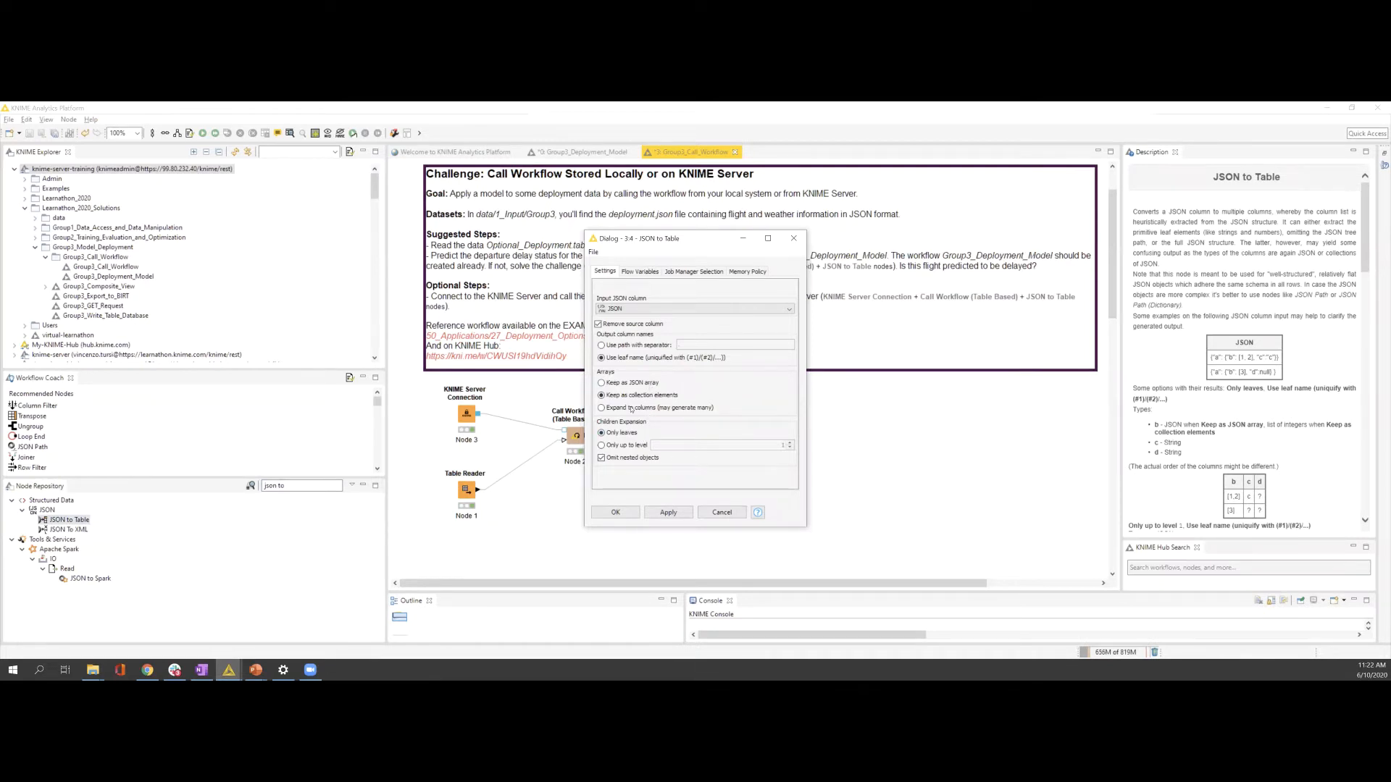
pyautogui.click(615, 512)
pyautogui.rightClick(662, 431)
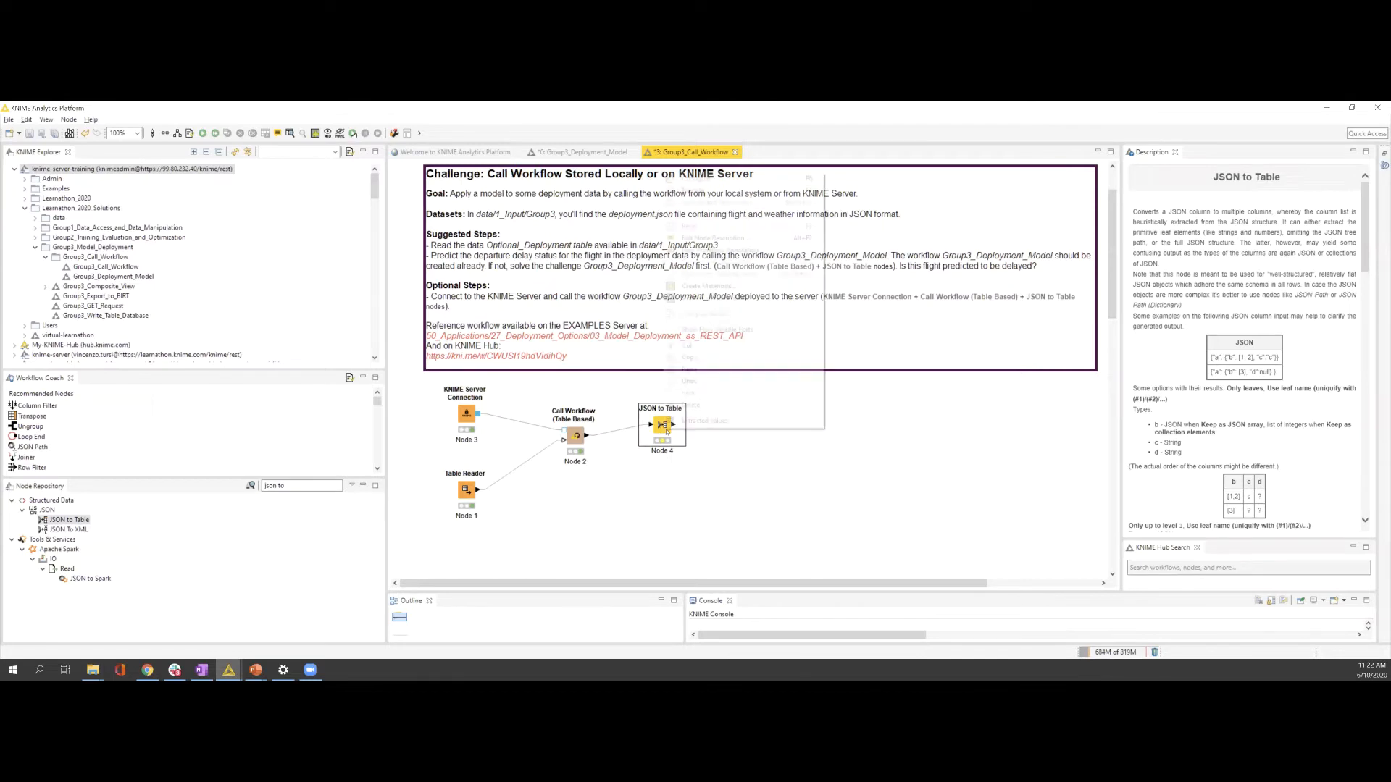
pyautogui.click(692, 192)
pyautogui.rightClick(662, 420)
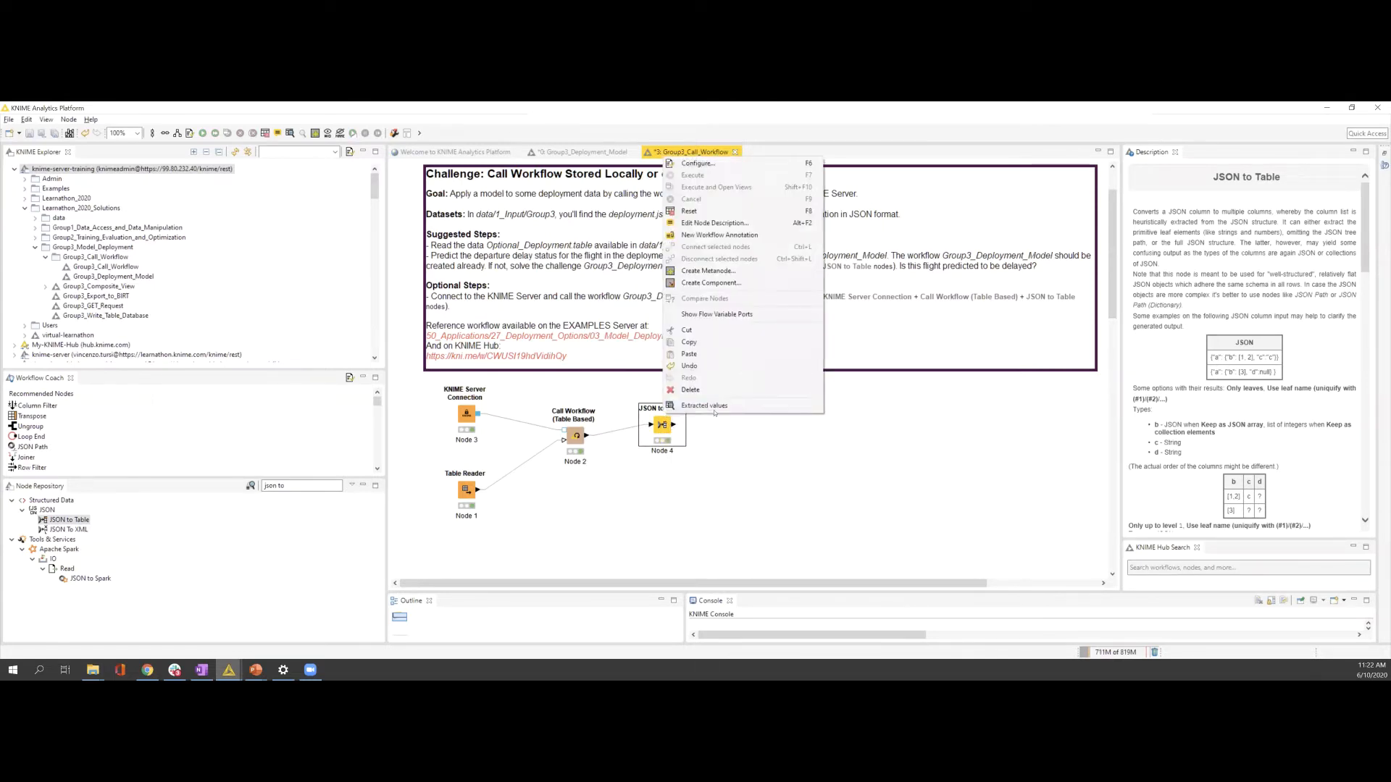
pyautogui.click(724, 406)
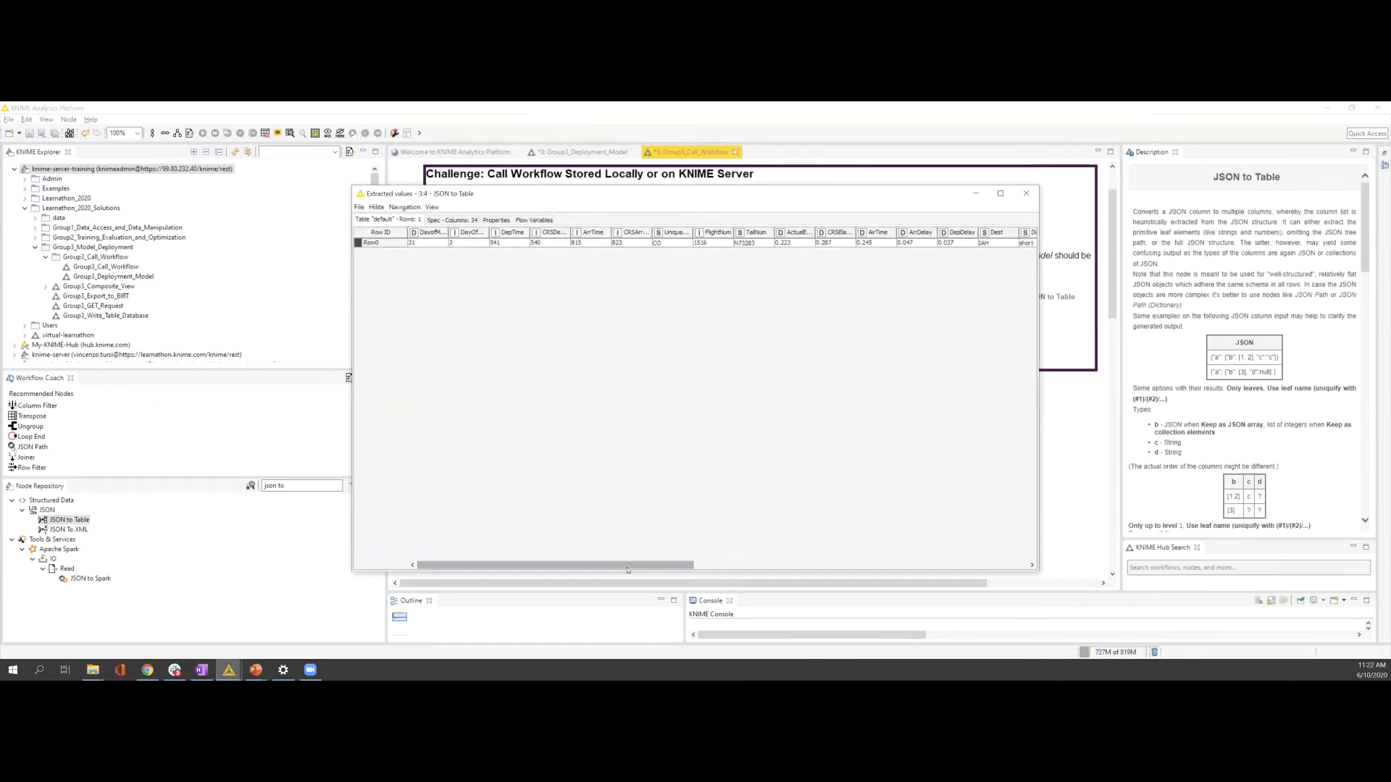
pyautogui.moveTo(627, 570); pyautogui.dragTo(1025, 519)
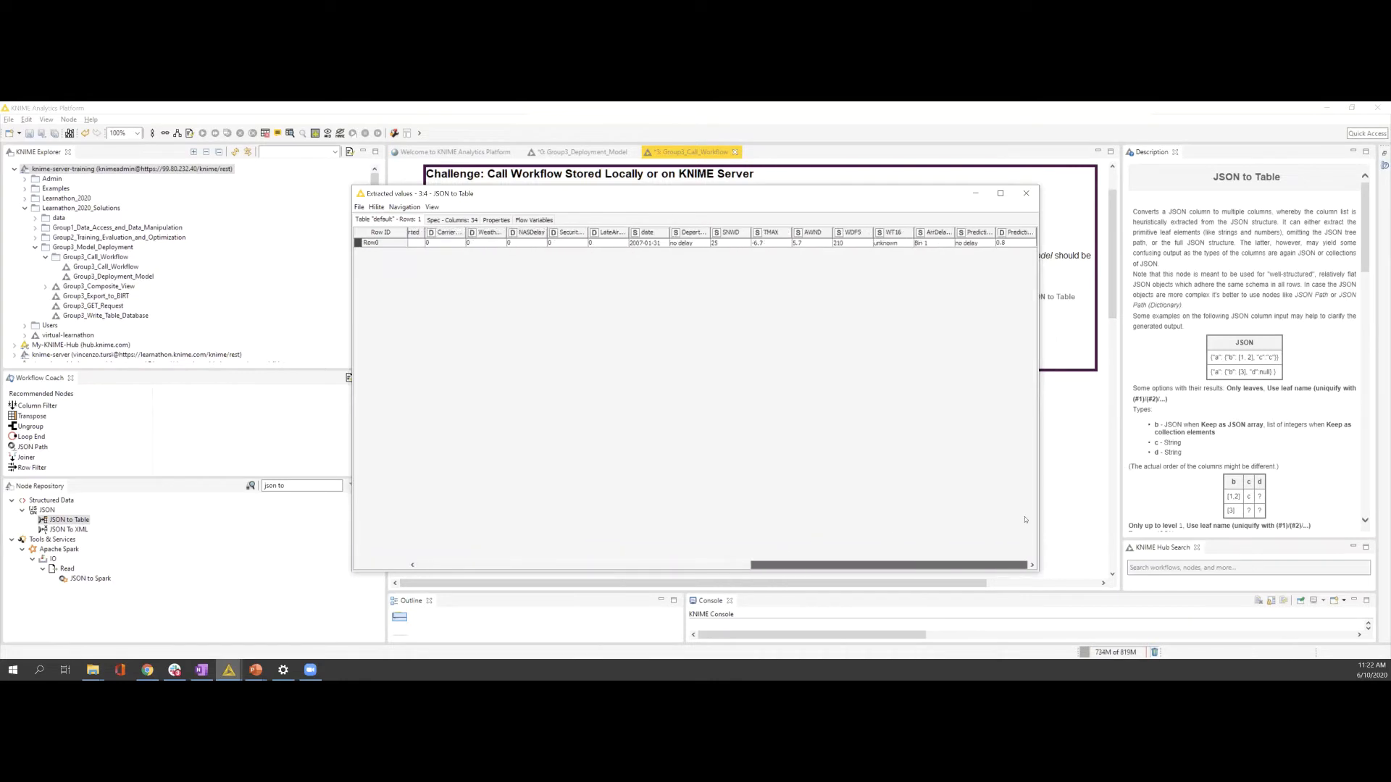
pyautogui.click(1027, 194)
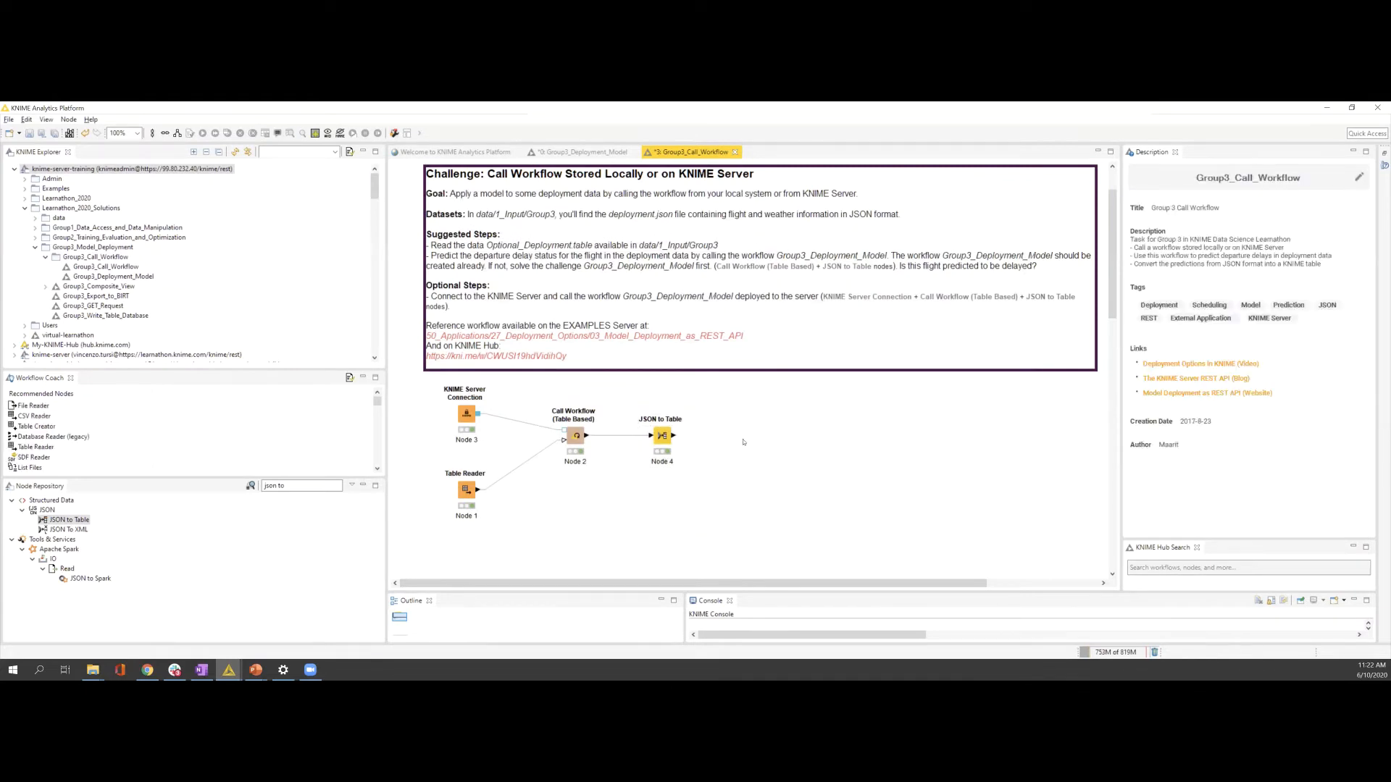
# Step: Save Group3_Call_Workflow and open the local Group3_Composite_View workflow from the Group3_Deployment challenges
pyautogui.hotkey('ctrl', 's')
pyautogui.scroll(-5, 120, 284)
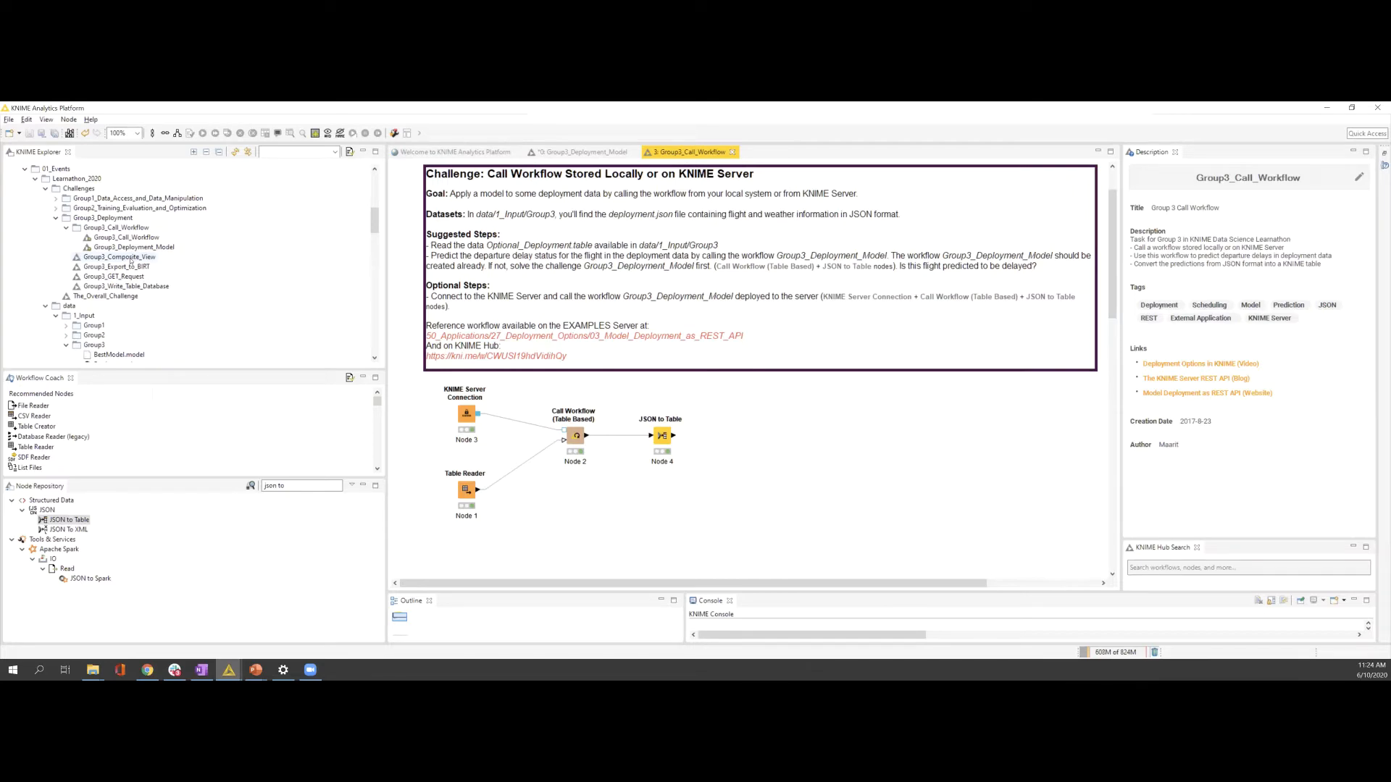
pyautogui.doubleClick(130, 259)
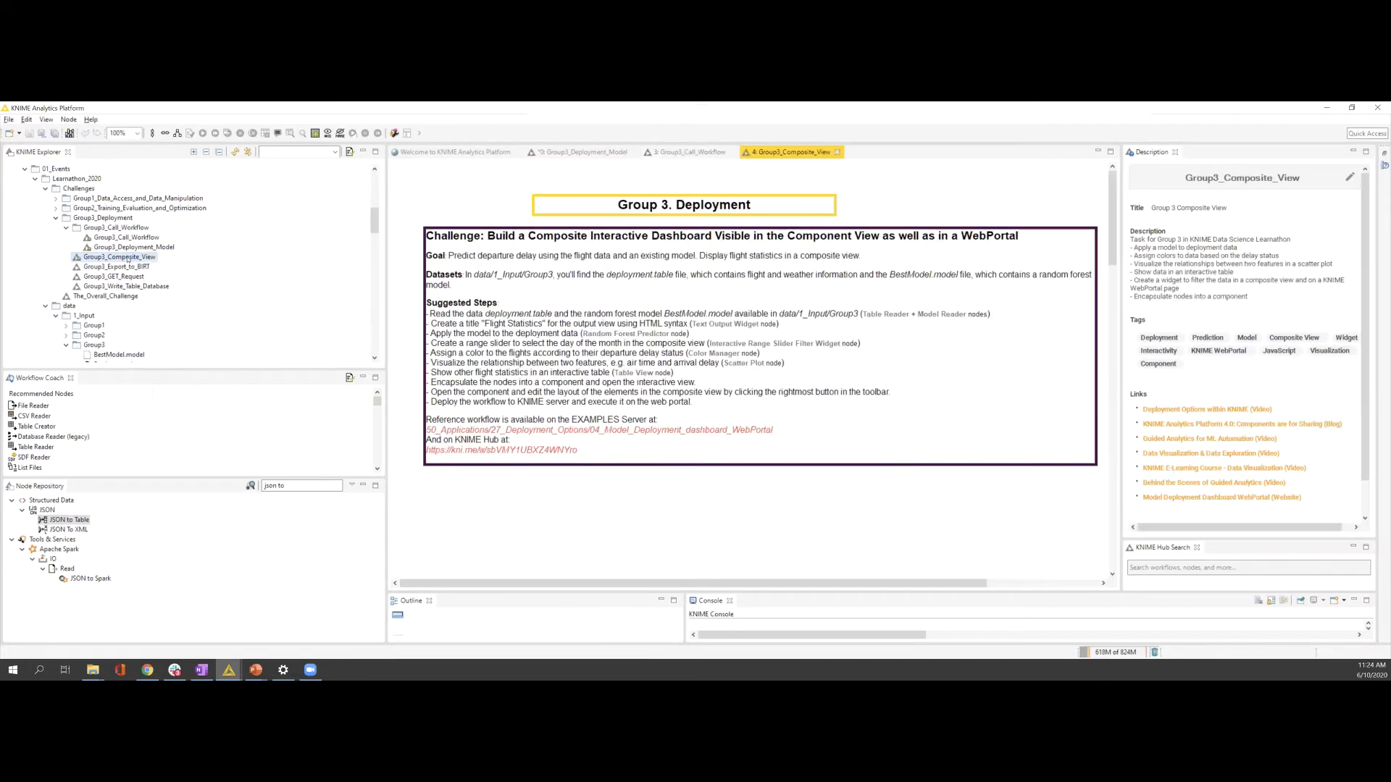
pyautogui.scroll(-1, 605, 403)
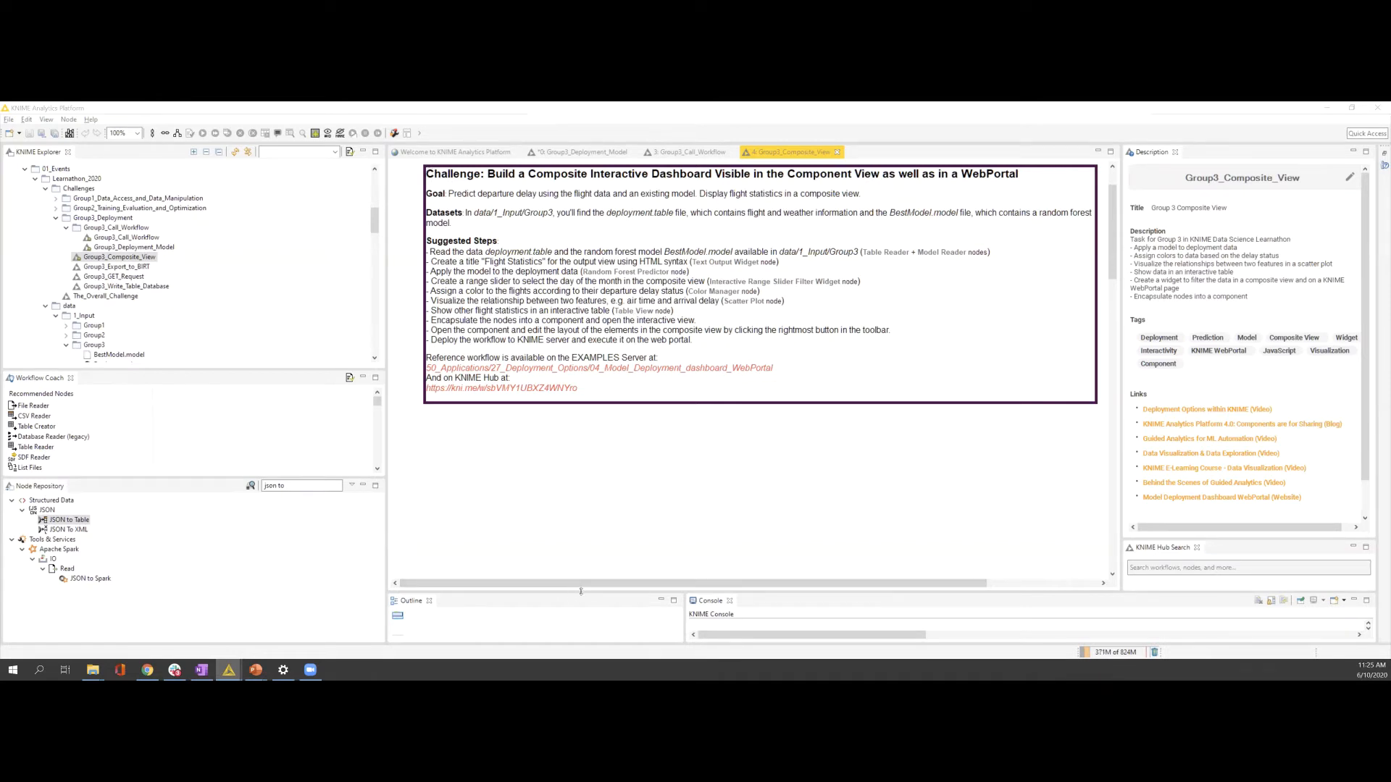
pyautogui.moveTo(581, 591); pyautogui.dragTo(584, 602)
# Step: Add a Table Reader node for deployment.table from data/1_Input/Group3 and check its input location
pyautogui.scroll(-3, 110, 283)
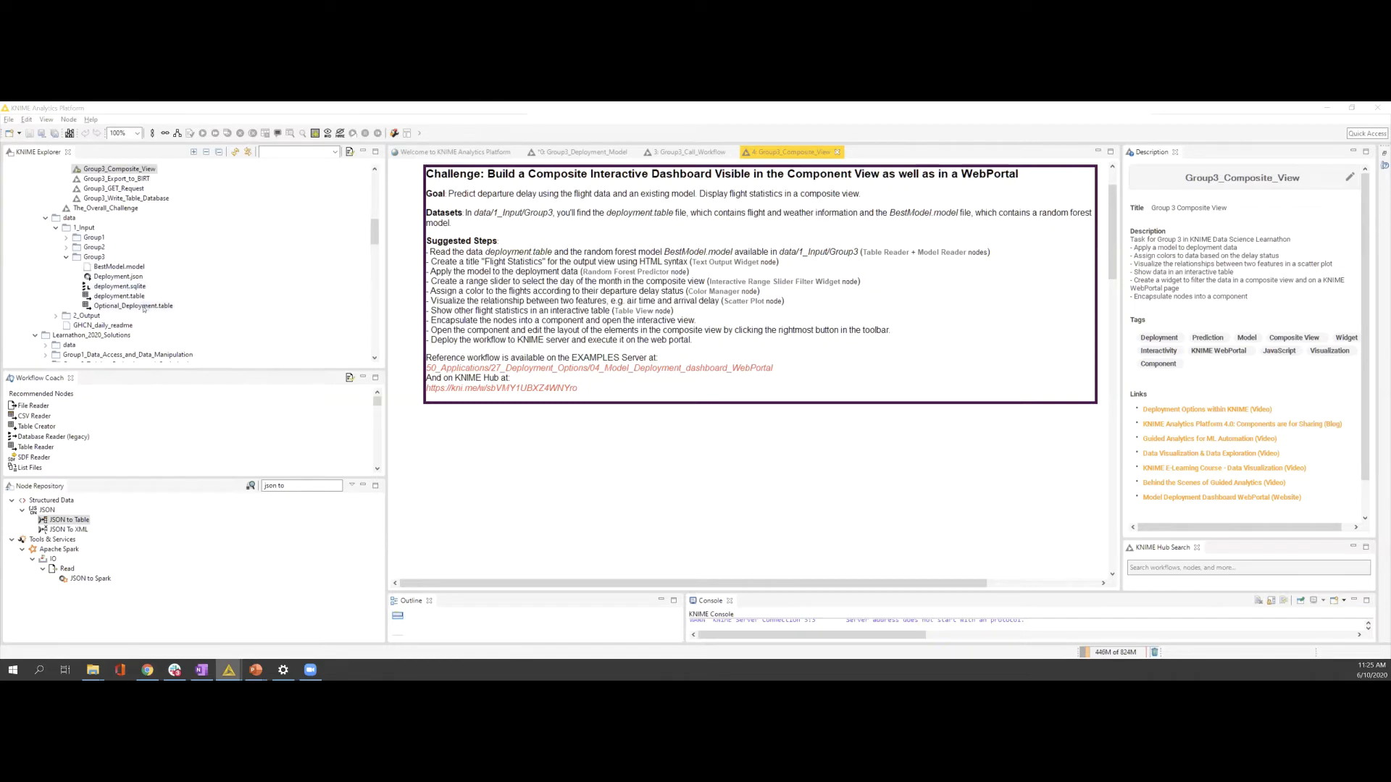
pyautogui.moveTo(135, 297); pyautogui.dragTo(510, 524)
pyautogui.doubleClick(511, 524)
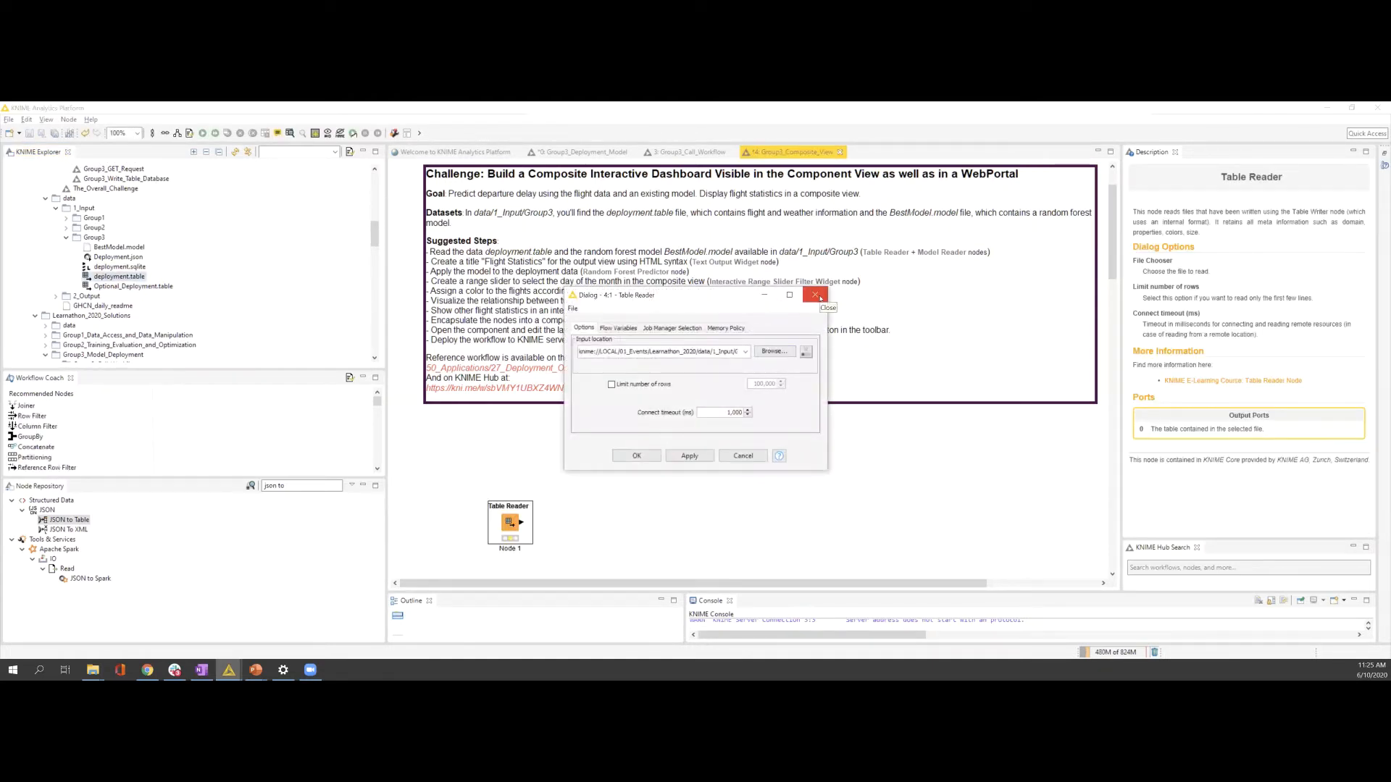
pyautogui.click(816, 295)
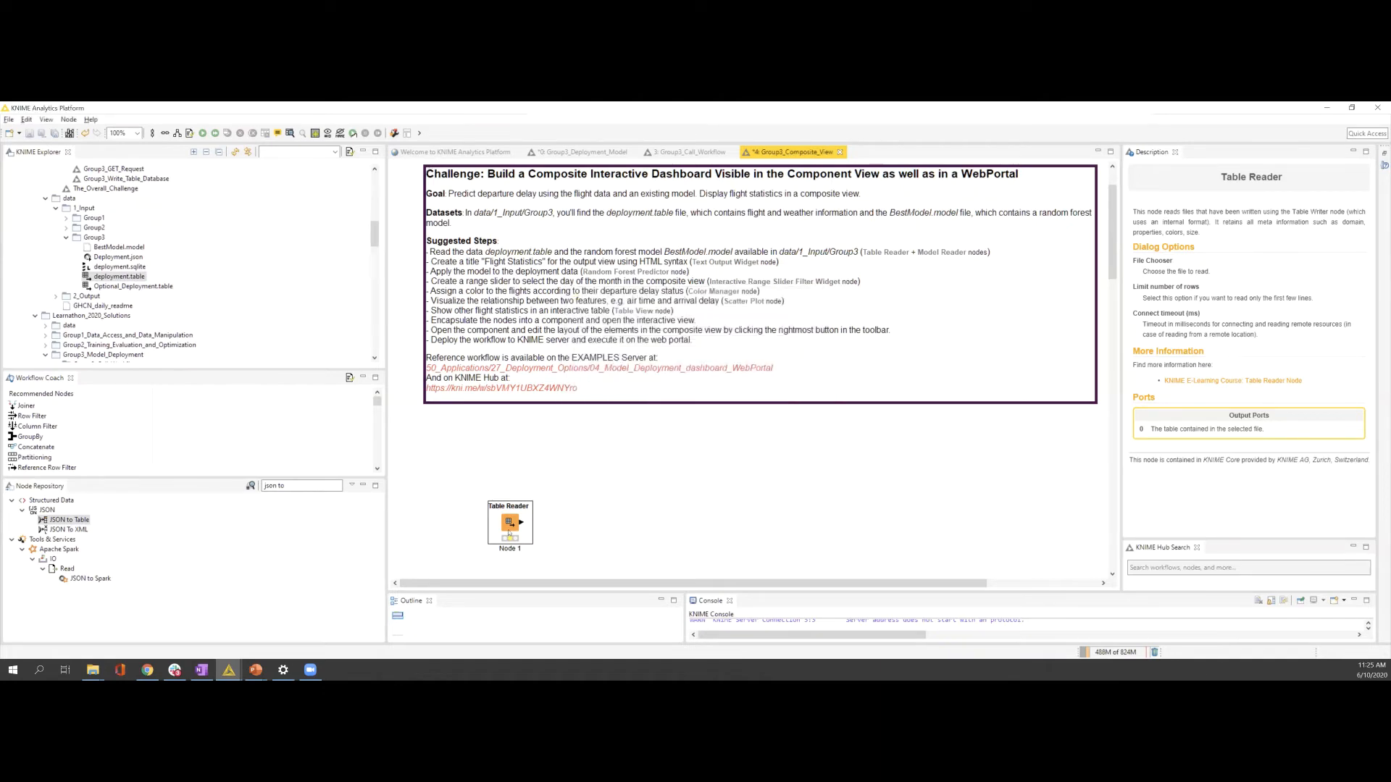
# Step: Execute the Table Reader node and look through the rows and columns of the deployment table
pyautogui.rightClick(510, 525)
pyautogui.click(573, 292)
pyautogui.rightClick(513, 528)
pyautogui.click(549, 523)
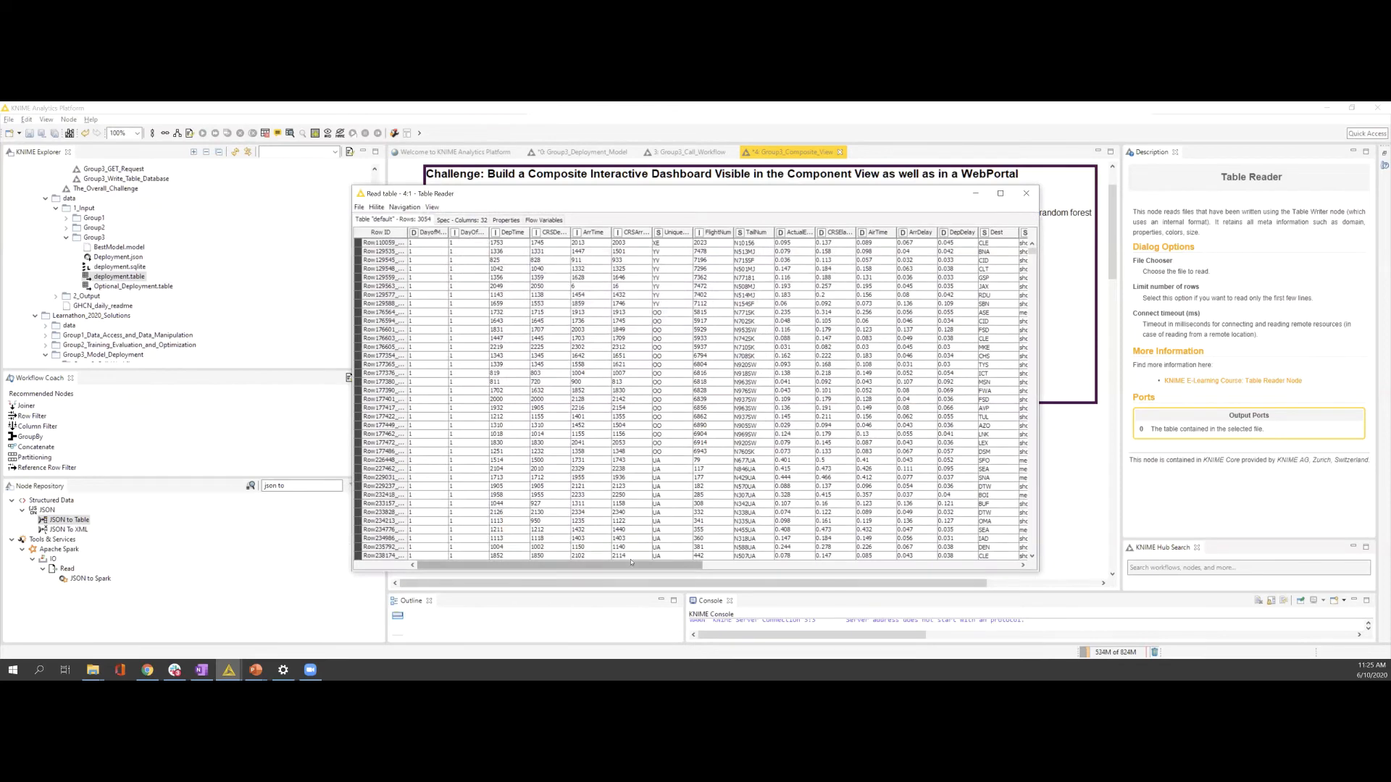
pyautogui.moveTo(637, 565); pyautogui.dragTo(565, 562)
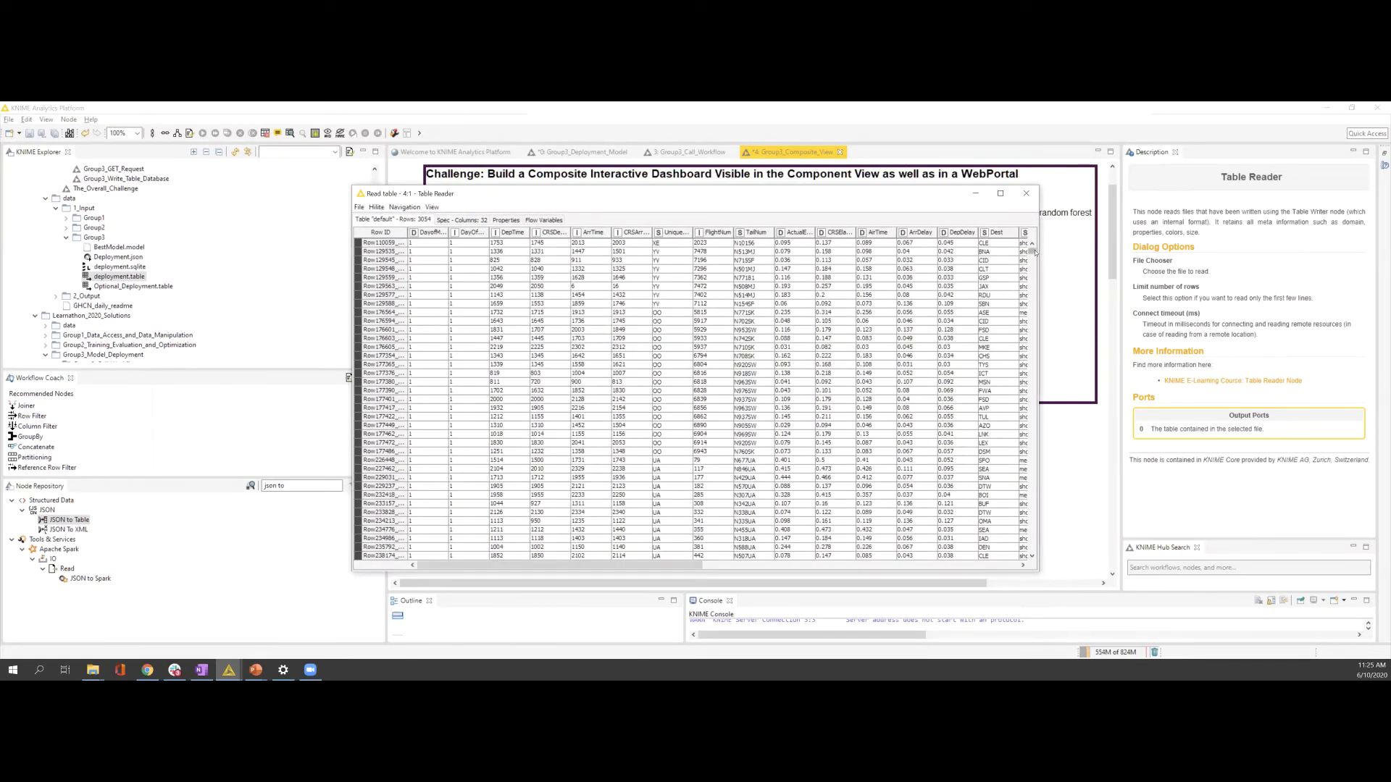
pyautogui.moveTo(1034, 250); pyautogui.dragTo(1032, 519)
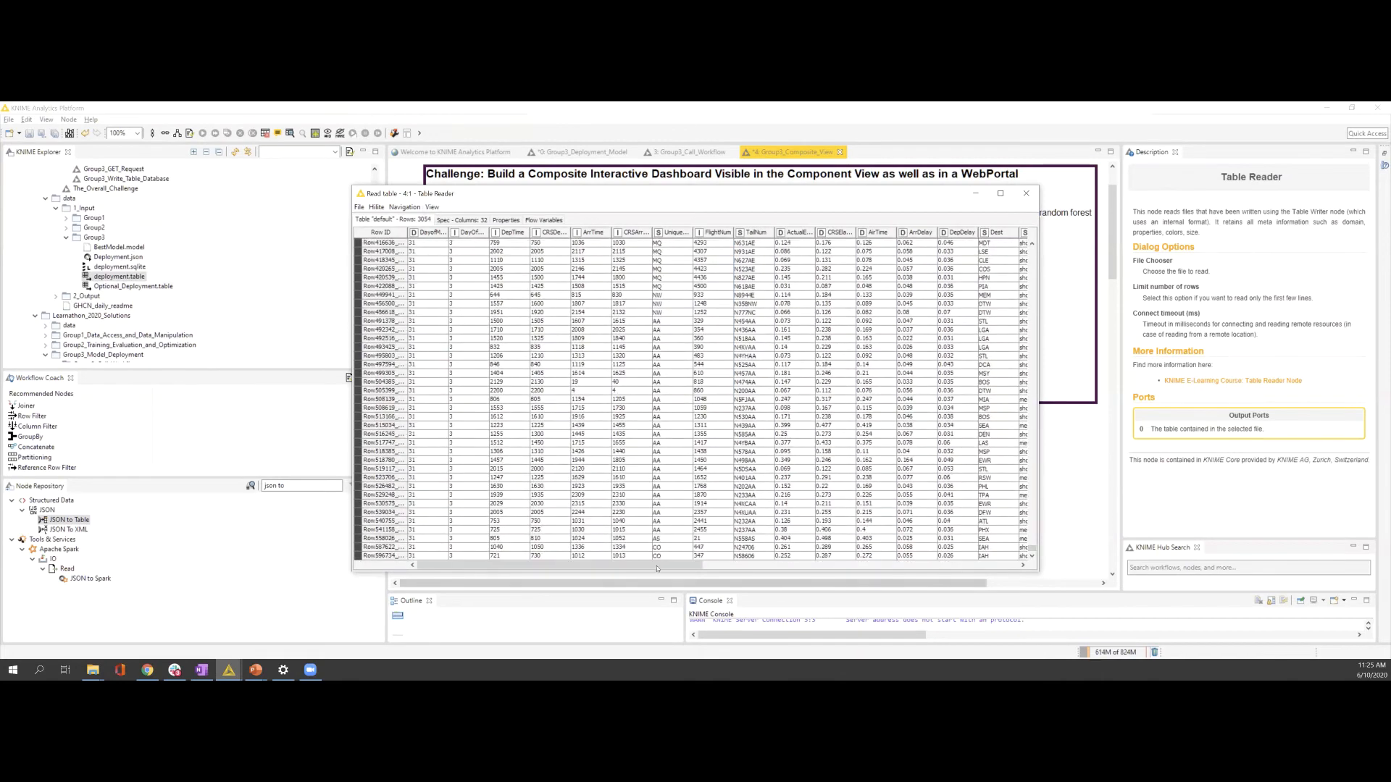
pyautogui.moveTo(558, 565); pyautogui.dragTo(873, 565)
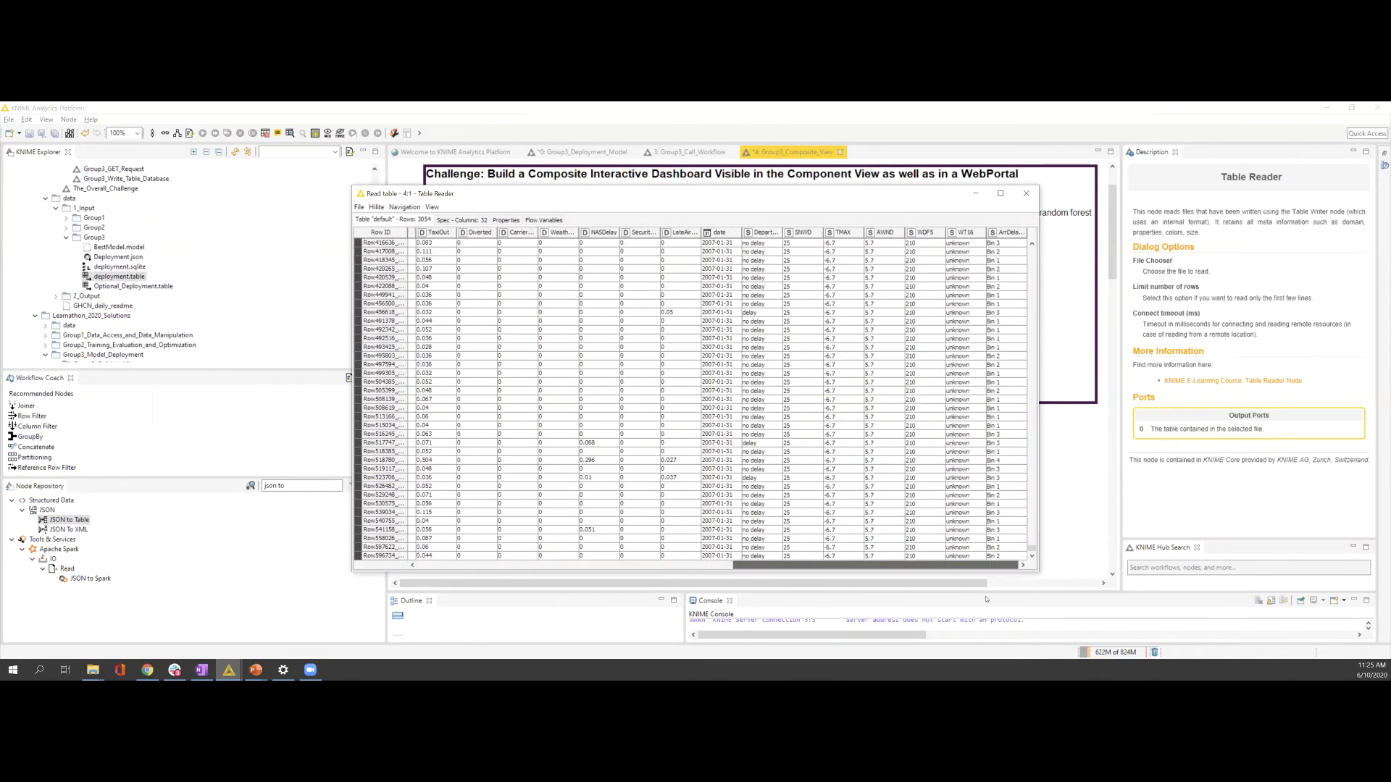
pyautogui.click(1025, 193)
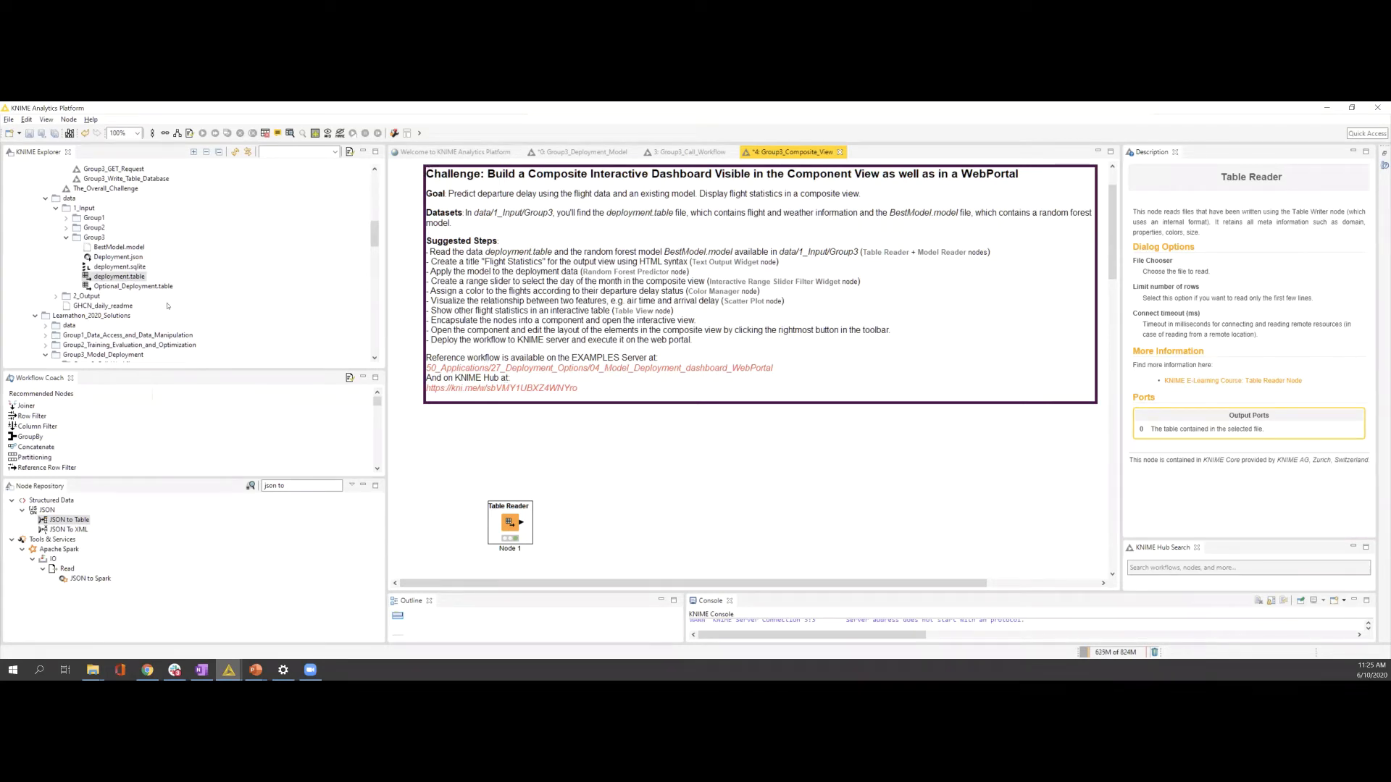
# Step: Search the node repository for "model reader" and add a Model Reader node above the Table Reader node
pyautogui.tripleClick(300, 485)
pyautogui.write('model')
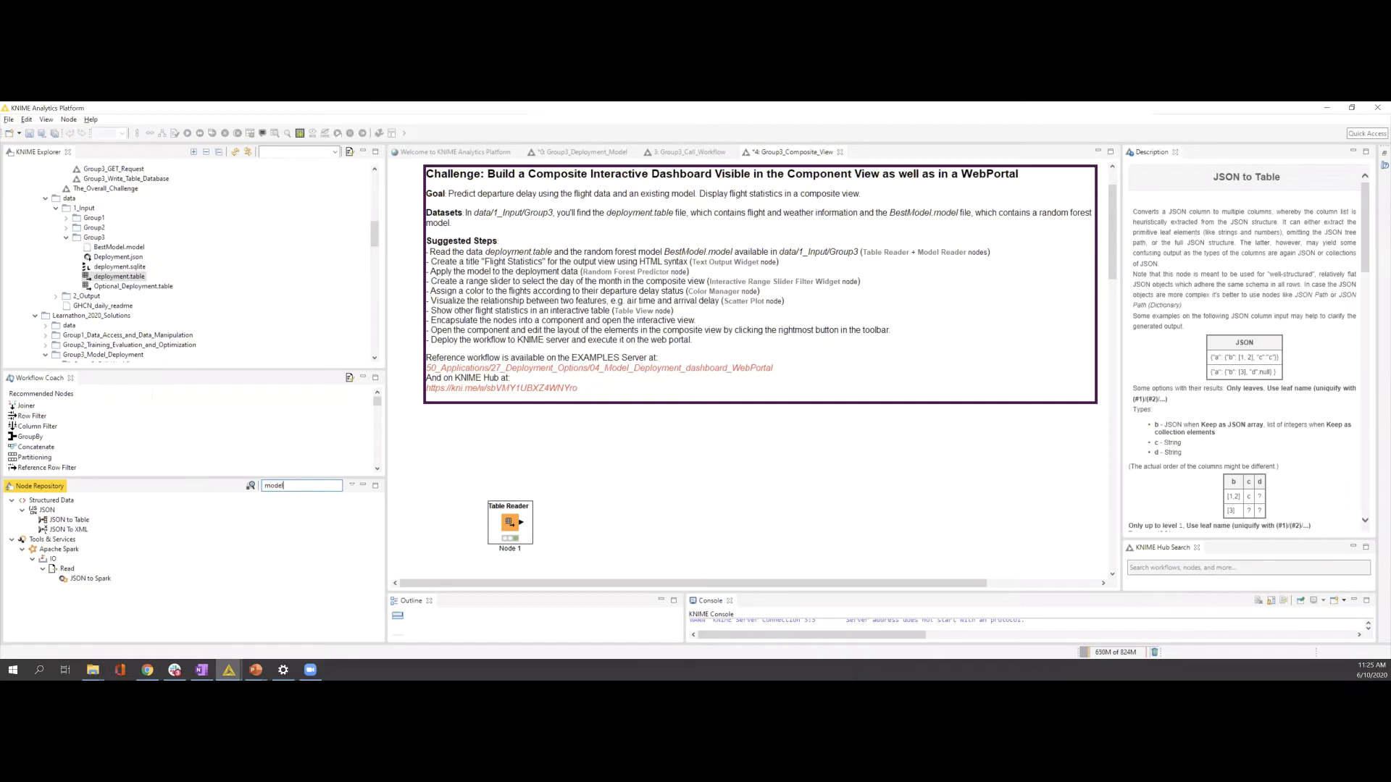
pyautogui.write(' reader')
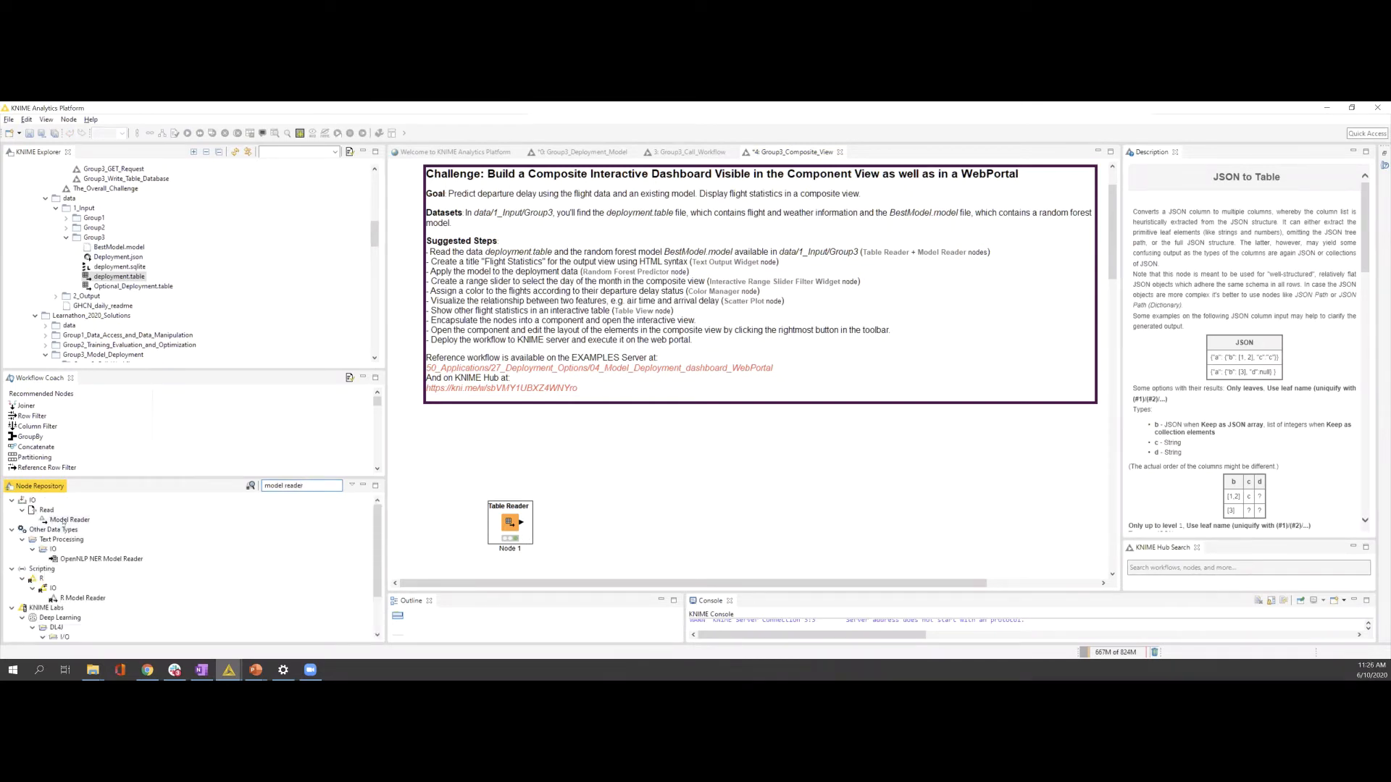
pyautogui.moveTo(70, 520); pyautogui.dragTo(502, 440)
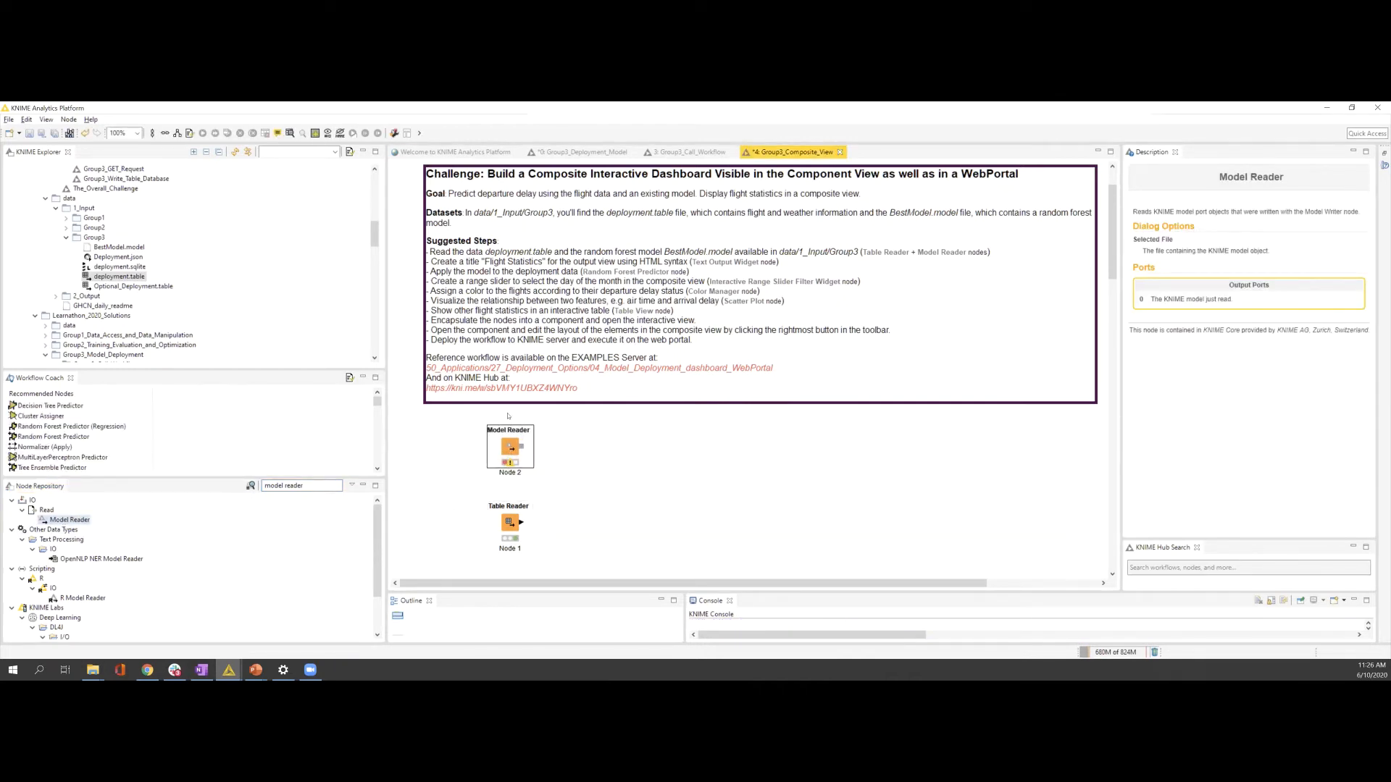
# Step: Copy the location of BestModel.model in data/1_Input/Group3 and set it as the Model Reader node's input location
pyautogui.rightClick(132, 248)
pyautogui.click(312, 462)
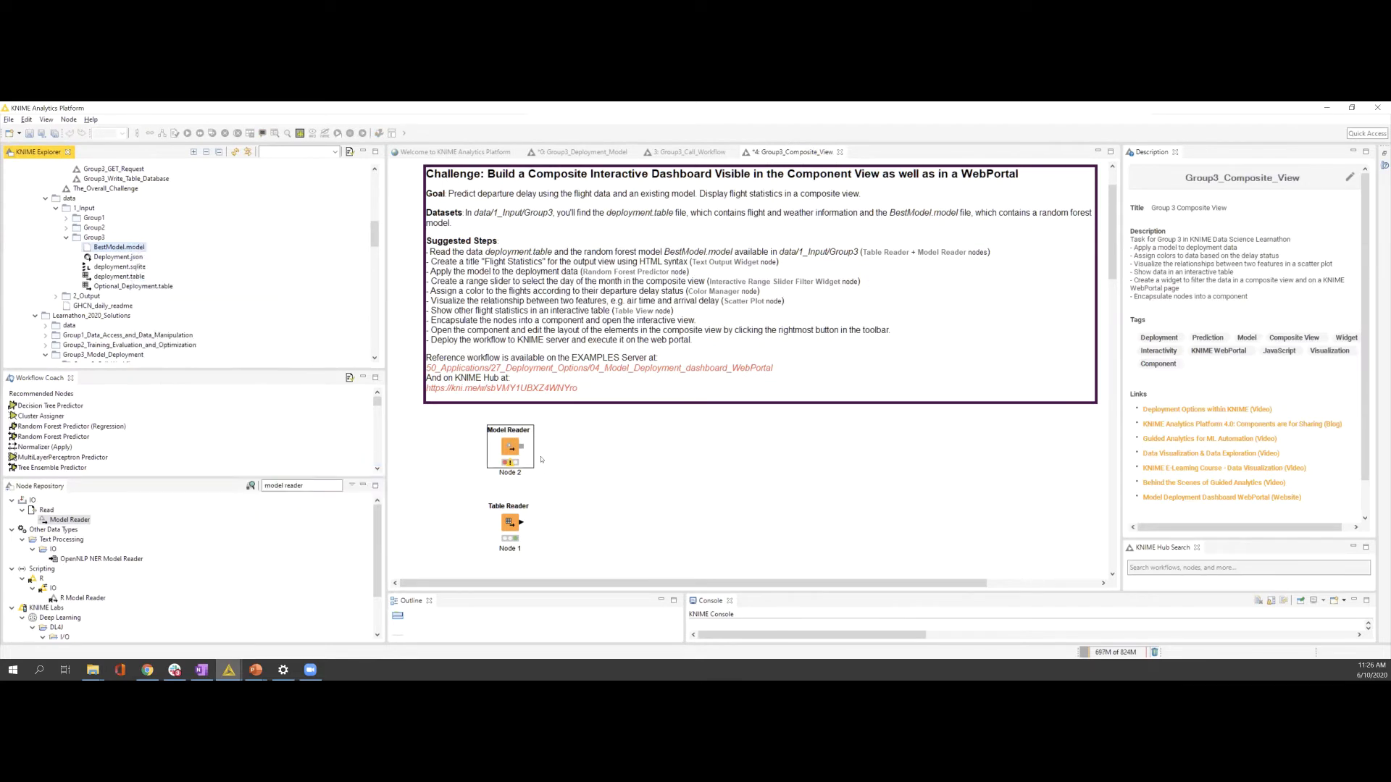
pyautogui.doubleClick(509, 449)
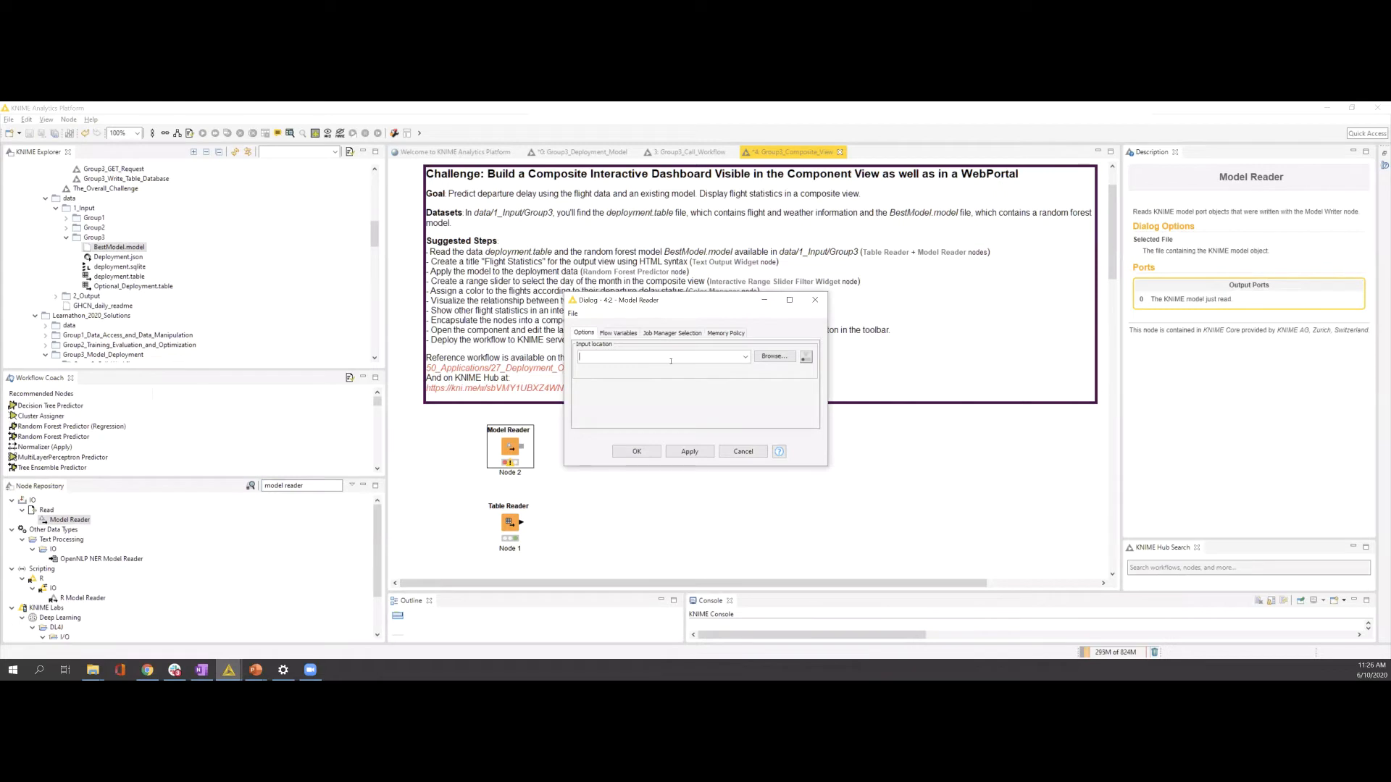
pyautogui.hotkey('ctrl', 'v')
pyautogui.click(637, 451)
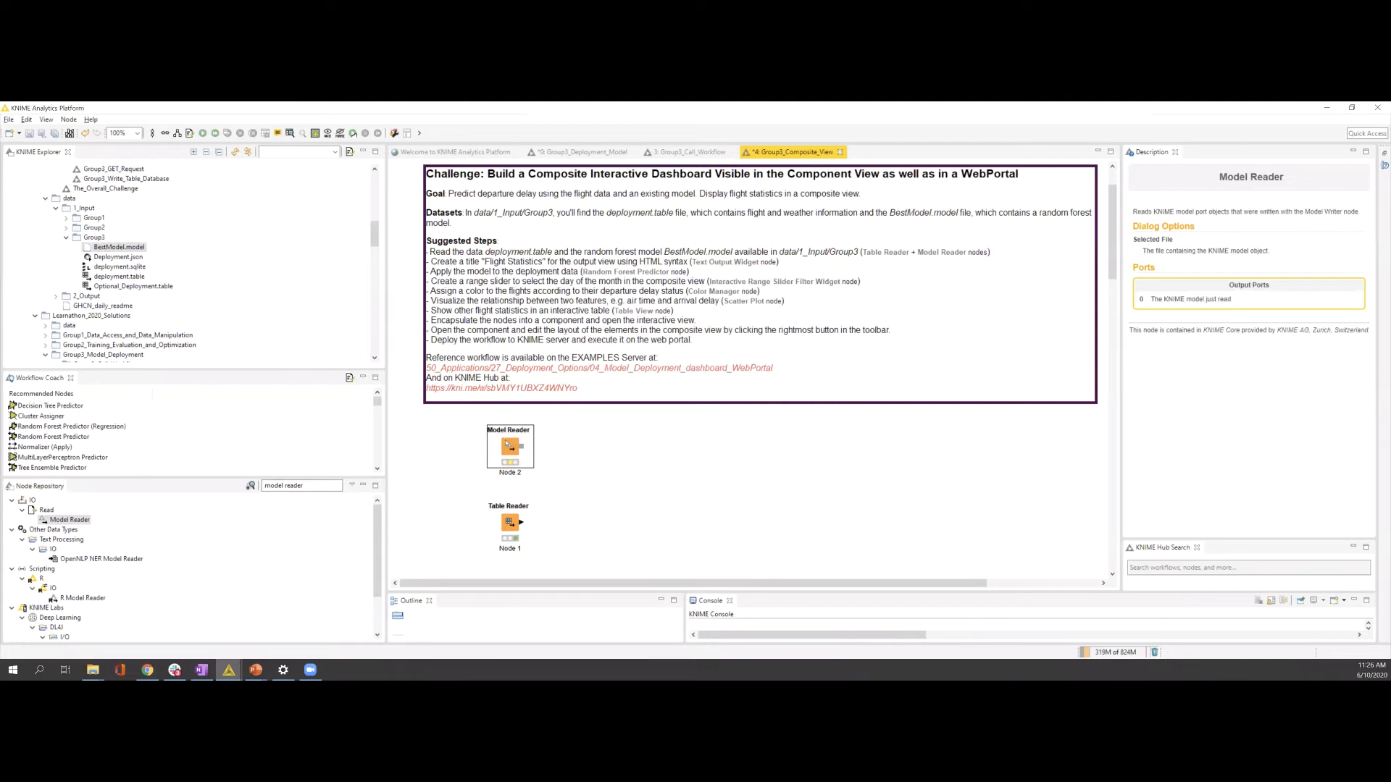
# Step: Execute the Model Reader node and move both reader nodes slightly lower on the canvas
pyautogui.rightClick(514, 455)
pyautogui.click(554, 204)
pyautogui.keyDown('ctrl'); pyautogui.click(525, 530); pyautogui.keyUp('ctrl')
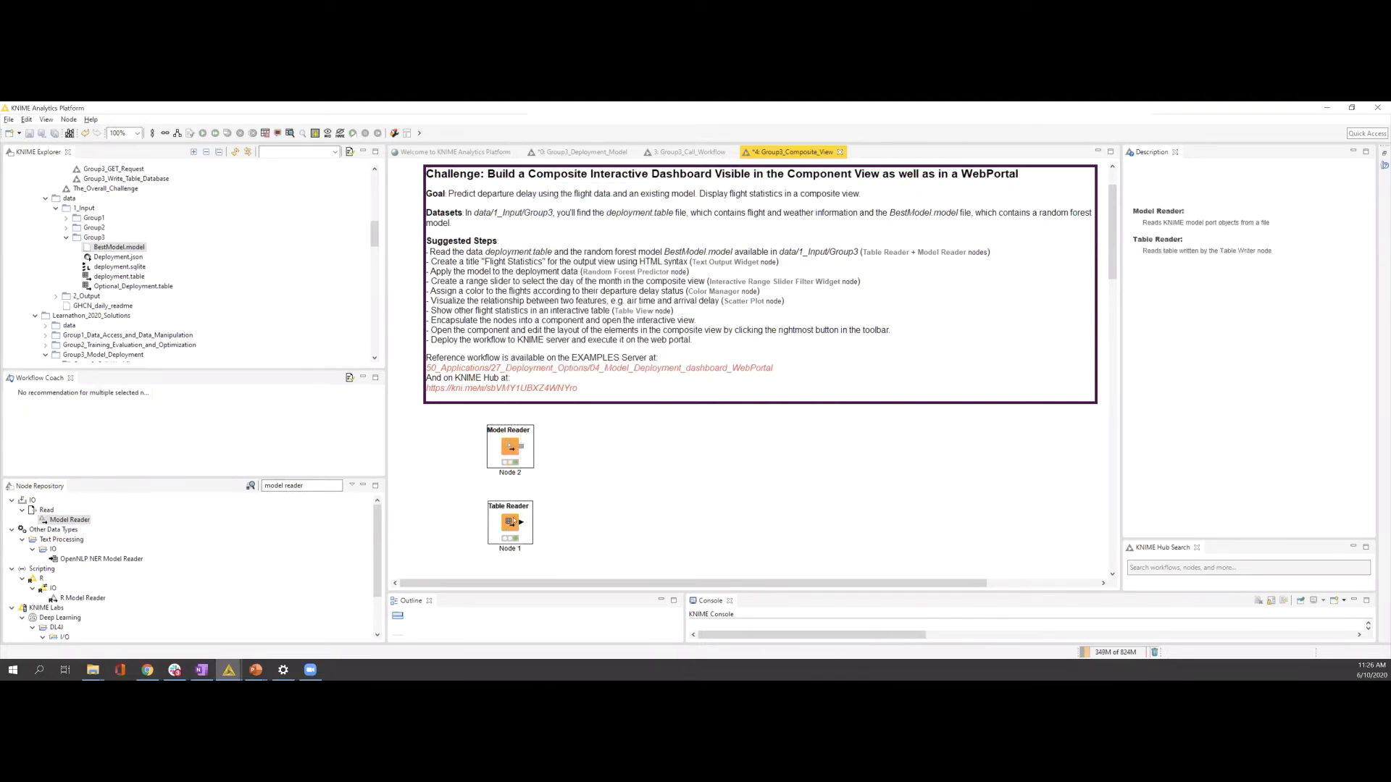
pyautogui.moveTo(513, 522); pyautogui.dragTo(502, 554)
pyautogui.scroll(-2, 553, 425)
pyautogui.scroll(1, 553, 425)
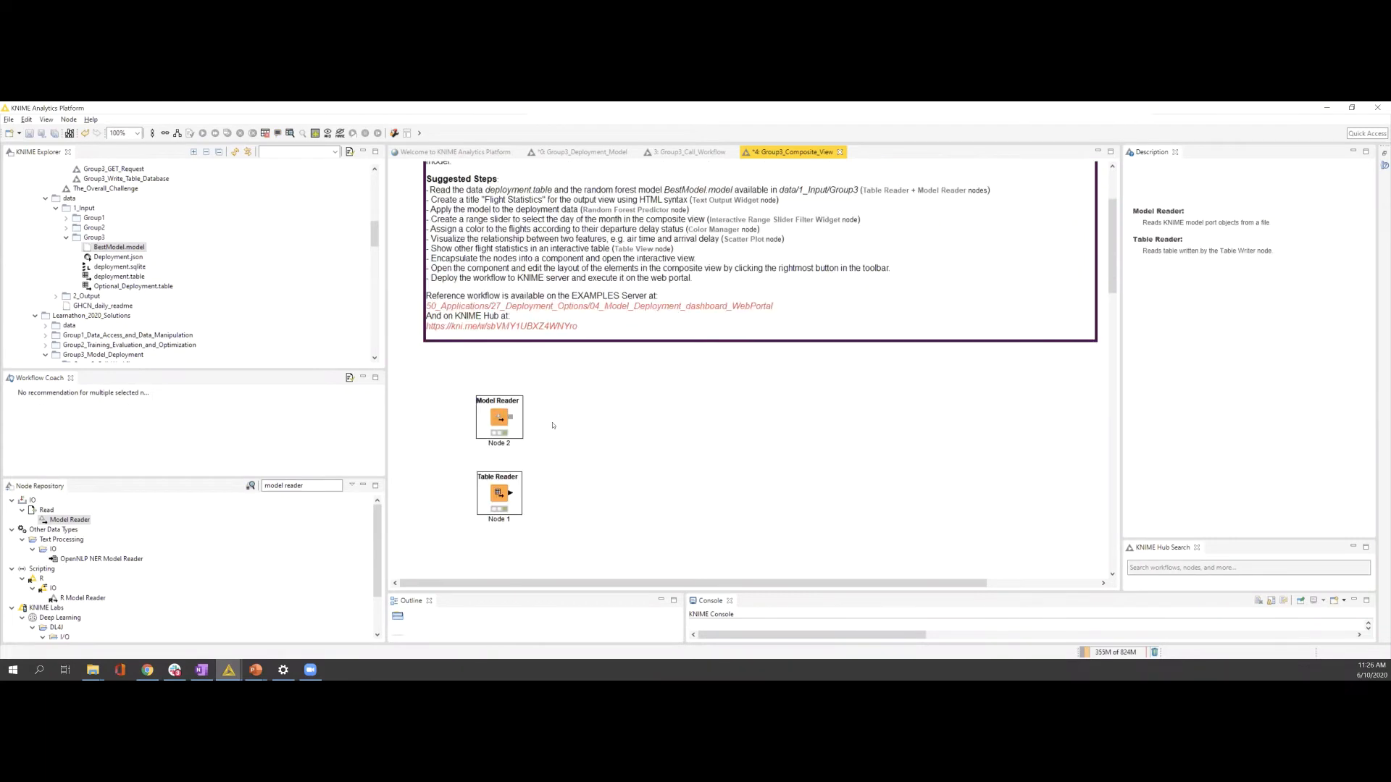
pyautogui.click(554, 472)
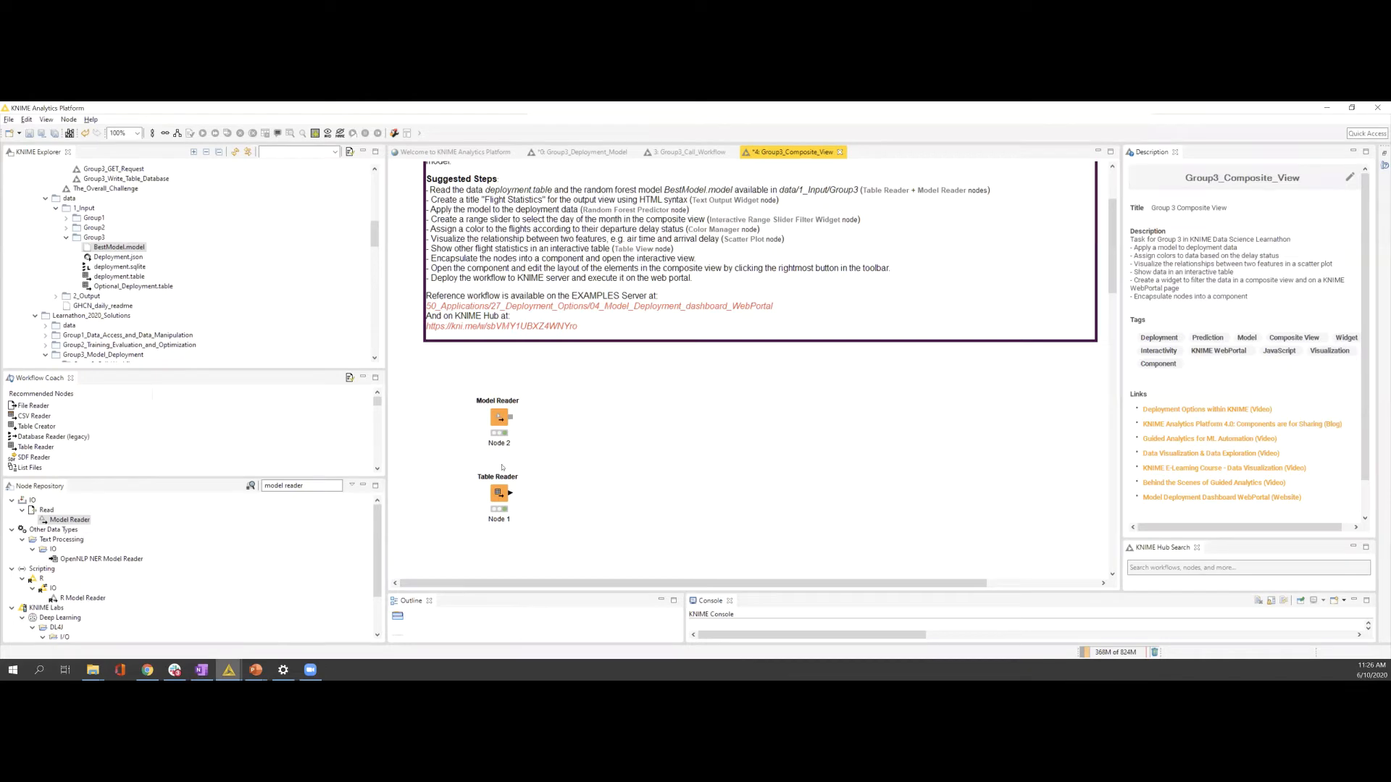
# Step: Search the node repository for "random fores" and add a Random Forest Predictor node beside the reader nodes
pyautogui.click(186, 482)
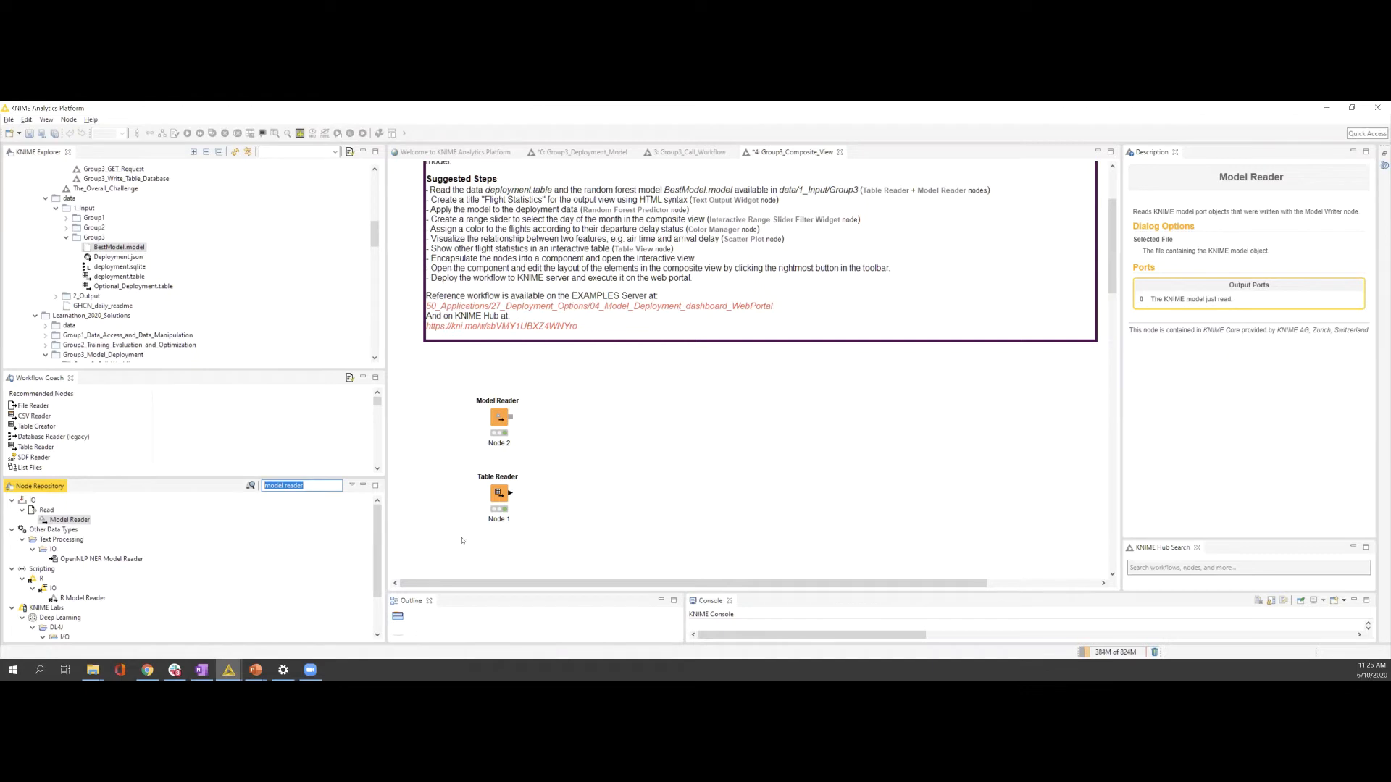
pyautogui.write('r')
pyautogui.write('andom forsrt')
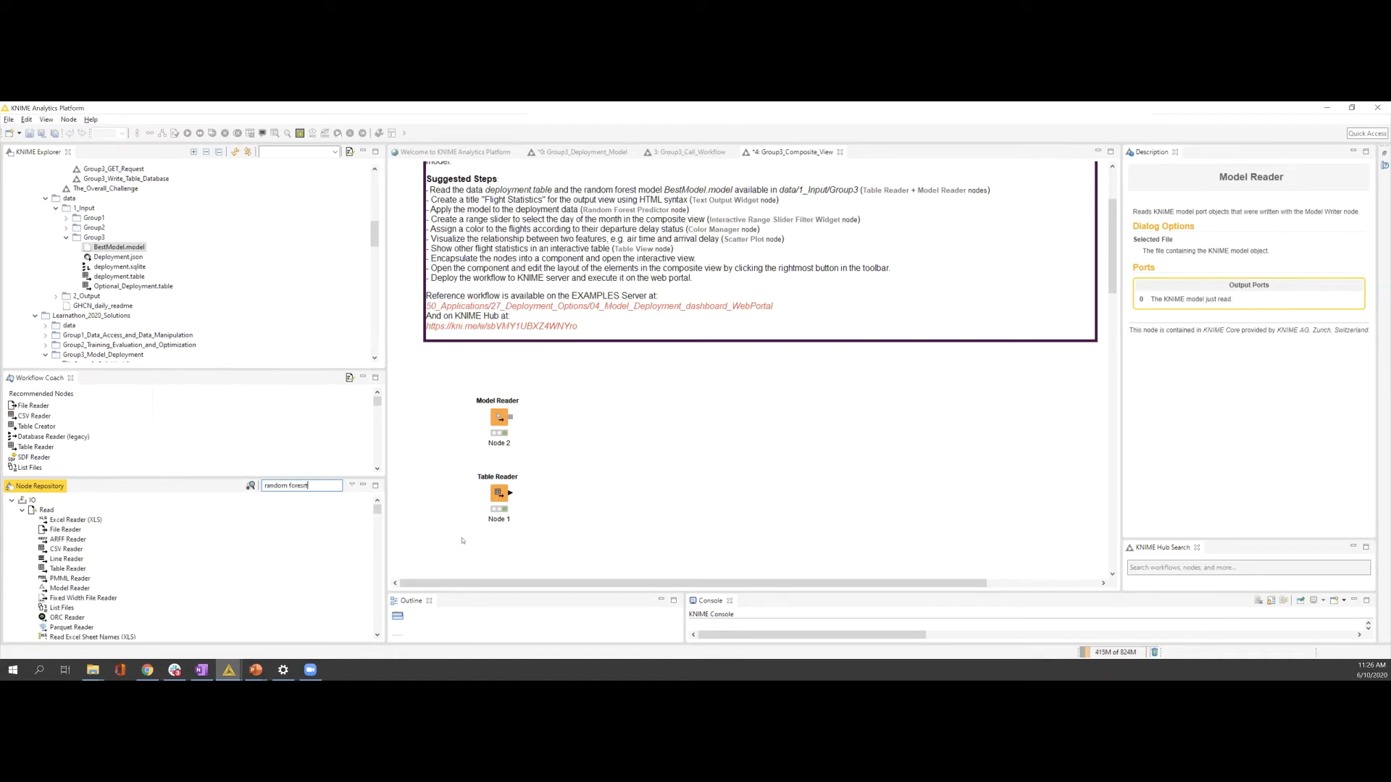
pyautogui.press('BackSpace')
pyautogui.press('BackSpace')
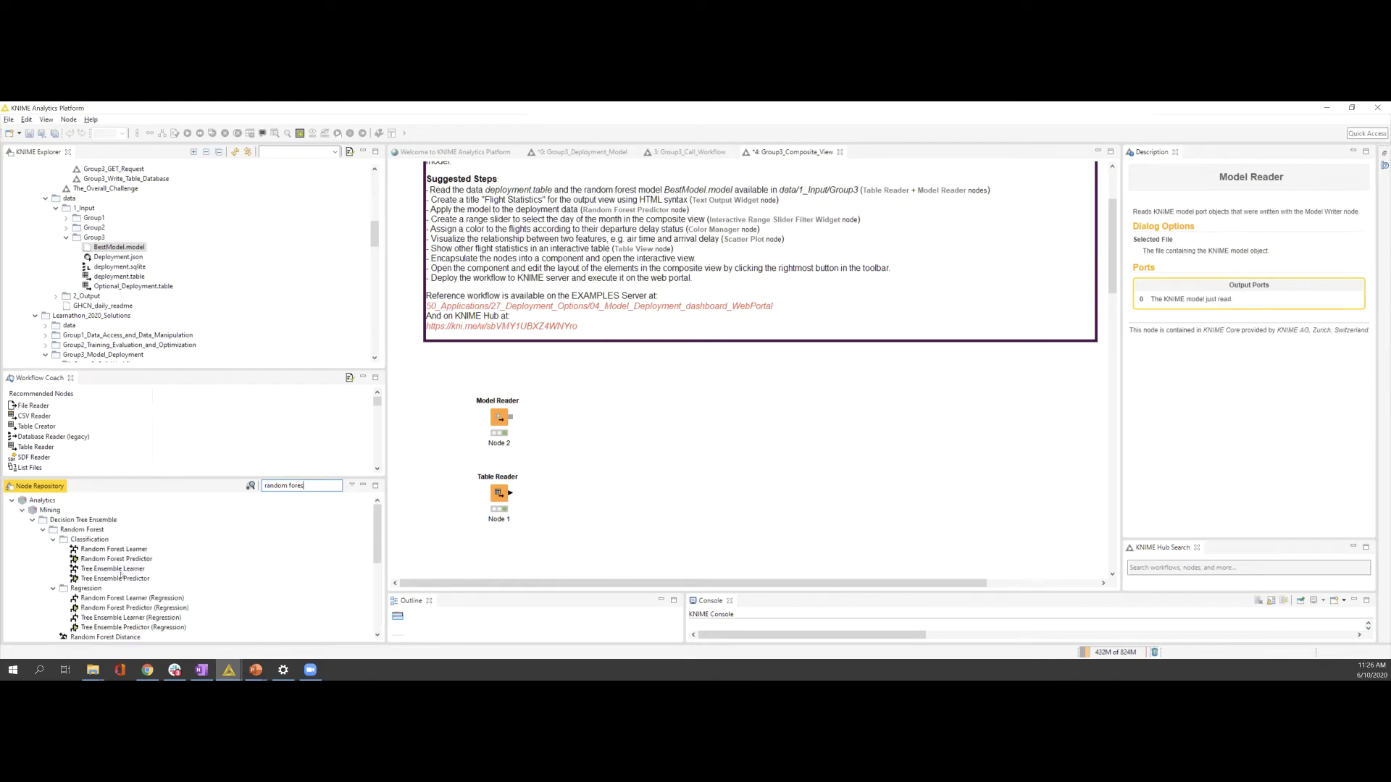
pyautogui.moveTo(122, 560); pyautogui.dragTo(581, 444)
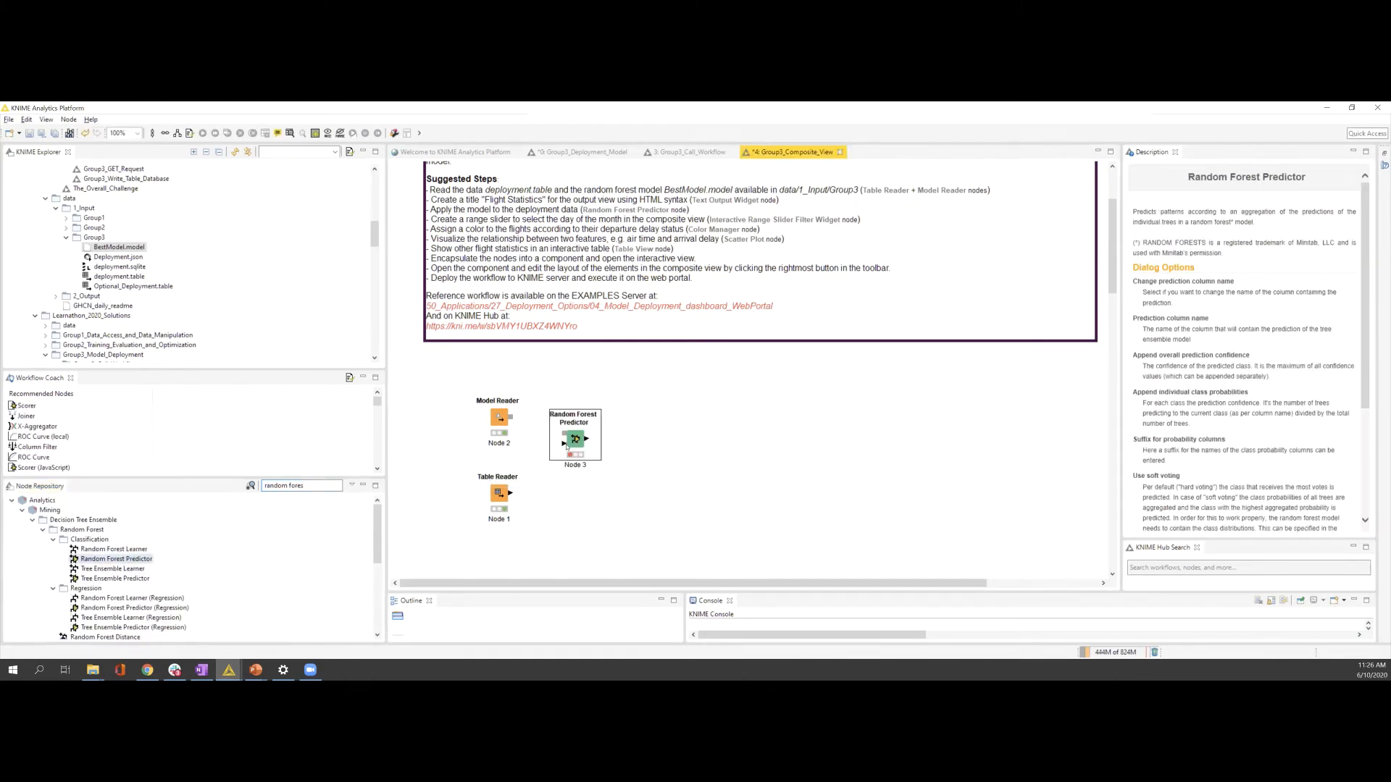
# Step: Connect the Model Reader and Table Reader outputs to the Random Forest Predictor node's model and data inputs
pyautogui.click(530, 426)
pyautogui.moveTo(511, 418); pyautogui.dragTo(572, 440)
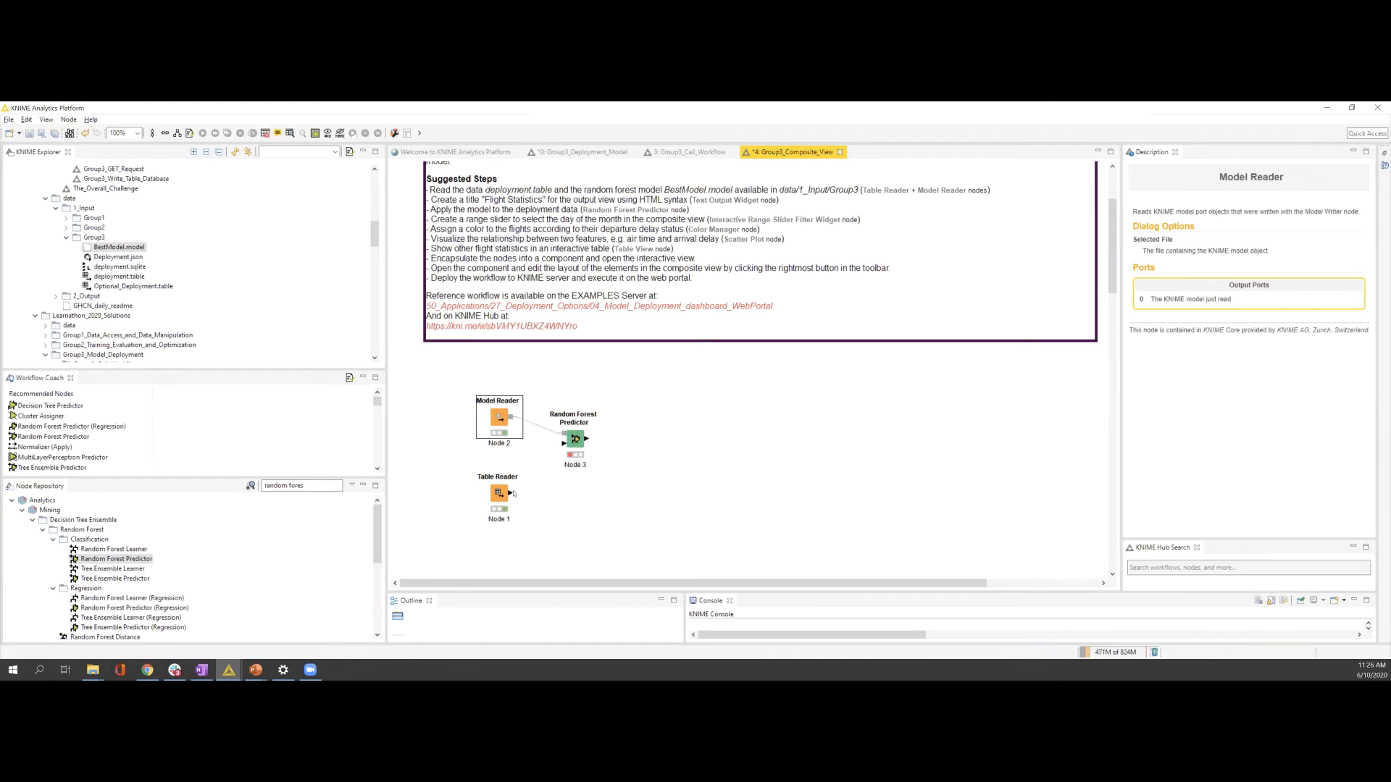
pyautogui.moveTo(513, 493); pyautogui.dragTo(584, 449)
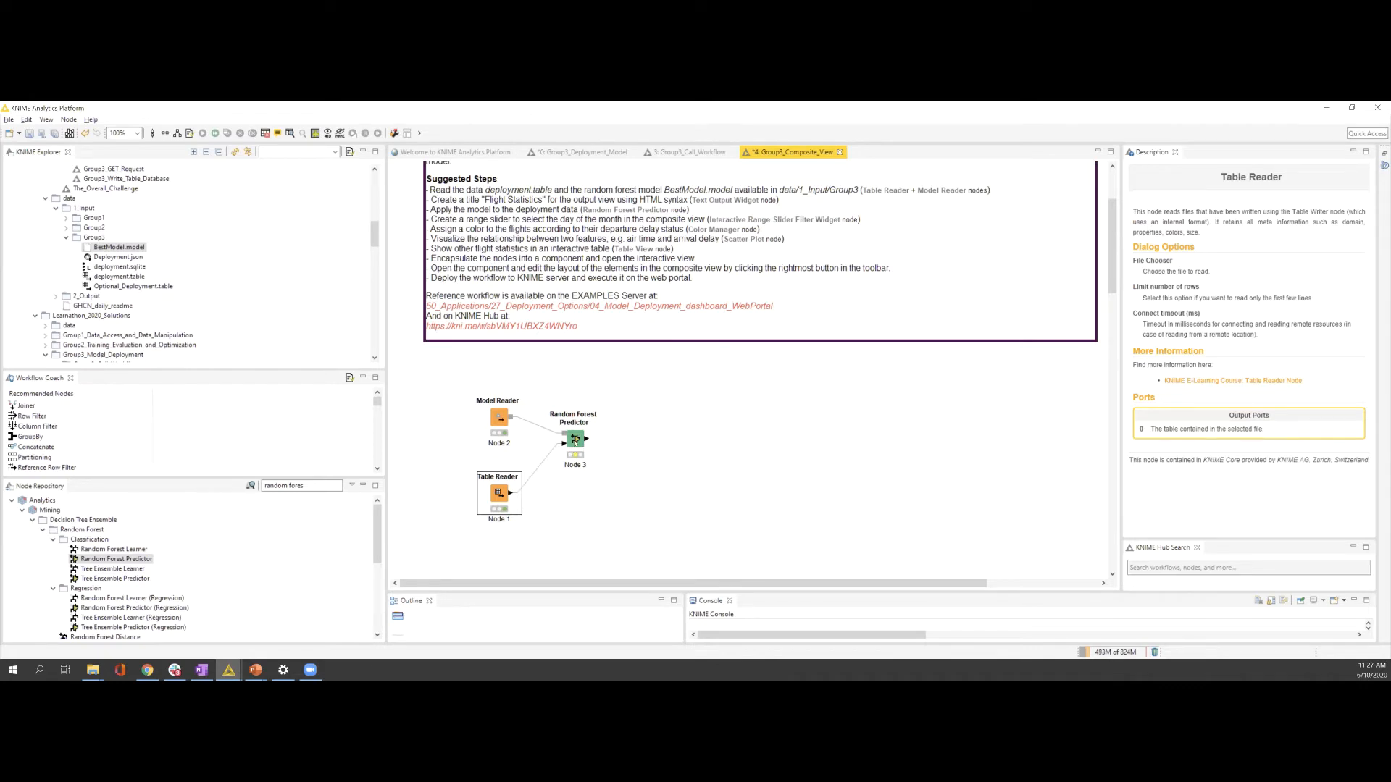
# Step: Accept the default prediction settings of the Random Forest Predictor node and execute it
pyautogui.click(574, 439)
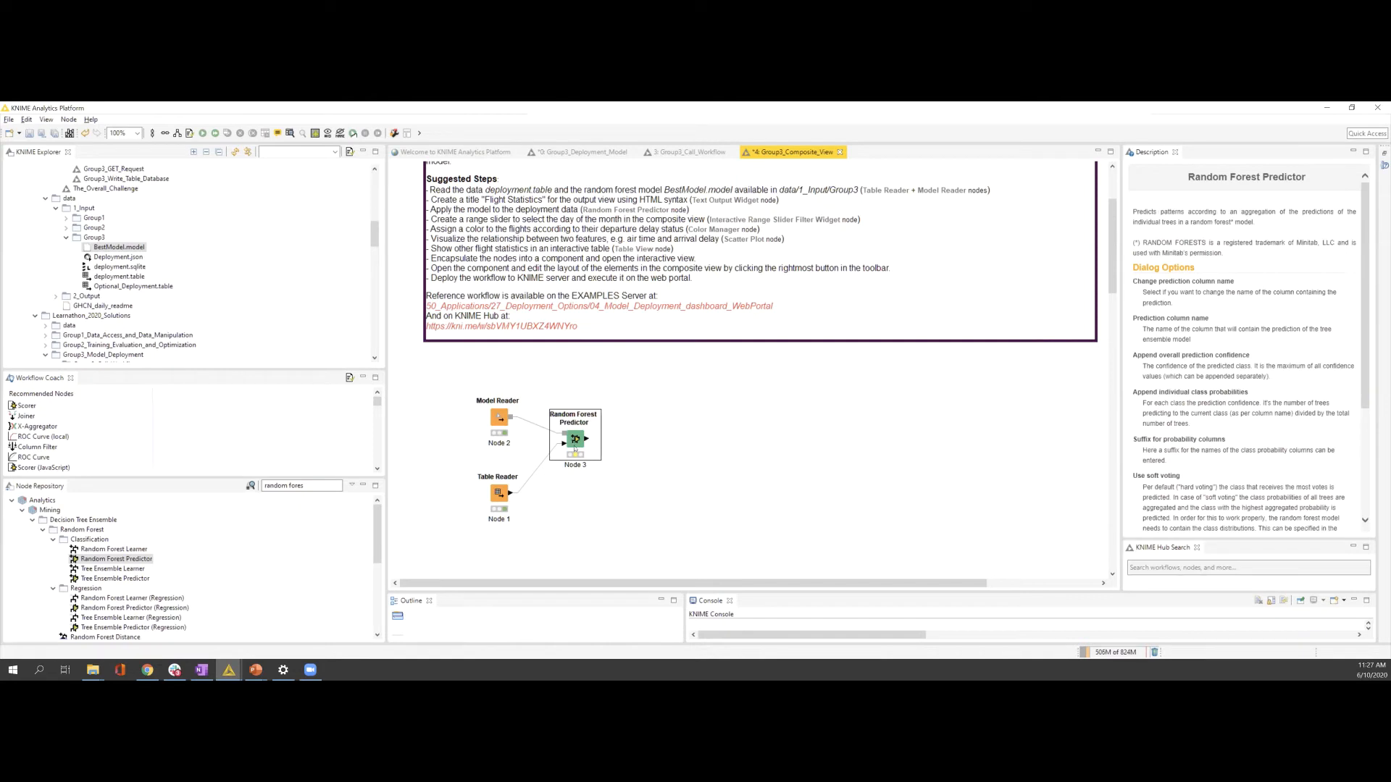
pyautogui.doubleClick(575, 444)
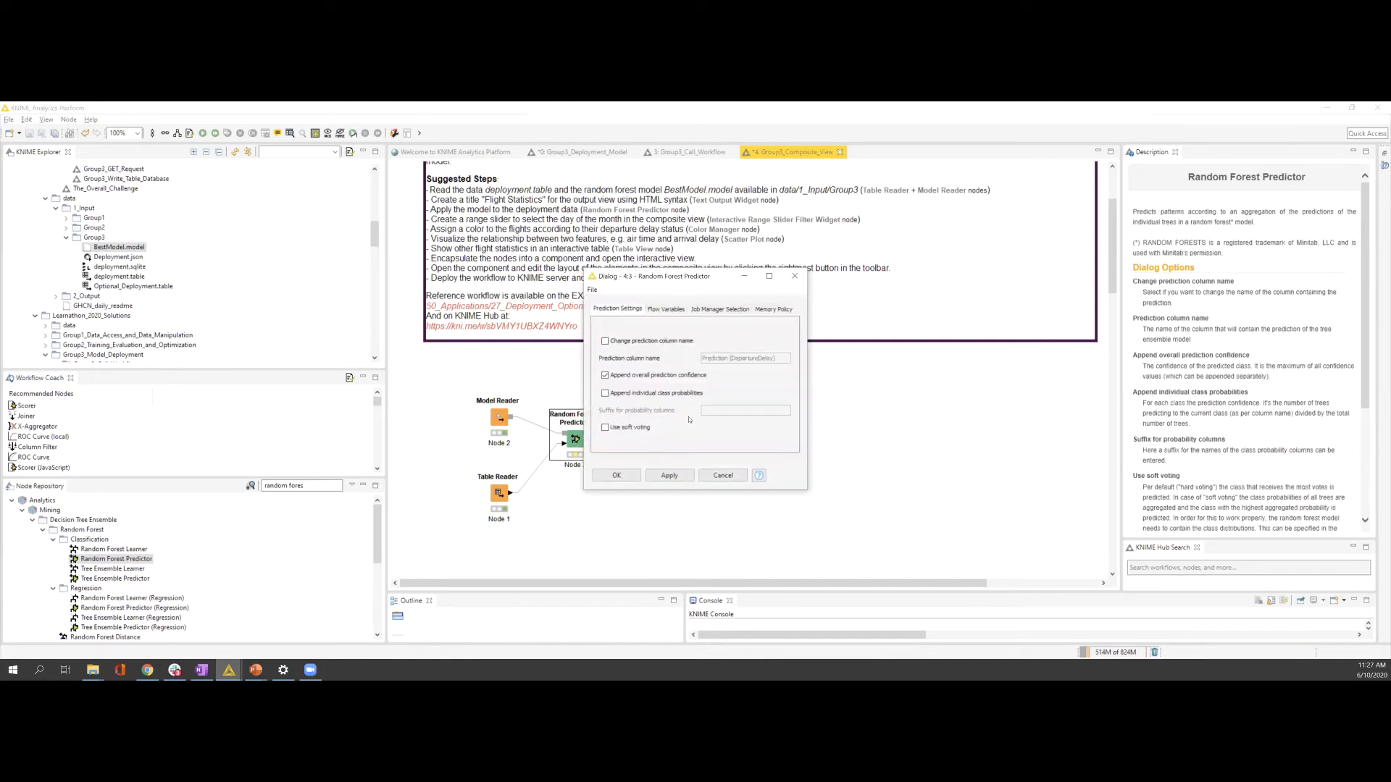
pyautogui.click(617, 476)
pyautogui.rightClick(575, 439)
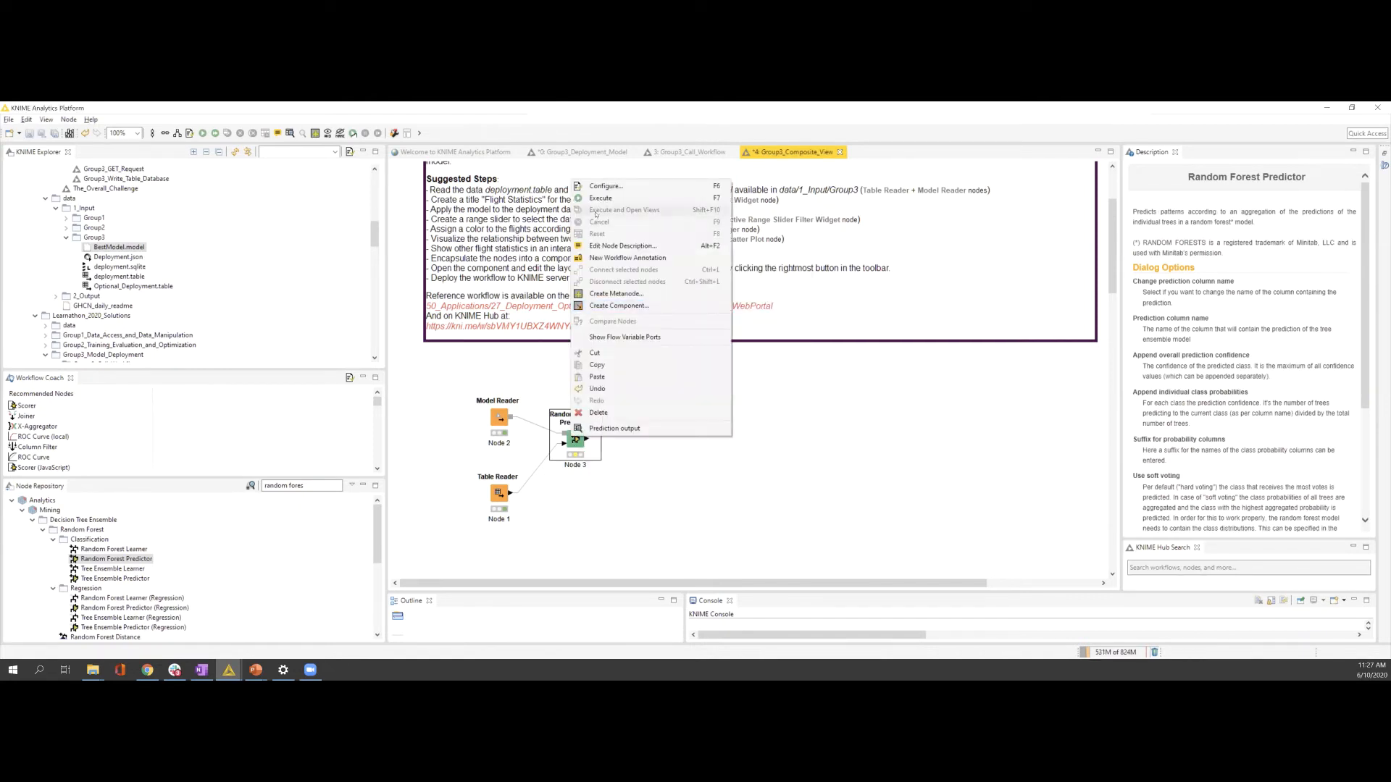
pyautogui.click(602, 200)
# Step: Examine the Random Forest Predictor's output table, widening the predicted DepartureDelay and confidence columns to read them down to the last rows
pyautogui.rightClick(571, 450)
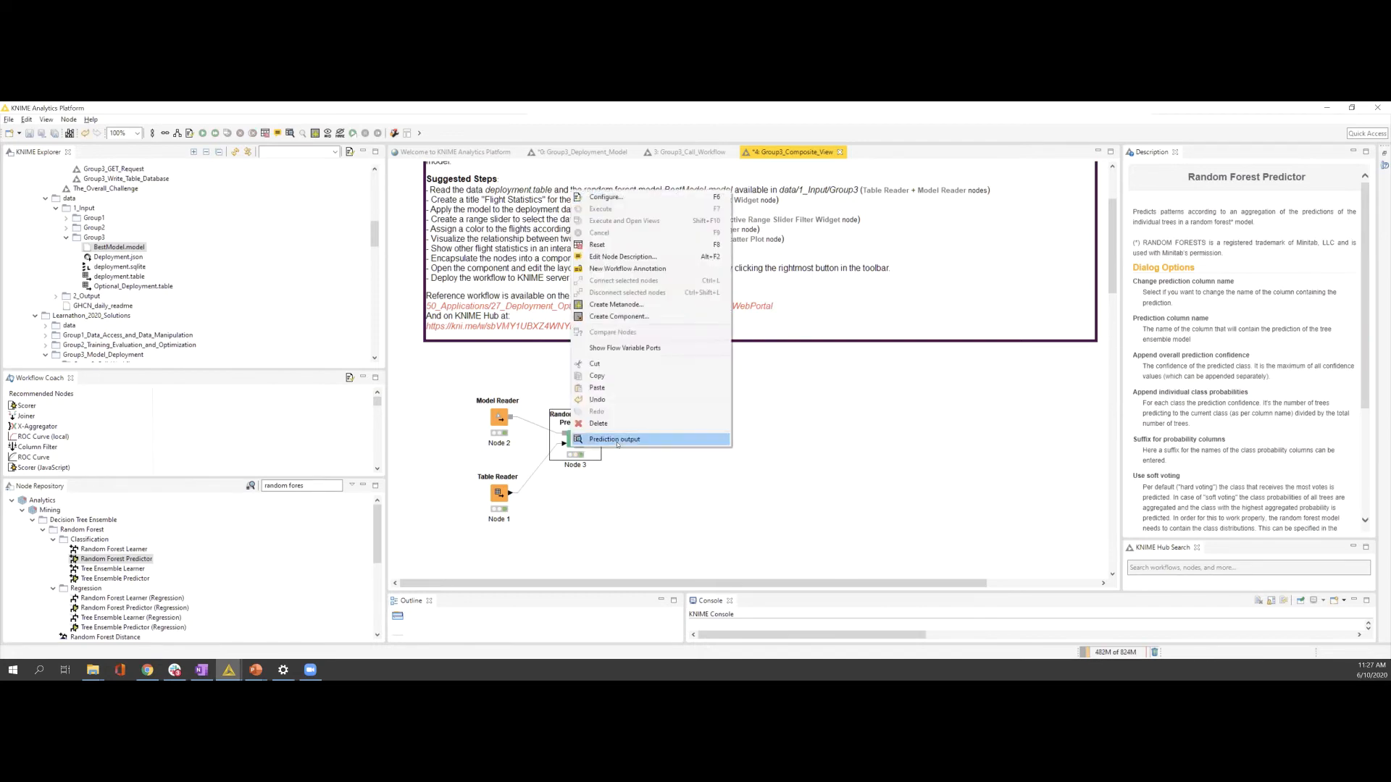
pyautogui.click(623, 438)
pyautogui.moveTo(616, 568); pyautogui.dragTo(935, 557)
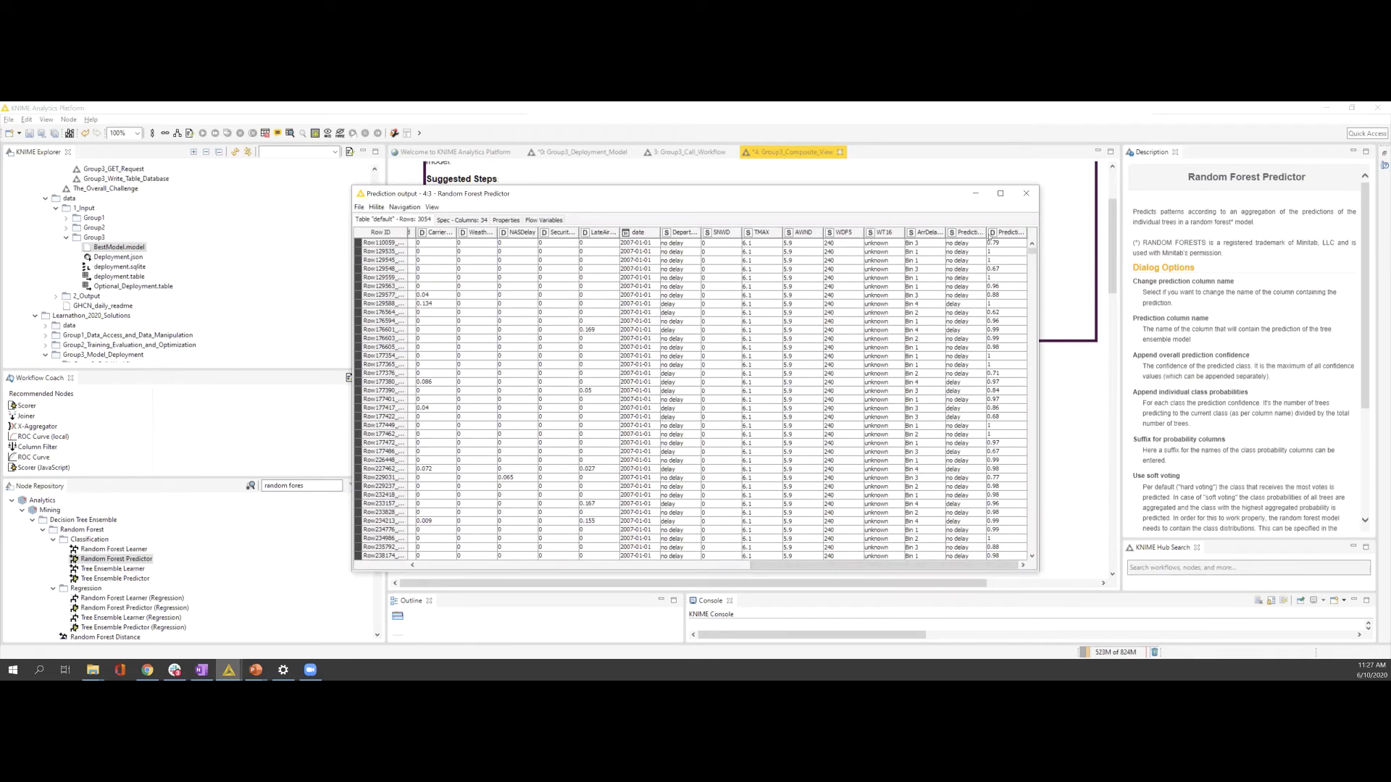
pyautogui.moveTo(987, 235); pyautogui.dragTo(1026, 241)
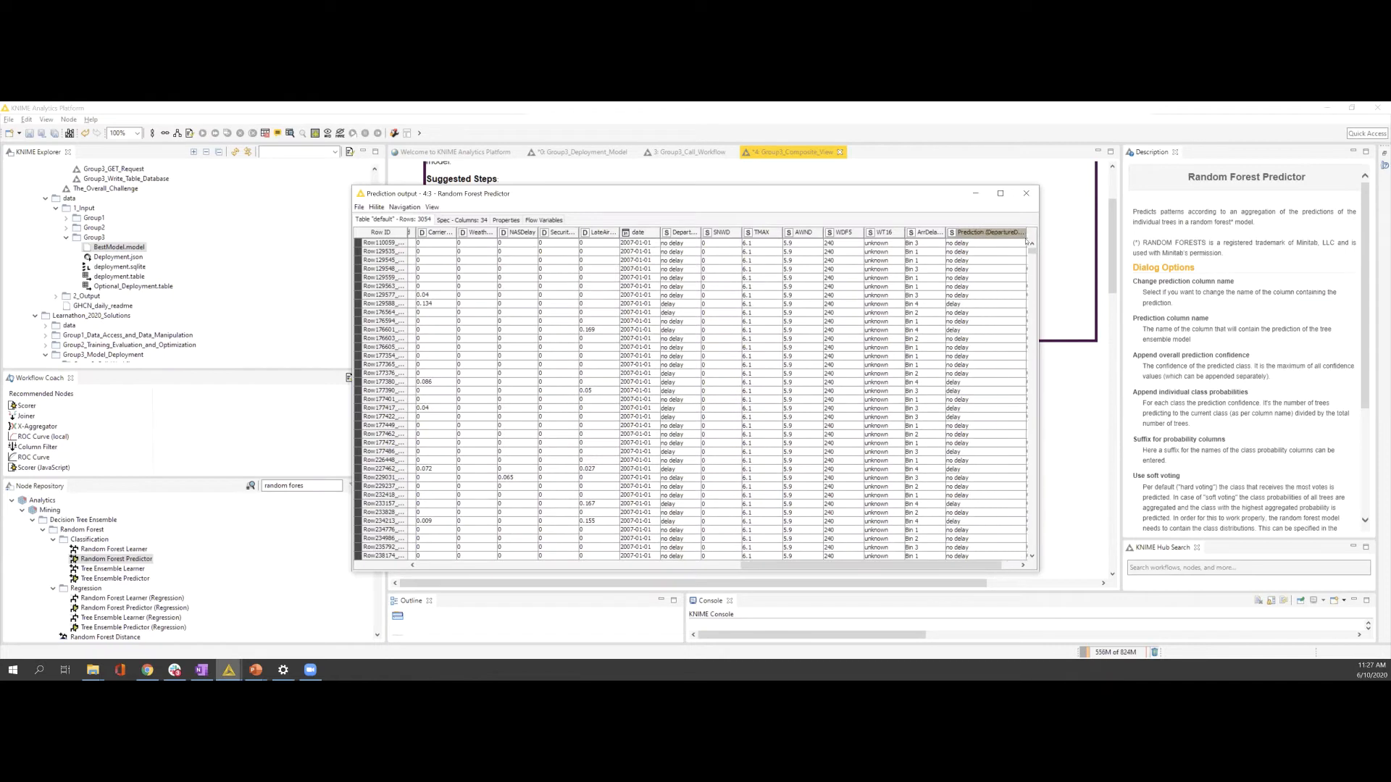
pyautogui.hscroll(1, 939, 565)
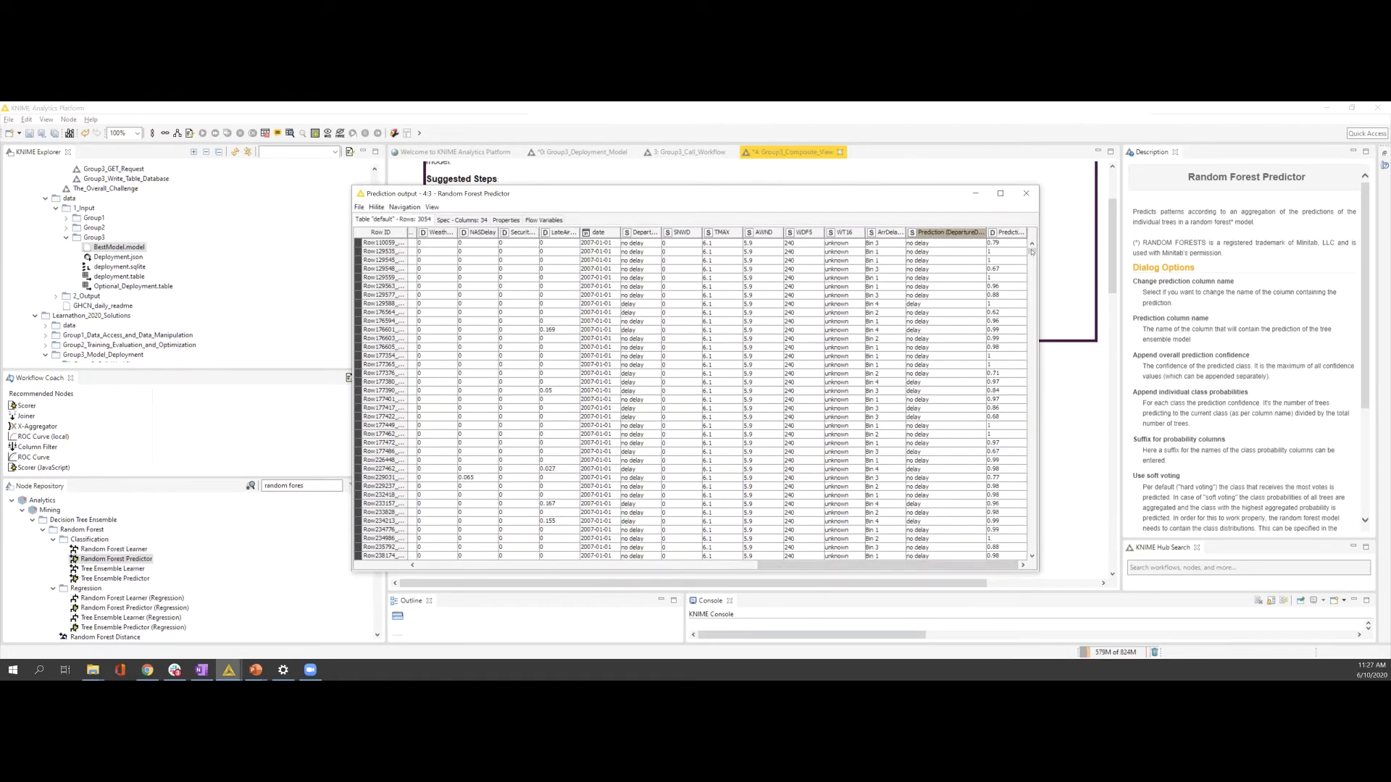
pyautogui.moveTo(1027, 234); pyautogui.dragTo(1064, 234)
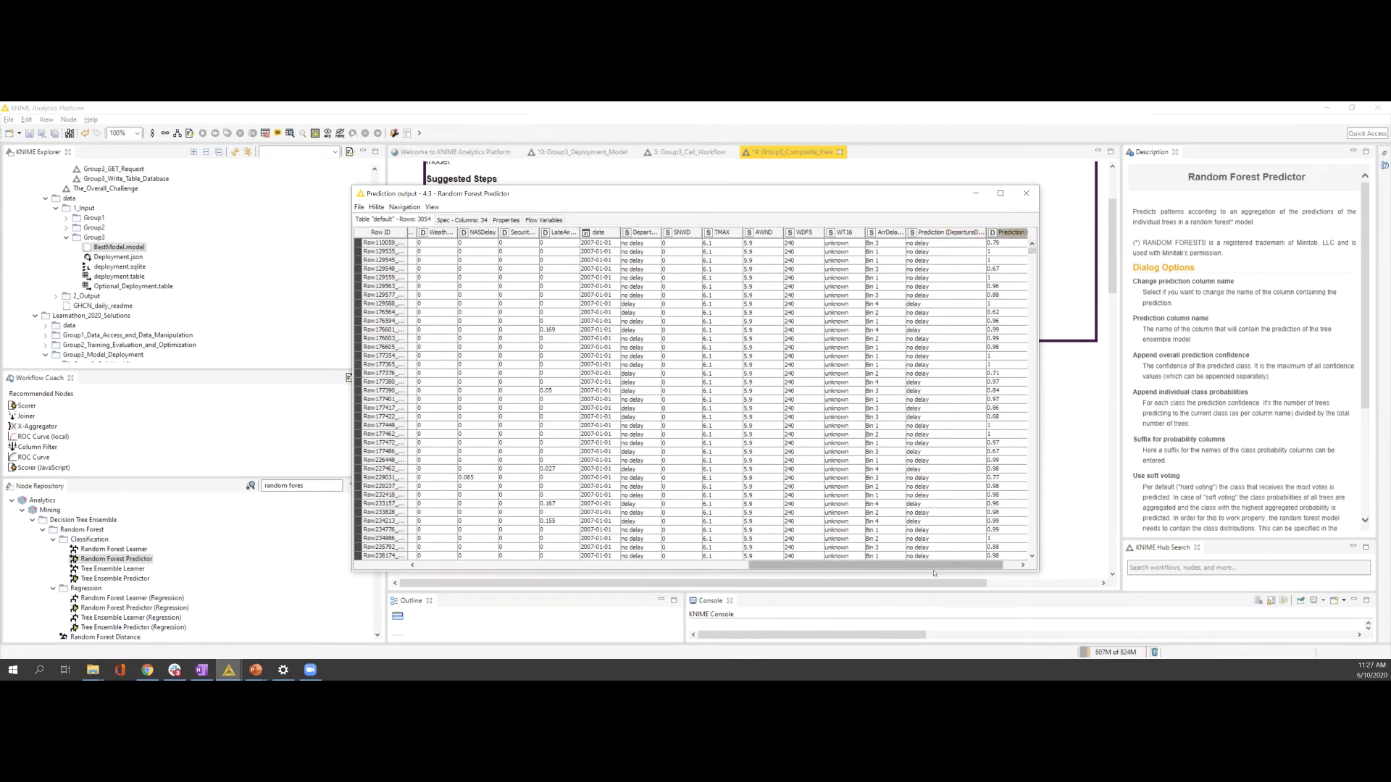
pyautogui.moveTo(935, 566); pyautogui.dragTo(952, 566)
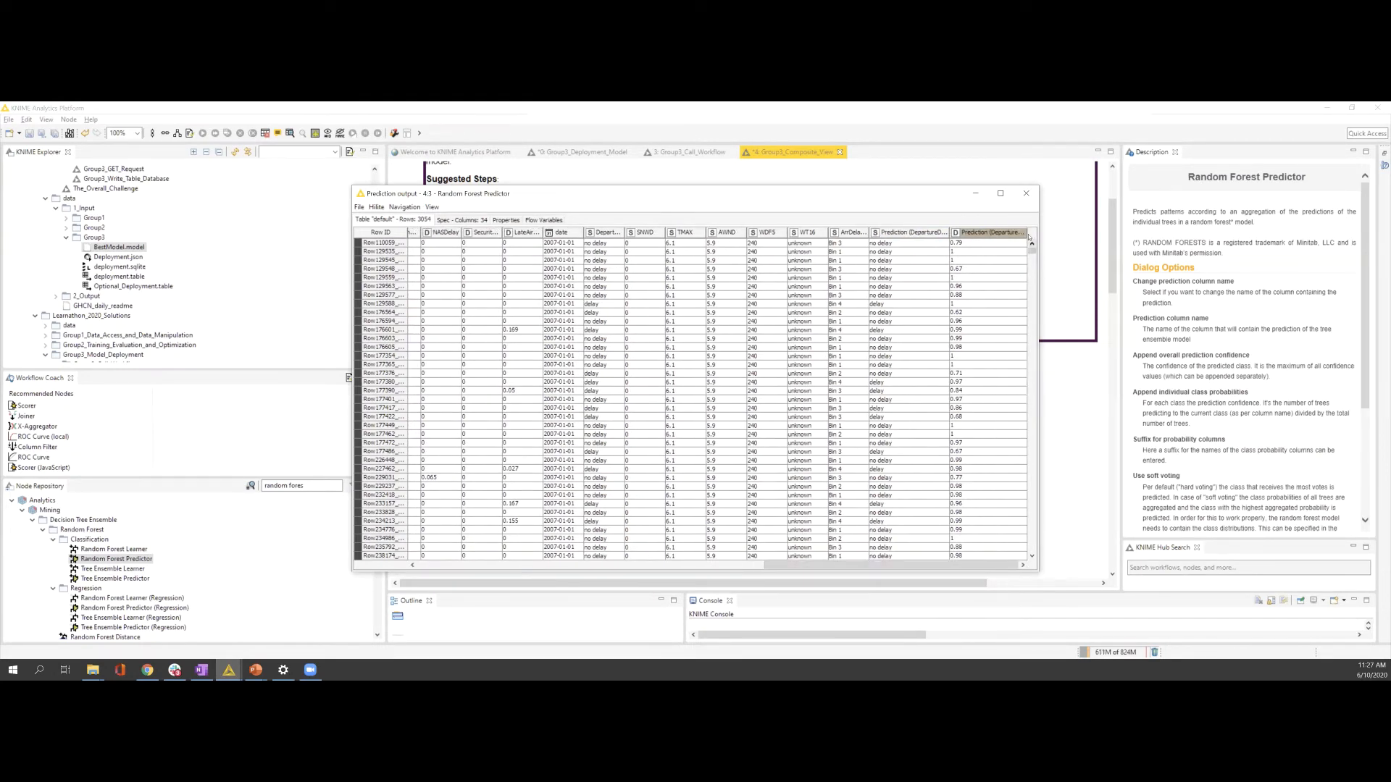
pyautogui.moveTo(1029, 234); pyautogui.dragTo(1065, 234)
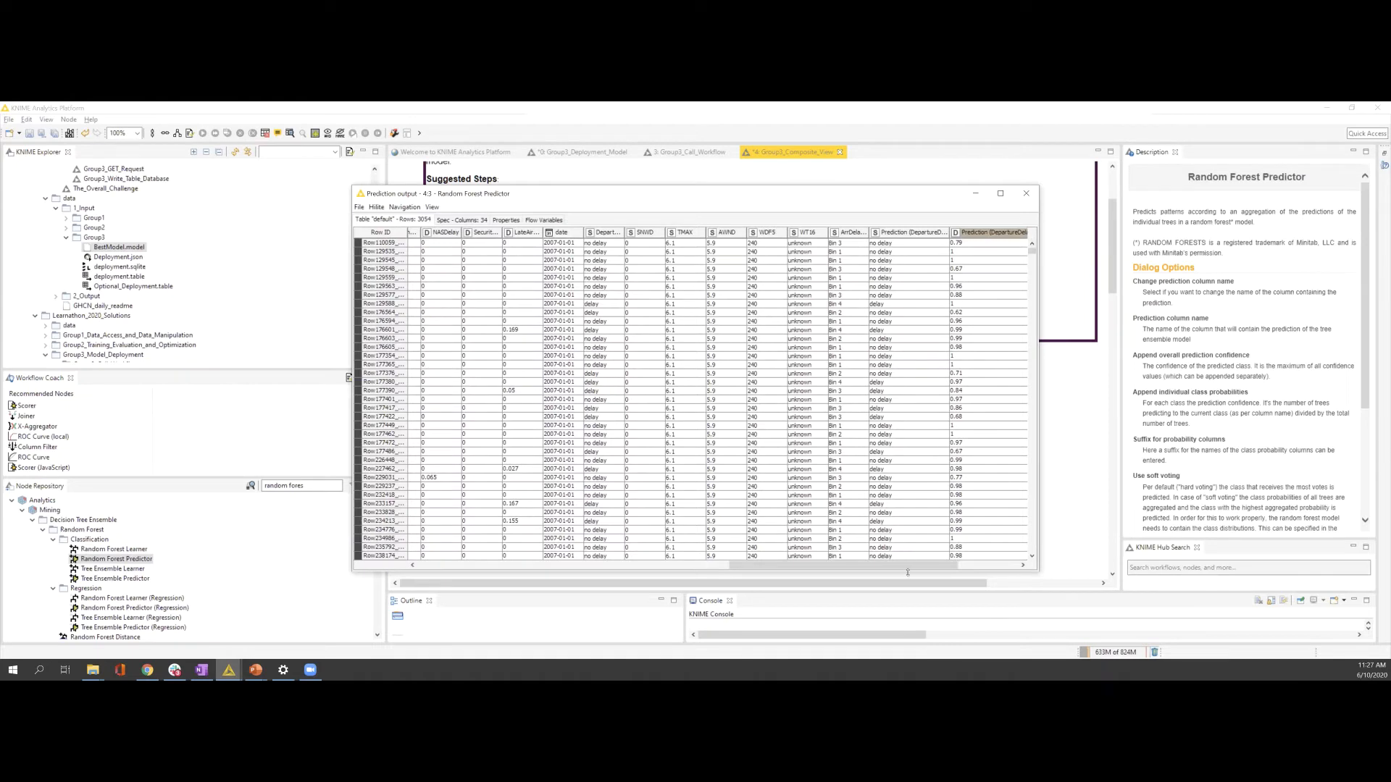
pyautogui.moveTo(907, 566); pyautogui.dragTo(968, 566)
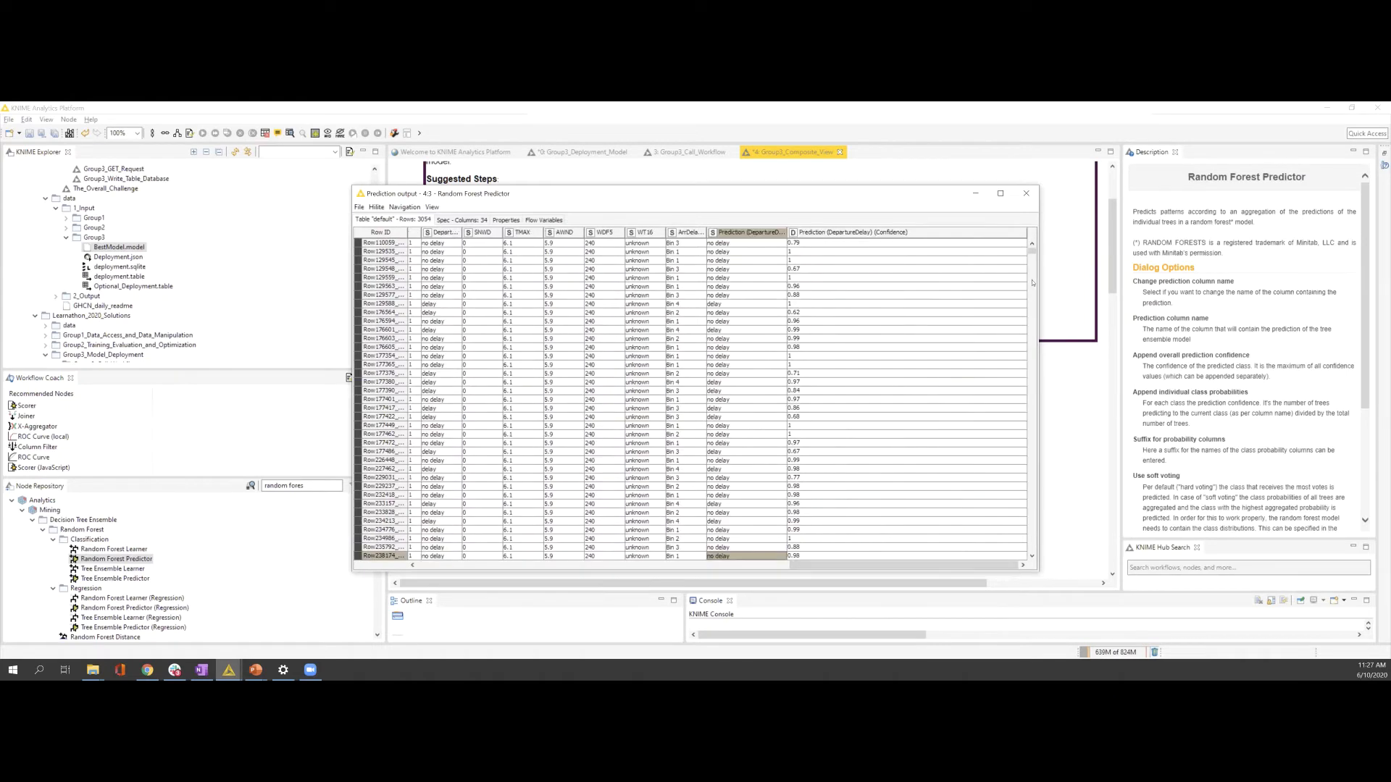
pyautogui.moveTo(1033, 252); pyautogui.dragTo(1033, 549)
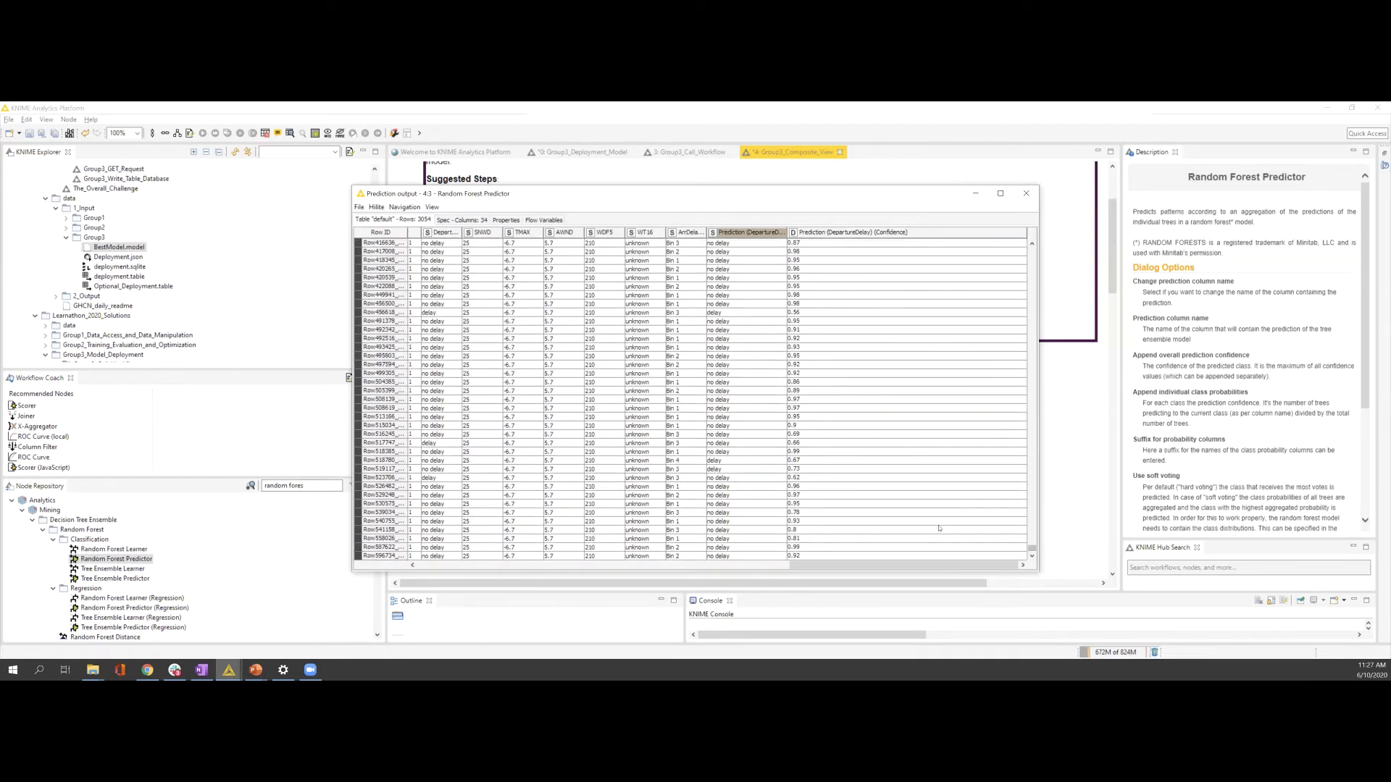
pyautogui.click(1026, 195)
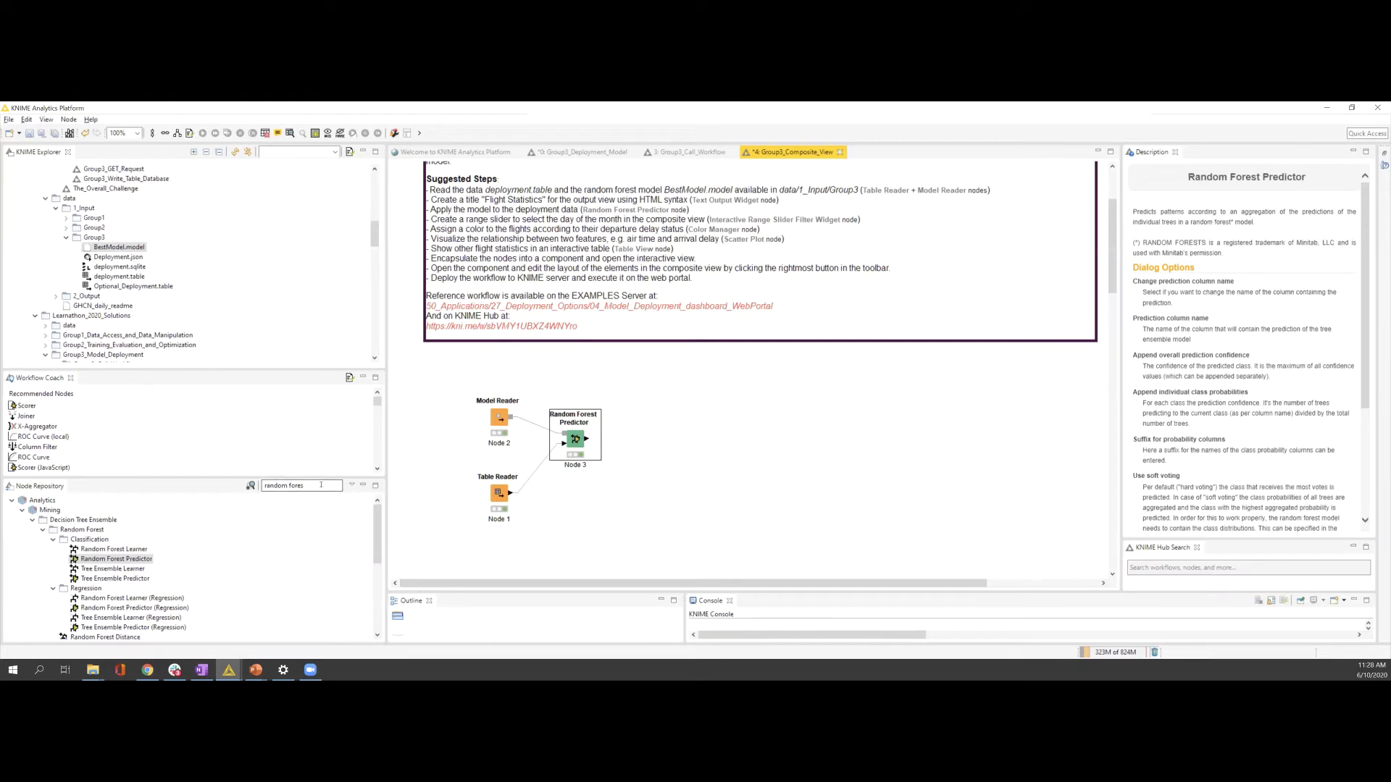
# Step: Search the node repository for "interactive", add an Interactive Range Slider Filter Widget node and connect the Random Forest Predictor output to it
pyautogui.click(242, 482)
pyautogui.press('BackSpace')
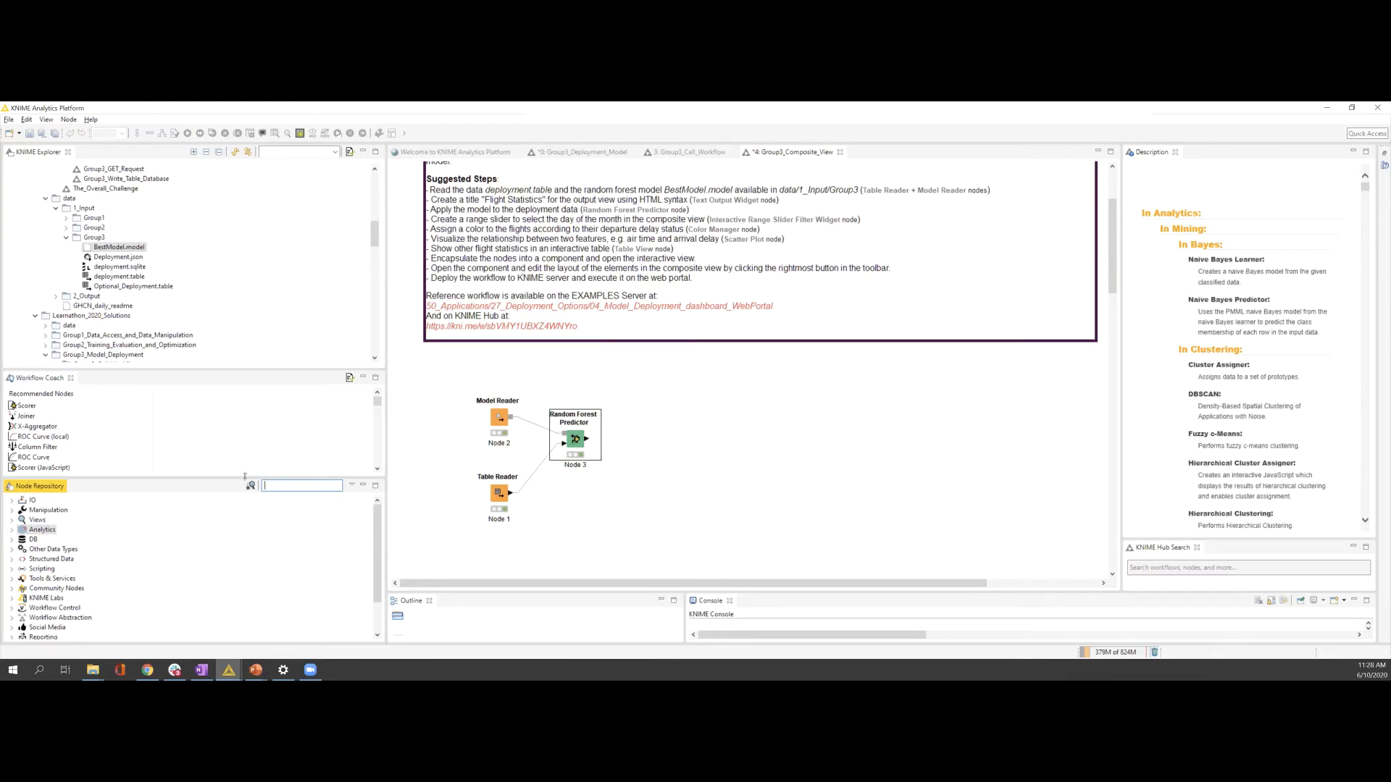
pyautogui.moveTo(243, 478); pyautogui.dragTo(250, 421)
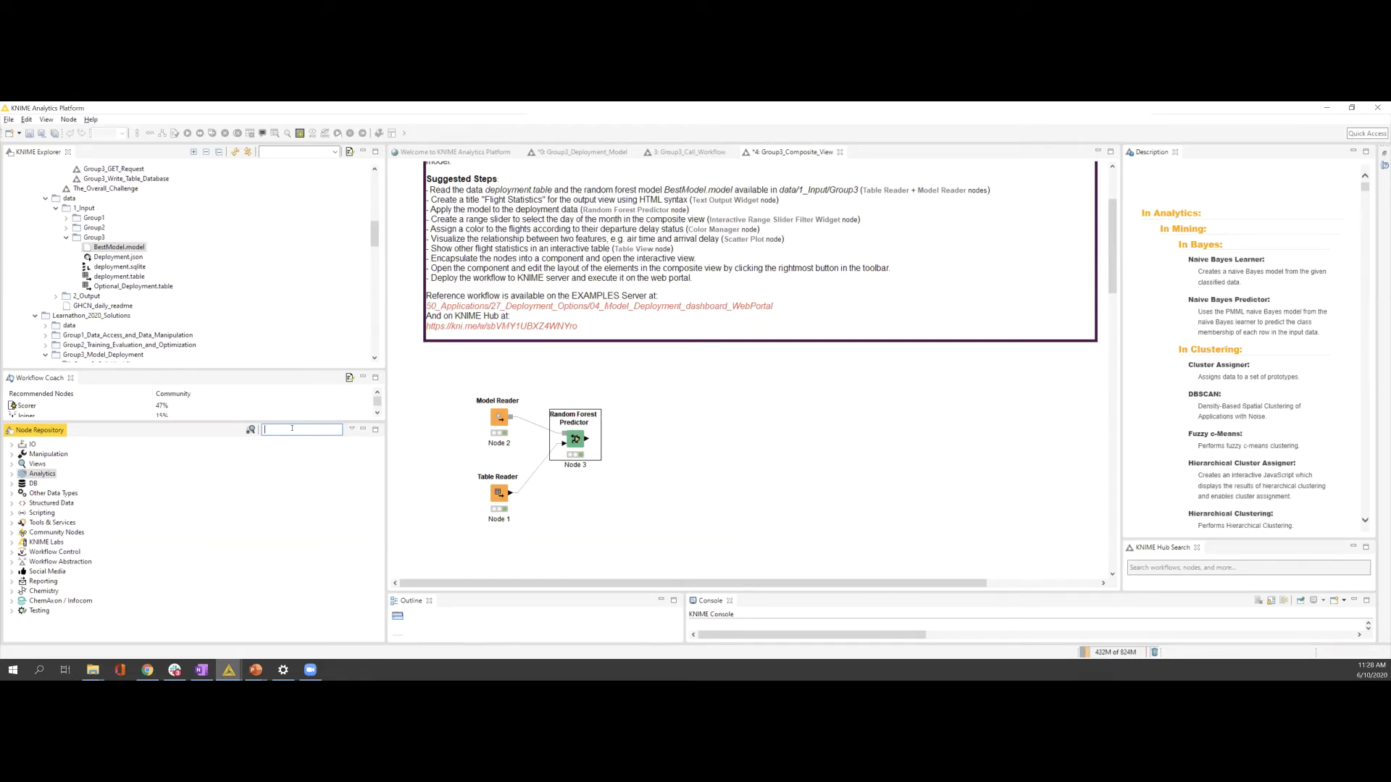
pyautogui.write('interactive')
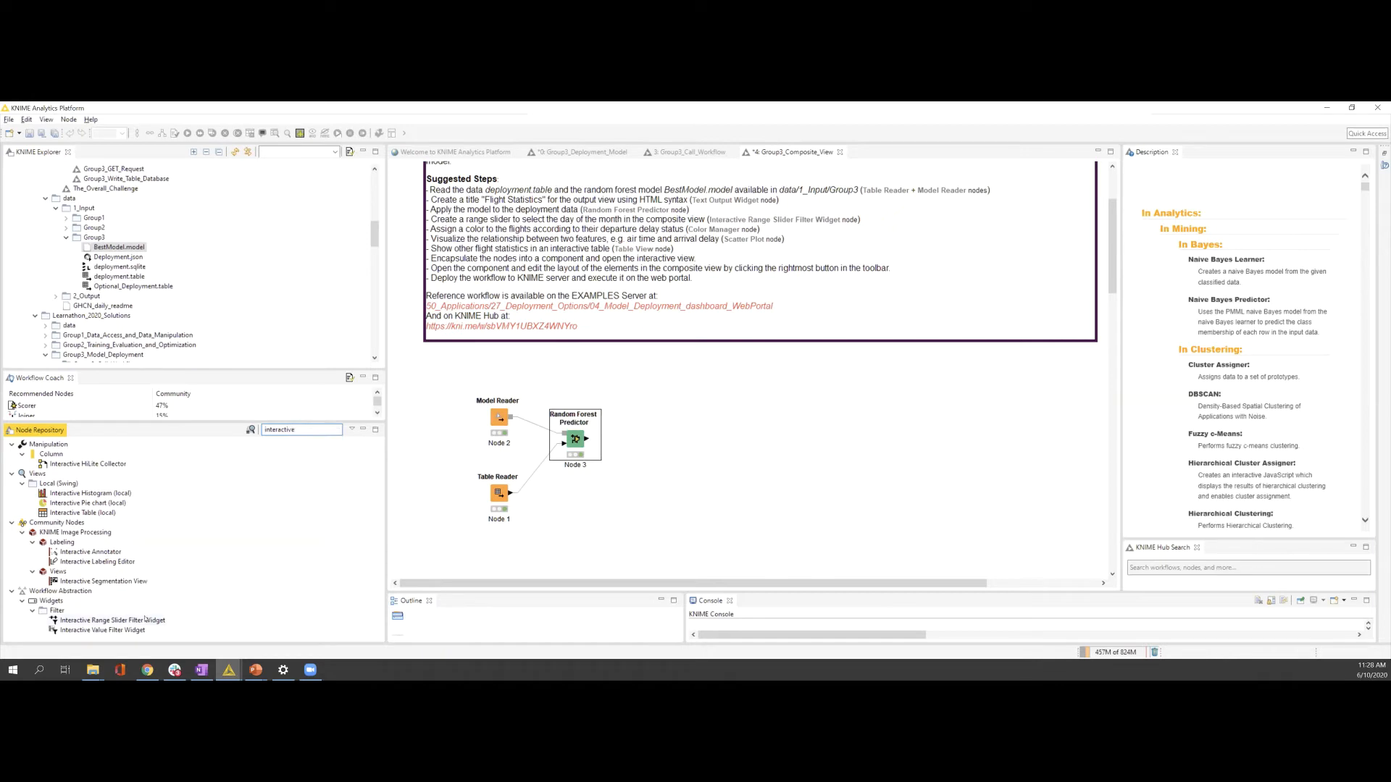
pyautogui.moveTo(152, 621); pyautogui.dragTo(662, 445)
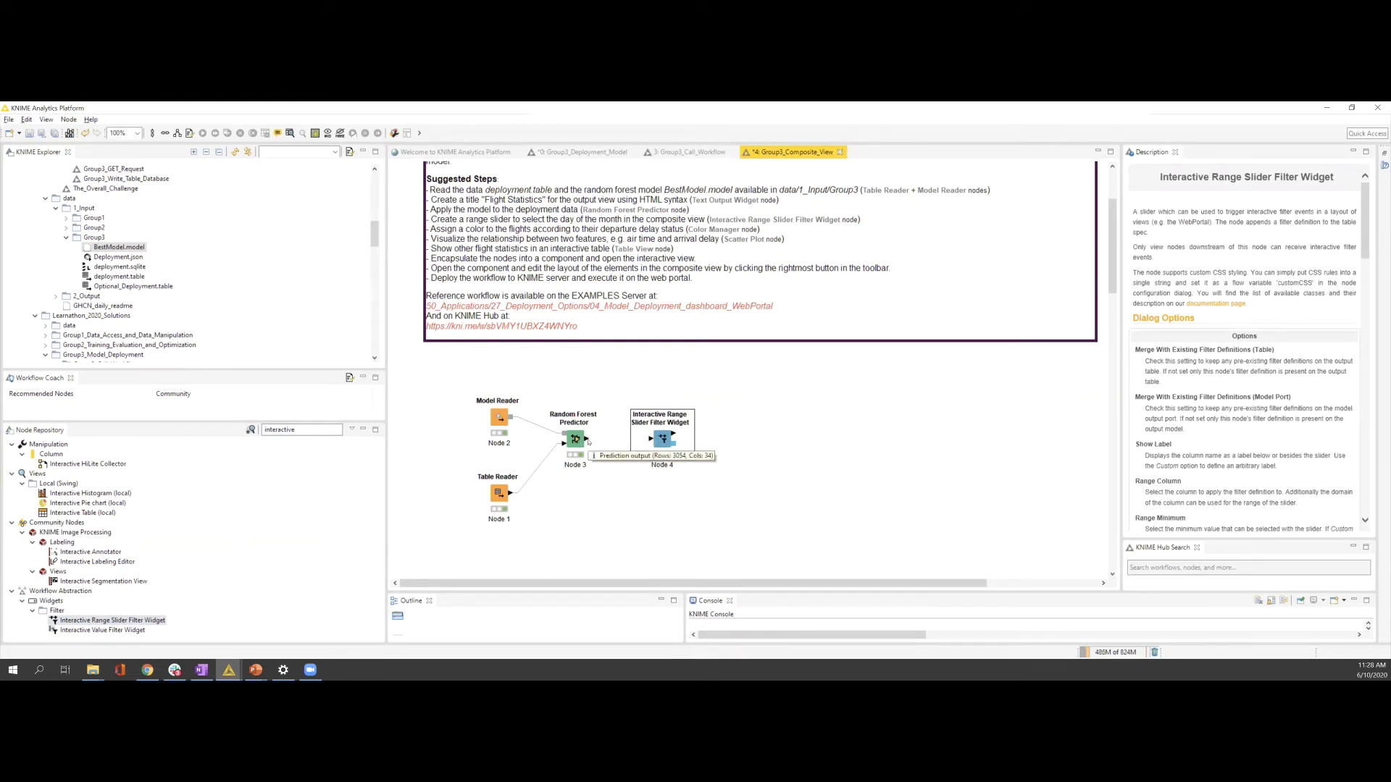
pyautogui.moveTo(585, 439); pyautogui.dragTo(651, 440)
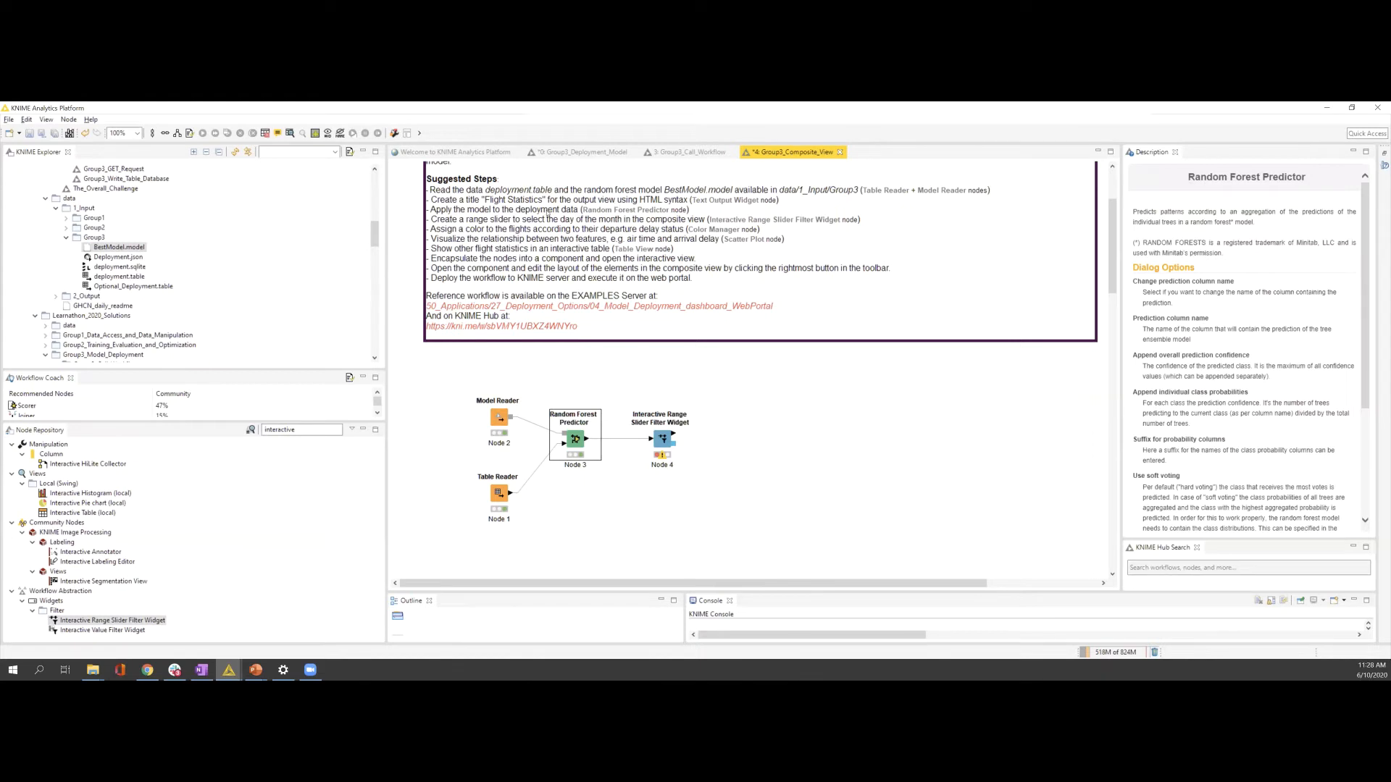
# Step: Set the range column of the Interactive Range Slider Filter Widget to DayofMonth
pyautogui.doubleClick(662, 438)
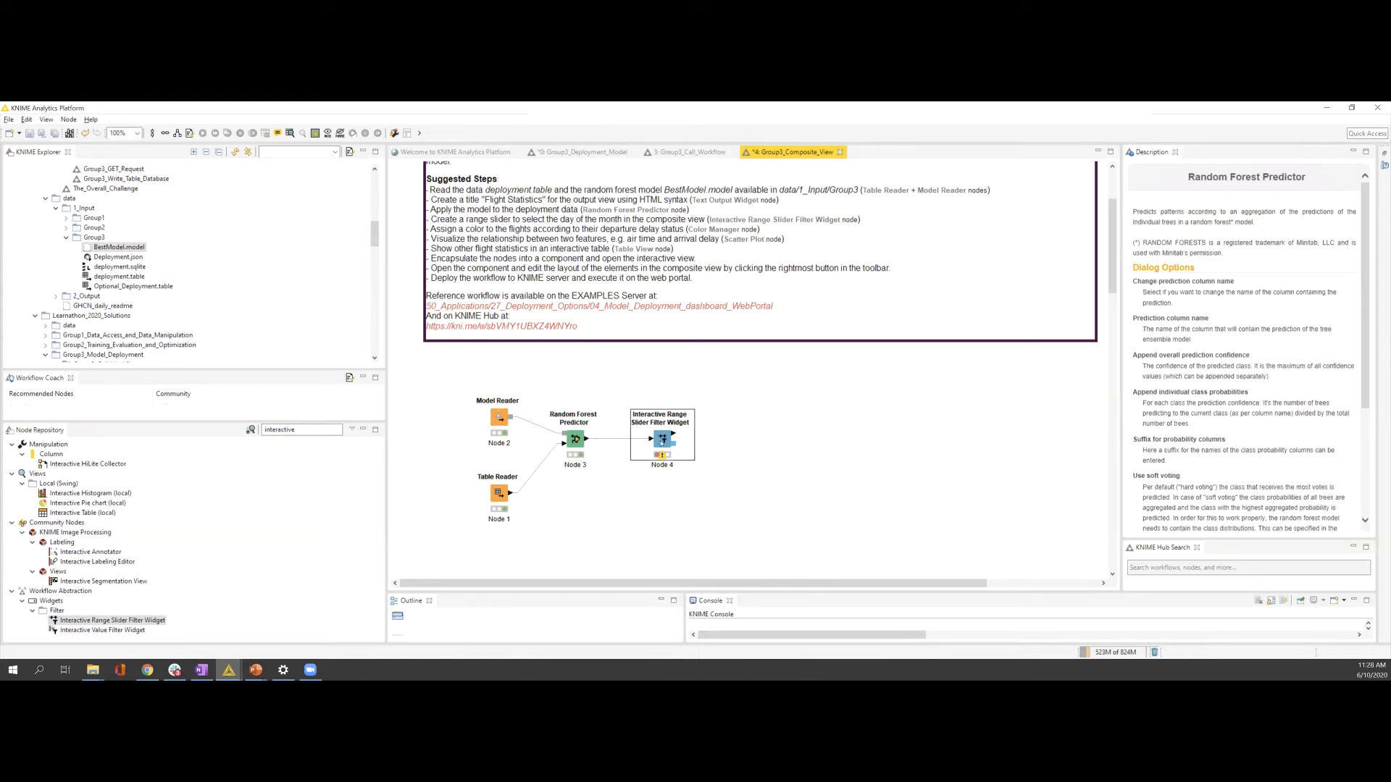
pyautogui.click(719, 371)
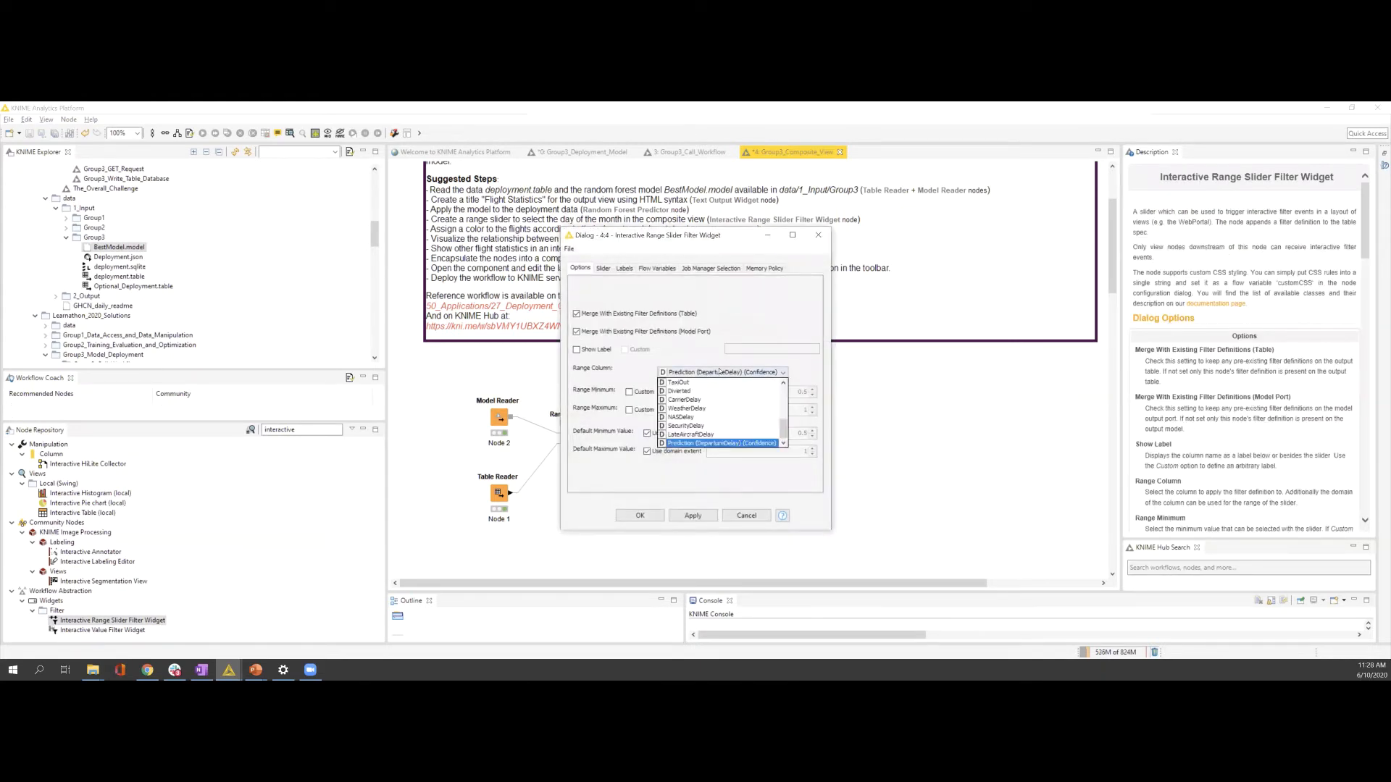
pyautogui.scroll(5, 721, 402)
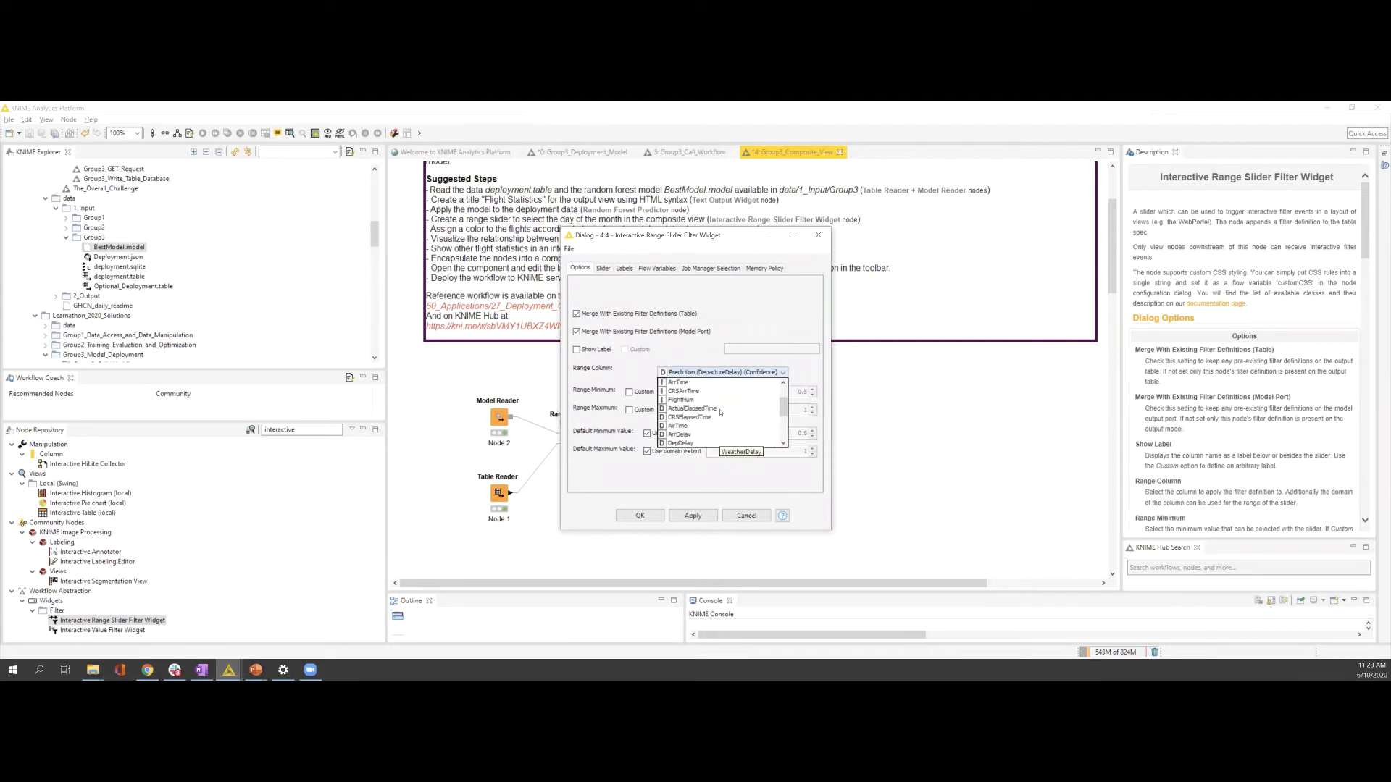
pyautogui.press('d')
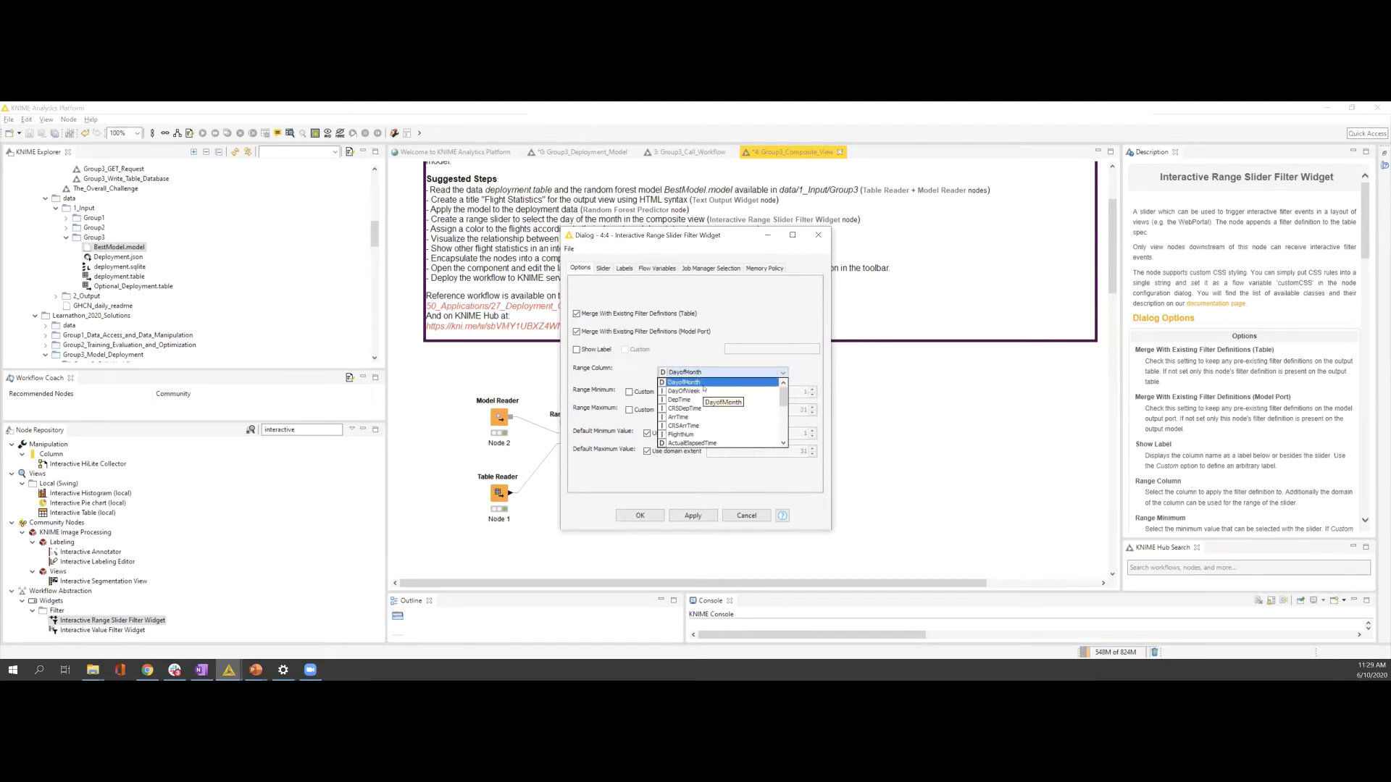
pyautogui.click(703, 389)
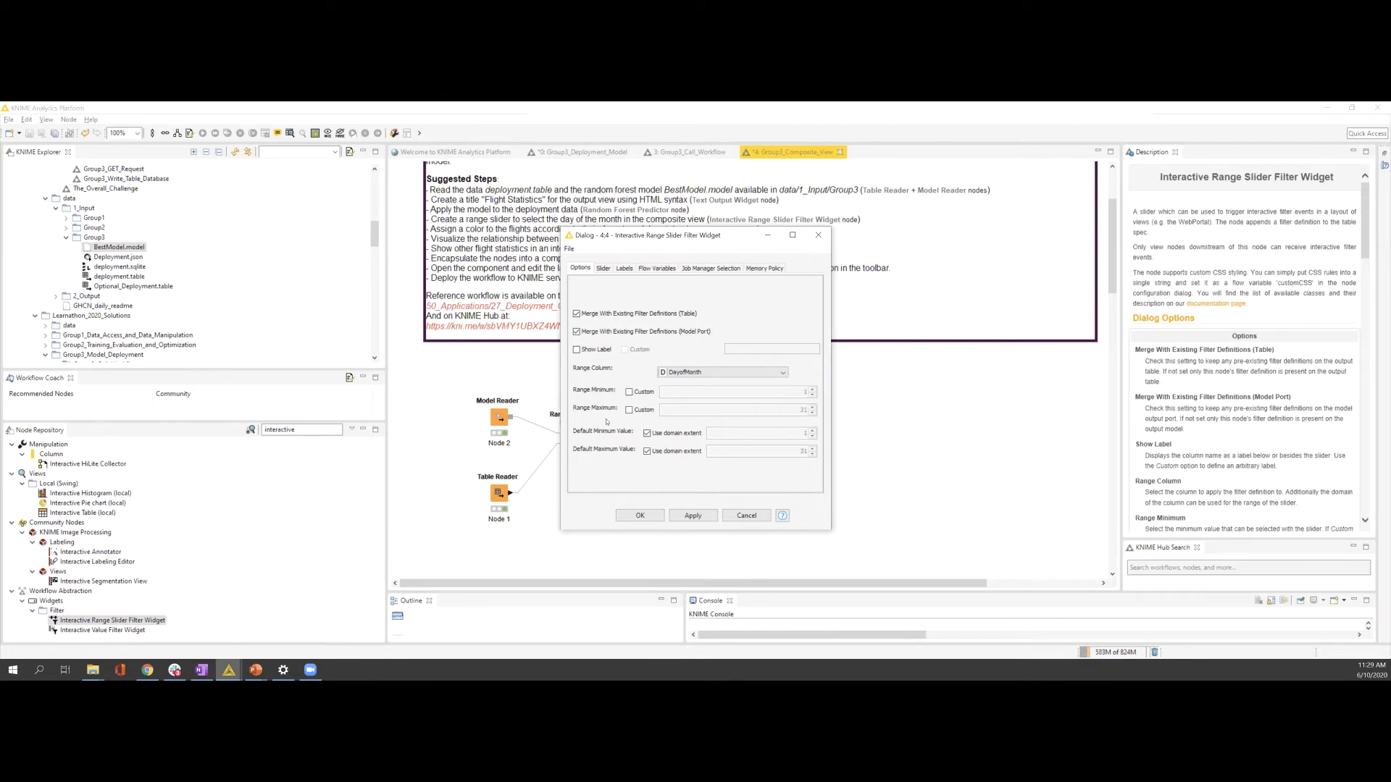
# Step: Review the widget's slider stepping and label options, keep their defaults and accept the configuration
pyautogui.click(603, 269)
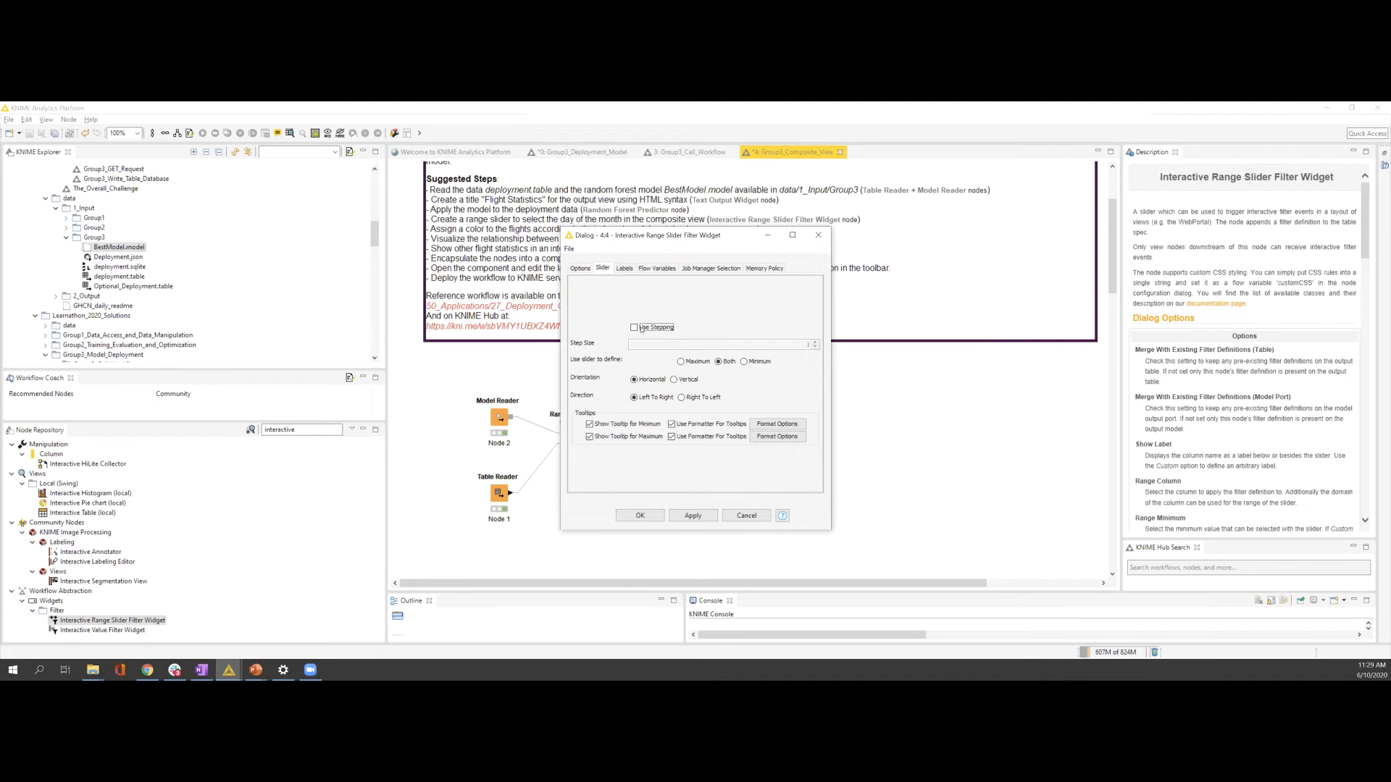
pyautogui.click(642, 328)
pyautogui.click(652, 328)
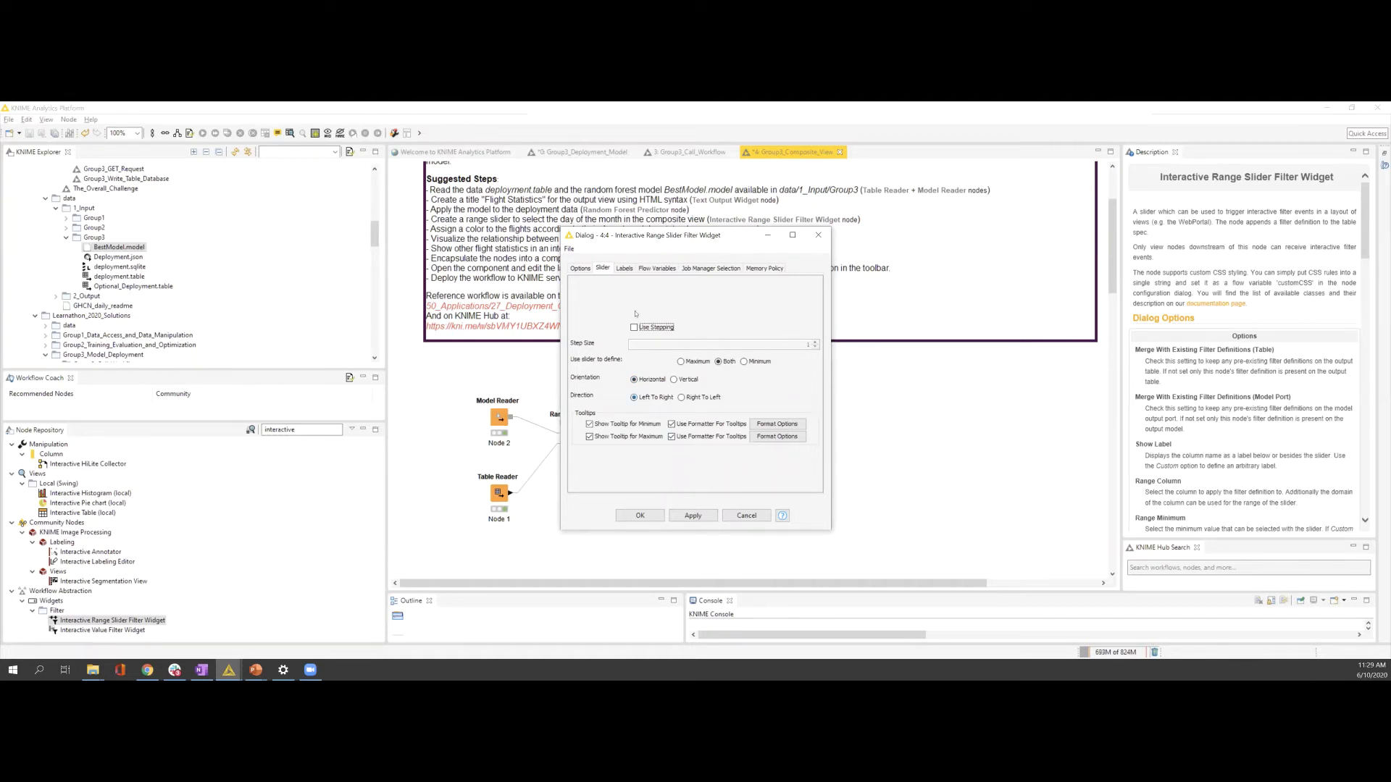
pyautogui.click(629, 270)
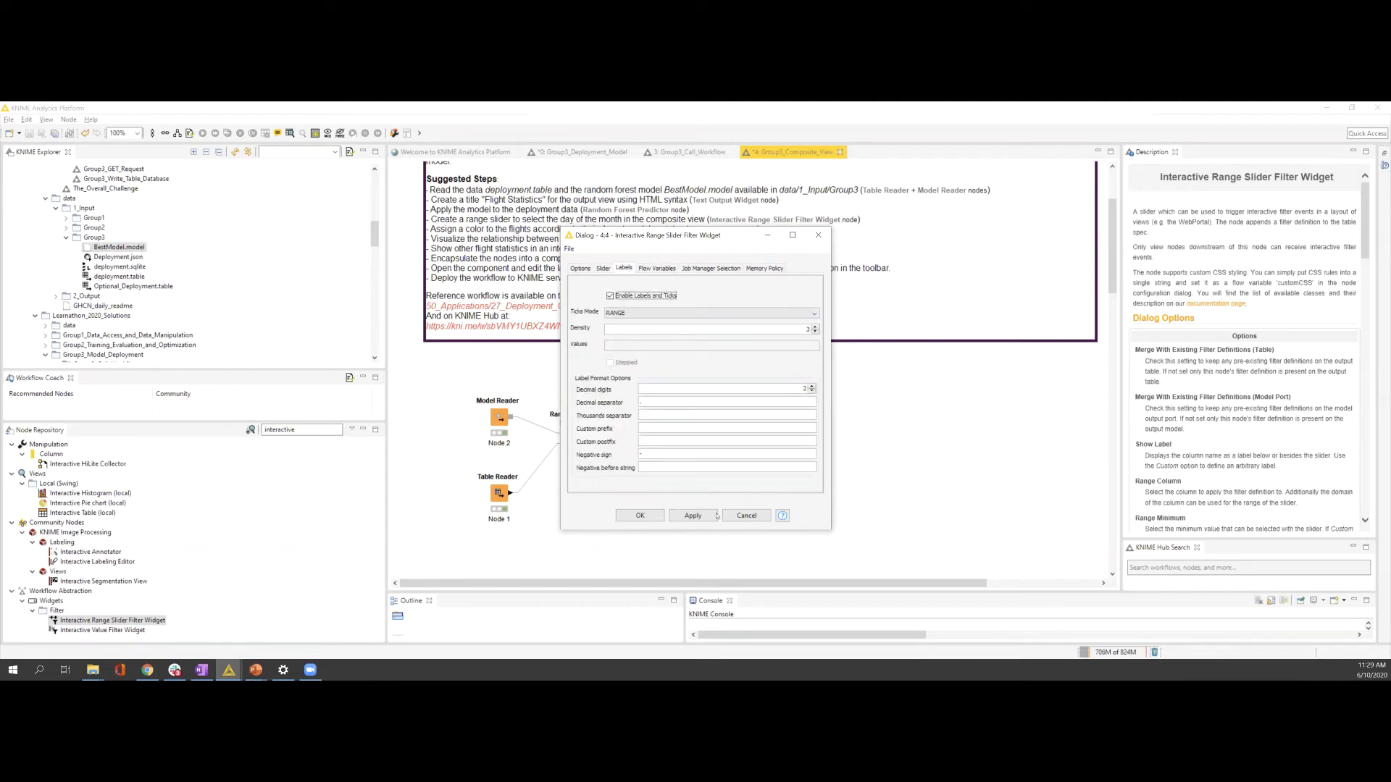
pyautogui.click(640, 516)
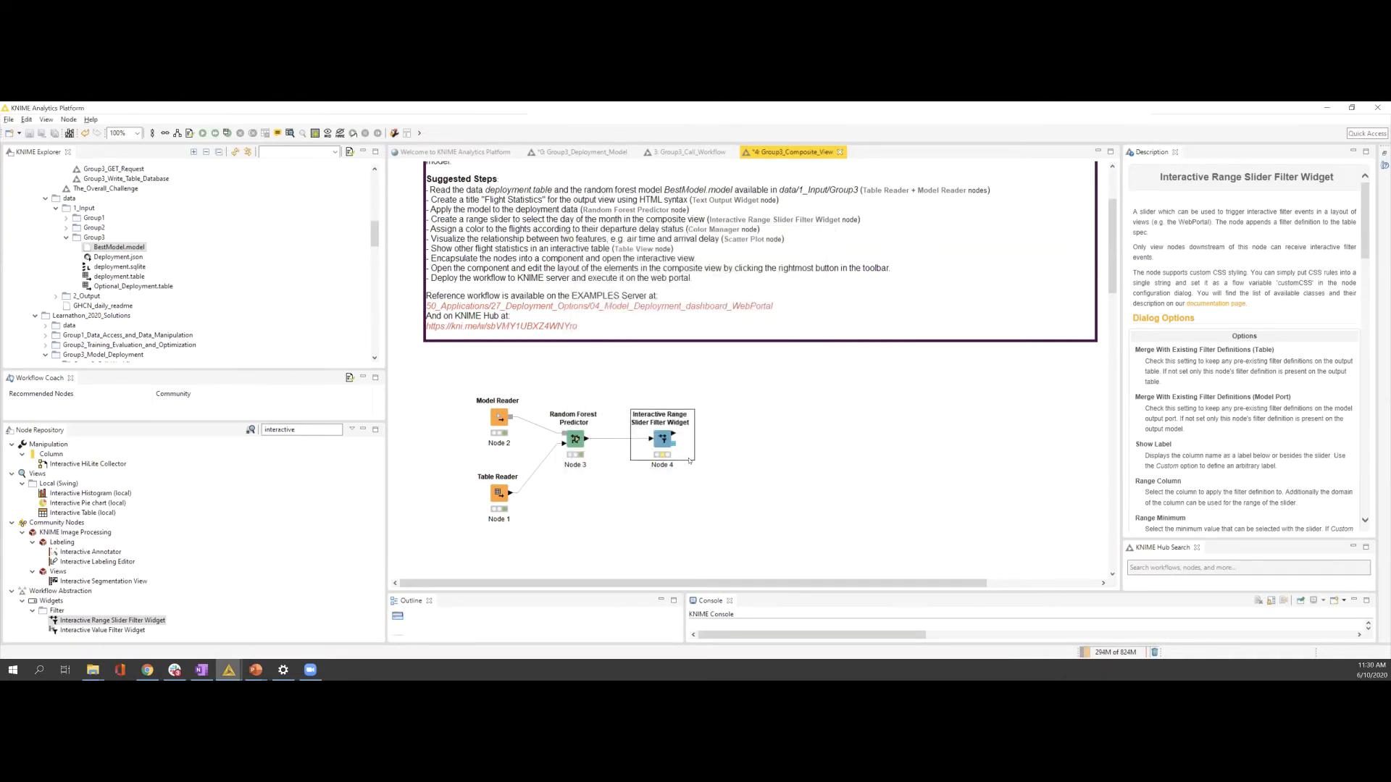
# Step: Execute the Interactive Range Slider Filter Widget and inspect its interactive view, trying the slider's lower handle
pyautogui.rightClick(663, 439)
pyautogui.click(692, 174)
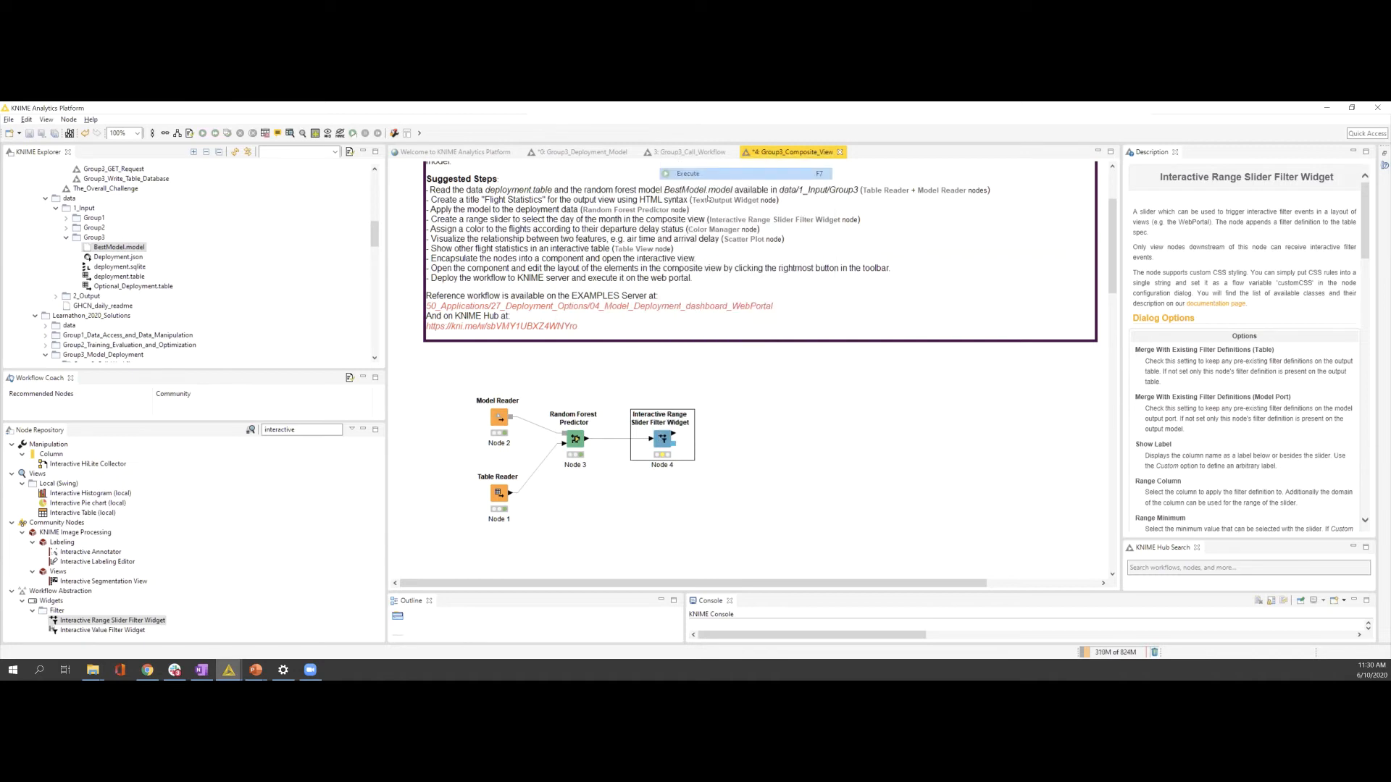
pyautogui.rightClick(666, 446)
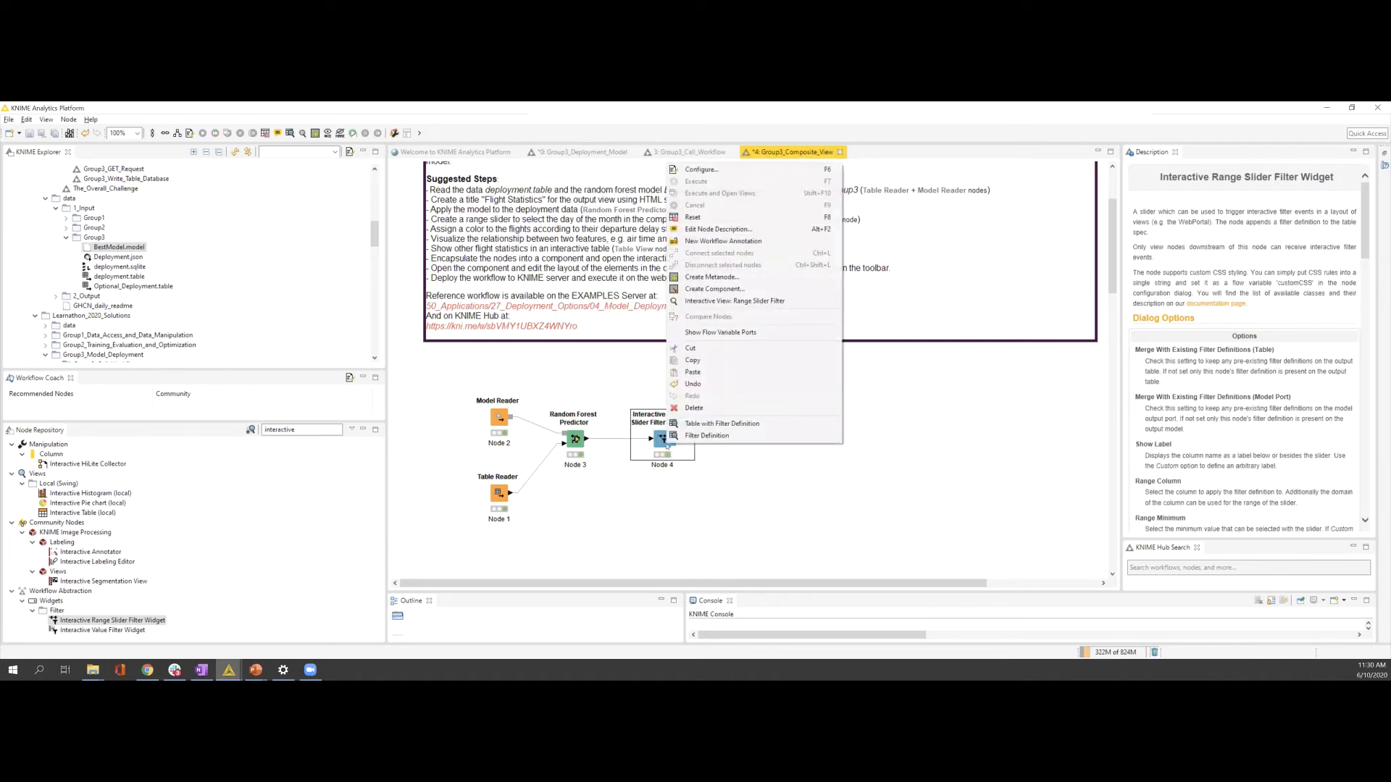
pyautogui.click(666, 481)
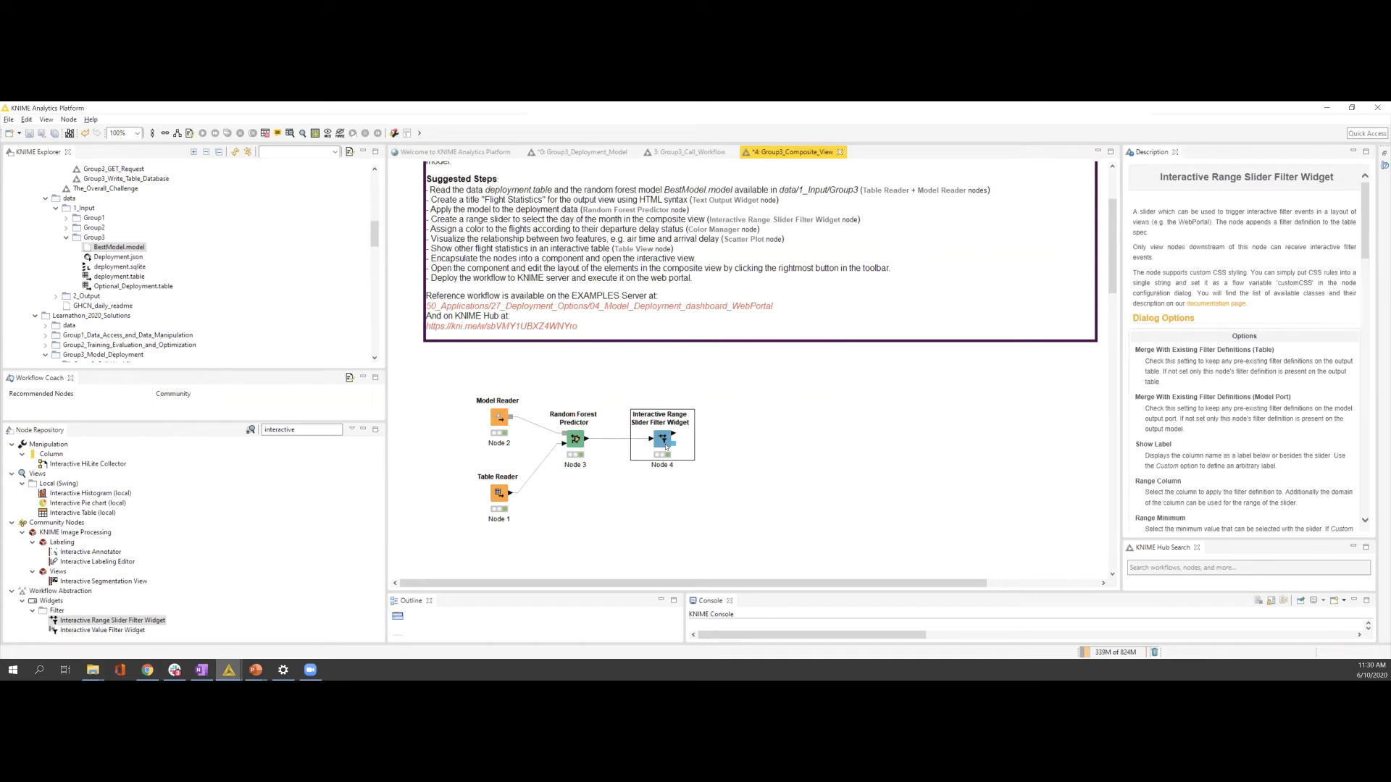
pyautogui.rightClick(665, 447)
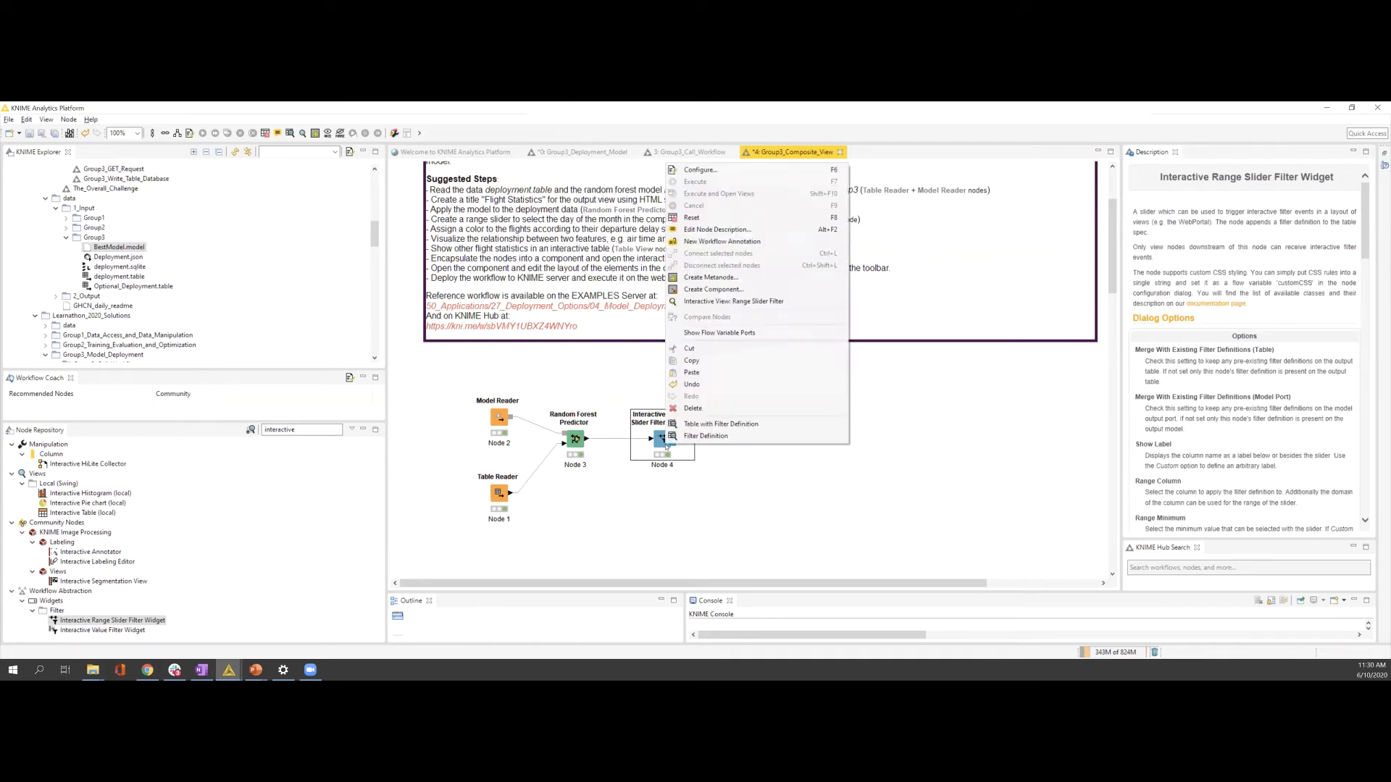
pyautogui.click(712, 303)
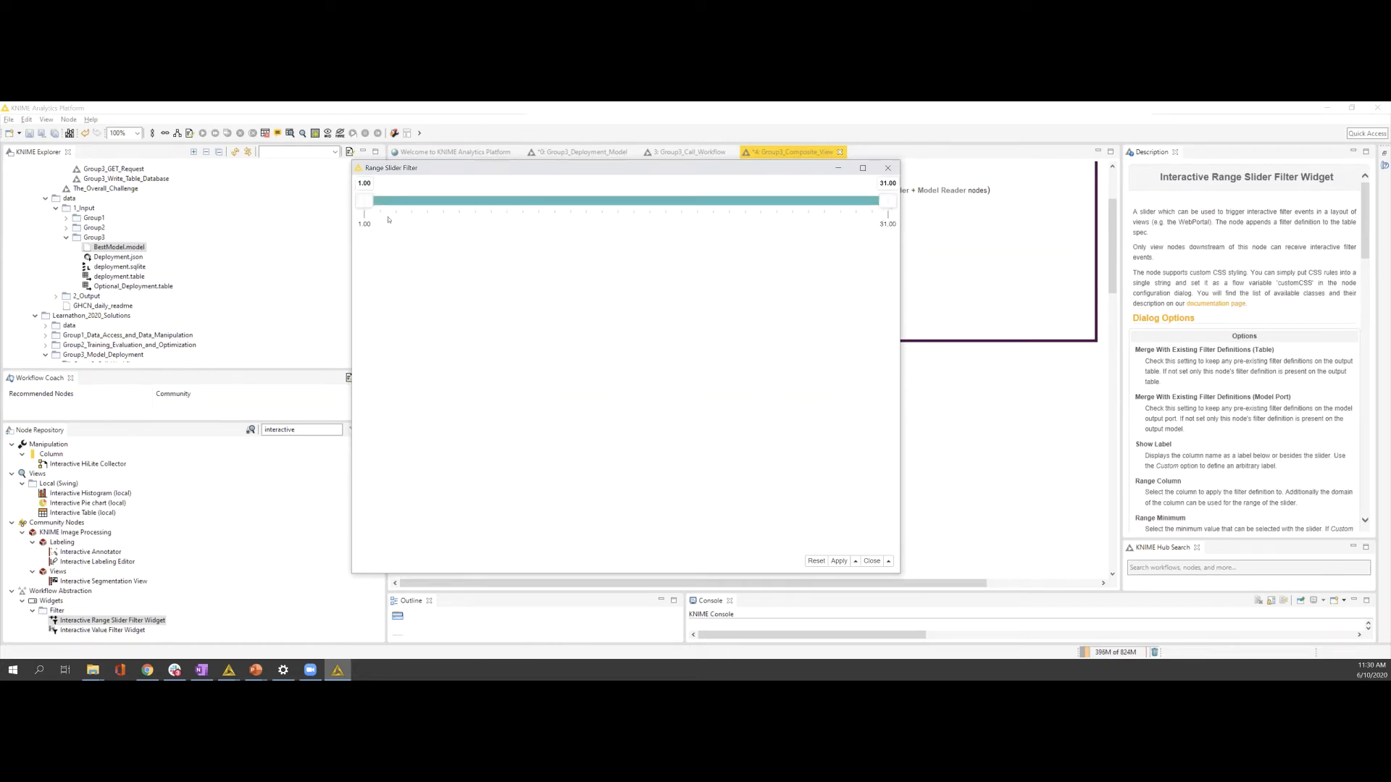
pyautogui.moveTo(366, 204); pyautogui.dragTo(369, 242)
pyautogui.click(891, 168)
# Step: Configure the Interactive Range Slider Filter Widget with 0 decimal digits for its labels and stepping enabled for its slider
pyautogui.doubleClick(660, 442)
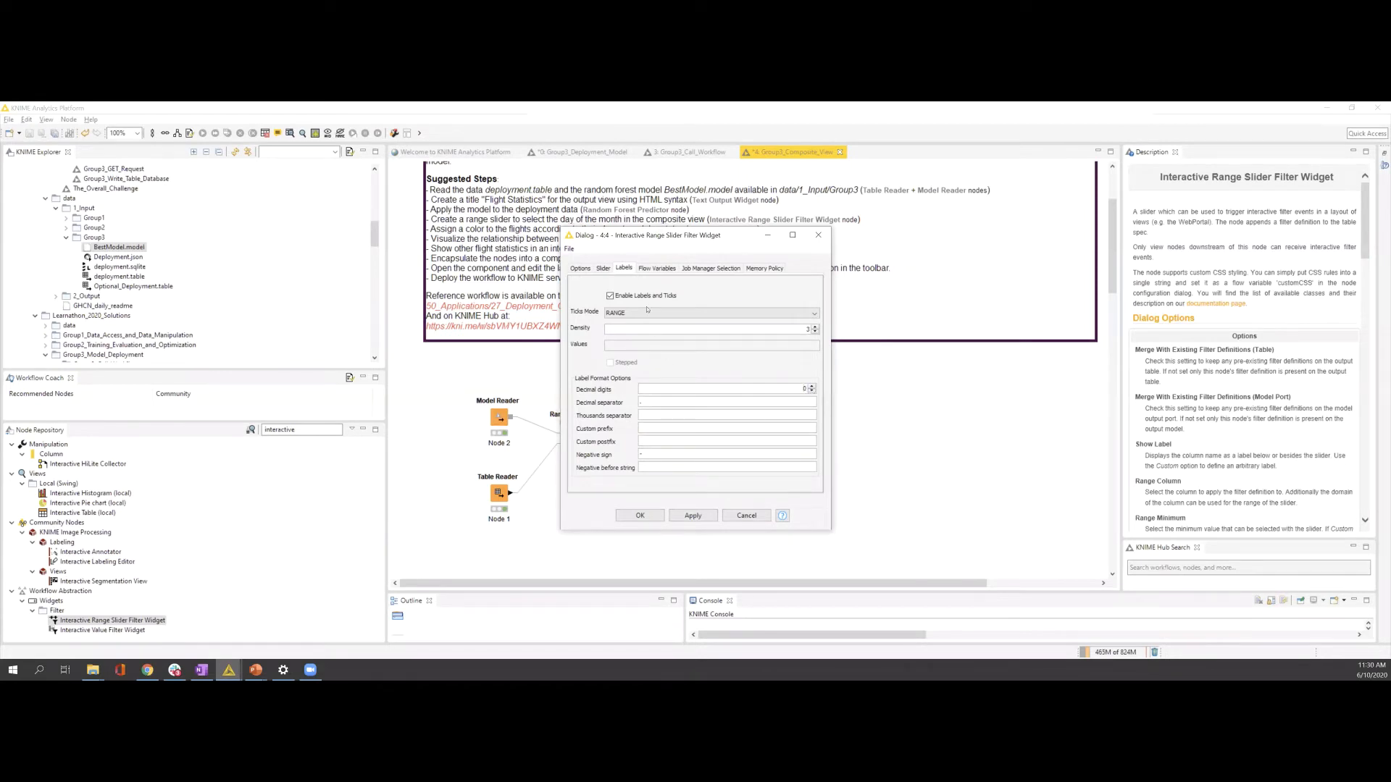
pyautogui.click(605, 269)
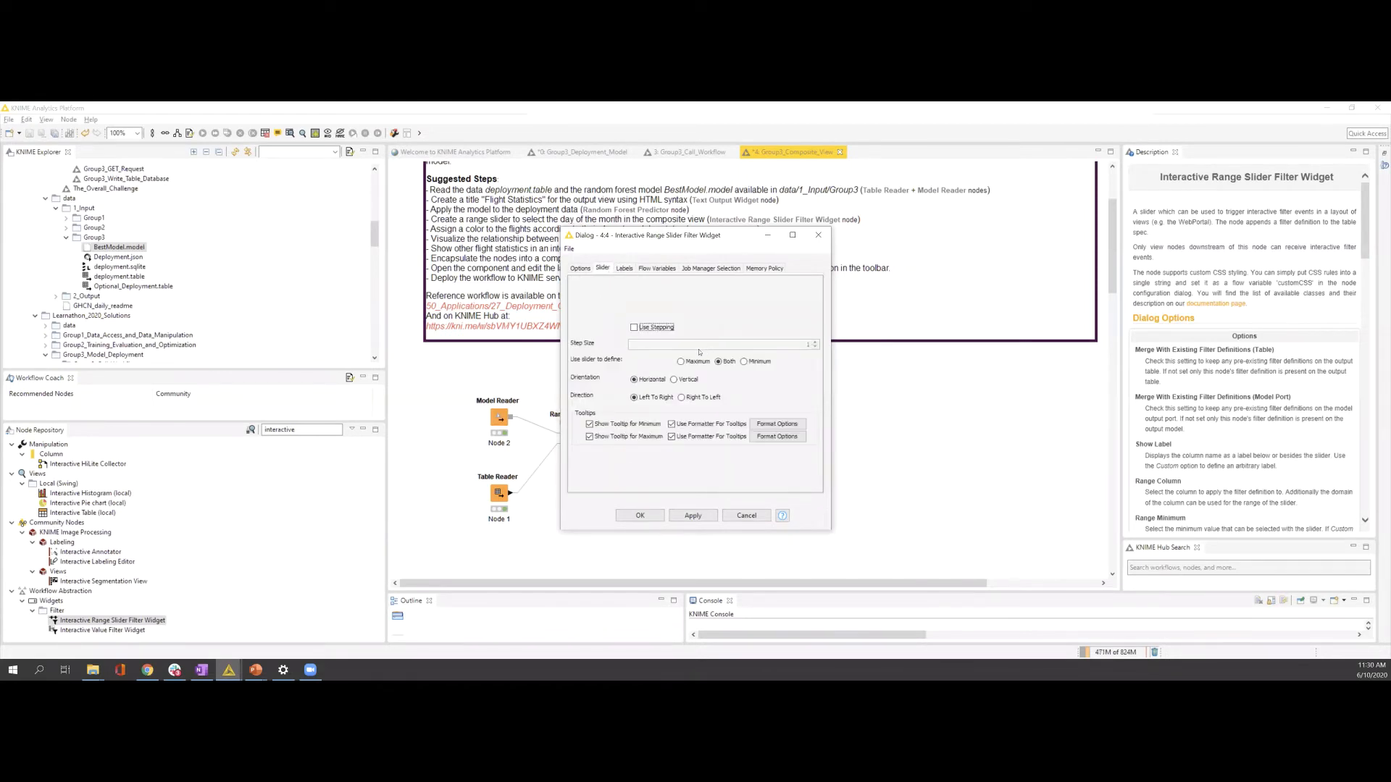
pyautogui.click(659, 328)
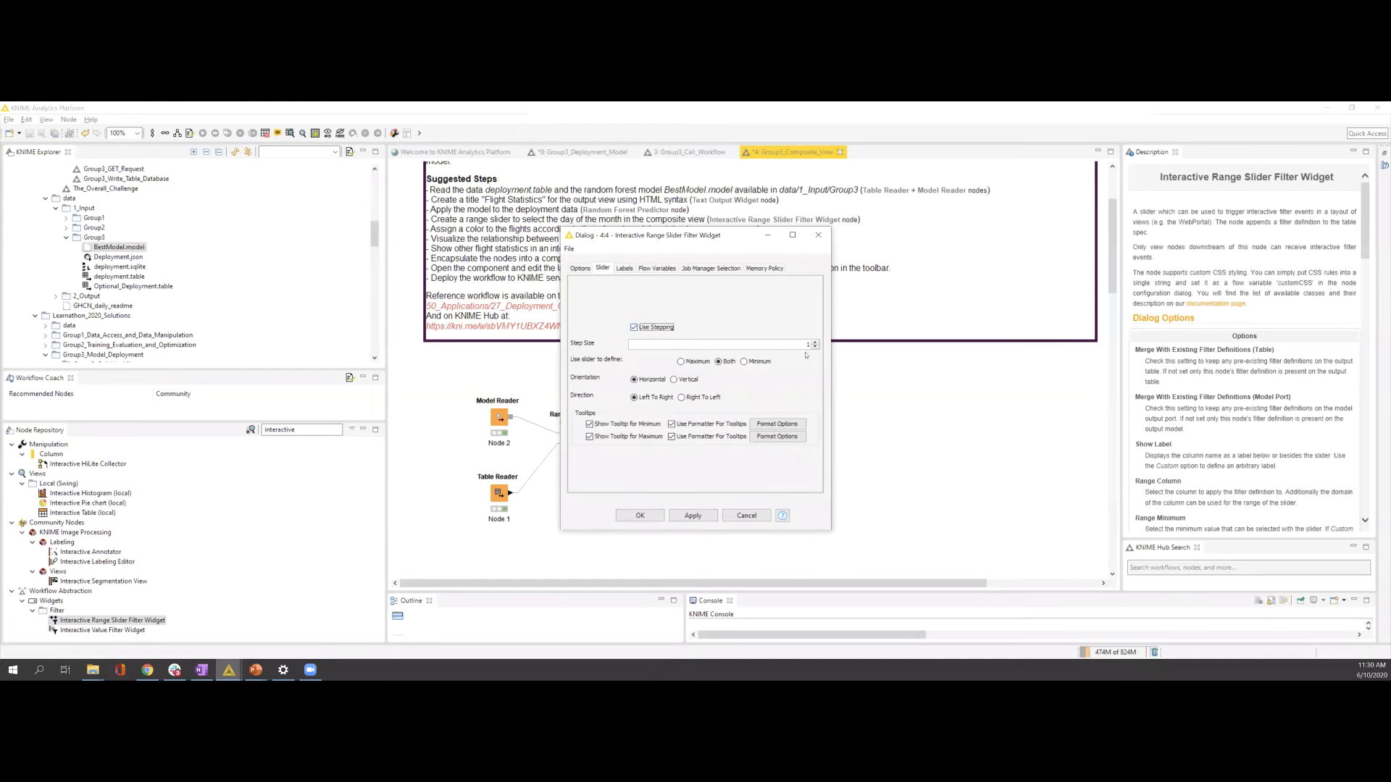
pyautogui.click(640, 515)
# Step: Re-execute the Interactive Range Slider Filter Widget and check the slider in its interactive view
pyautogui.rightClick(662, 437)
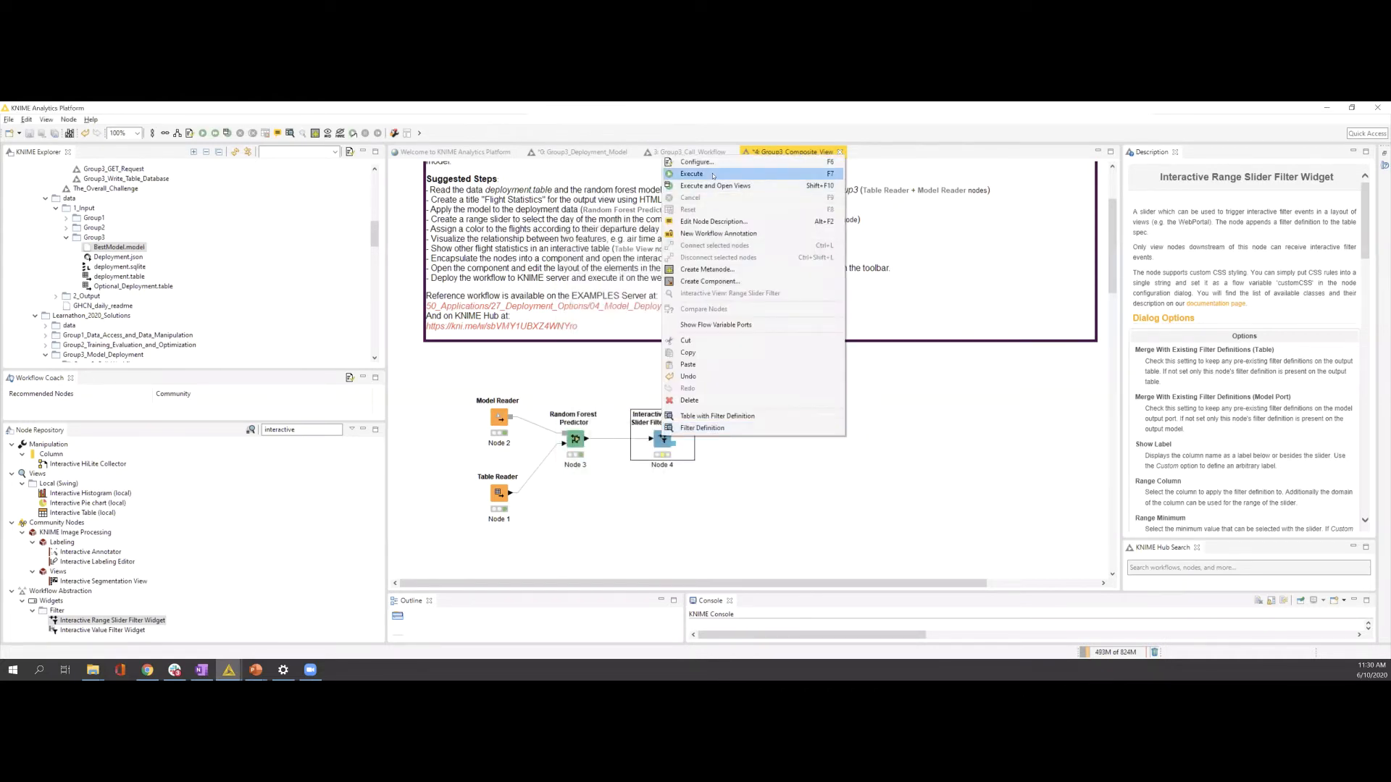
pyautogui.click(695, 174)
pyautogui.rightClick(665, 444)
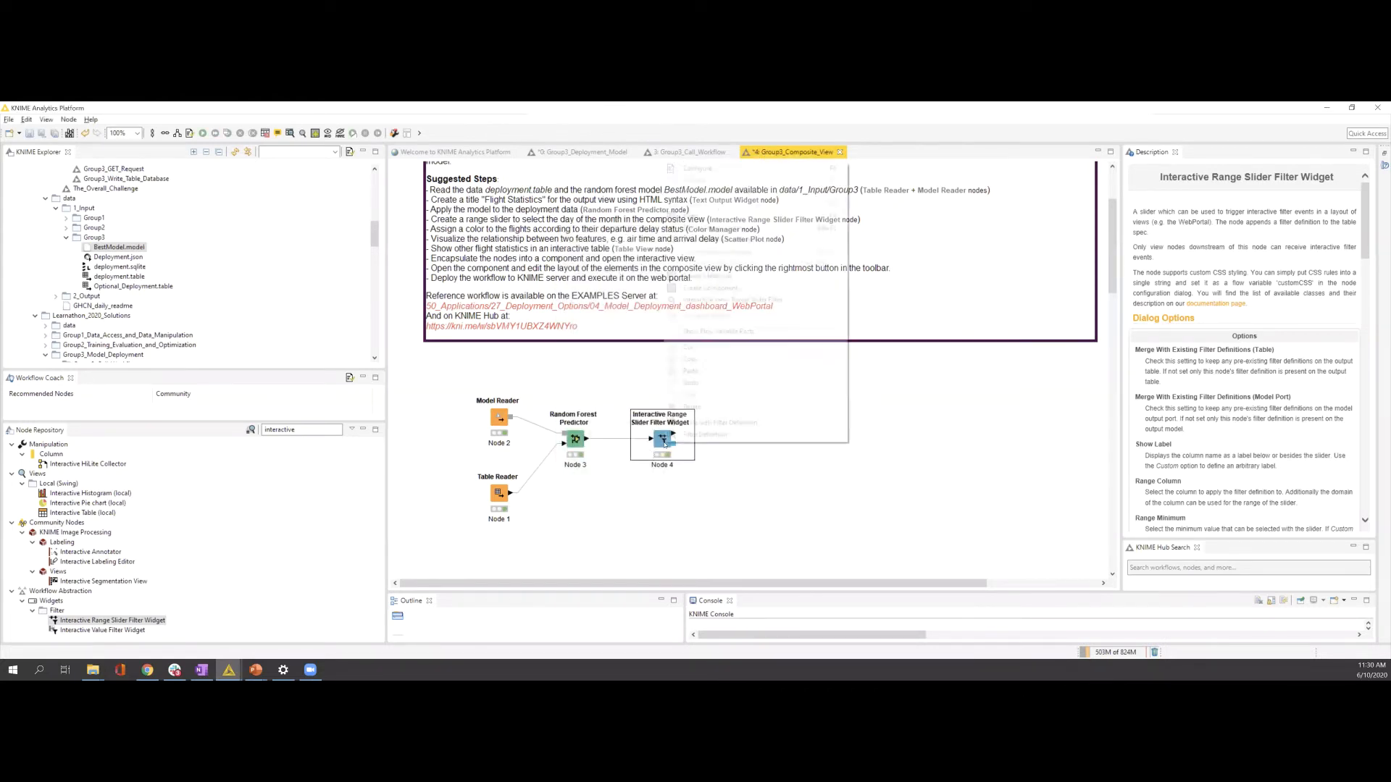
pyautogui.click(715, 301)
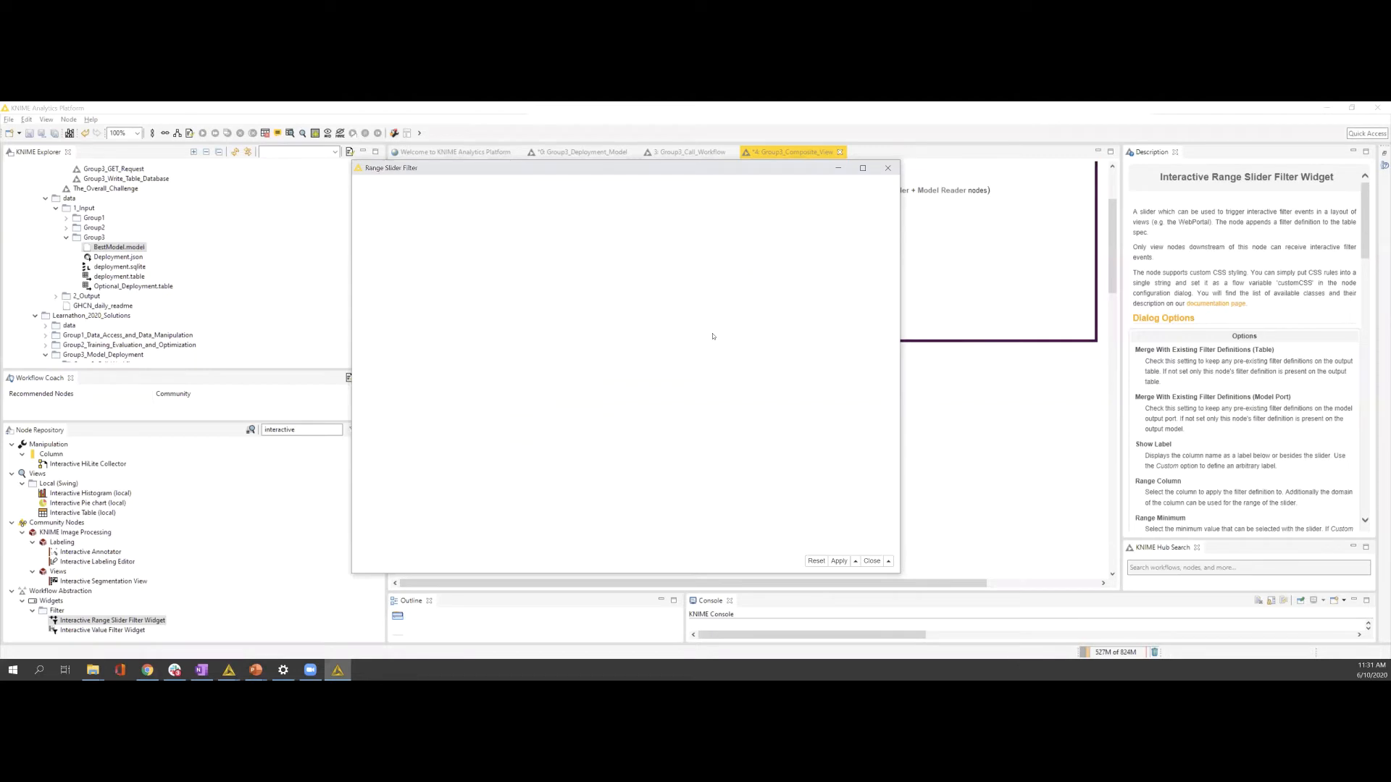
pyautogui.moveTo(369, 212); pyautogui.dragTo(334, 227)
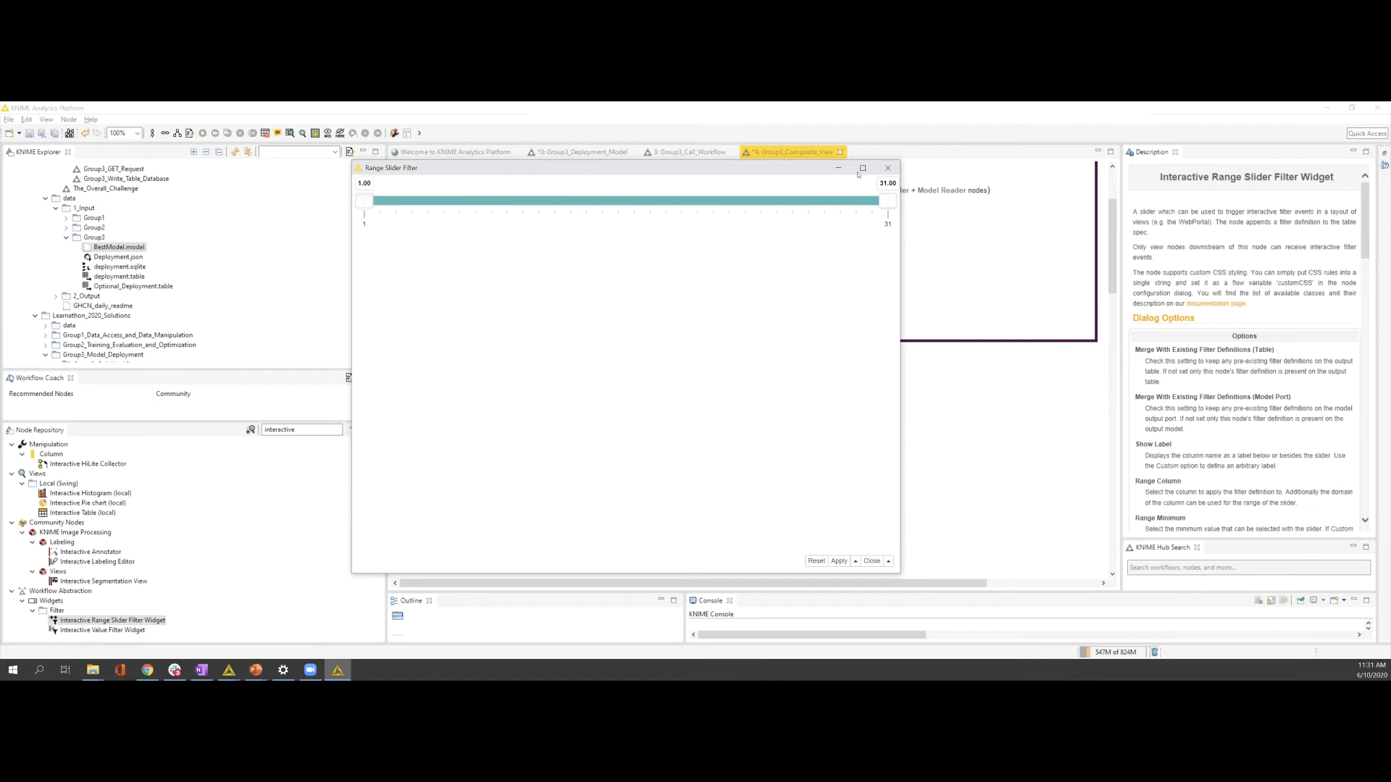
pyautogui.click(887, 169)
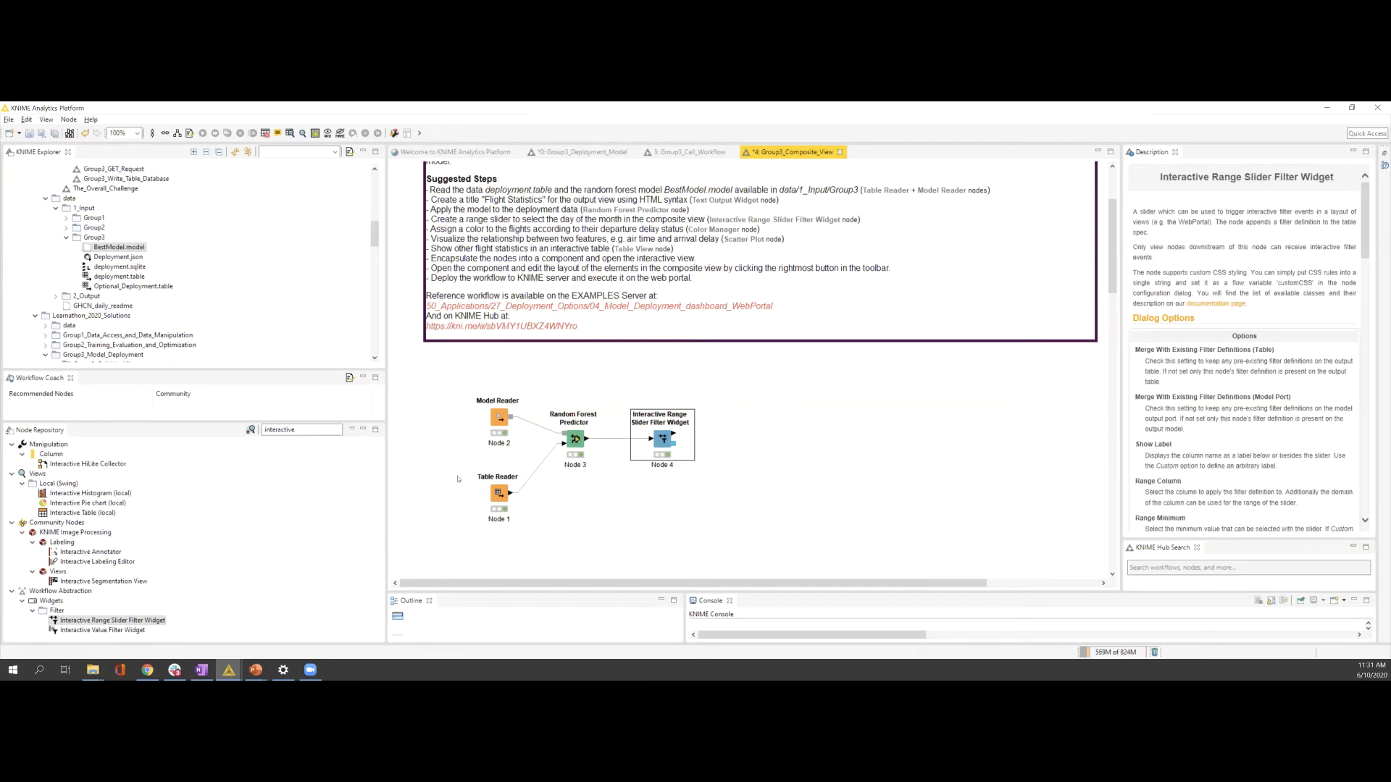
# Step: Add a Table View node to the lower right of the range slider widget and connect it to the widget's table output
pyautogui.click(233, 430)
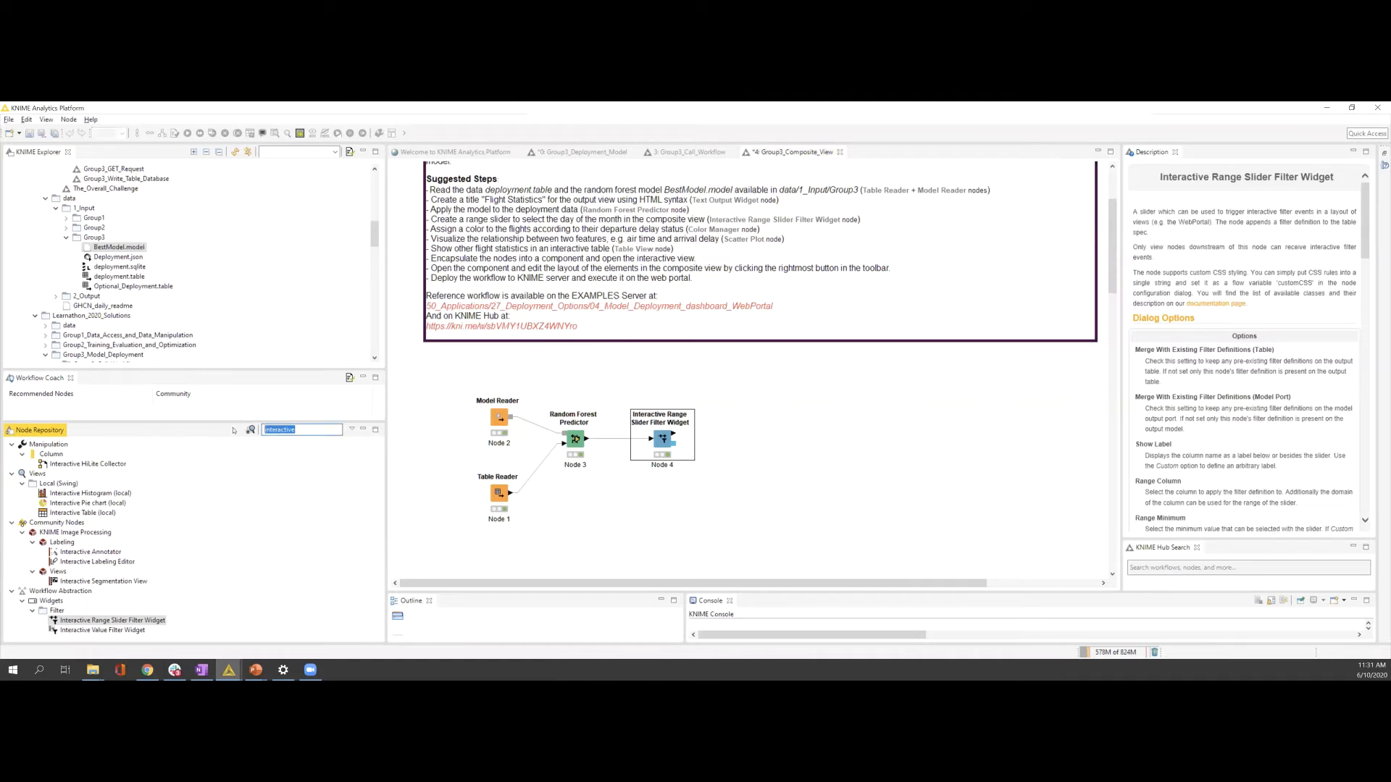
pyautogui.write('t')
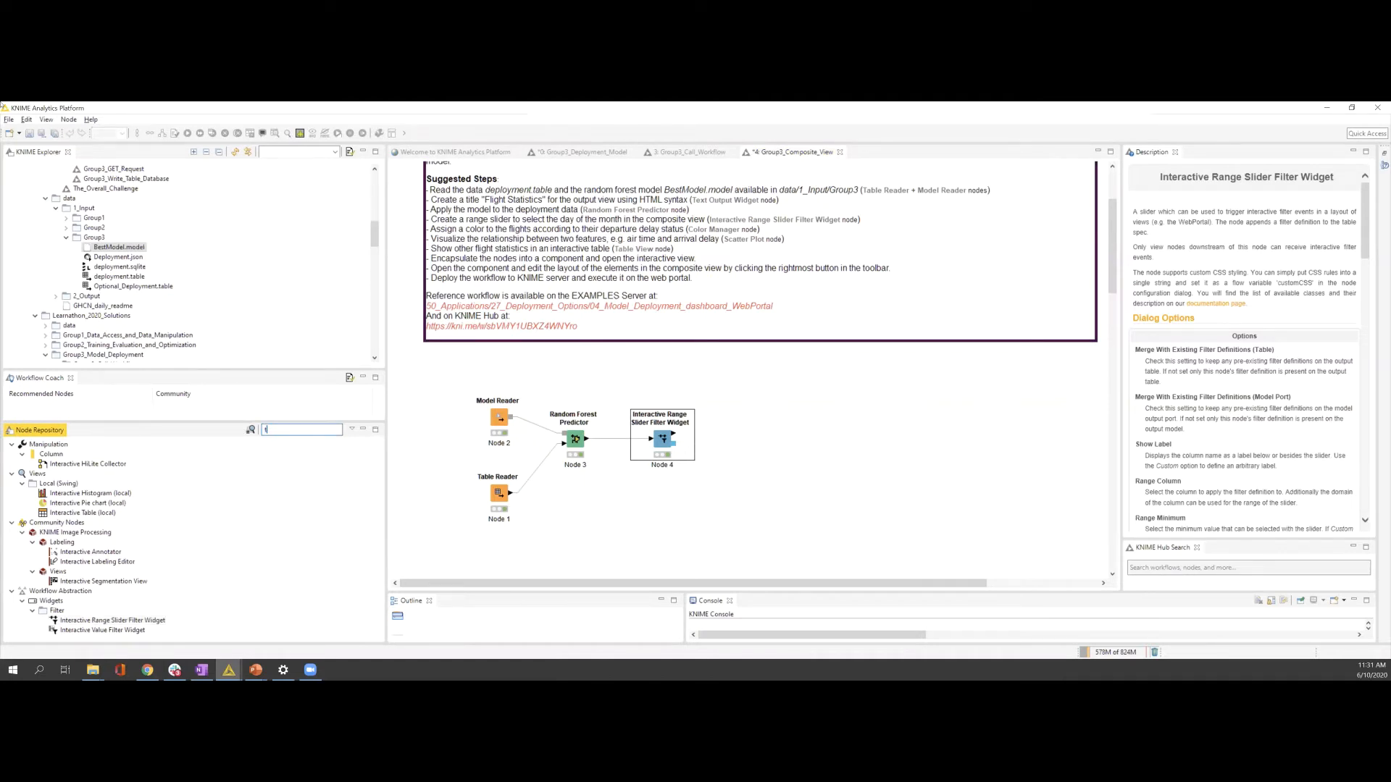
pyautogui.write('able')
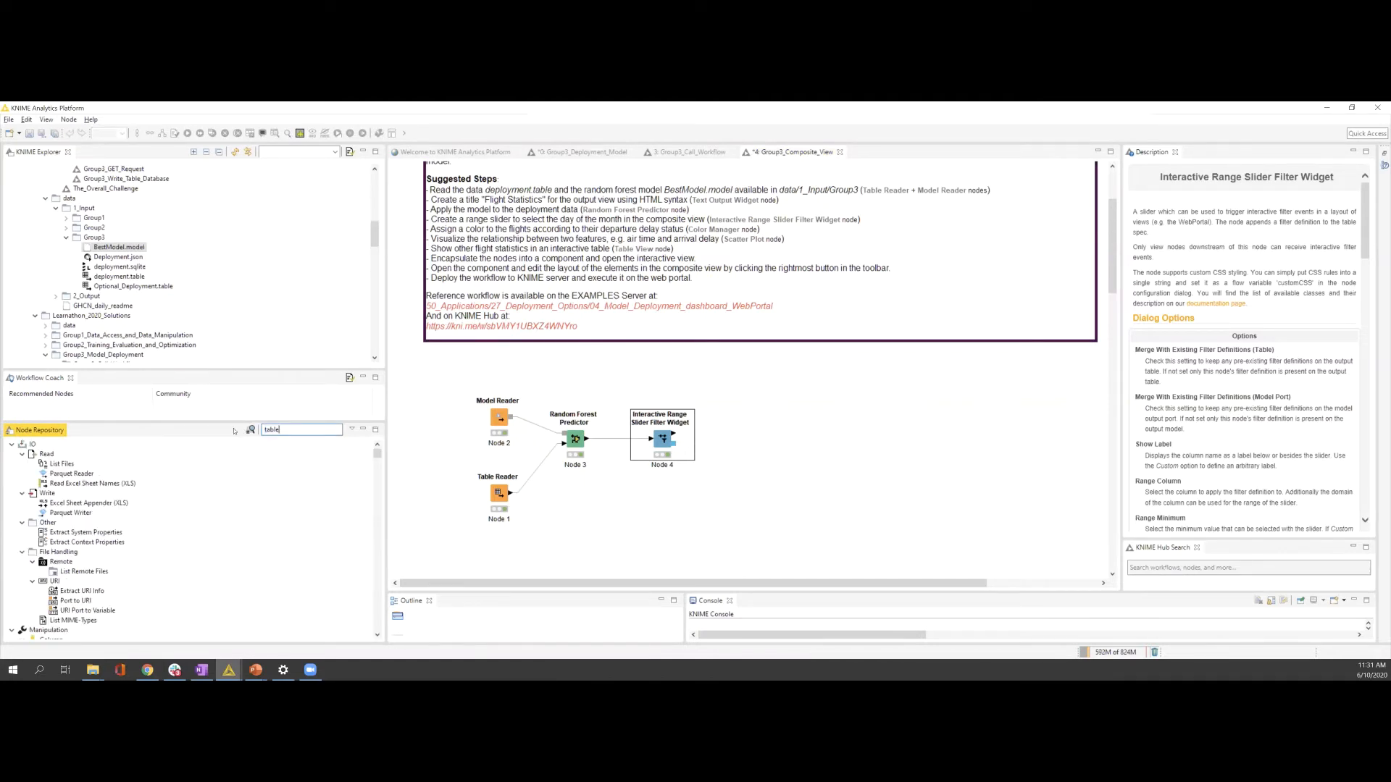
pyautogui.write(' view')
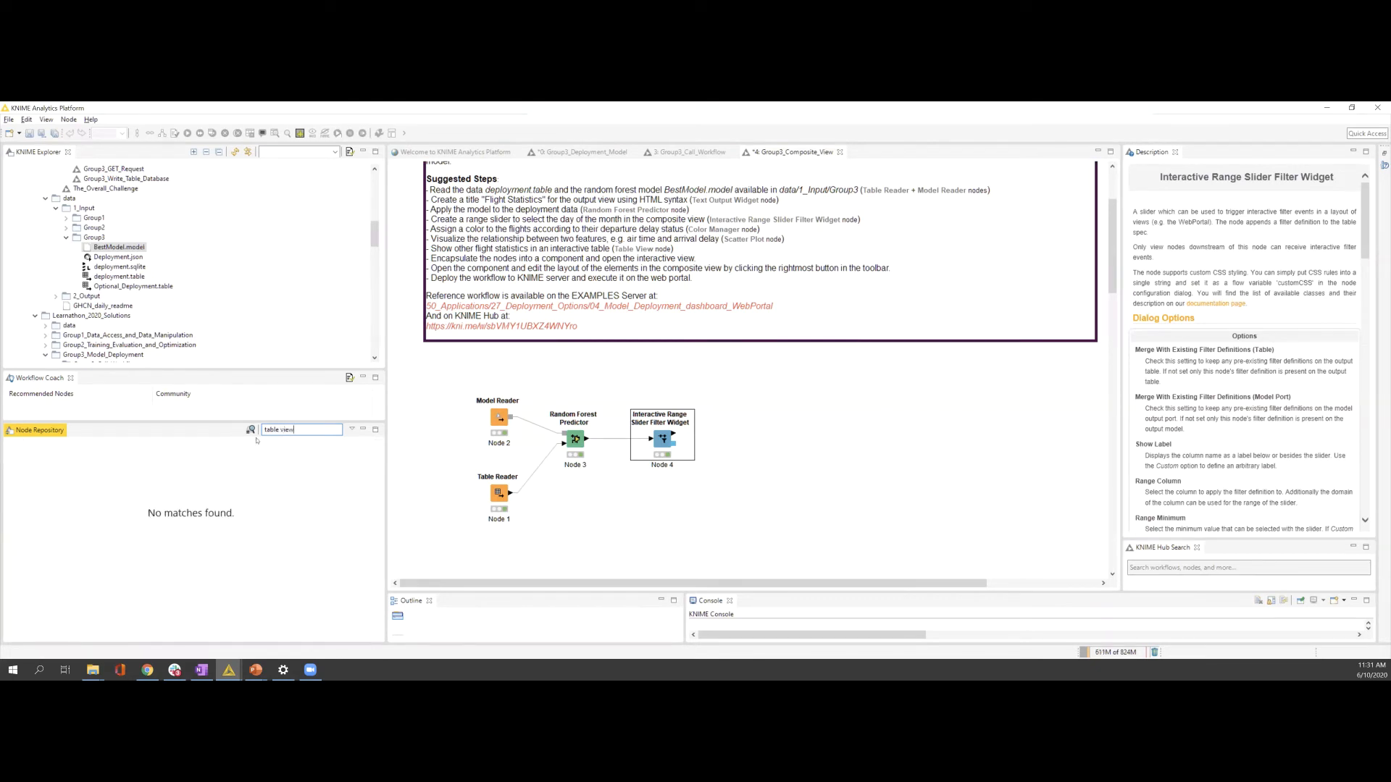
pyautogui.hotkey('ctrl', 'a')
pyautogui.press('BackSpace')
pyautogui.write('table view')
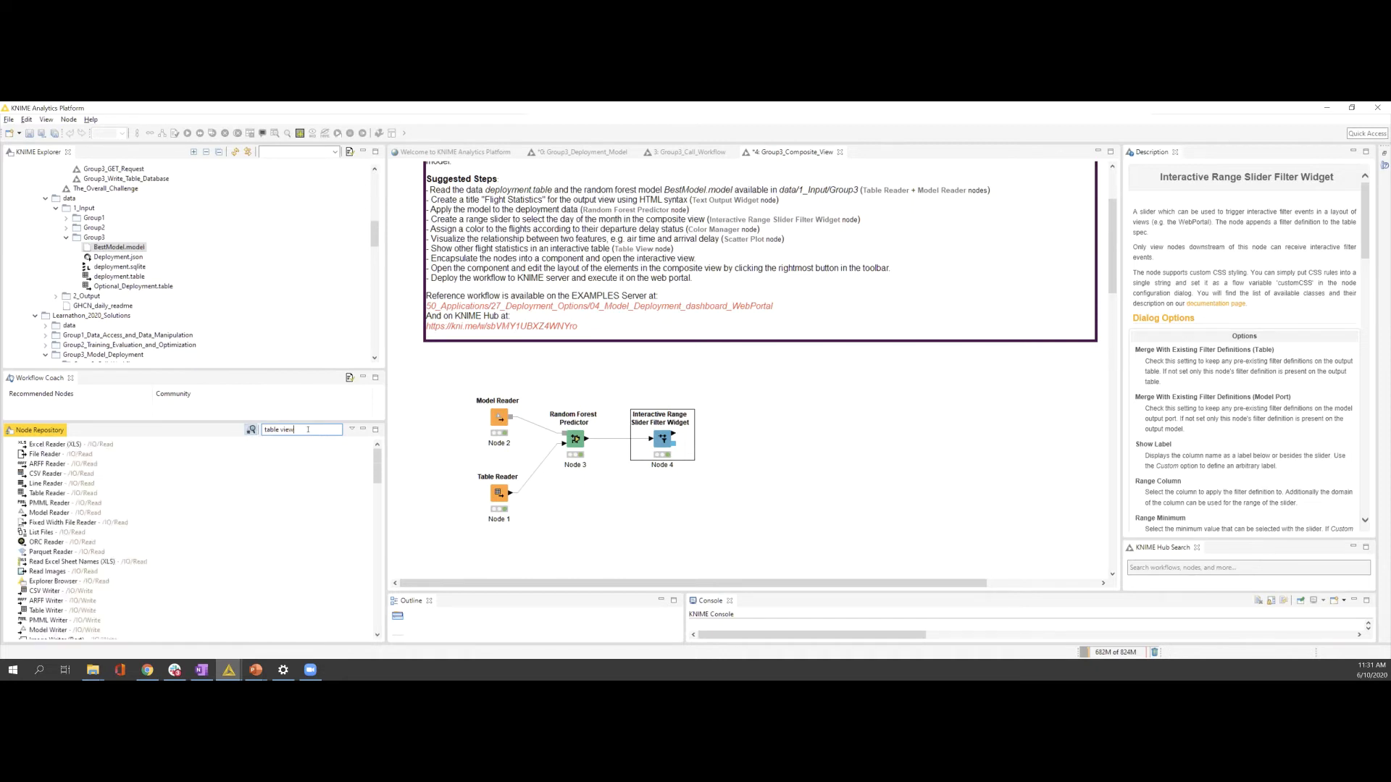
pyautogui.moveTo(118, 449); pyautogui.dragTo(784, 498)
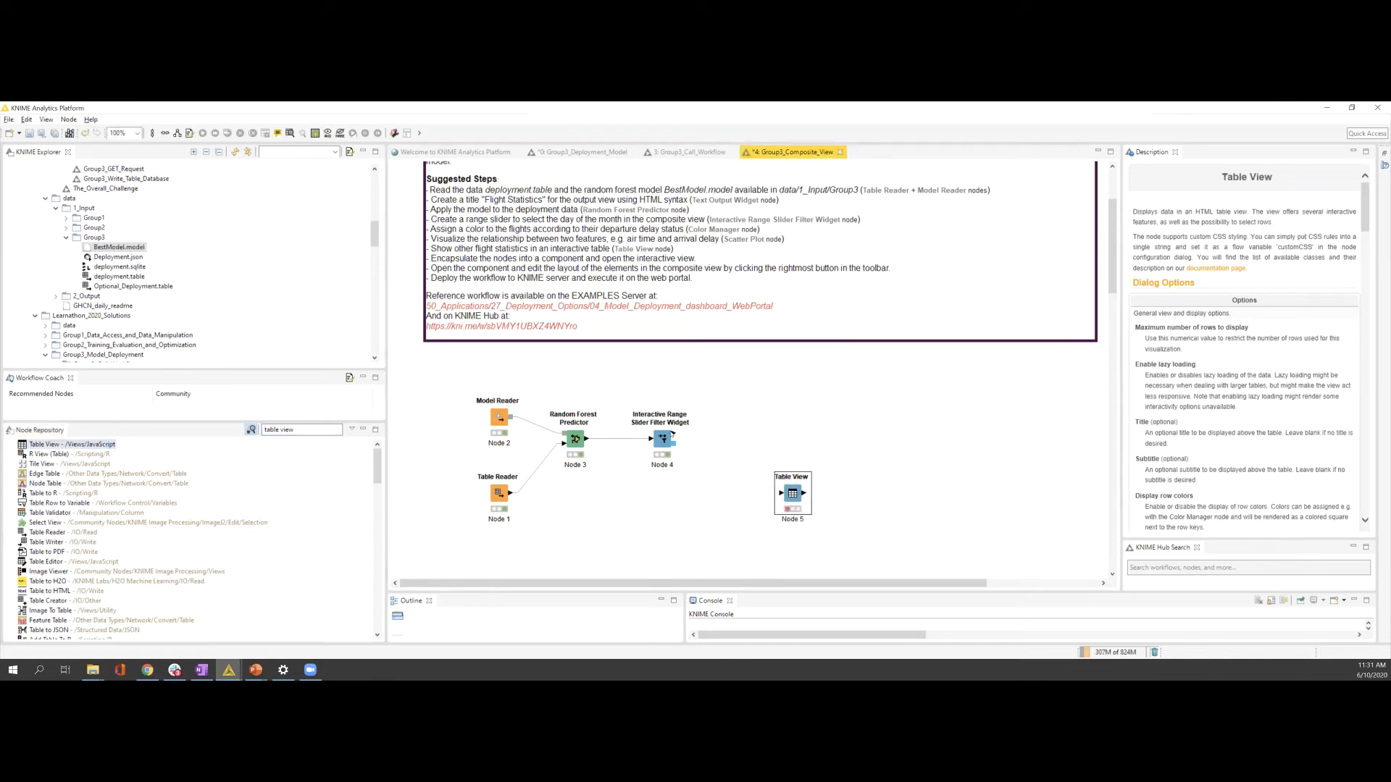
pyautogui.moveTo(674, 437); pyautogui.dragTo(781, 493)
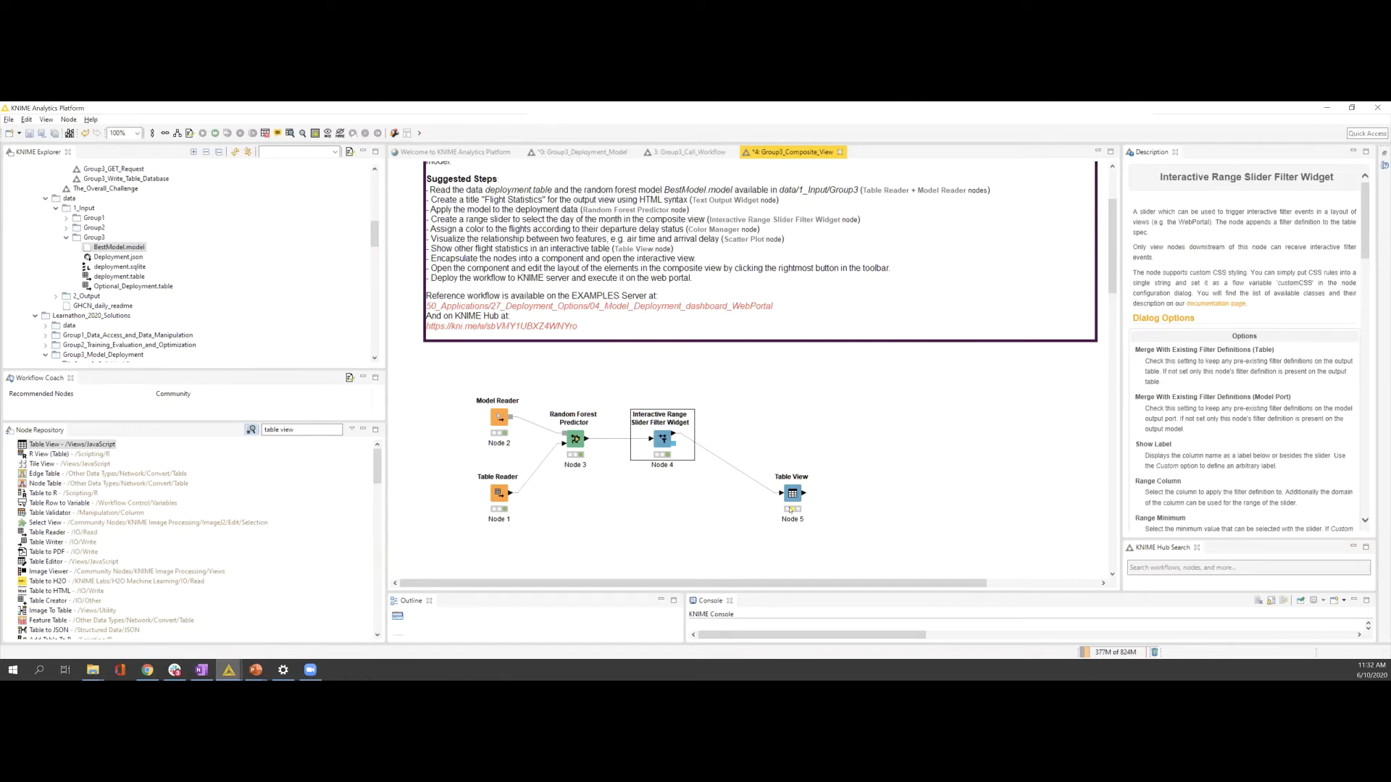
pyautogui.moveTo(790, 510); pyautogui.dragTo(758, 520)
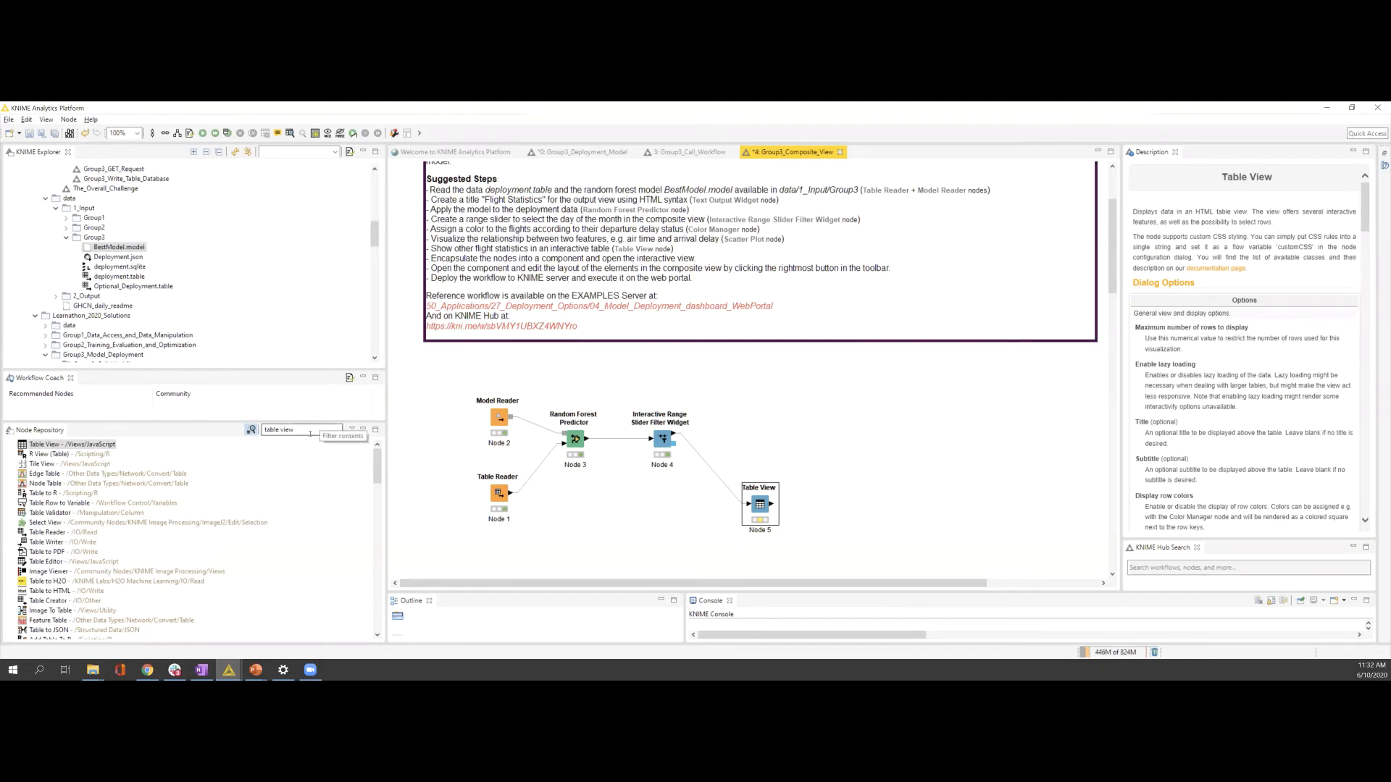
# Step: Add a Color Manager node to the upper right of the range slider widget and connect it to the widget's table output
pyautogui.click(248, 431)
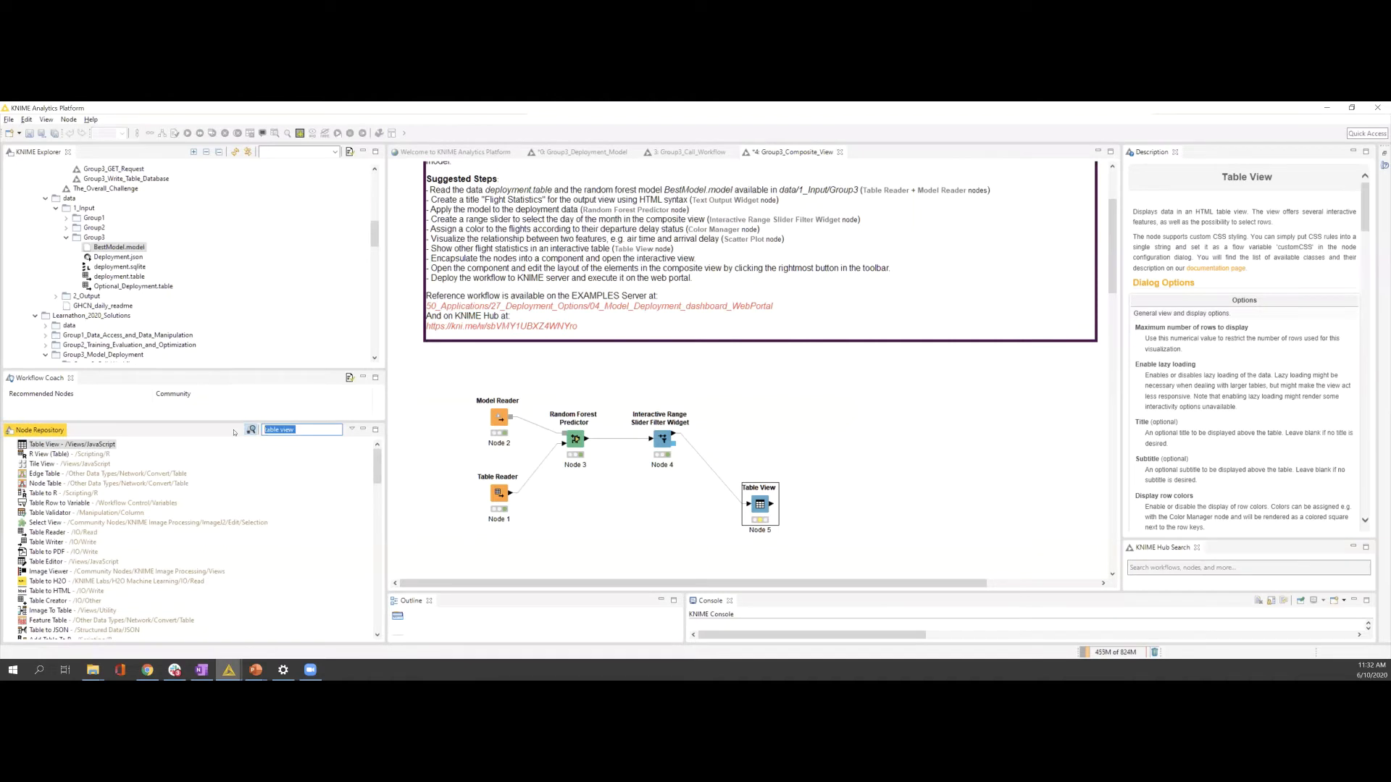
pyautogui.press('BackSpace')
pyautogui.write('color mana')
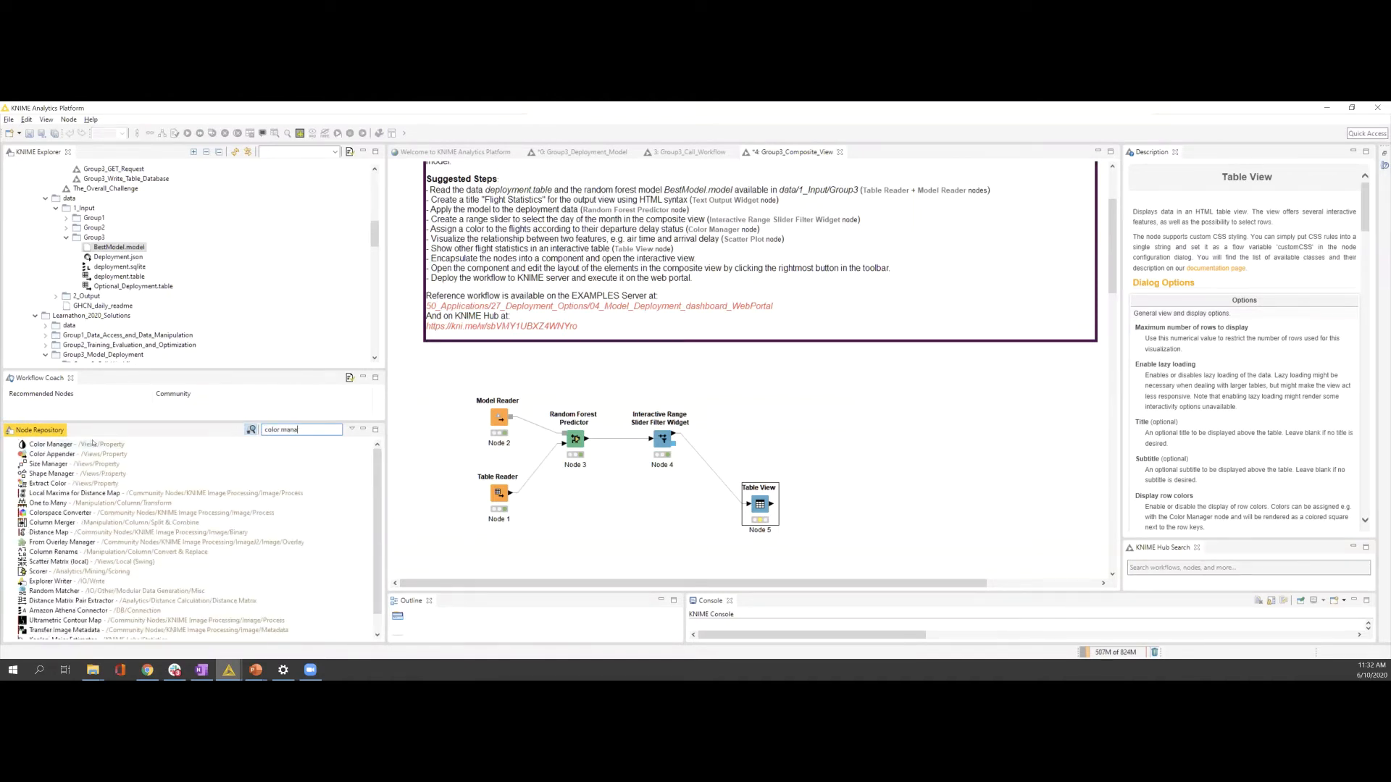
pyautogui.moveTo(92, 442); pyautogui.dragTo(782, 385)
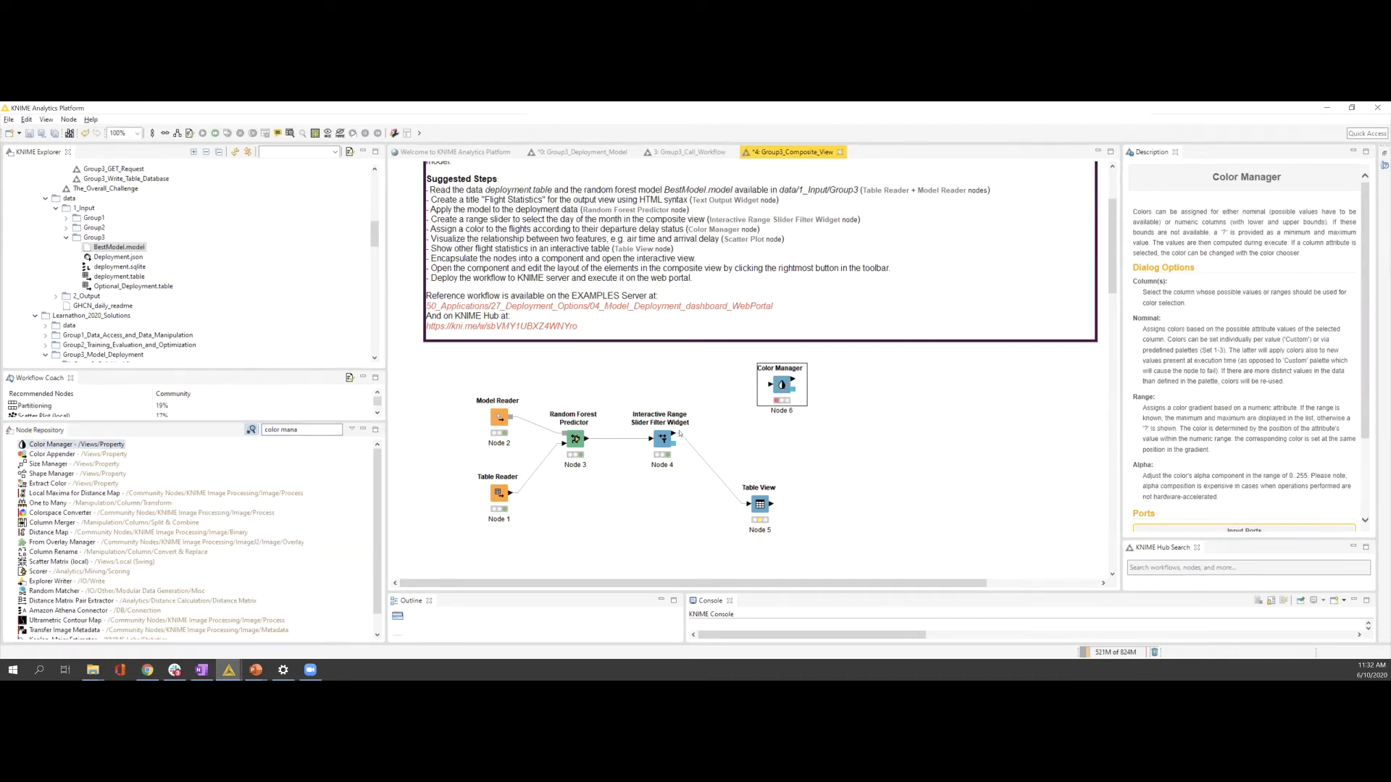
pyautogui.moveTo(673, 437); pyautogui.dragTo(782, 387)
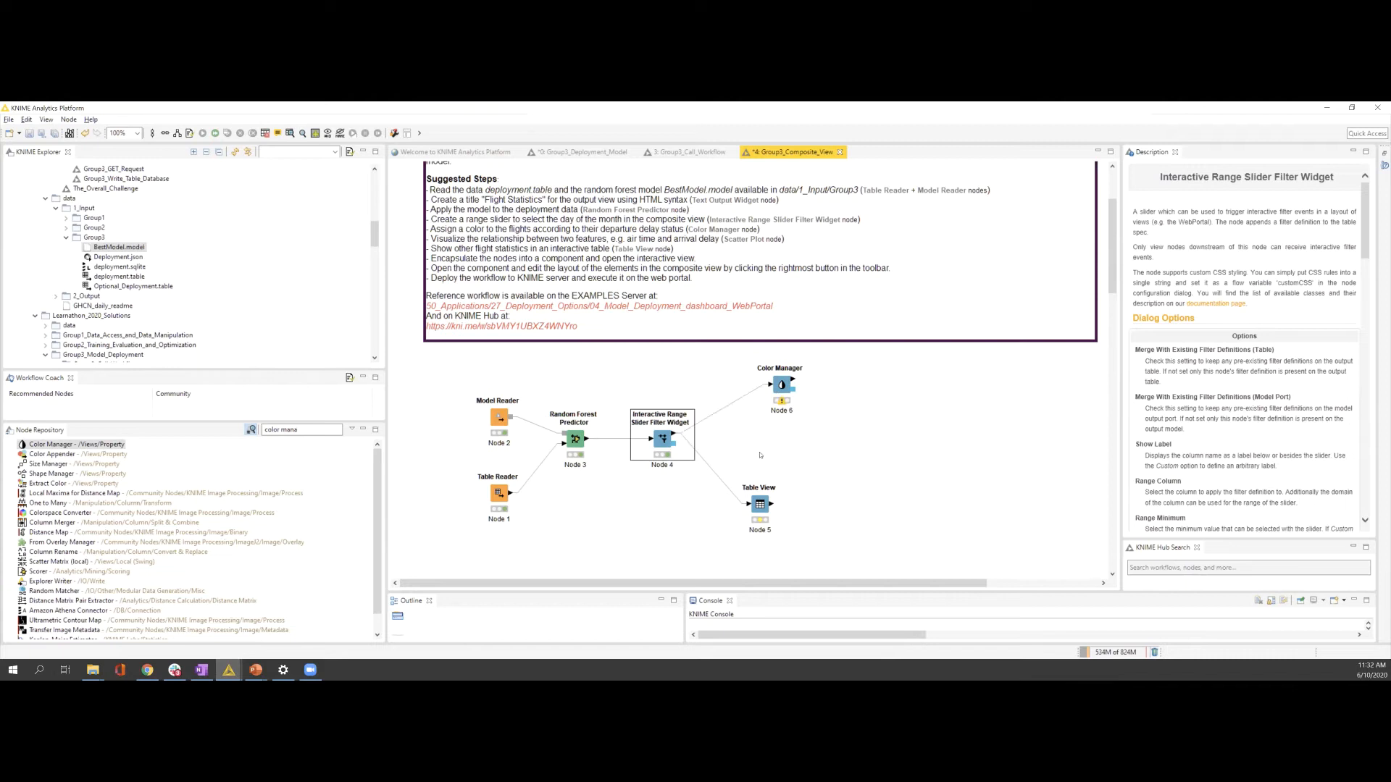
# Step: Give the delay value of Prediction (DepartureDelay) a custom blue color in the Color Manager, and execute the node
pyautogui.doubleClick(789, 395)
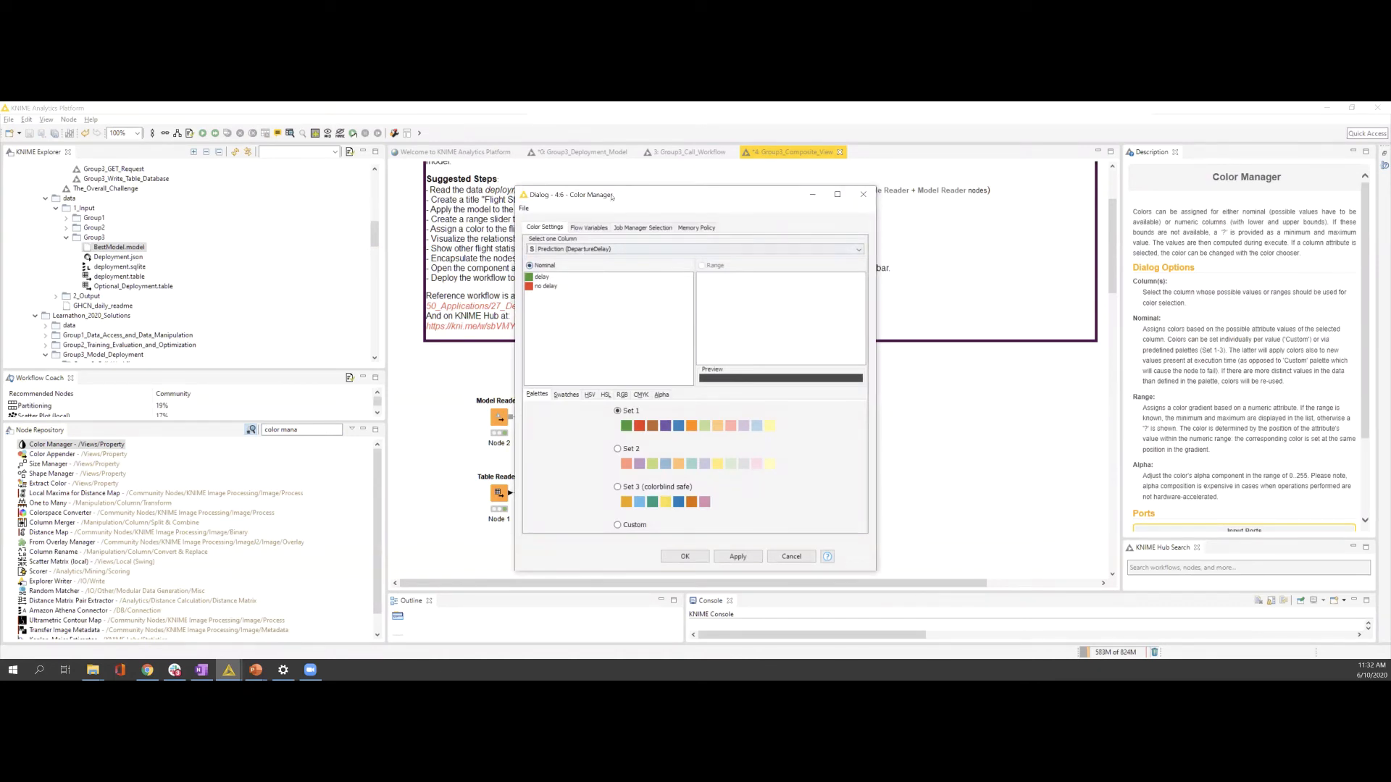
pyautogui.moveTo(616, 197); pyautogui.dragTo(710, 198)
pyautogui.click(655, 289)
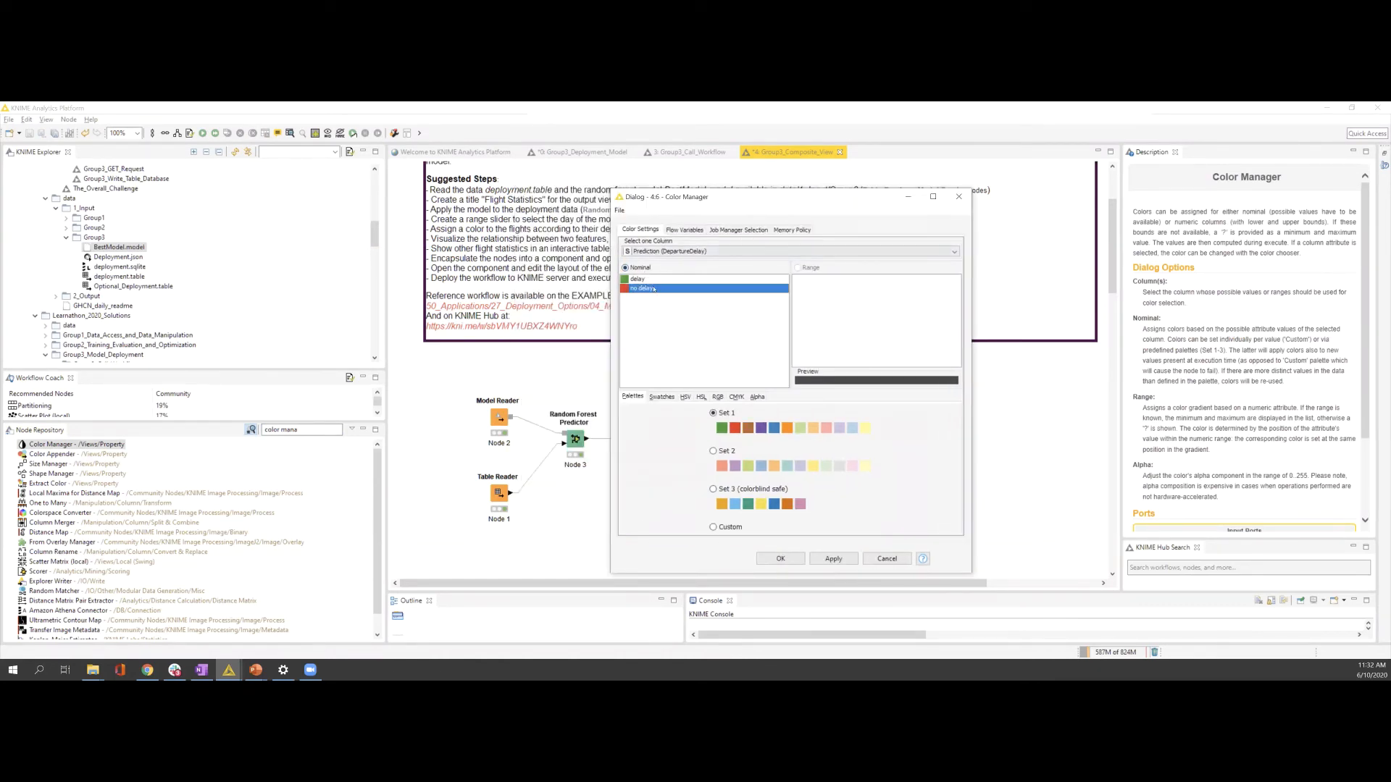
pyautogui.click(640, 280)
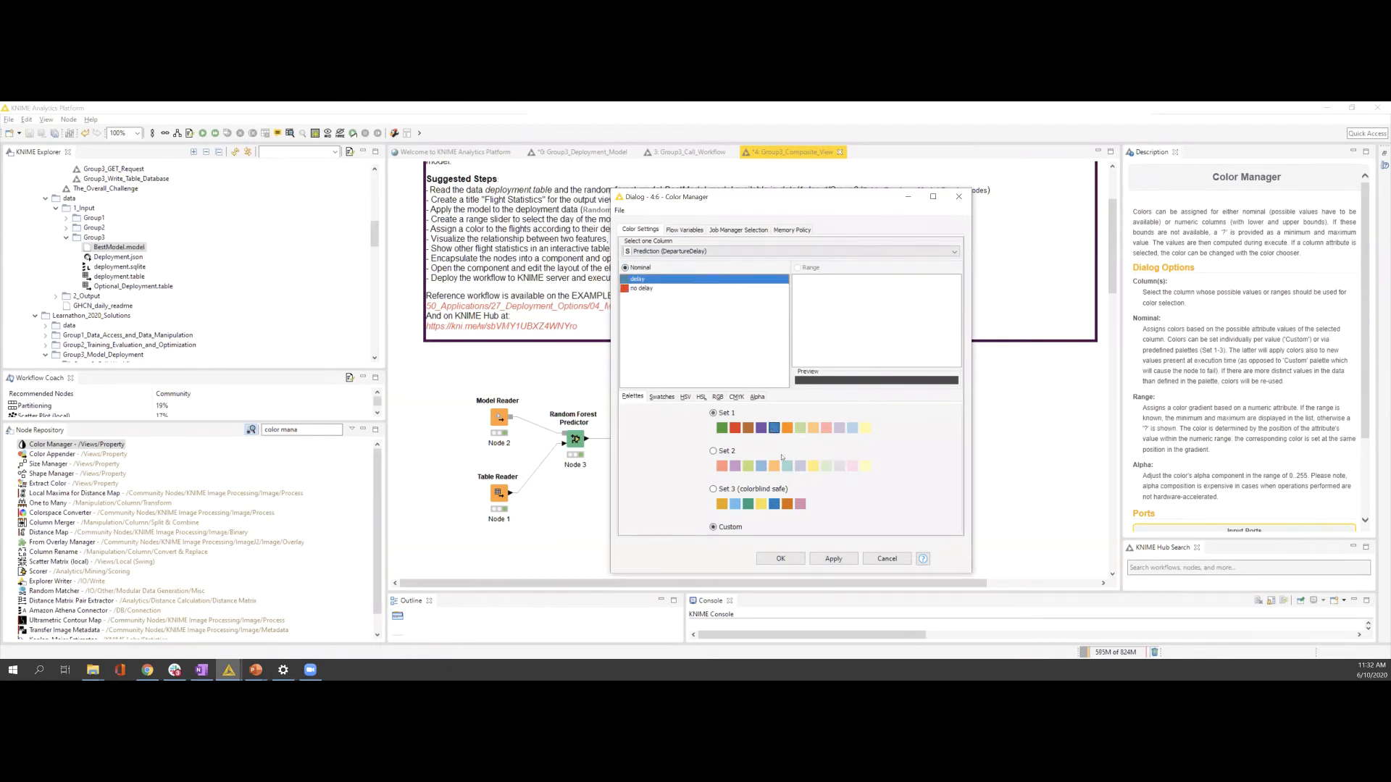
pyautogui.click(730, 527)
pyautogui.click(777, 560)
pyautogui.rightClick(783, 391)
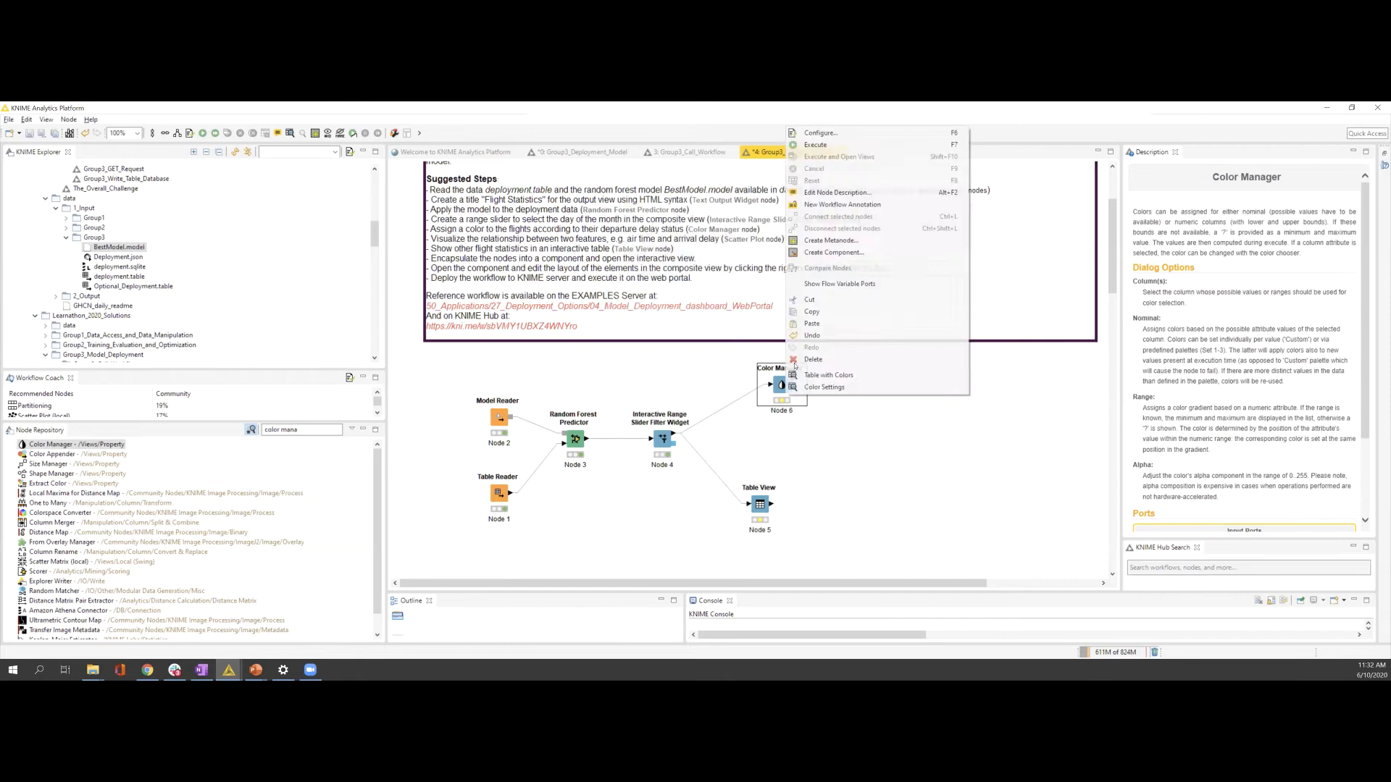
pyautogui.click(810, 146)
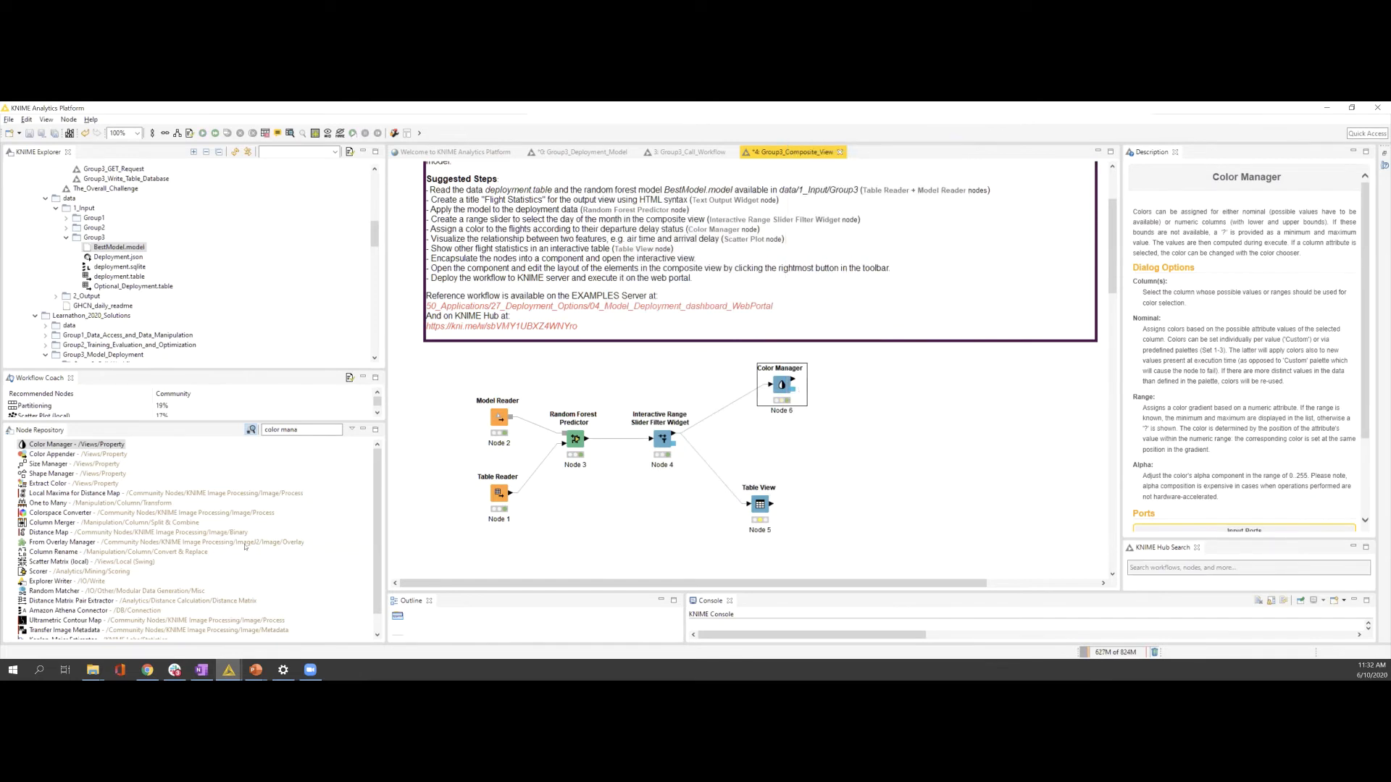
# Step: Add the JavaScript Scatter Plot node beside the Color Manager and connect it to the Color Manager's table output
pyautogui.tripleClick(301, 430)
pyautogui.write('s')
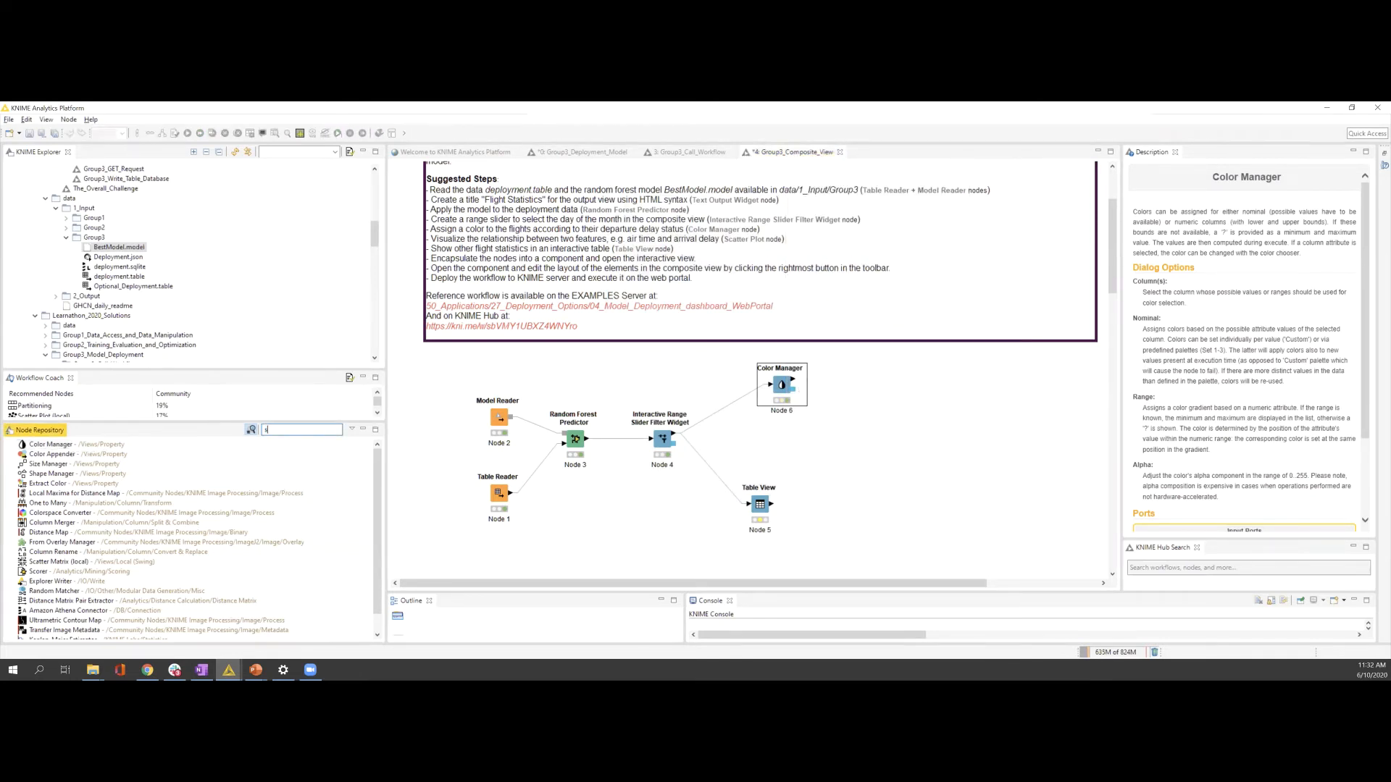
pyautogui.write('catter pl')
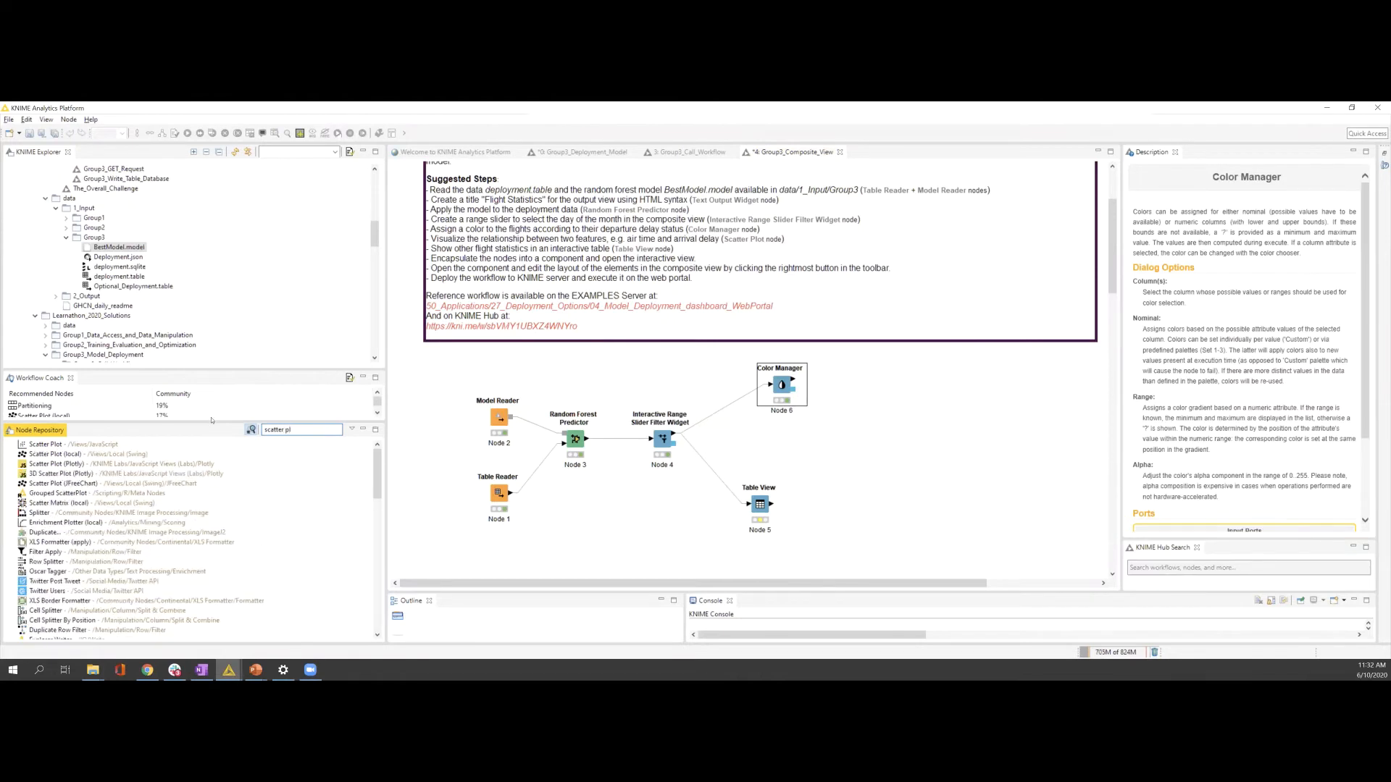
pyautogui.click(100, 446)
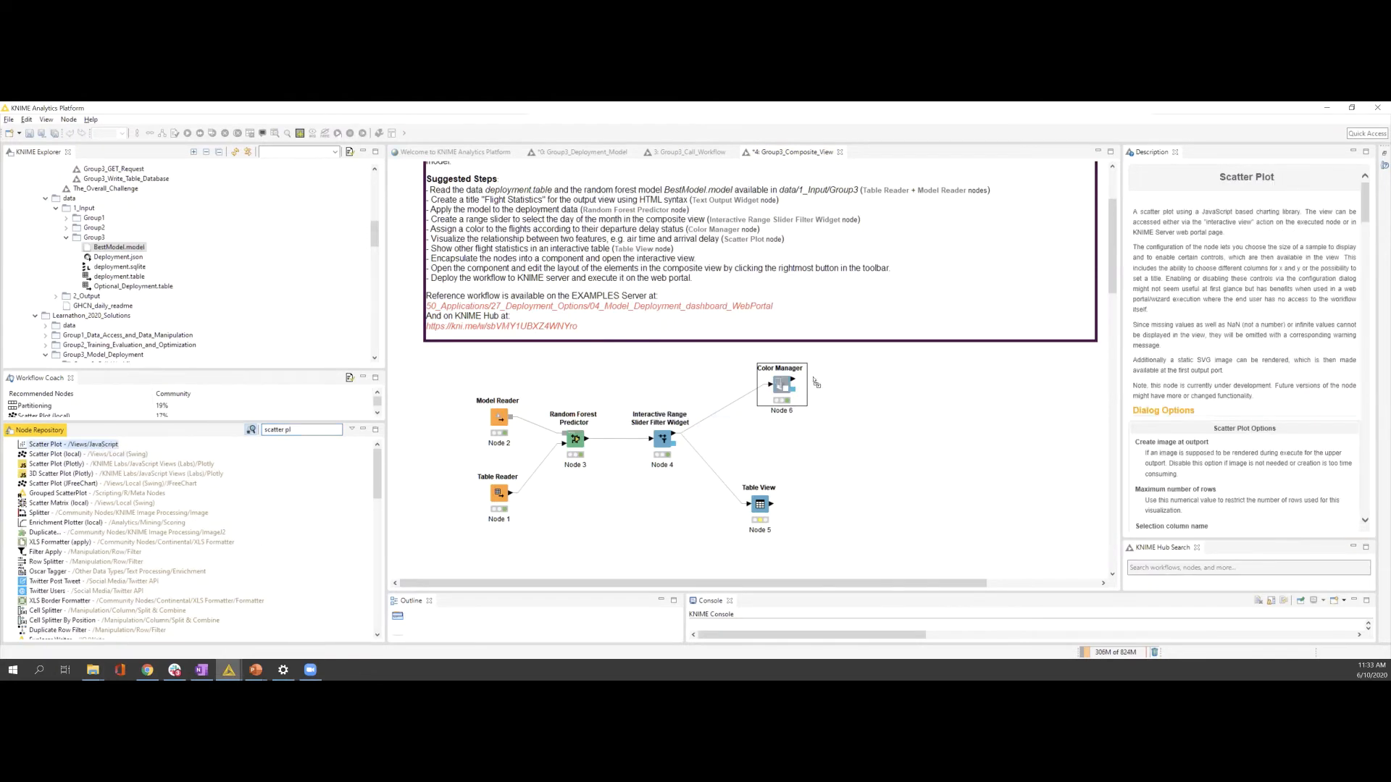
pyautogui.moveTo(890, 378); pyautogui.dragTo(897, 376)
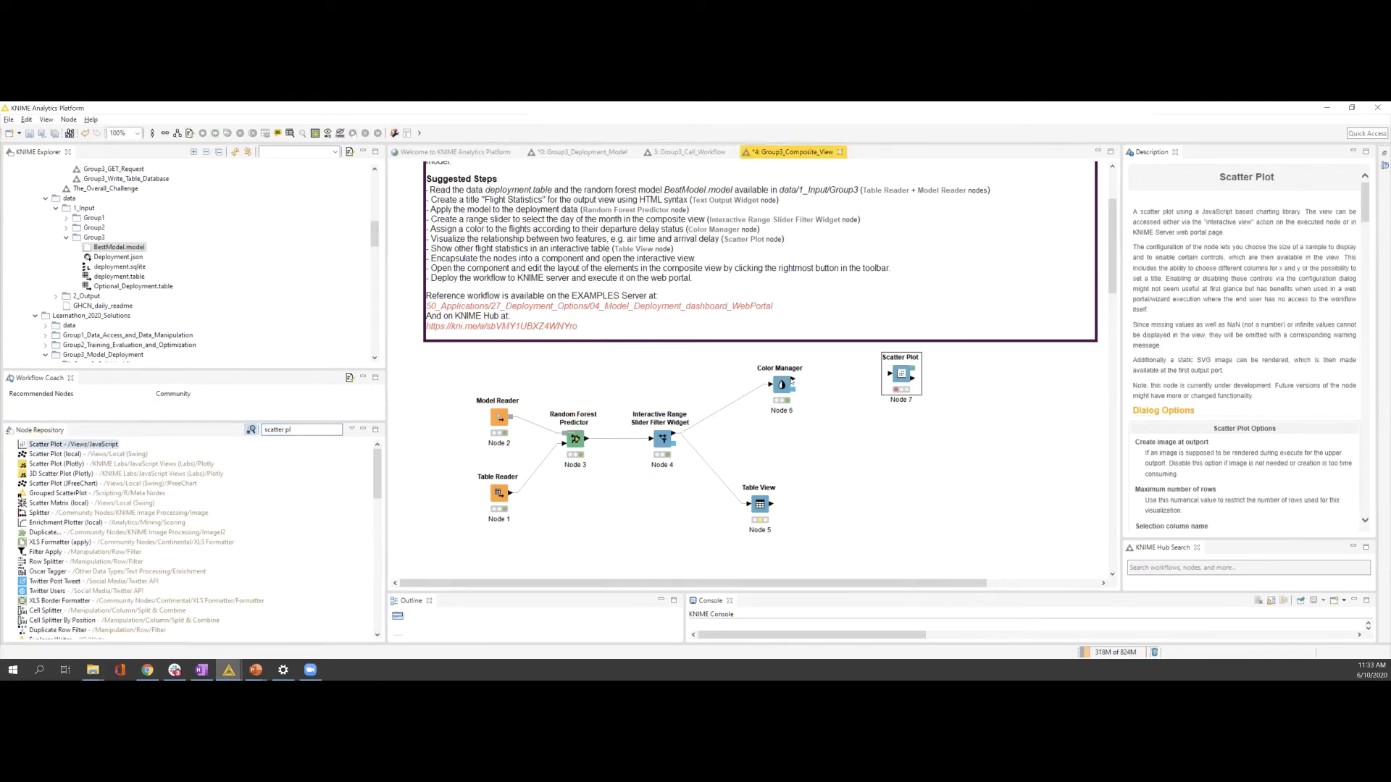
pyautogui.moveTo(794, 380); pyautogui.dragTo(869, 386)
# Step: Configure the Scatter Plot node to use the AirTime column for the x axis
pyautogui.doubleClick(868, 386)
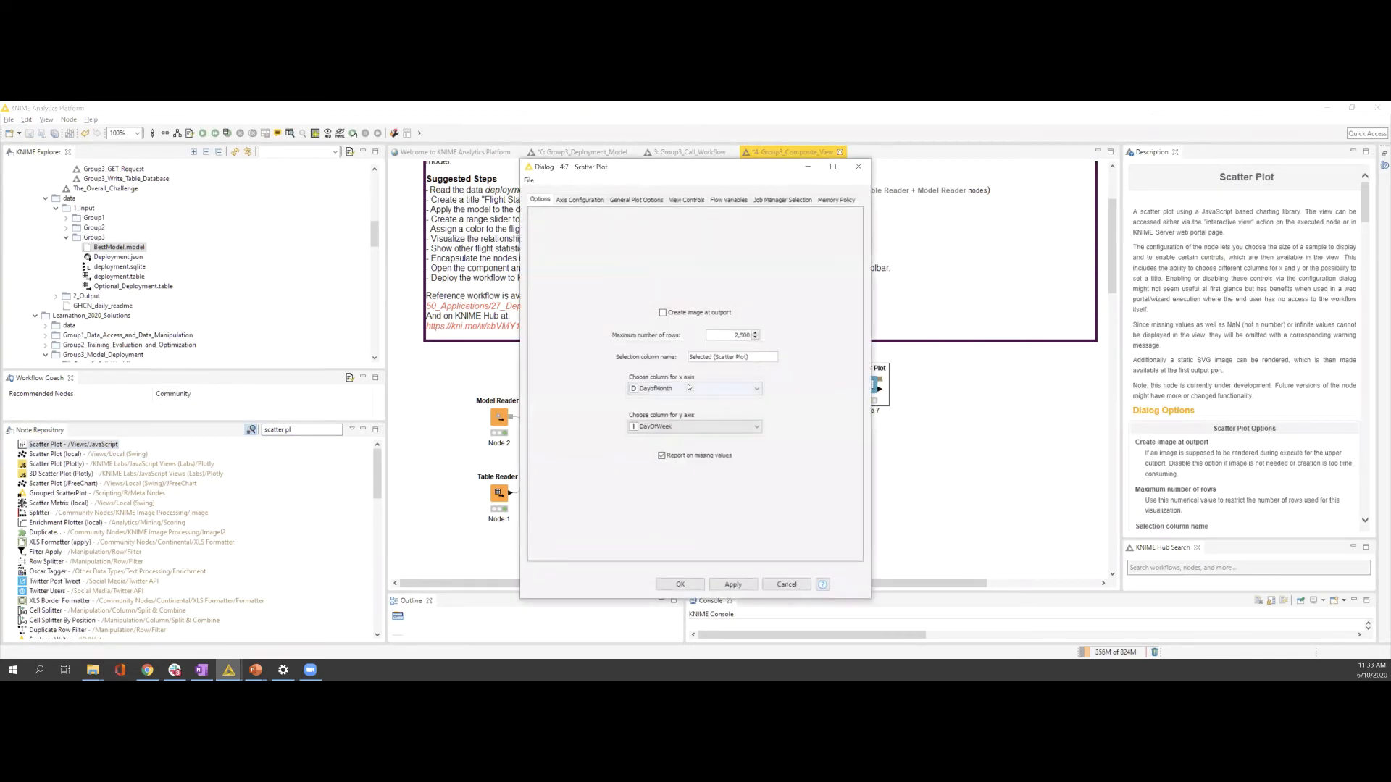
pyautogui.click(859, 167)
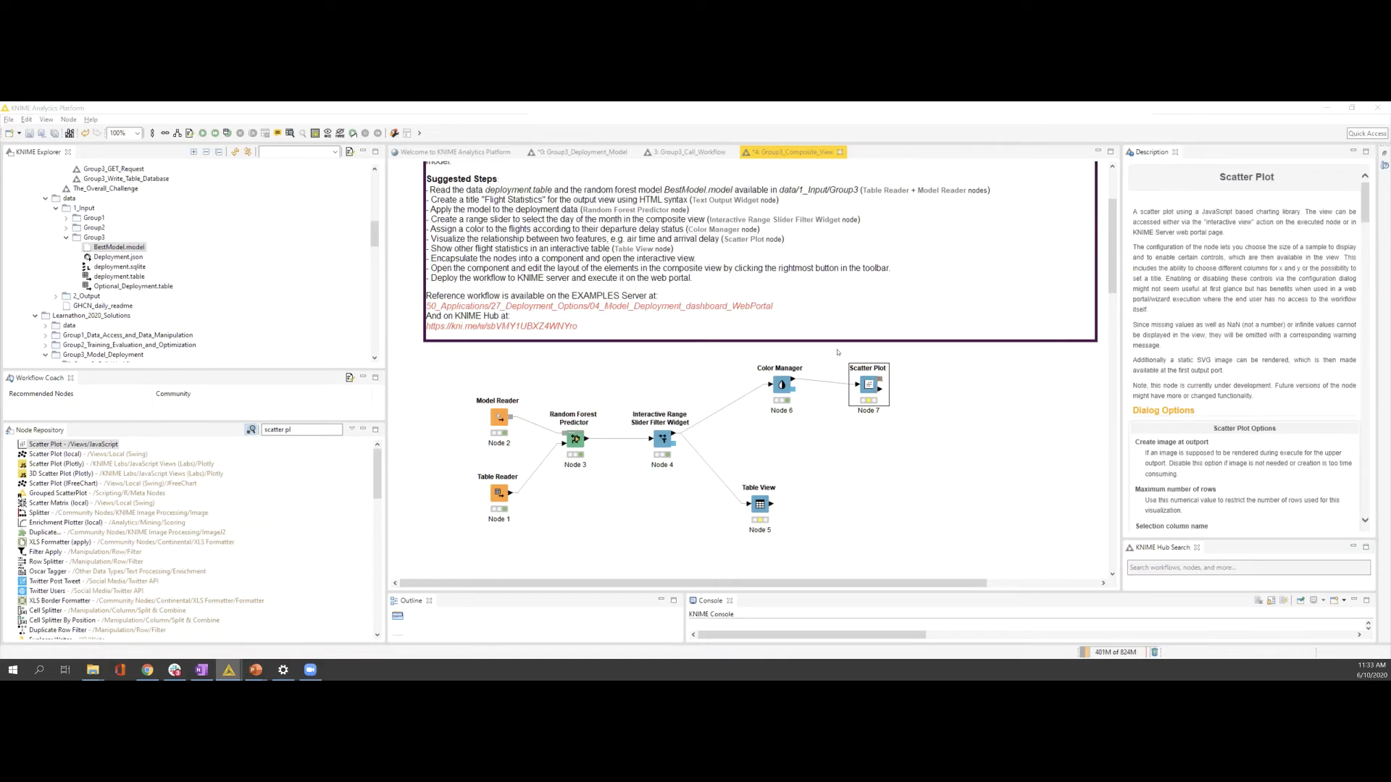
pyautogui.doubleClick(869, 384)
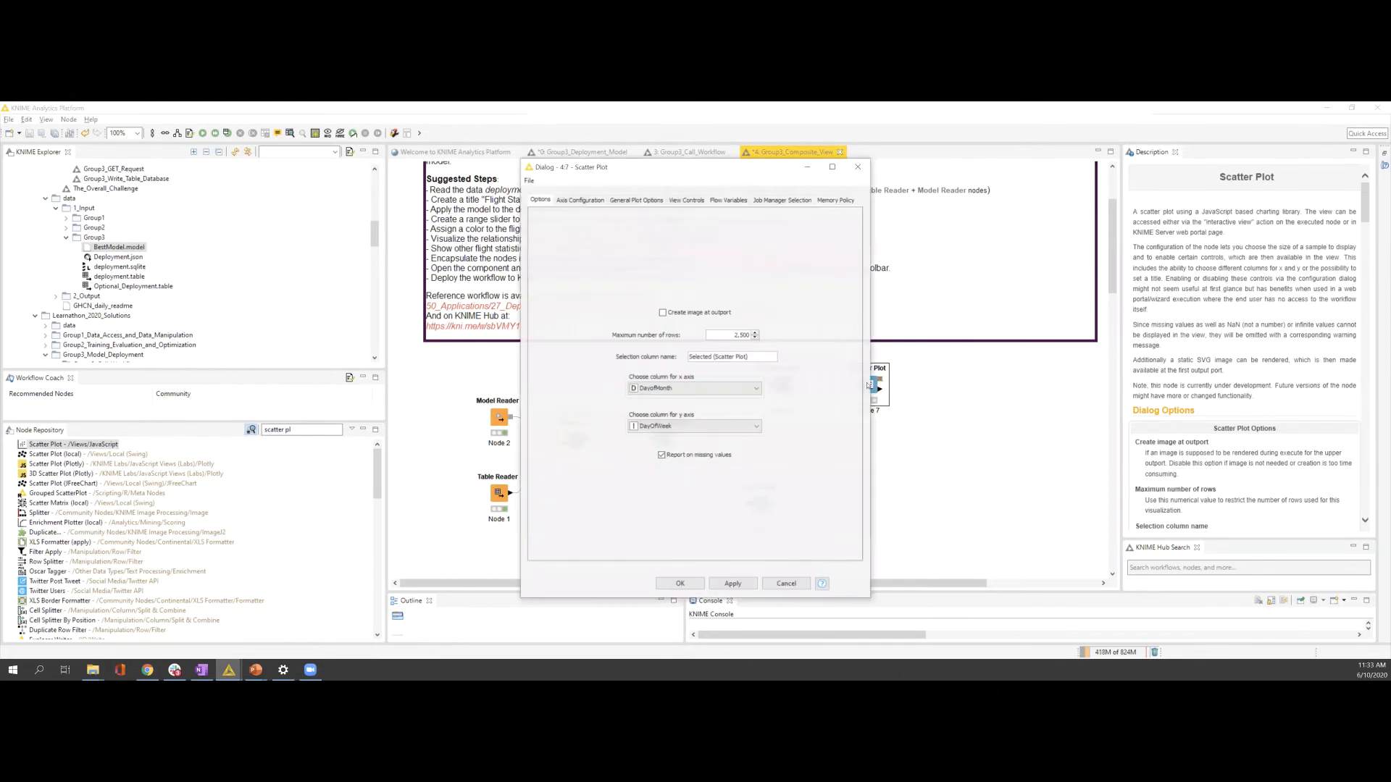
pyautogui.click(666, 390)
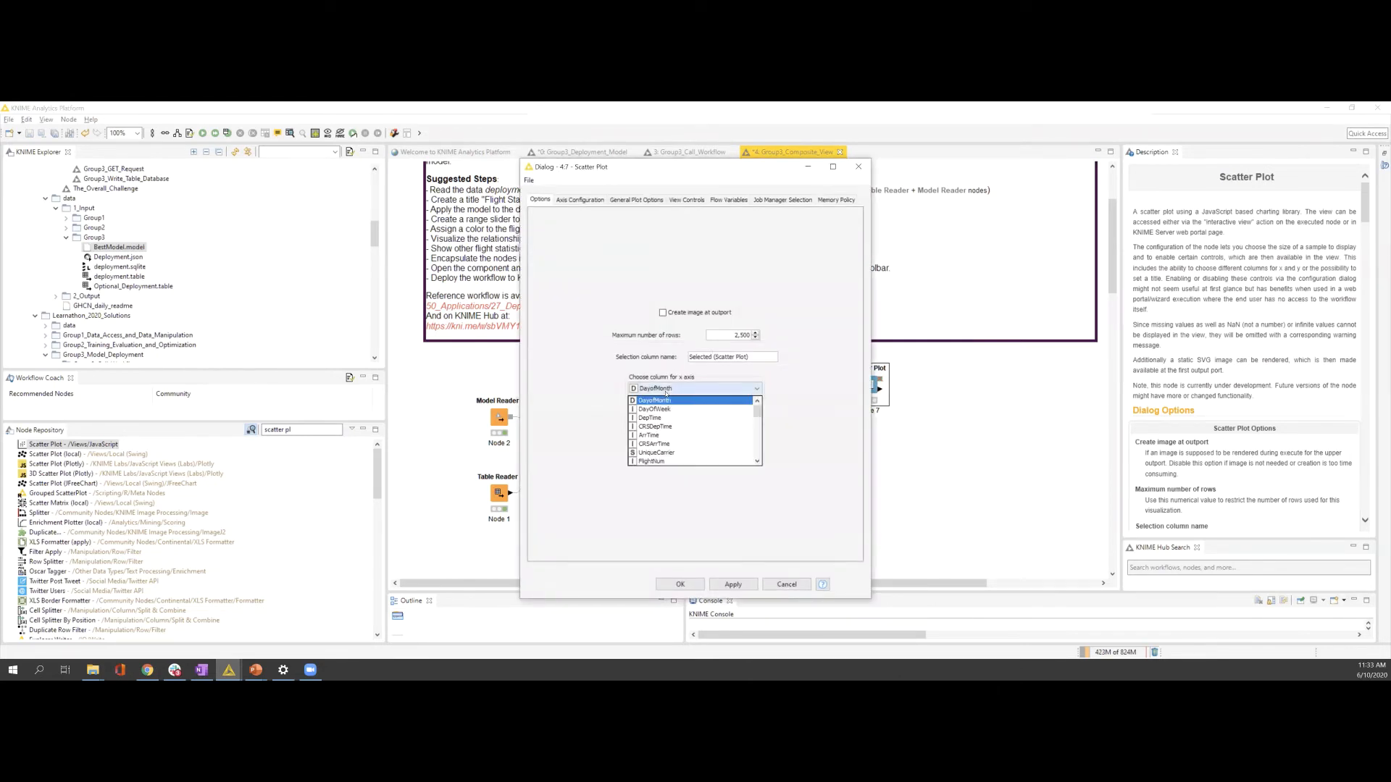
pyautogui.click(686, 438)
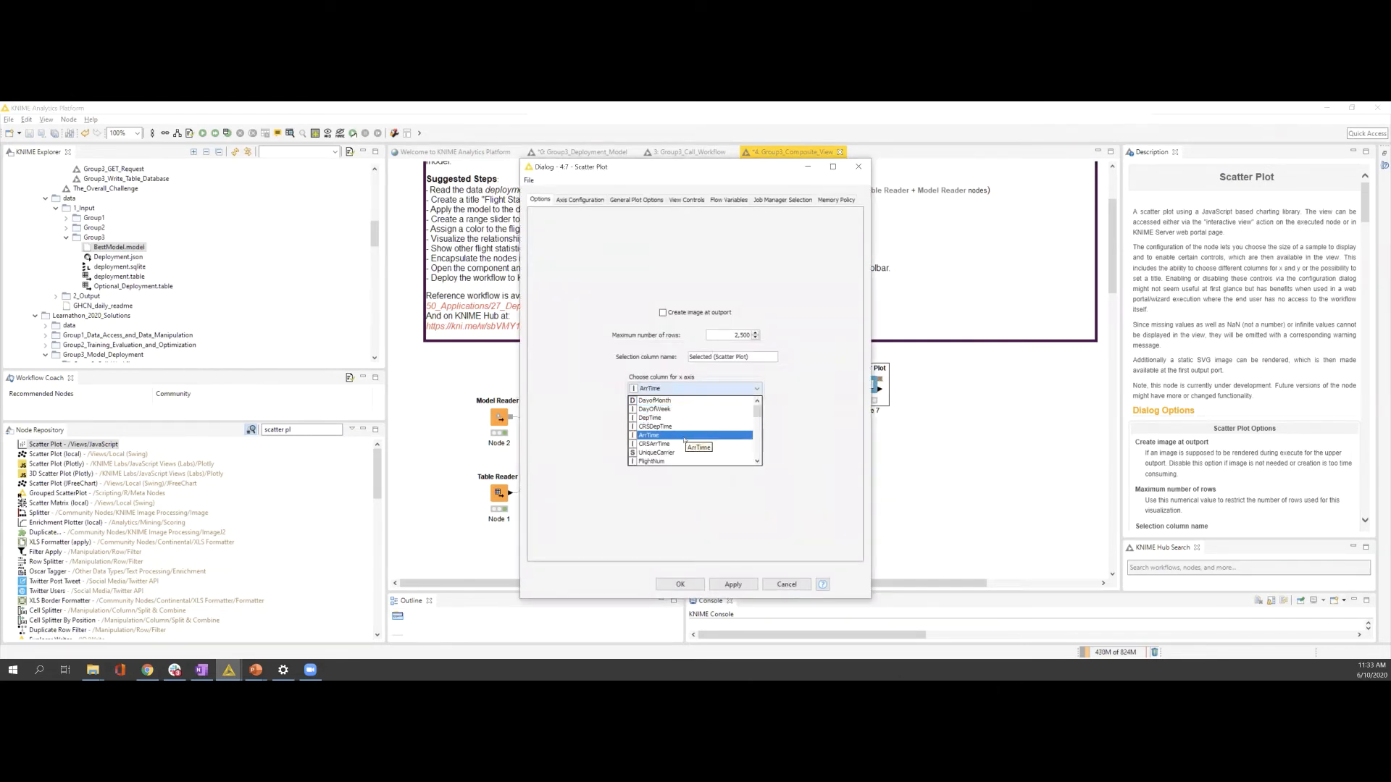
pyautogui.press('Down')
pyautogui.press('Down')
pyautogui.press('Down')
pyautogui.press('Down')
pyautogui.press('Down')
pyautogui.press('Down')
pyautogui.press('Down')
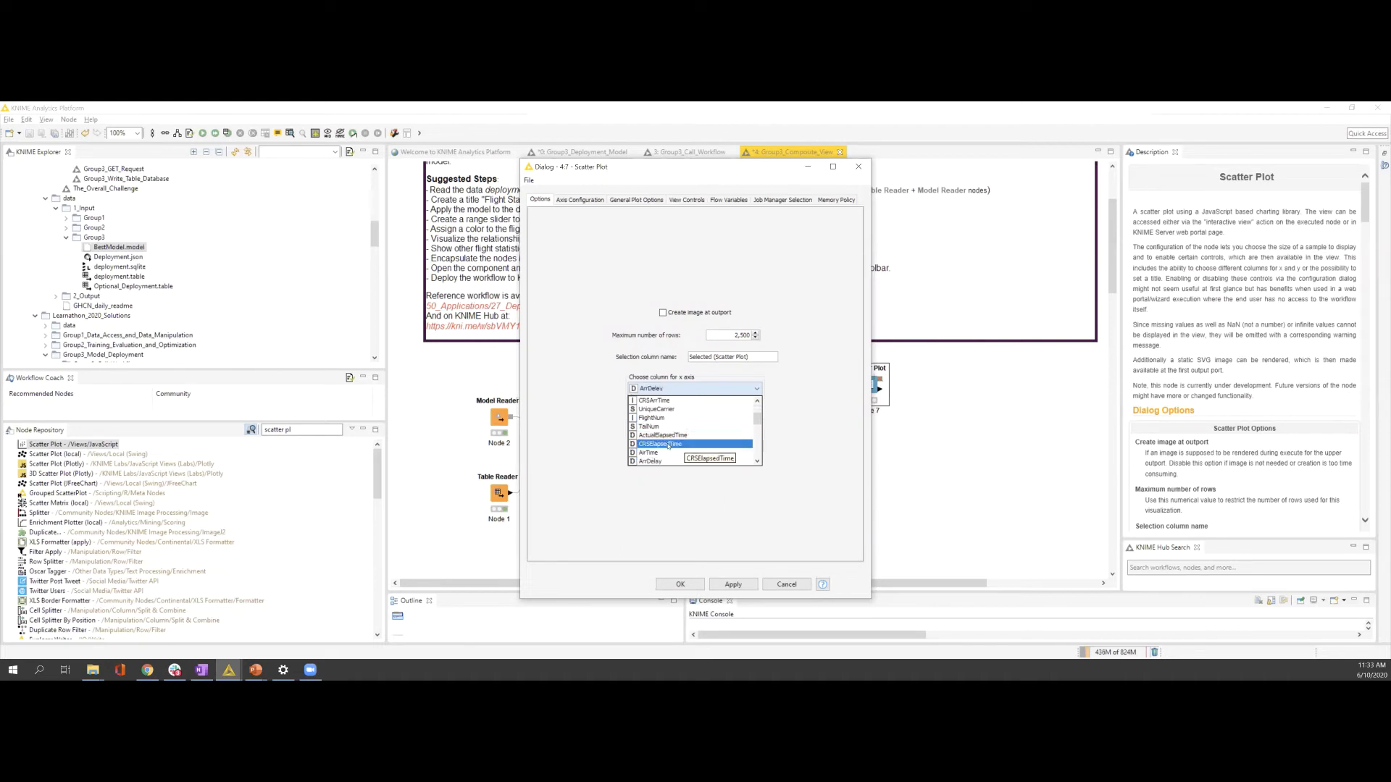
pyautogui.click(680, 461)
# Step: Choose ArrDelay as the Scatter Plot's y axis column
pyautogui.click(692, 433)
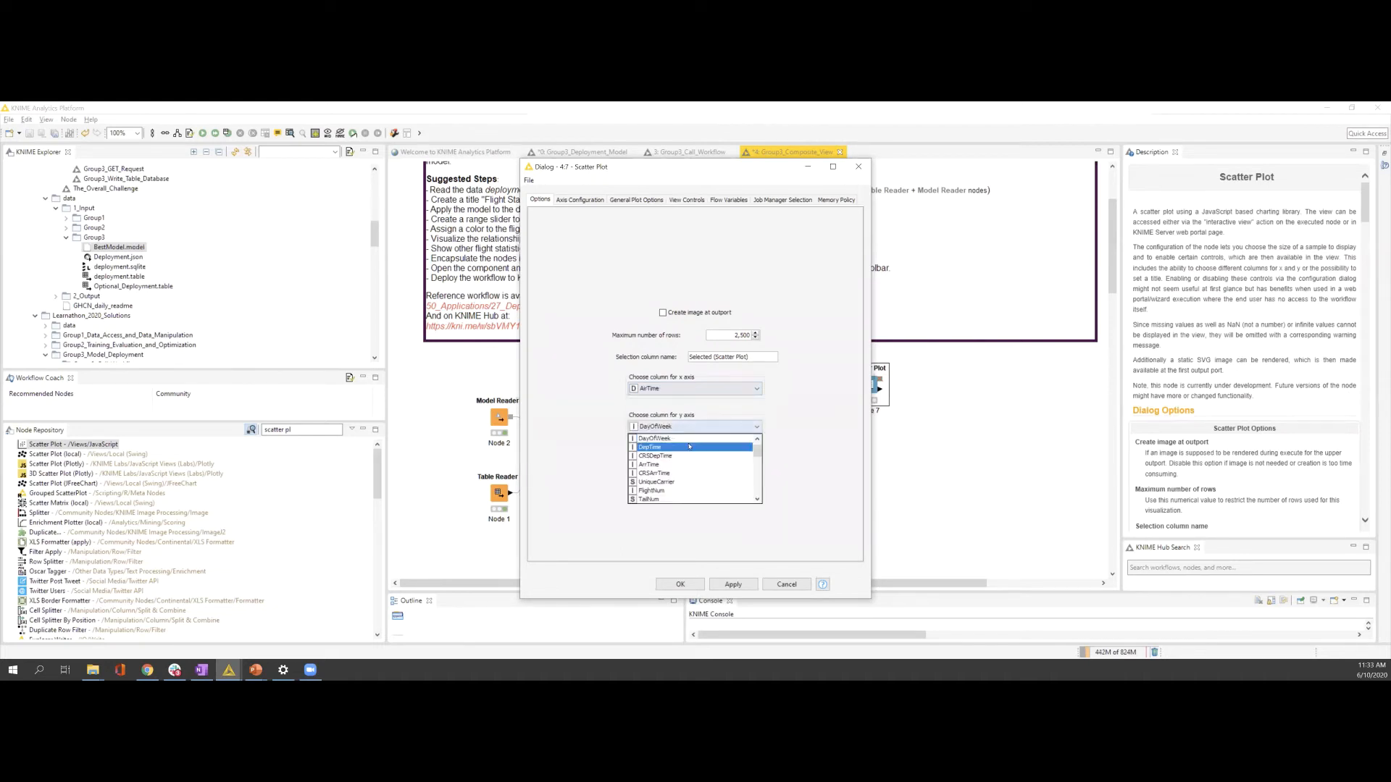
pyautogui.press('a')
pyautogui.press('a')
pyautogui.press('a')
pyautogui.press('a')
pyautogui.press('a')
pyautogui.press('a')
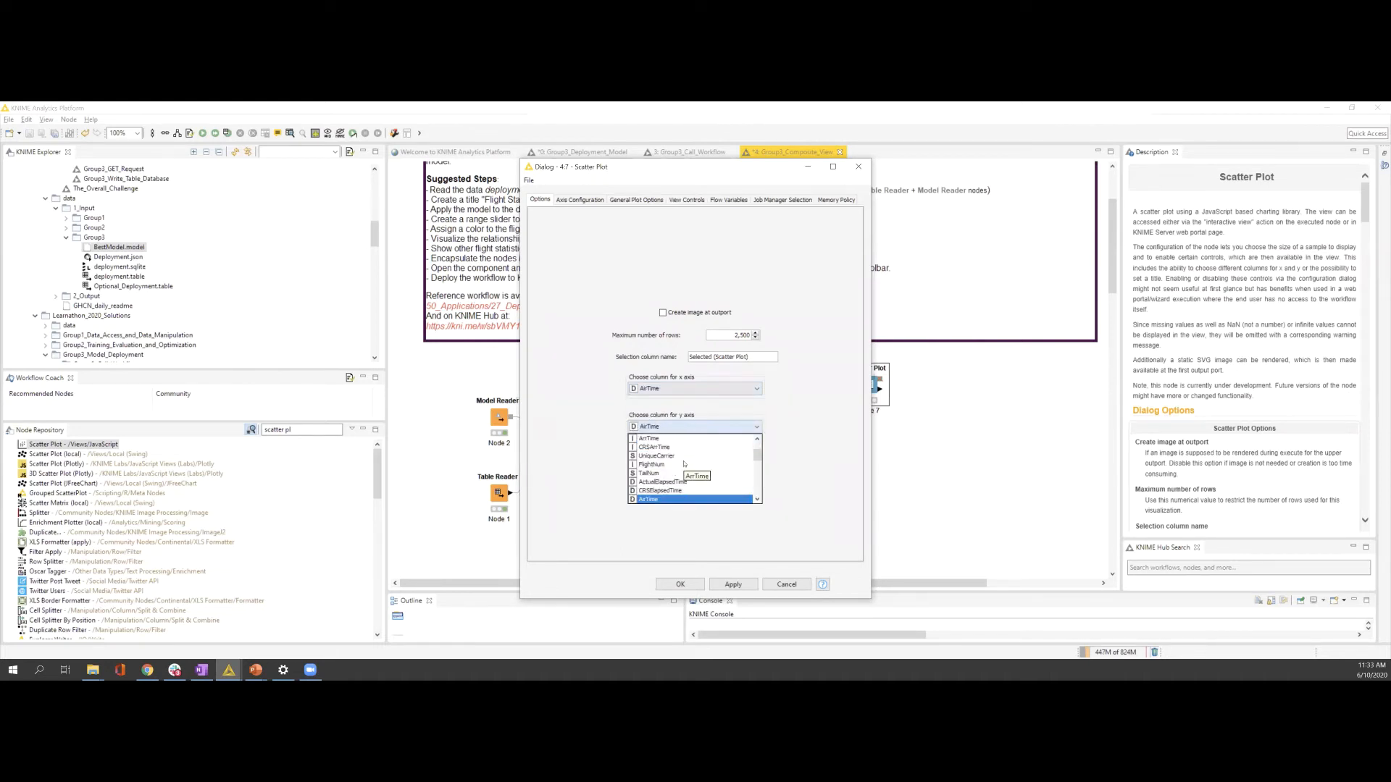
pyautogui.press('a')
pyautogui.press('a')
pyautogui.press('a')
pyautogui.click(664, 499)
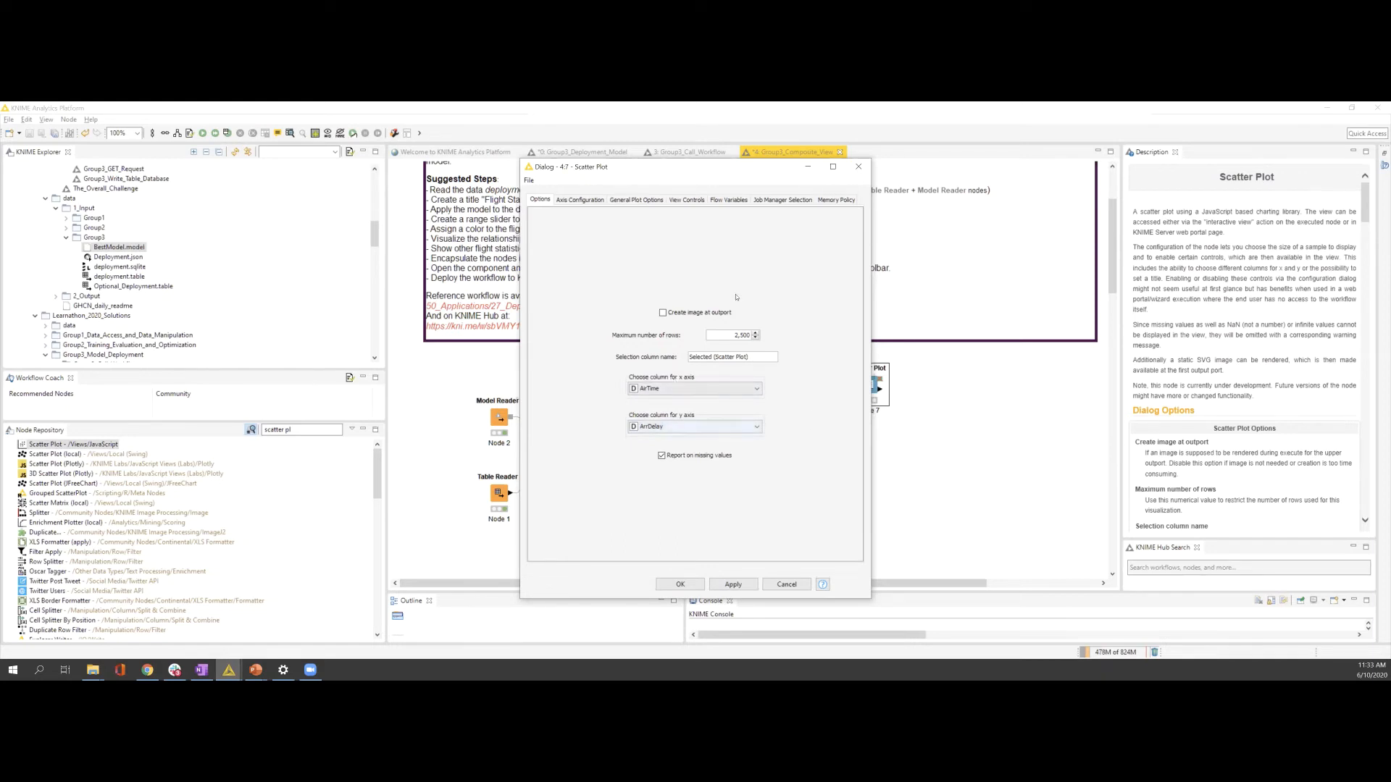
# Step: Review the Scatter Plot's axis configuration and general plot options, accept the settings, and execute the node
pyautogui.click(575, 201)
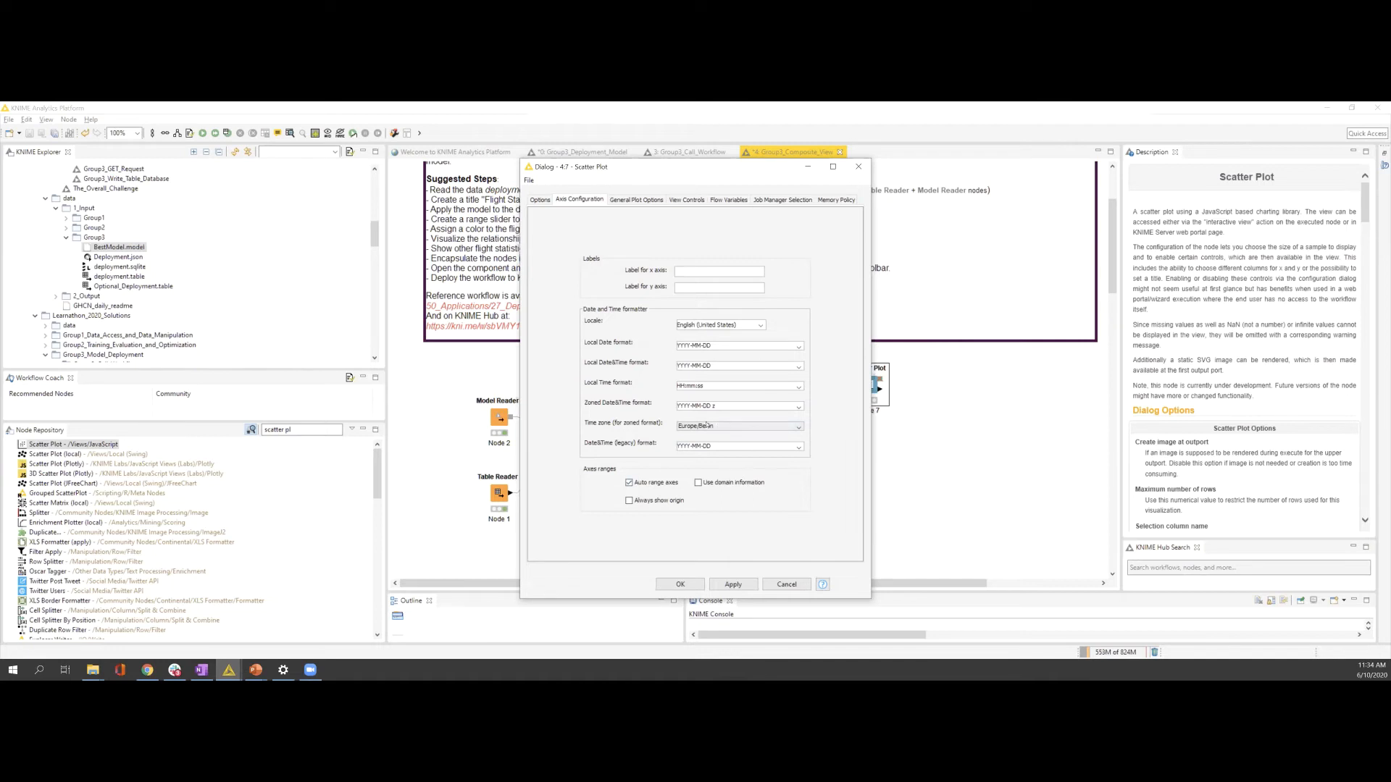
pyautogui.click(624, 200)
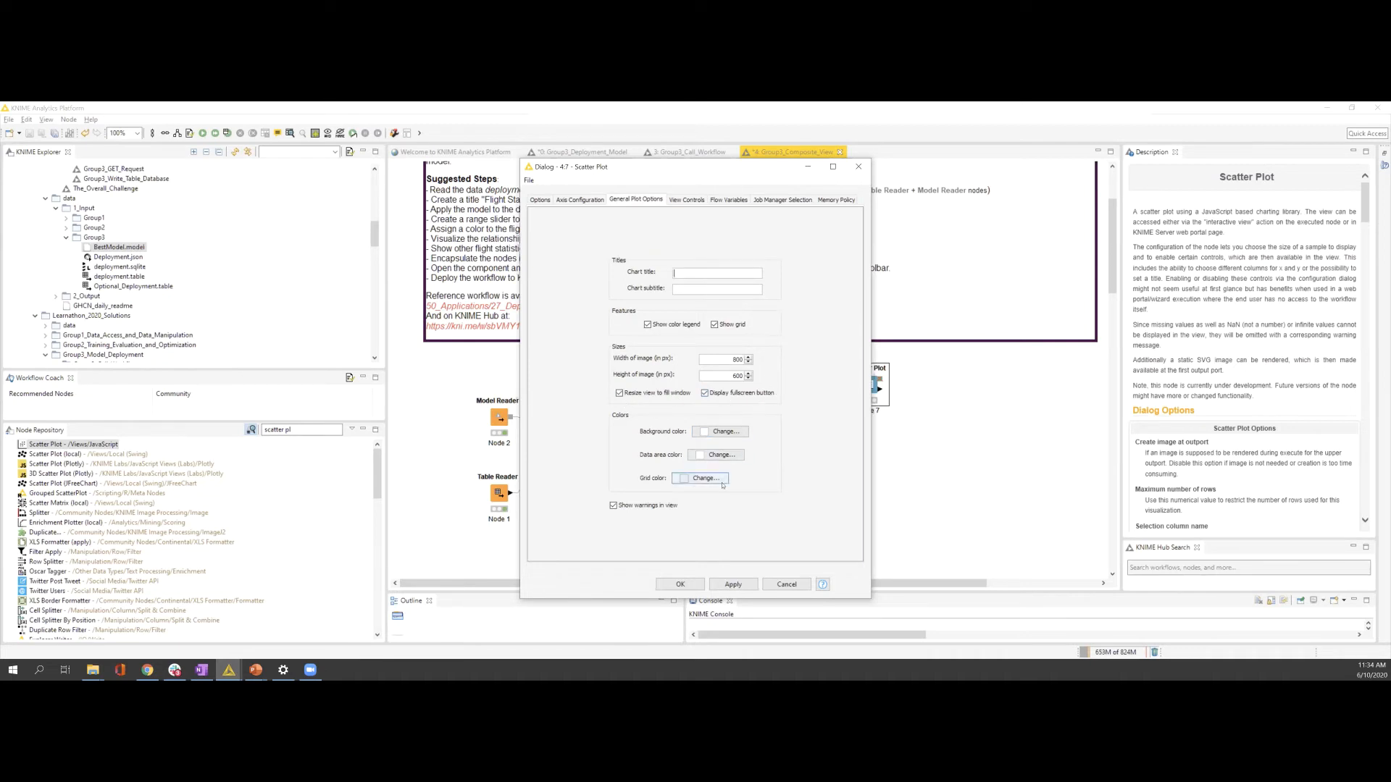
pyautogui.click(685, 583)
pyautogui.rightClick(869, 388)
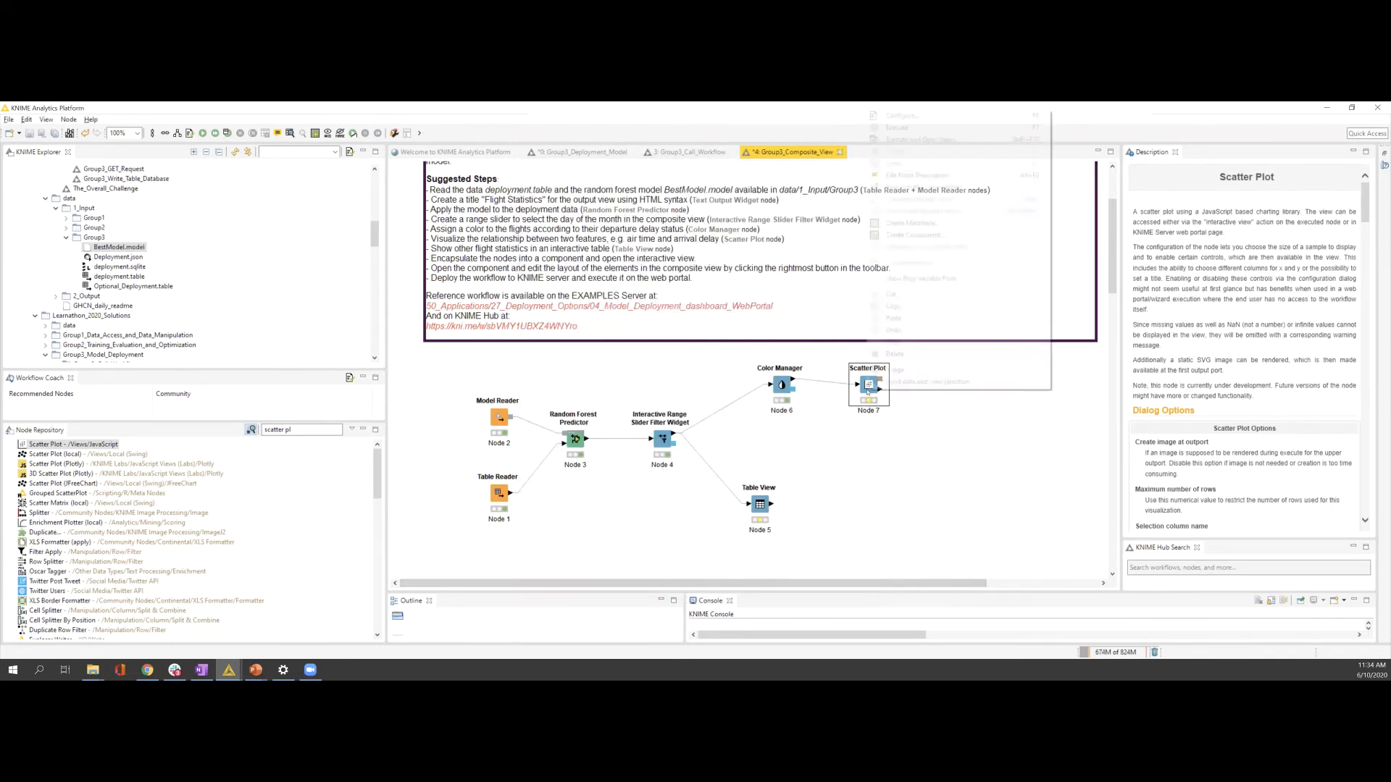
pyautogui.click(898, 128)
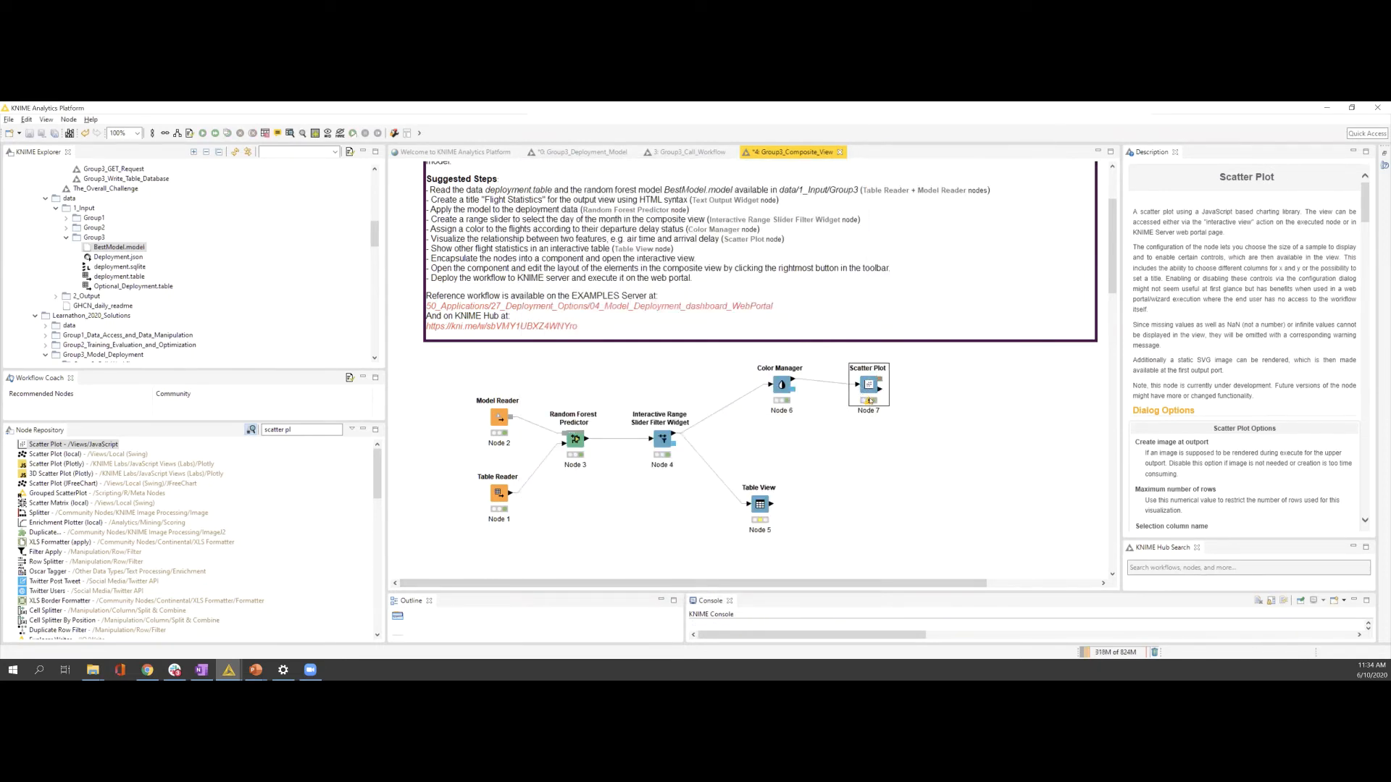
# Step: Examine the Scatter Plot node's warning and its maximum number of rows setting, and close the configuration without changes
pyautogui.moveTo(869, 404)
pyautogui.doubleClick(868, 399)
pyautogui.click(540, 201)
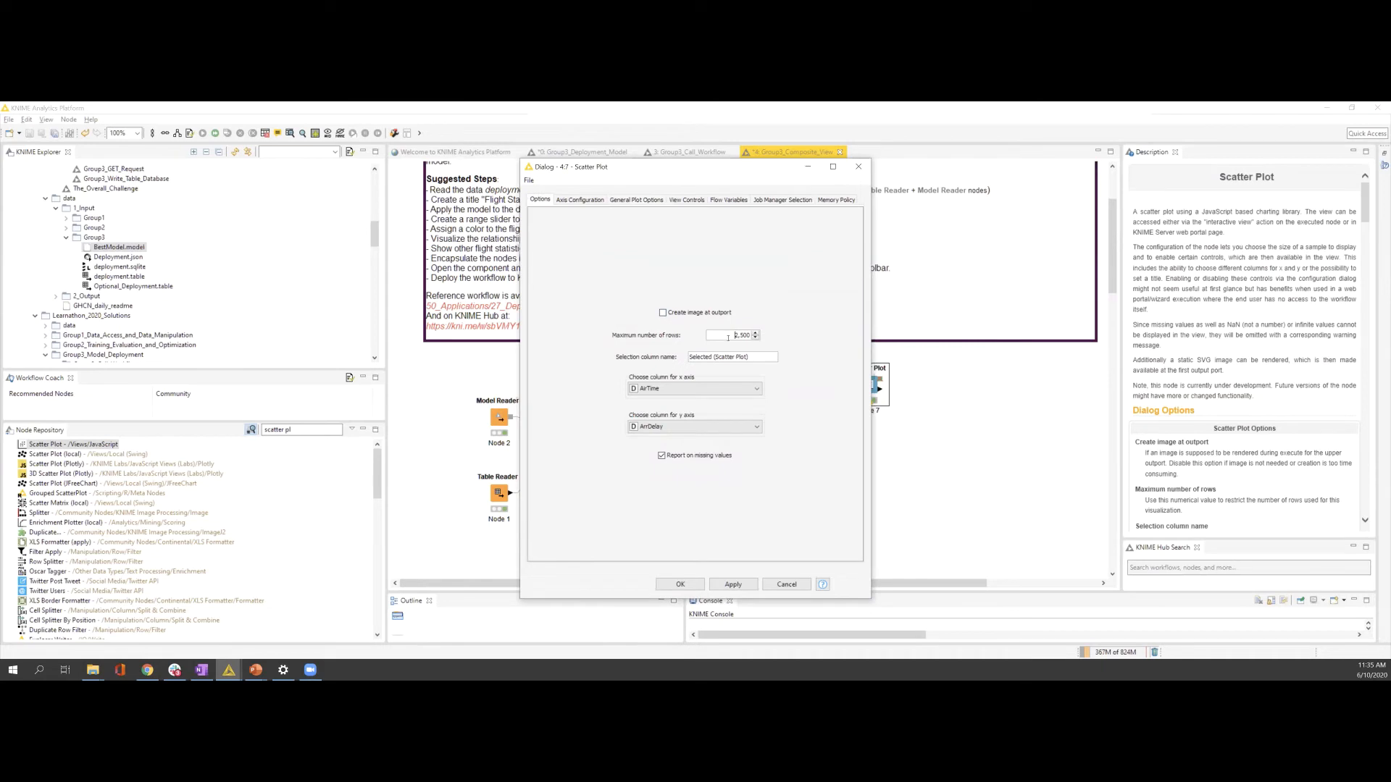
pyautogui.moveTo(728, 338); pyautogui.dragTo(756, 334)
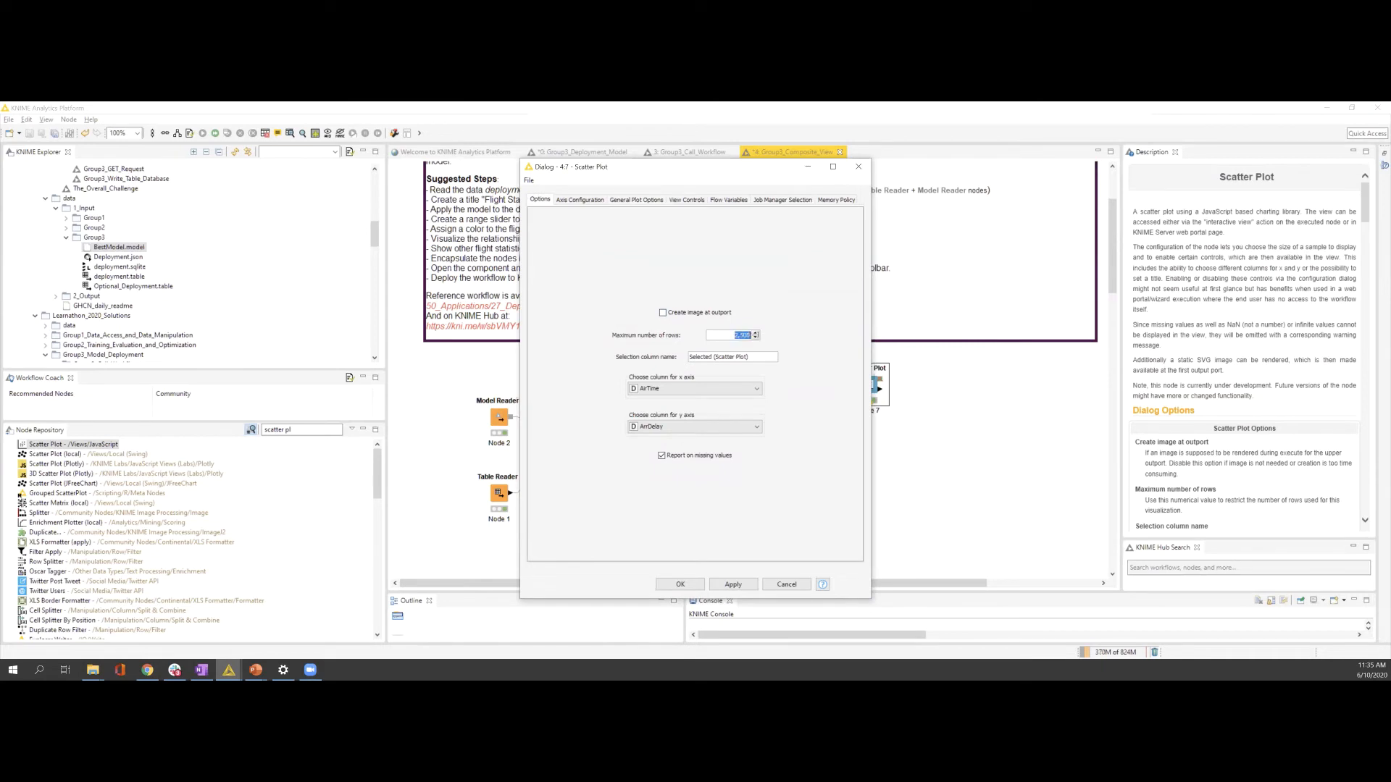
pyautogui.click(858, 166)
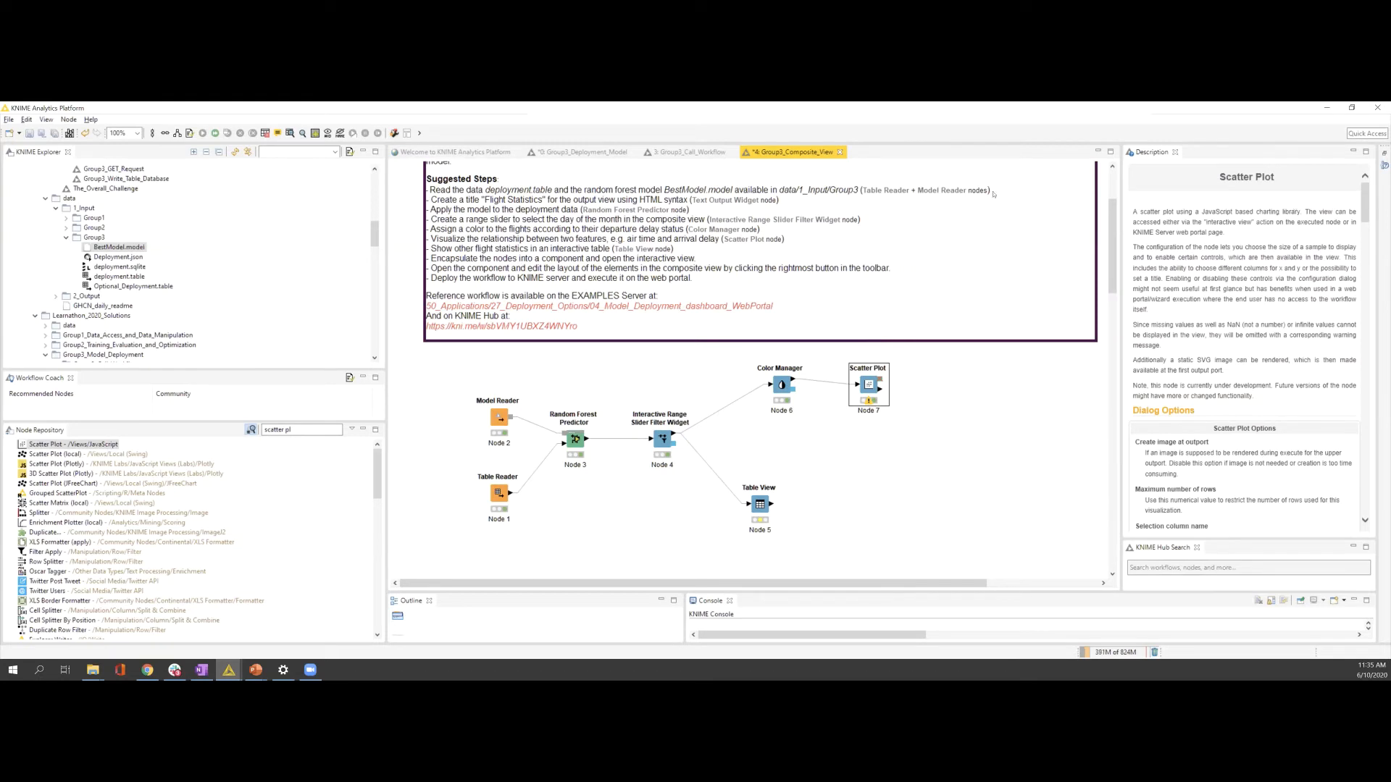
# Step: Encapsulate all the workflow's nodes into a component named View
pyautogui.hotkey('ctrl', 'a')
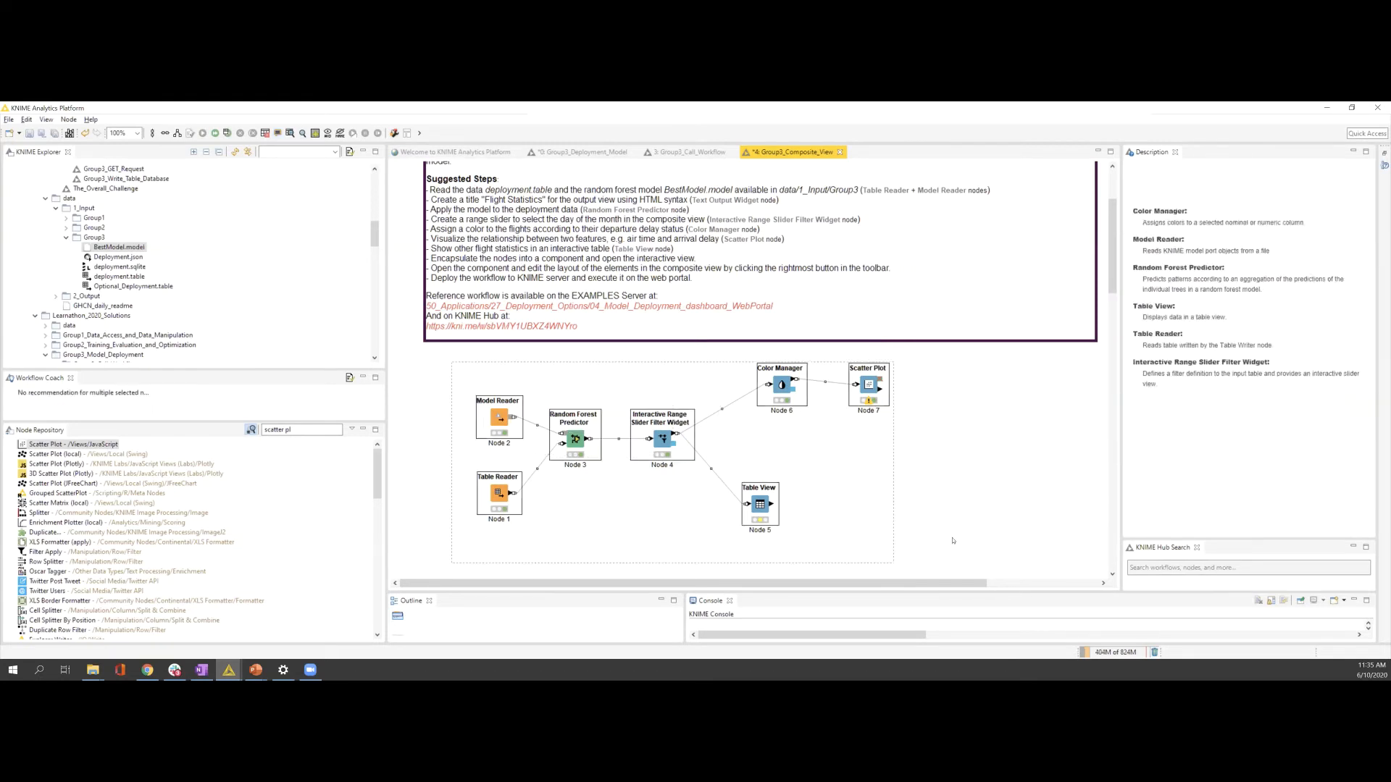
pyautogui.rightClick(868, 384)
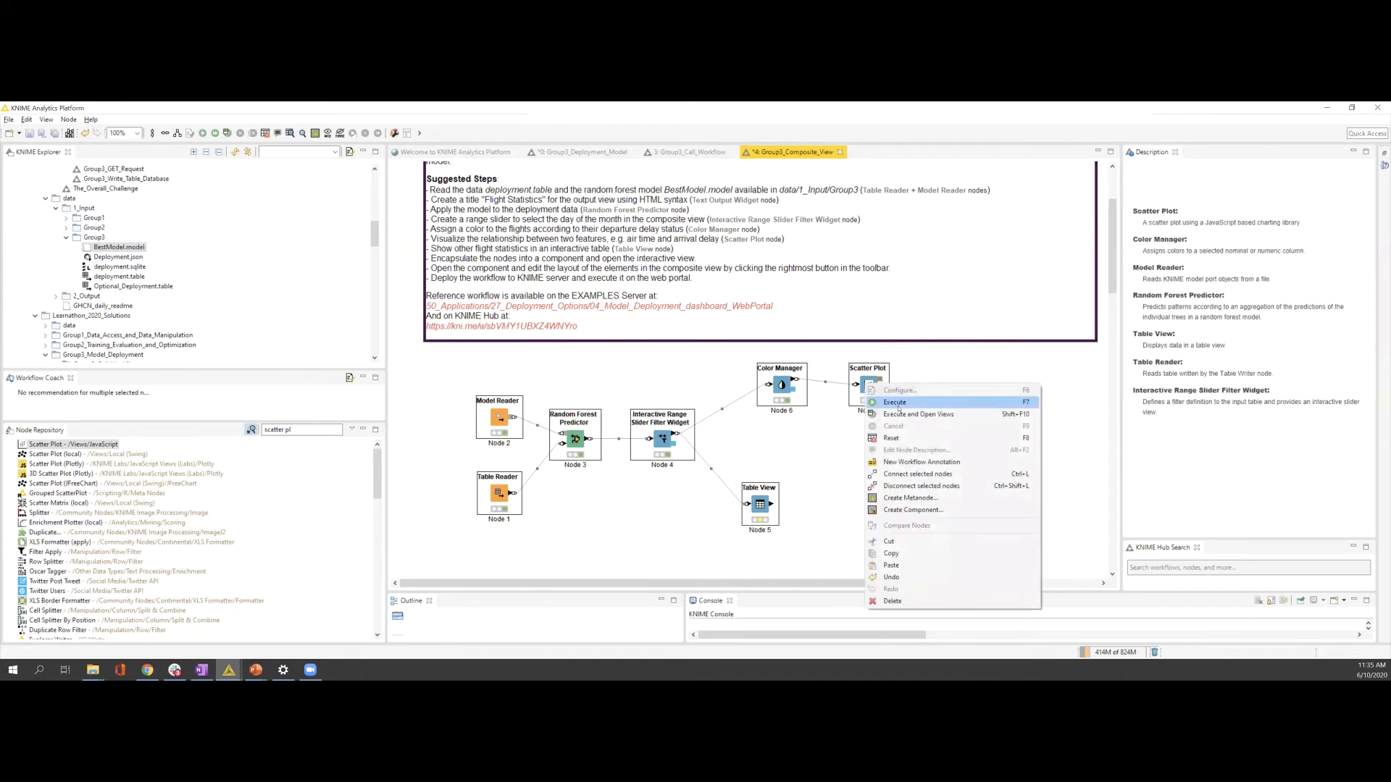
pyautogui.click(923, 511)
pyautogui.click(702, 418)
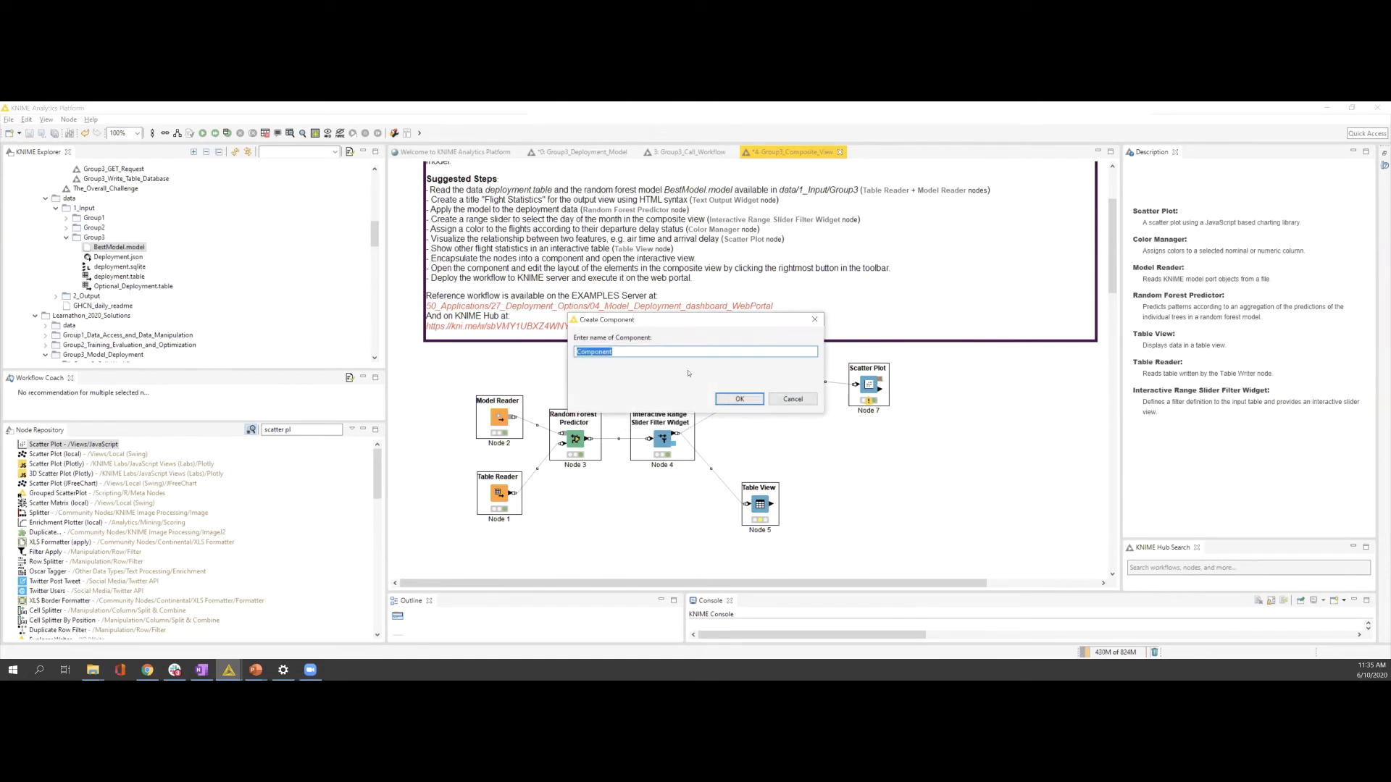
pyautogui.write('View')
pyautogui.press('Return')
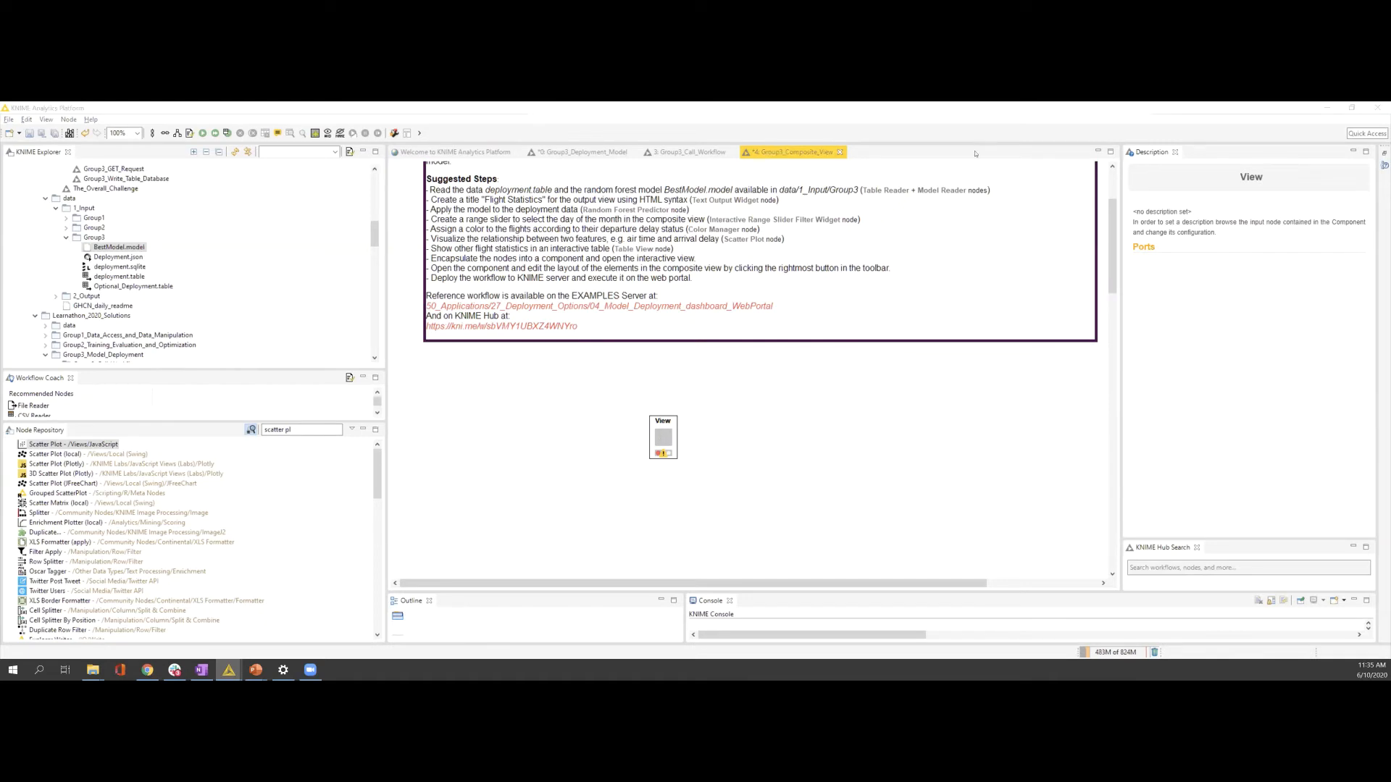
# Step: Inside the View component, connect the Component Input's flow variable port to both reader nodes and move the Component Output slightly farther right
pyautogui.keyDown('ctrl'); pyautogui.doubleClick(664, 437); pyautogui.keyUp('ctrl')
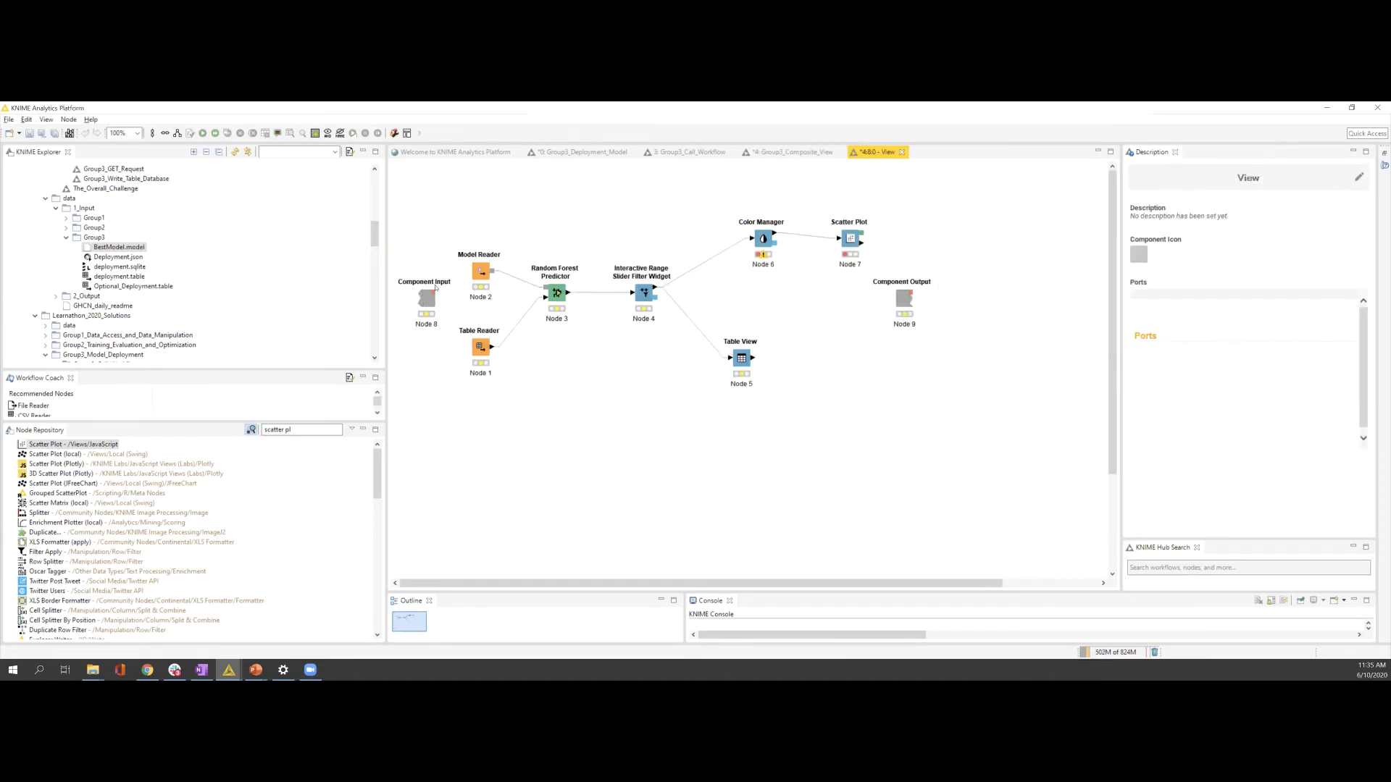
pyautogui.click(434, 292)
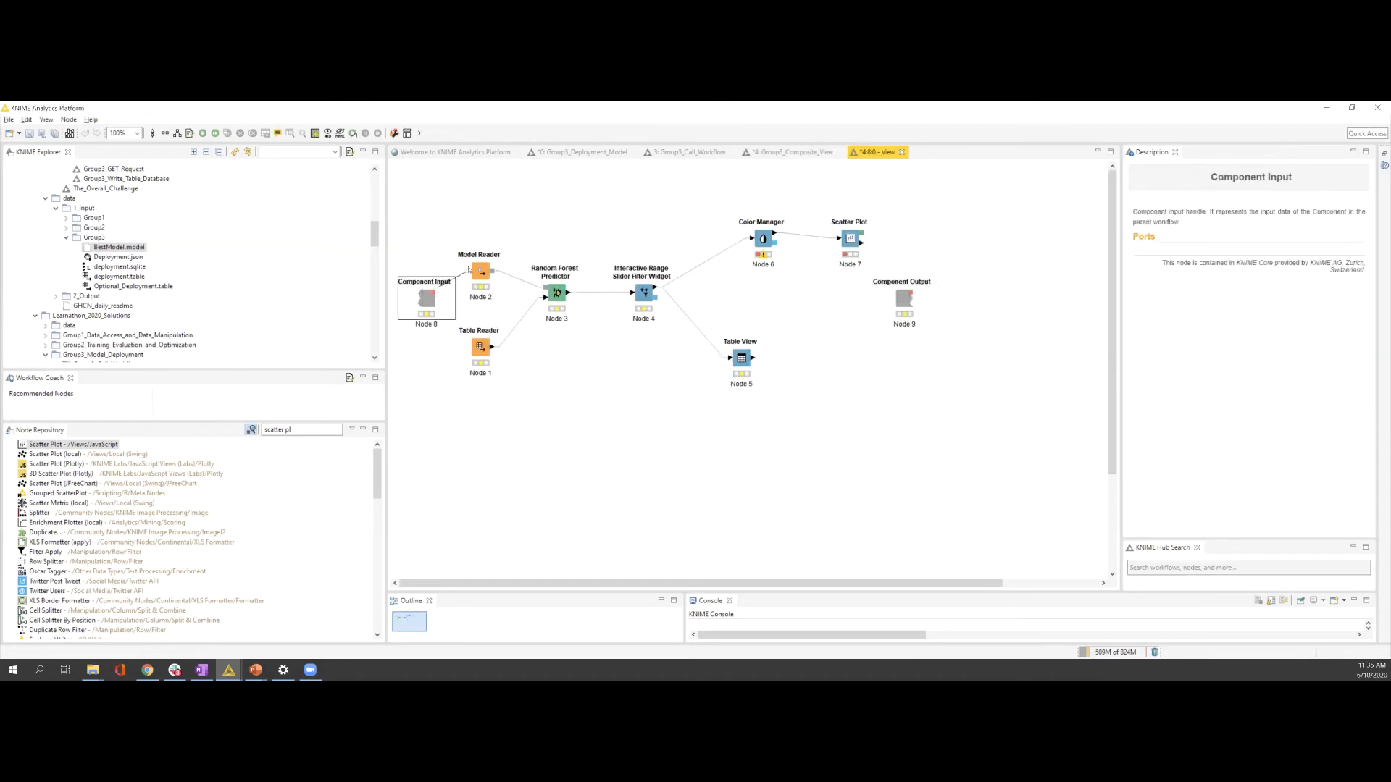
pyautogui.moveTo(437, 288); pyautogui.dragTo(476, 343)
pyautogui.moveTo(906, 306); pyautogui.dragTo(936, 305)
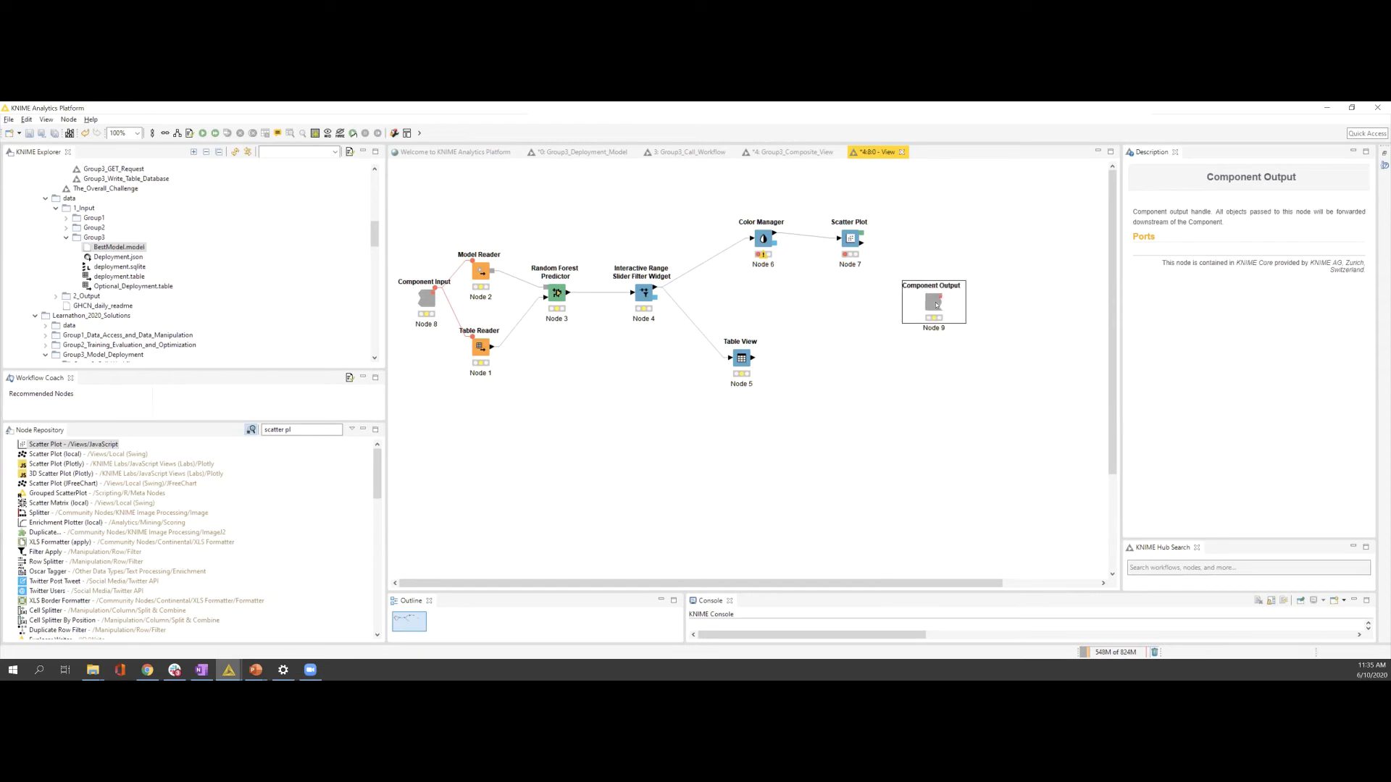
pyautogui.click(902, 152)
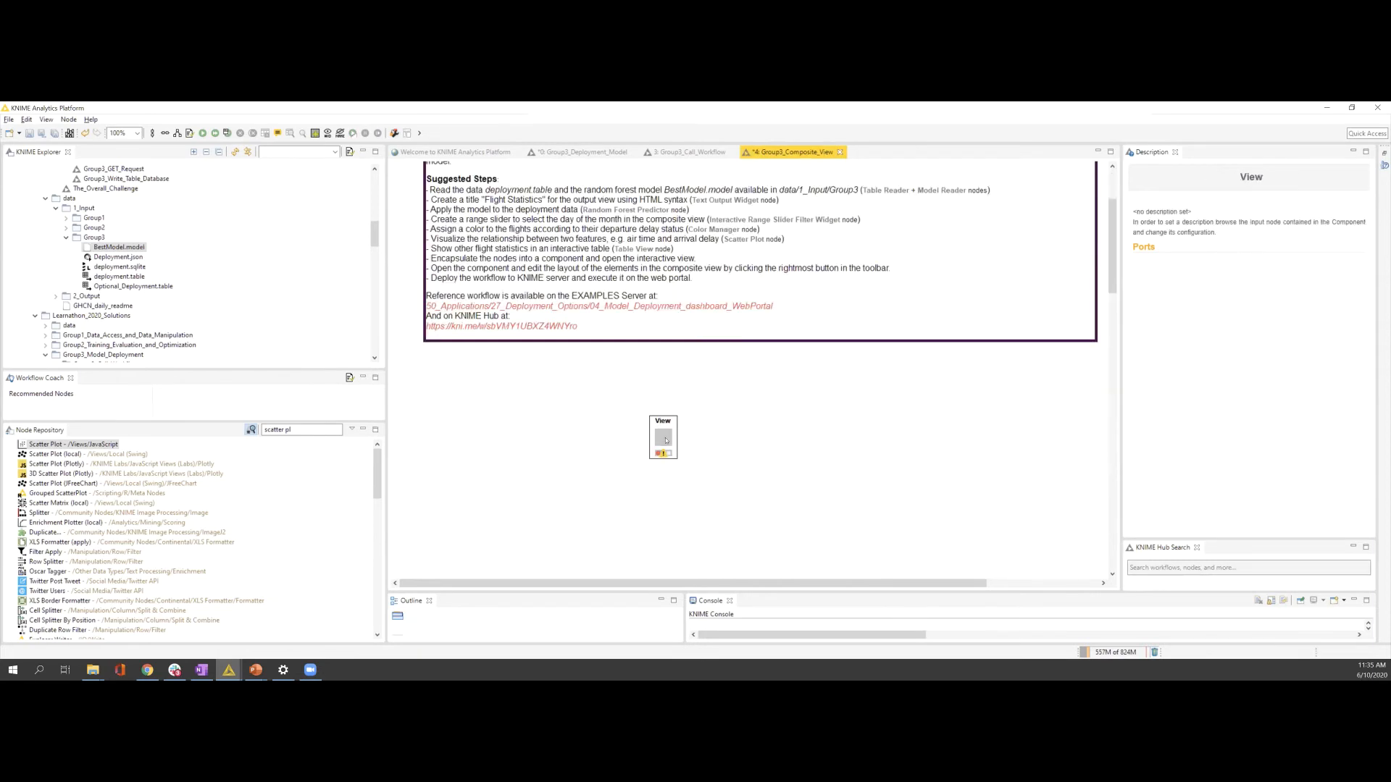
# Step: Add an output port of type Image to the View component through its setup
pyautogui.rightClick(663, 438)
pyautogui.moveTo(734, 312)
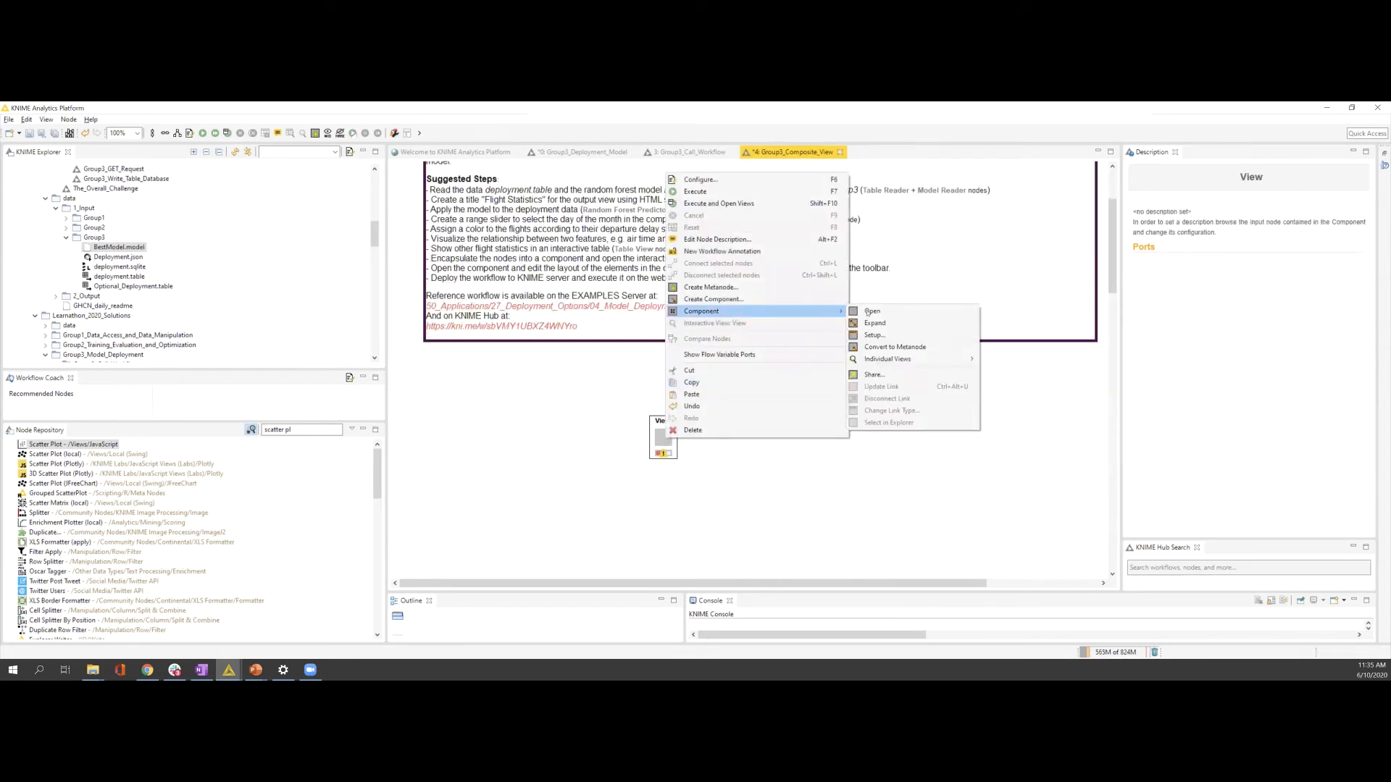
pyautogui.click(903, 336)
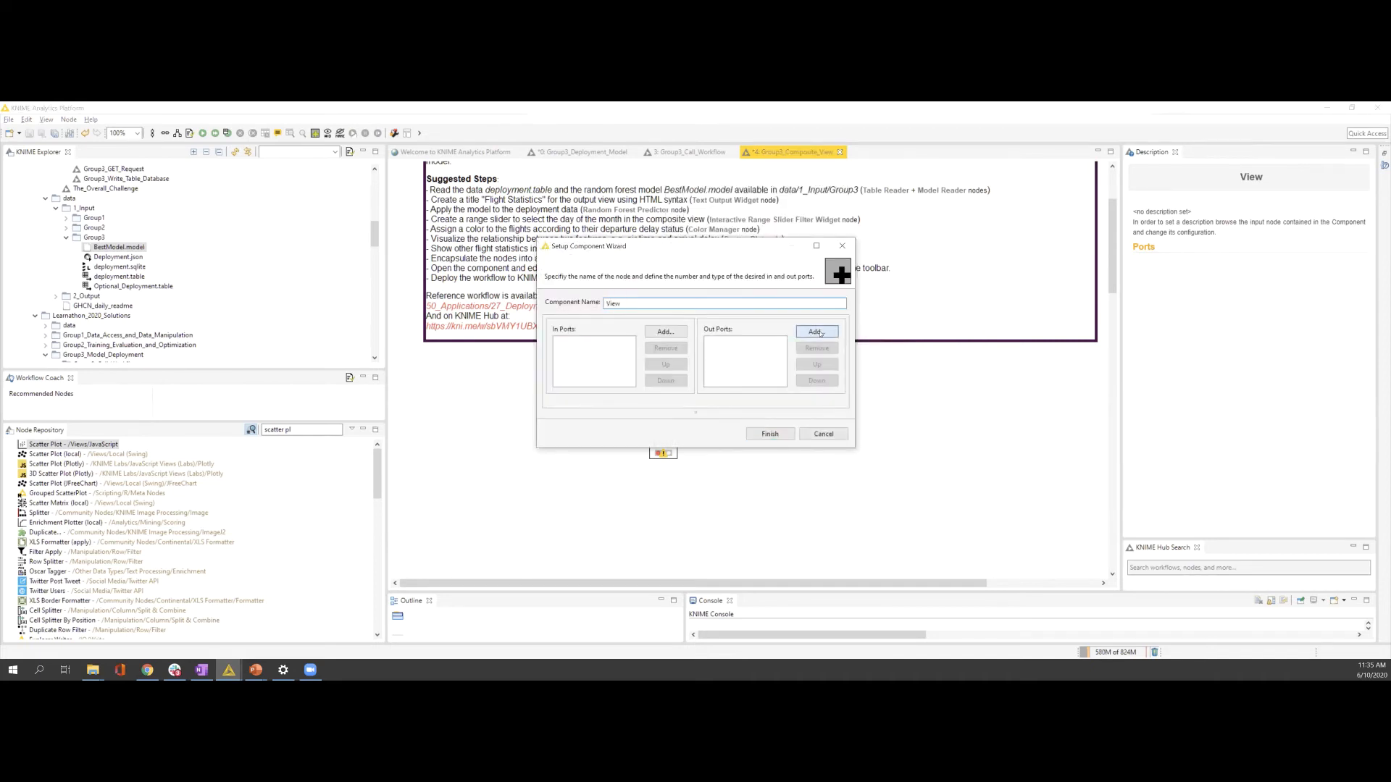
pyautogui.click(665, 331)
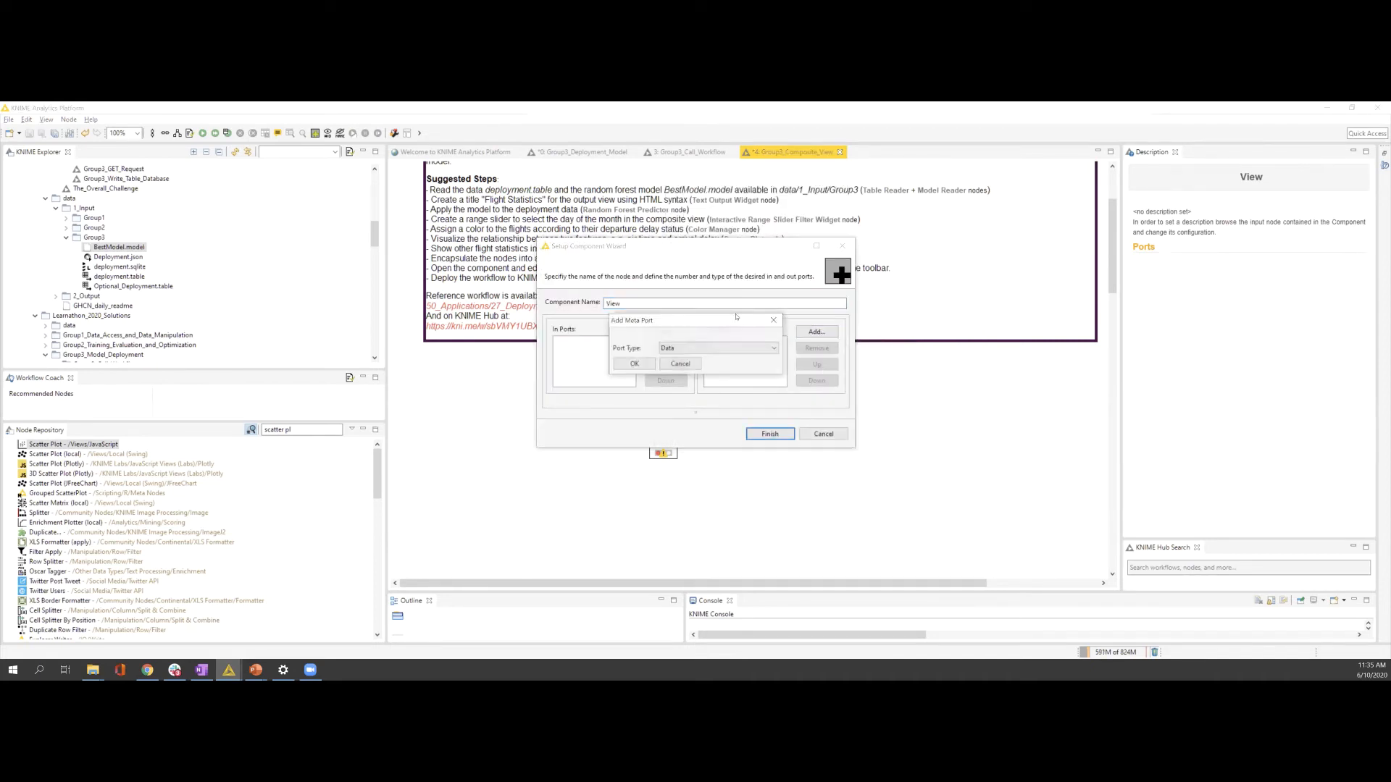
pyautogui.click(694, 354)
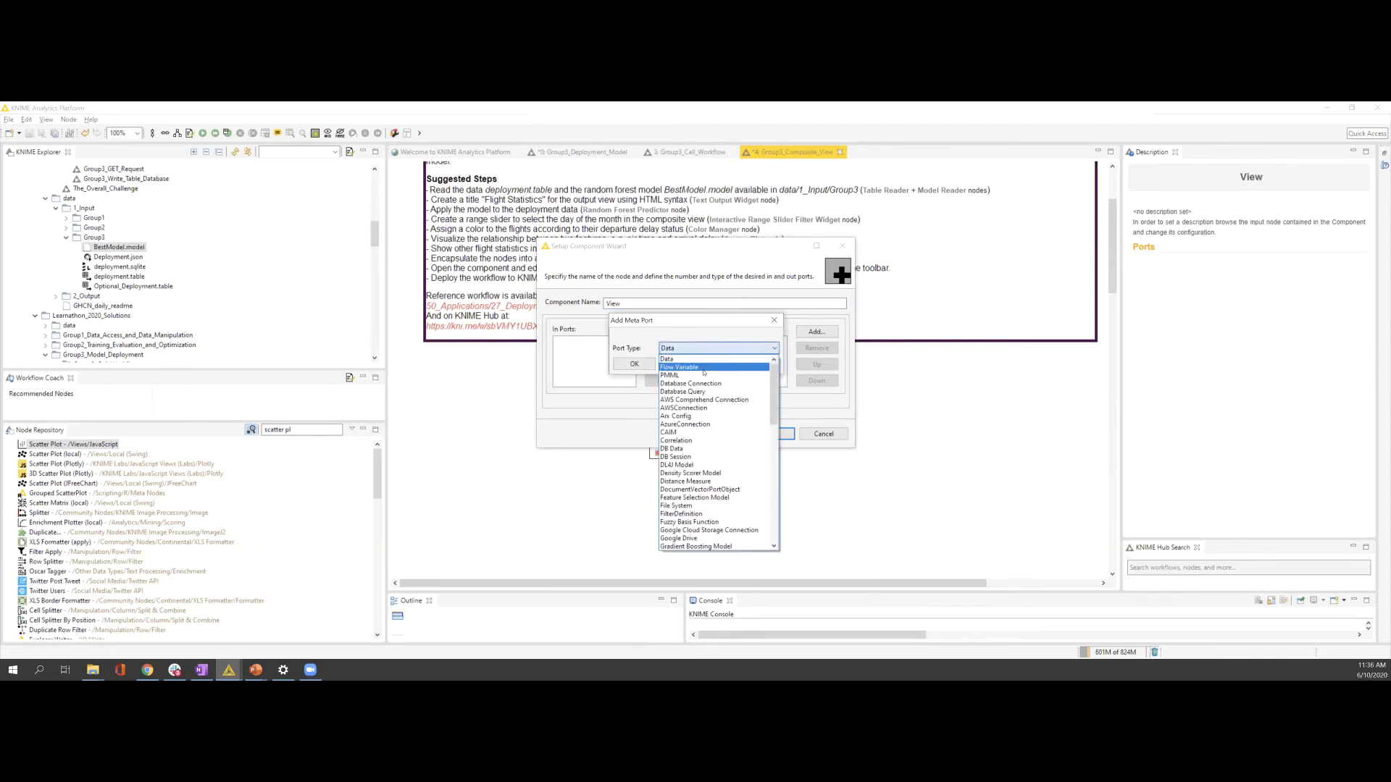
pyautogui.press('i')
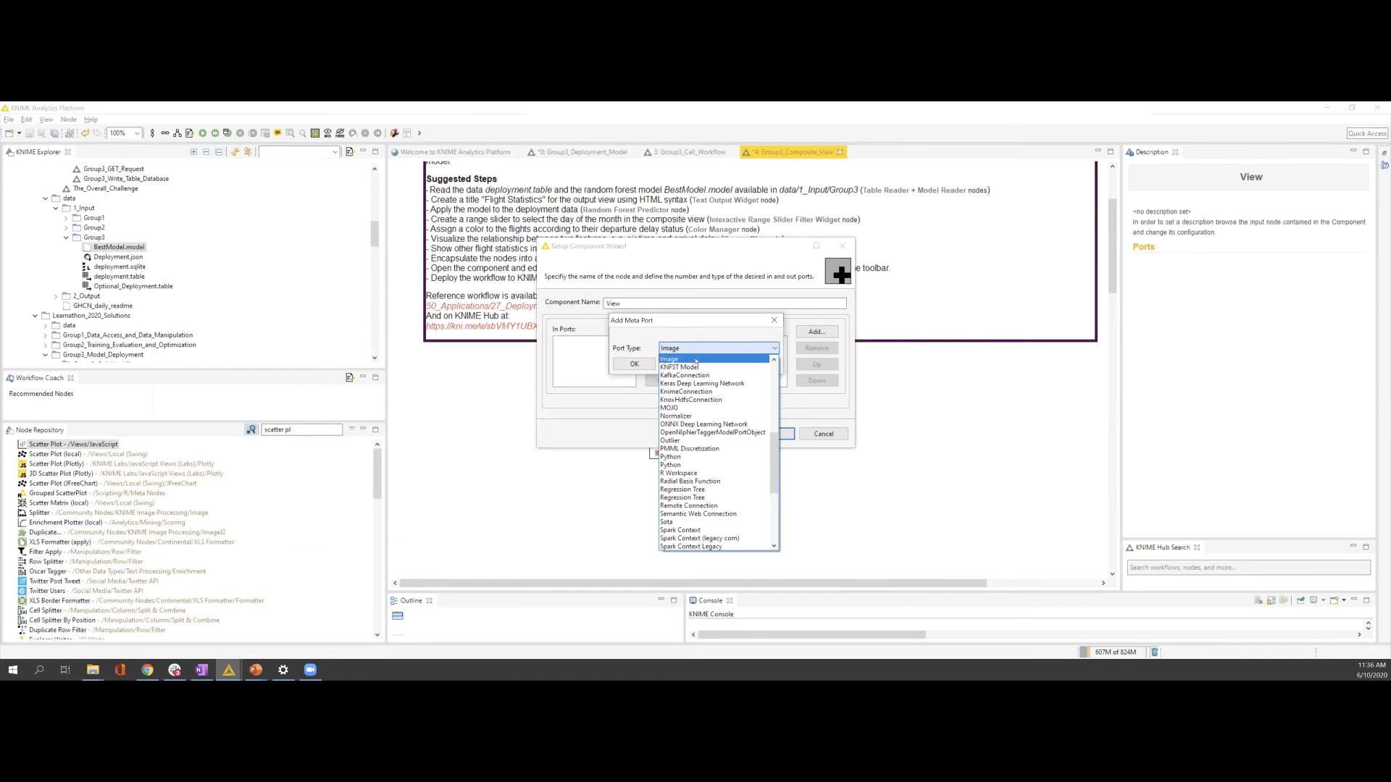
pyautogui.click(681, 359)
pyautogui.click(634, 364)
pyautogui.click(768, 436)
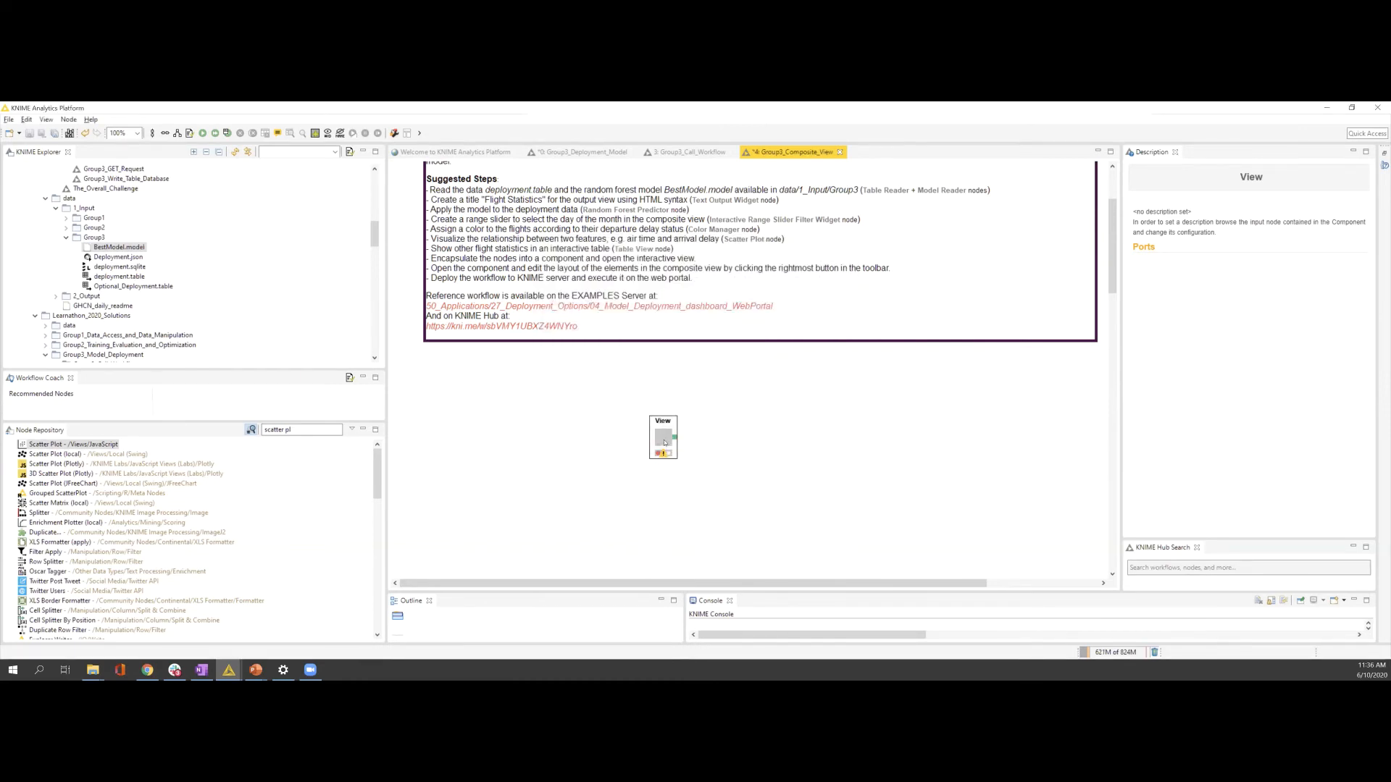
# Step: Inside the View component, connect the Scatter Plot's image output to the Component Output, and return to the parent workflow
pyautogui.keyDown('ctrl'); pyautogui.doubleClick(664, 443); pyautogui.keyUp('ctrl')
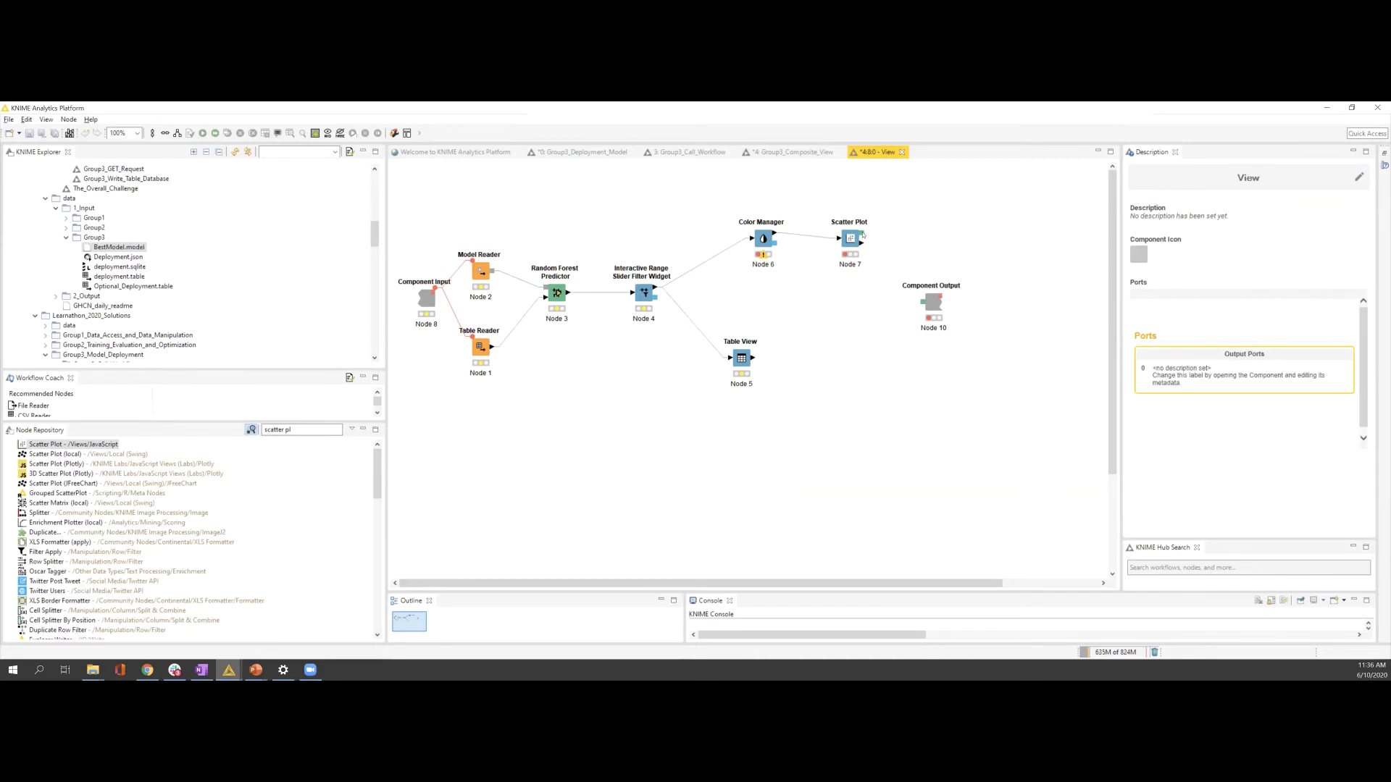
pyautogui.moveTo(862, 235); pyautogui.dragTo(932, 310)
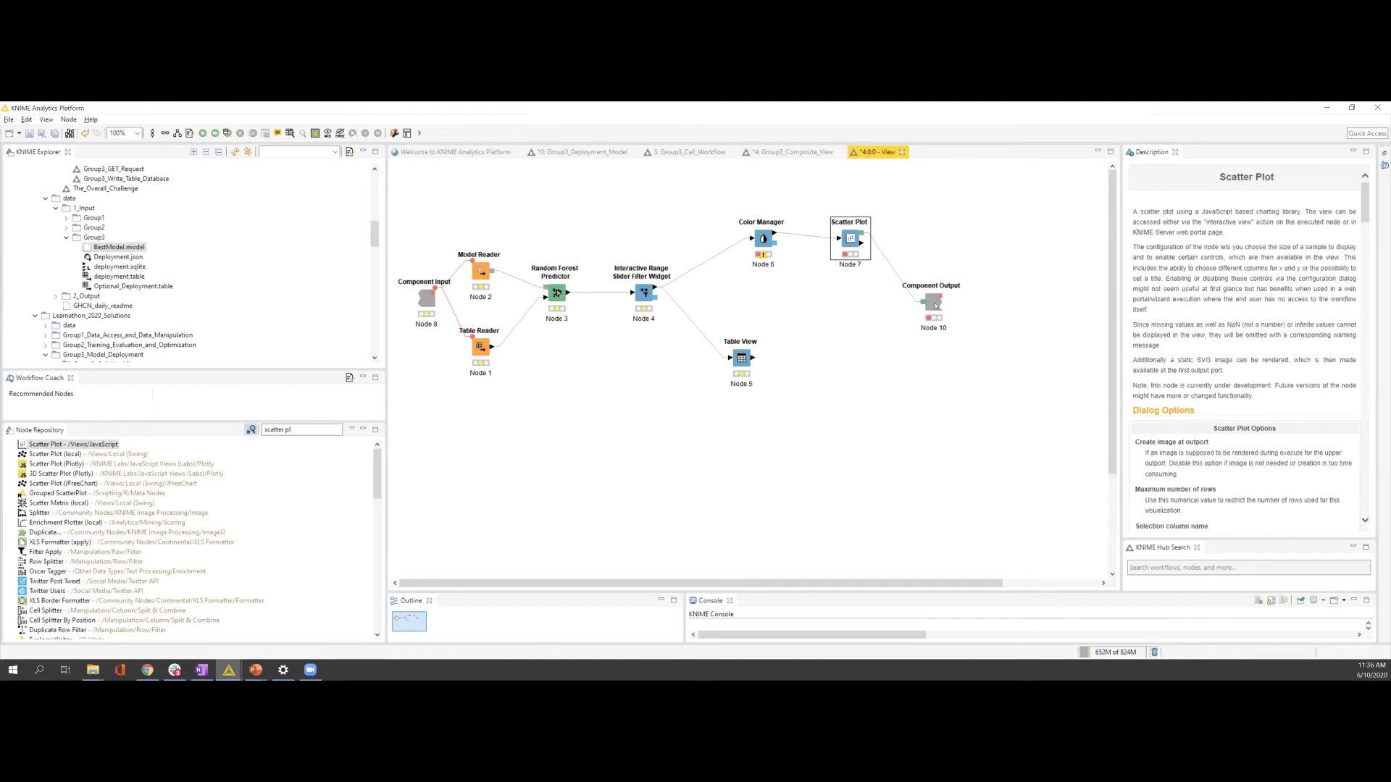
pyautogui.click(902, 152)
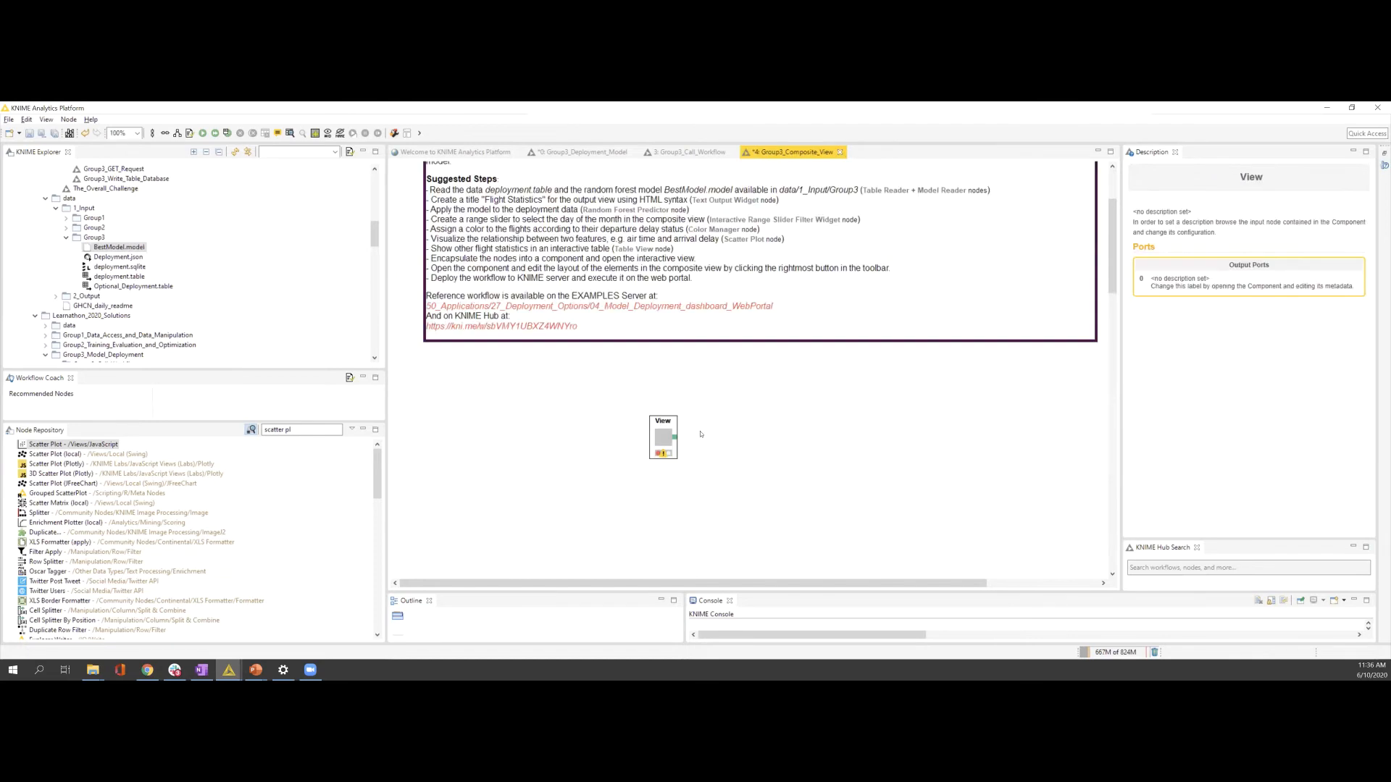
# Step: Inspect the nodes inside the View component and return to the parent workflow
pyautogui.keyDown('ctrl'); pyautogui.doubleClick(663, 449); pyautogui.keyUp('ctrl')
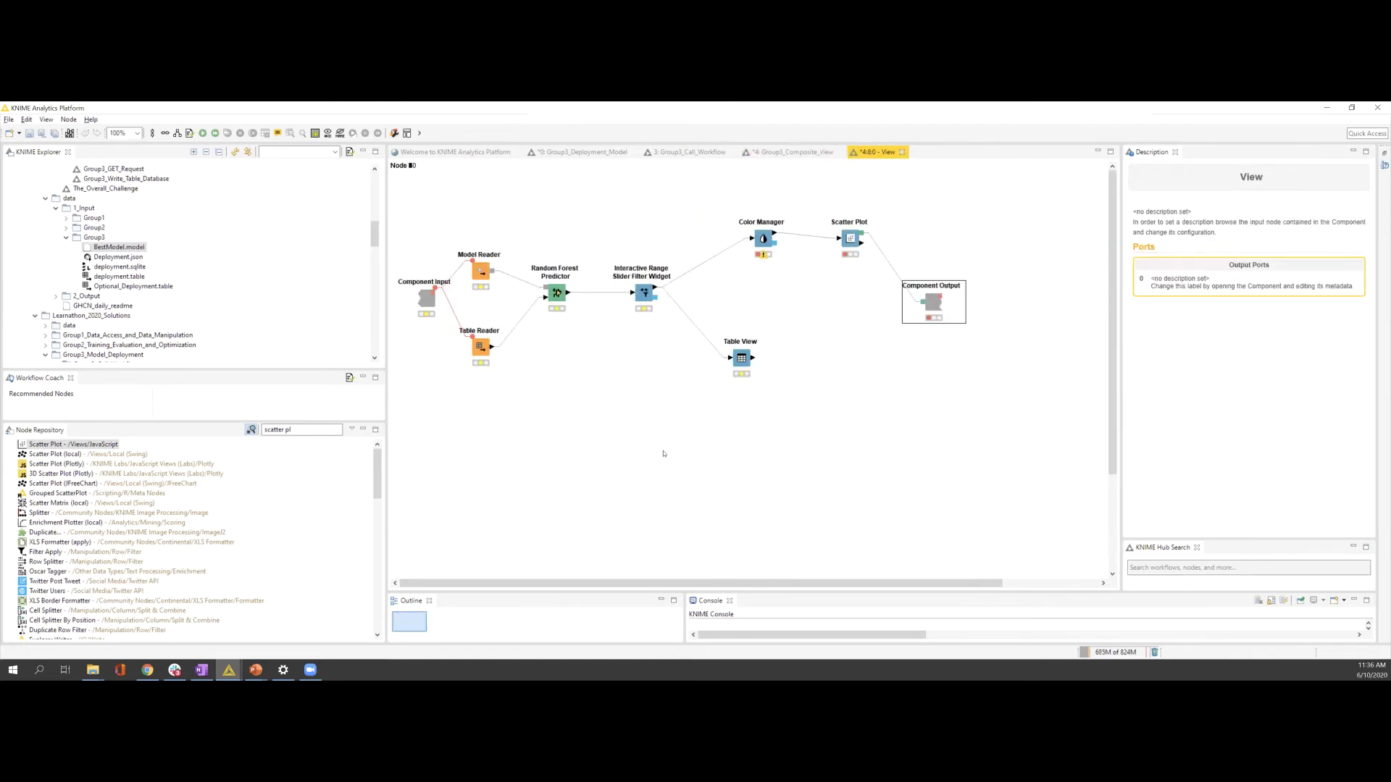
pyautogui.click(428, 302)
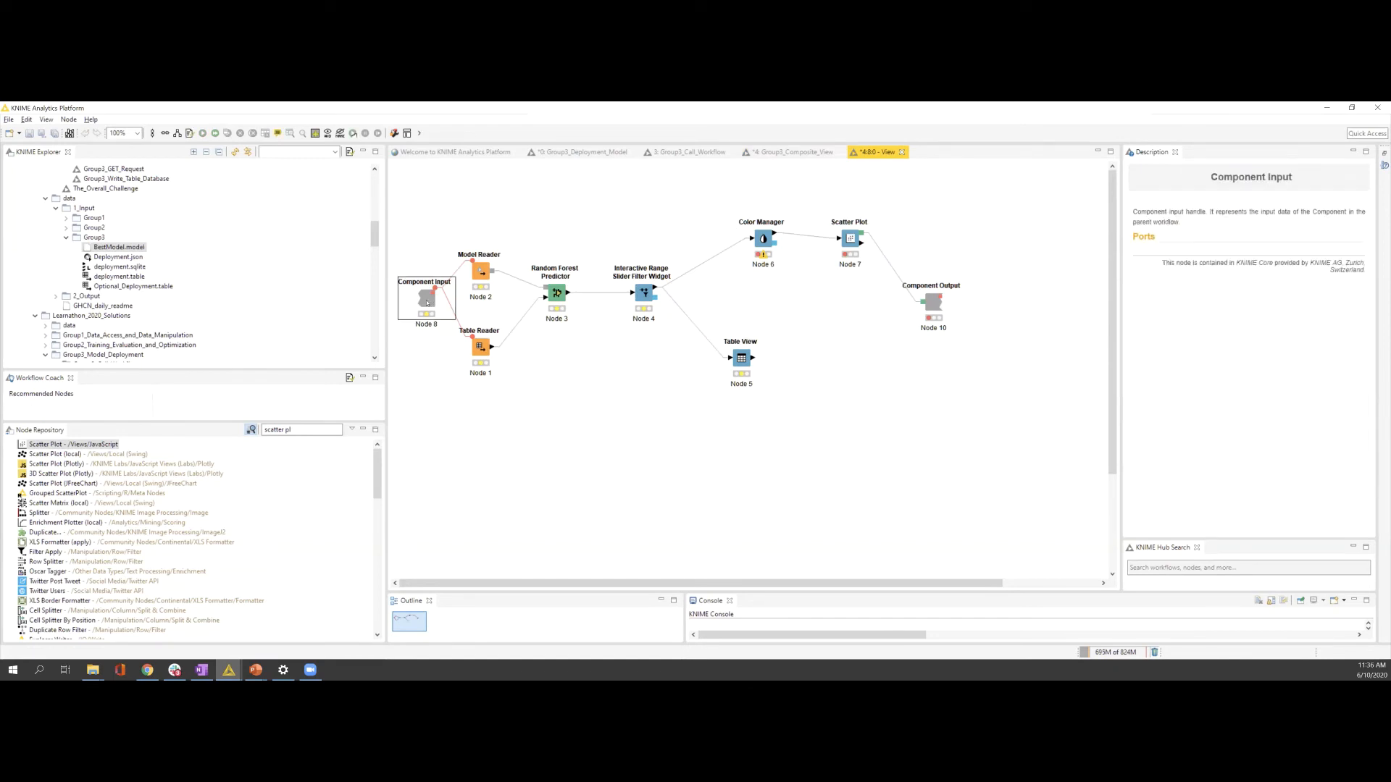
pyautogui.click(902, 152)
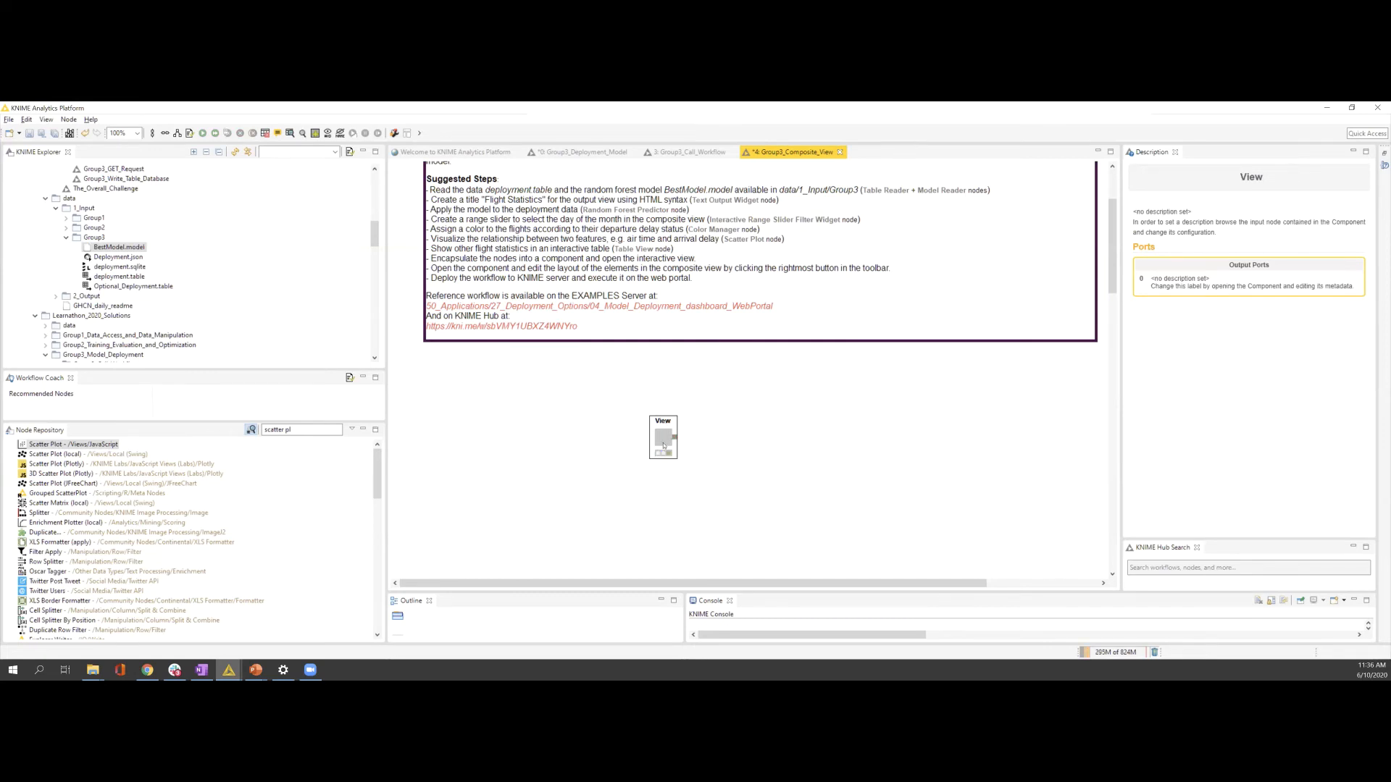
# Step: Open the View component's interactive view and enlarge its window
pyautogui.rightClick(664, 445)
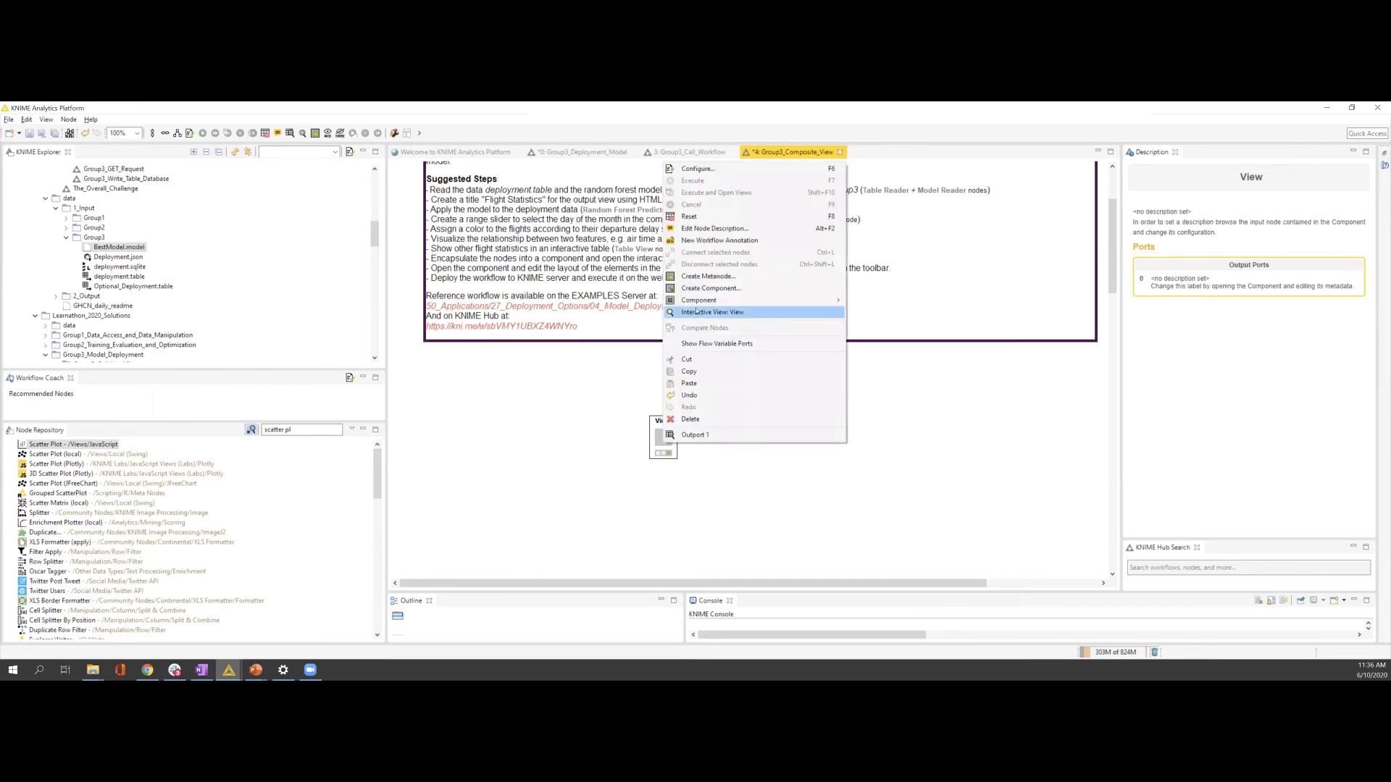
pyautogui.click(696, 311)
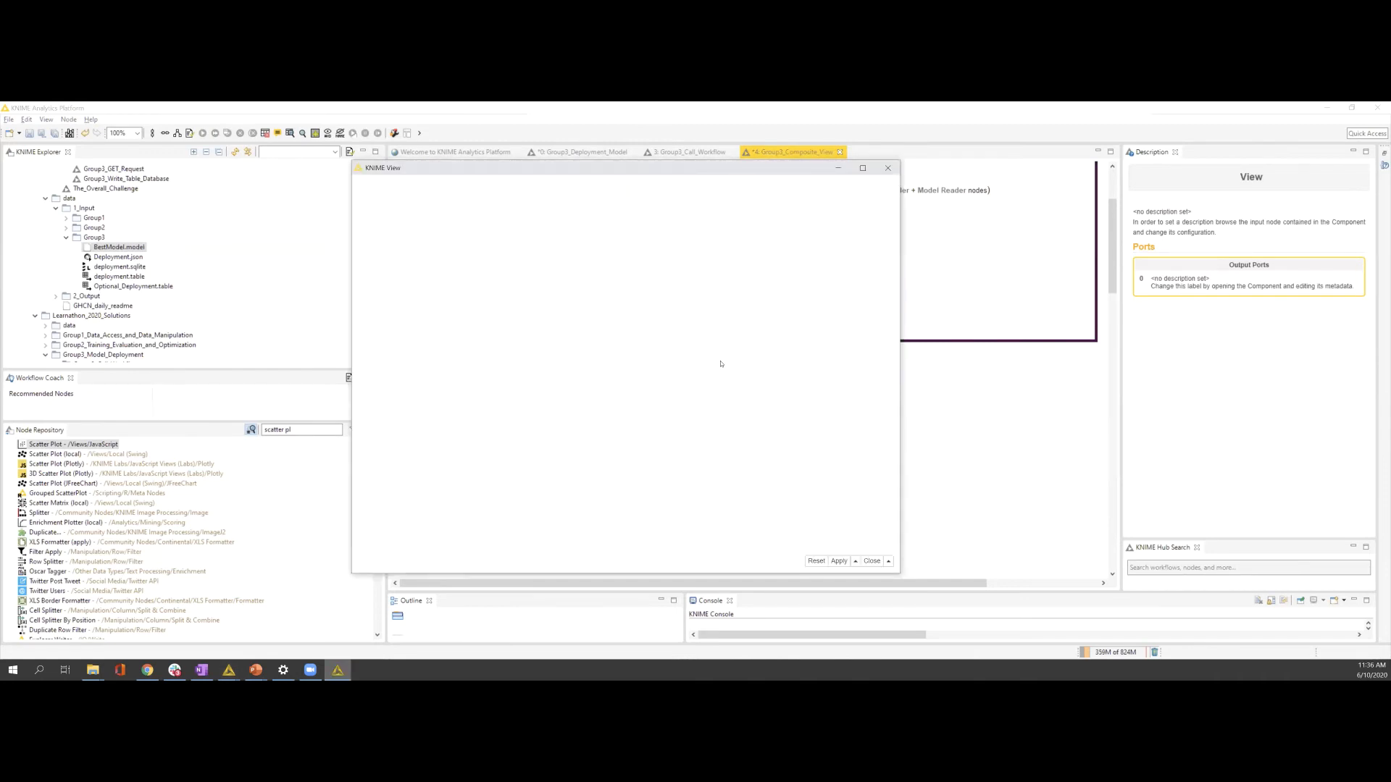
pyautogui.click(888, 168)
pyautogui.click(338, 672)
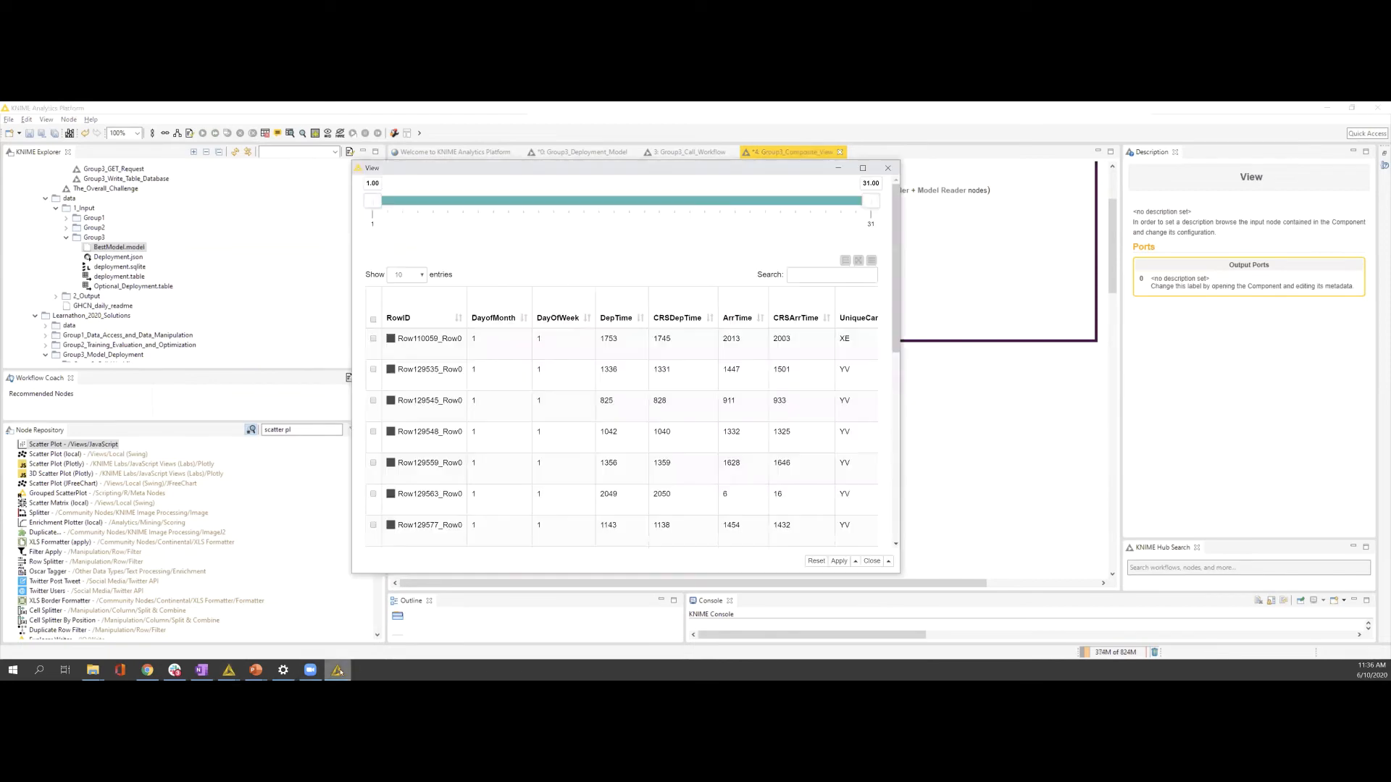
pyautogui.click(339, 671)
pyautogui.click(339, 672)
pyautogui.moveTo(863, 105); pyautogui.dragTo(863, 103)
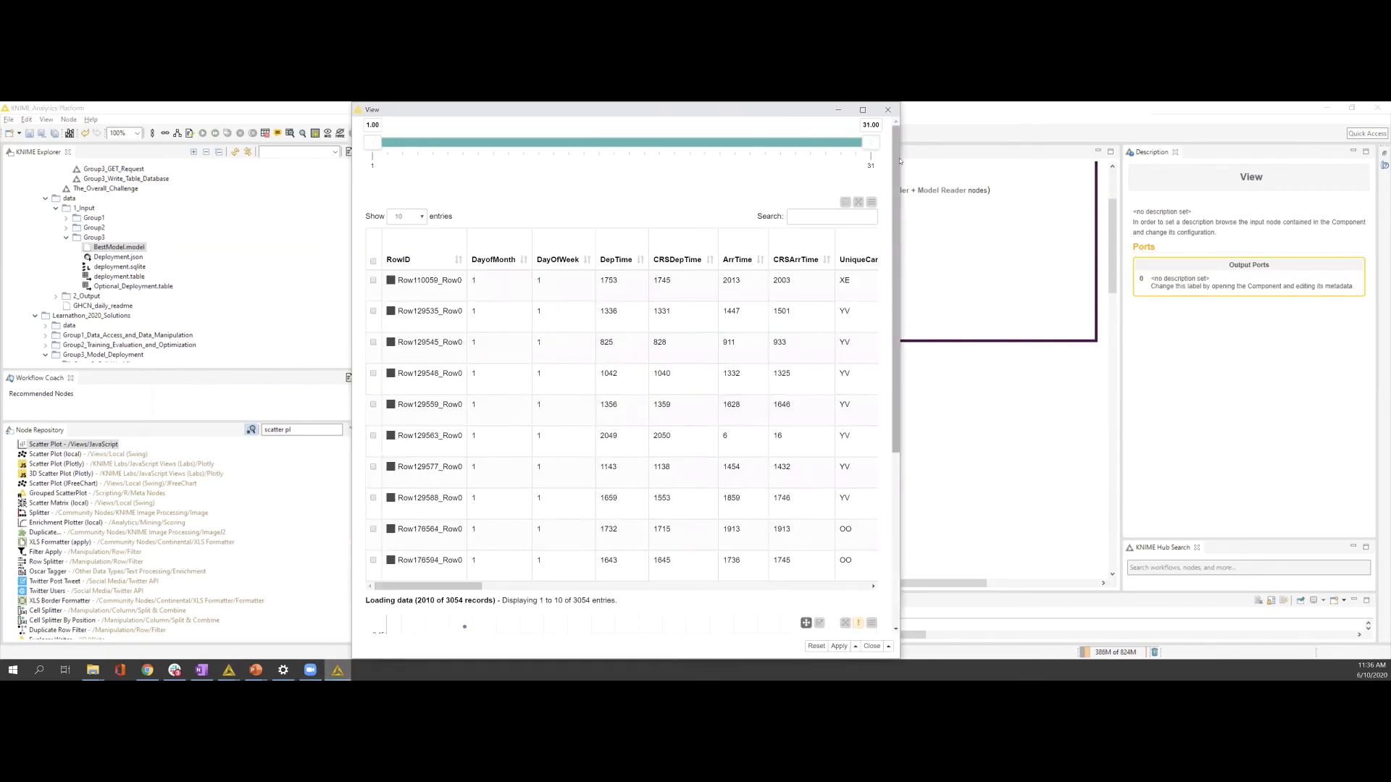
pyautogui.moveTo(900, 159); pyautogui.dragTo(1229, 159)
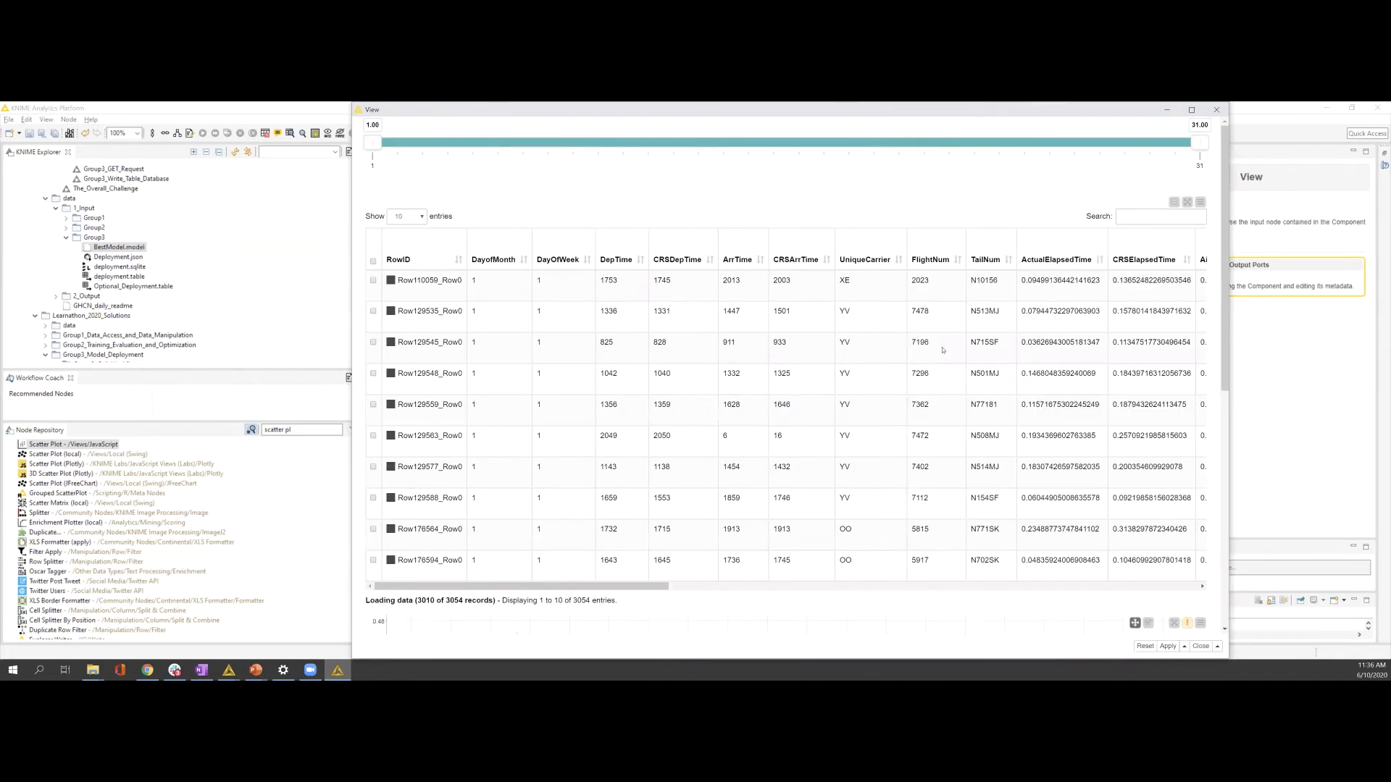
# Step: Examine how the range slider, flight table and scatter plot are stacked in the composite view, and close it
pyautogui.scroll(-7, 1186, 342)
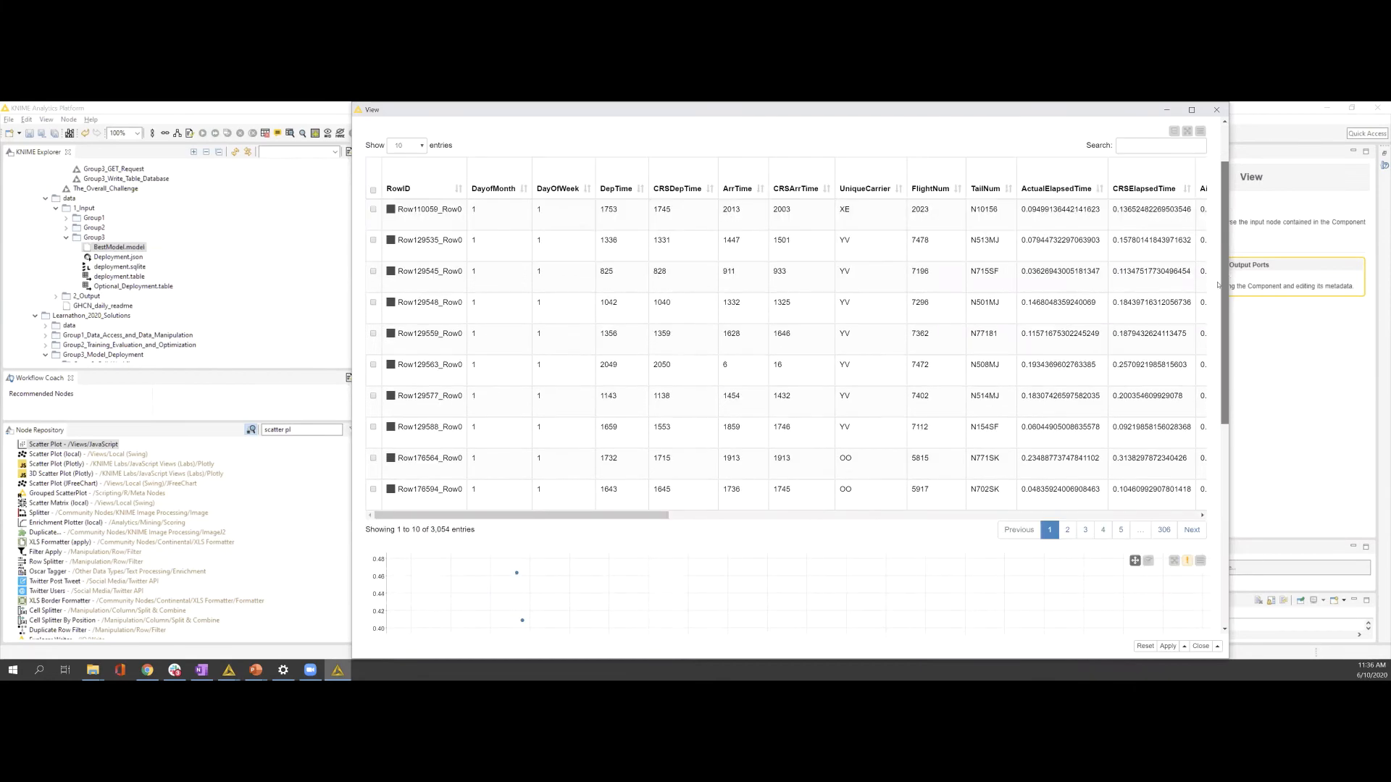
pyautogui.scroll(7, 1185, 342)
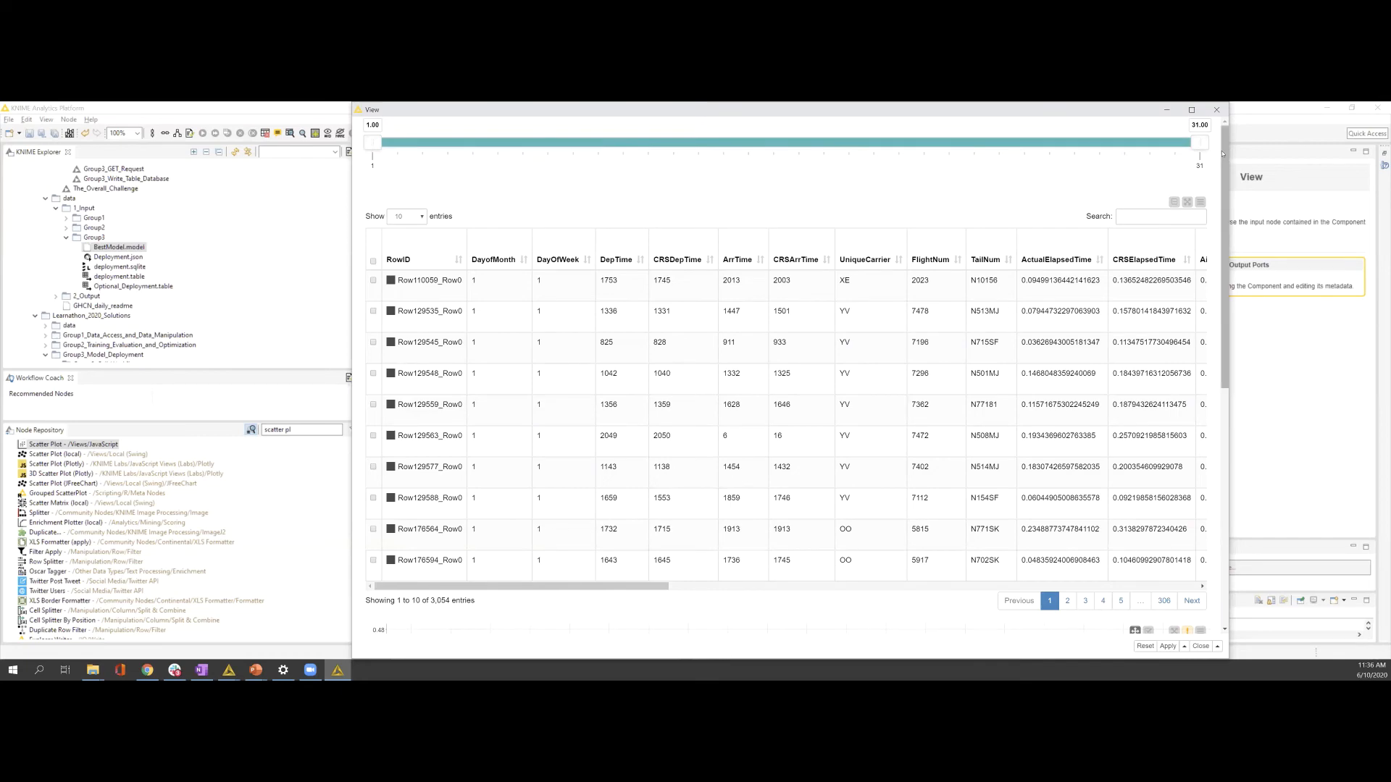
pyautogui.moveTo(1225, 141)
pyautogui.mouseDown()
pyautogui.moveTo(1224, 171)
pyautogui.moveTo(1218, 147)
pyautogui.mouseUp()
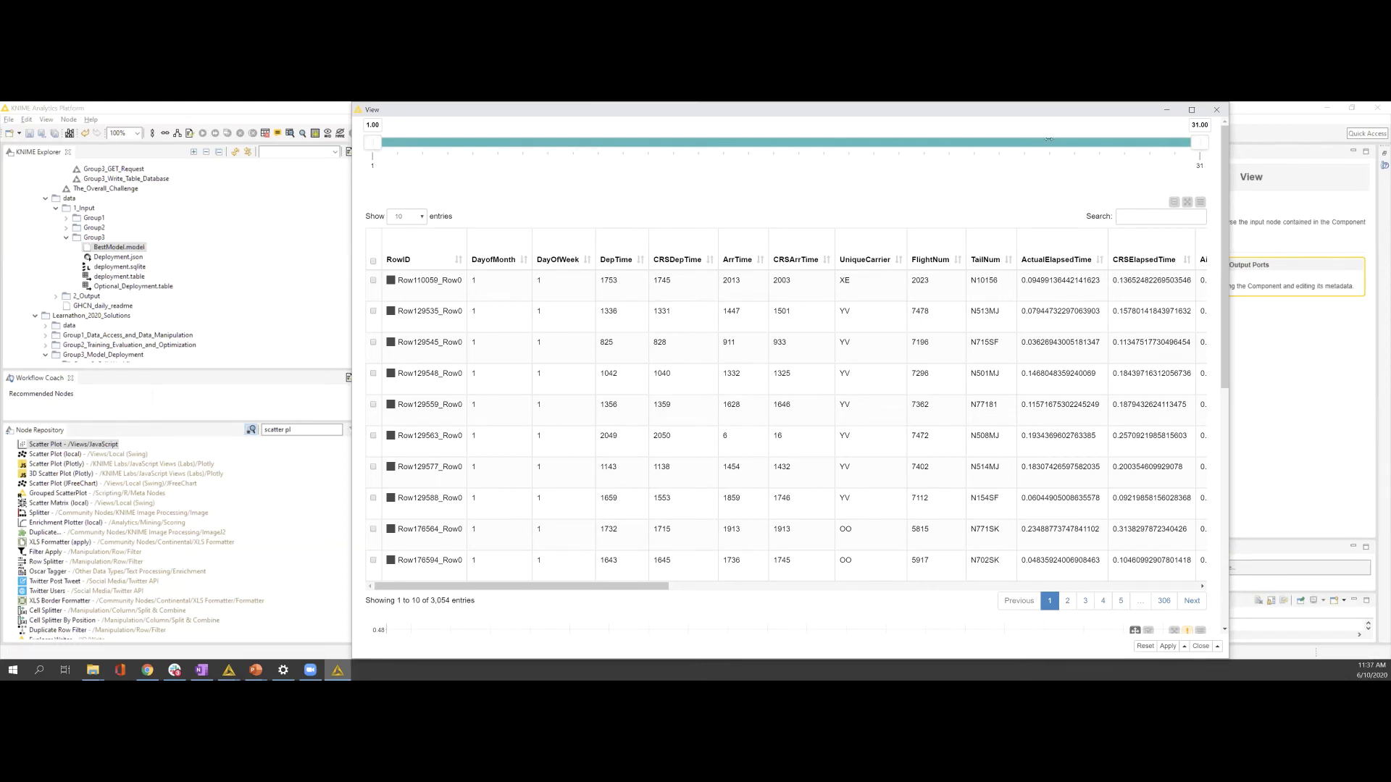
pyautogui.scroll(-5, 1208, 370)
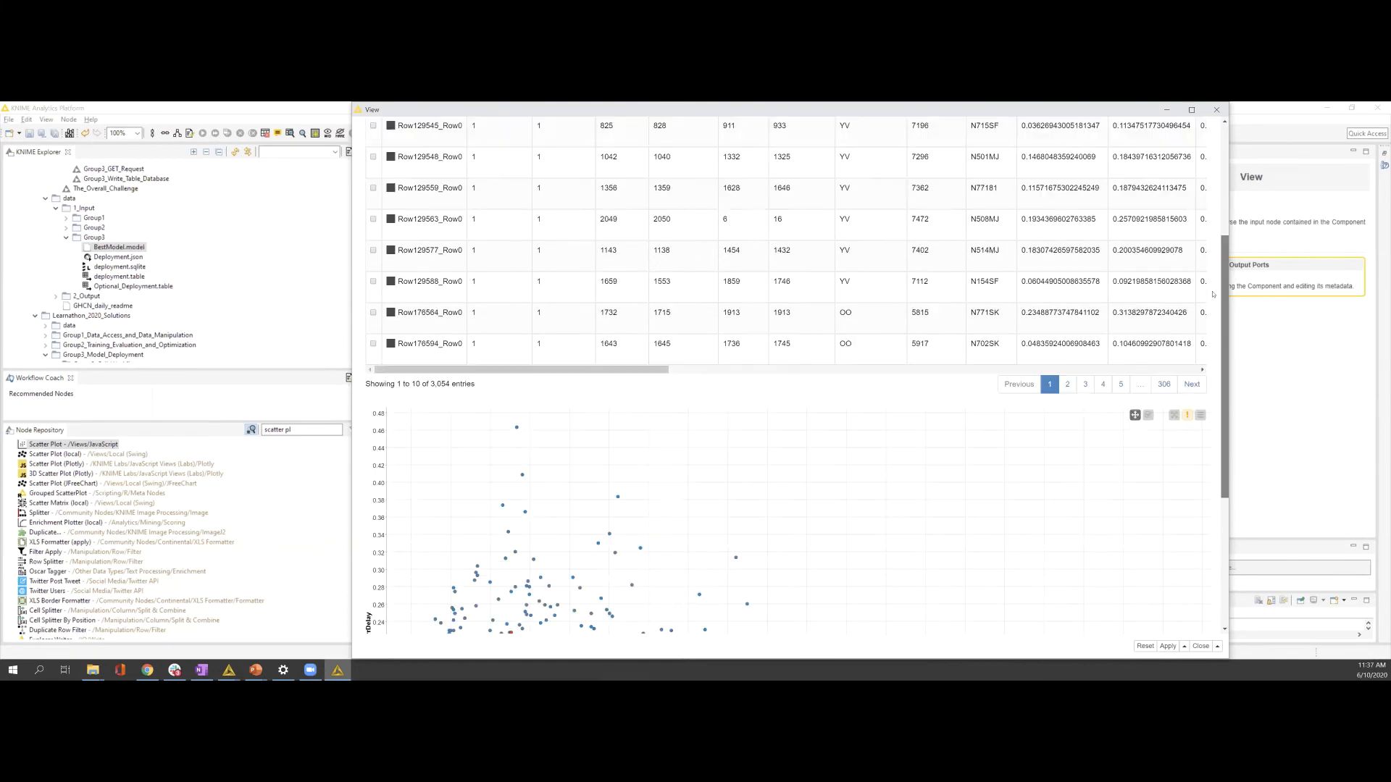
pyautogui.scroll(-1, 1208, 370)
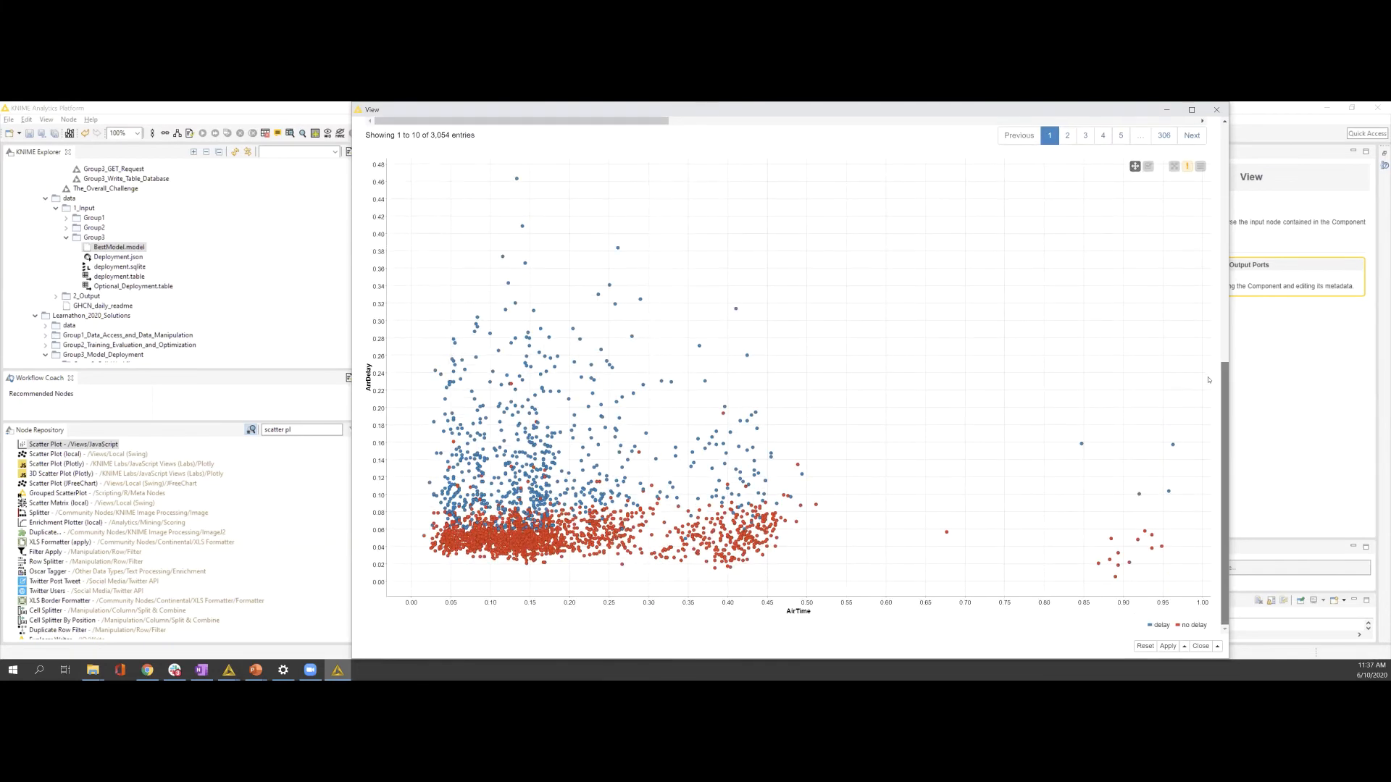
pyautogui.click(1216, 111)
# Step: In the View component's visual layout, add a two-column row and place the Table View and Scatter Plot side by side in it
pyautogui.keyDown('ctrl'); pyautogui.doubleClick(665, 435); pyautogui.keyUp('ctrl')
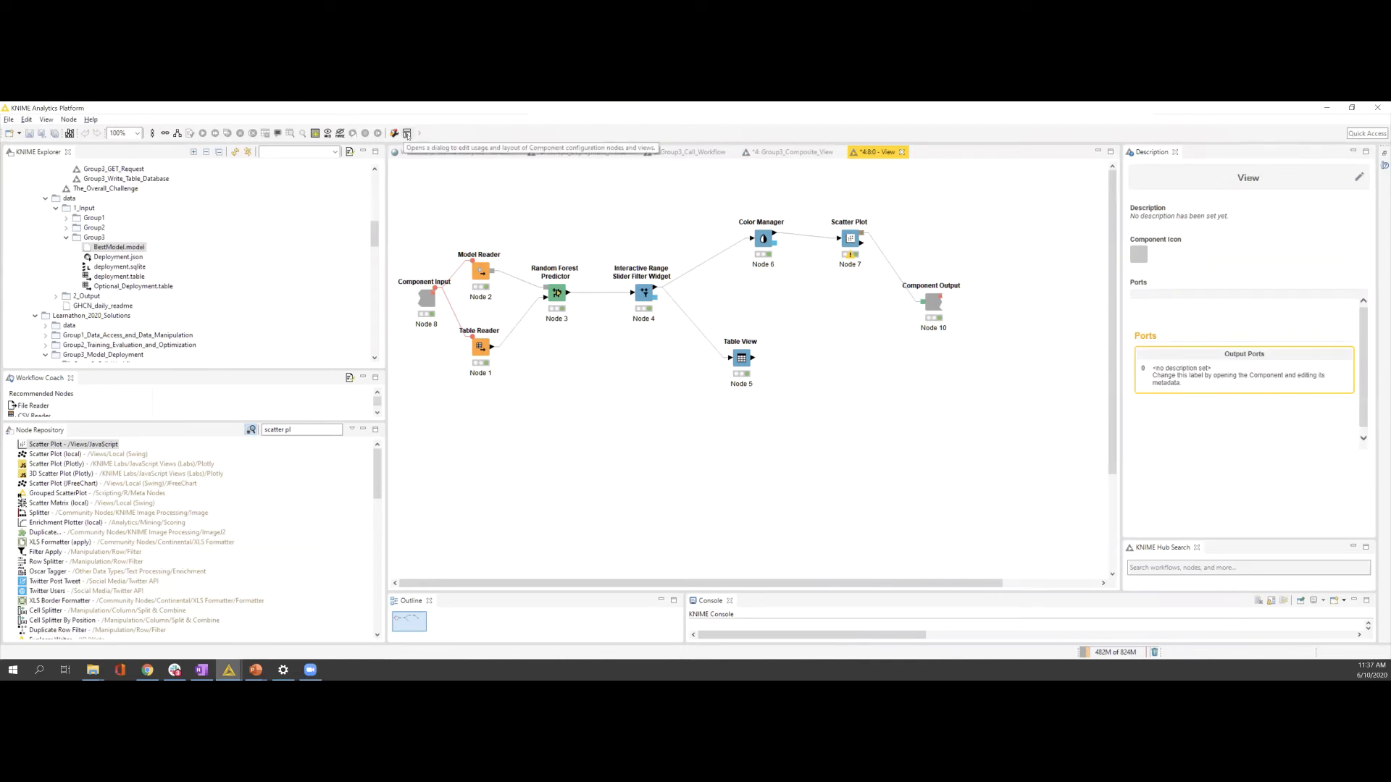
pyautogui.click(407, 134)
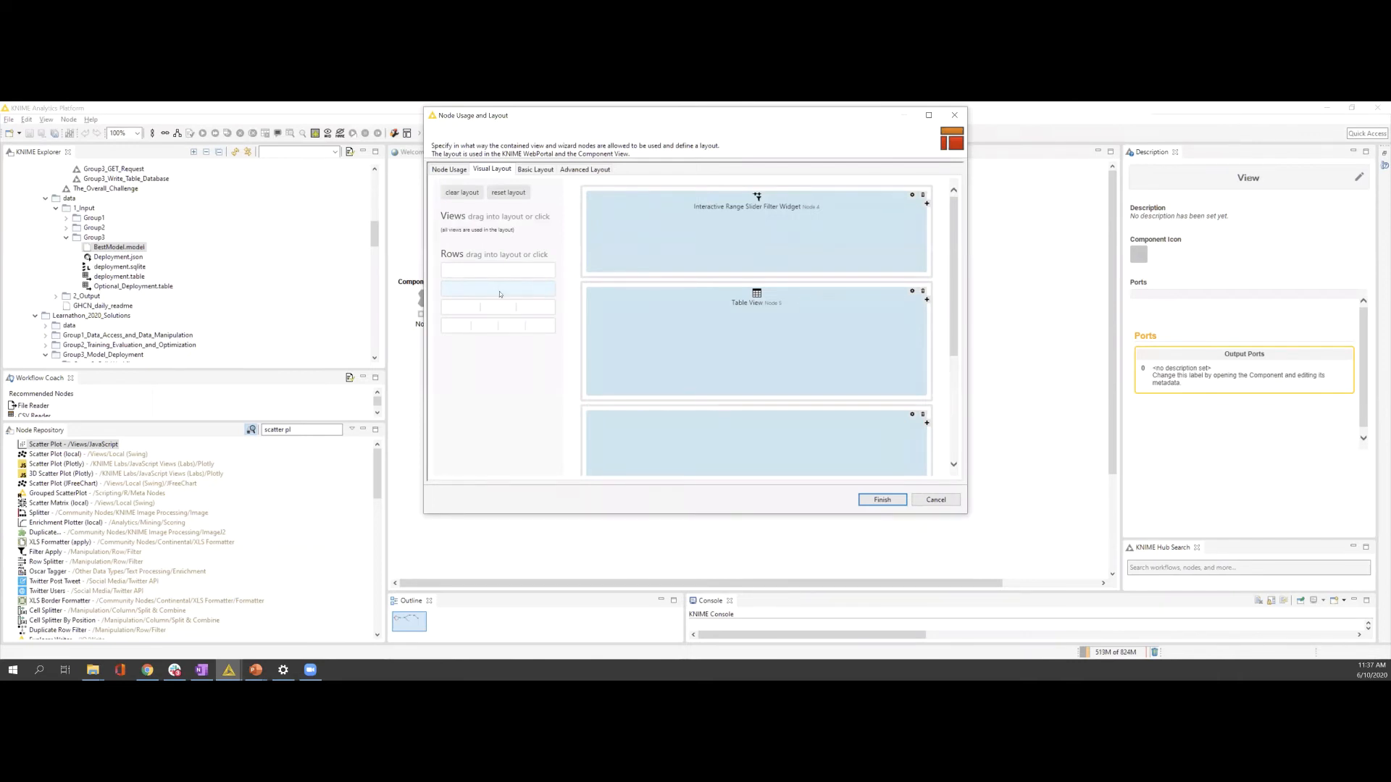
pyautogui.moveTo(499, 291); pyautogui.dragTo(675, 300)
pyautogui.moveTo(748, 372); pyautogui.dragTo(695, 307)
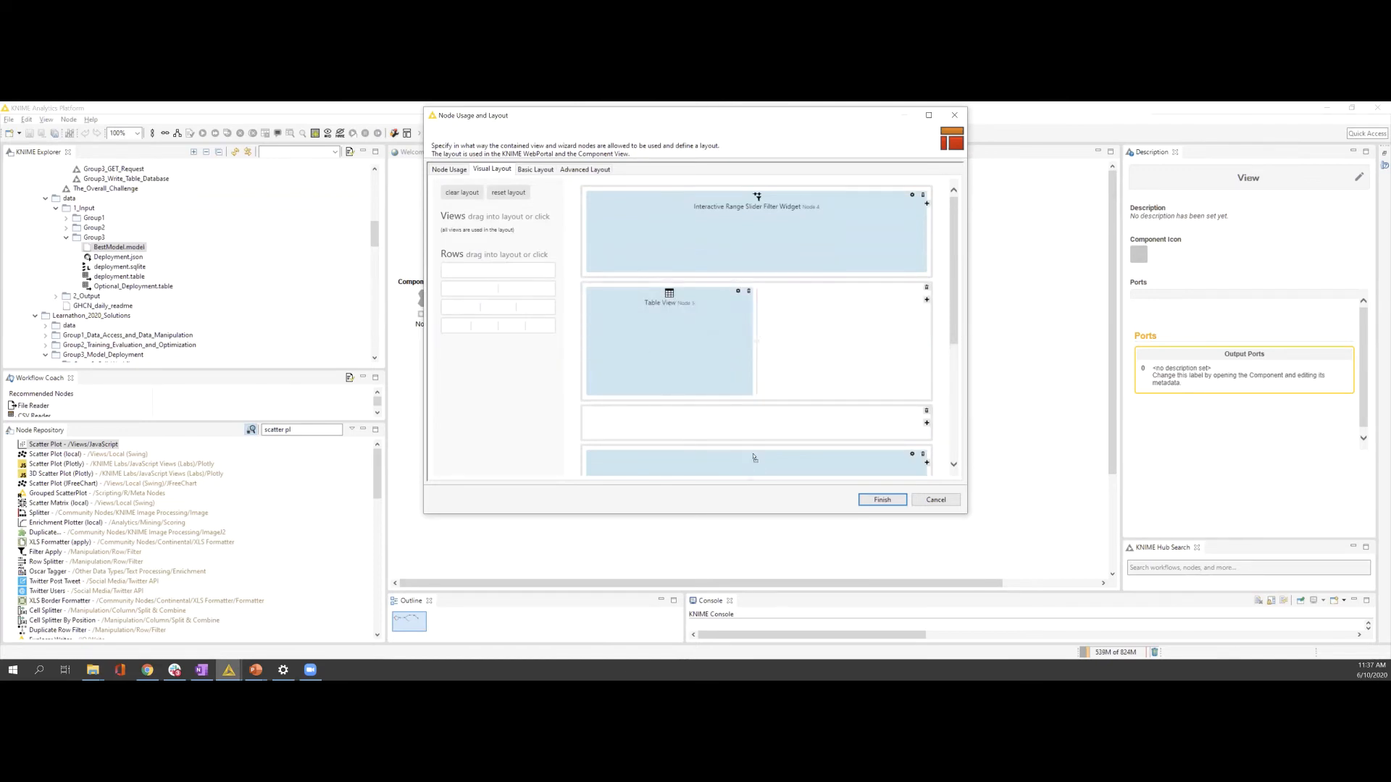
pyautogui.moveTo(739, 461); pyautogui.dragTo(831, 332)
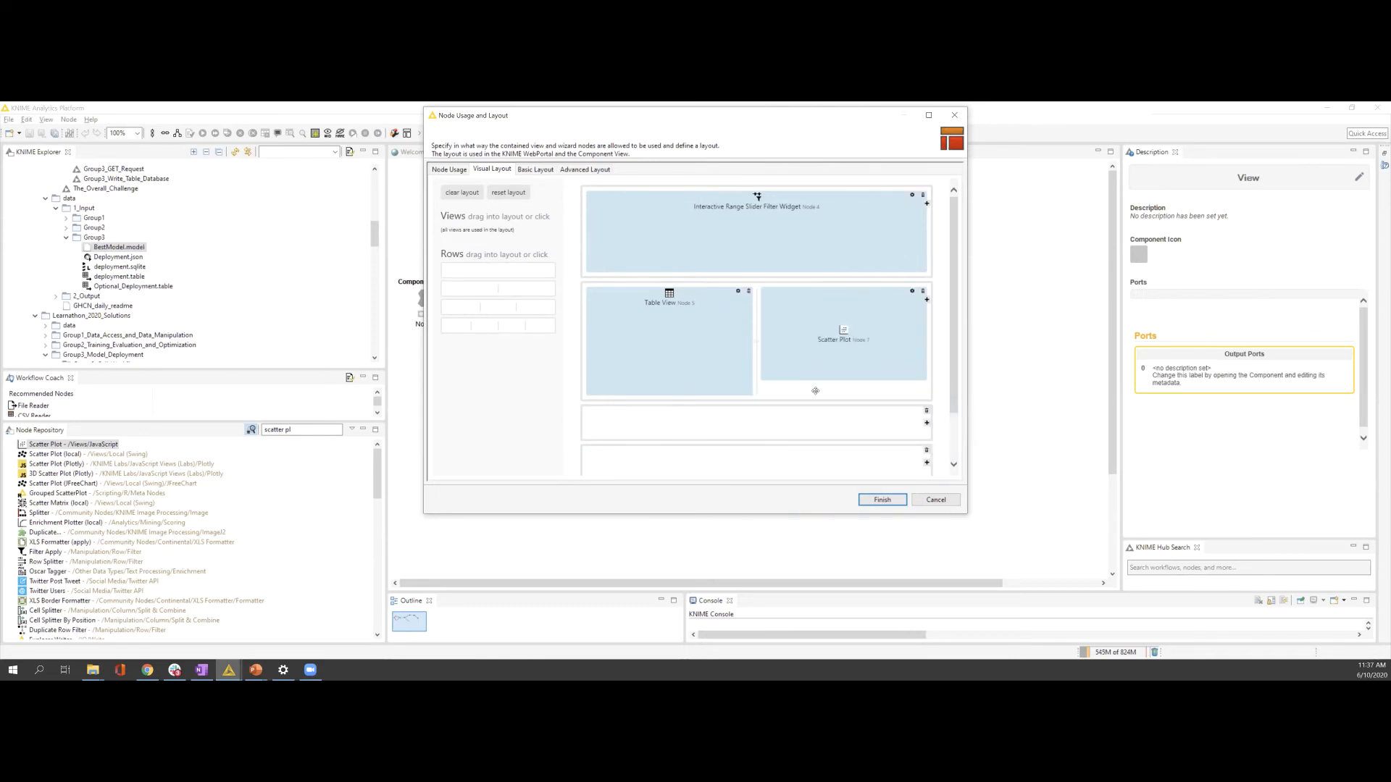
# Step: Delete the empty rows and column left below the two-column row and apply the component's layout
pyautogui.scroll(-2, 798, 413)
pyautogui.scroll(1, 928, 391)
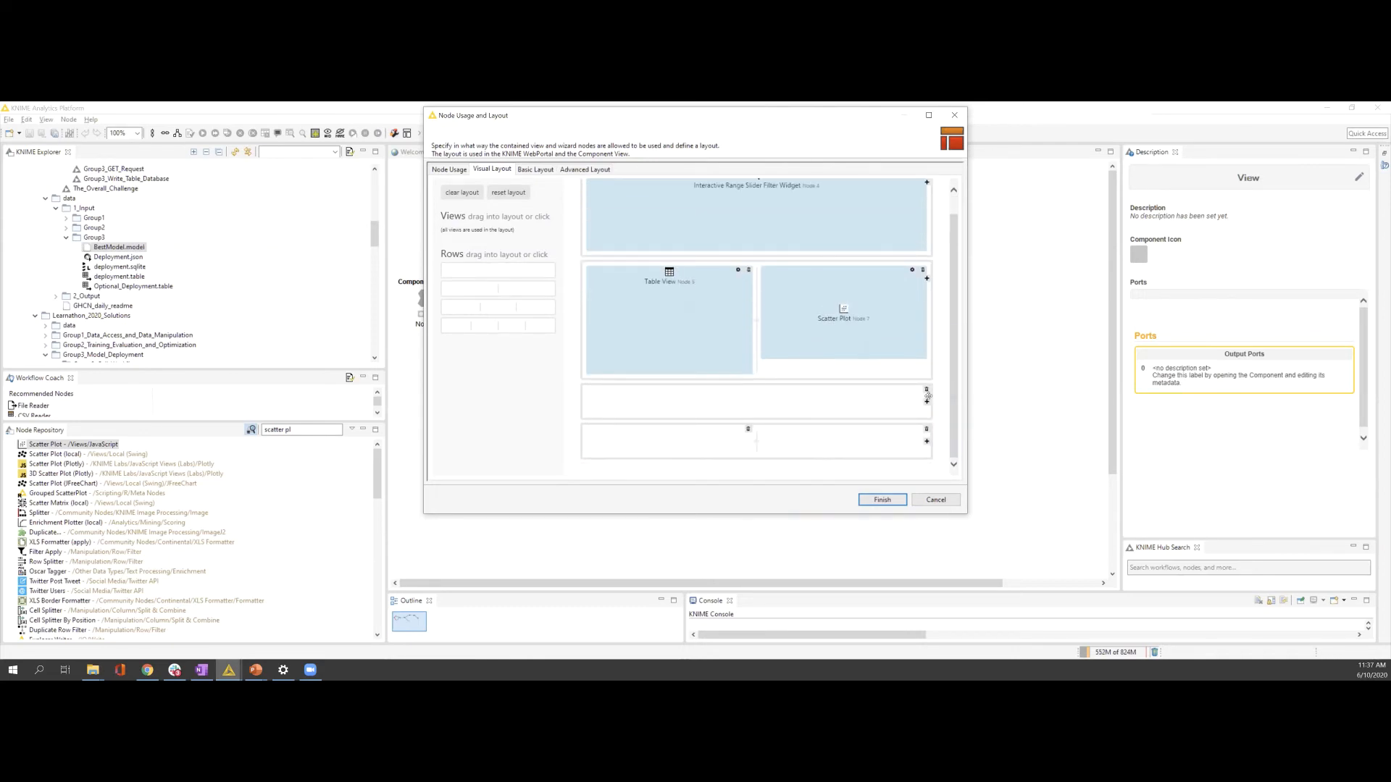
pyautogui.click(926, 390)
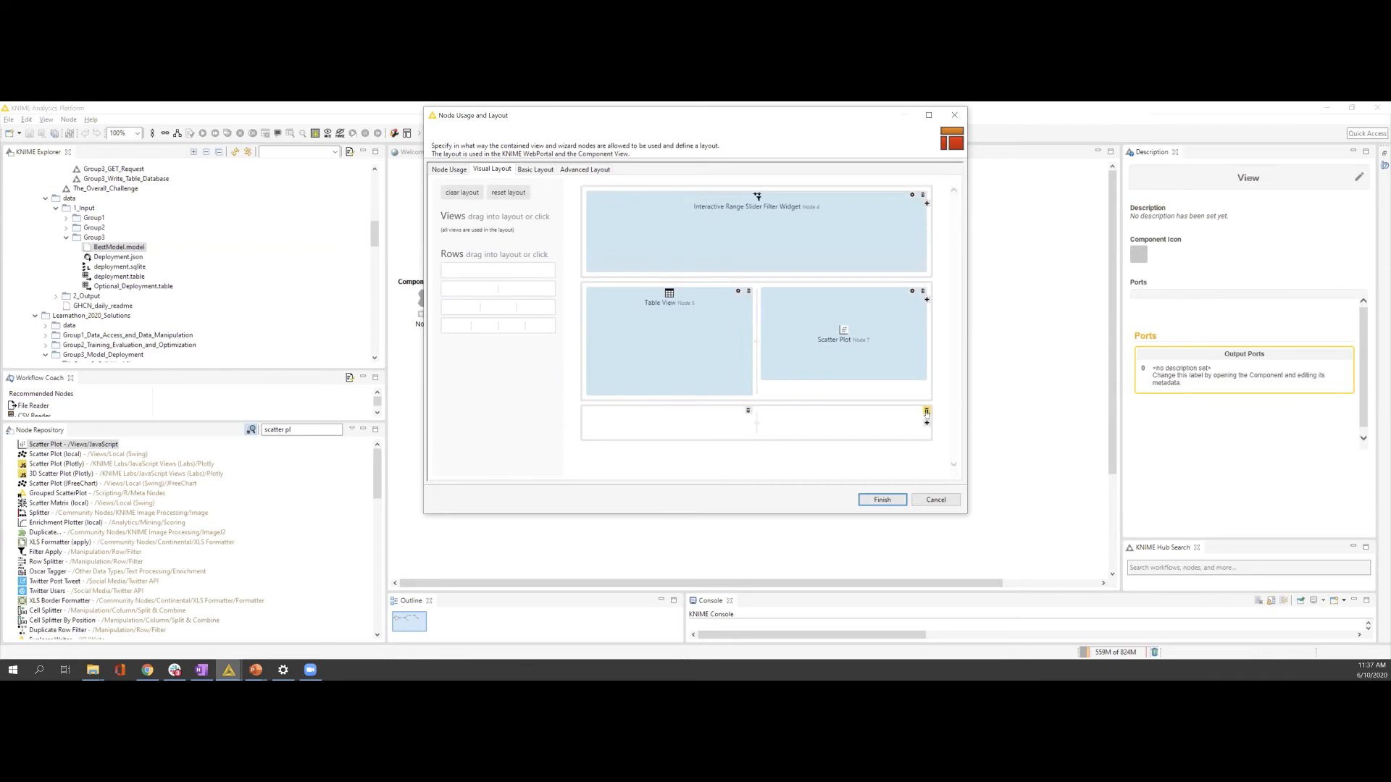
pyautogui.click(926, 412)
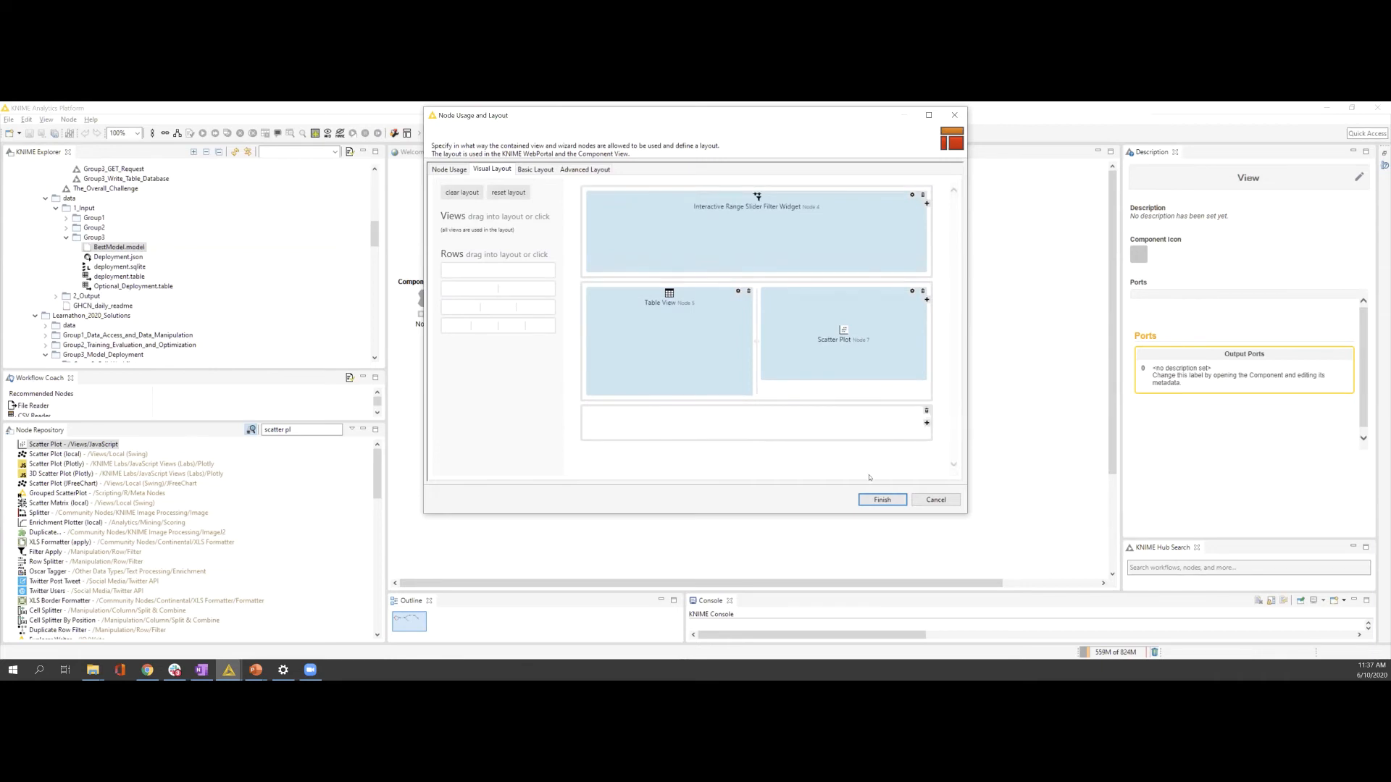
pyautogui.click(926, 410)
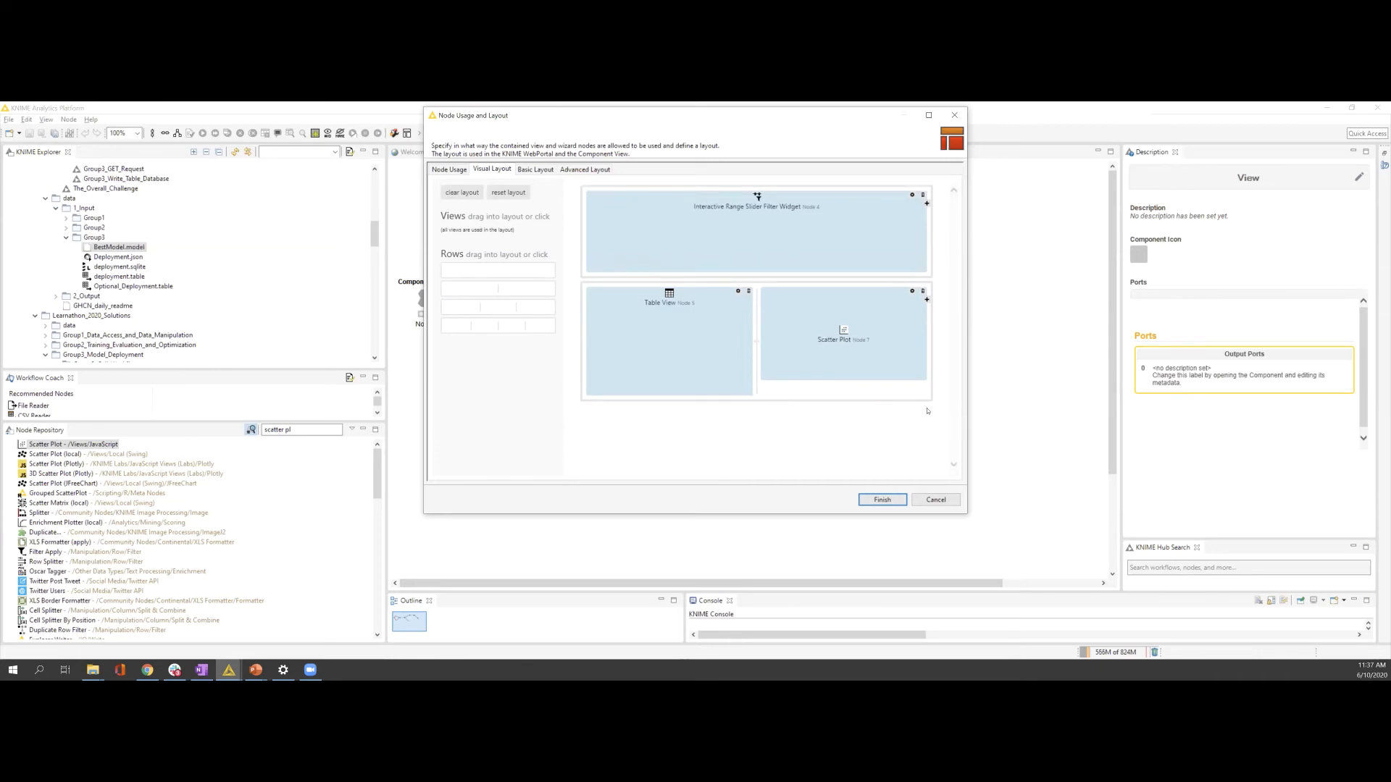
pyautogui.click(892, 499)
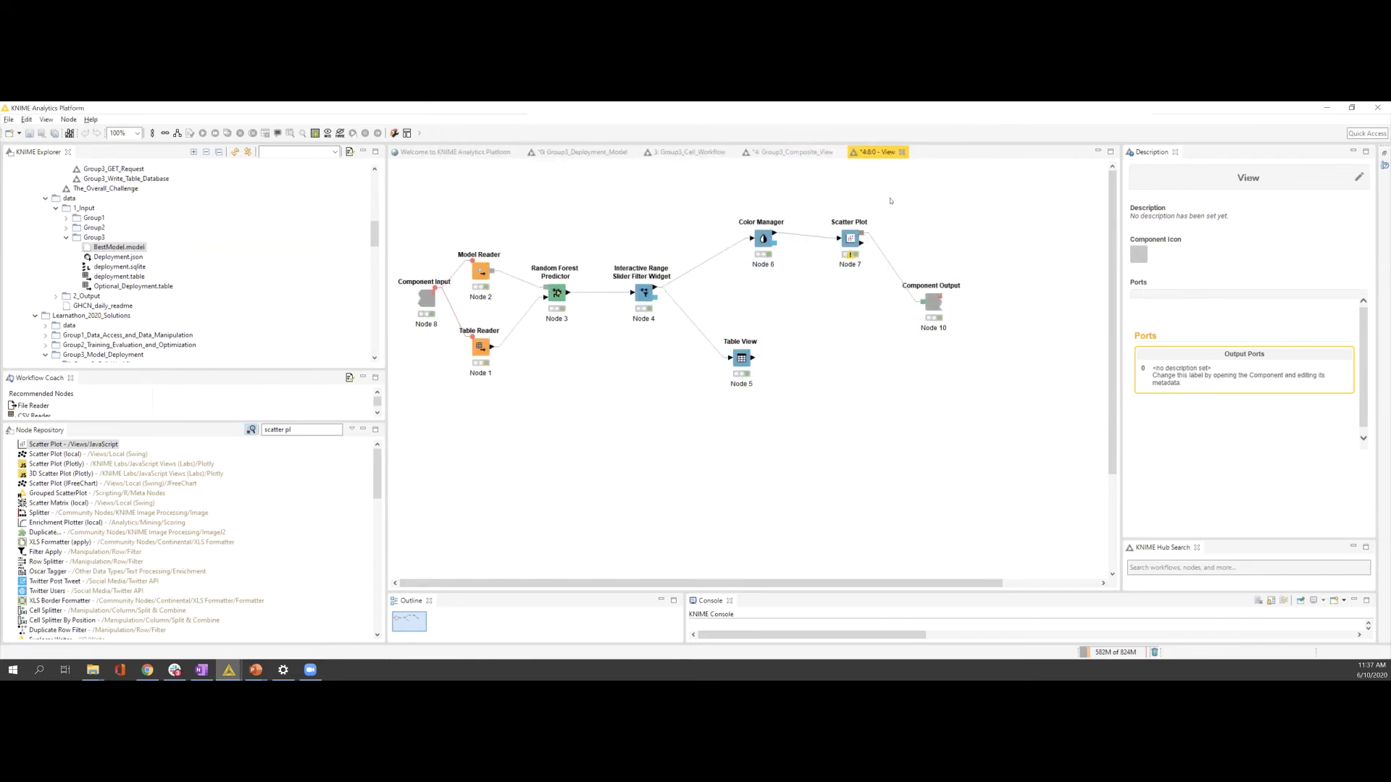
# Step: Back in the parent workflow, reset the View component, execute it with its interactive view opened, and maximize the view
pyautogui.click(902, 151)
pyautogui.rightClick(664, 433)
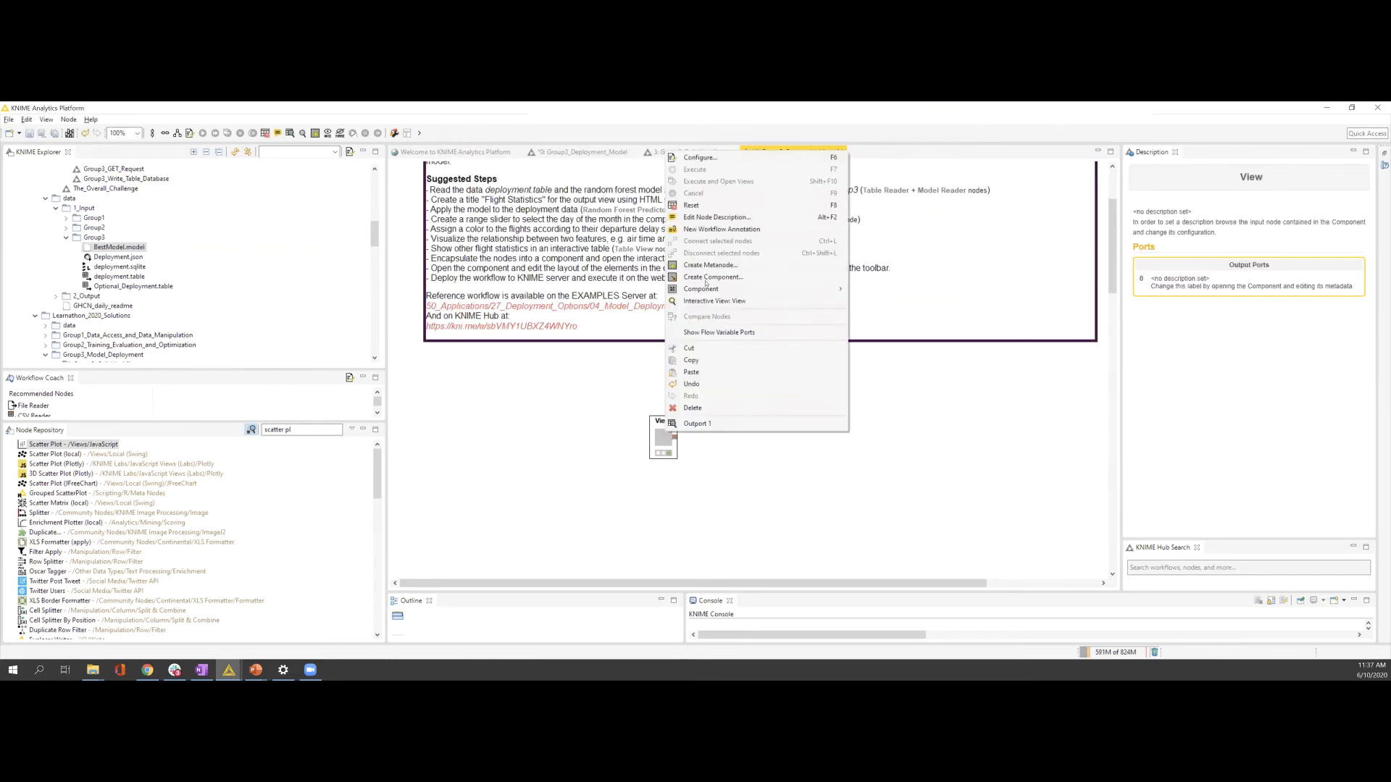
pyautogui.click(722, 204)
pyautogui.rightClick(662, 442)
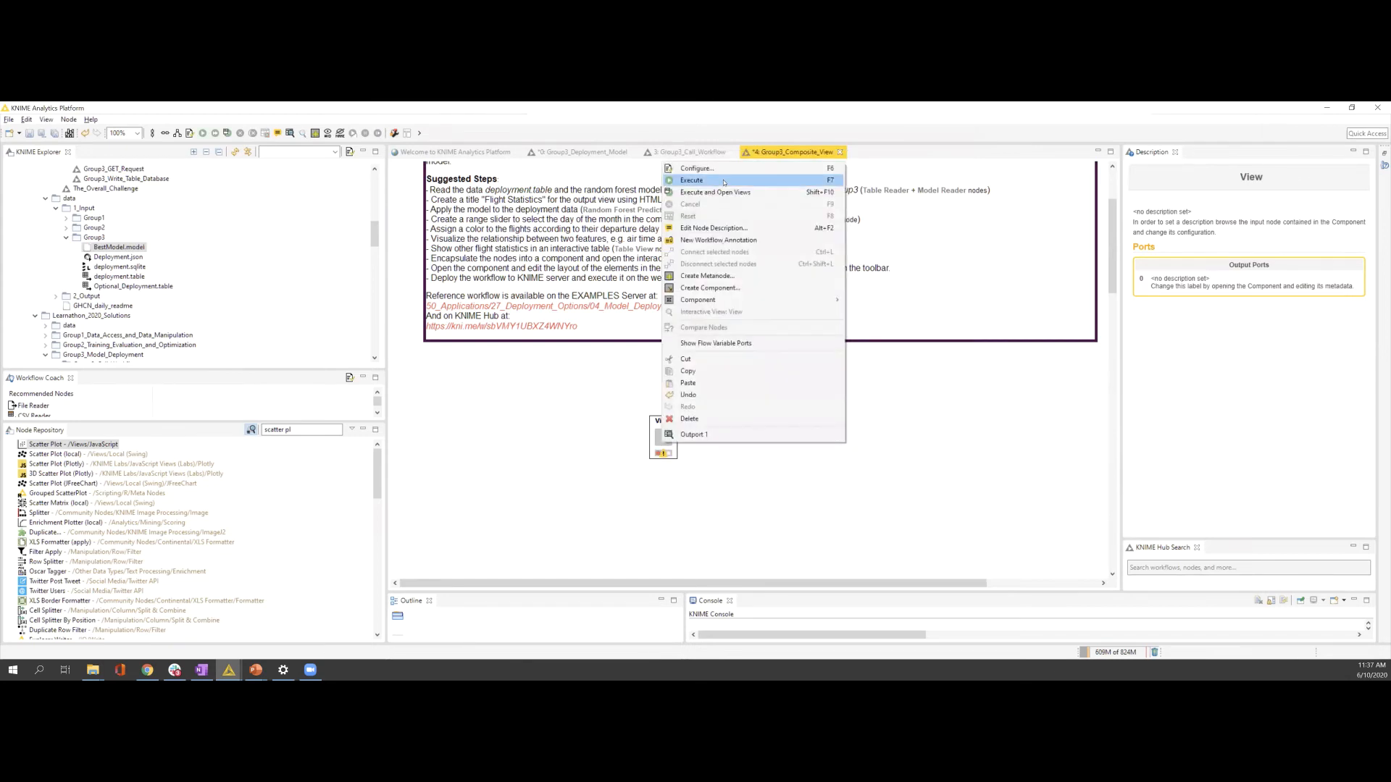
pyautogui.click(725, 192)
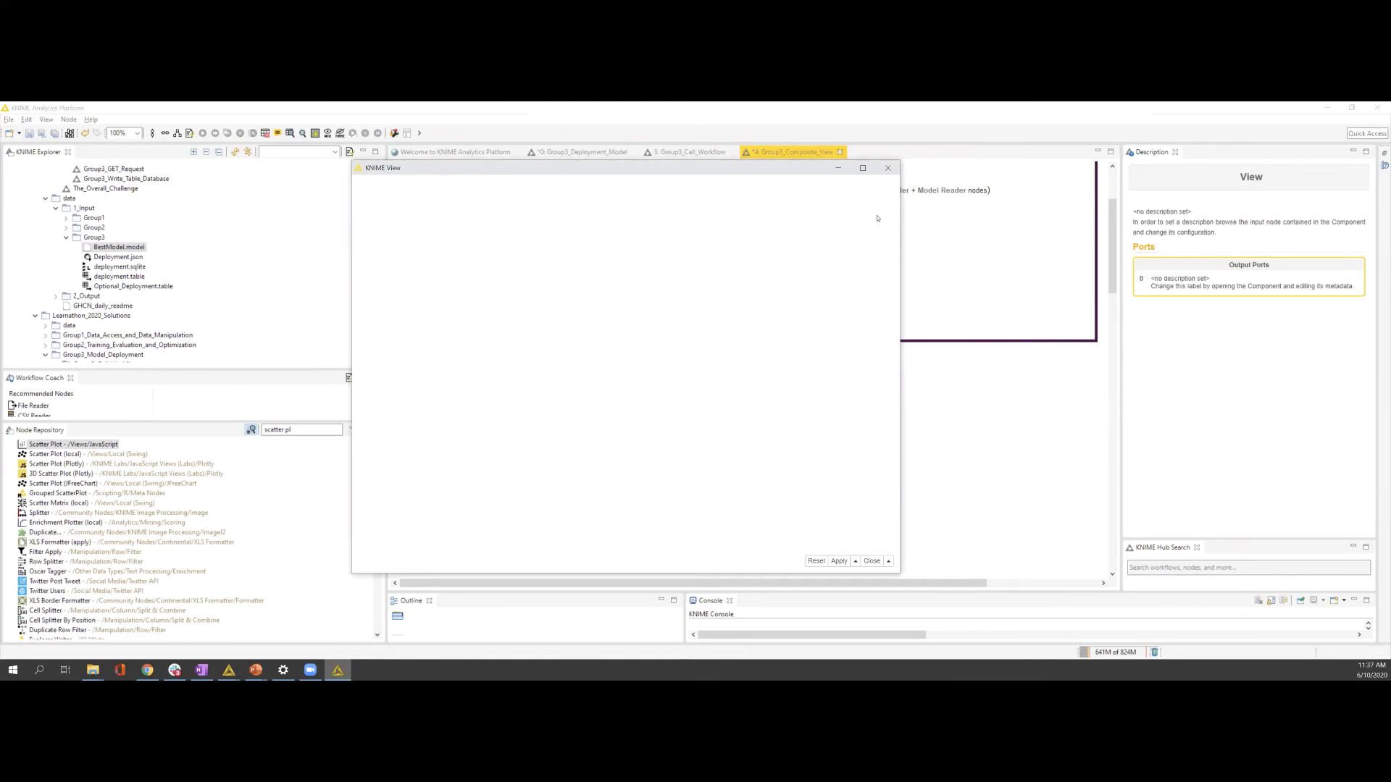
pyautogui.click(863, 169)
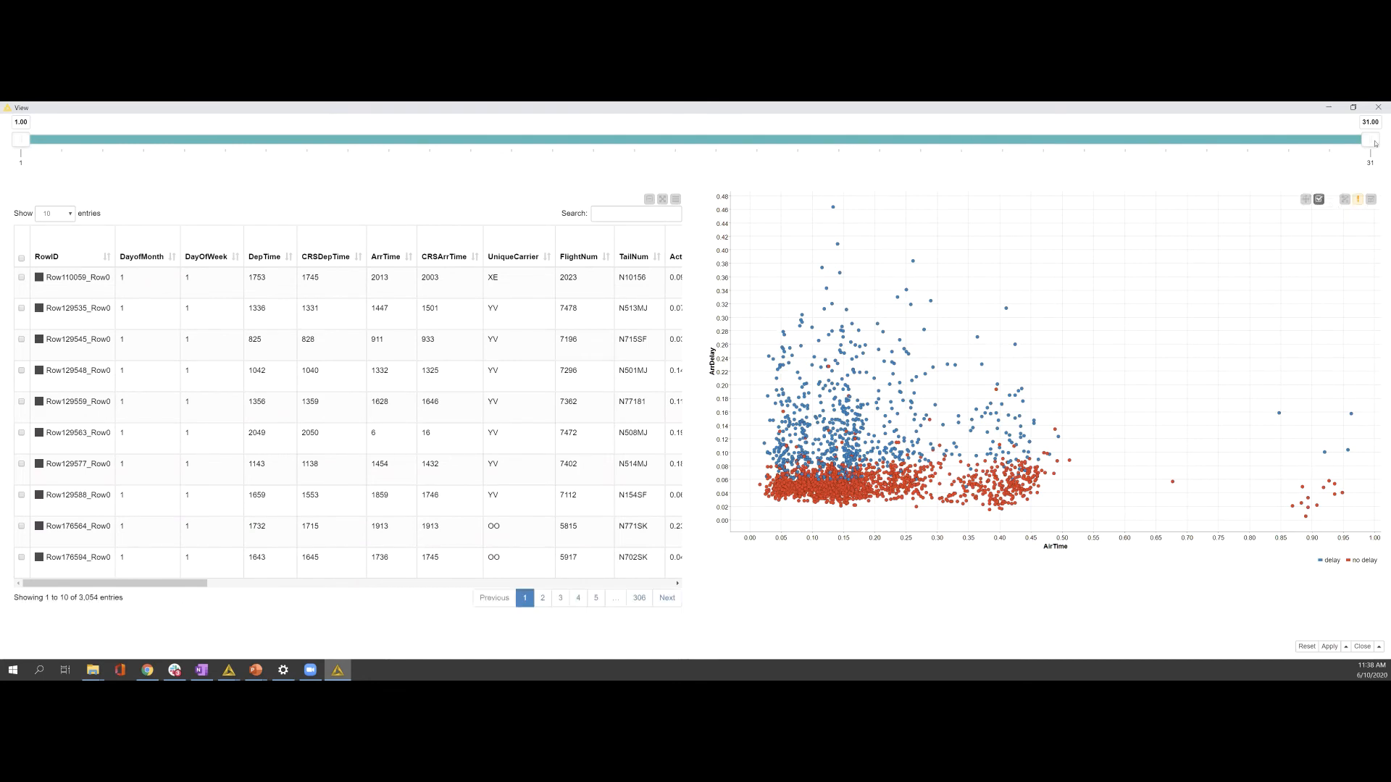
# Step: Try the day-of-month range filter on the flights with days 1–13, 7–19 and 13–25
pyautogui.moveTo(1376, 140); pyautogui.dragTo(579, 196)
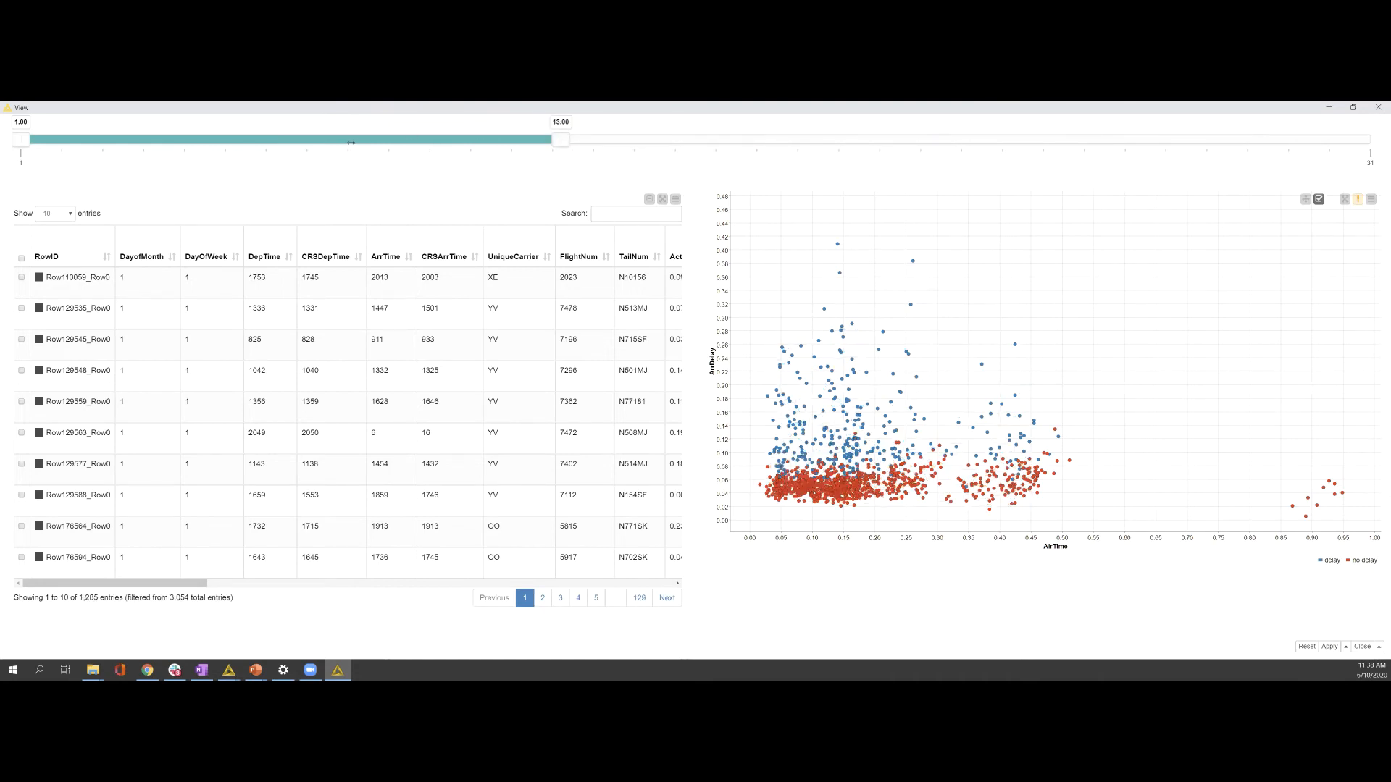
pyautogui.moveTo(350, 143); pyautogui.dragTo(621, 142)
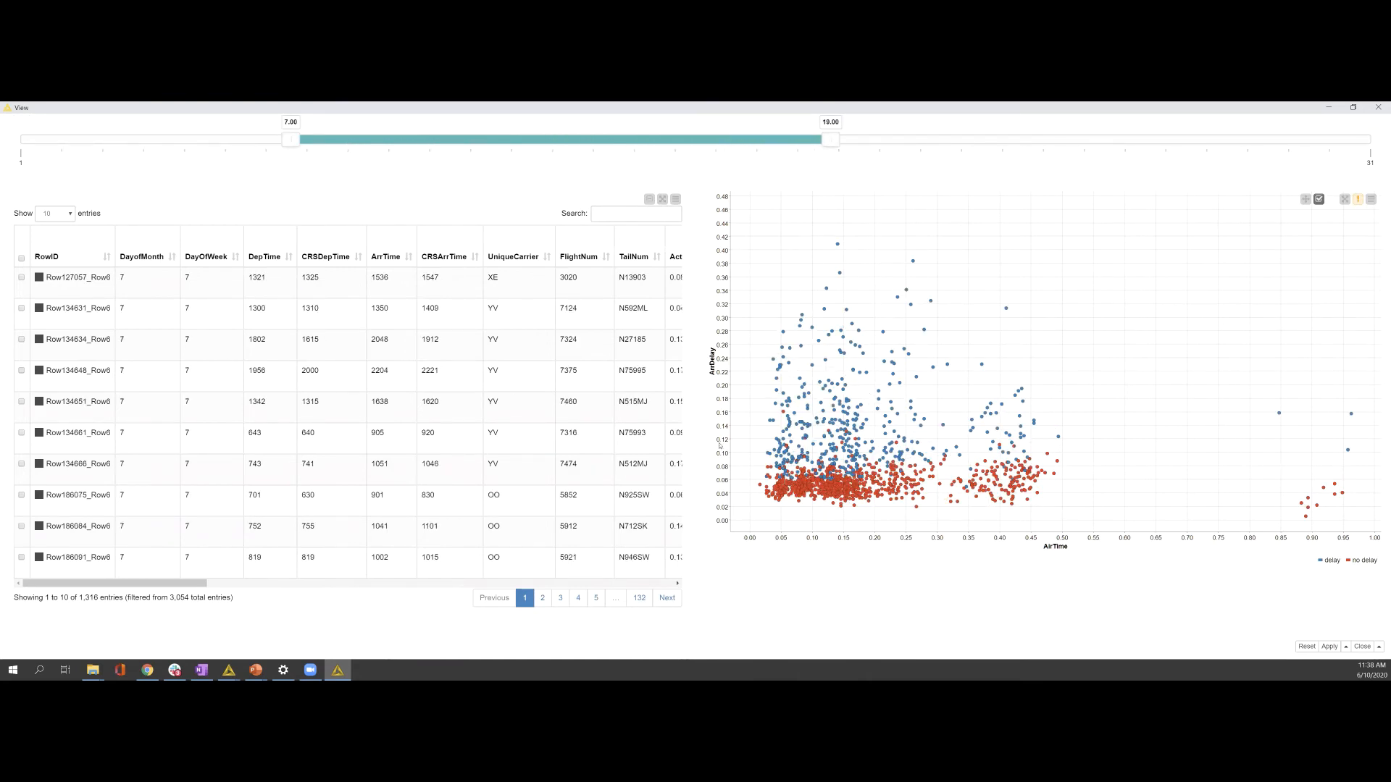
pyautogui.moveTo(729, 137); pyautogui.dragTo(935, 137)
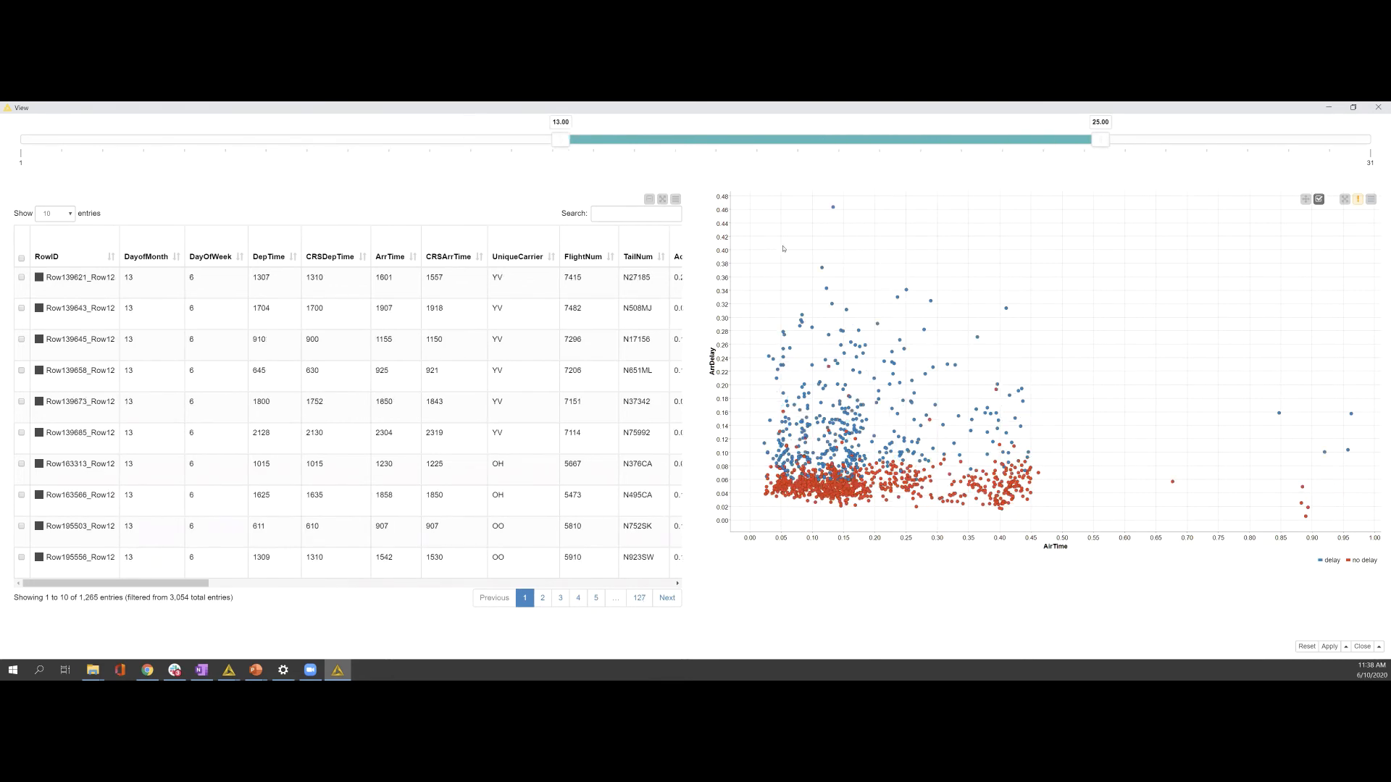
# Step: Select the scatter plot points at about 0.05–0.37 AirTime and 0.14–0.40 ArrDelay, browse the table's pages, and close the view
pyautogui.moveTo(783, 247)
pyautogui.mouseDown()
pyautogui.moveTo(885, 323)
pyautogui.moveTo(980, 428)
pyautogui.mouseUp()
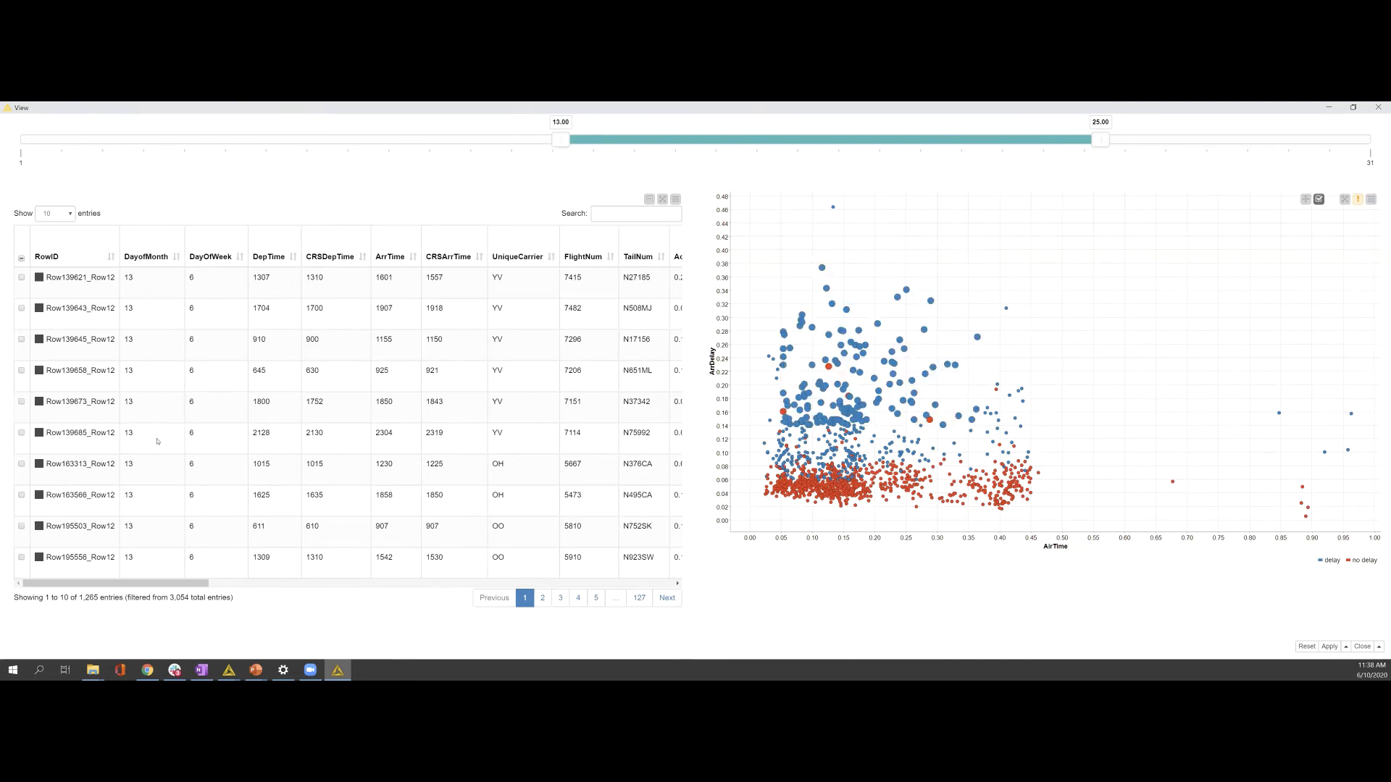
pyautogui.click(560, 598)
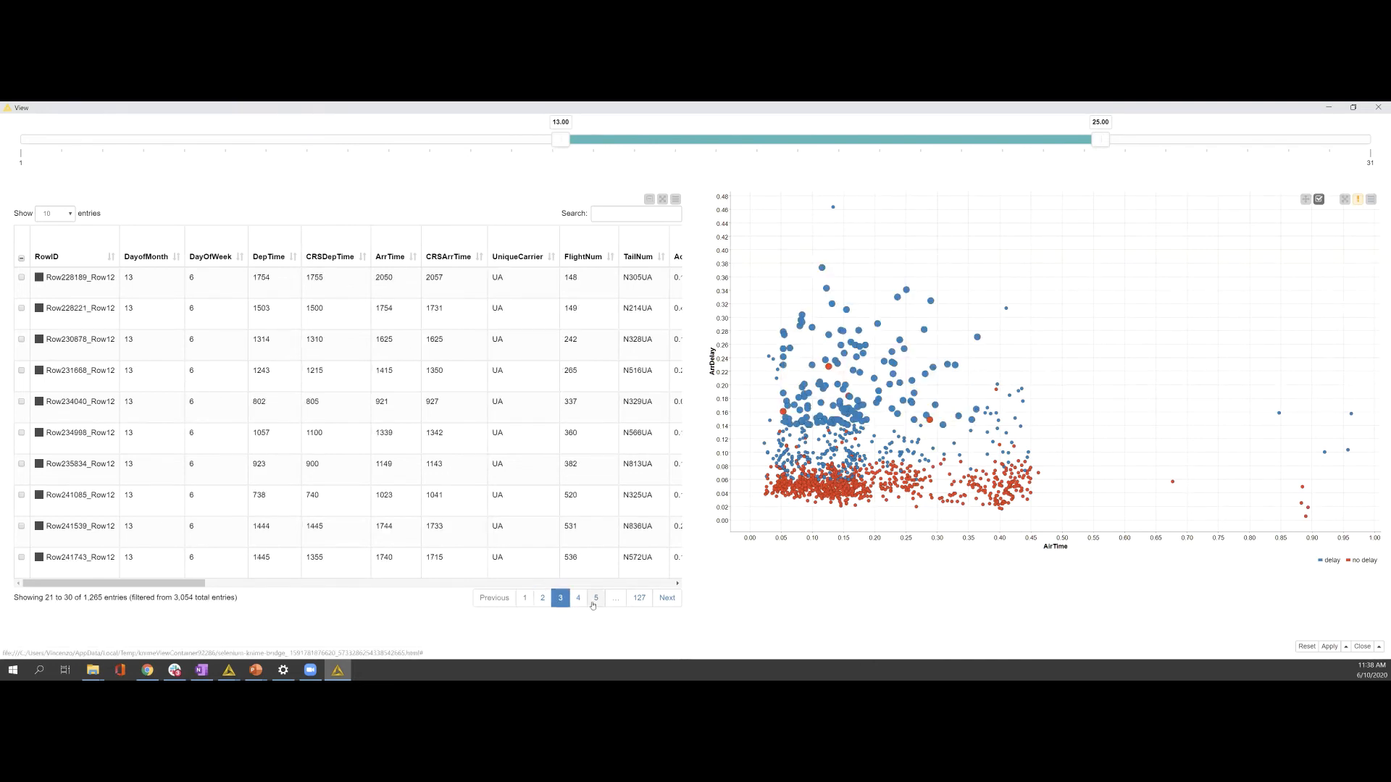
pyautogui.click(596, 597)
pyautogui.click(638, 598)
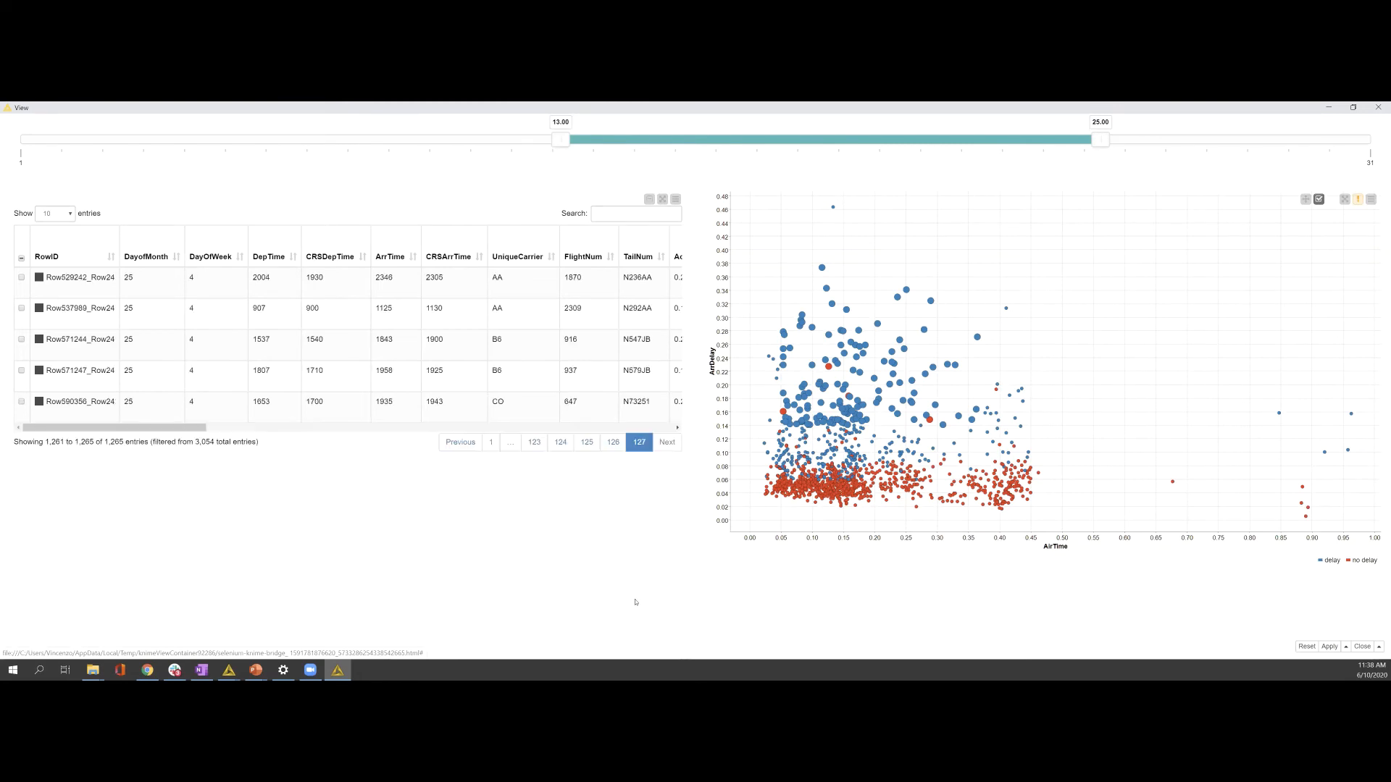
pyautogui.click(489, 443)
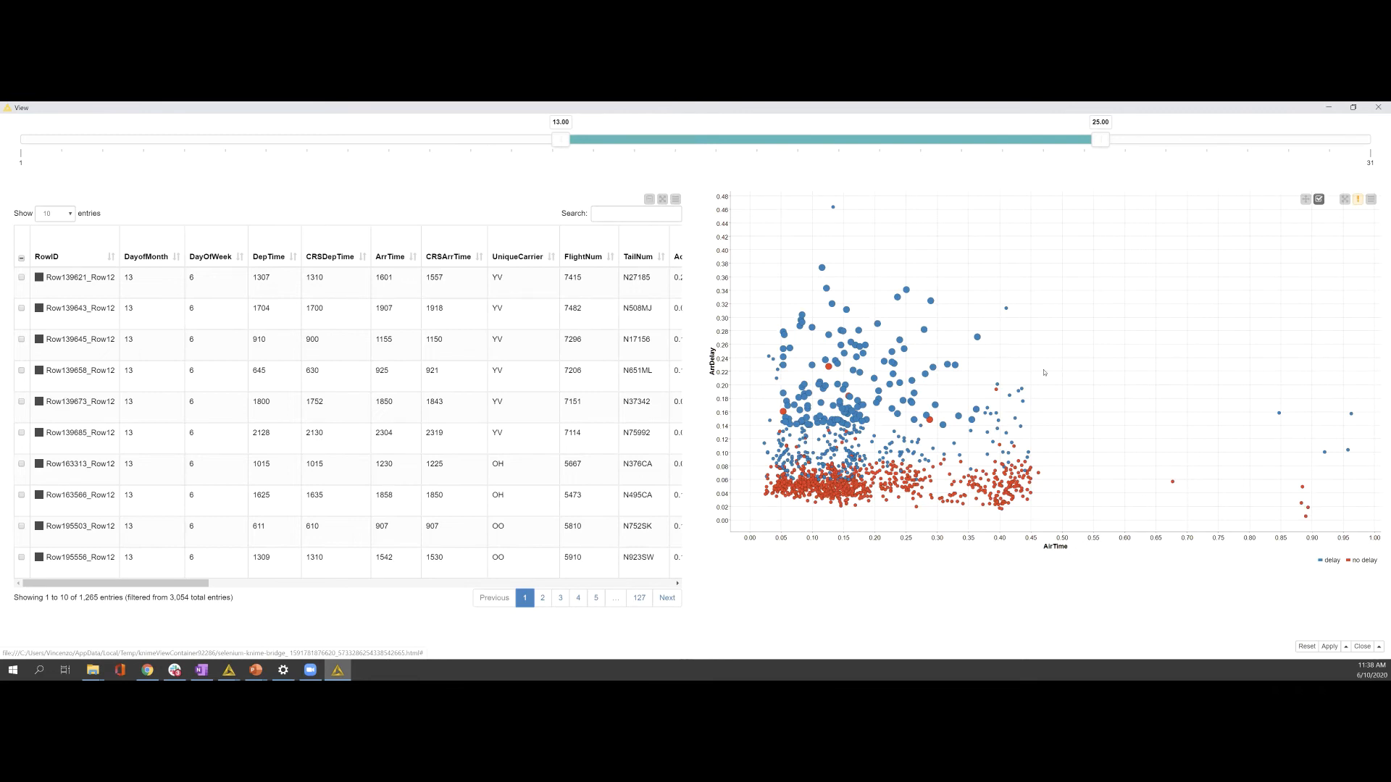
pyautogui.click(1374, 106)
# Step: Move the View component farther left on the canvas and save the Group3_Composite_View workflow
pyautogui.moveTo(669, 442); pyautogui.dragTo(505, 433)
pyautogui.click(543, 395)
pyautogui.hotkey('ctrl', 's')
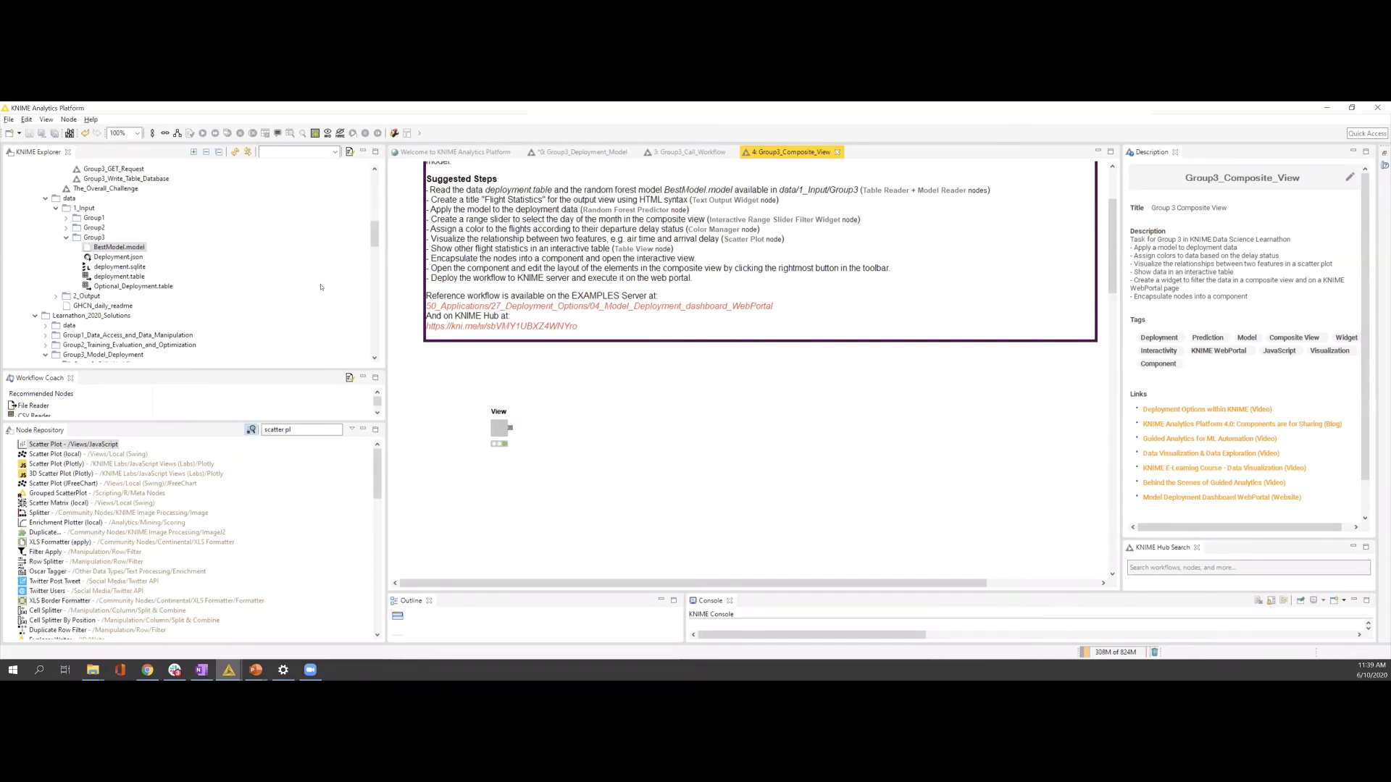
# Step: Open the Group3_Export_to_BIRT workflow from Learnathon_2020_Solutions, Group3_Model_Deployment, and narrow the KNIME Explorer to enlarge the workflow editor
pyautogui.moveTo(385, 273); pyautogui.dragTo(430, 275)
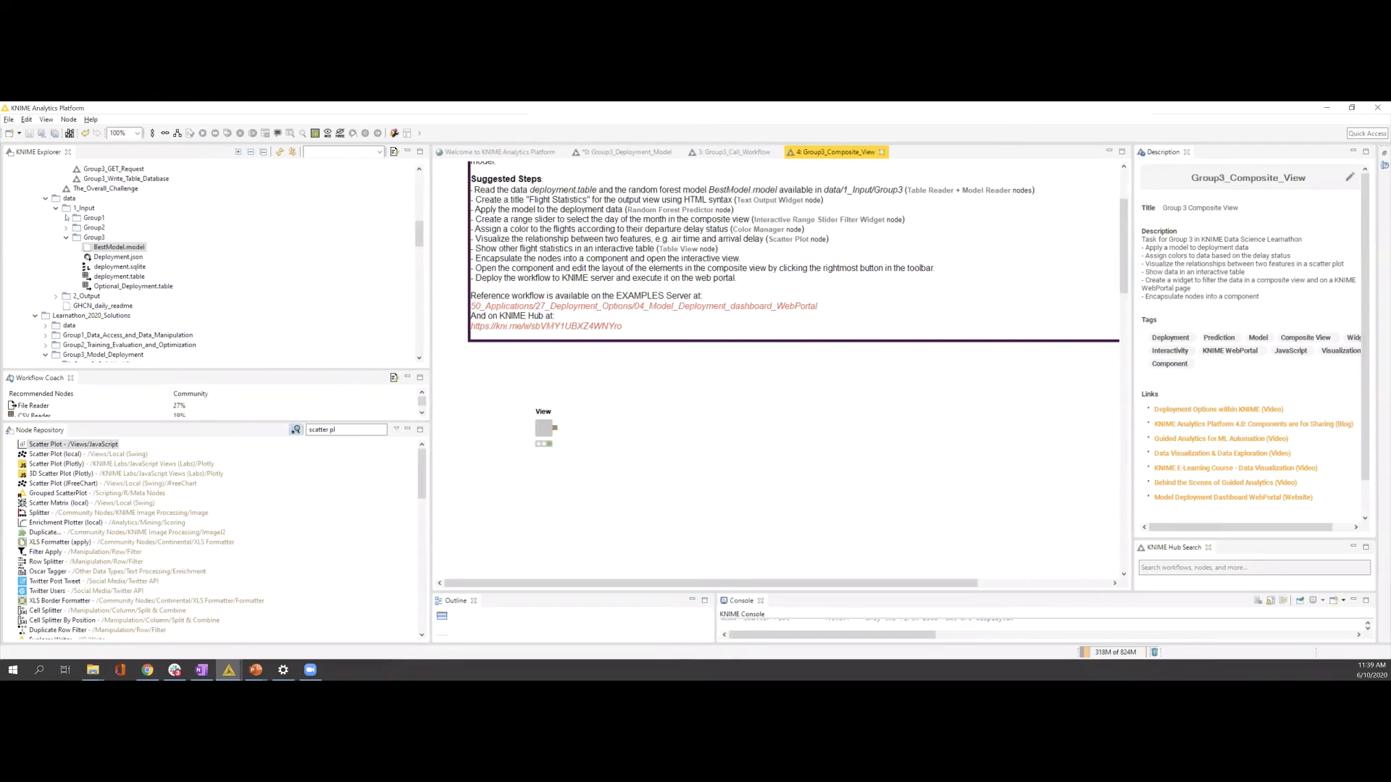
pyautogui.click(45, 198)
pyautogui.scroll(4, 117, 280)
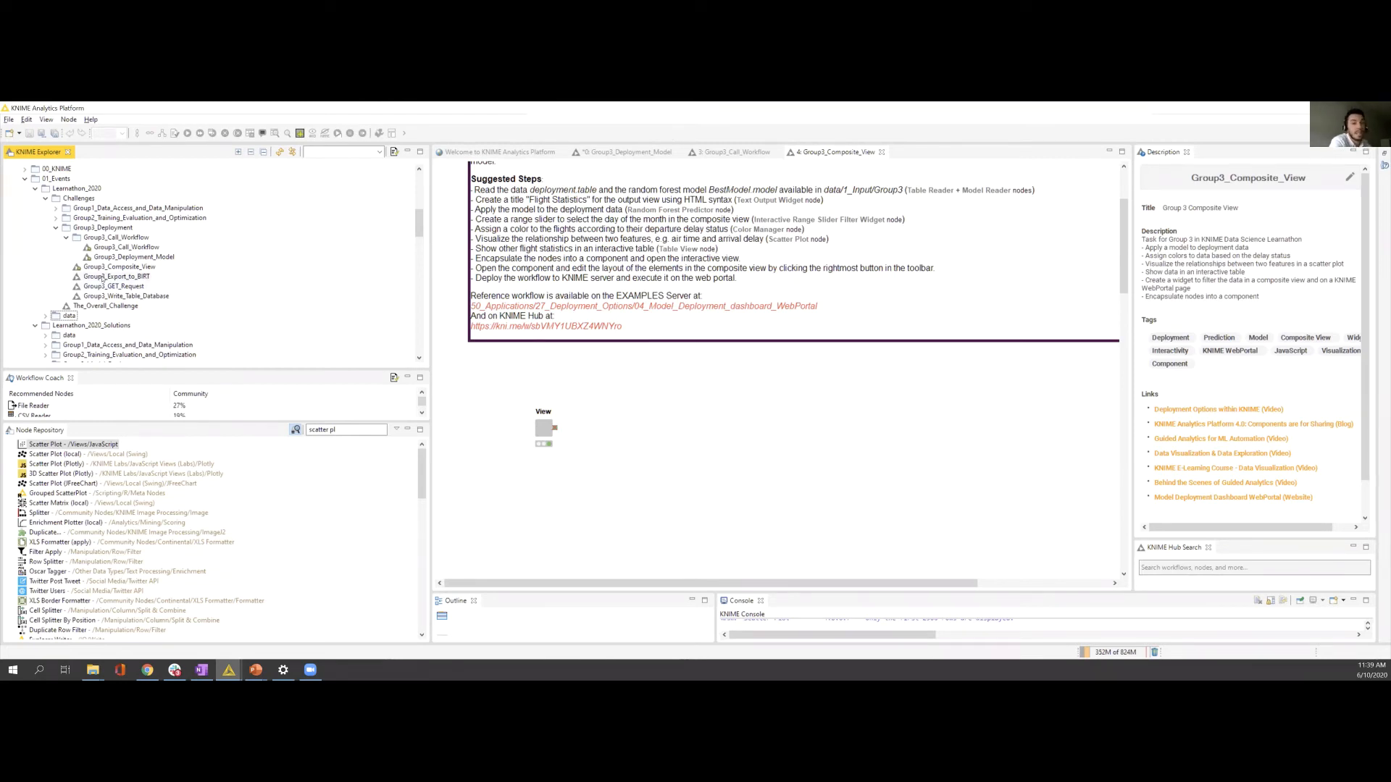
pyautogui.scroll(-2, 102, 278)
pyautogui.scroll(-2, 103, 278)
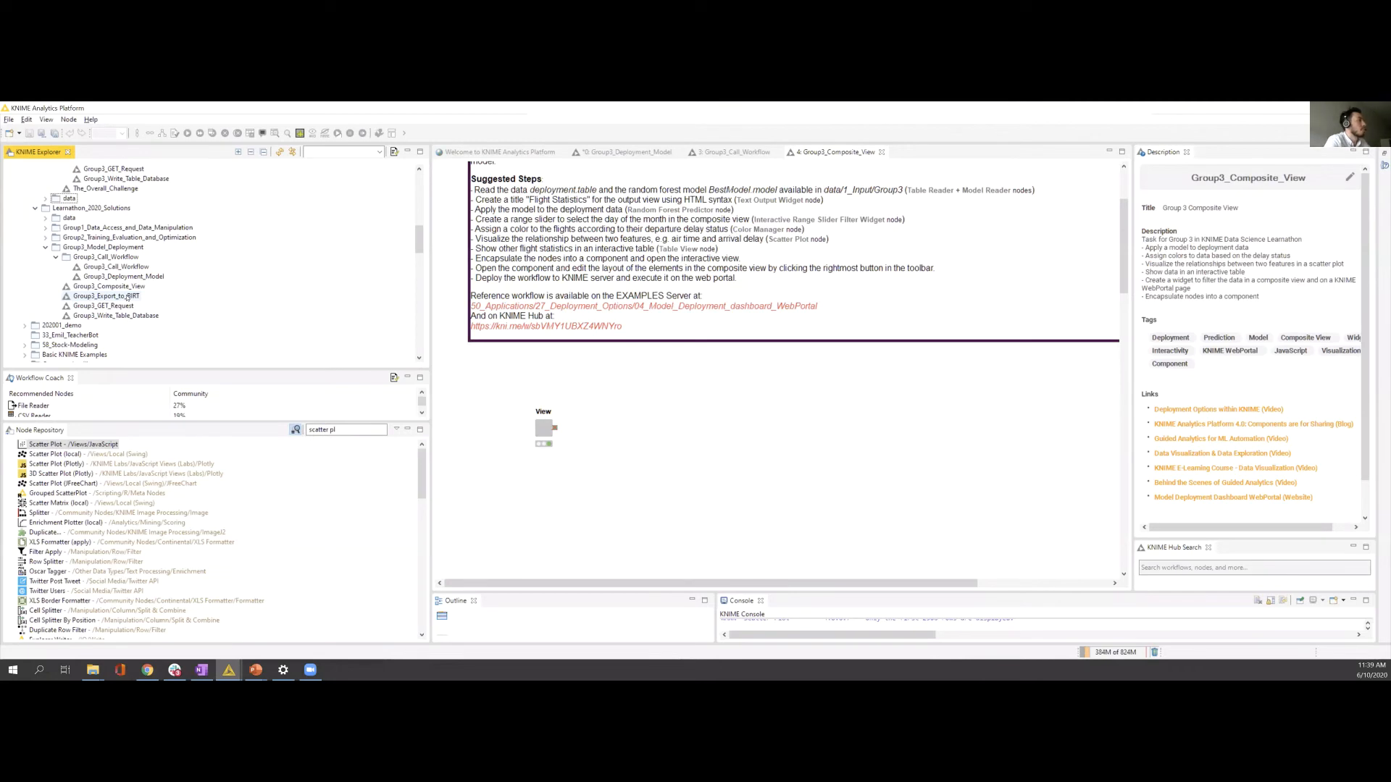
pyautogui.doubleClick(128, 297)
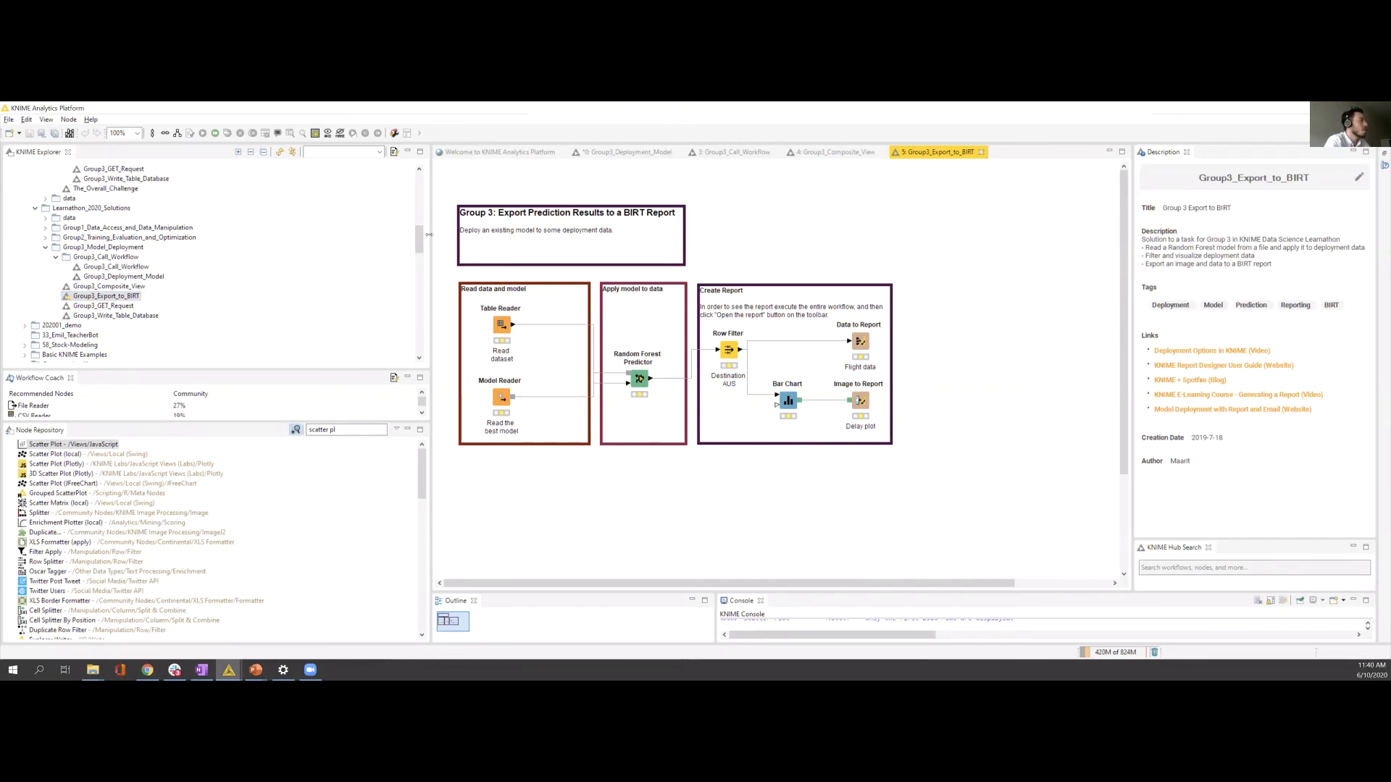
pyautogui.moveTo(430, 237); pyautogui.dragTo(350, 258)
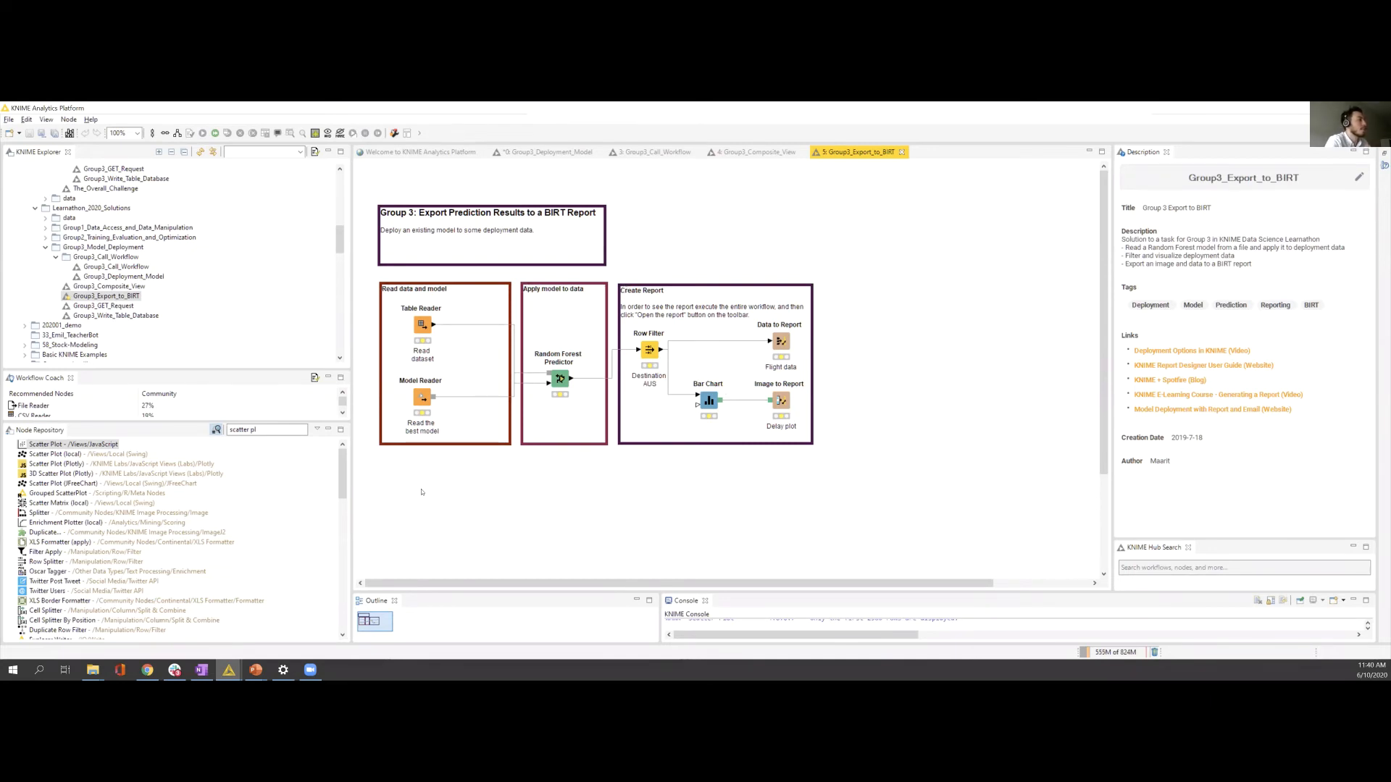
# Step: Execute the Table Reader, examine its output table across to the widened DepartureDelay column, and close the table
pyautogui.rightClick(423, 327)
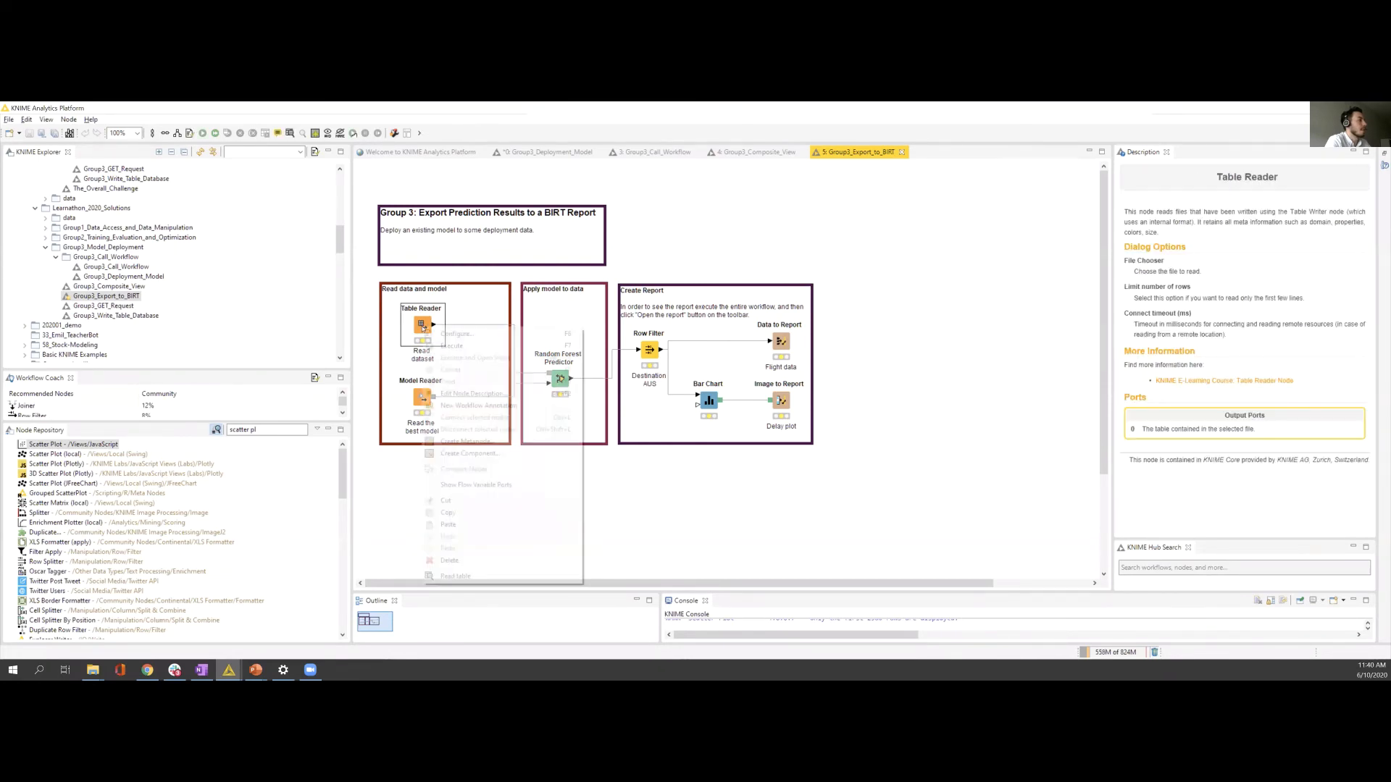
pyautogui.click(452, 346)
pyautogui.rightClick(426, 324)
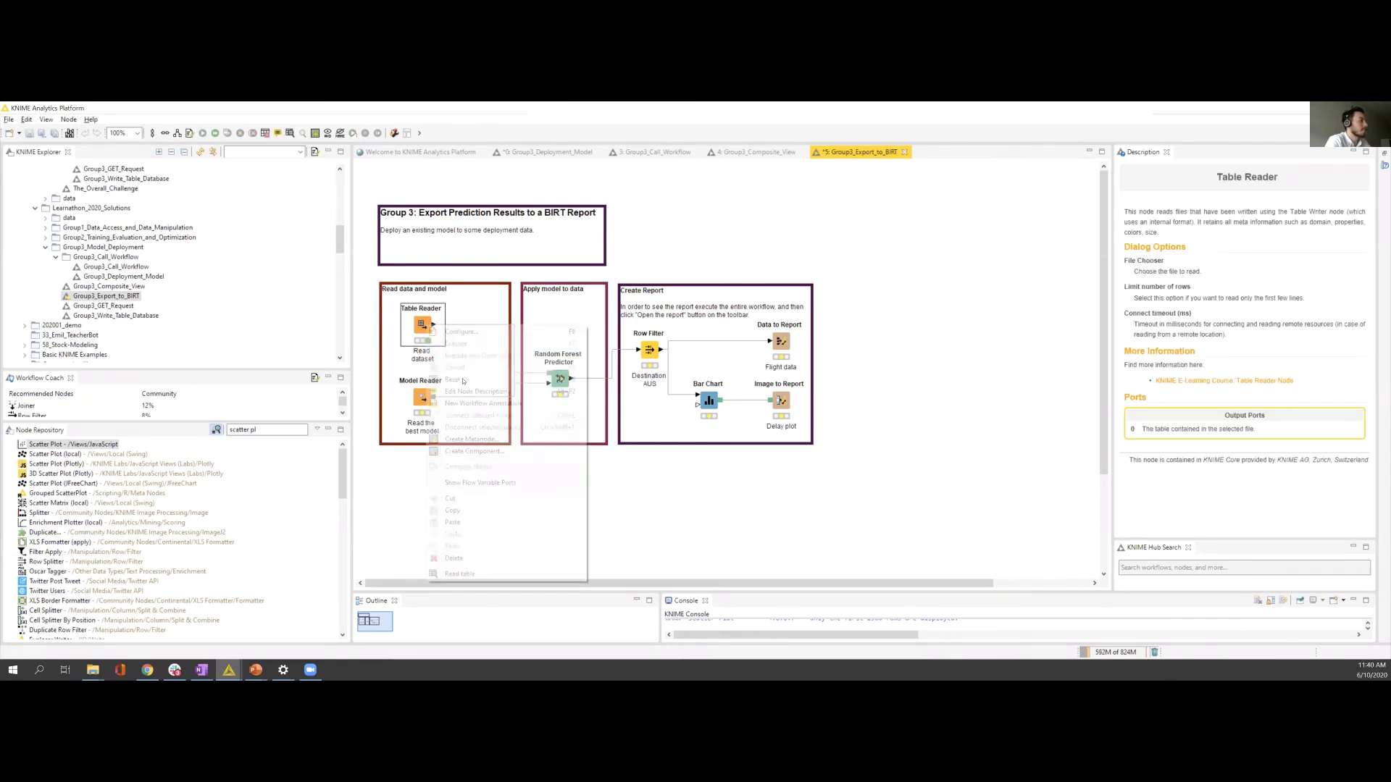
pyautogui.click(504, 577)
pyautogui.moveTo(538, 564)
pyautogui.mouseDown()
pyautogui.moveTo(855, 565)
pyautogui.moveTo(533, 564)
pyautogui.mouseUp()
pyautogui.scroll(-8, 664, 451)
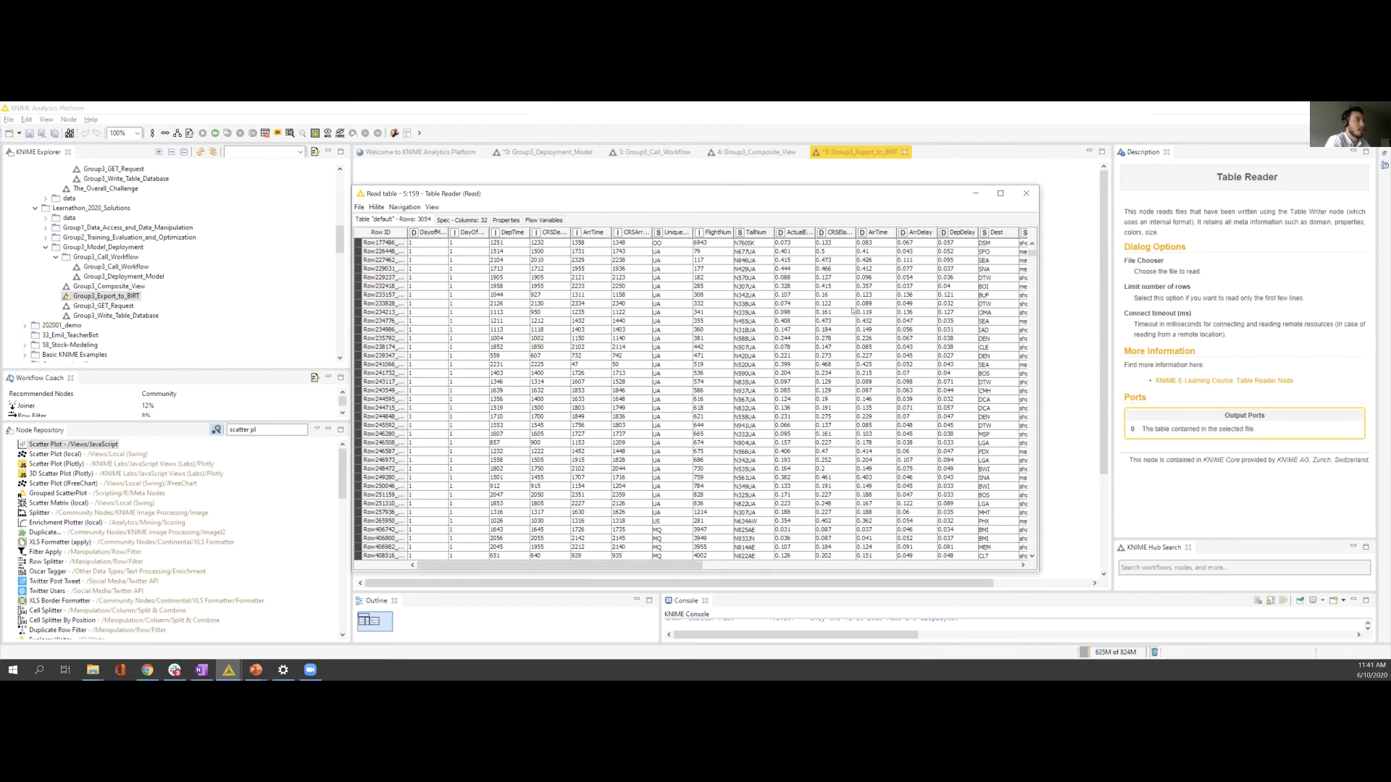
pyautogui.moveTo(558, 565); pyautogui.dragTo(763, 565)
pyautogui.scroll(-7, 786, 359)
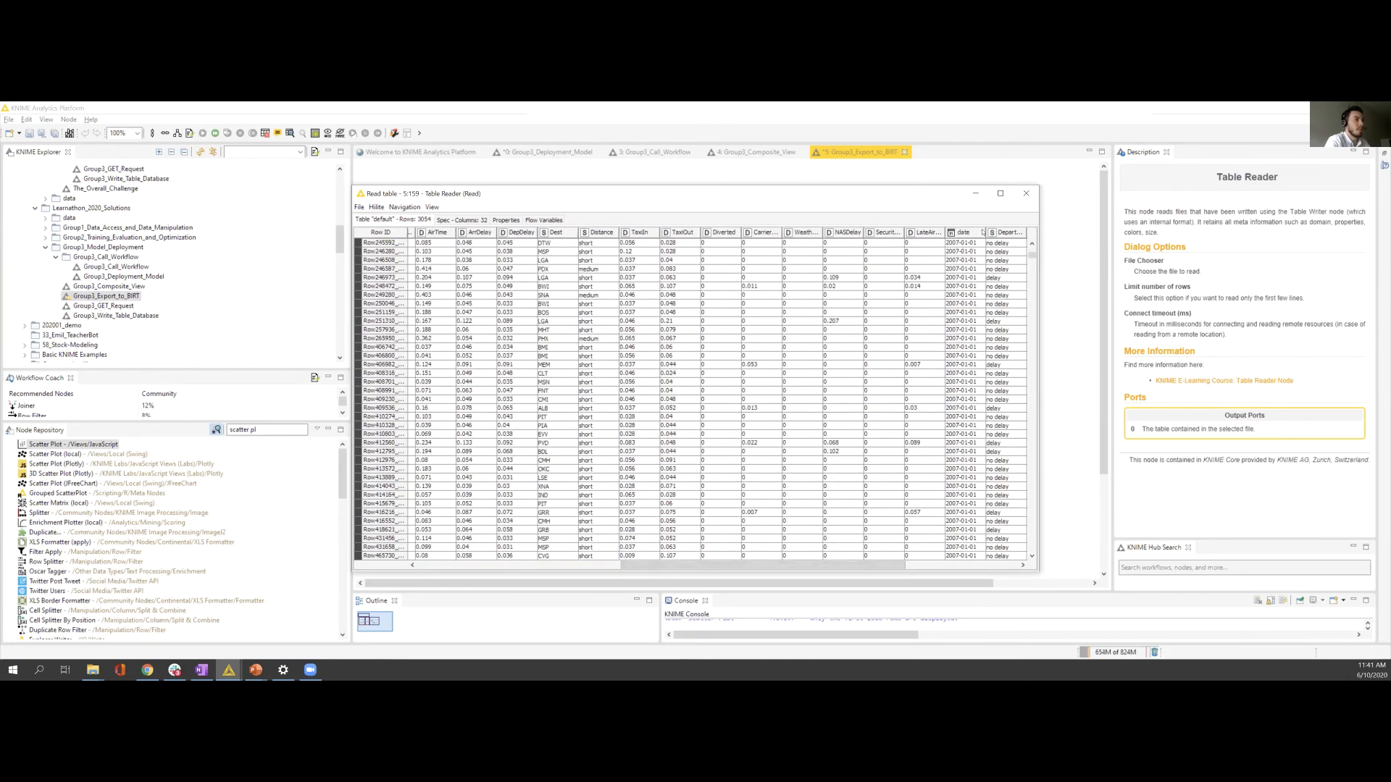
pyautogui.moveTo(721, 565); pyautogui.dragTo(834, 565)
pyautogui.moveTo(782, 232); pyautogui.dragTo(859, 234)
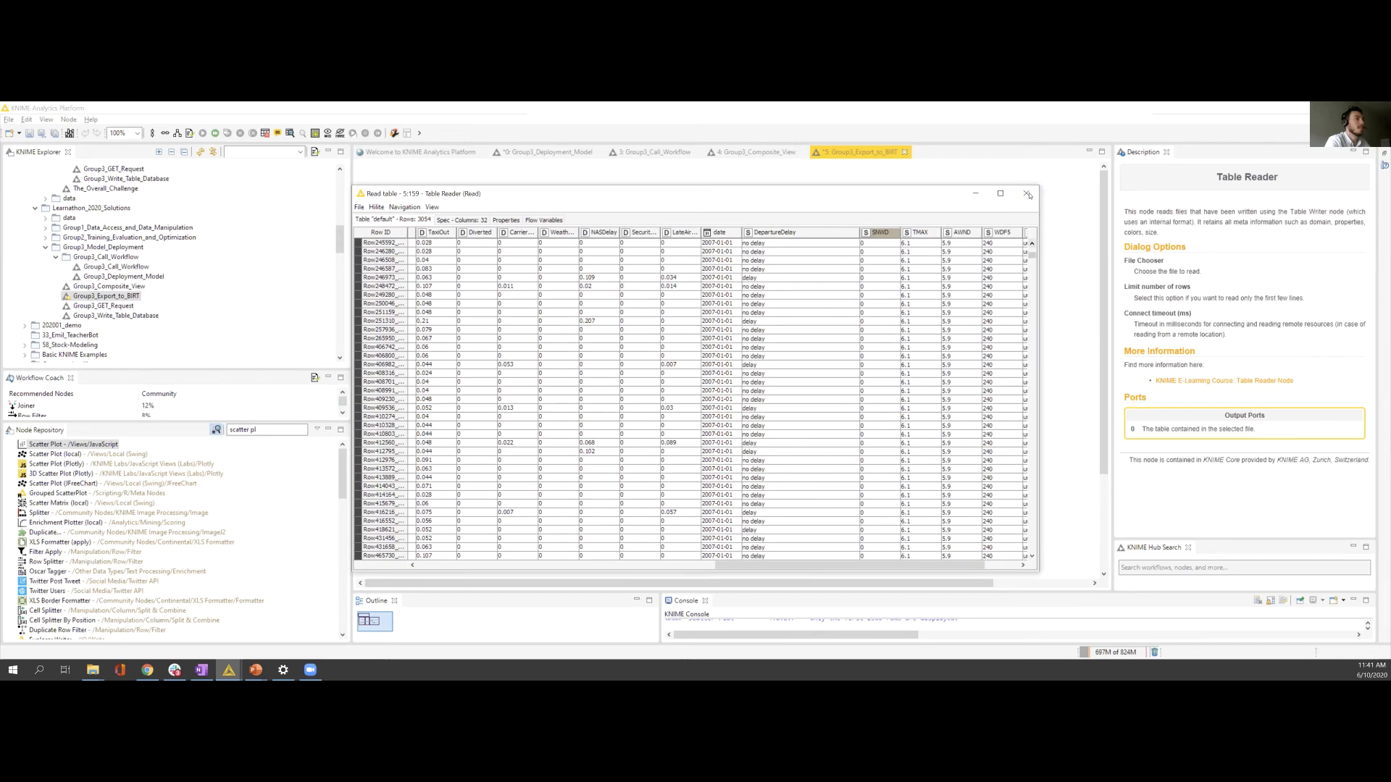
pyautogui.click(1026, 193)
# Step: Execute the Model Reader and the Random Forest Predictor nodes
pyautogui.rightClick(423, 417)
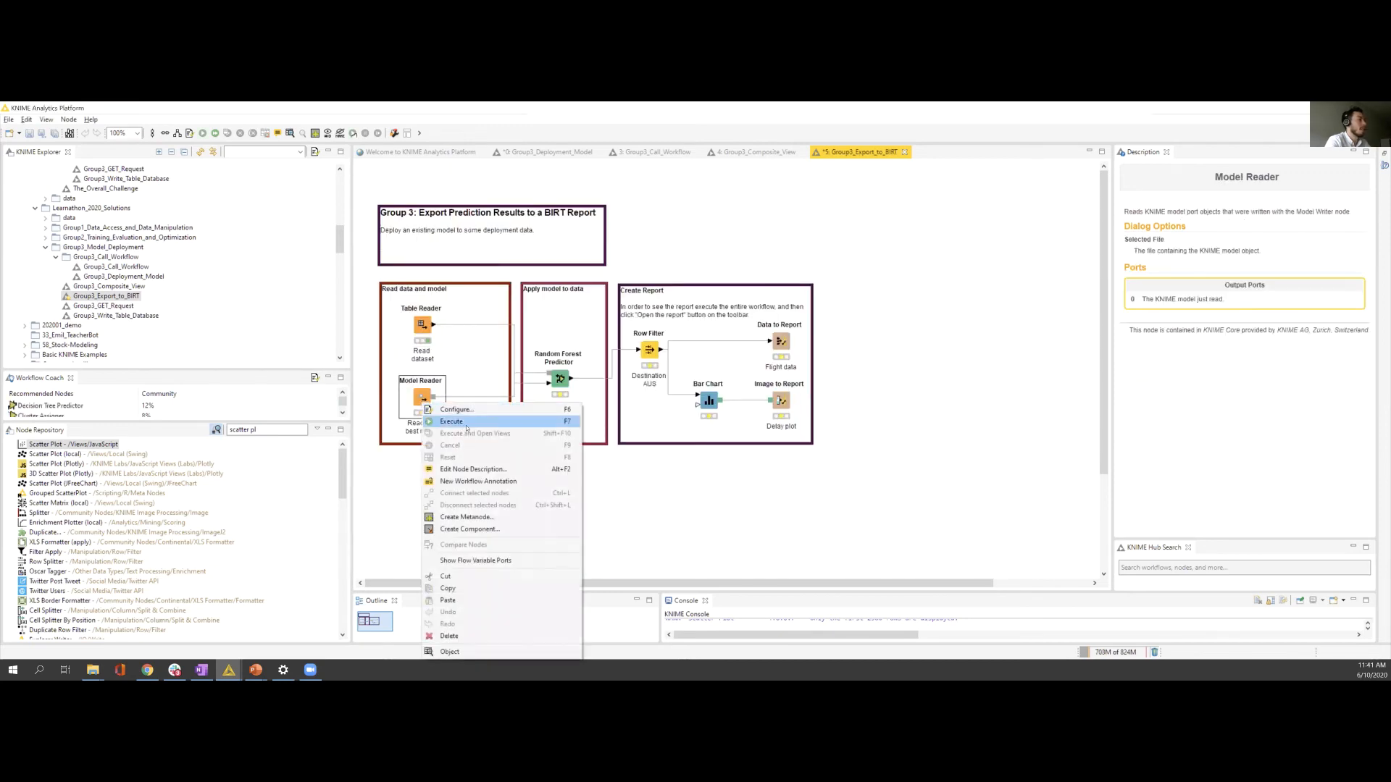
pyautogui.press('Escape')
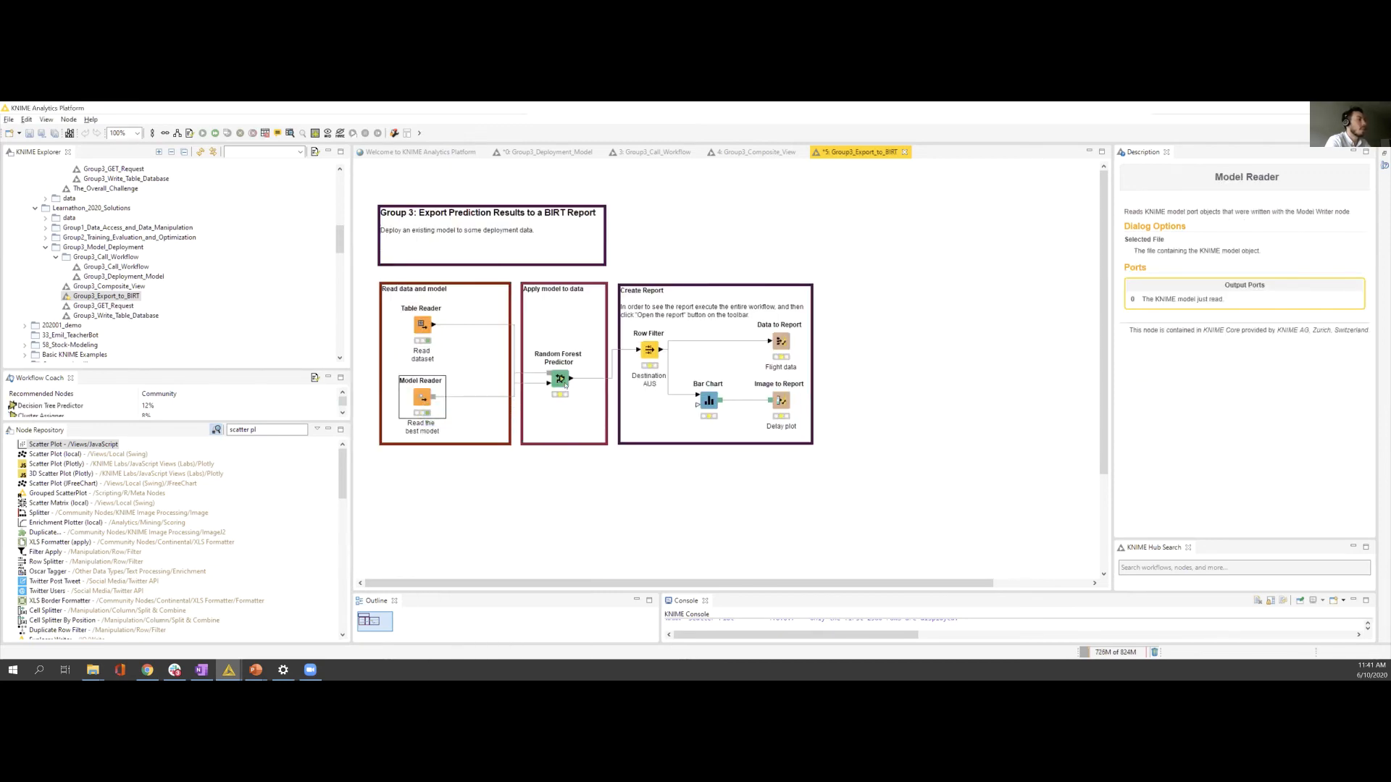
pyautogui.rightClick(557, 385)
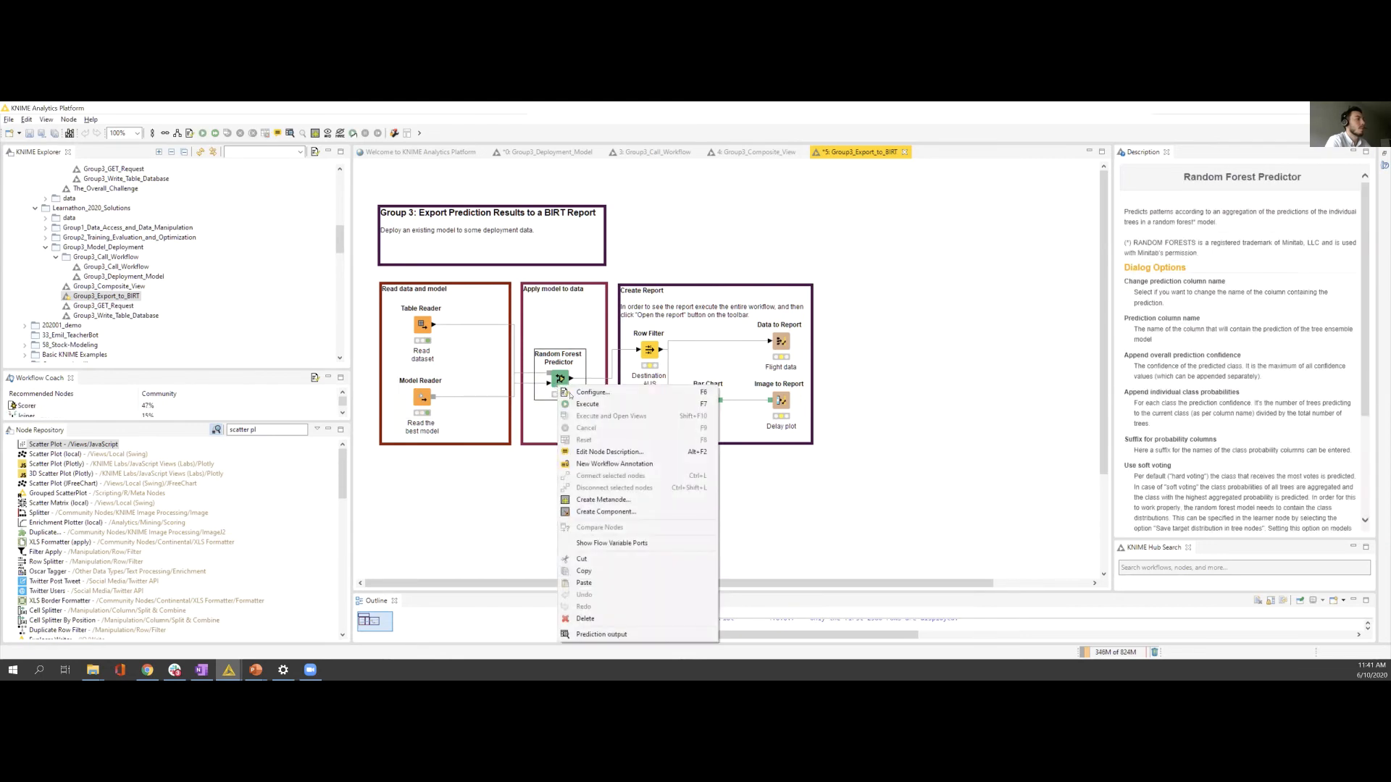
pyautogui.click(570, 401)
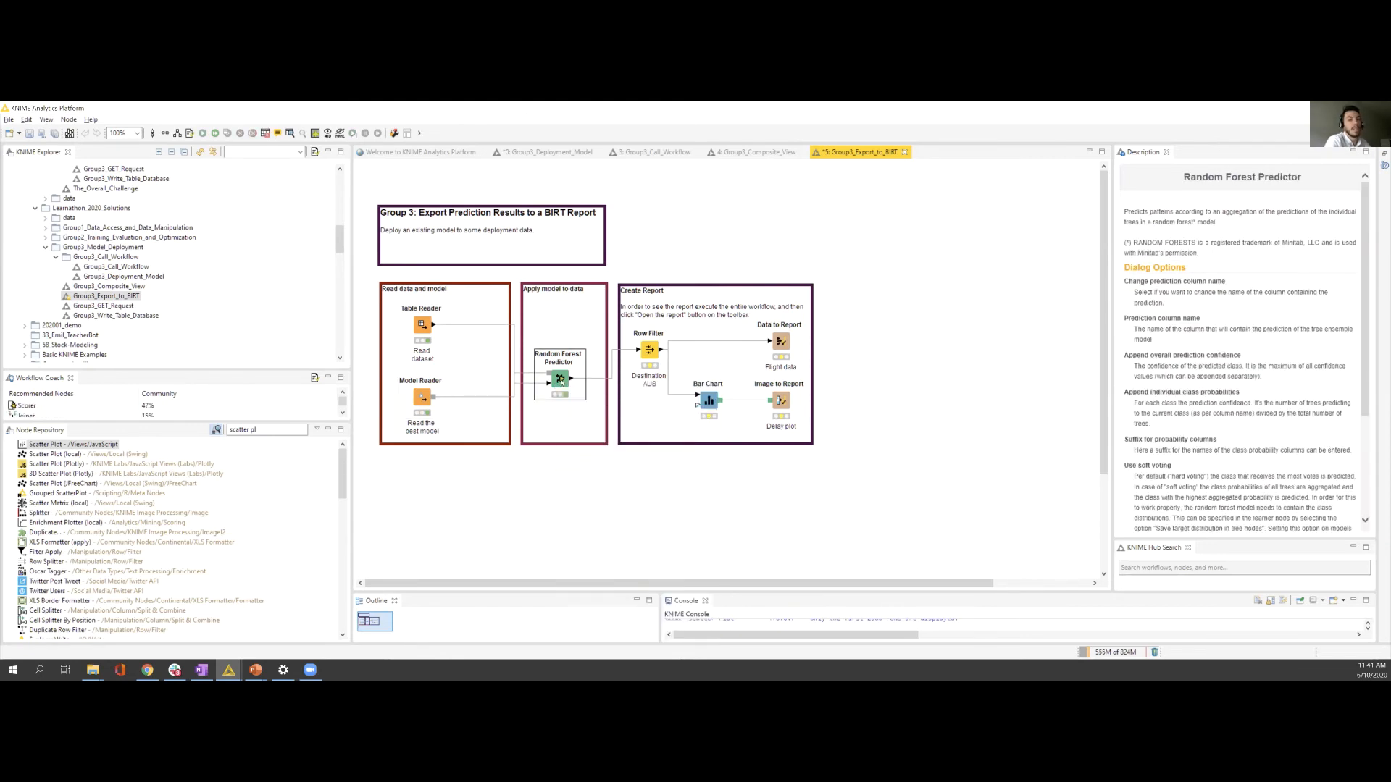
# Step: Open the Random Forest Predictor's output table, widen the Prediction (DepartureDelay) column, browse the predictions, and close the table
pyautogui.rightClick(561, 380)
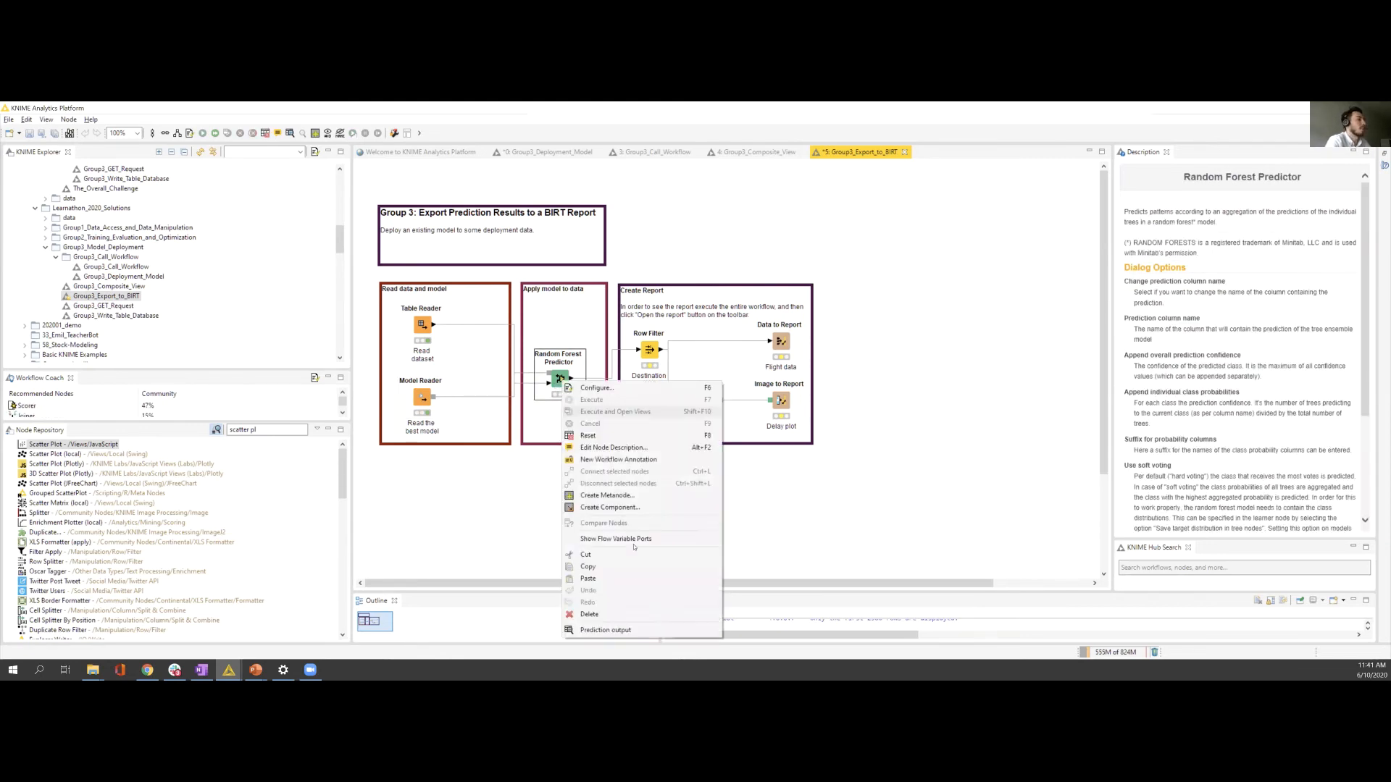
pyautogui.click(608, 630)
pyautogui.moveTo(628, 565); pyautogui.dragTo(1028, 461)
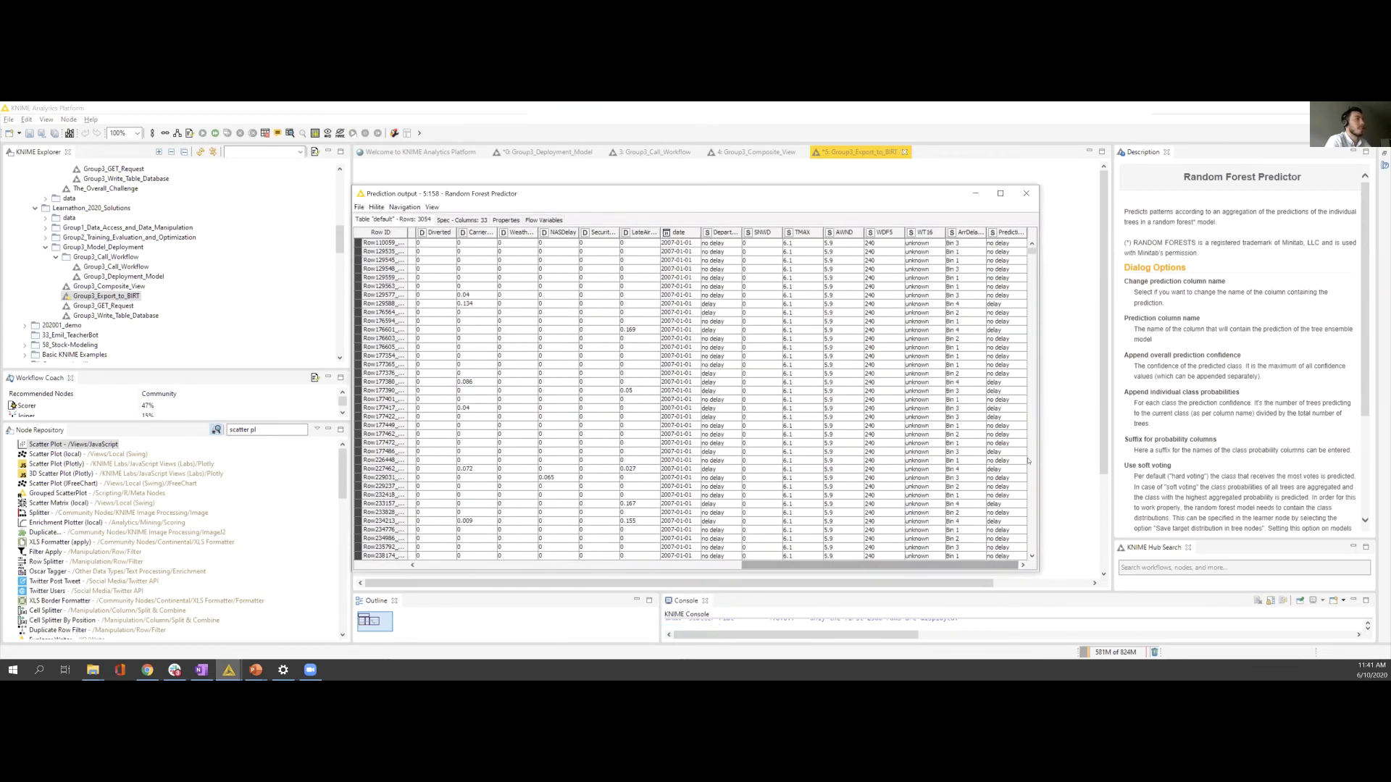
pyautogui.click(1026, 234)
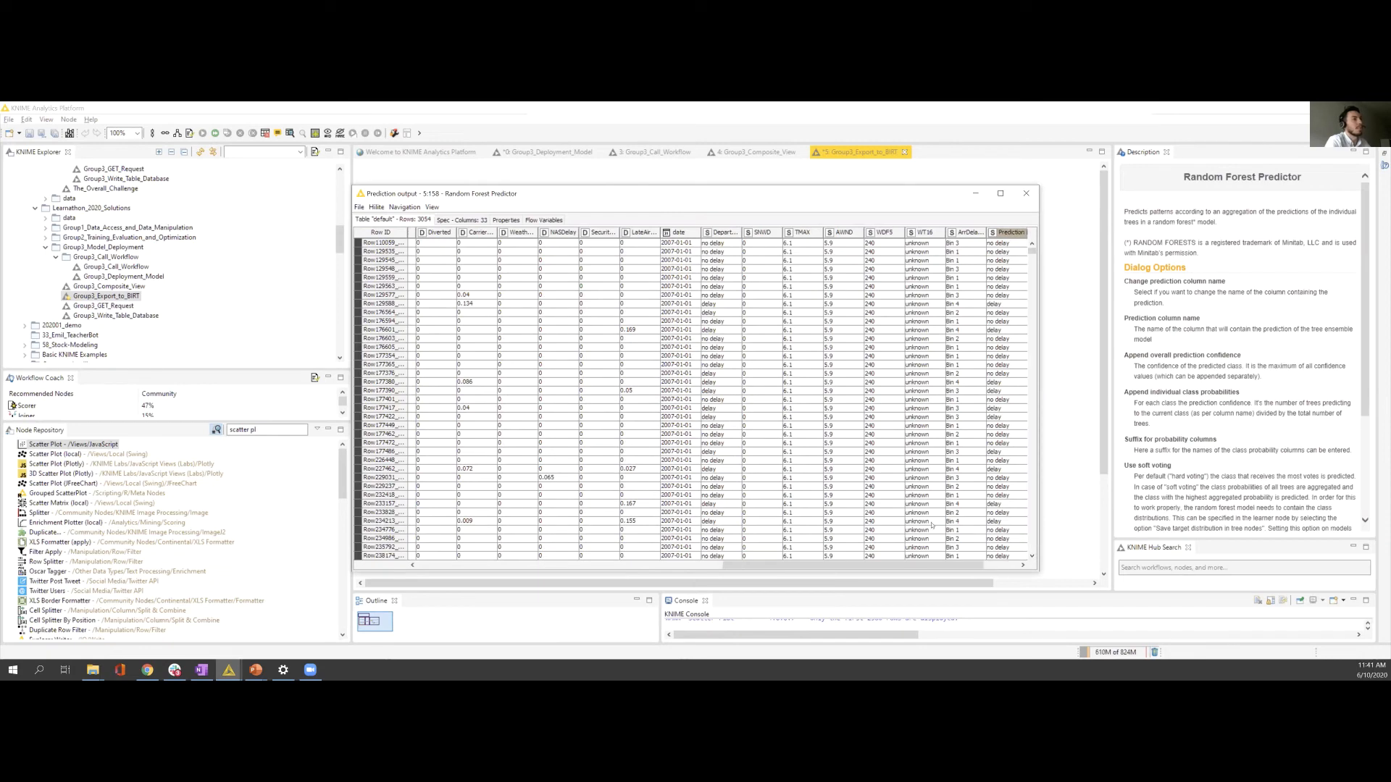
pyautogui.moveTo(915, 568); pyautogui.dragTo(960, 567)
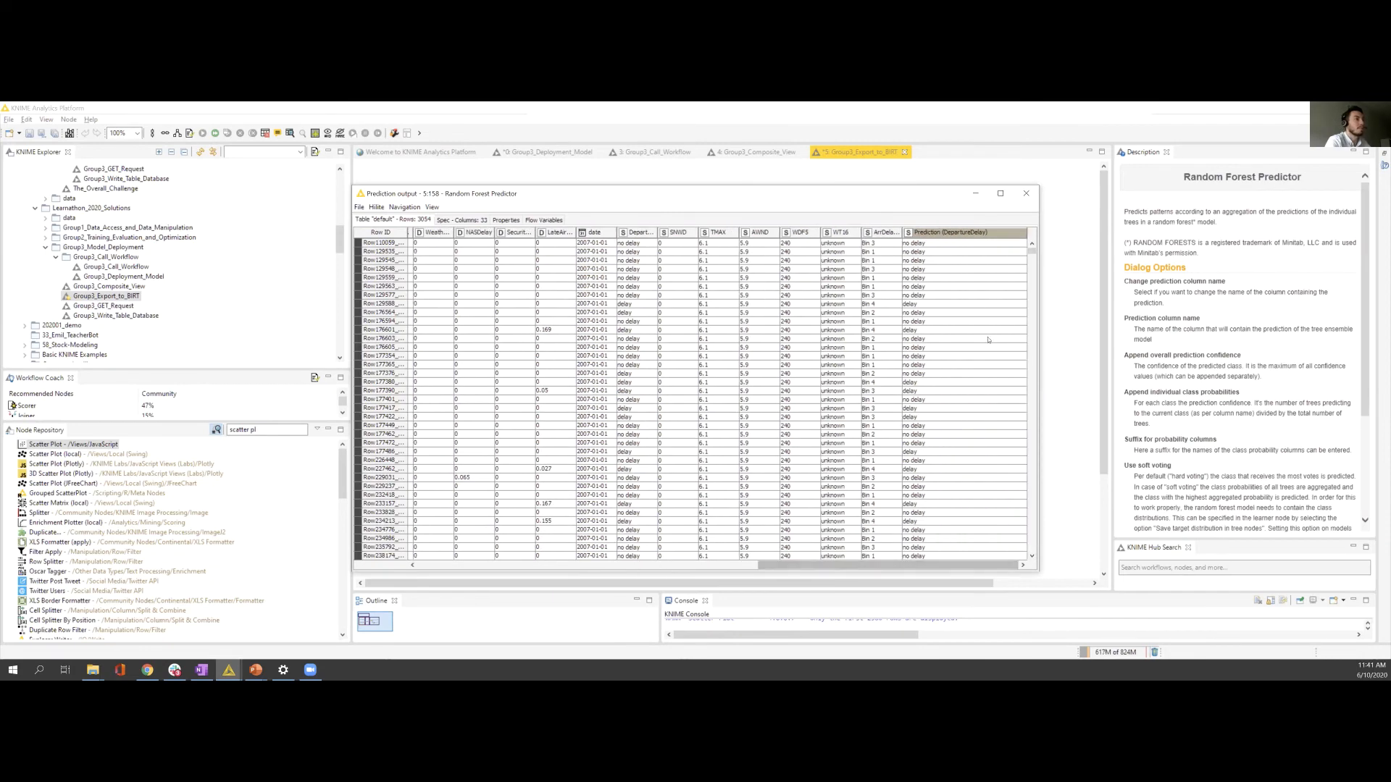
pyautogui.scroll(-7, 987, 339)
pyautogui.click(1026, 194)
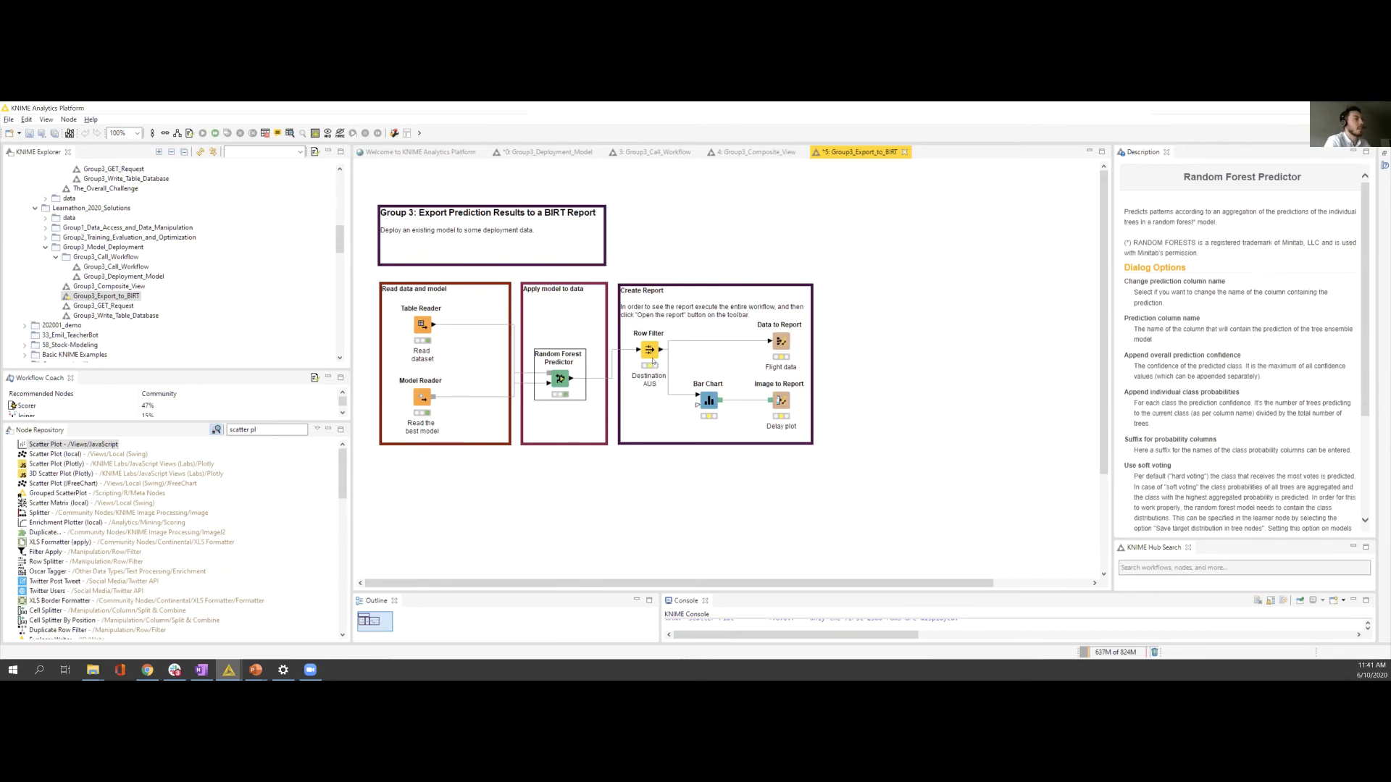
# Step: Reopen the Random Forest Predictor's output table and widen the Dest column
pyautogui.rightClick(562, 379)
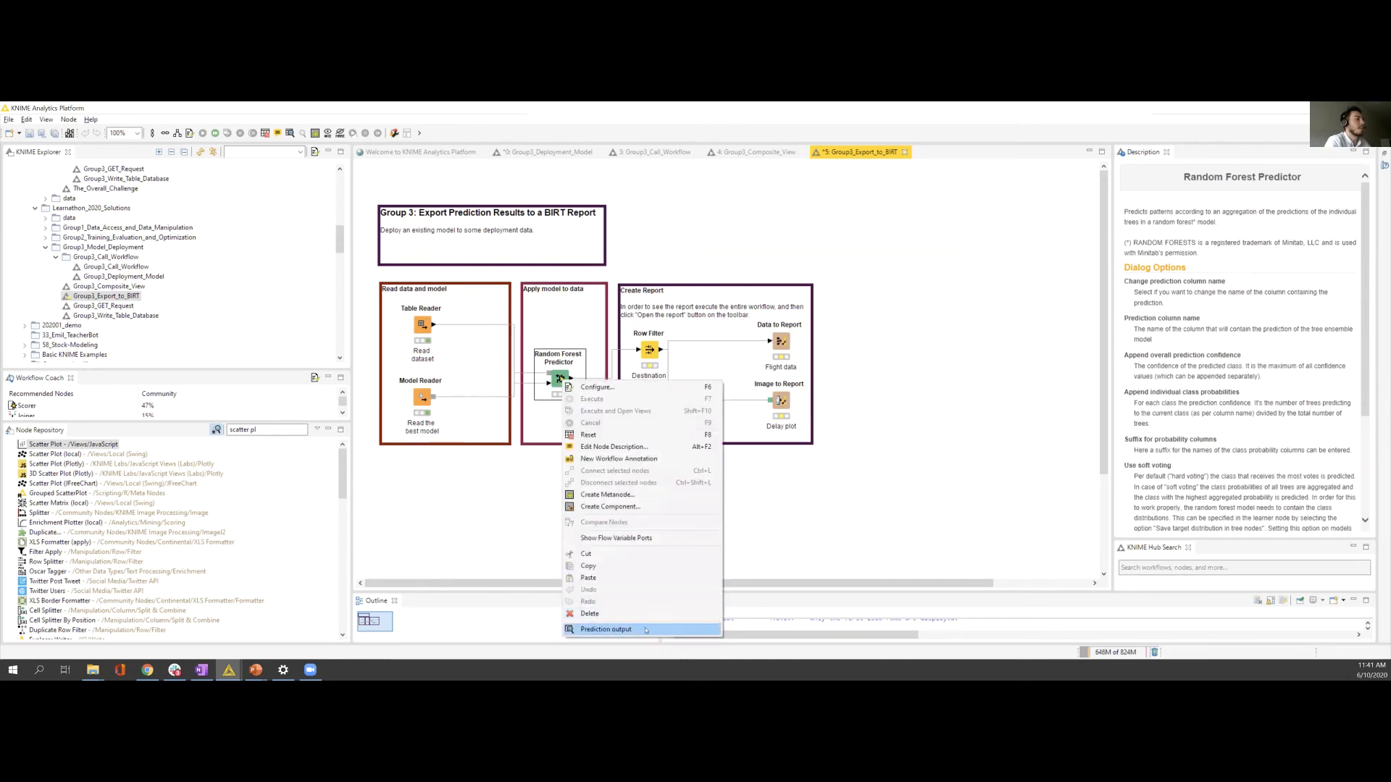
pyautogui.click(646, 630)
pyautogui.scroll(7, 857, 384)
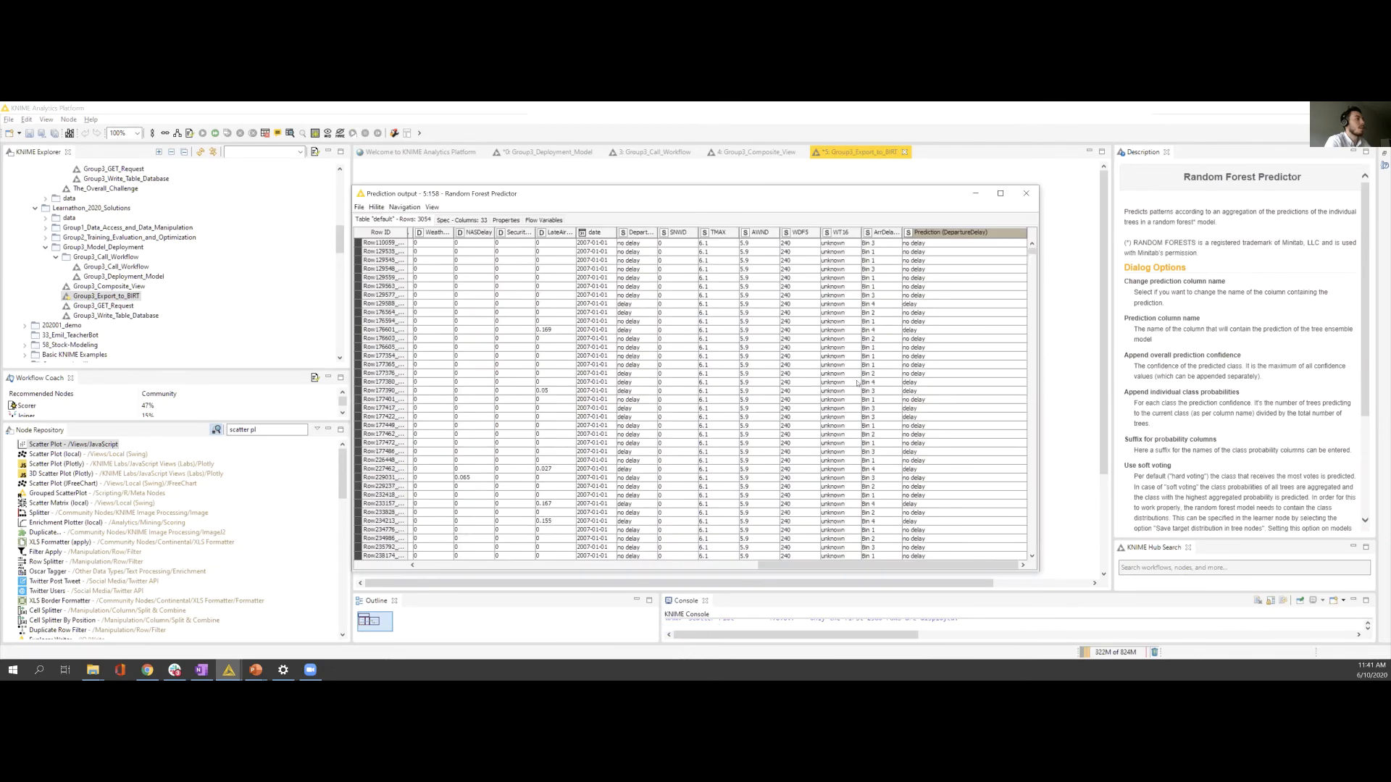
pyautogui.moveTo(902, 571); pyautogui.dragTo(649, 578)
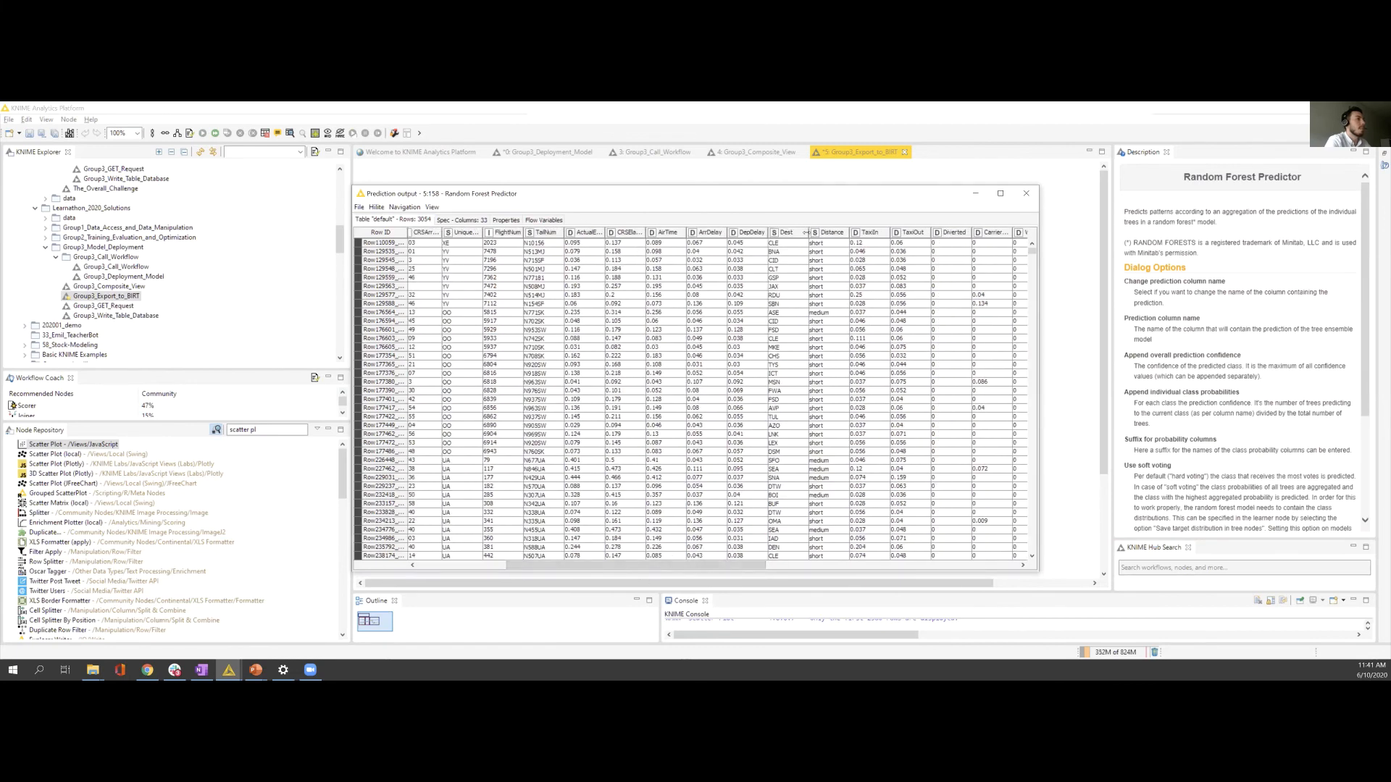
pyautogui.moveTo(808, 233); pyautogui.dragTo(858, 291)
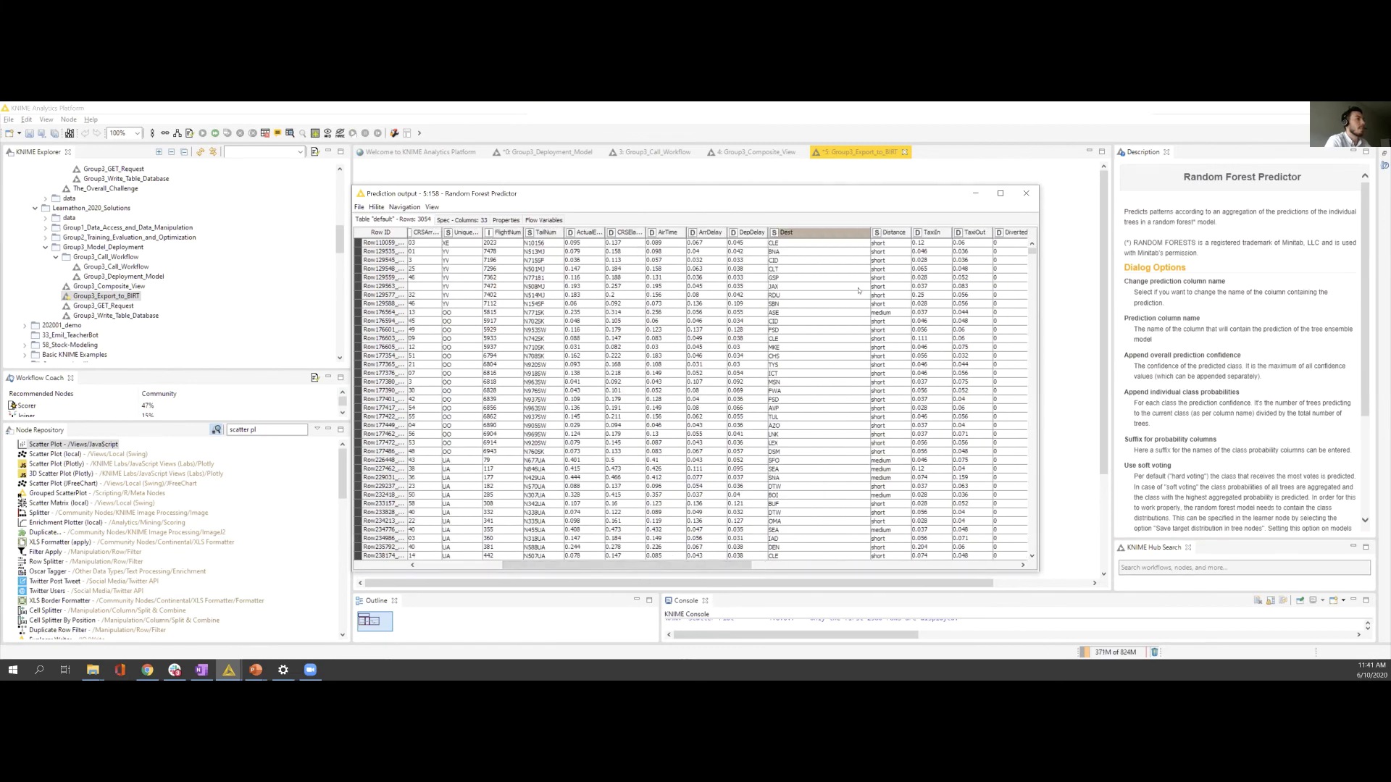
# Step: Sort the prediction table by Dest, descending and then ascending, locate the AUS flights, and close the table
pyautogui.click(833, 233)
pyautogui.click(846, 242)
pyautogui.click(836, 235)
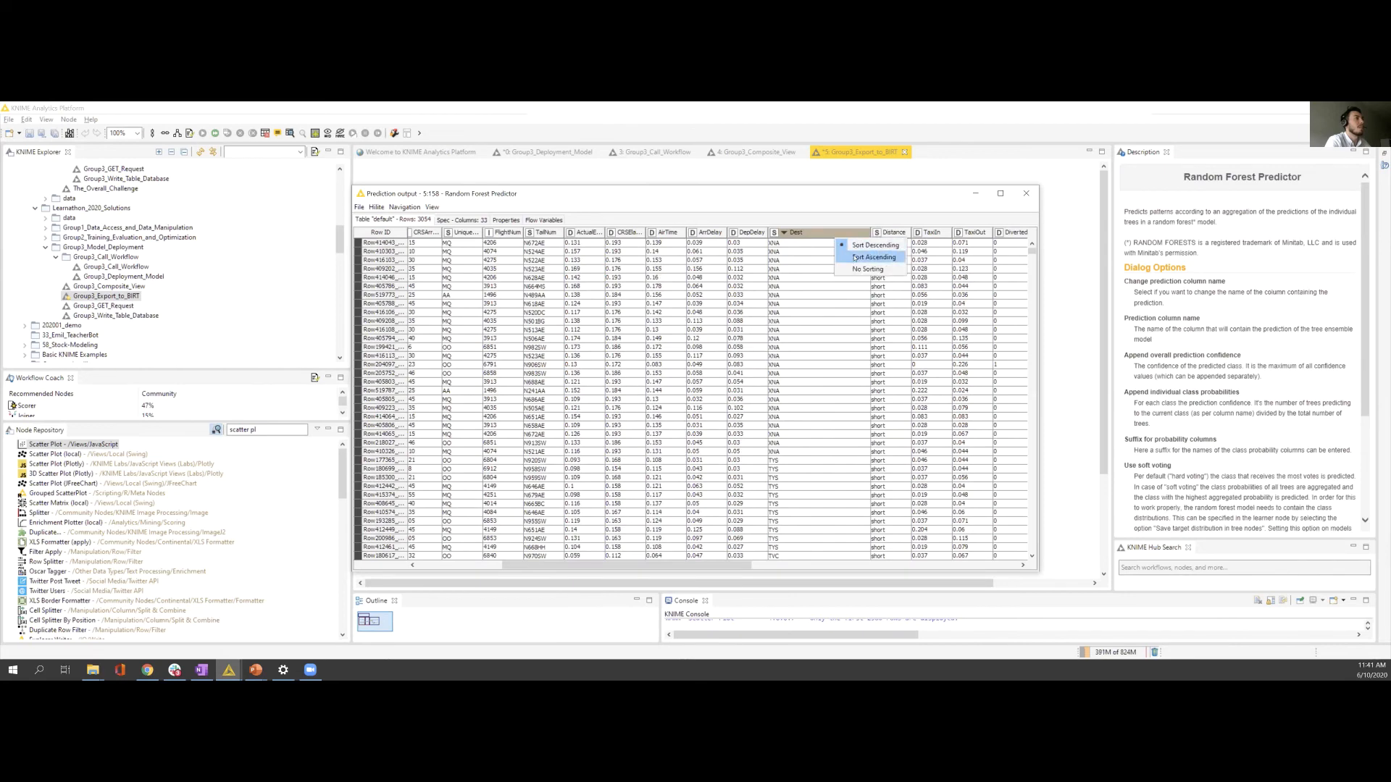
pyautogui.click(842, 257)
pyautogui.scroll(-20, 833, 268)
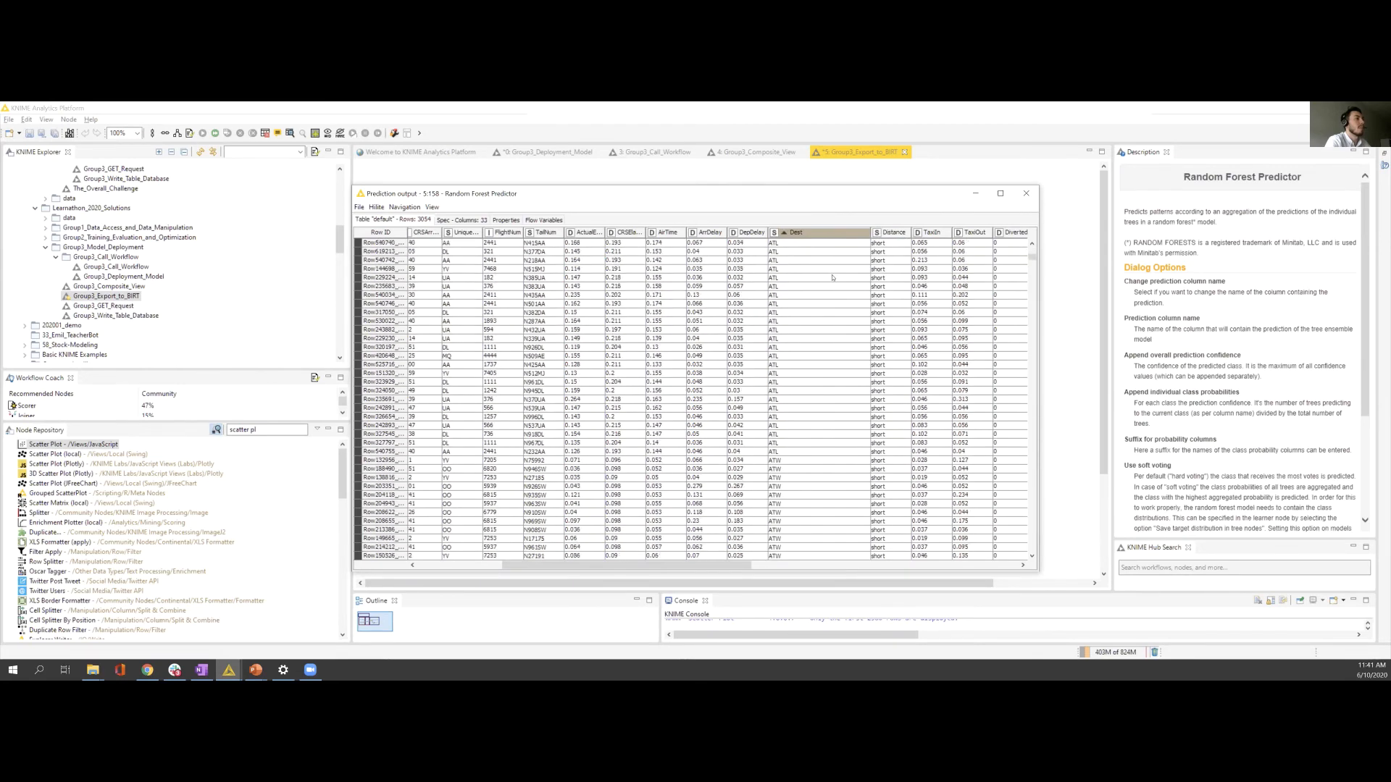
pyautogui.scroll(2, 823, 297)
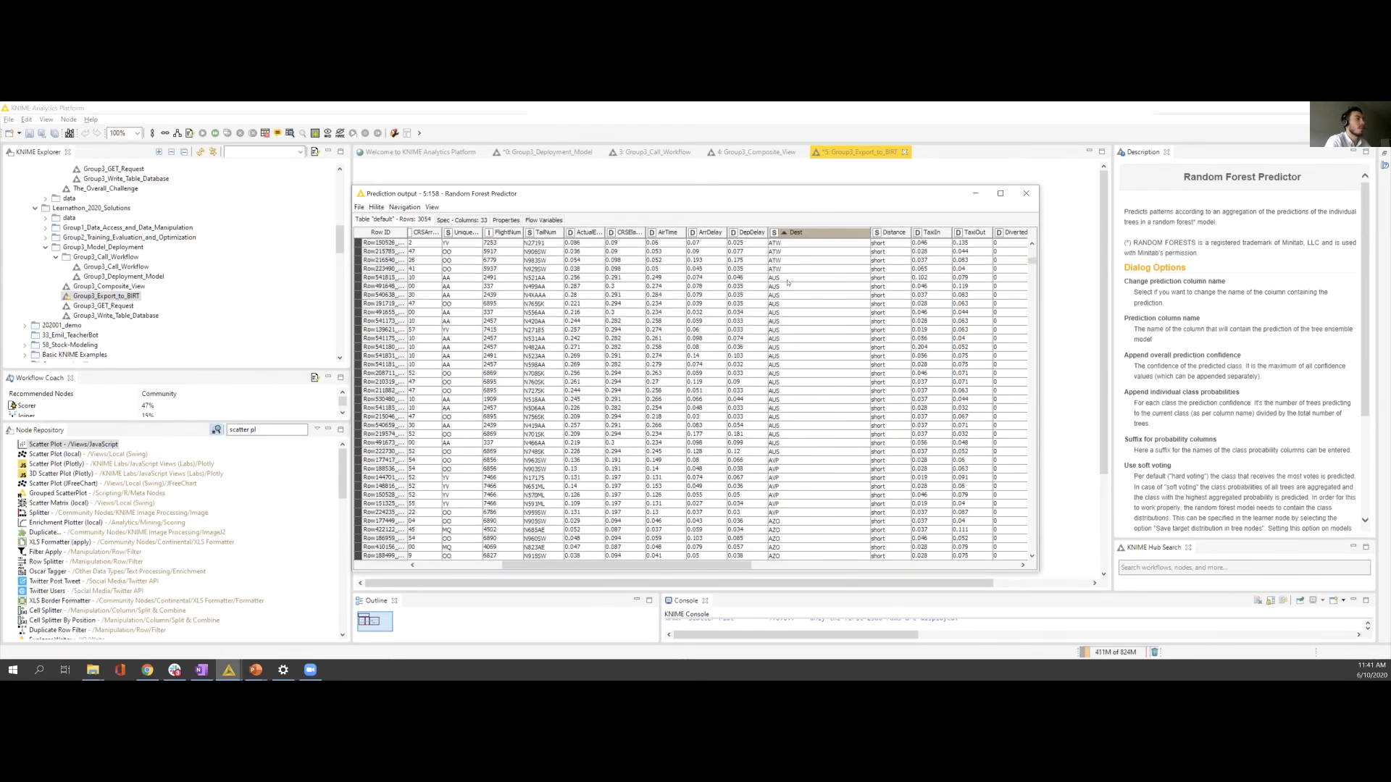
pyautogui.moveTo(787, 280); pyautogui.dragTo(805, 455)
pyautogui.click(1026, 193)
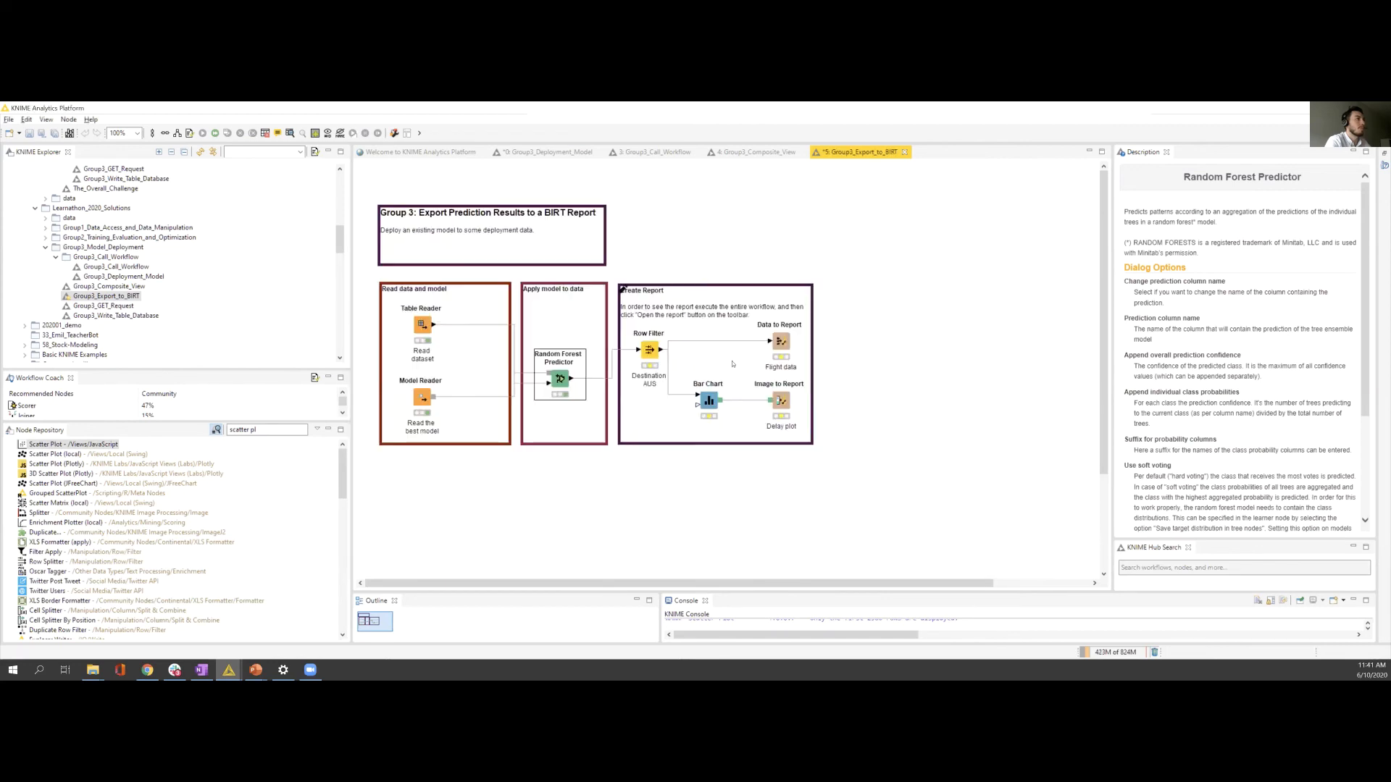
# Step: Review the Row Filter's configuration, keeping Dest matched to the pattern AUS, and execute the node
pyautogui.click(648, 360)
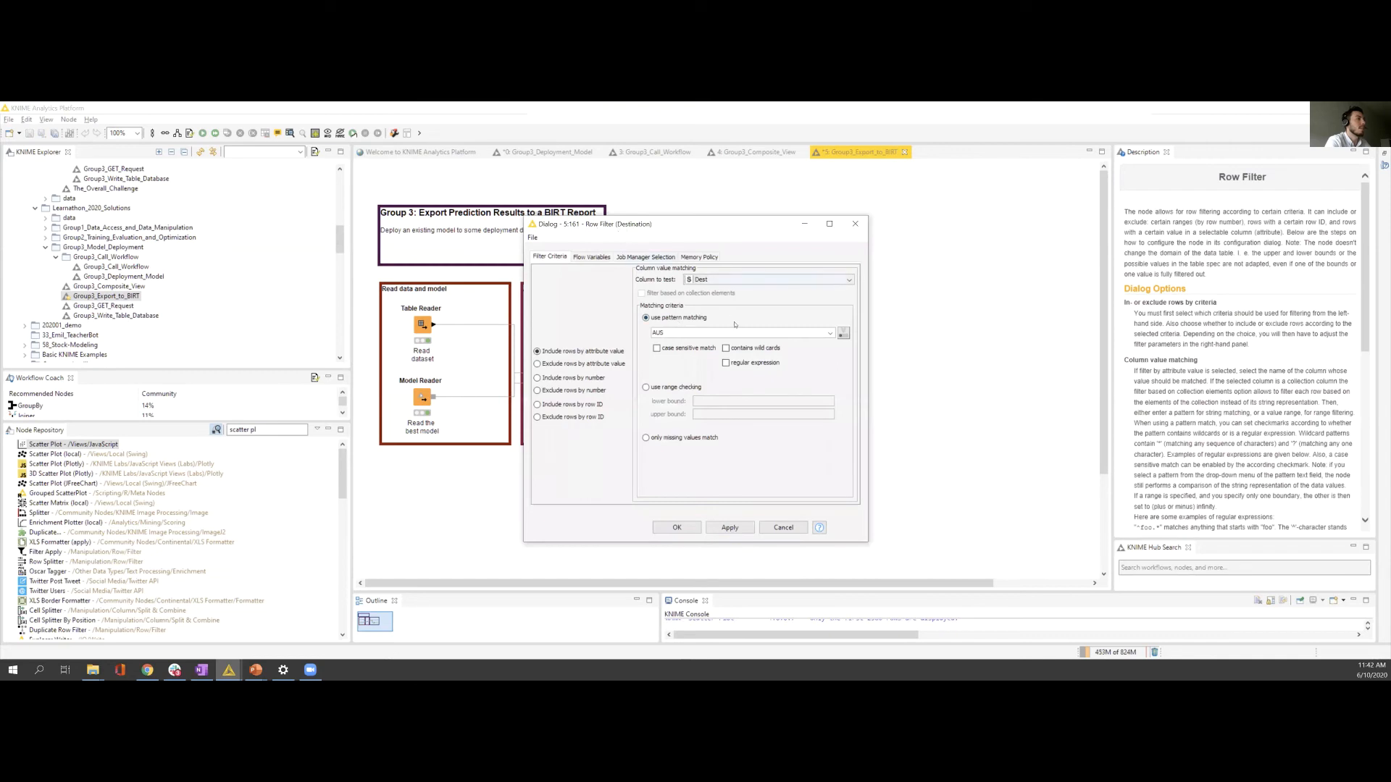
pyautogui.click(677, 528)
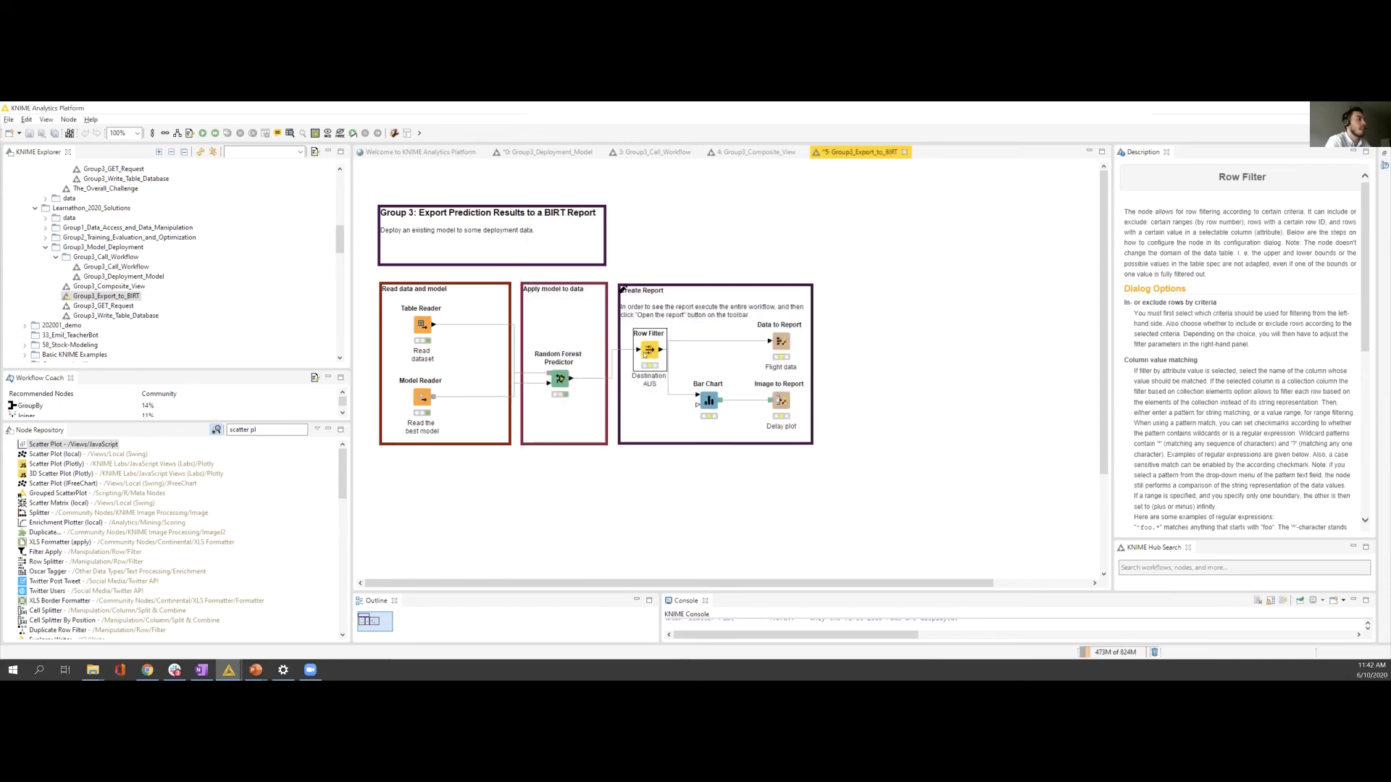
pyautogui.rightClick(649, 350)
pyautogui.click(673, 370)
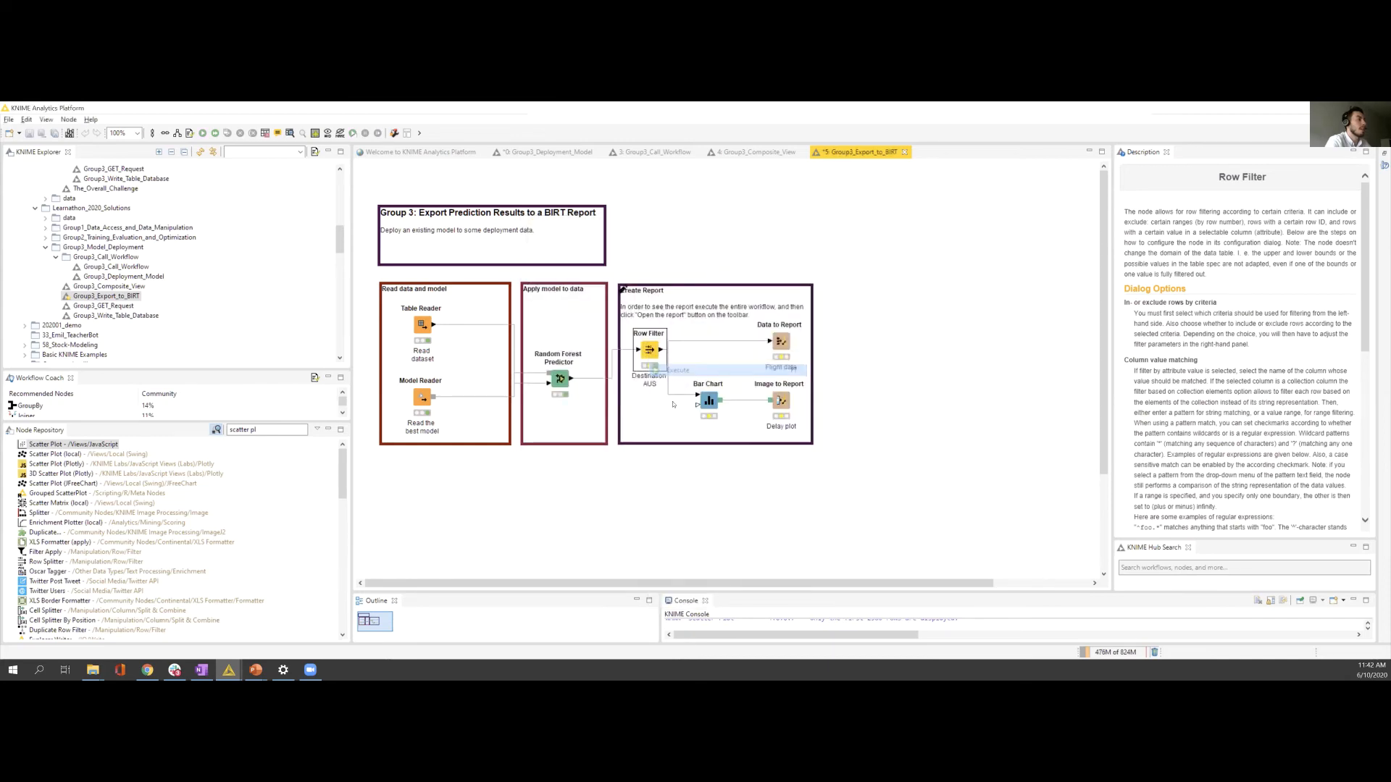
# Step: Open the Row Filter's filtered table, check its destination values, and close it
pyautogui.rightClick(650, 356)
pyautogui.click(695, 608)
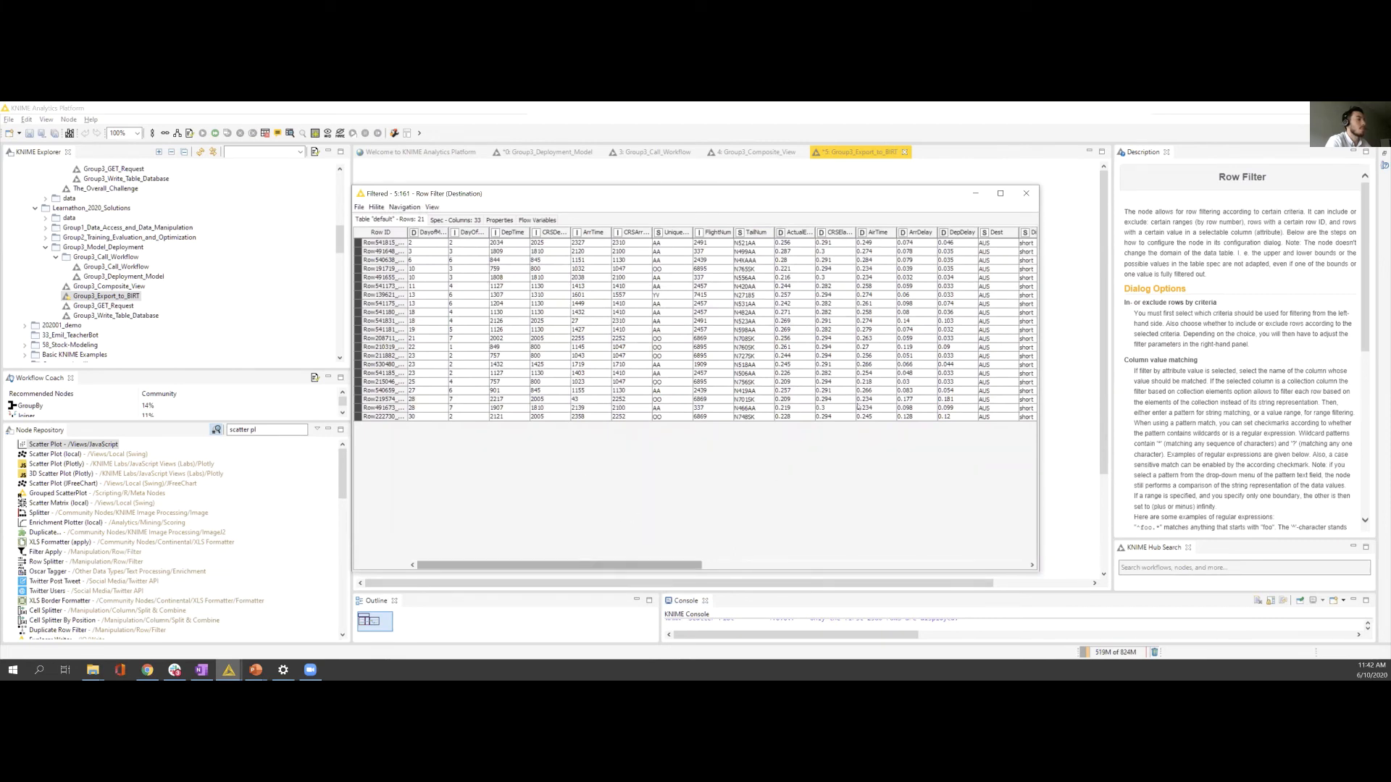
pyautogui.click(1026, 193)
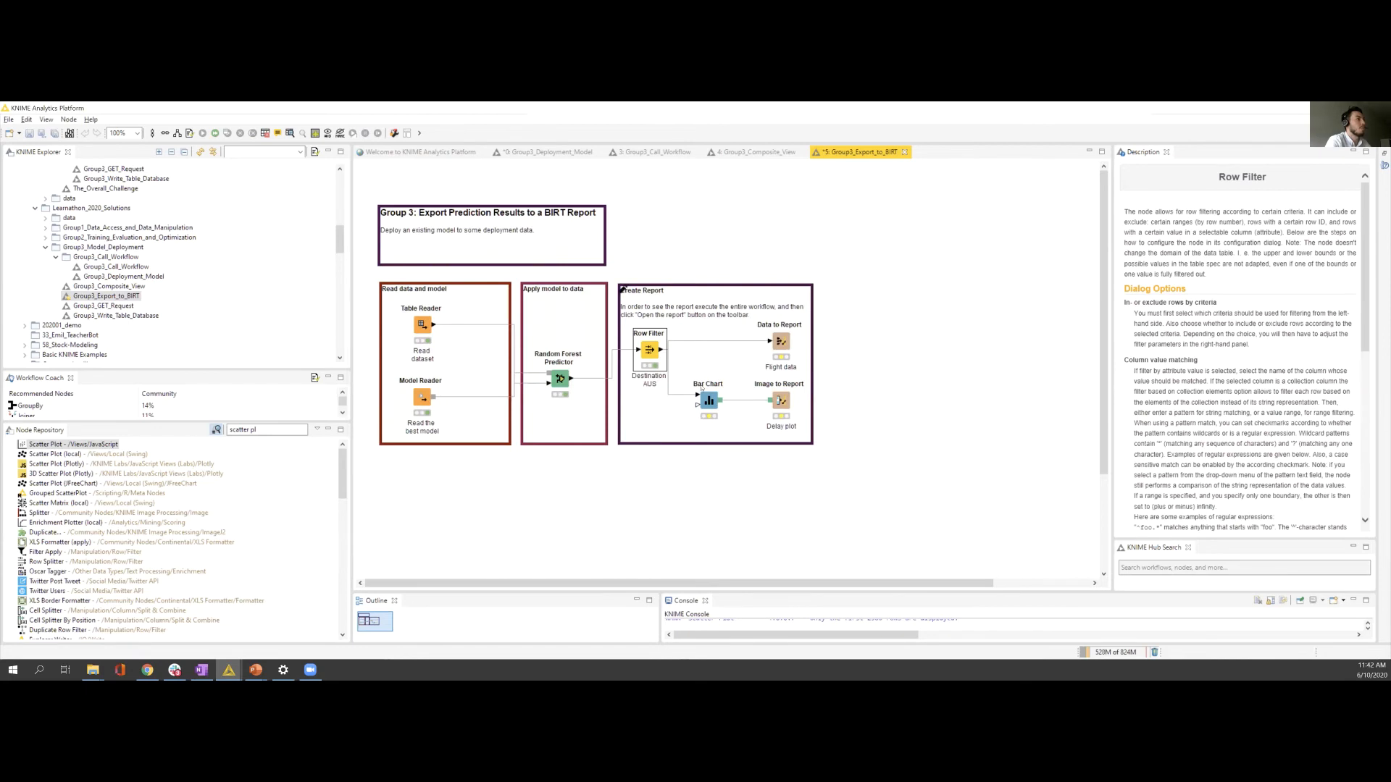
# Step: Review the Bar Chart node's configuration without changing it, and execute the node with its view opened
pyautogui.doubleClick(710, 413)
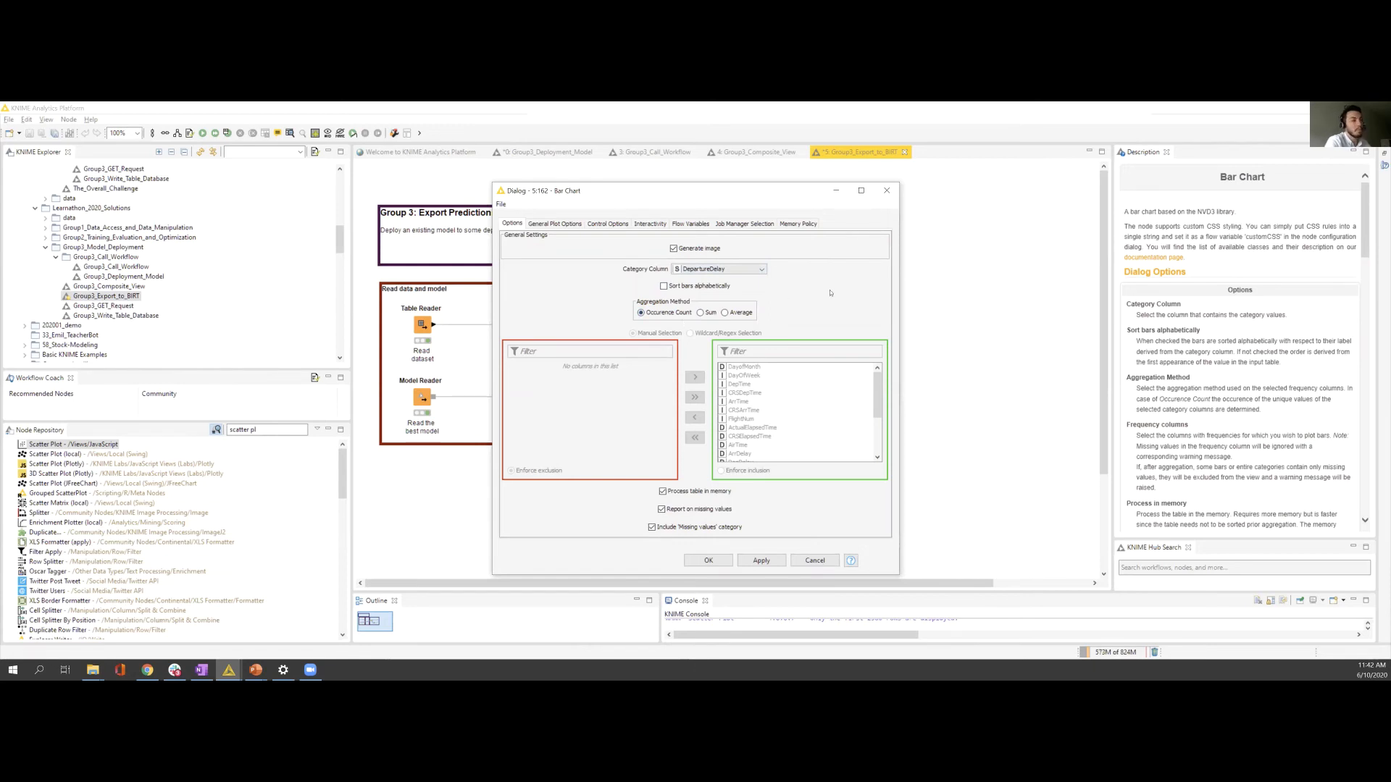
pyautogui.click(887, 191)
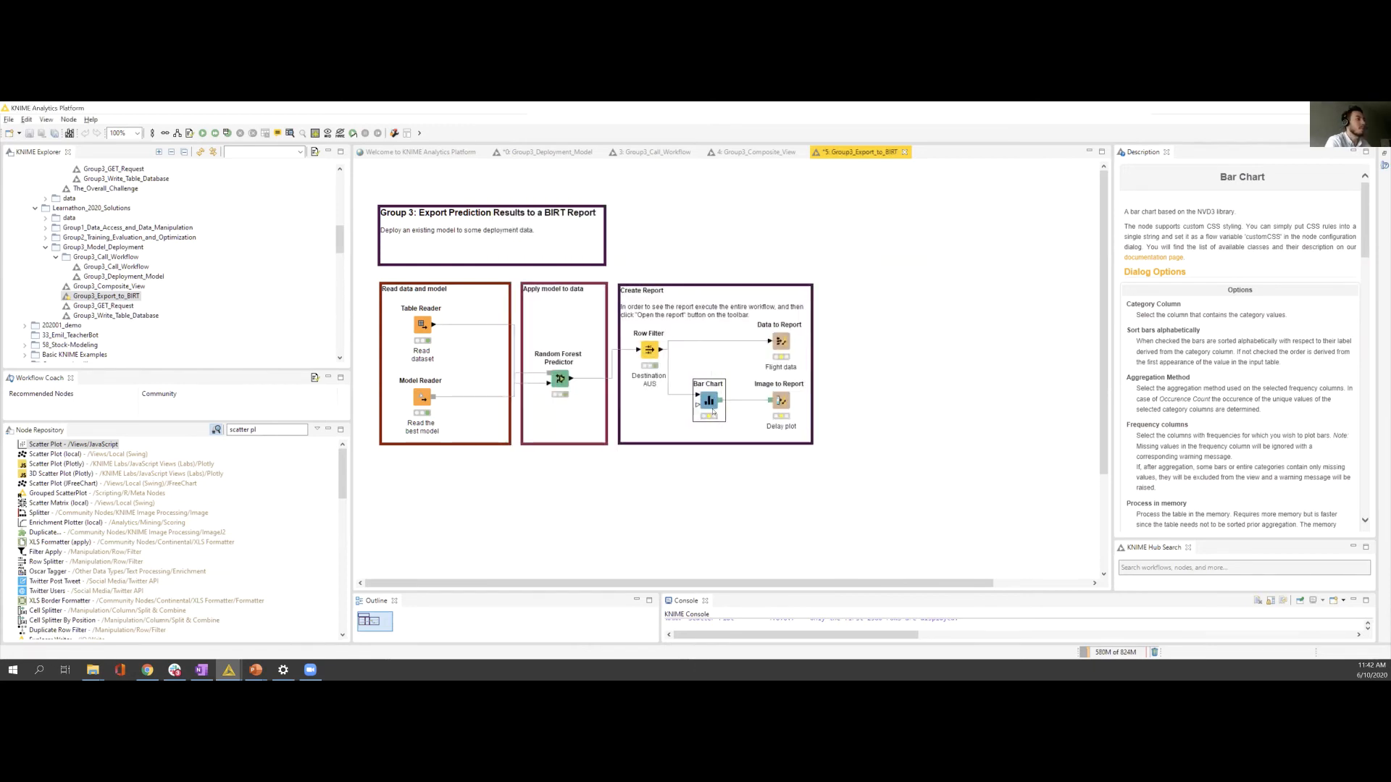
pyautogui.rightClick(712, 407)
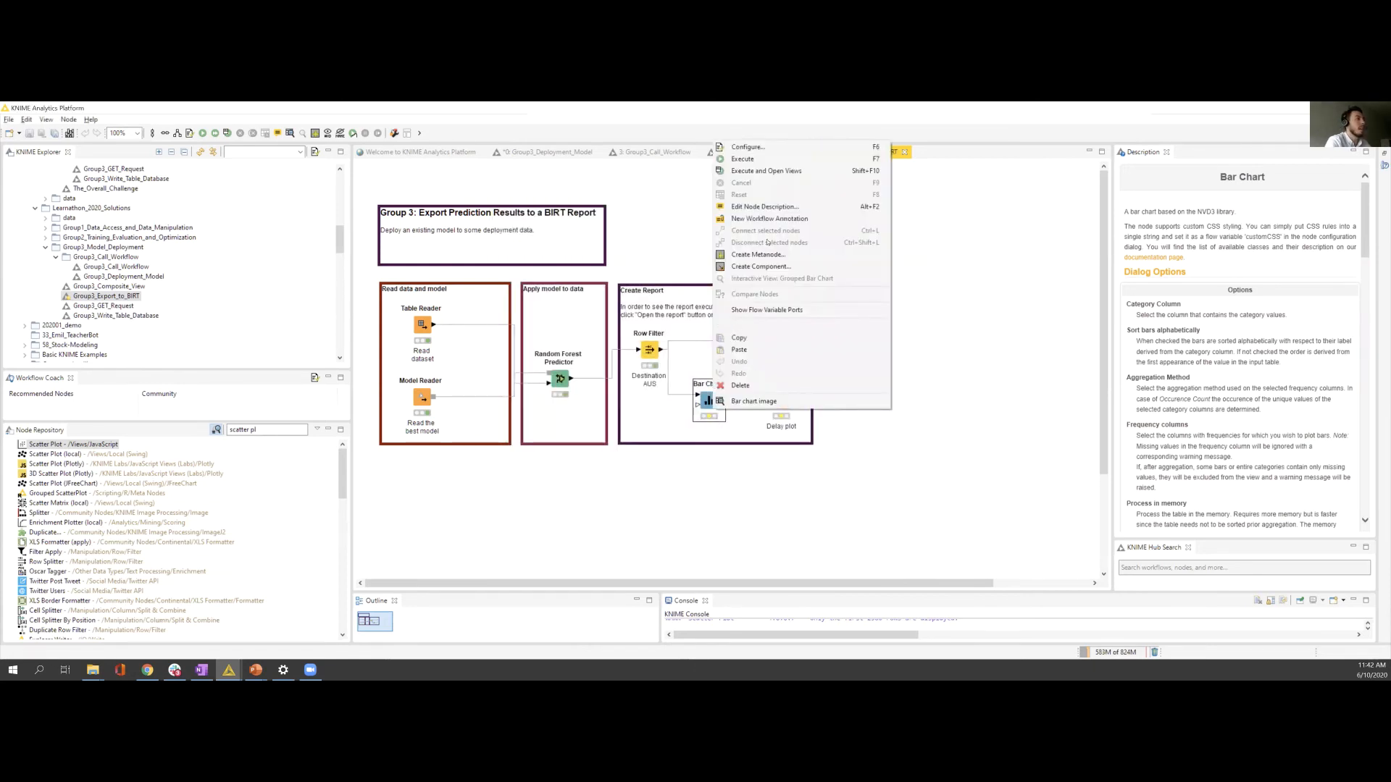
pyautogui.click(772, 171)
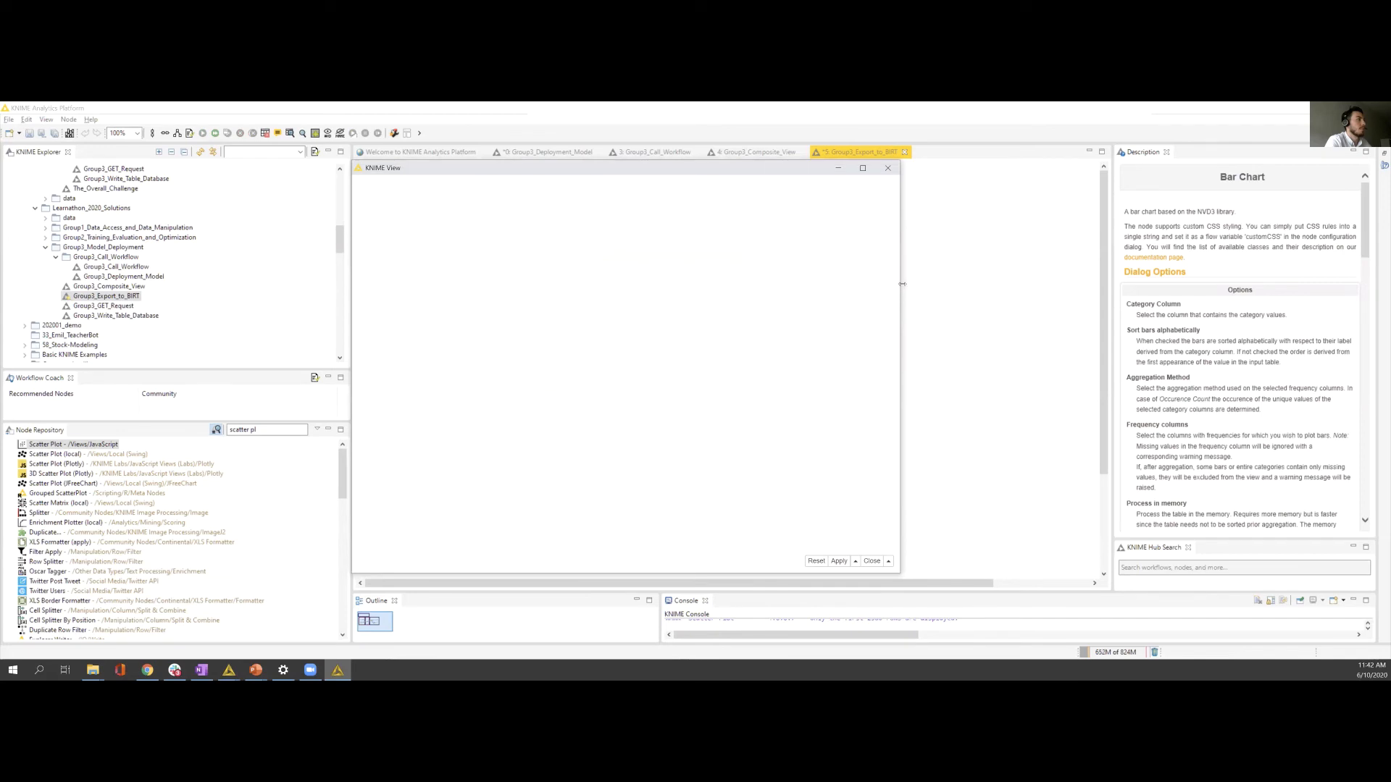
# Step: Widen the Delay Frequency chart view, inspect the occurrence counts of the delay and no delay bars, and close the view
pyautogui.moveTo(902, 284); pyautogui.dragTo(999, 285)
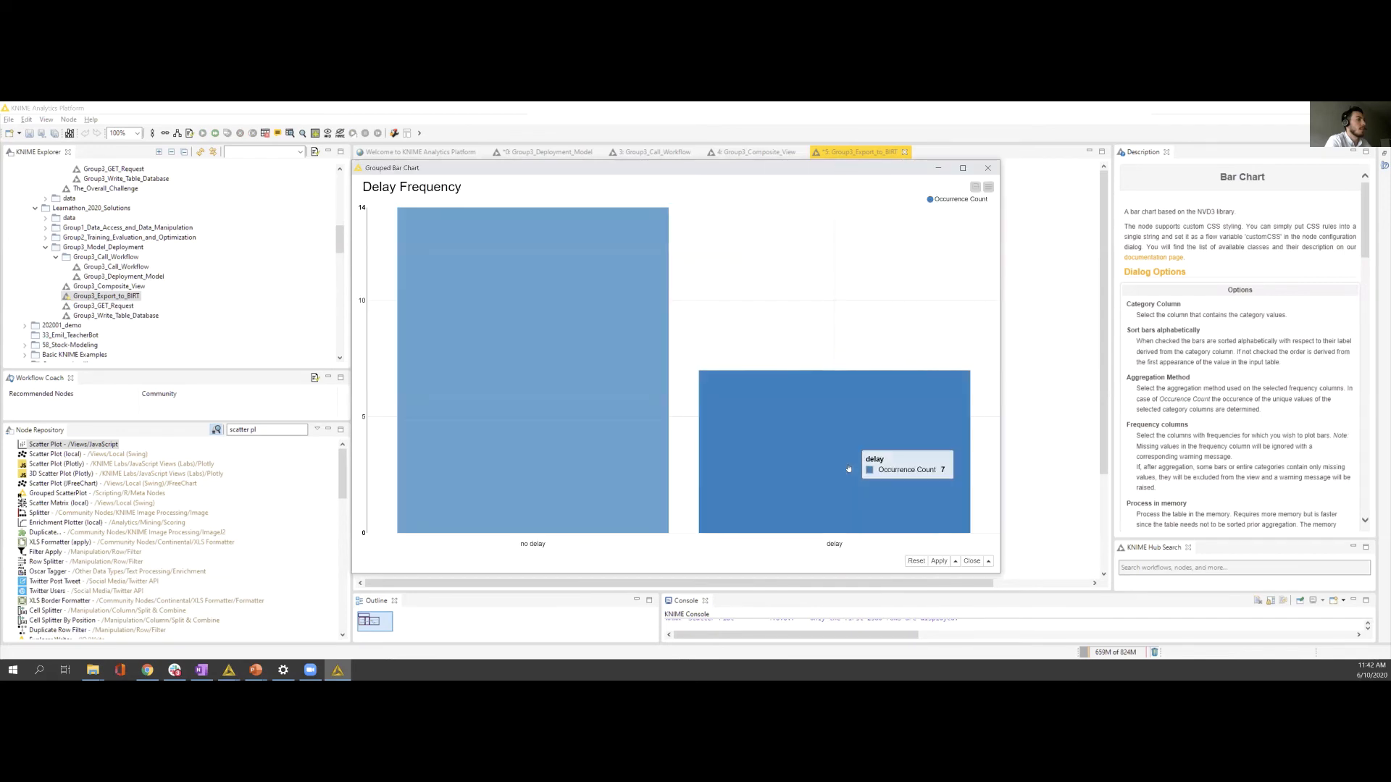
pyautogui.moveTo(618, 381)
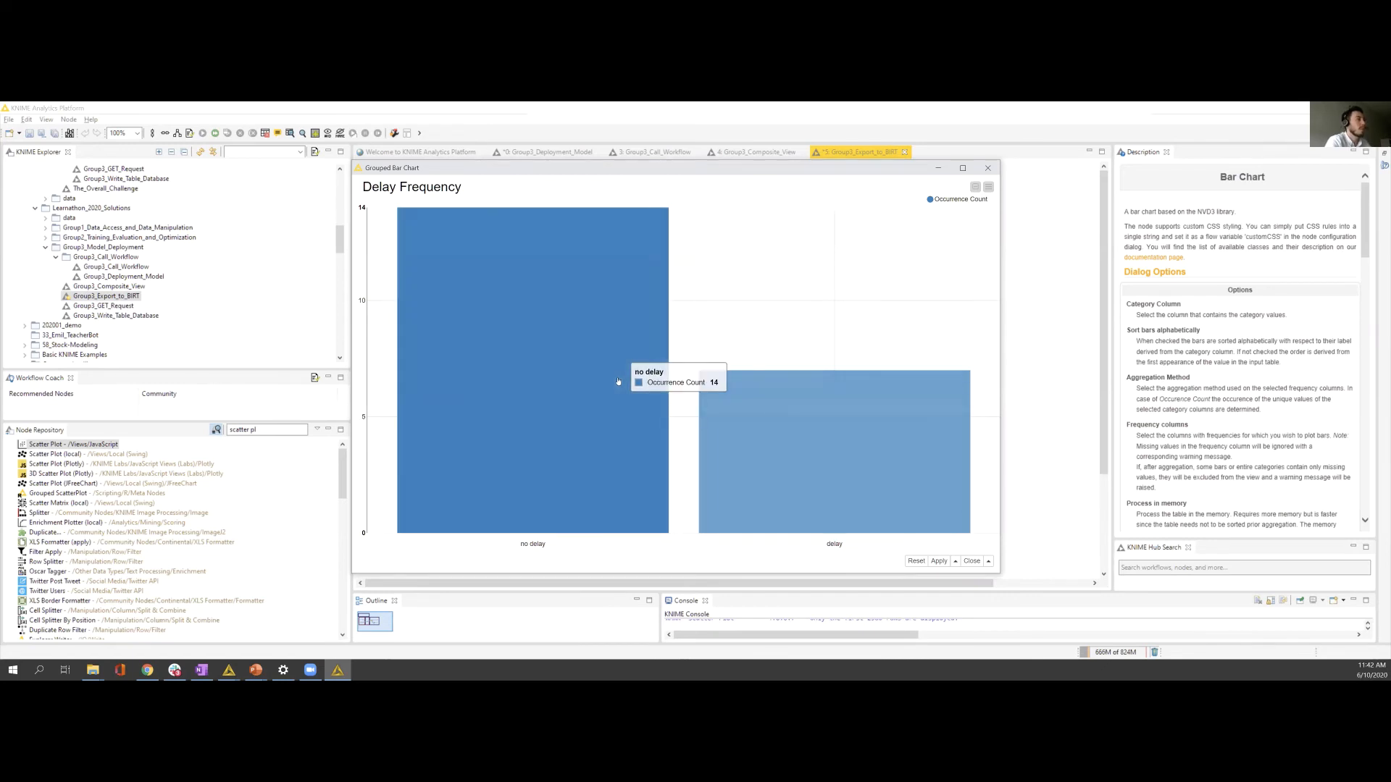
pyautogui.moveTo(757, 462)
pyautogui.moveTo(635, 406)
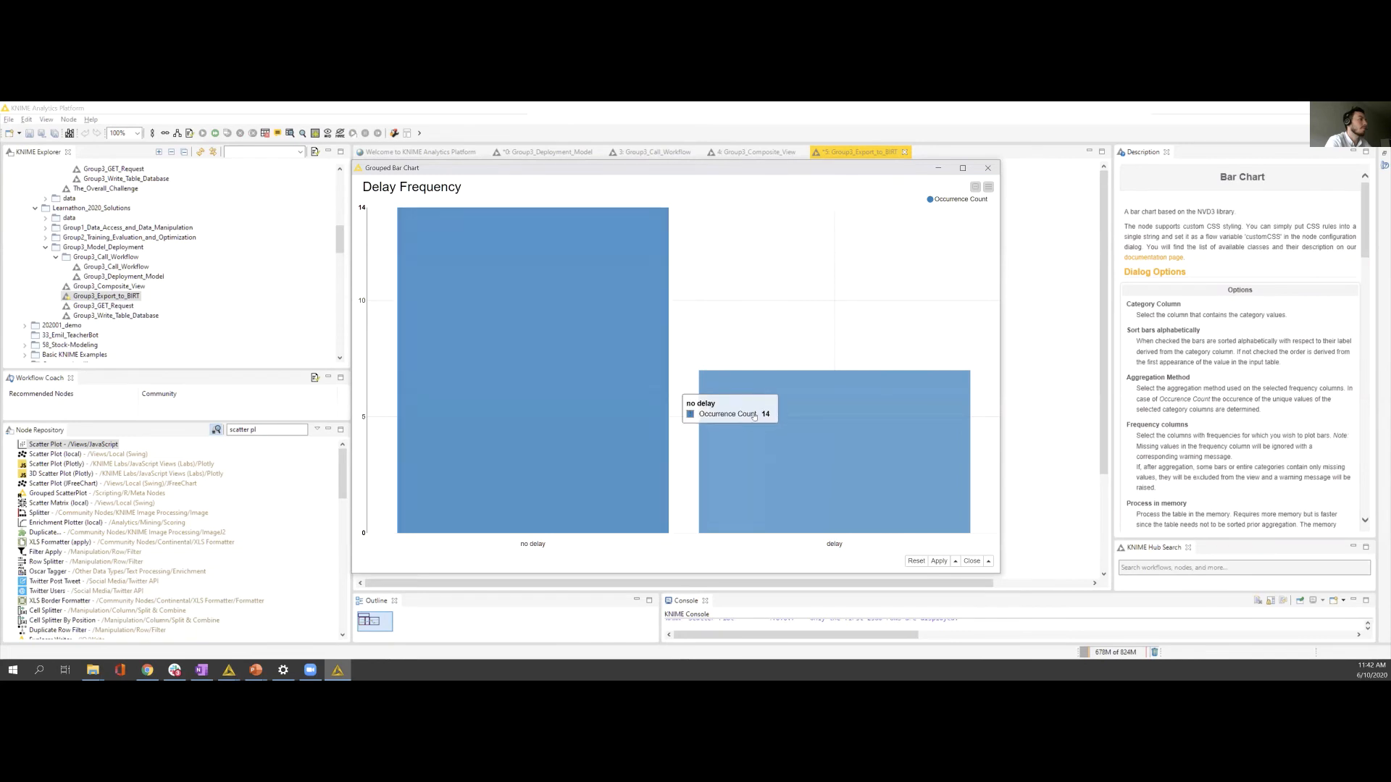
pyautogui.click(988, 168)
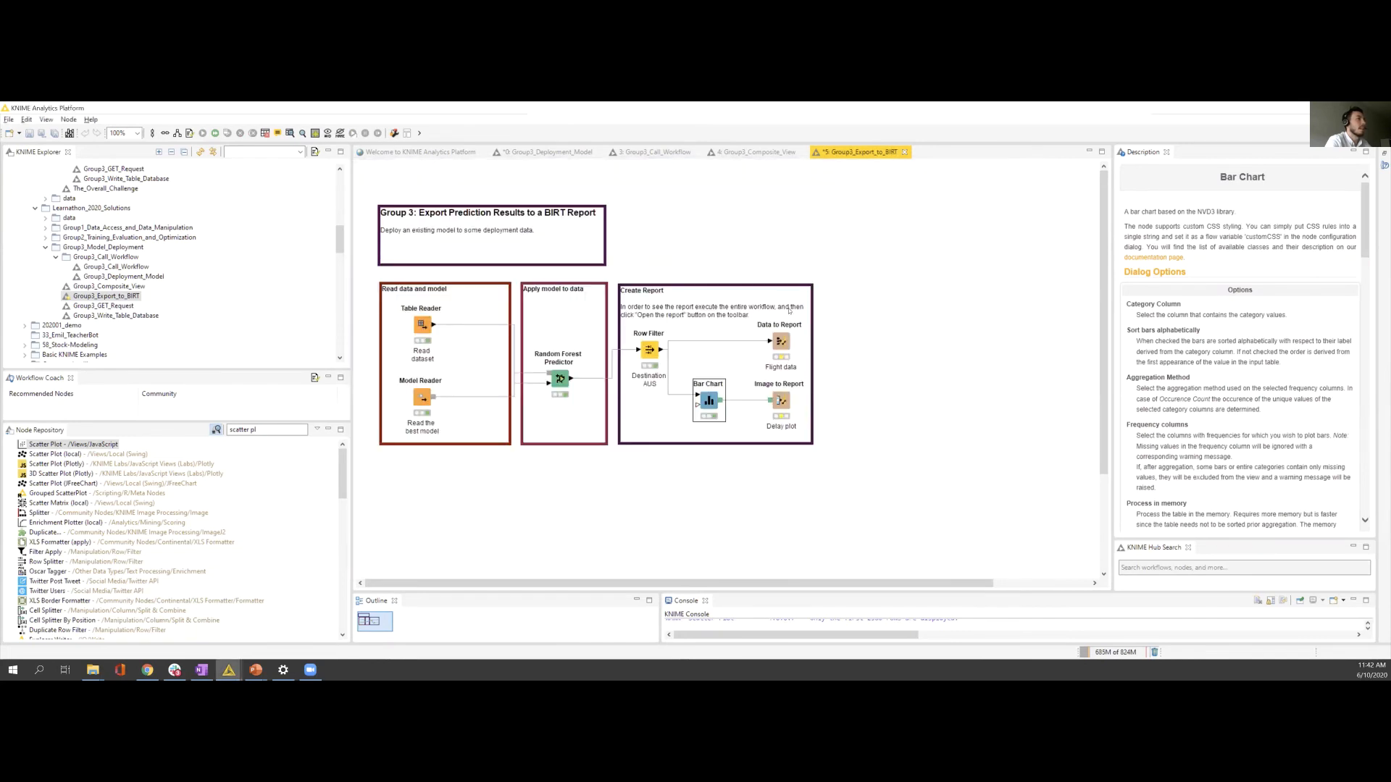
# Step: Select the Data to Report and Image to Report nodes together to read their descriptions, and clear the selection
pyautogui.click(770, 236)
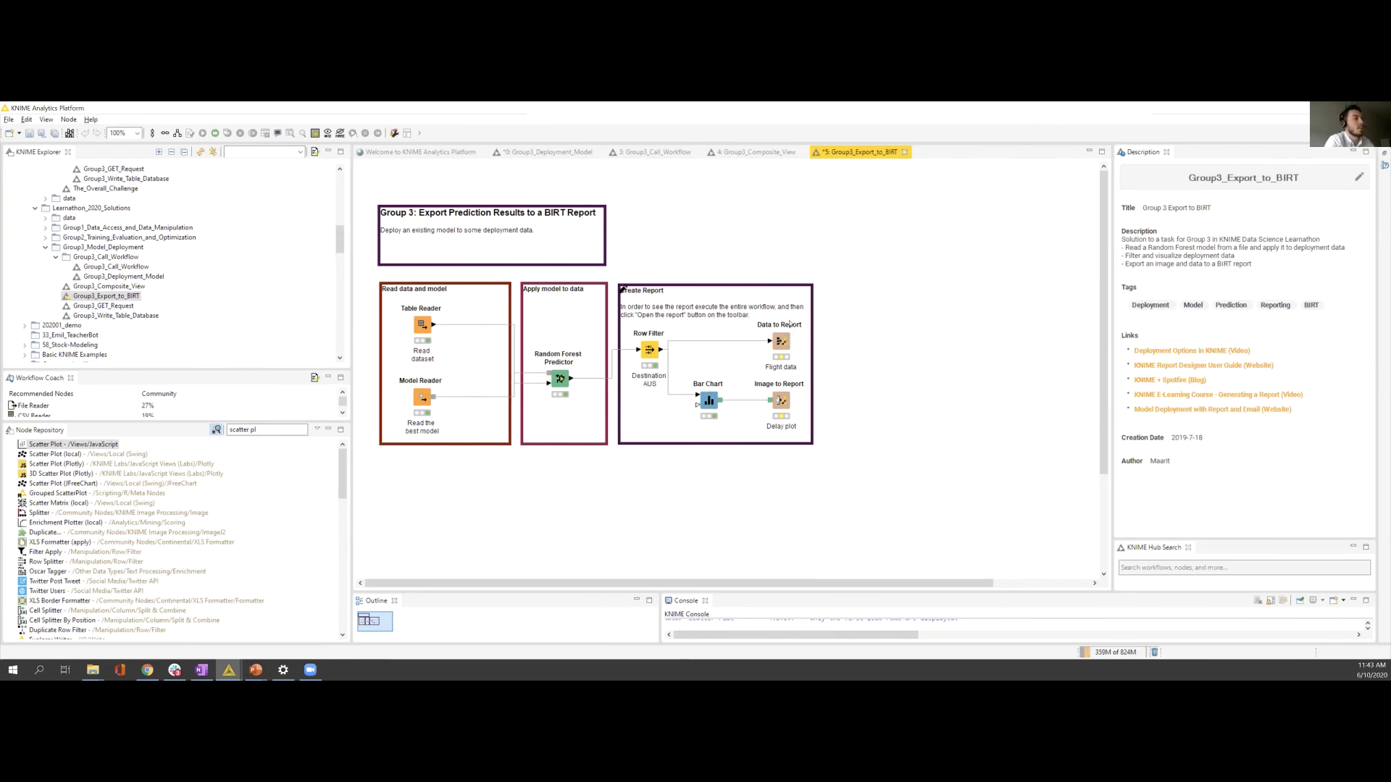
pyautogui.click(789, 371)
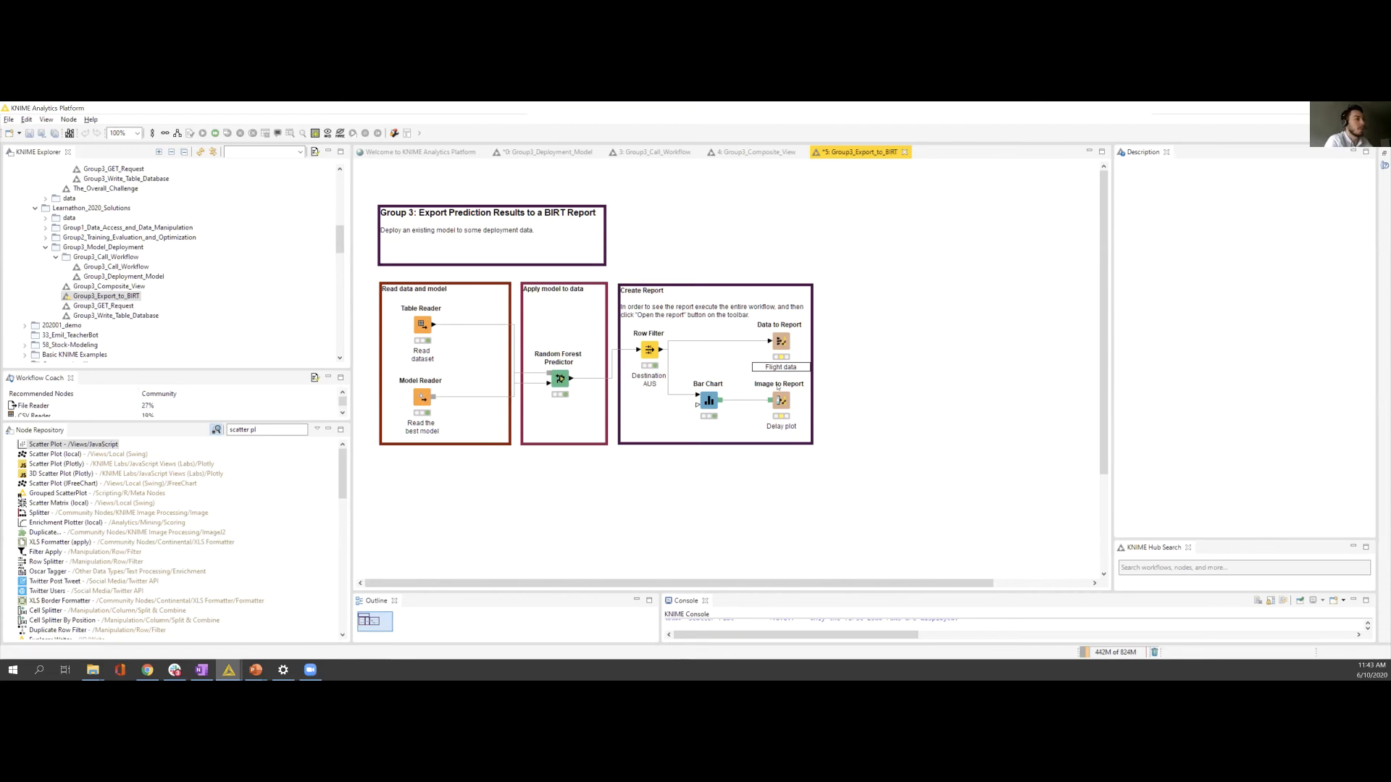
pyautogui.moveTo(759, 272); pyautogui.dragTo(790, 422)
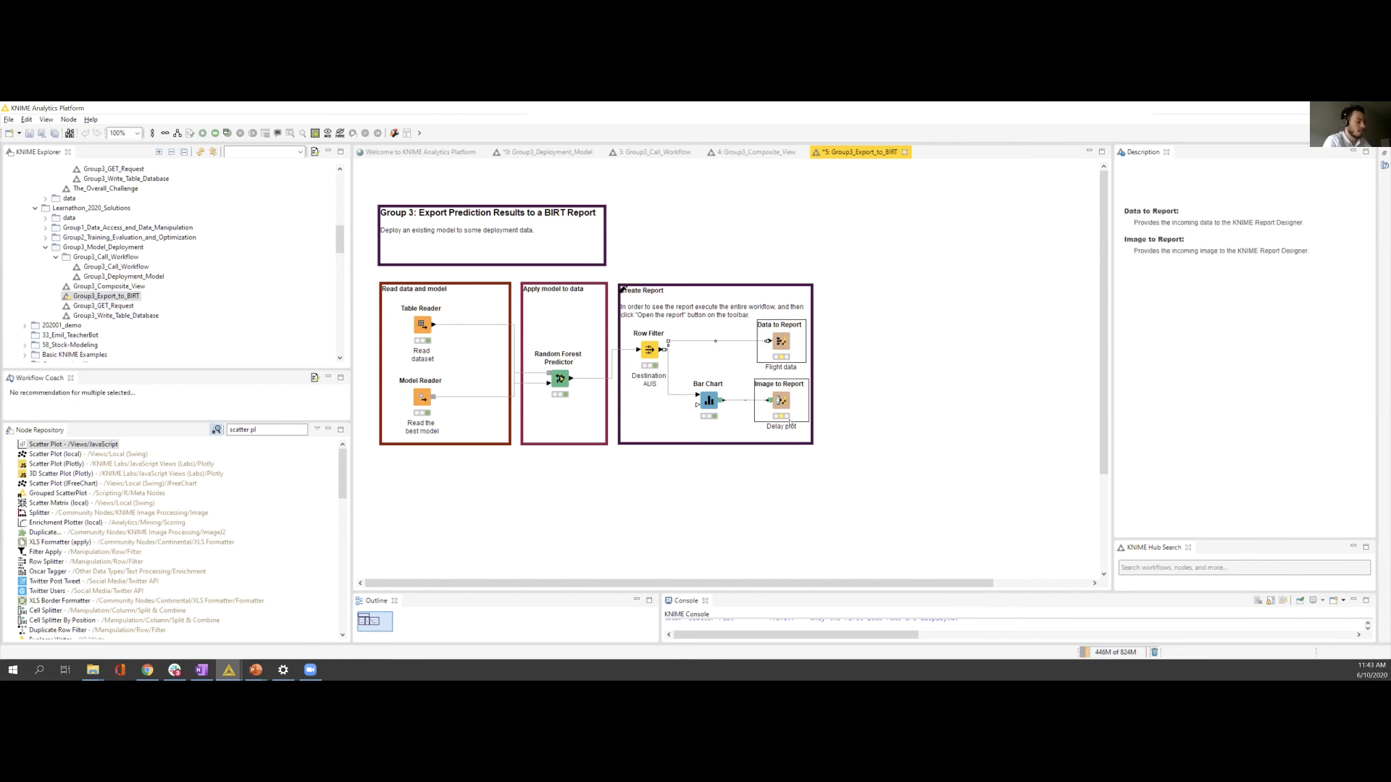
pyautogui.click(901, 319)
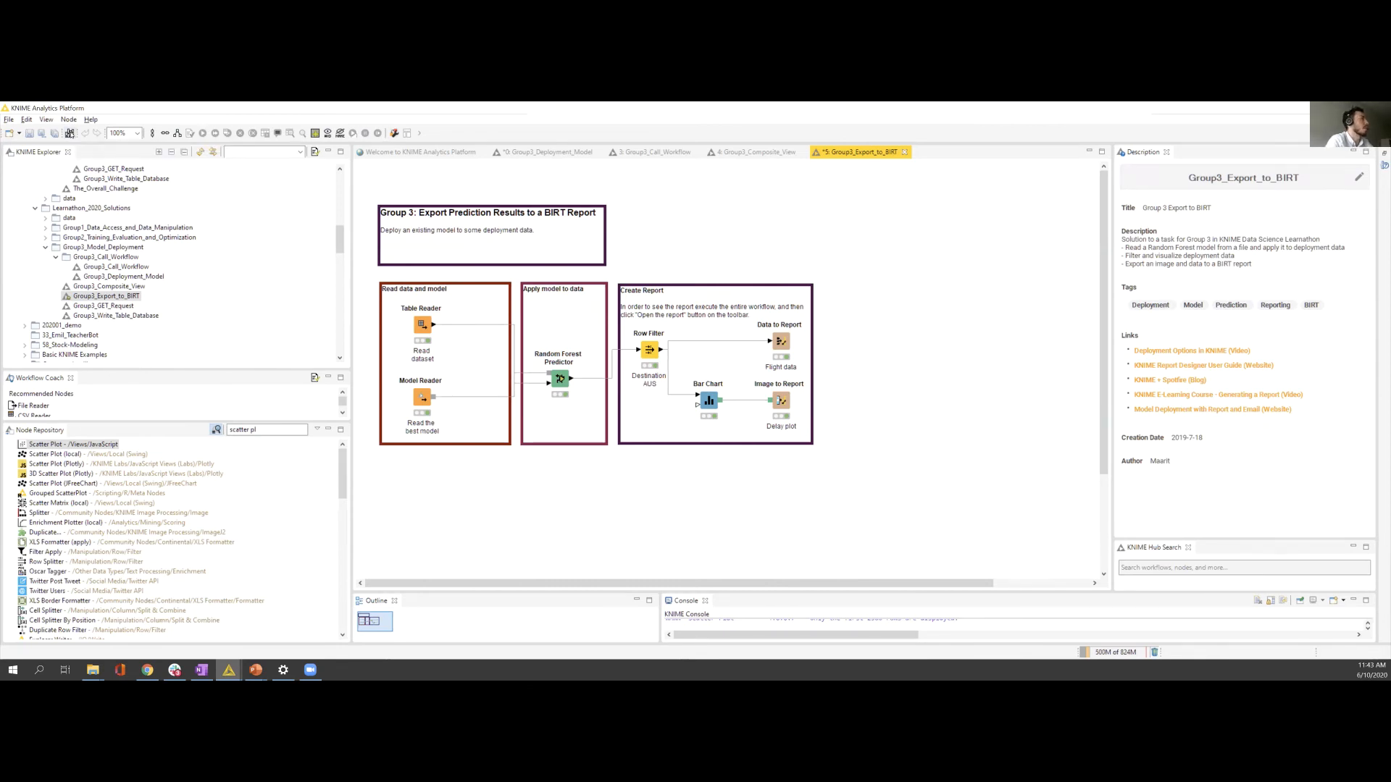
# Step: Open the workflow's BIRT report, saving the workflow as its data source, and look through the columns of the Flight data set
pyautogui.click(70, 133)
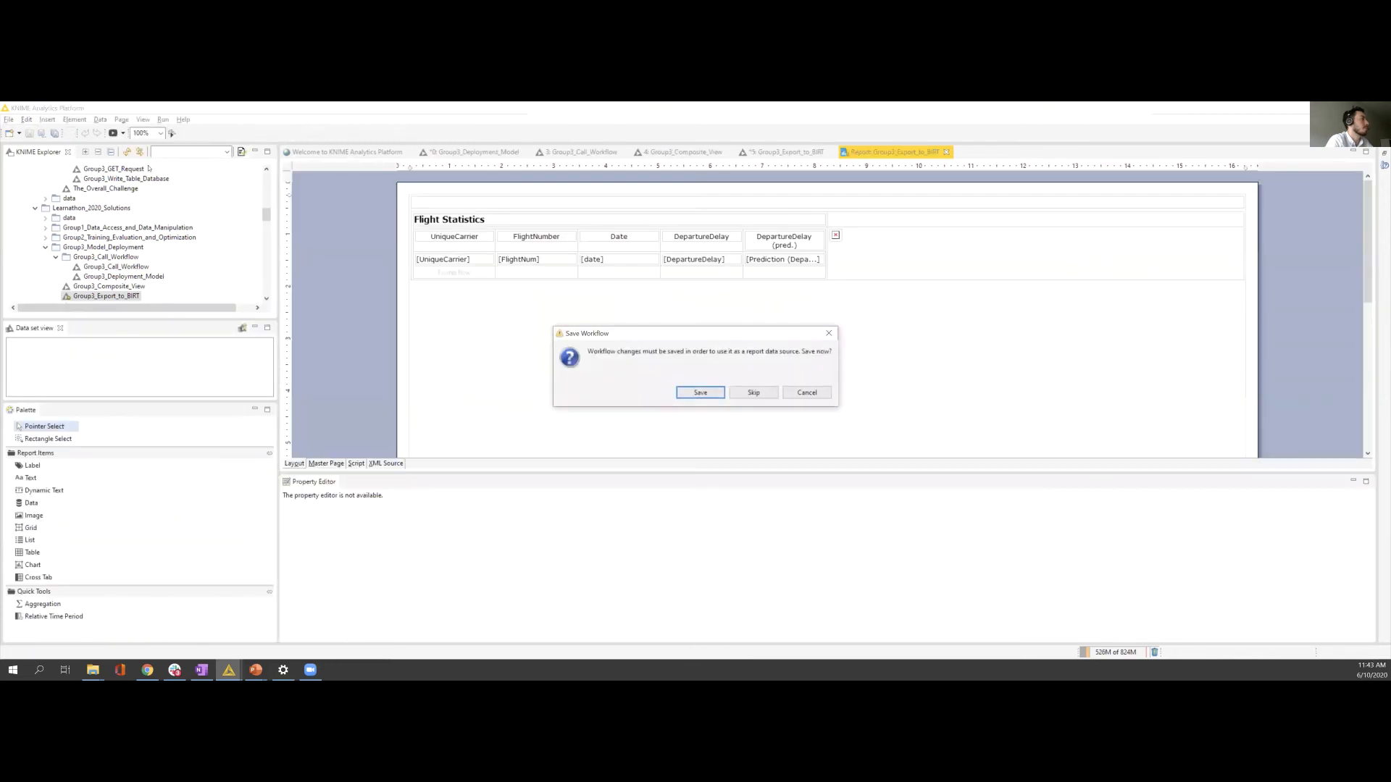
pyautogui.click(700, 392)
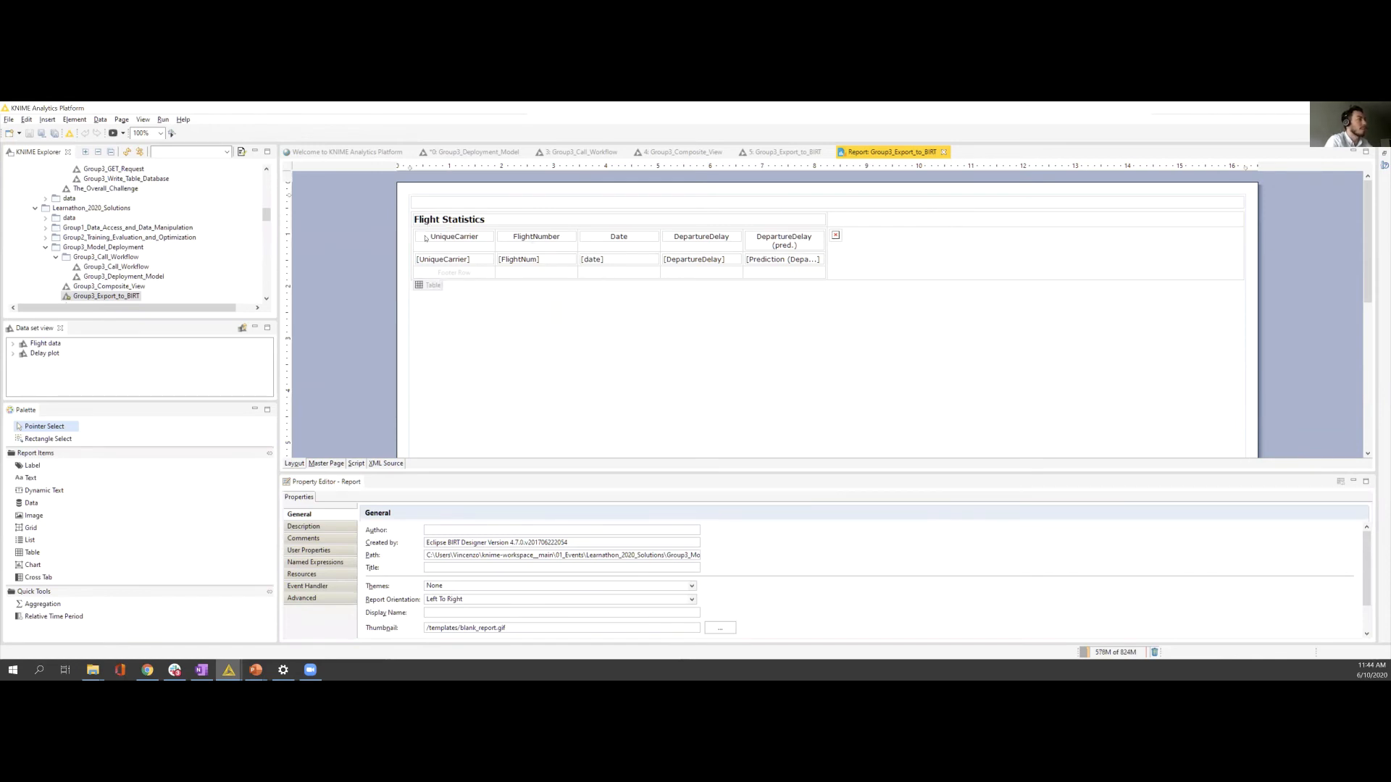
pyautogui.click(15, 344)
pyautogui.scroll(-3, 42, 378)
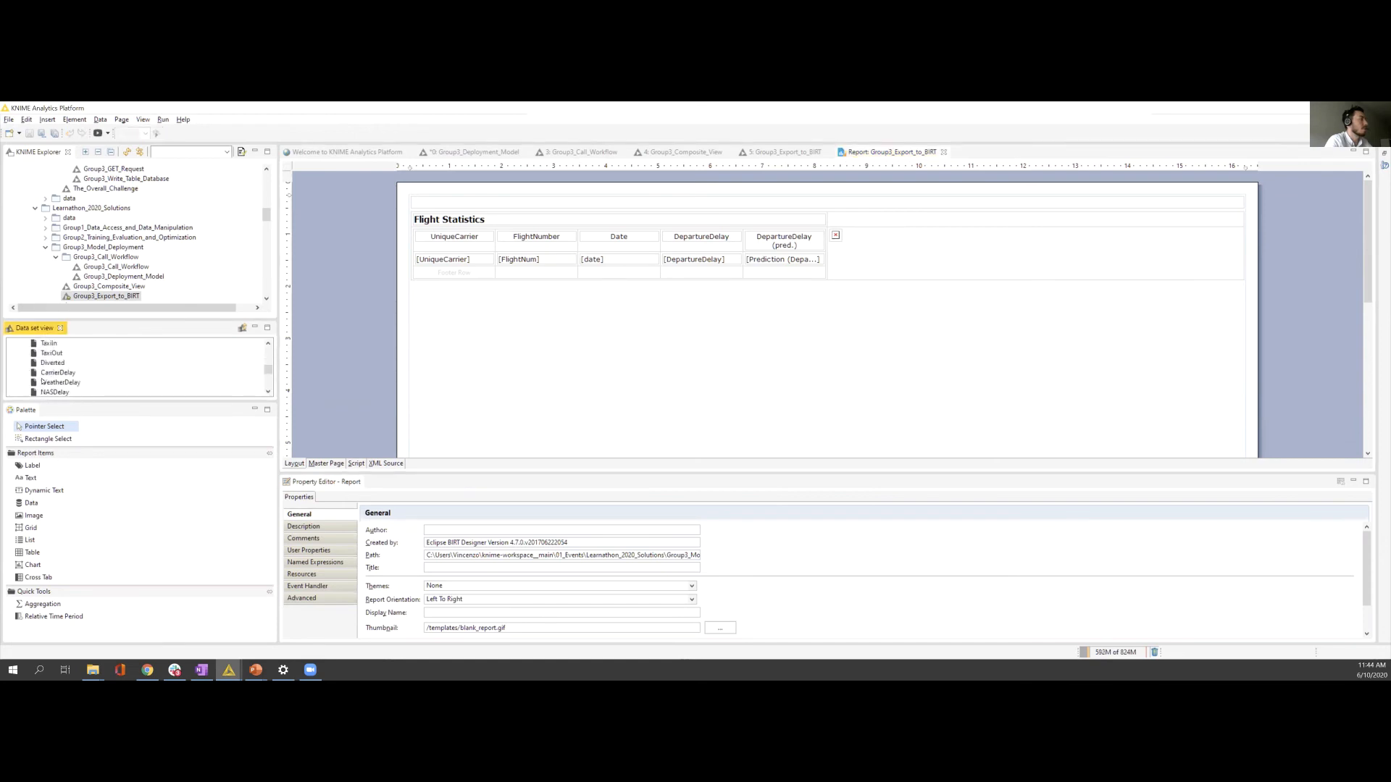
pyautogui.scroll(5, 43, 380)
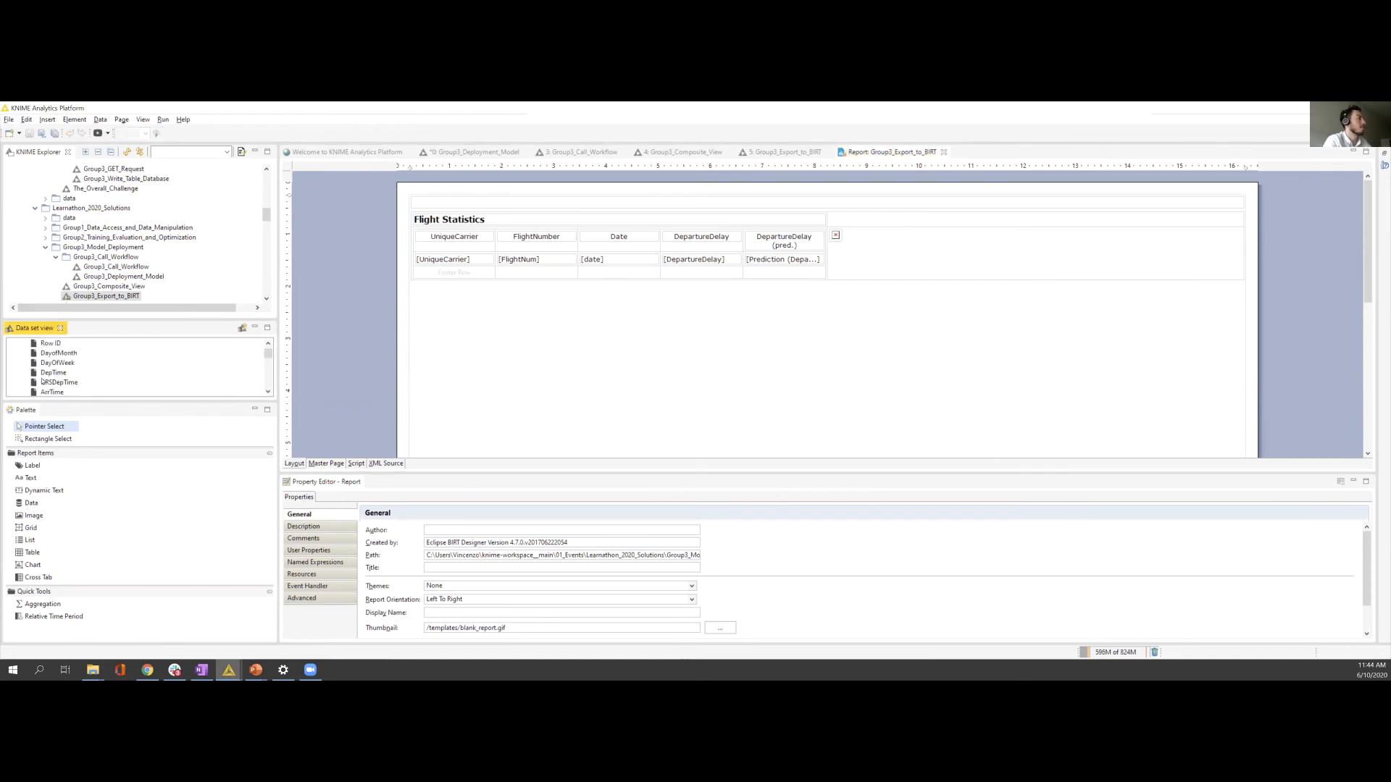
pyautogui.scroll(1, 42, 380)
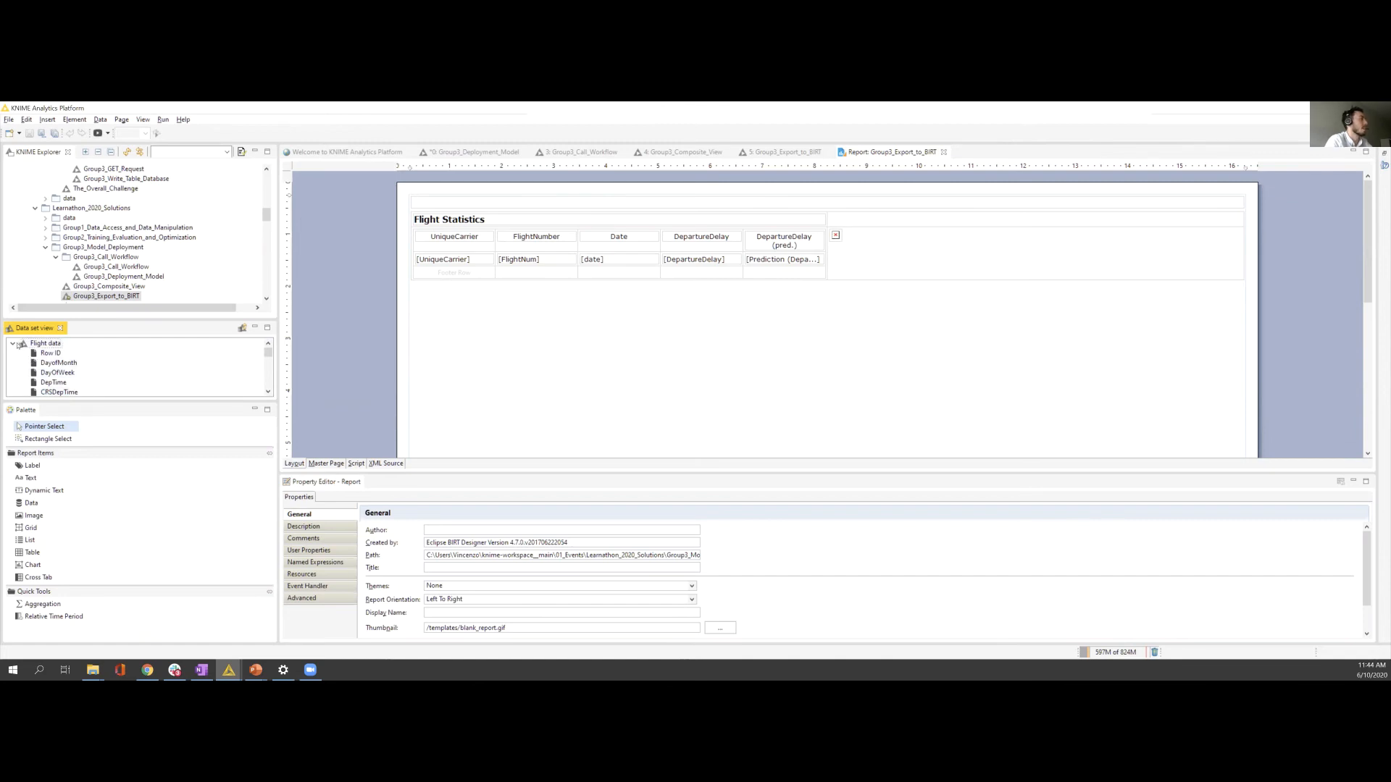
# Step: Insert the Flight data set into the empty area of the report layout, browse its binding columns, and cancel the binding
pyautogui.doubleClick(29, 345)
pyautogui.moveTo(29, 346); pyautogui.dragTo(451, 324)
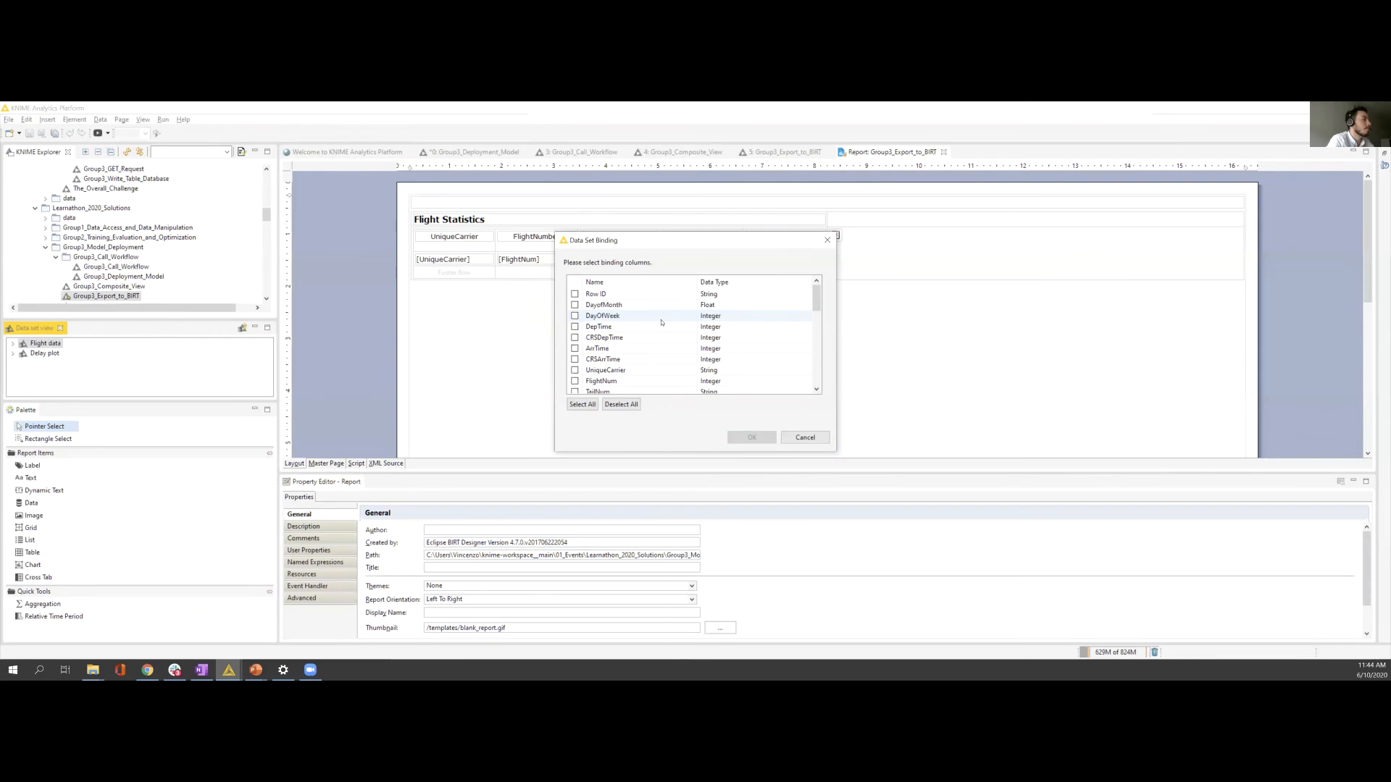
pyautogui.scroll(-6, 660, 322)
pyautogui.scroll(6, 660, 322)
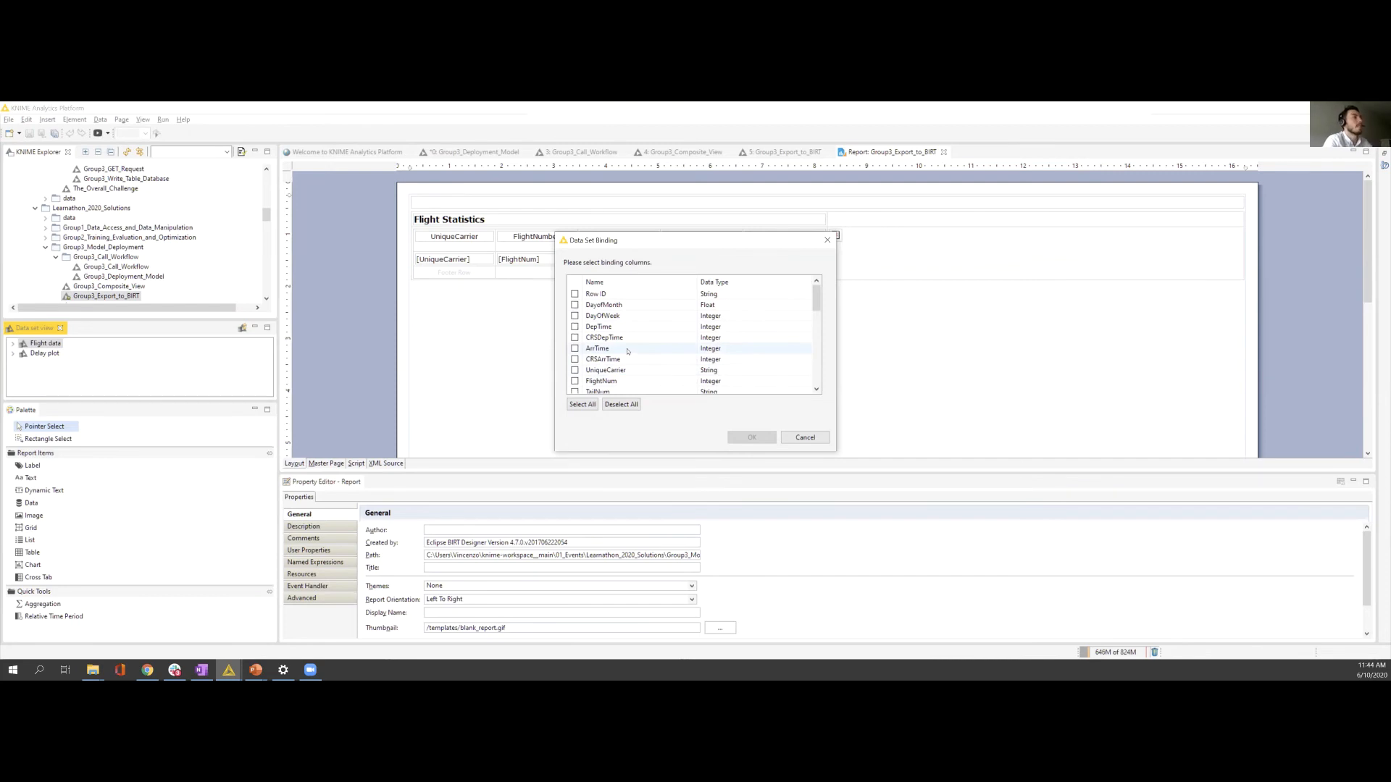
pyautogui.click(828, 240)
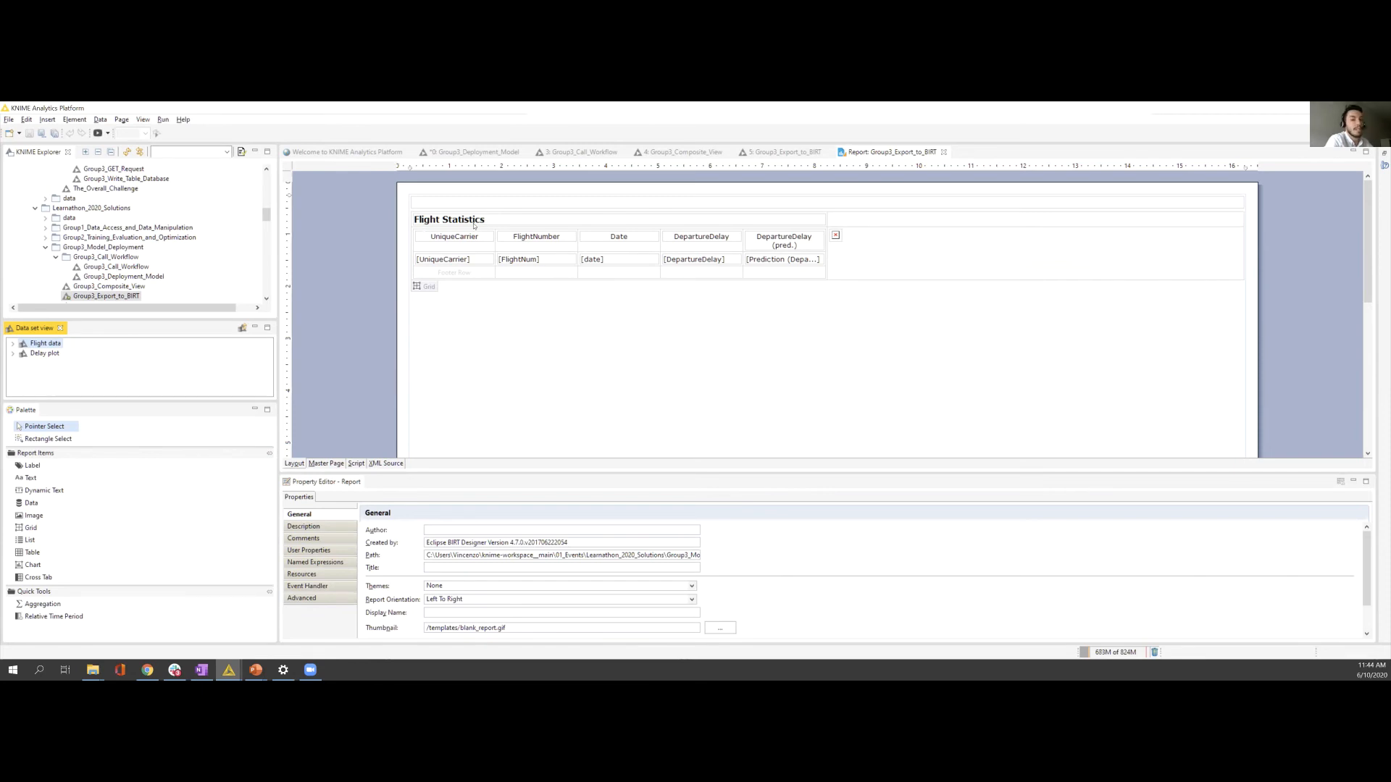
# Step: Check the image item beside the Flight Statistics table, and generate the report in the web viewer
pyautogui.click(835, 236)
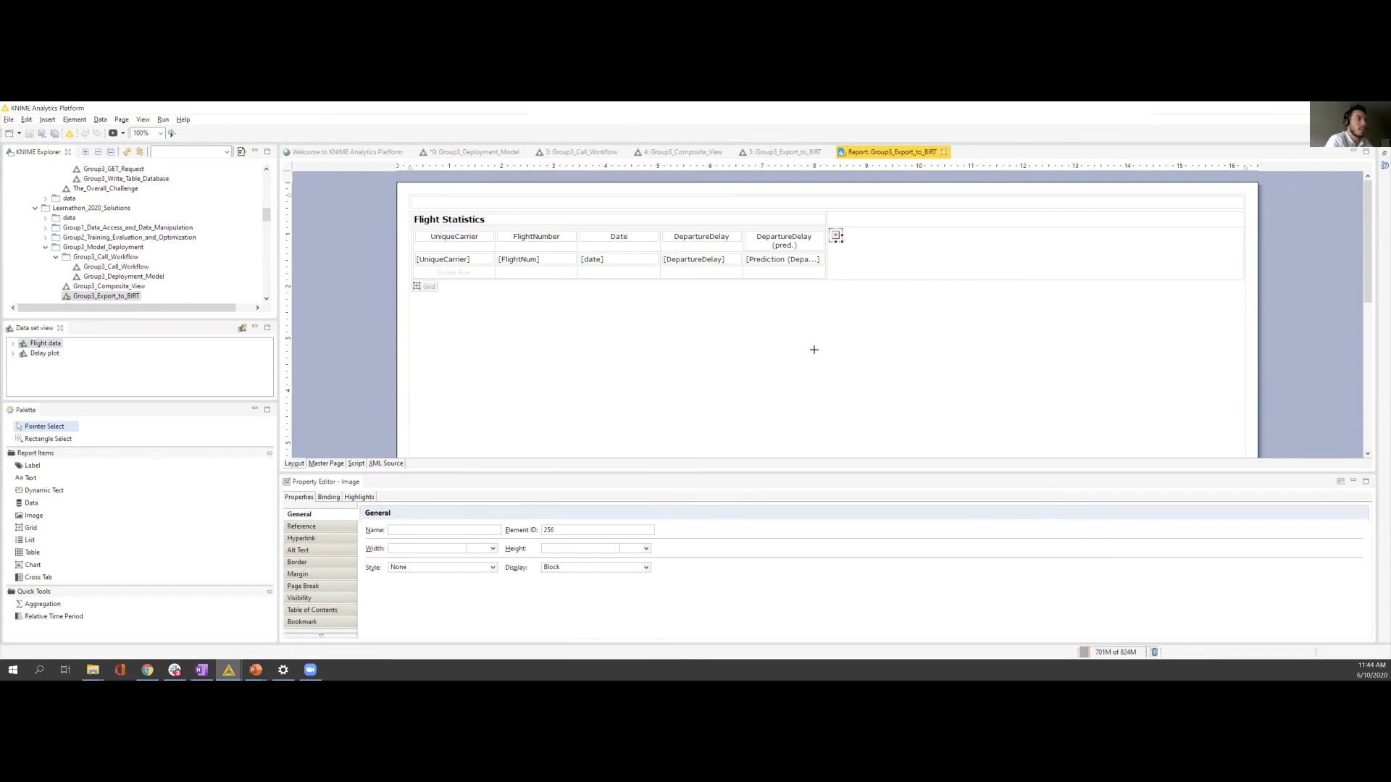
pyautogui.click(884, 341)
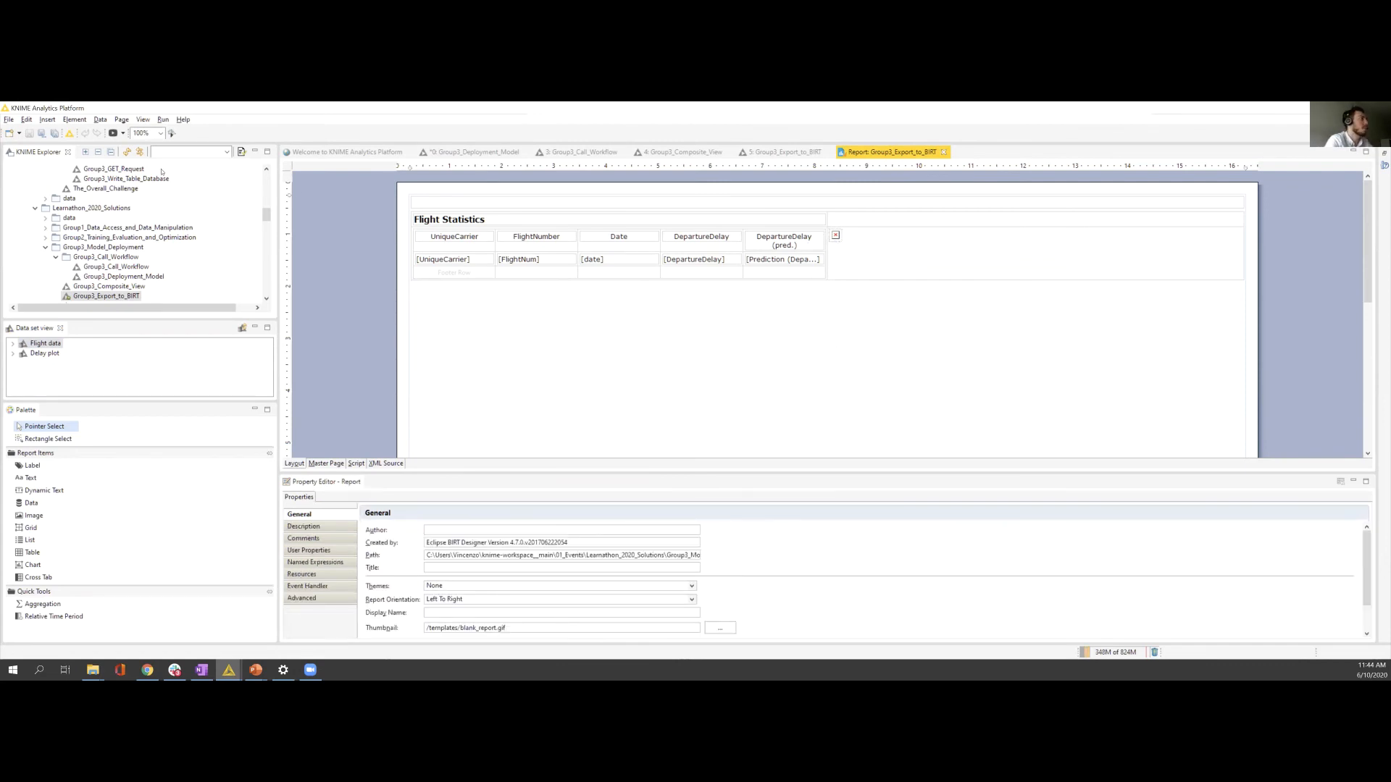
pyautogui.click(124, 135)
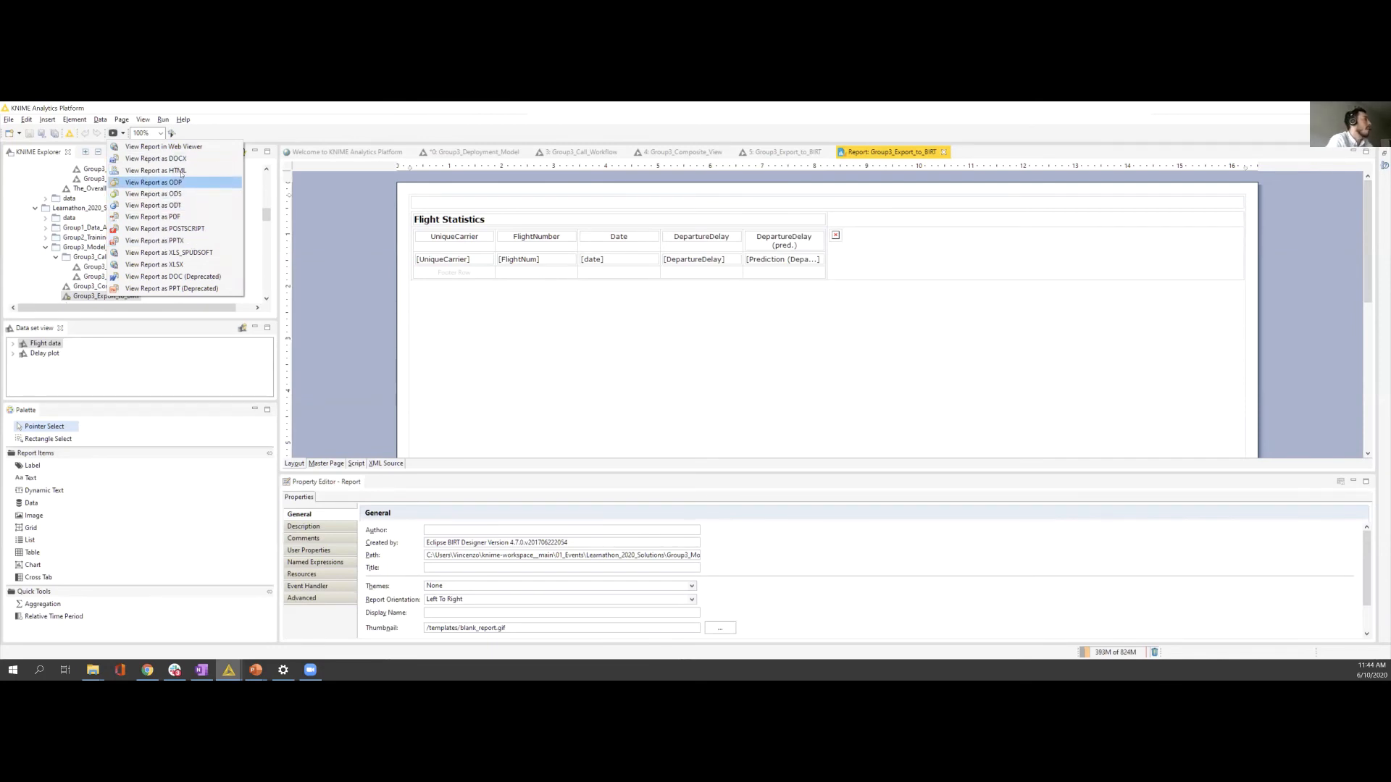
pyautogui.click(183, 147)
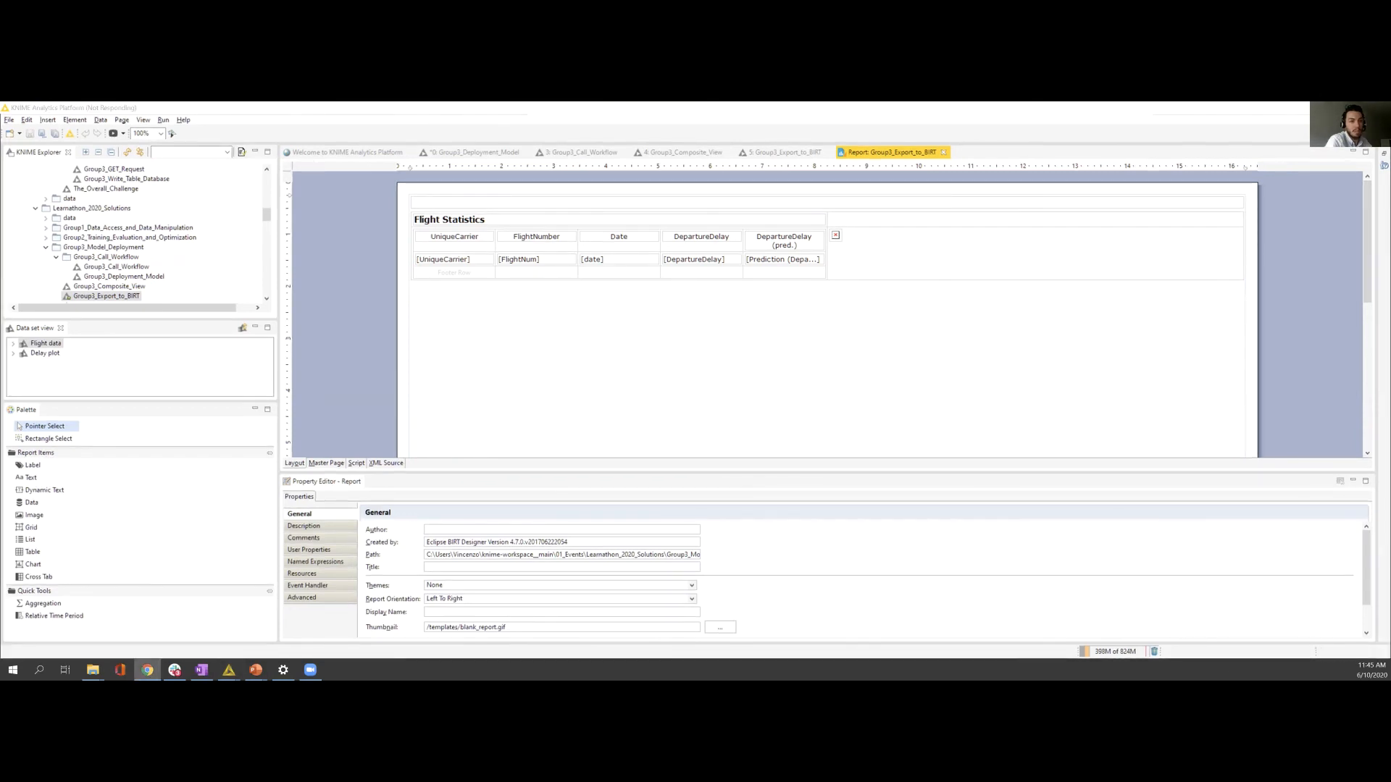
pyautogui.click(124, 133)
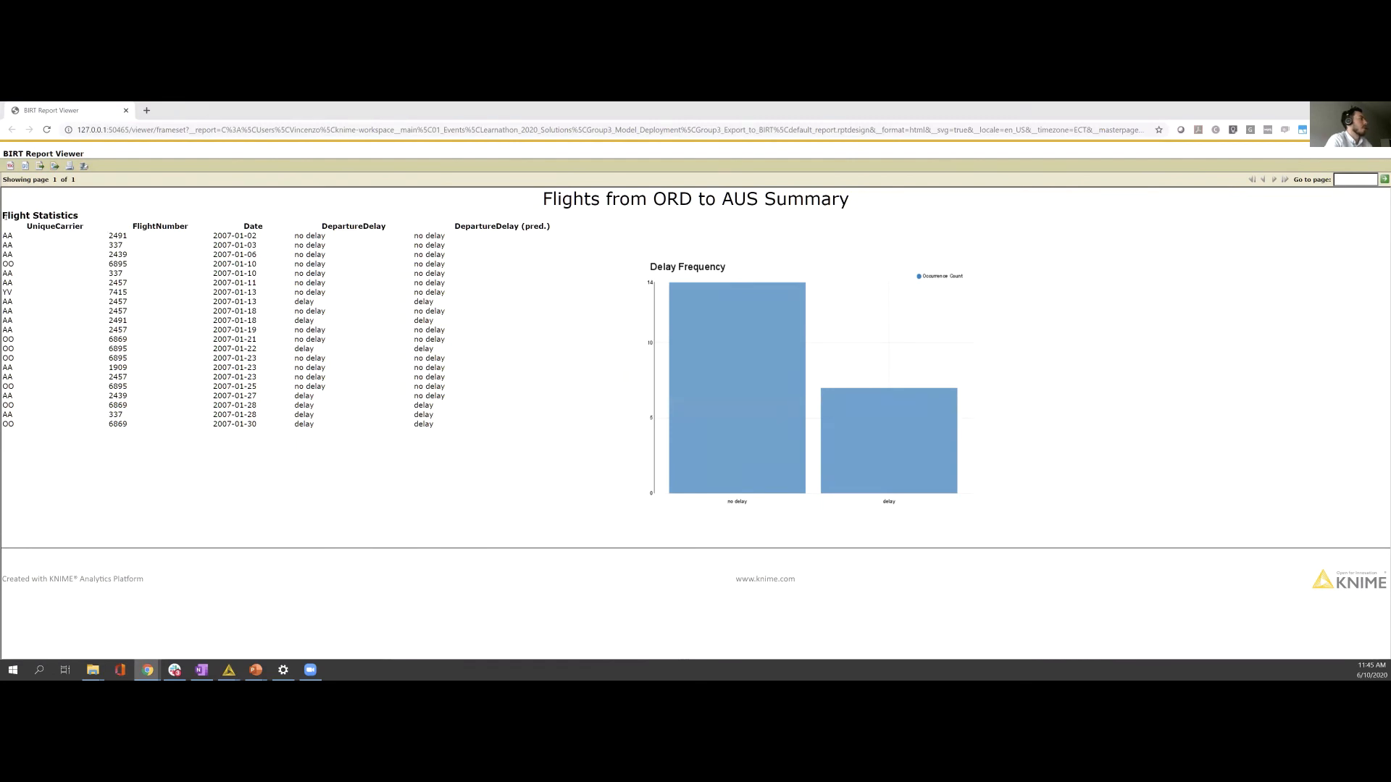
# Step: Examine the Flight Statistics table and the Delay Frequency chart in the generated report, and close the viewer
pyautogui.moveTo(6, 216); pyautogui.dragTo(81, 216)
pyautogui.click(65, 245)
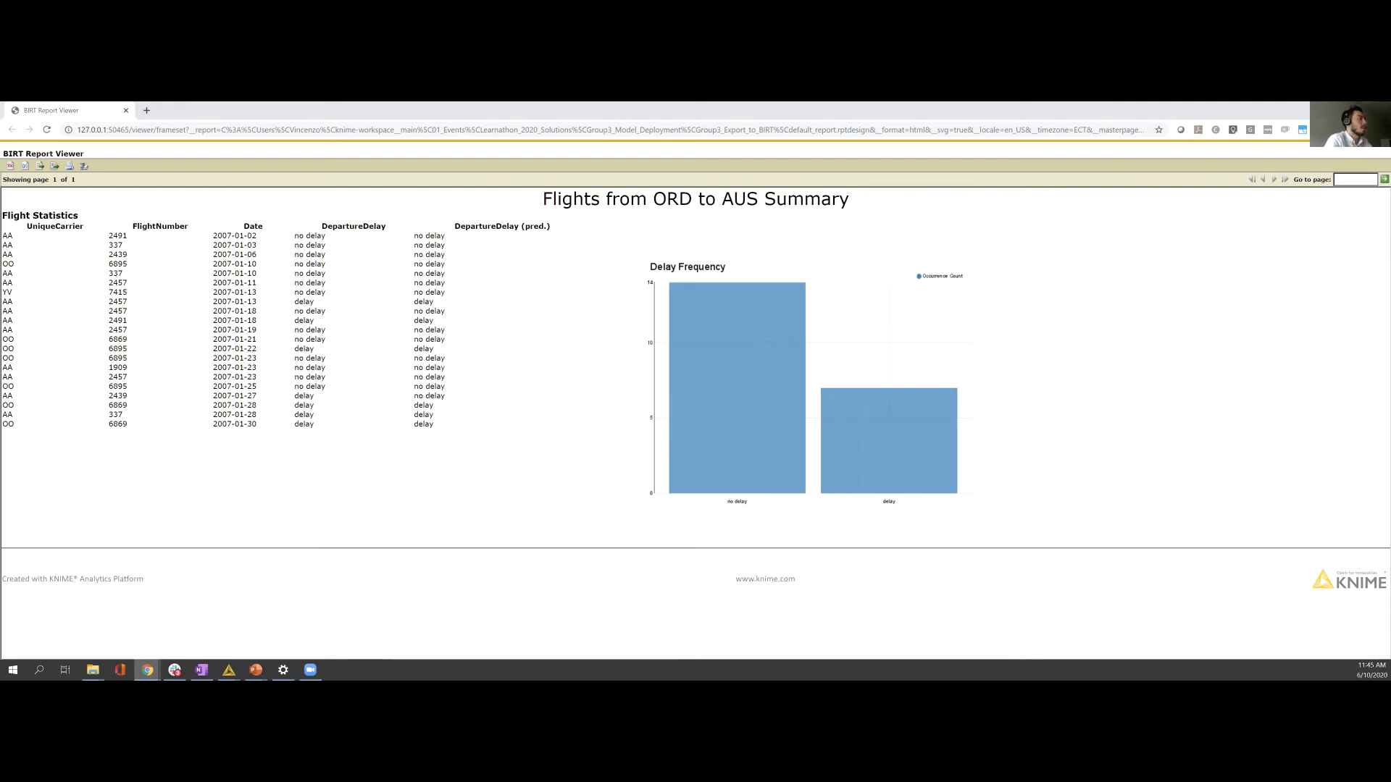
pyautogui.click(1378, 108)
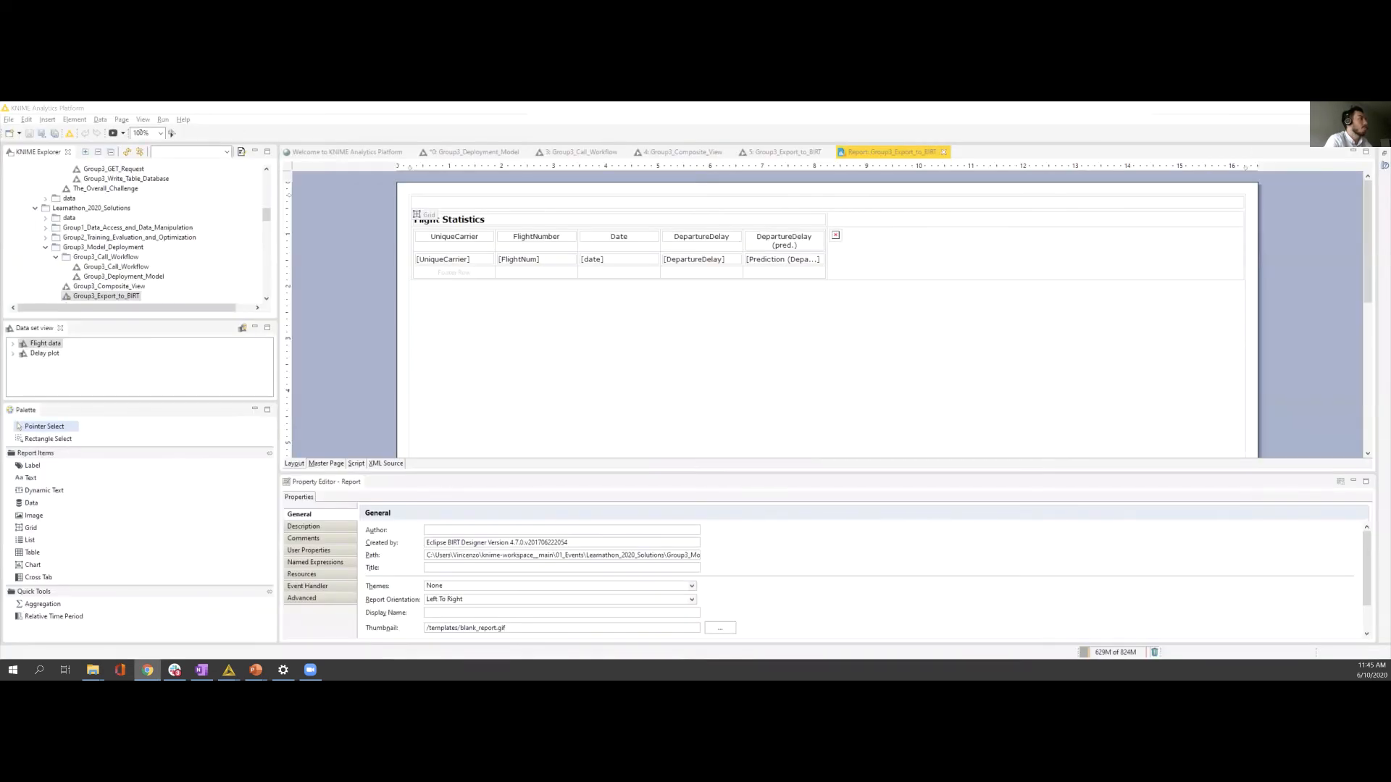
# Step: Review the available report output formats and close the Group3_Export_to_BIRT report design
pyautogui.click(122, 134)
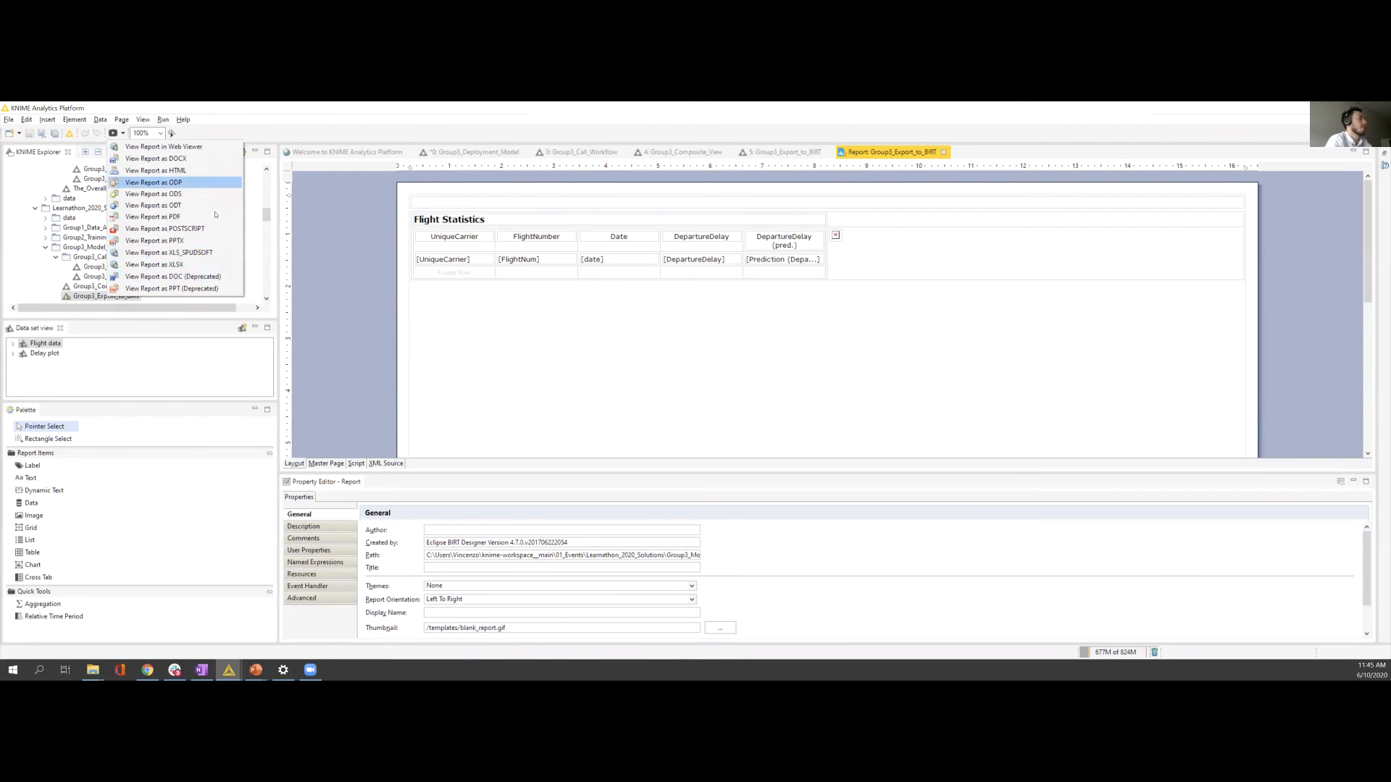
pyautogui.click(945, 151)
pyautogui.click(945, 152)
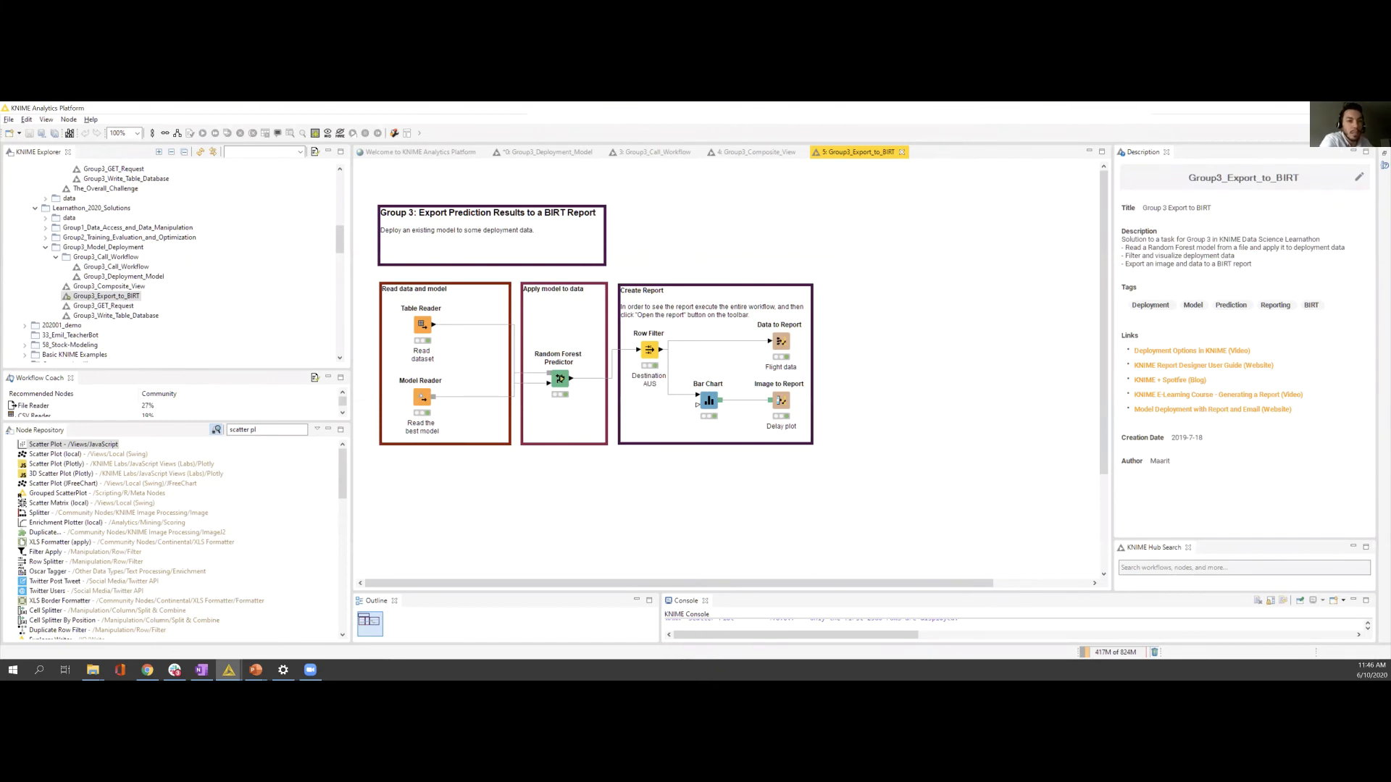
# Step: Switch to the KNIME WebPortal in the browser and open the start page of the Group3_Composite_View workflow
pyautogui.hotkey('alt', 'Tab')
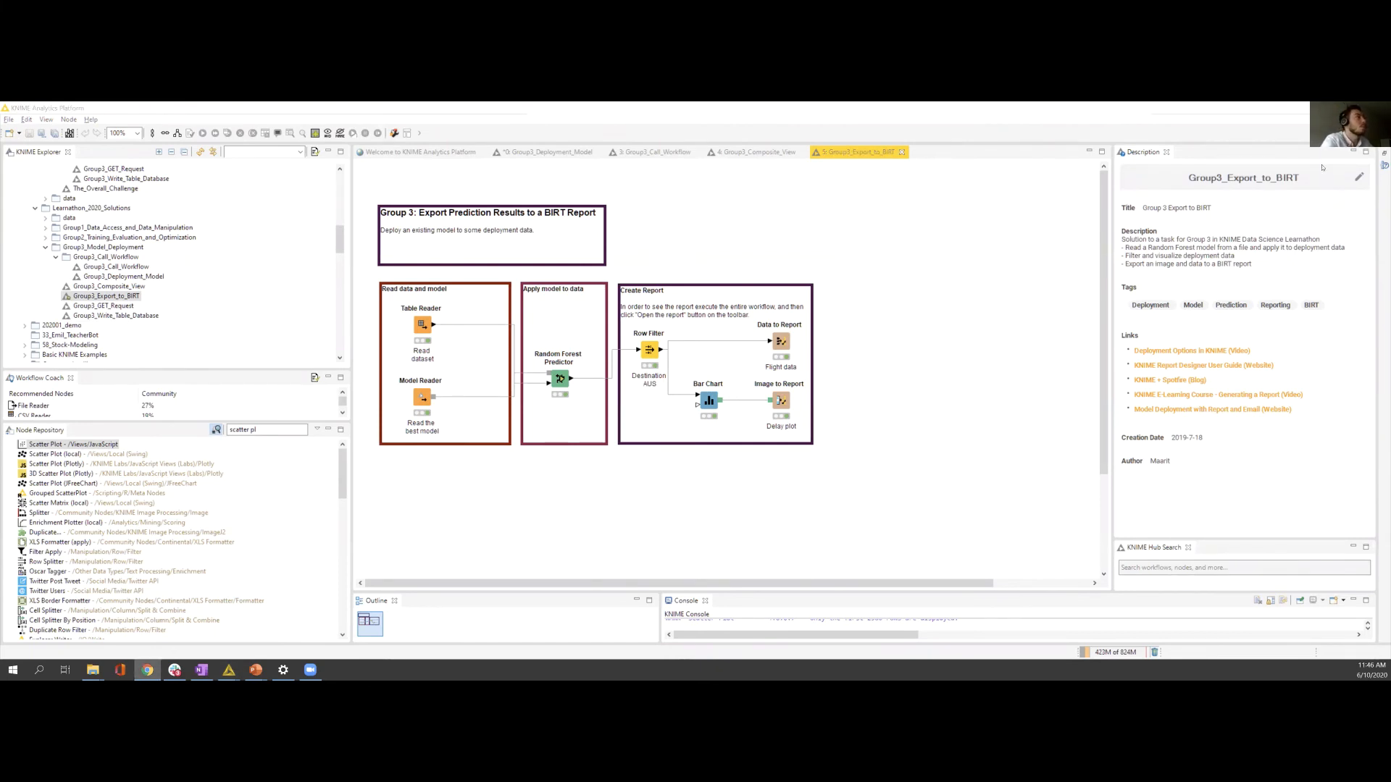
pyautogui.moveTo(1323, 168); pyautogui.dragTo(635, 113)
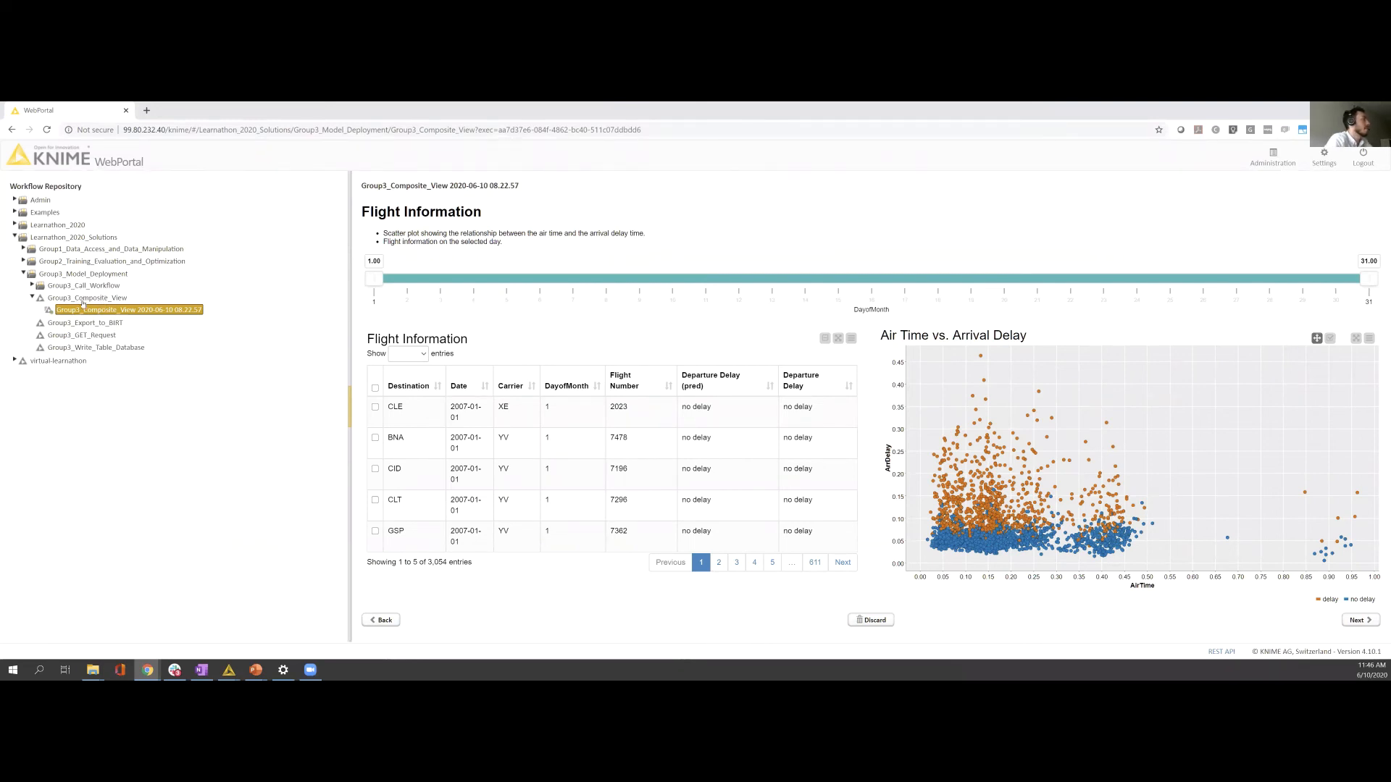
pyautogui.click(83, 300)
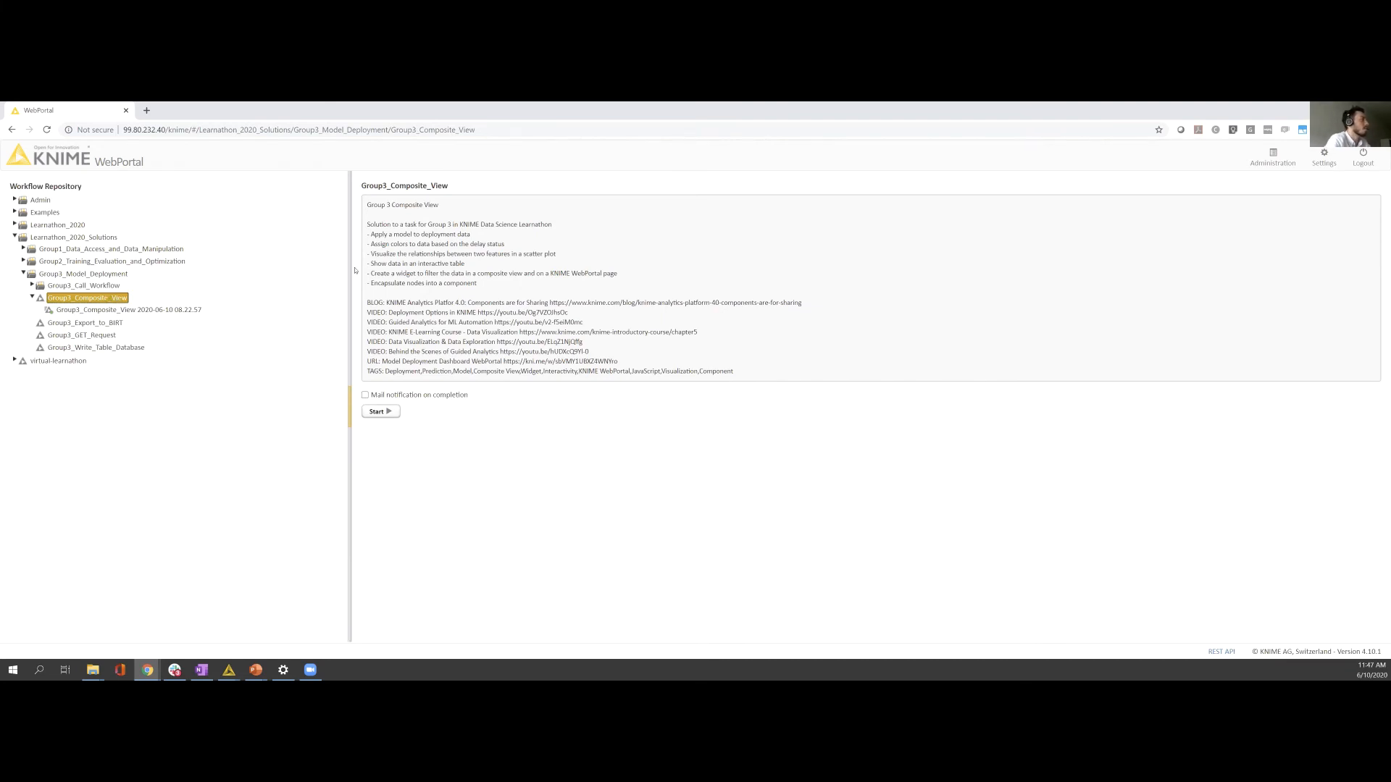
# Step: Collapse the workflow repository pane completely and start the Group3_Composite_View workflow
pyautogui.moveTo(353, 271); pyautogui.dragTo(26, 371)
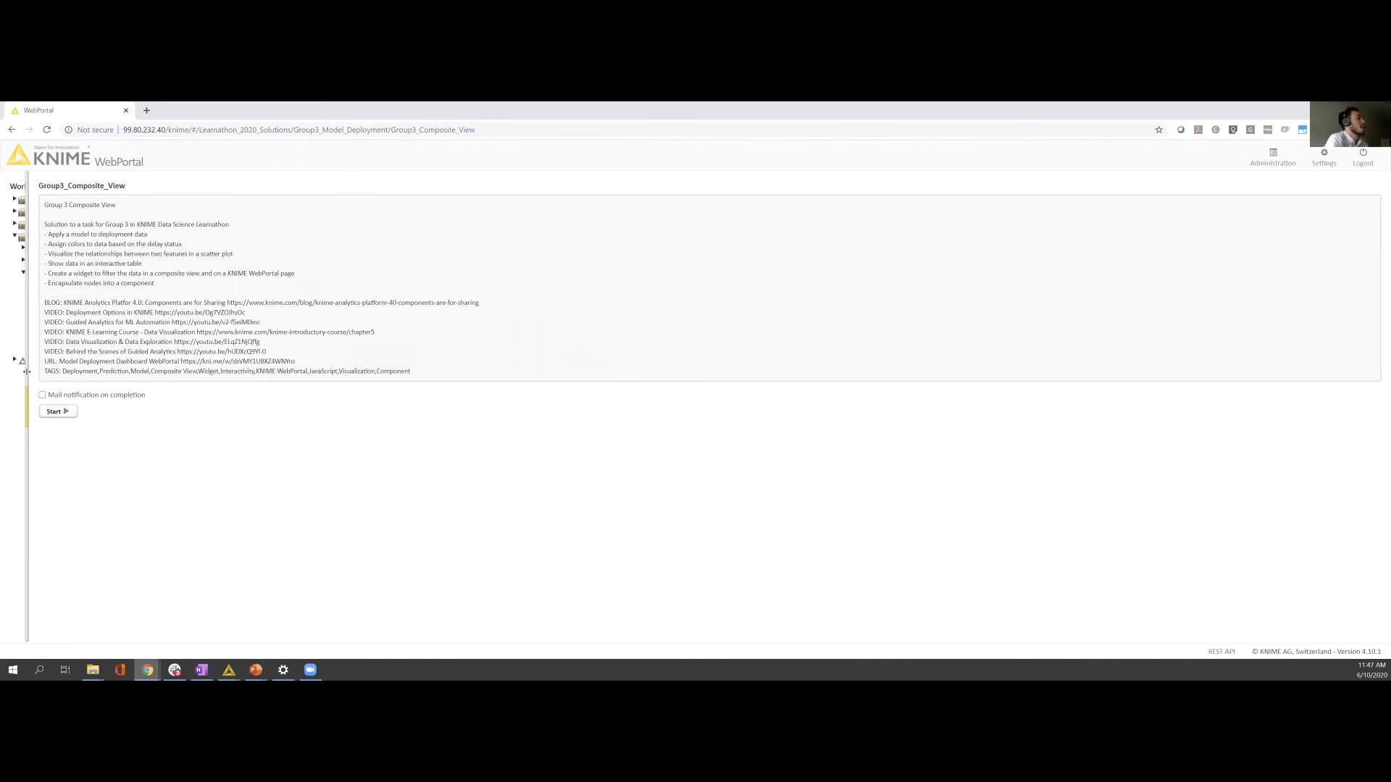
pyautogui.moveTo(25, 372); pyautogui.dragTo(2, 389)
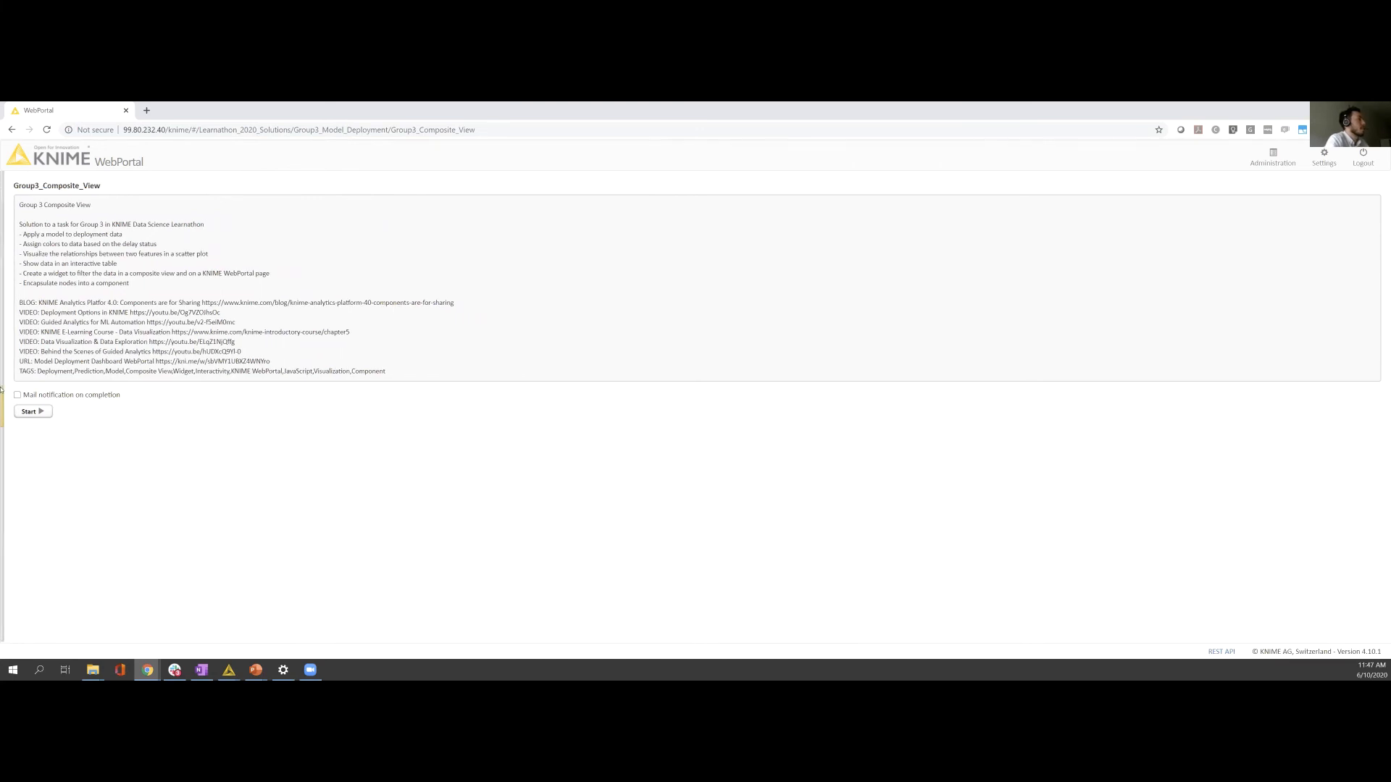
pyautogui.click(33, 411)
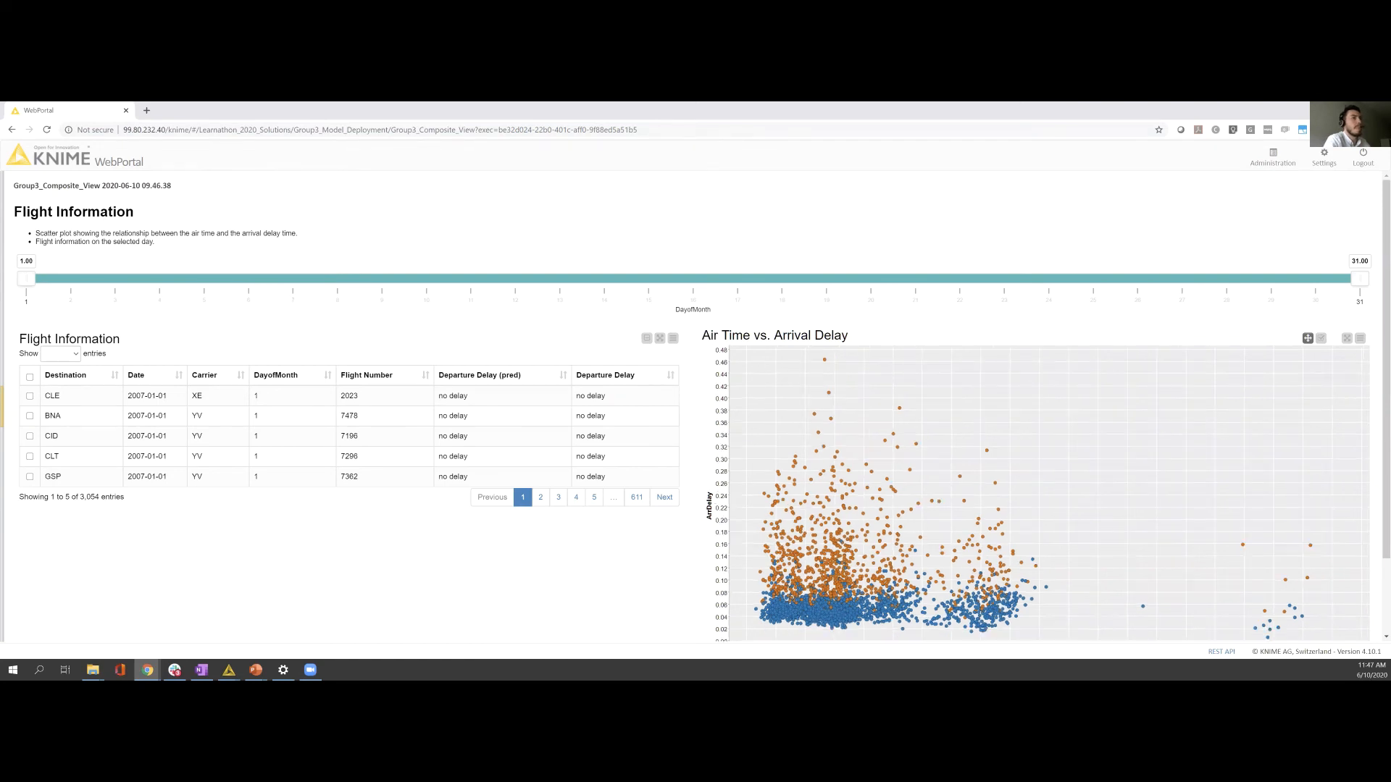
# Step: Enable selection mode in the Air Time vs. Arrival Delay scatter plot and restrict the DayofMonth range to 5–24
pyautogui.click(1321, 338)
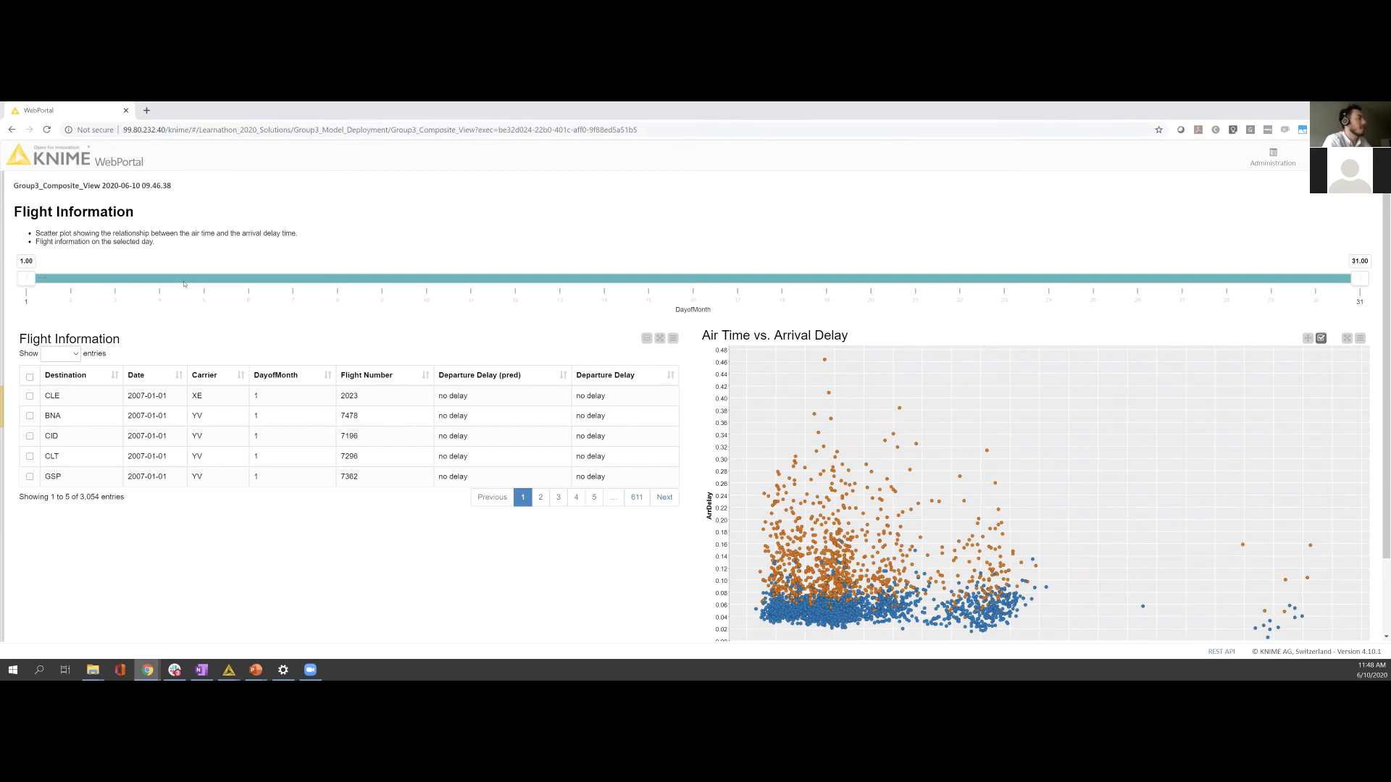
pyautogui.moveTo(184, 283); pyautogui.dragTo(502, 287)
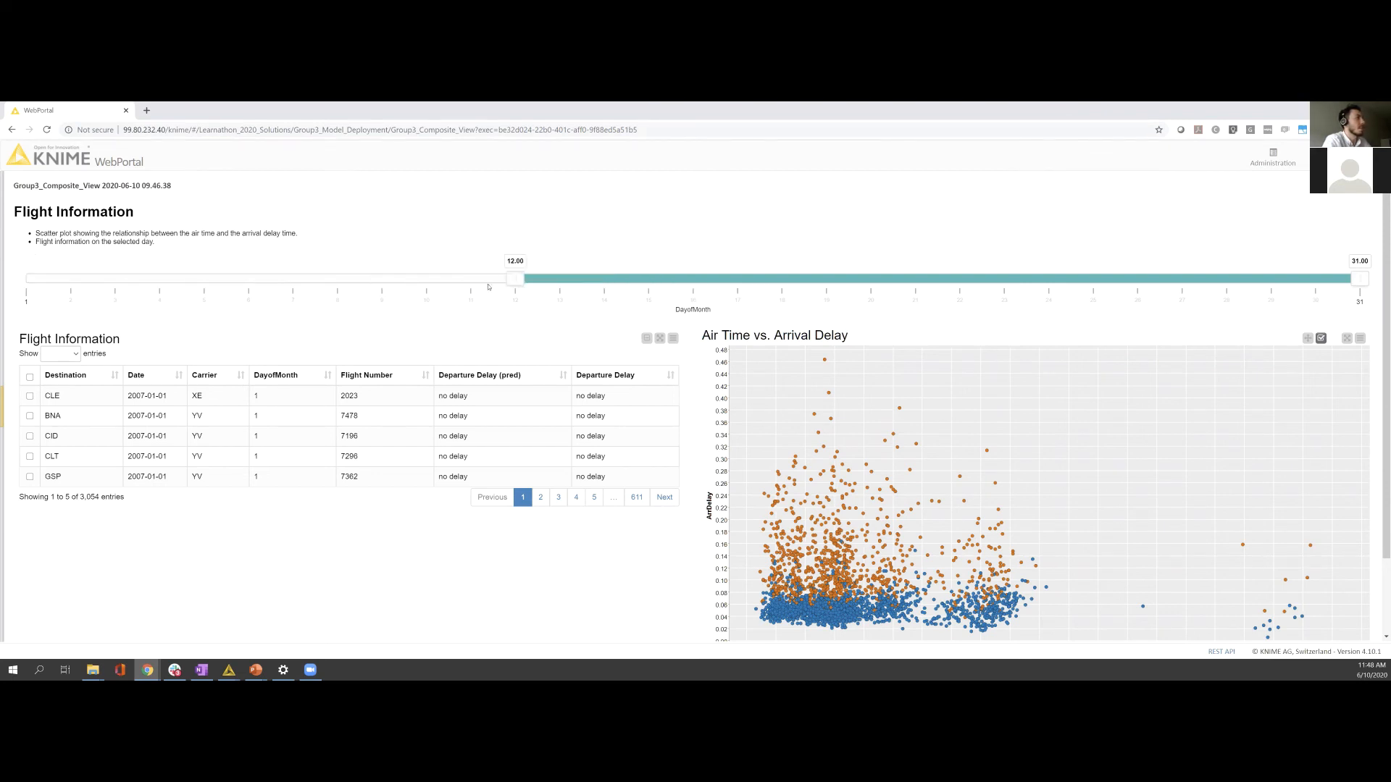
pyautogui.moveTo(810, 283); pyautogui.dragTo(498, 284)
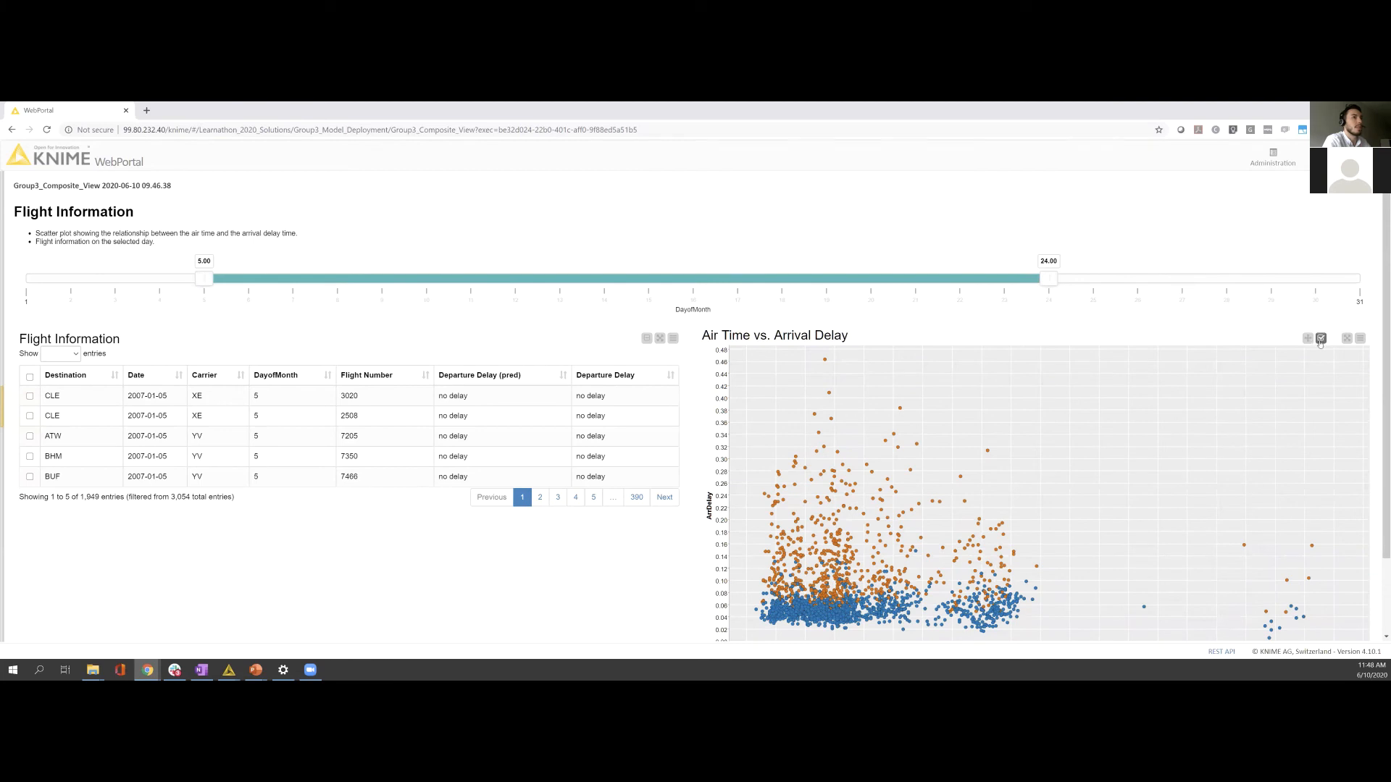
# Step: Select a block of points around the dense orange area of the scatter plot and the first four rows of the Flight Information table
pyautogui.moveTo(824, 387); pyautogui.dragTo(960, 586)
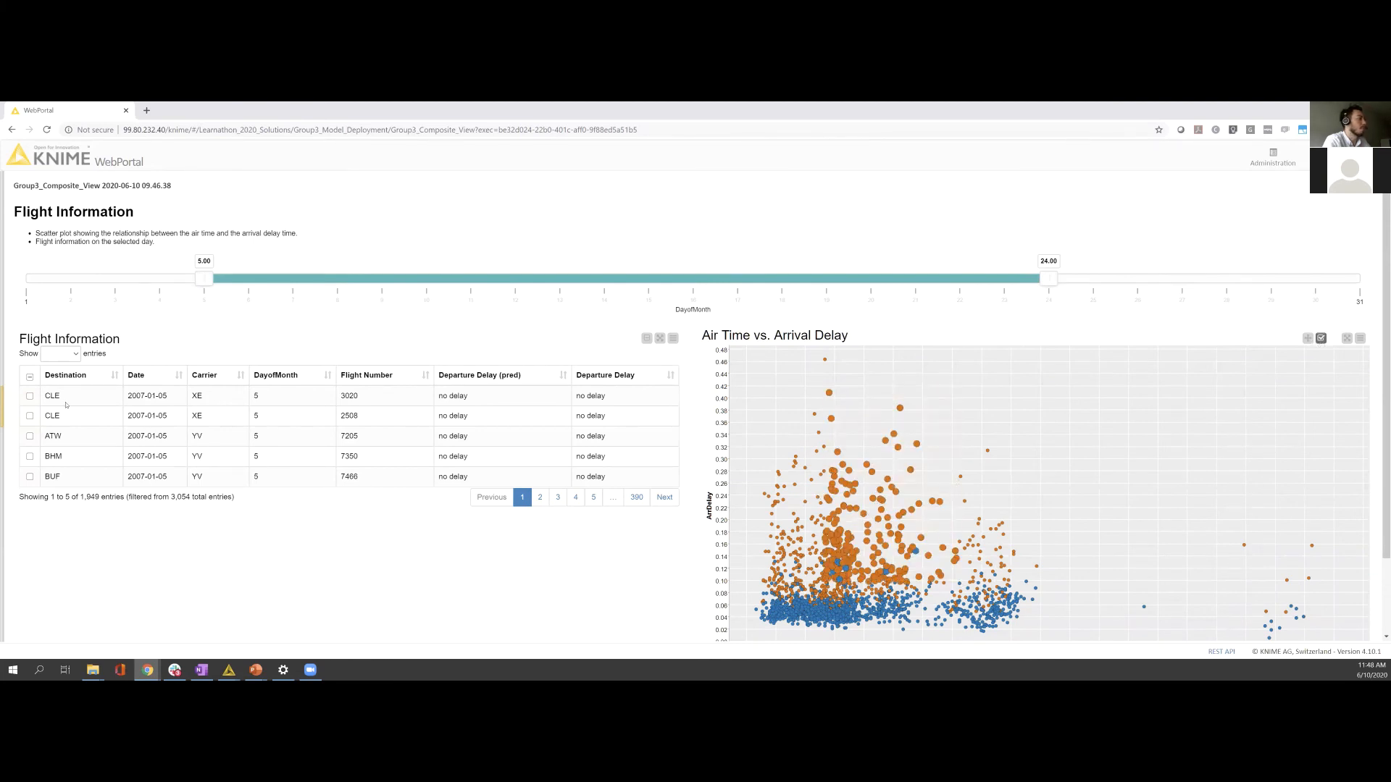
pyautogui.click(30, 396)
pyautogui.click(30, 416)
pyautogui.click(30, 437)
pyautogui.click(30, 456)
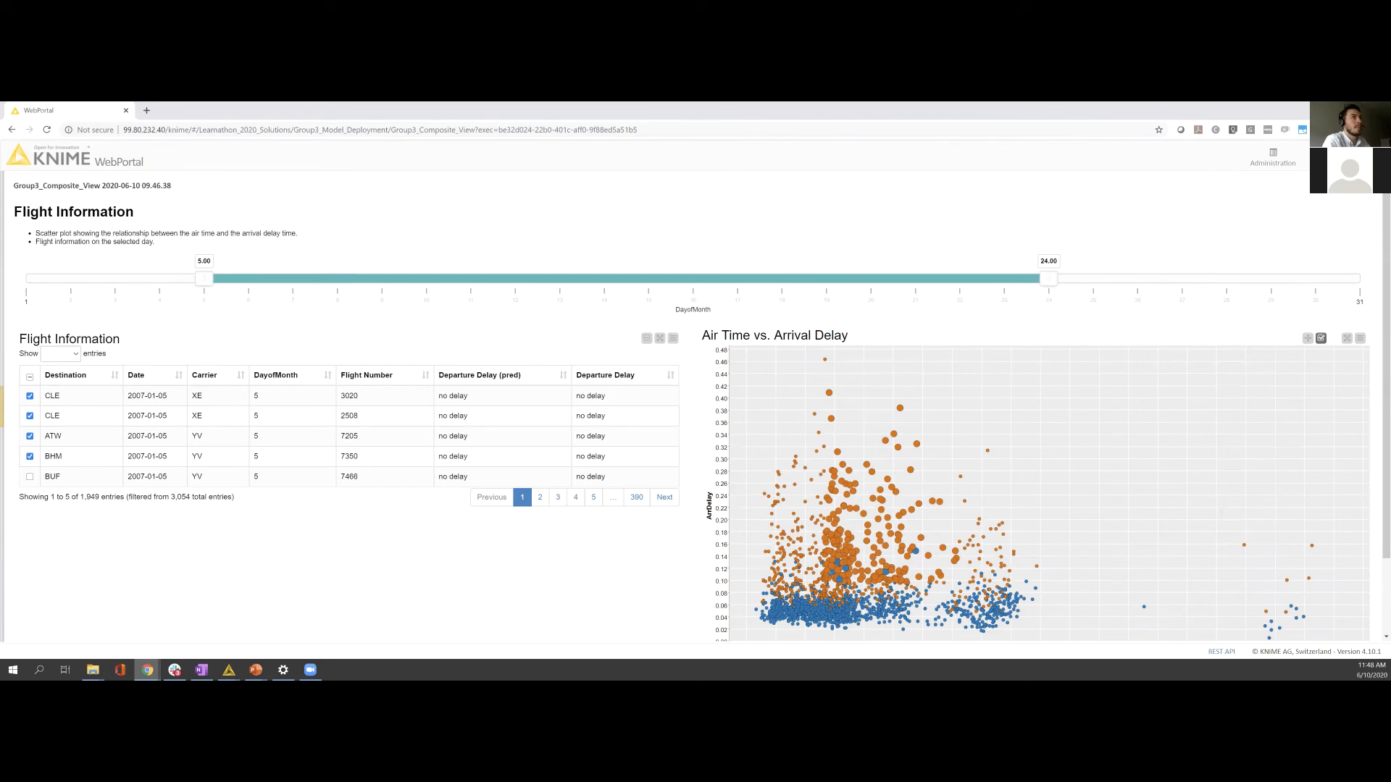
# Step: Switch to KNIME Analytics Platform, open the Group3_GET_Request workflow and review the GET Request node's connection, authentication and header settings
pyautogui.hotkey('alt', 'Tab')
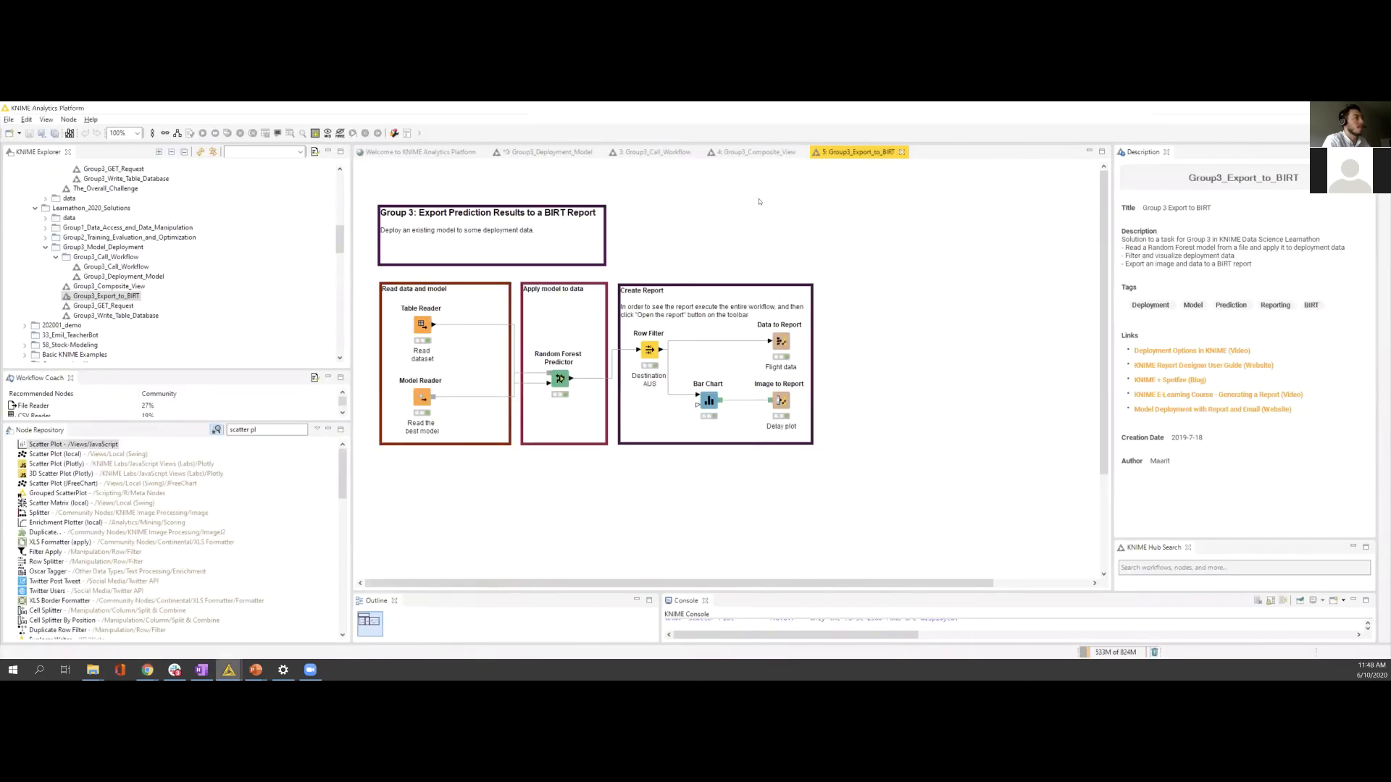
pyautogui.doubleClick(117, 308)
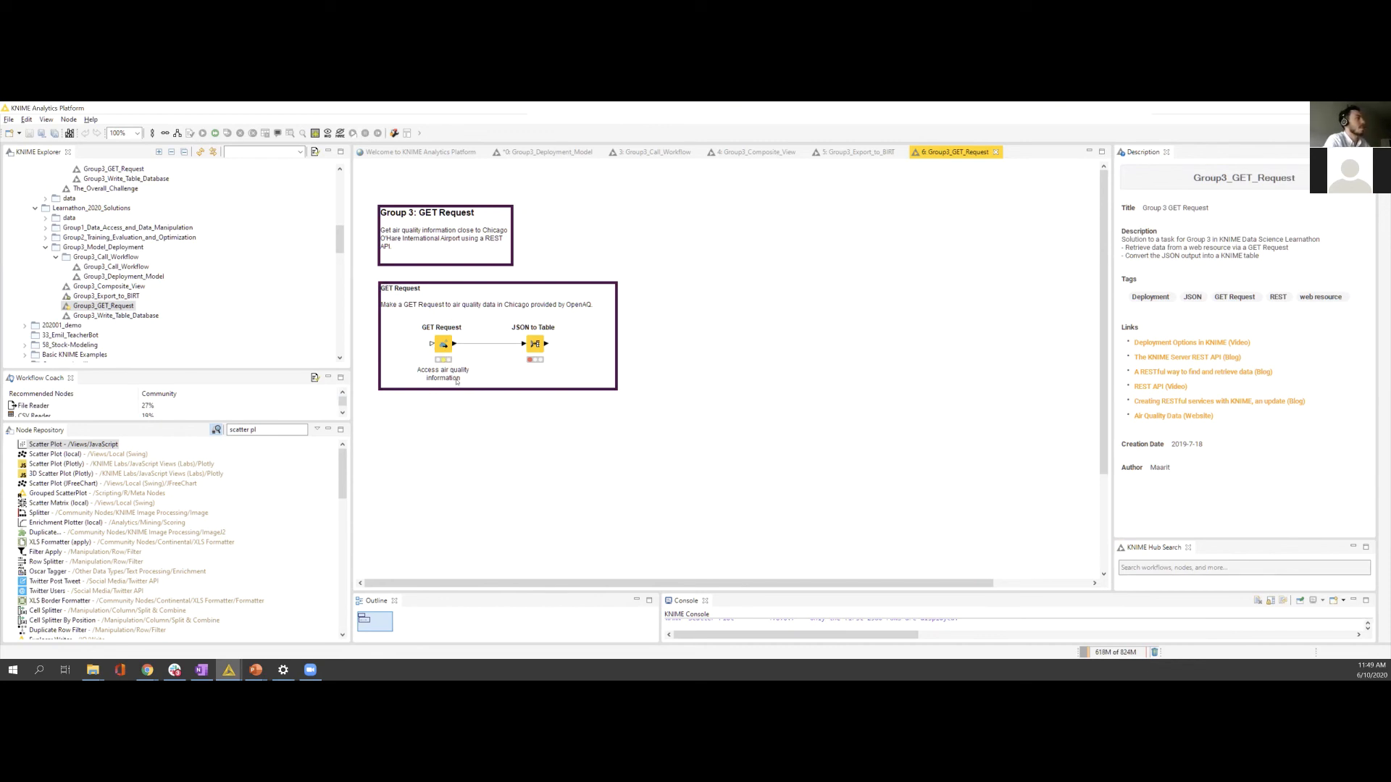
pyautogui.doubleClick(445, 347)
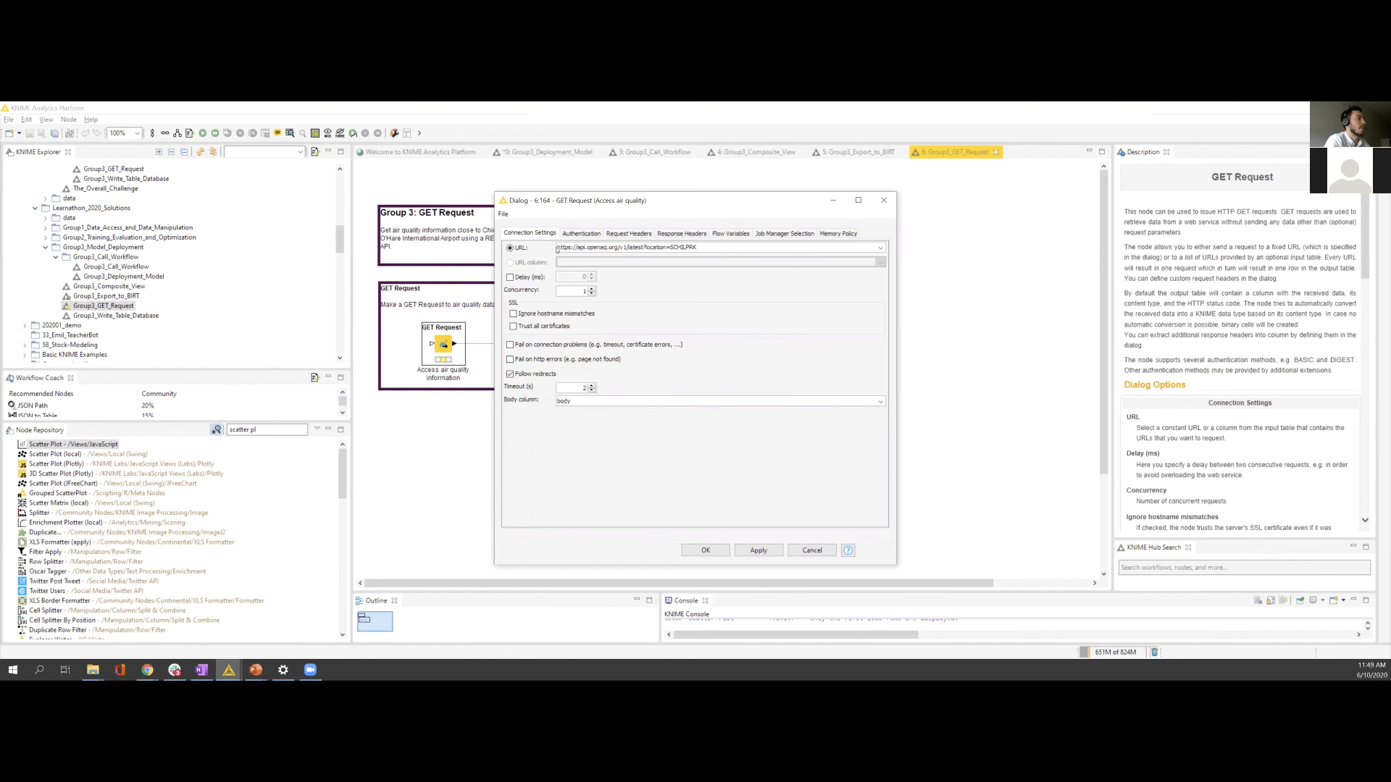
pyautogui.moveTo(559, 248); pyautogui.dragTo(729, 251)
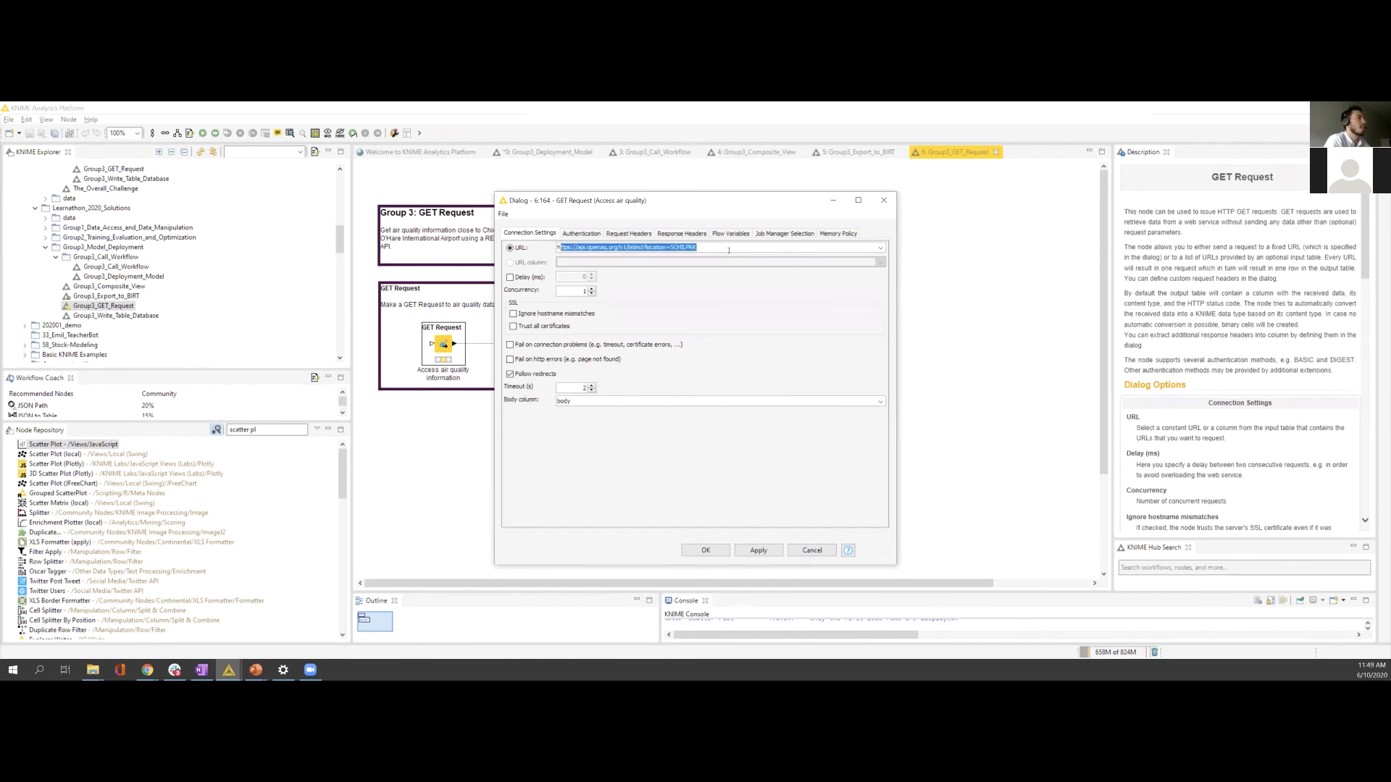
pyautogui.click(729, 251)
pyautogui.click(581, 233)
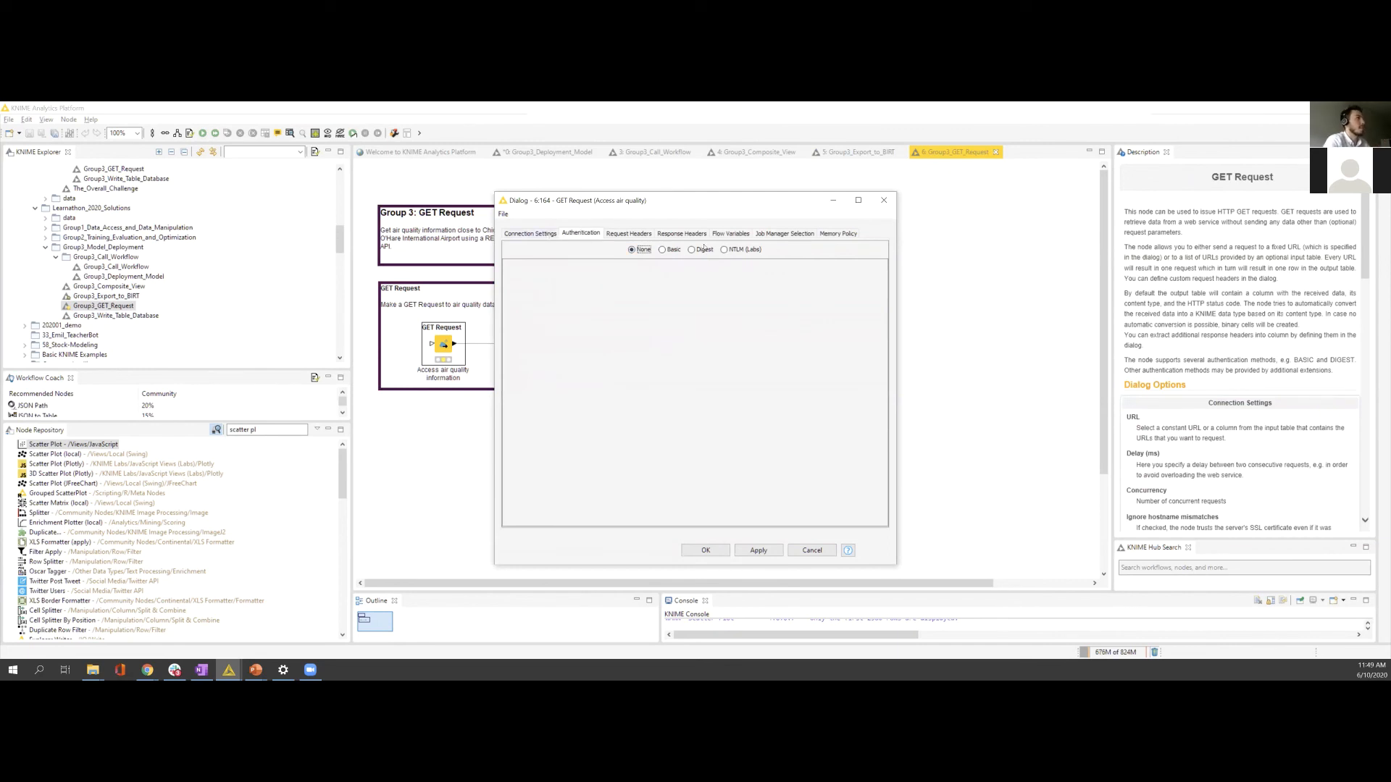
pyautogui.click(652, 235)
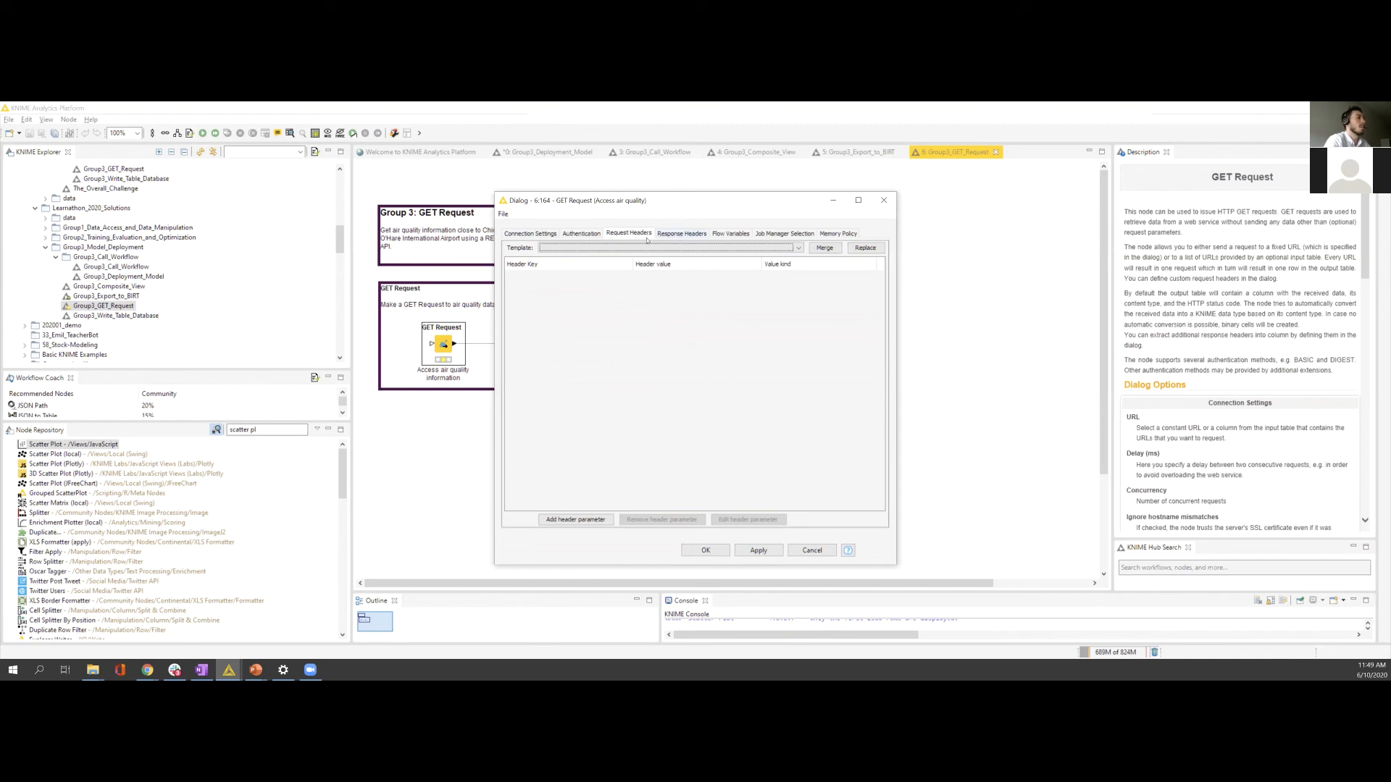
pyautogui.click(678, 235)
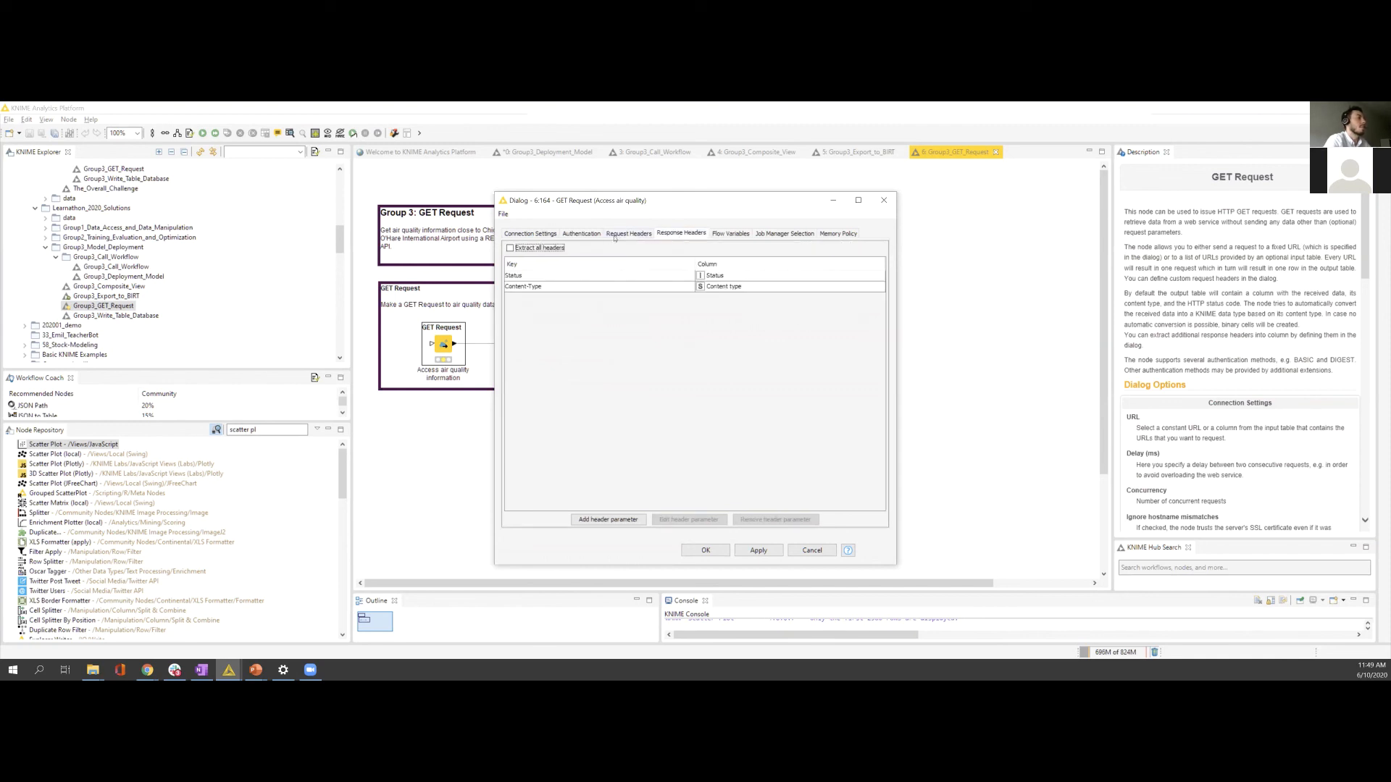
pyautogui.click(536, 236)
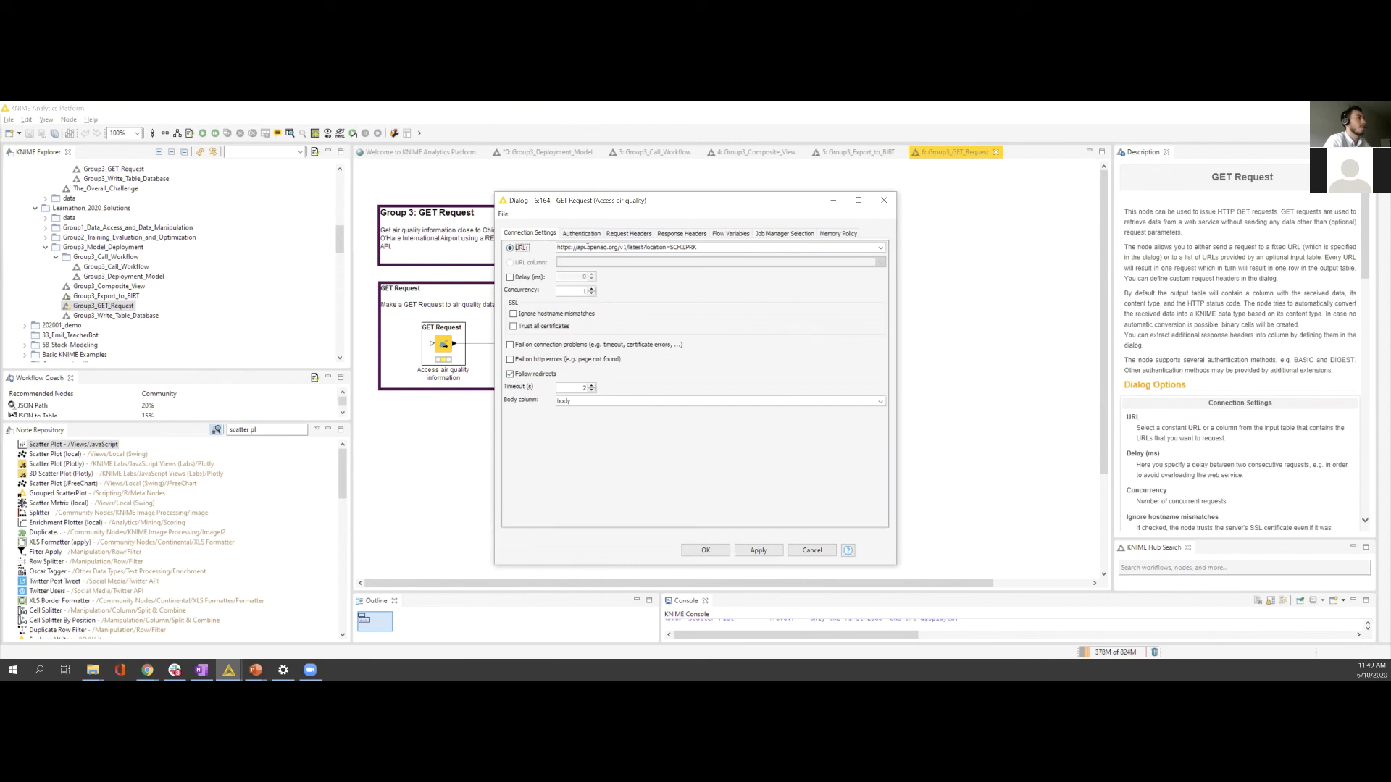
pyautogui.click(707, 551)
# Step: Execute the GET Request node and inspect the full JSON body in its GET results, enlarging the row height
pyautogui.rightClick(442, 340)
pyautogui.click(448, 359)
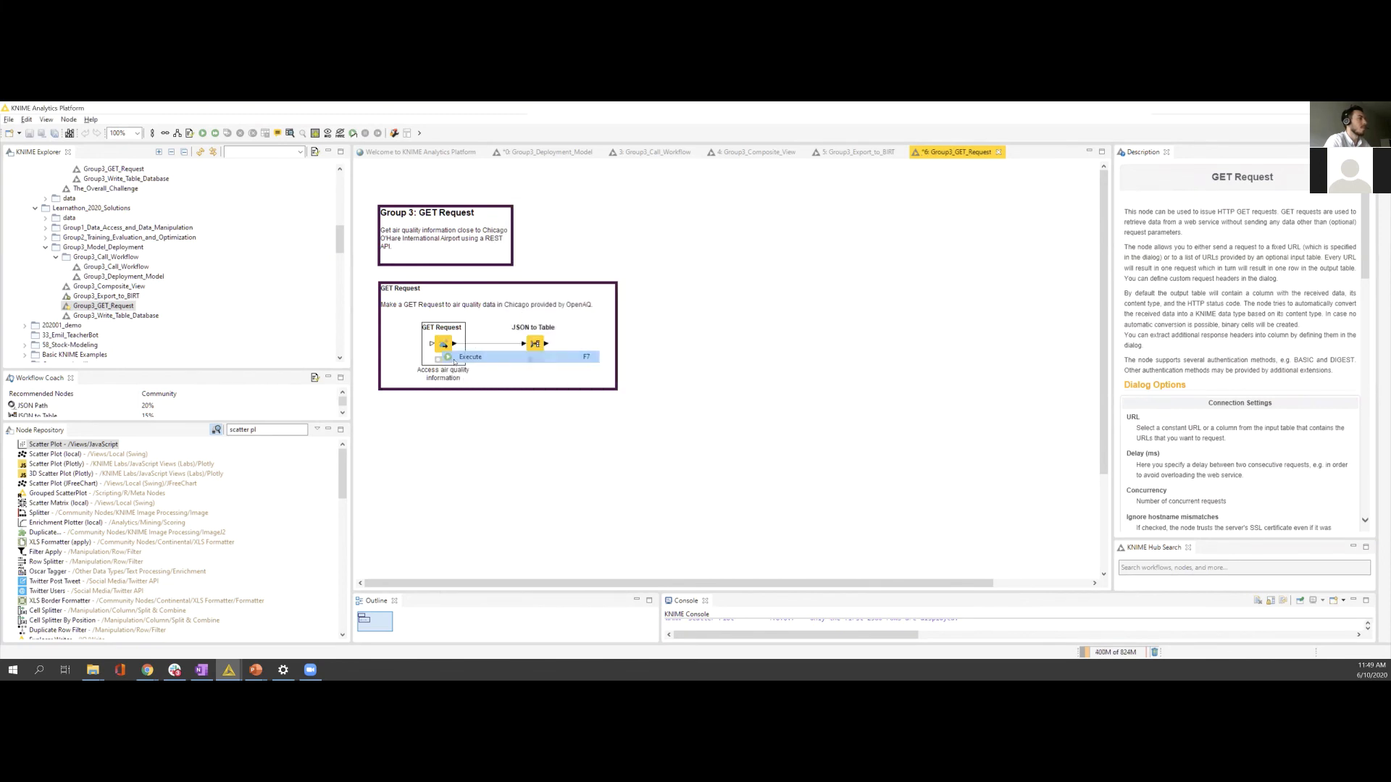
pyautogui.rightClick(448, 359)
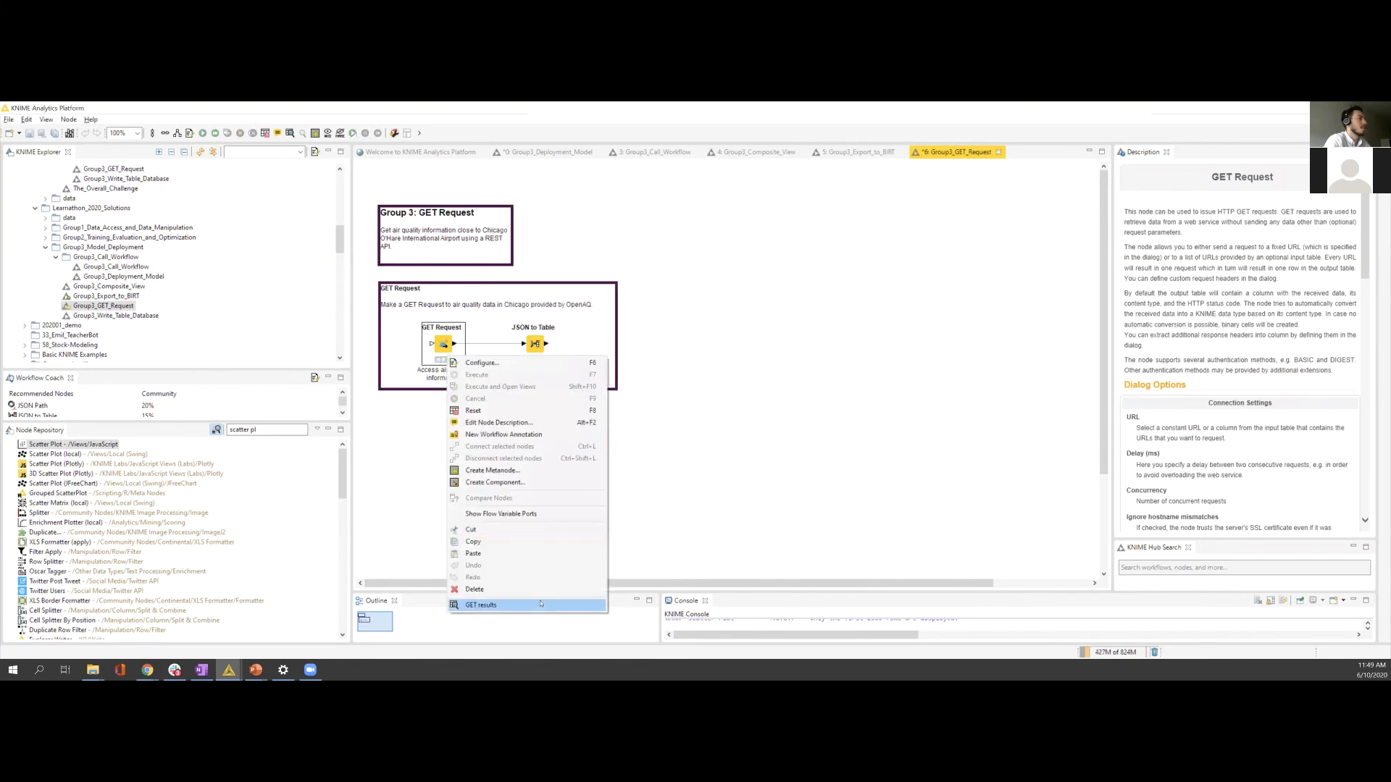
pyautogui.click(478, 606)
pyautogui.moveTo(389, 287); pyautogui.dragTo(390, 552)
pyautogui.click(413, 397)
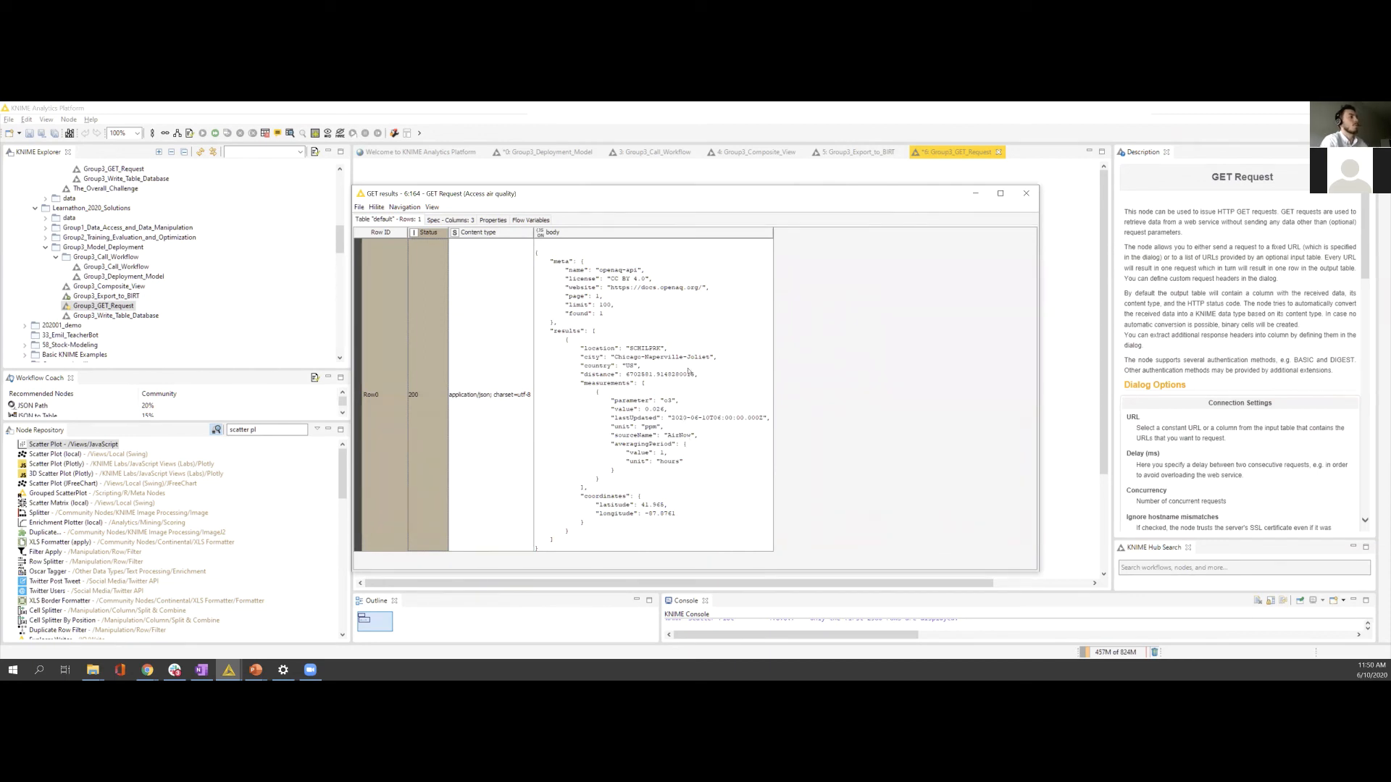
pyautogui.click(1026, 193)
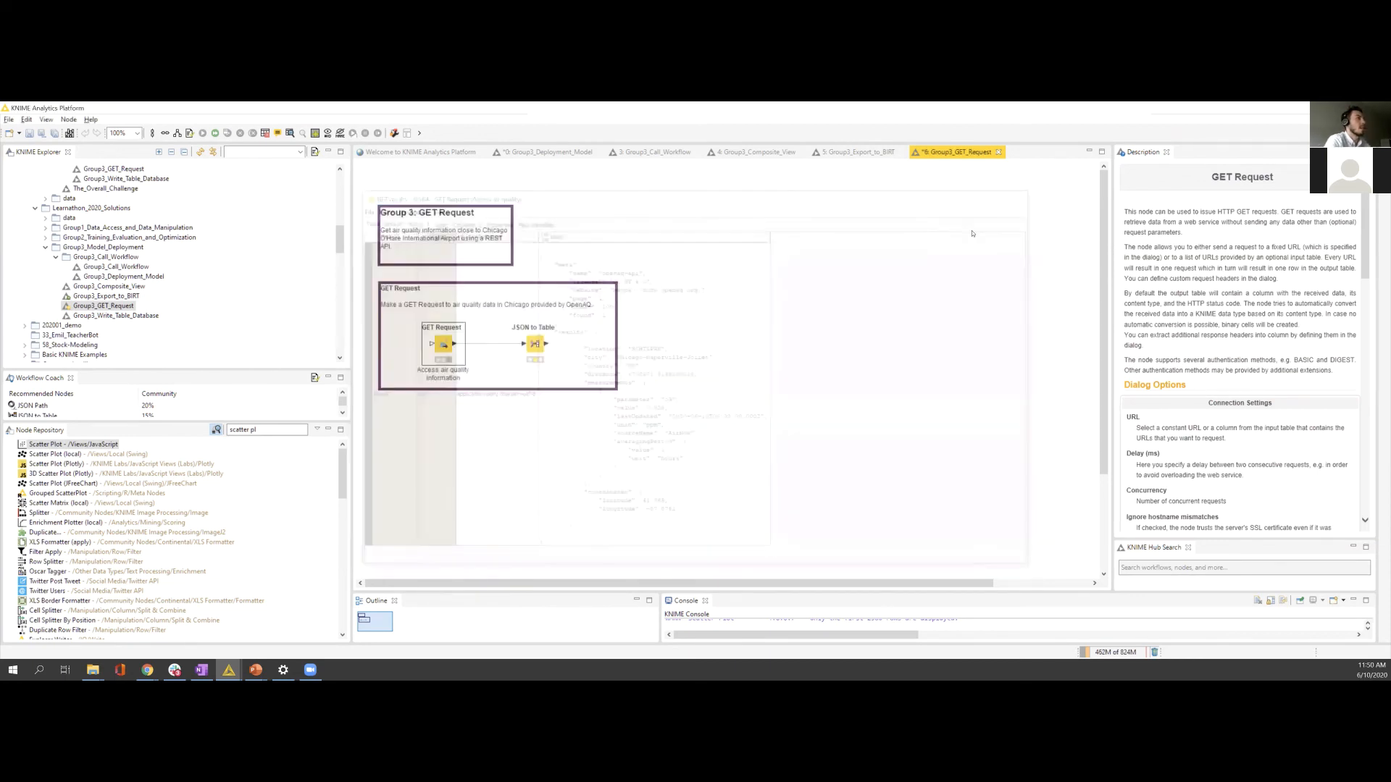
# Step: Check the JSON to Table node's configuration without changing it, and execute the node
pyautogui.click(539, 353)
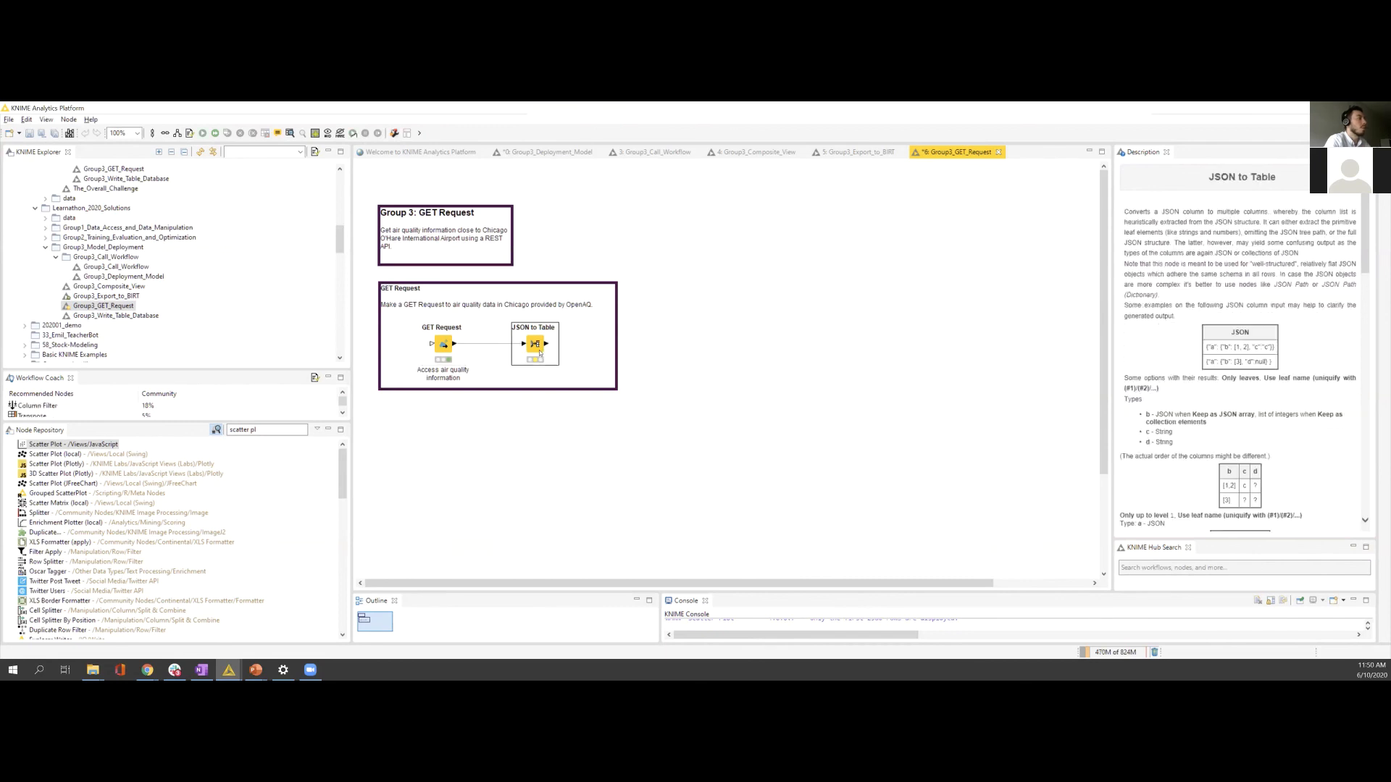
pyautogui.doubleClick(540, 353)
pyautogui.press('Escape')
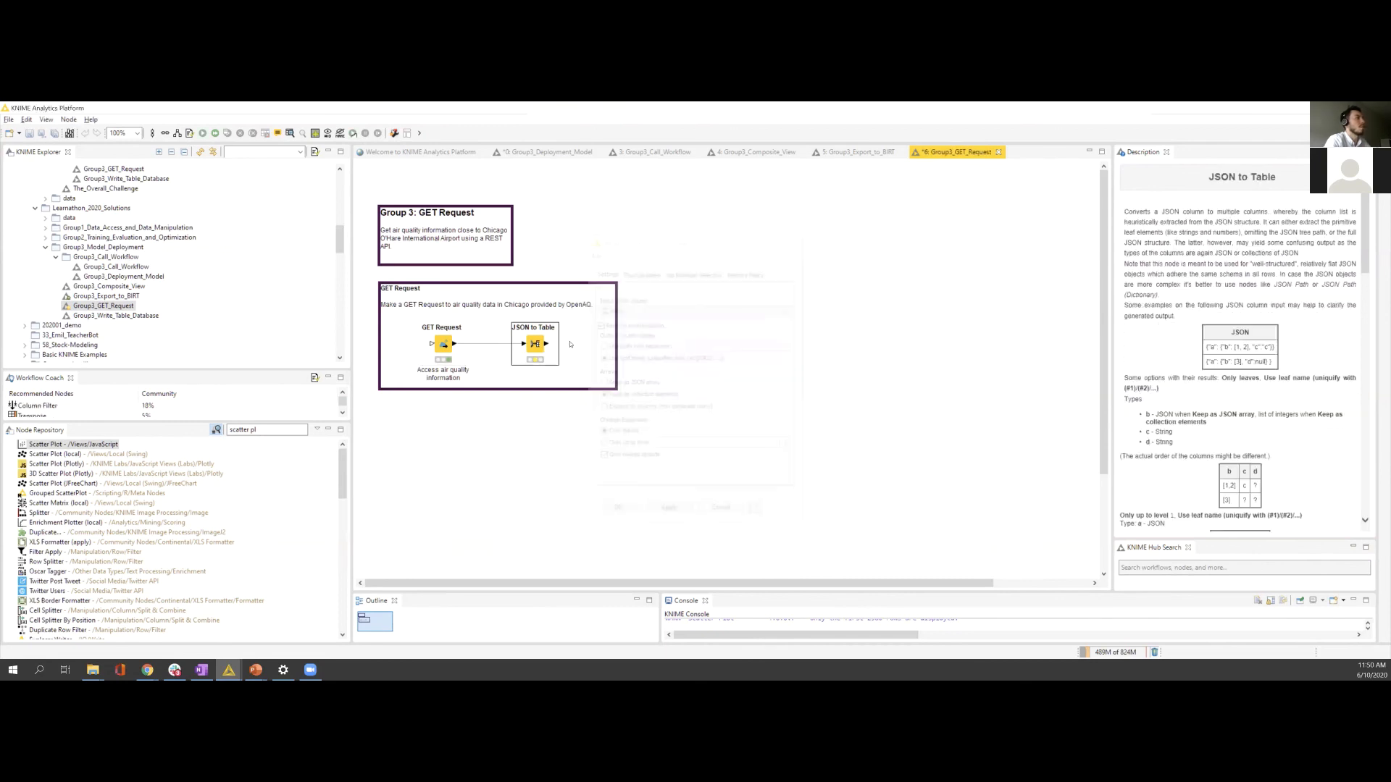
pyautogui.rightClick(543, 352)
pyautogui.click(572, 369)
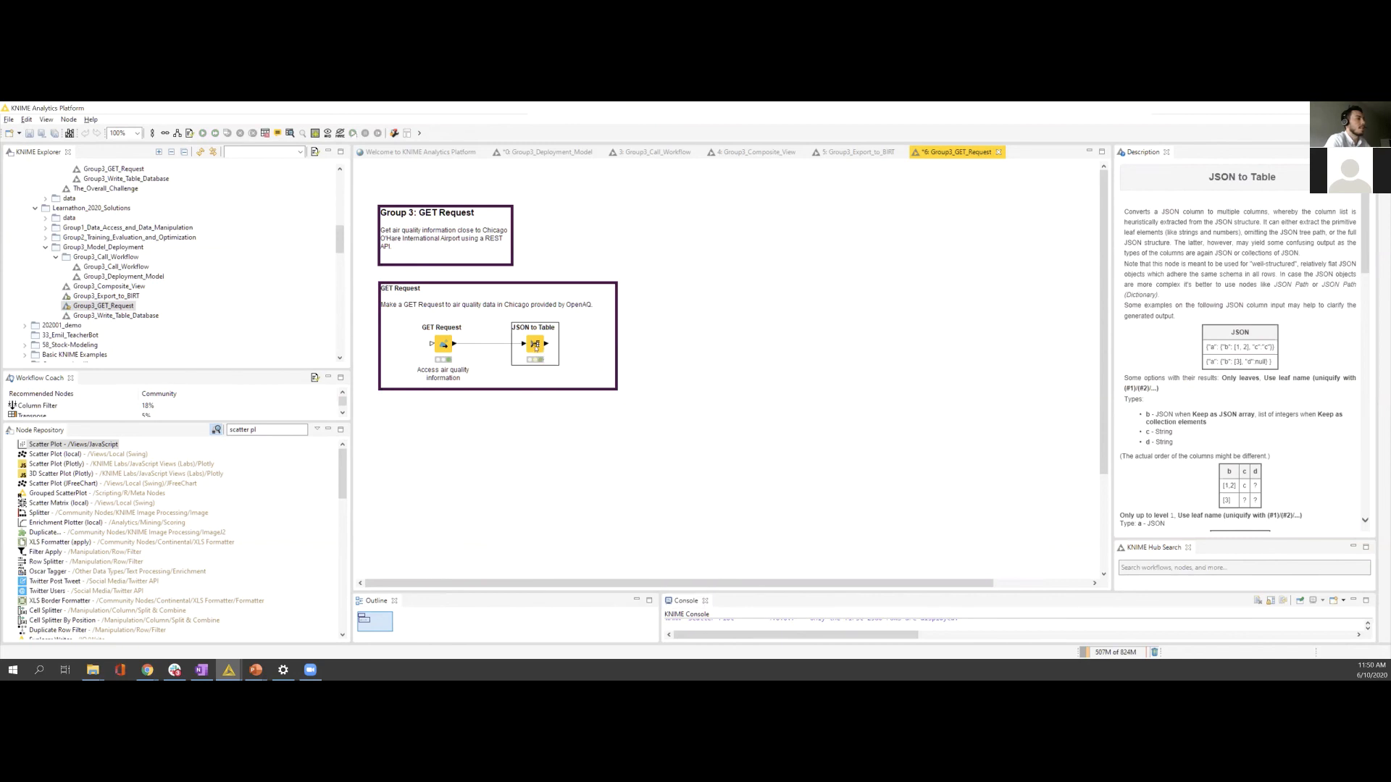
# Step: Examine the JSON to Table node's extracted values across all columns, widening the sourceName column, and close the table
pyautogui.rightClick(535, 346)
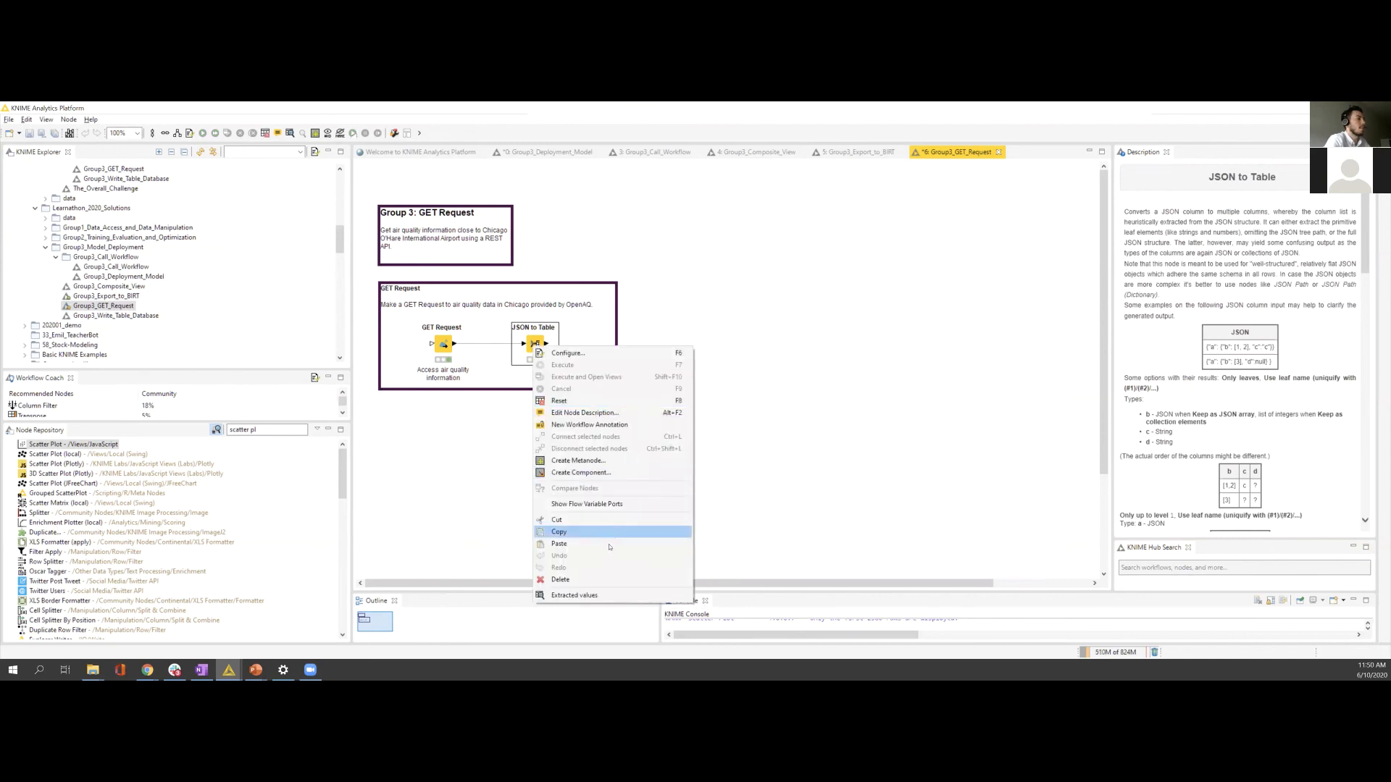
pyautogui.click(583, 595)
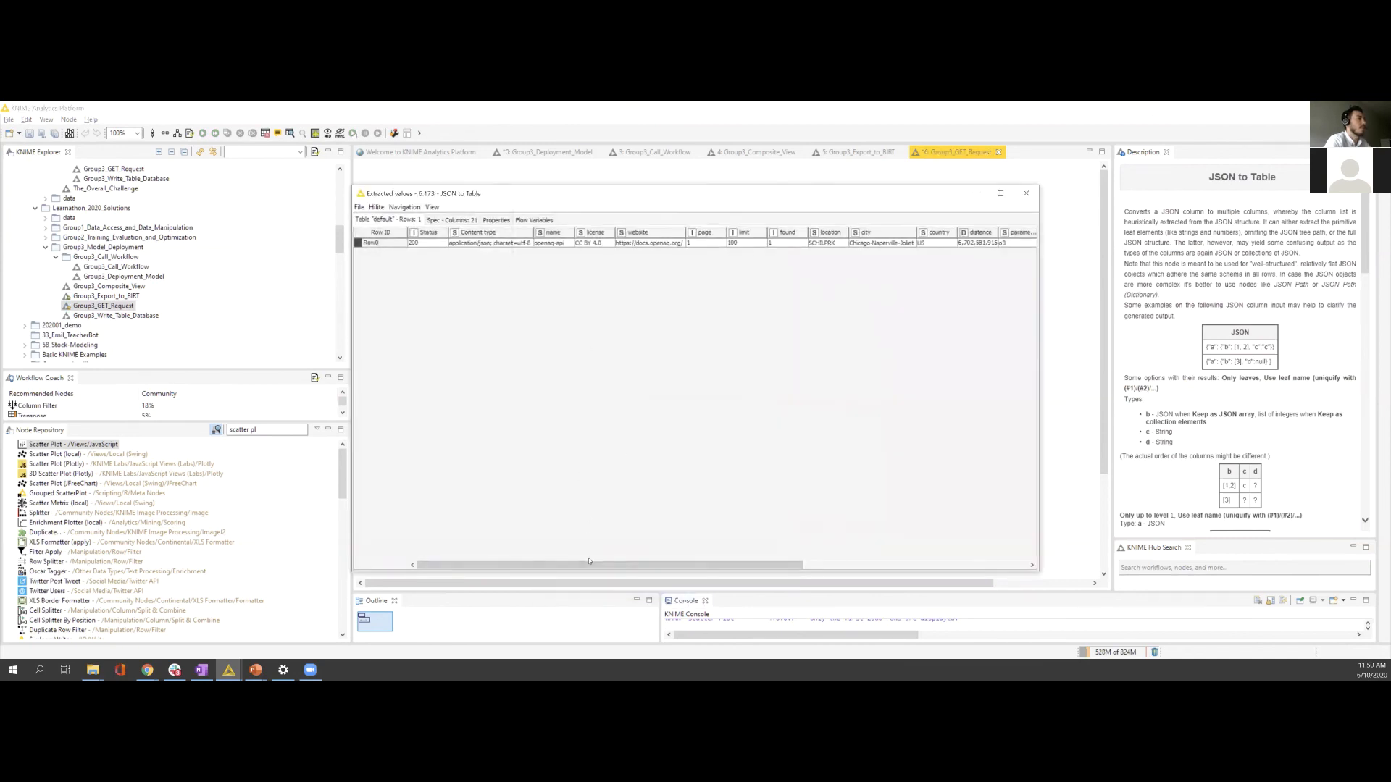
pyautogui.moveTo(591, 569); pyautogui.dragTo(815, 572)
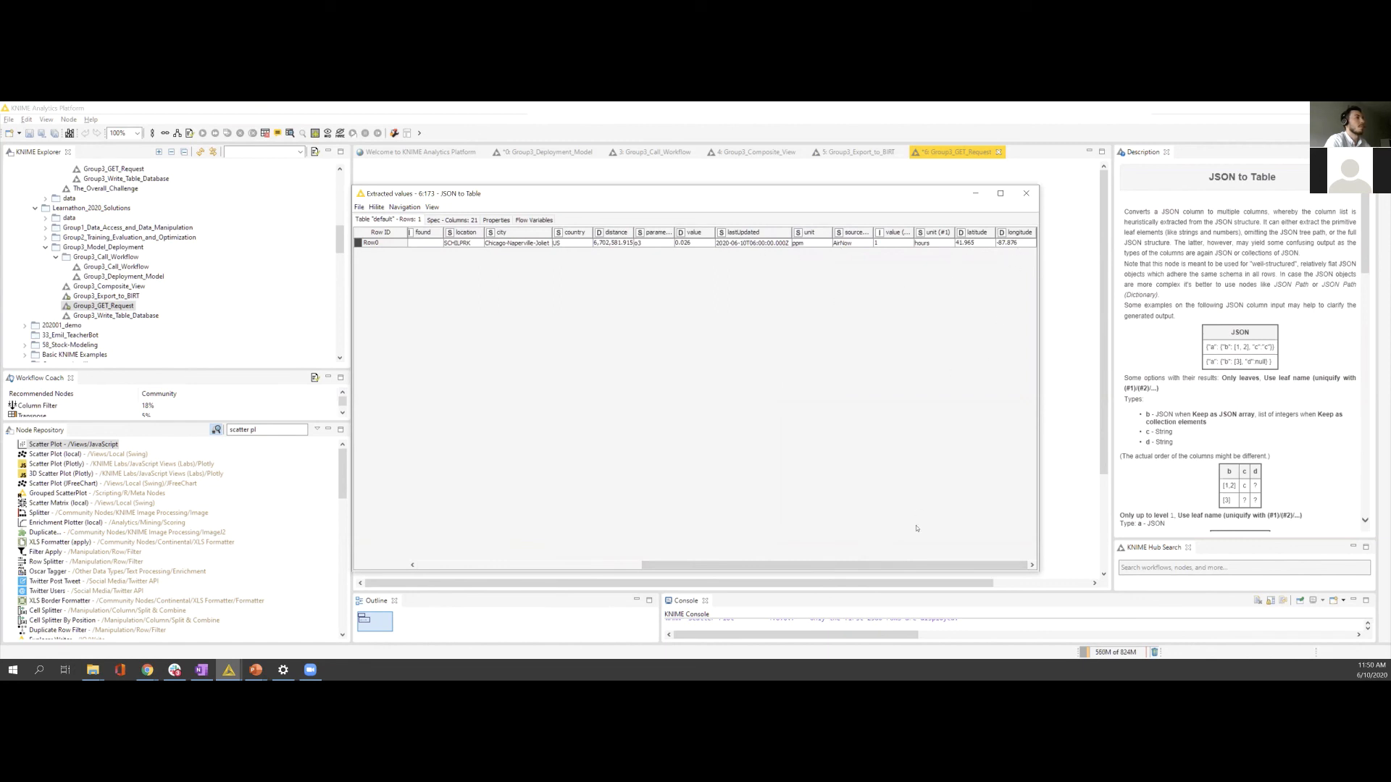
pyautogui.moveTo(874, 232); pyautogui.dragTo(949, 234)
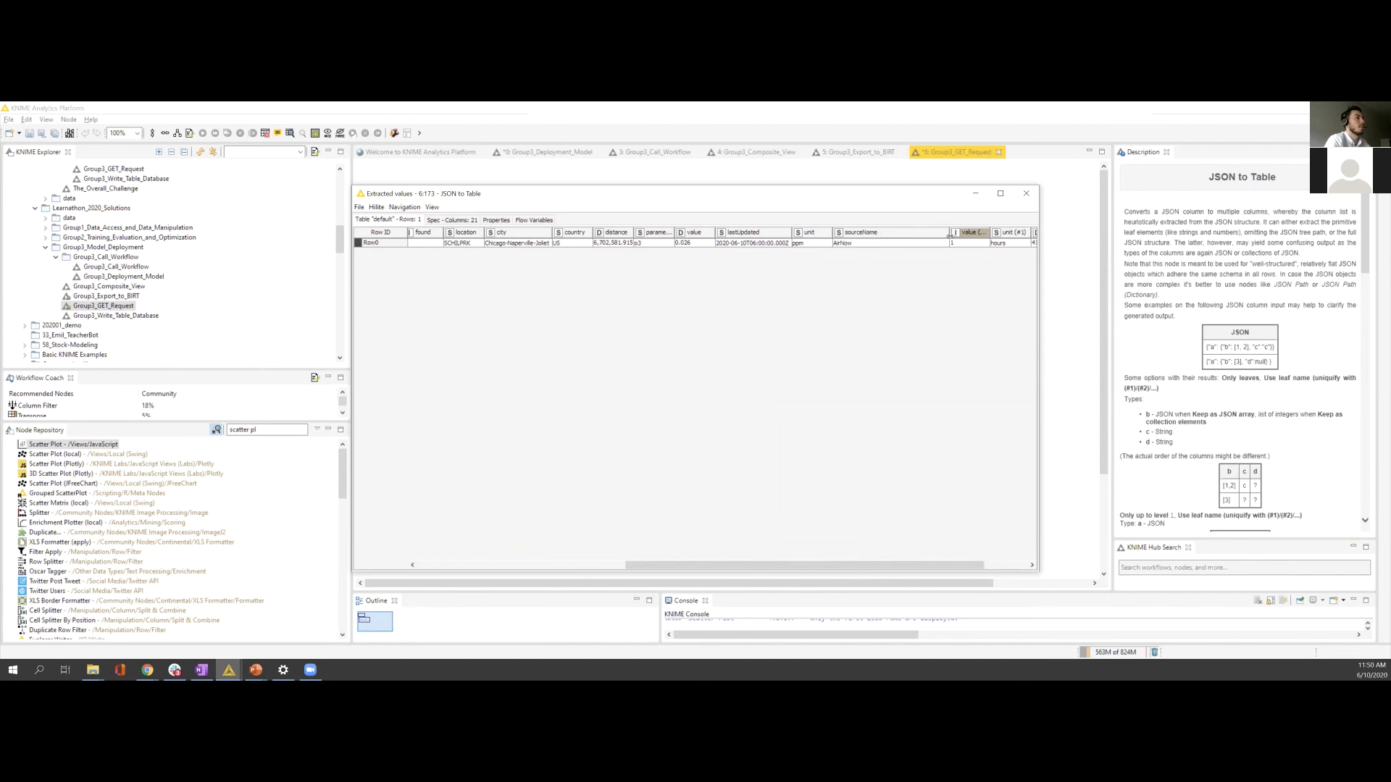
pyautogui.click(870, 244)
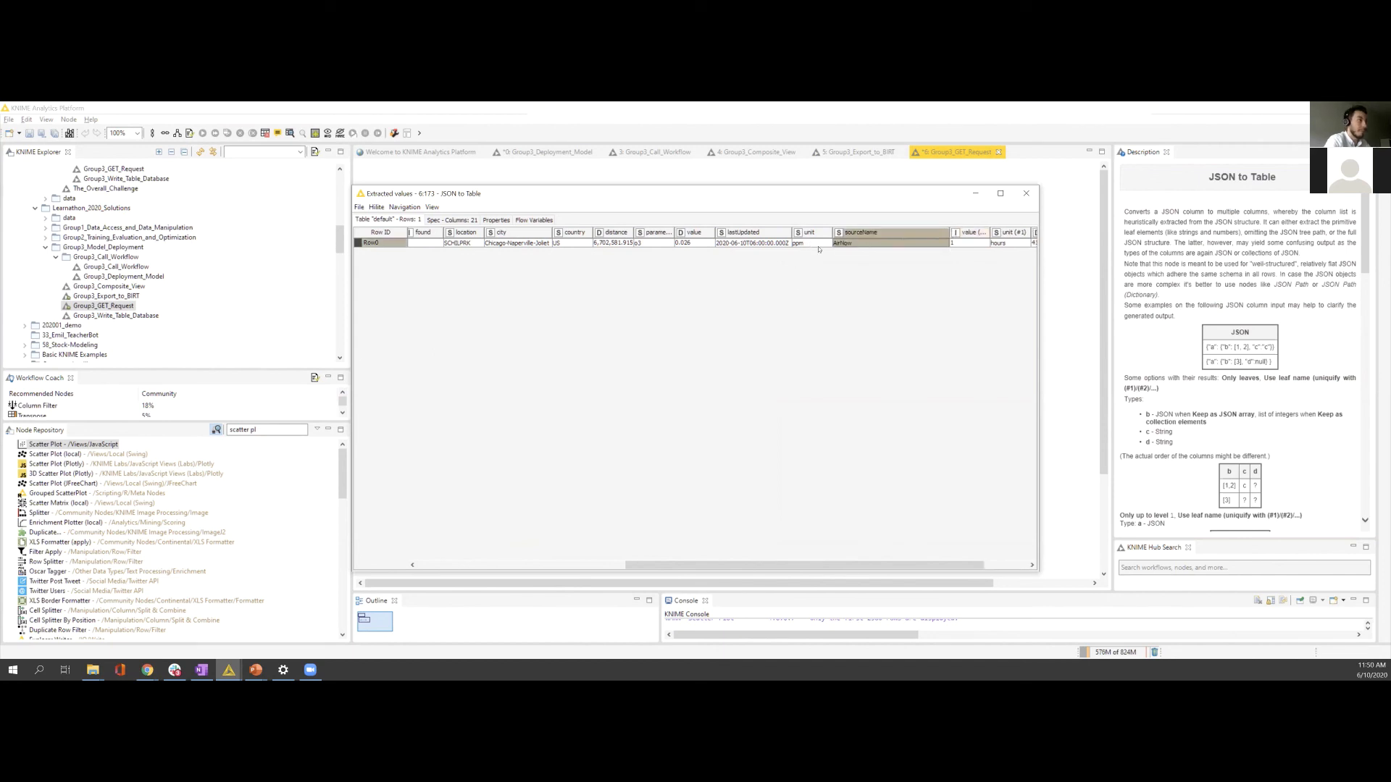
pyautogui.moveTo(989, 231); pyautogui.dragTo(1041, 232)
pyautogui.click(1026, 193)
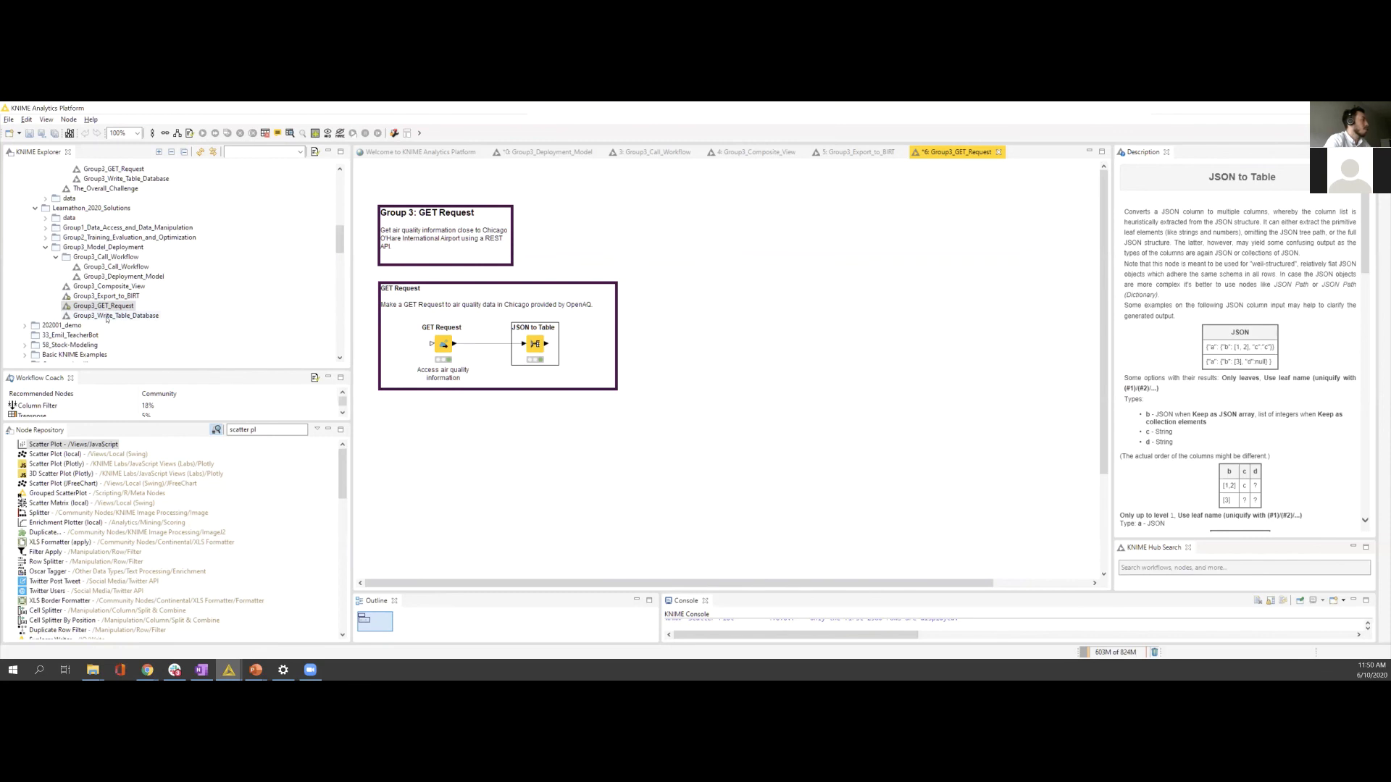
# Step: Open the Group3_Write_Table_Database workflow and examine the last columns of the Random Forest Predictor's prediction output
pyautogui.doubleClick(107, 316)
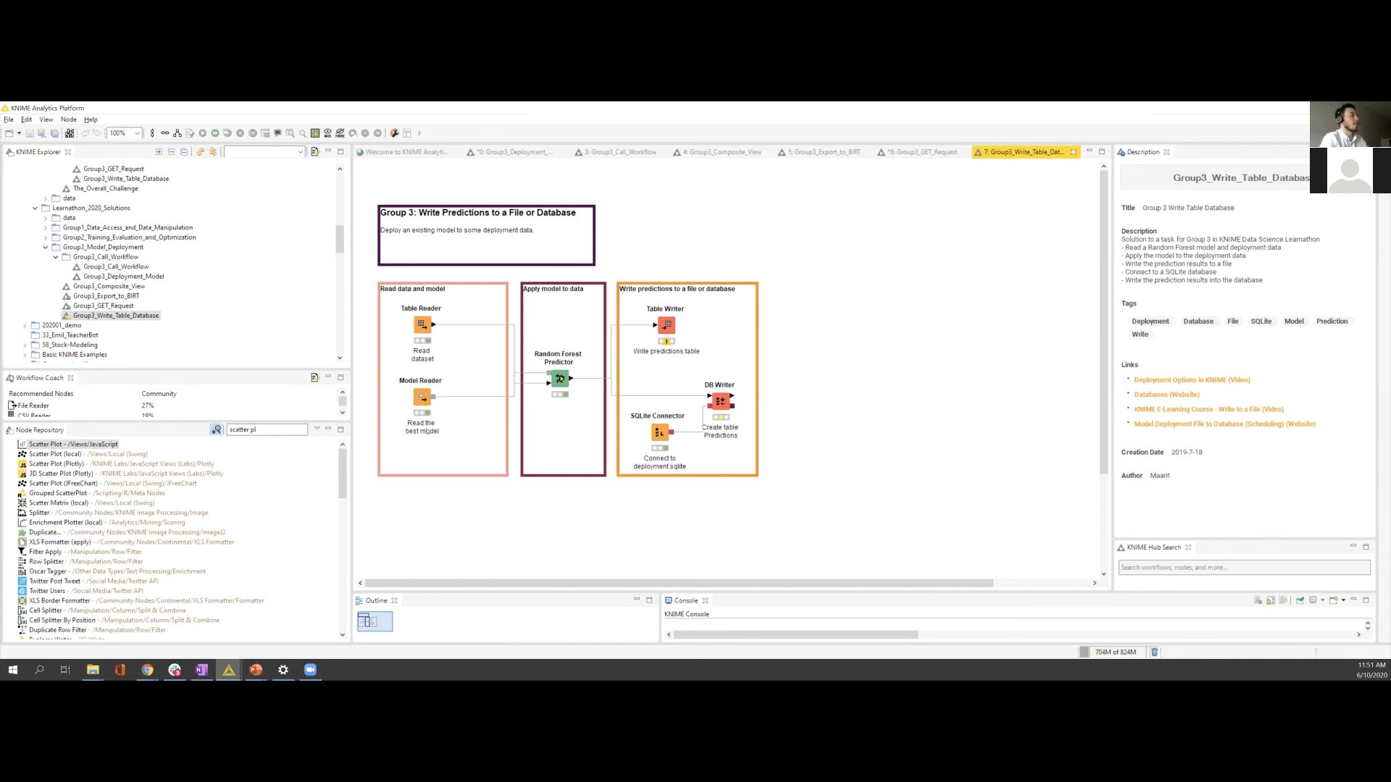
pyautogui.rightClick(559, 385)
pyautogui.click(601, 632)
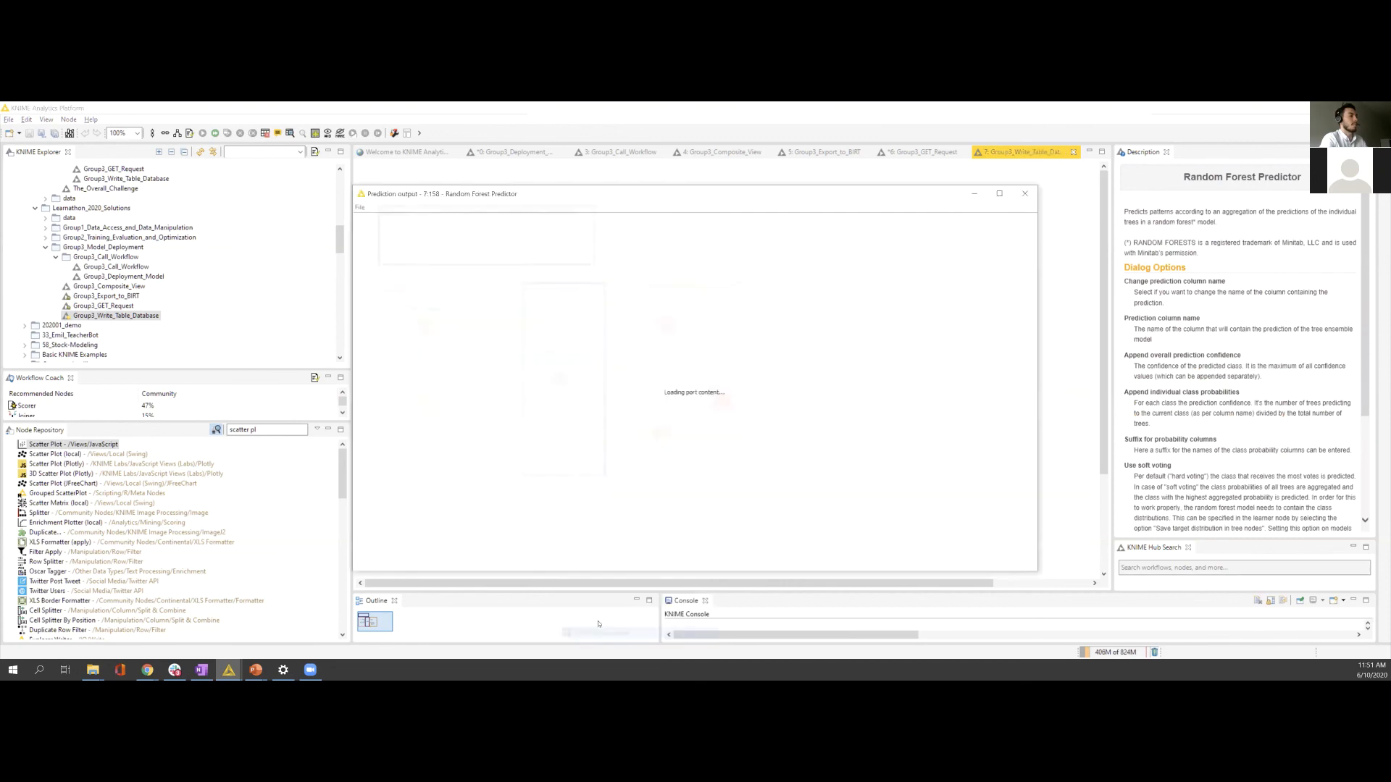
pyautogui.click(699, 568)
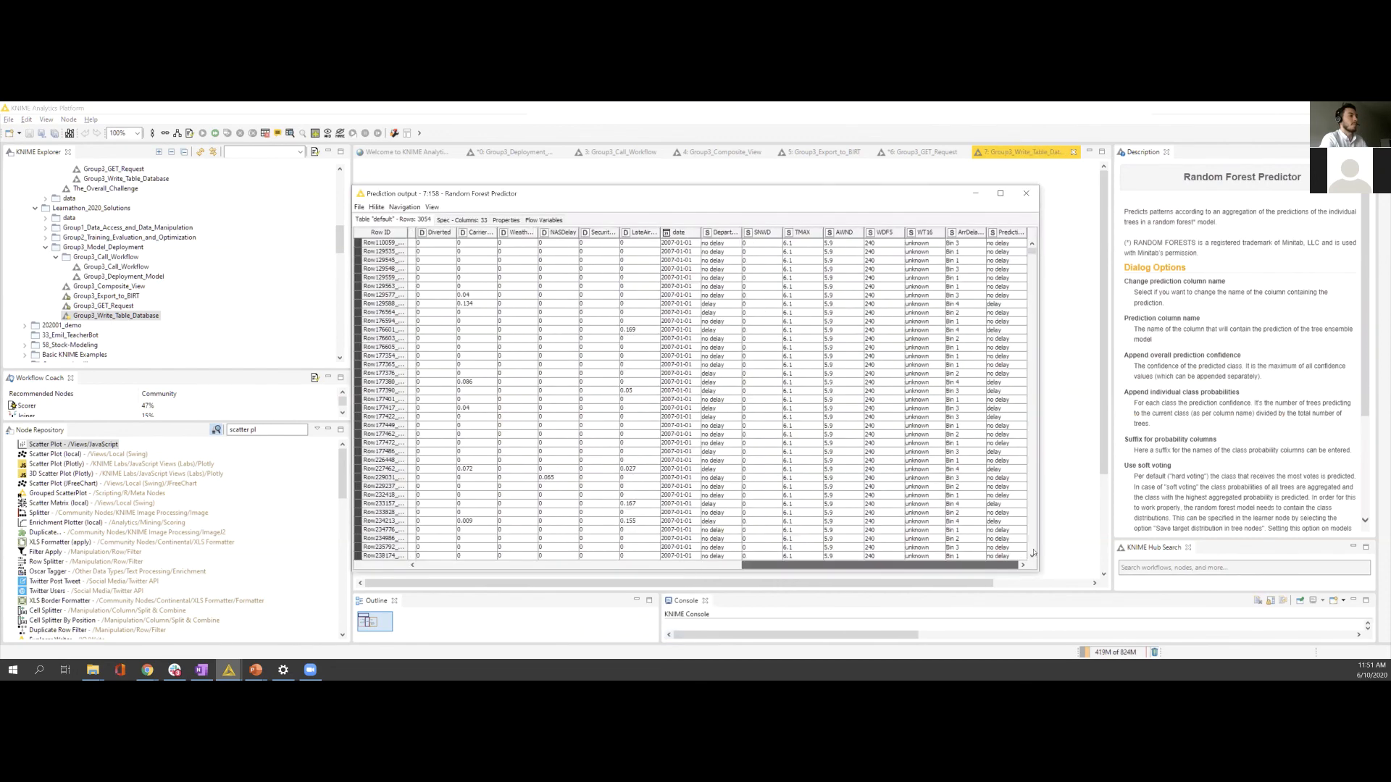
pyautogui.click(1027, 194)
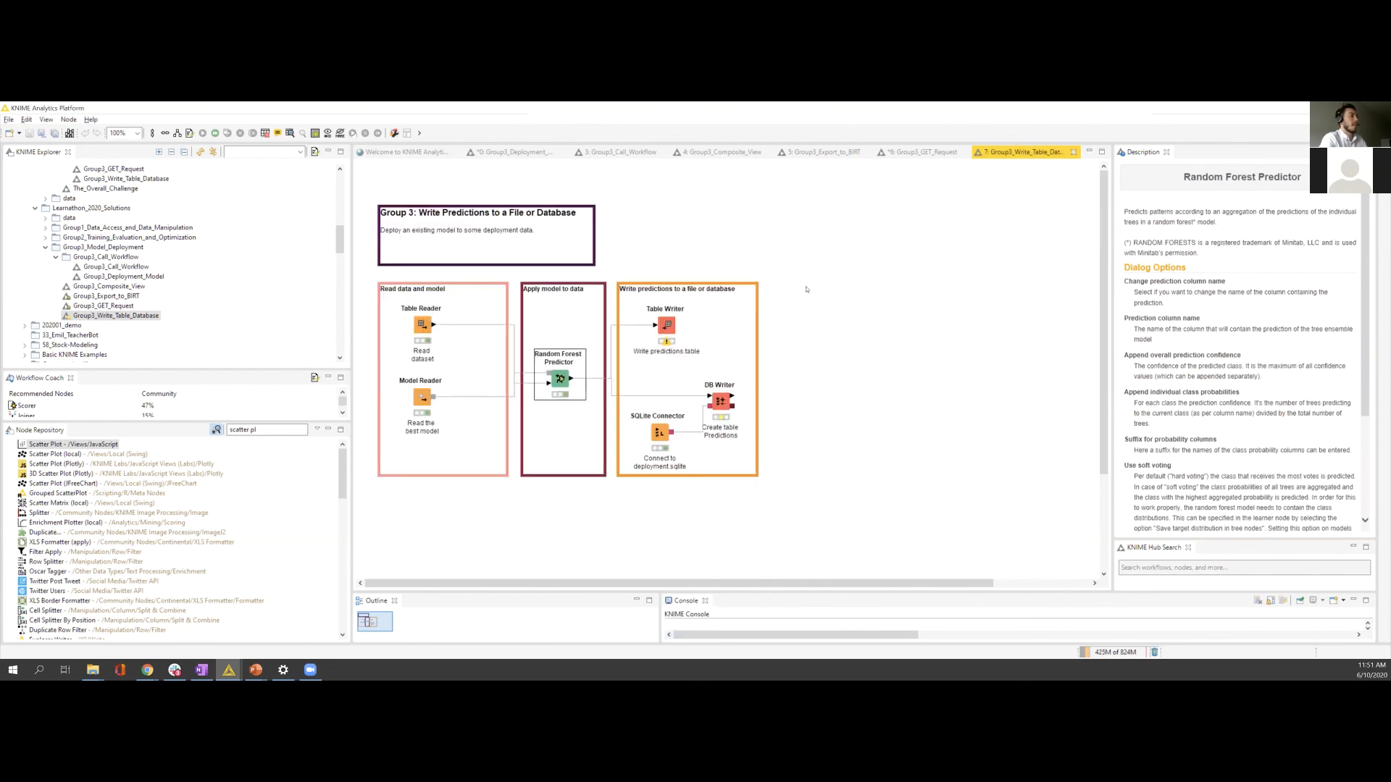
# Step: Review the output location and overwrite option of the Table Writer node, and close its configuration
pyautogui.doubleClick(668, 328)
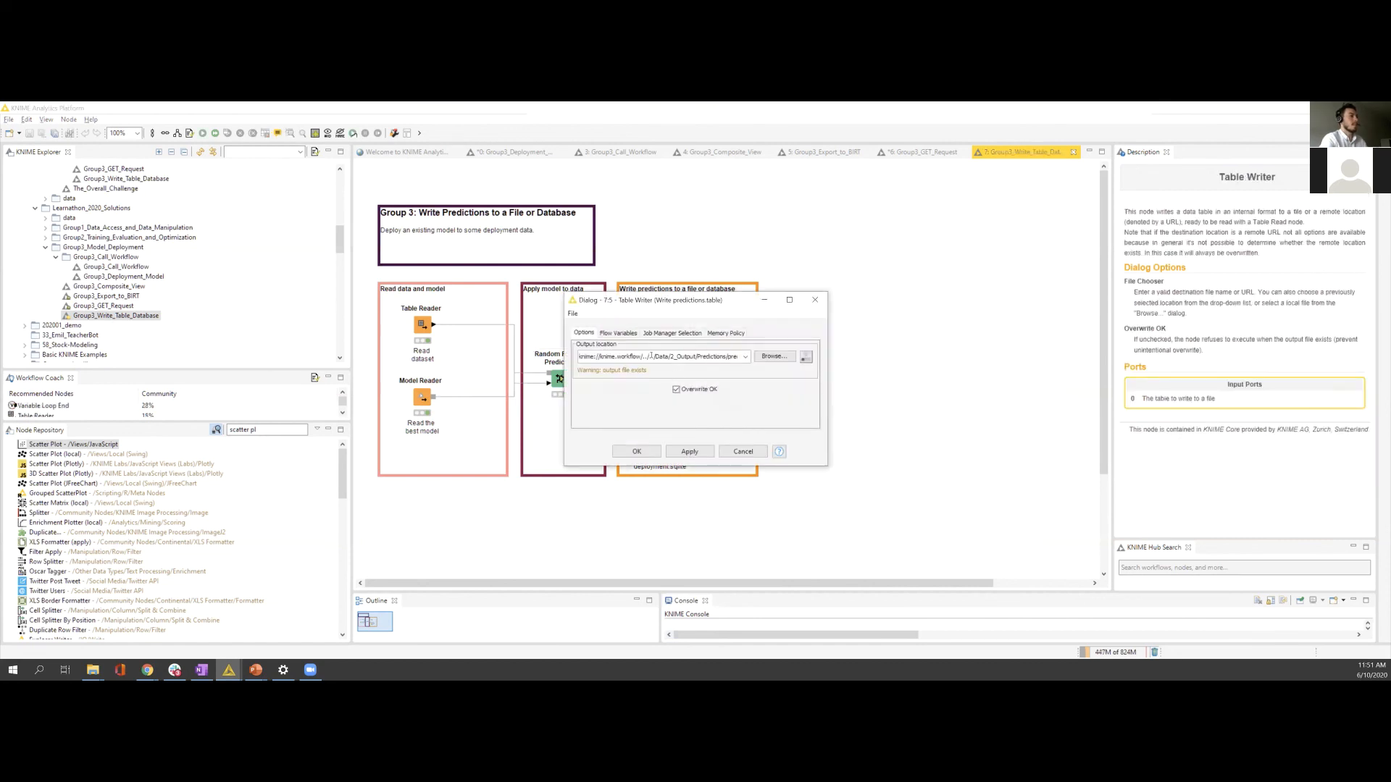
pyautogui.moveTo(651, 356); pyautogui.dragTo(773, 362)
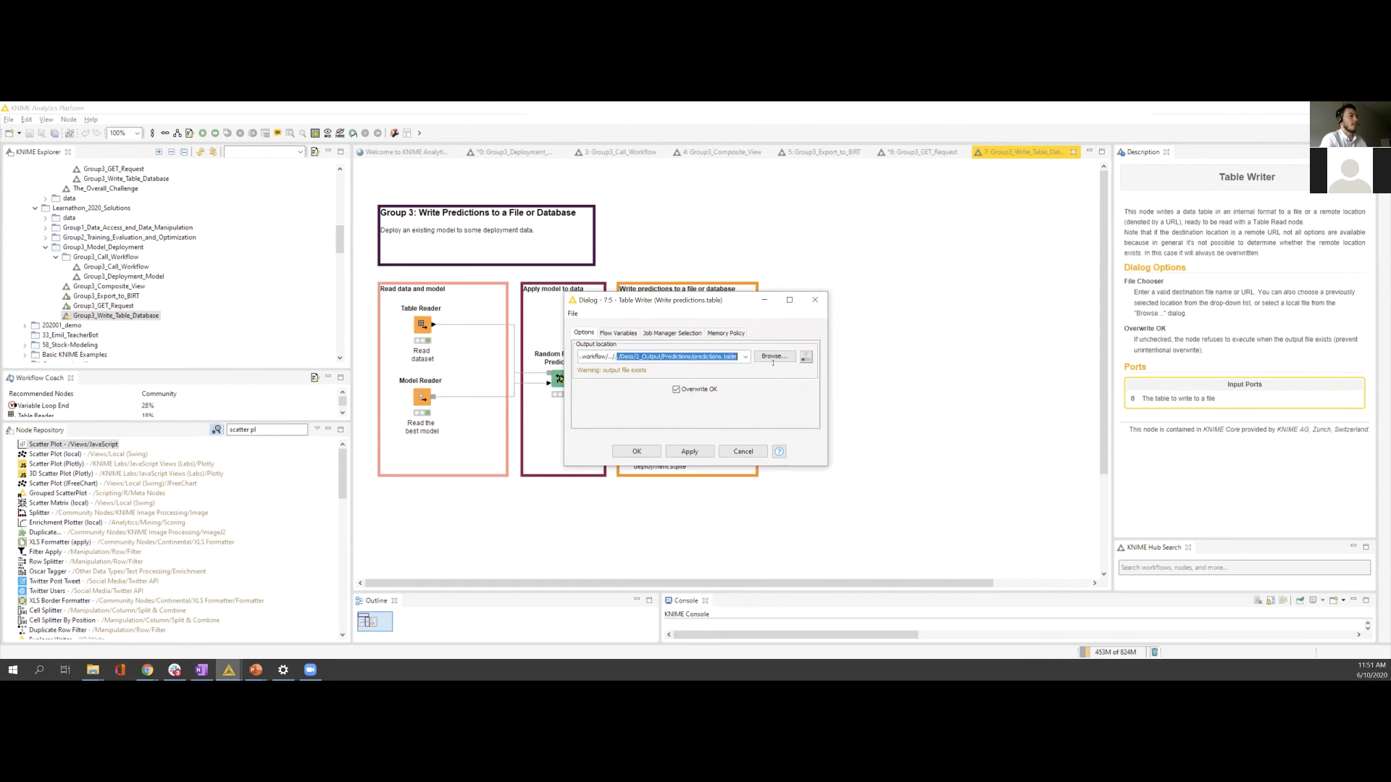
pyautogui.click(825, 302)
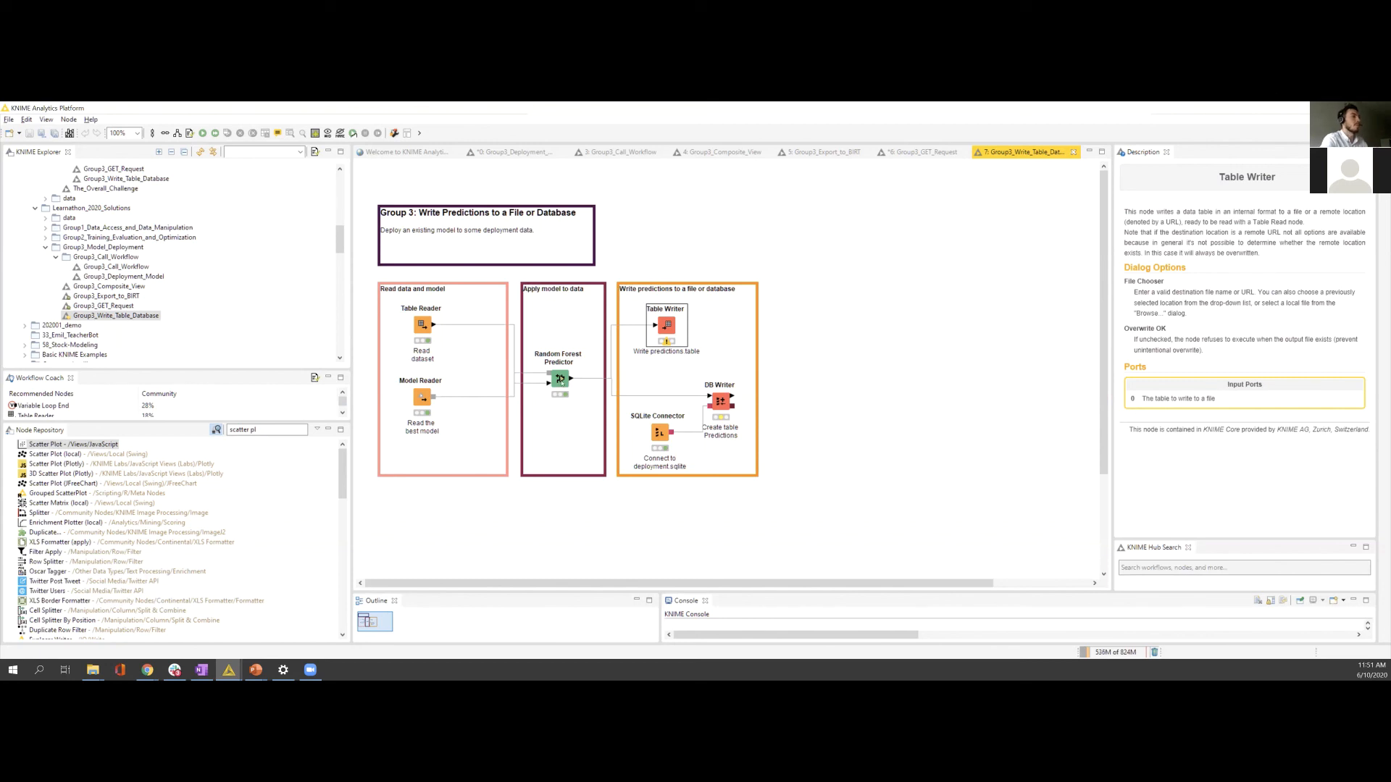
# Step: Open the SQLite Connector's configuration and review its database path, dialect and driver settings without changing them
pyautogui.click(660, 439)
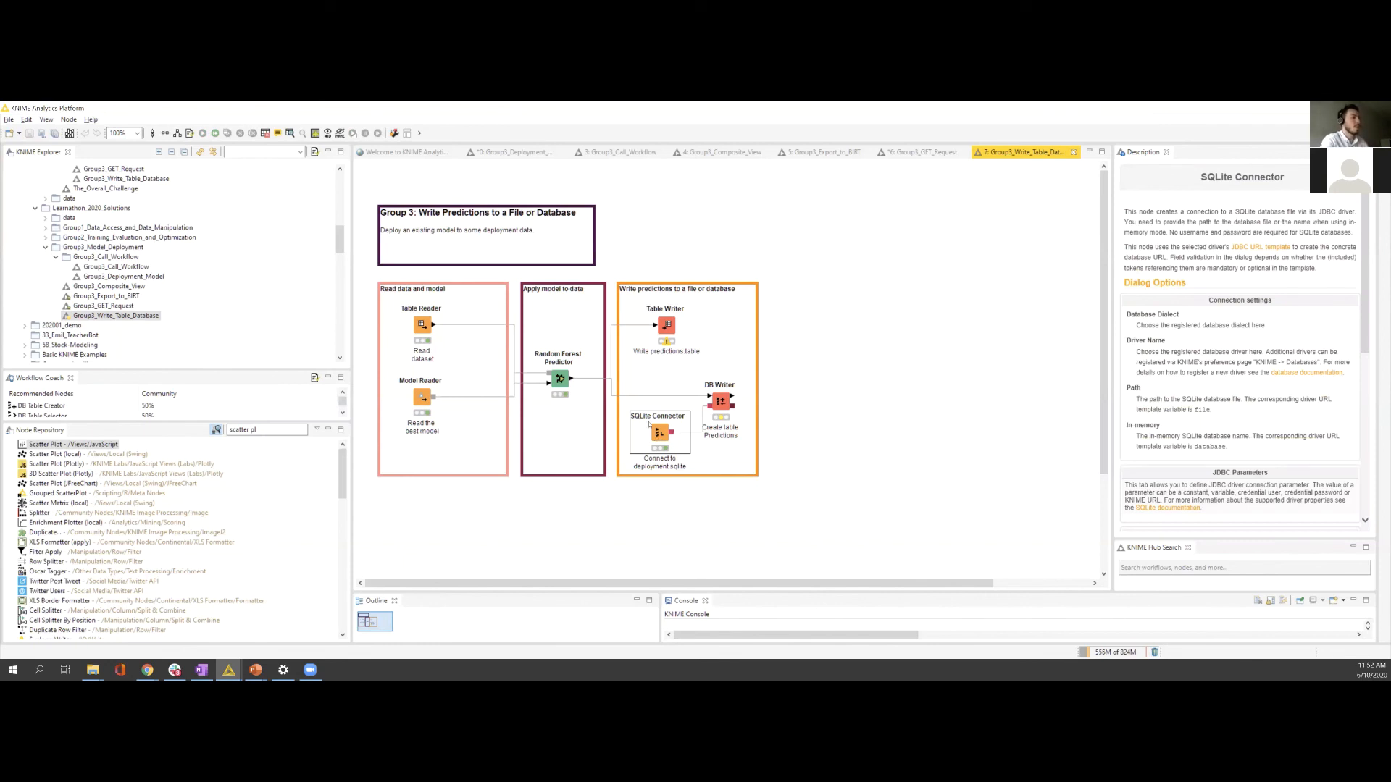
pyautogui.doubleClick(657, 439)
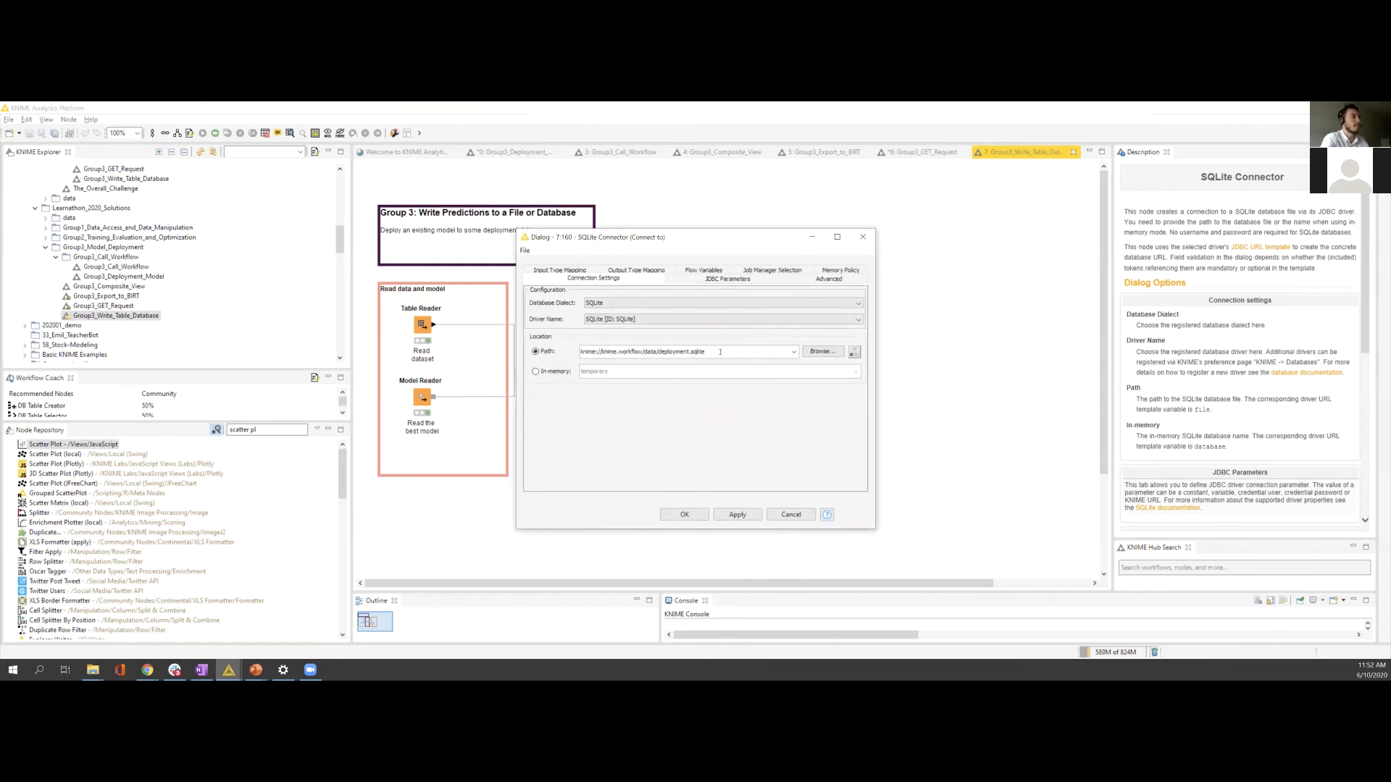
pyautogui.moveTo(706, 351); pyautogui.dragTo(575, 349)
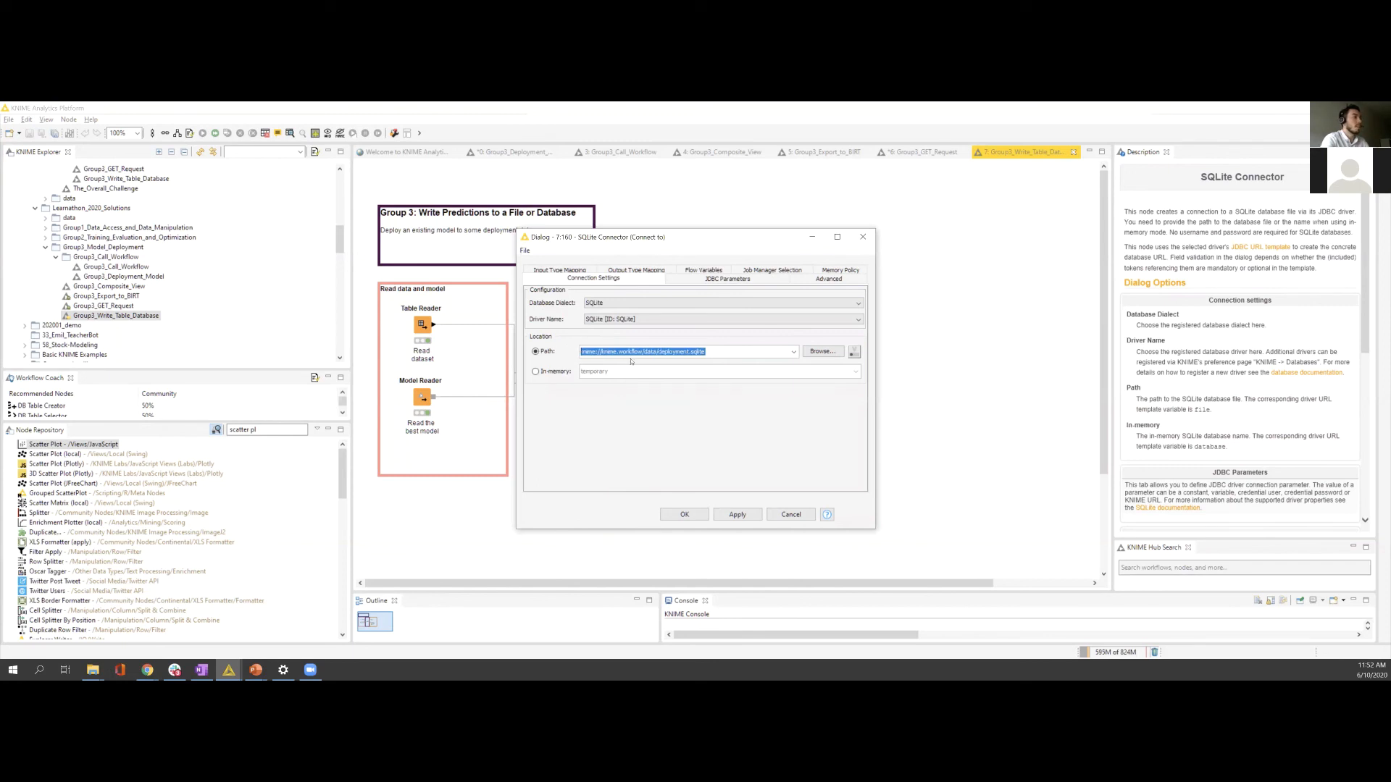
pyautogui.click(709, 353)
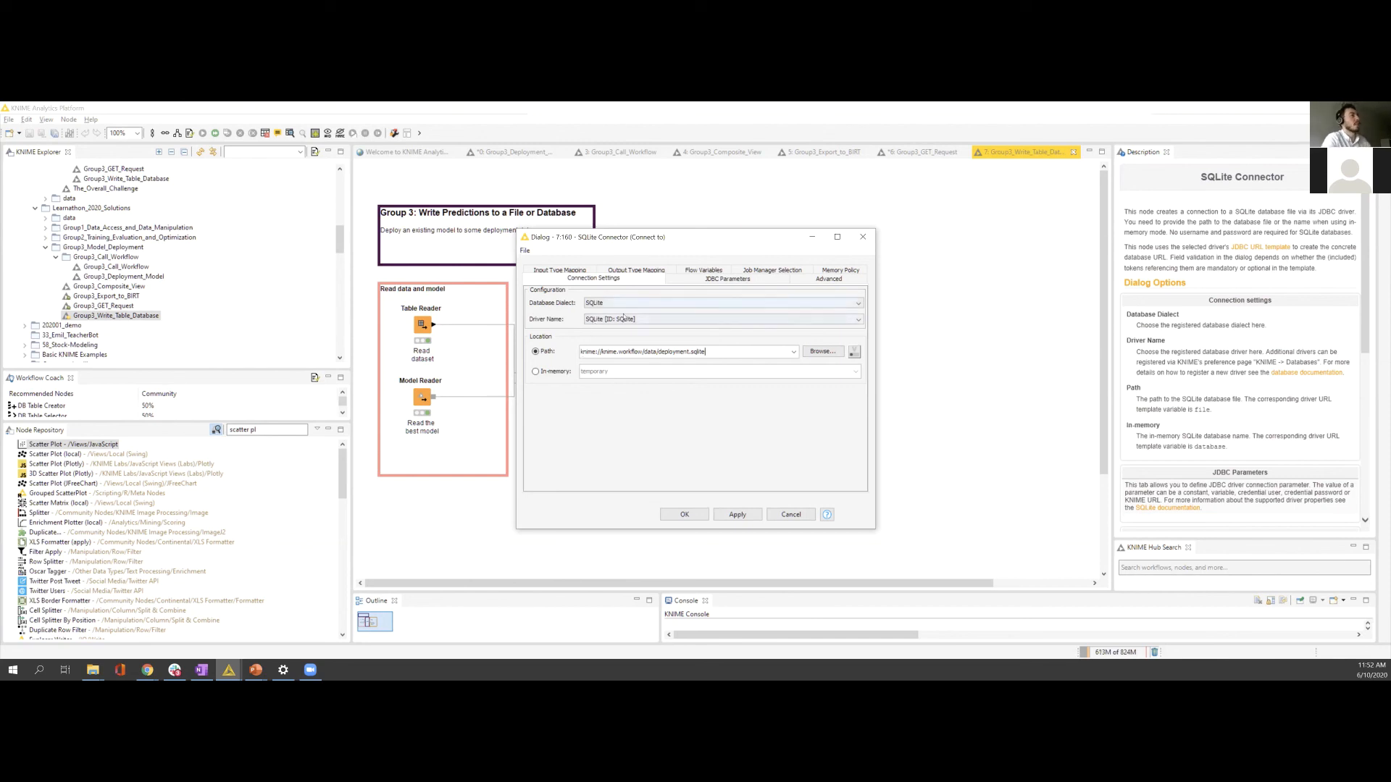
pyautogui.click(595, 304)
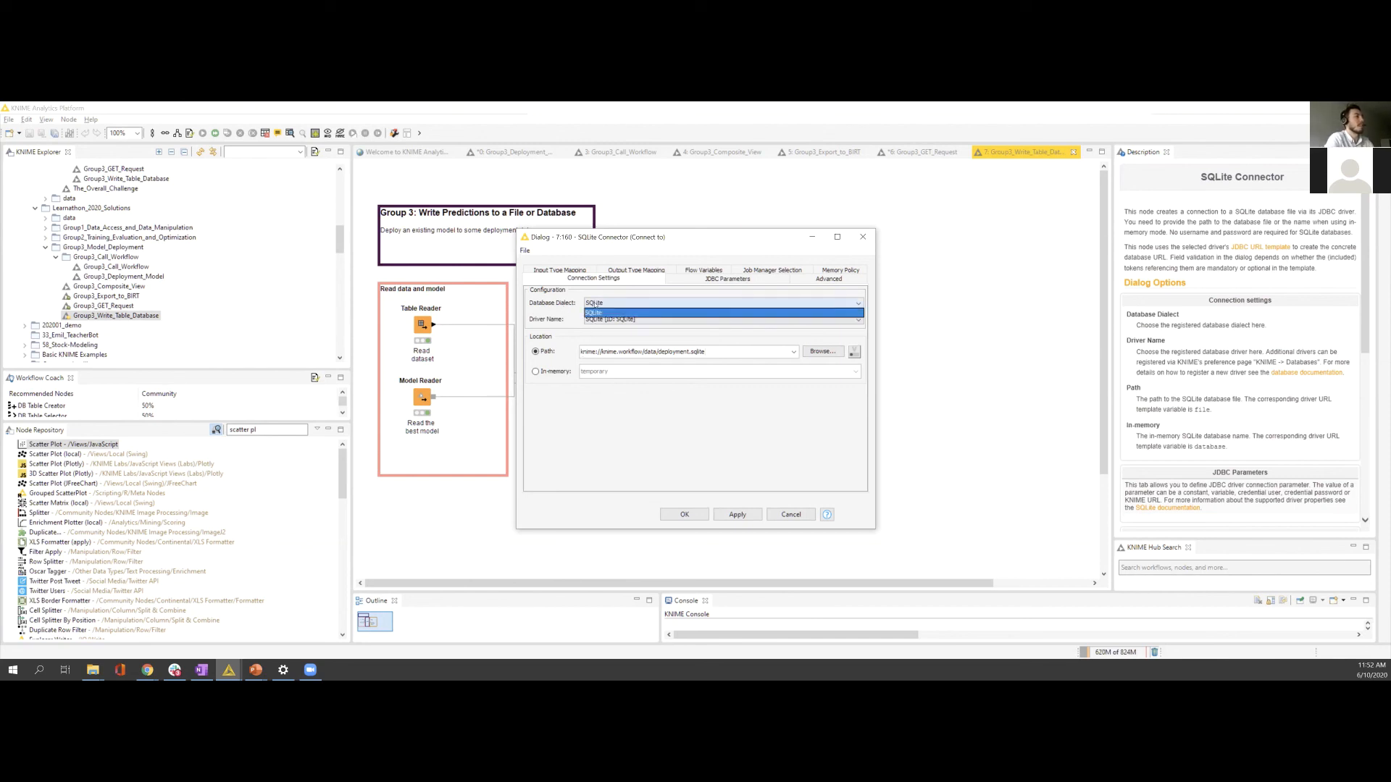
pyautogui.click(595, 304)
pyautogui.click(597, 321)
pyautogui.click(597, 319)
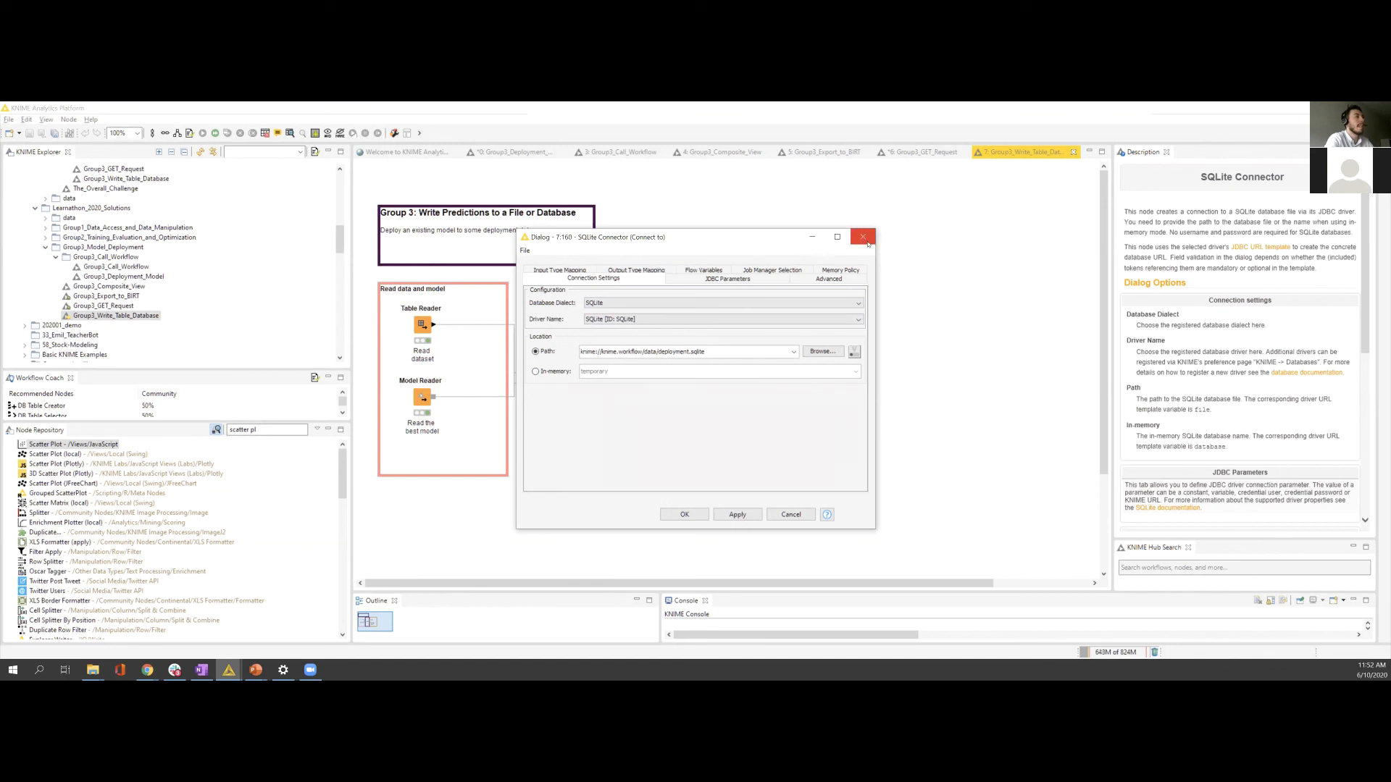
# Step: Review the SQLite Connector's JDBC parameters and advanced options, and close its configuration
pyautogui.click(746, 282)
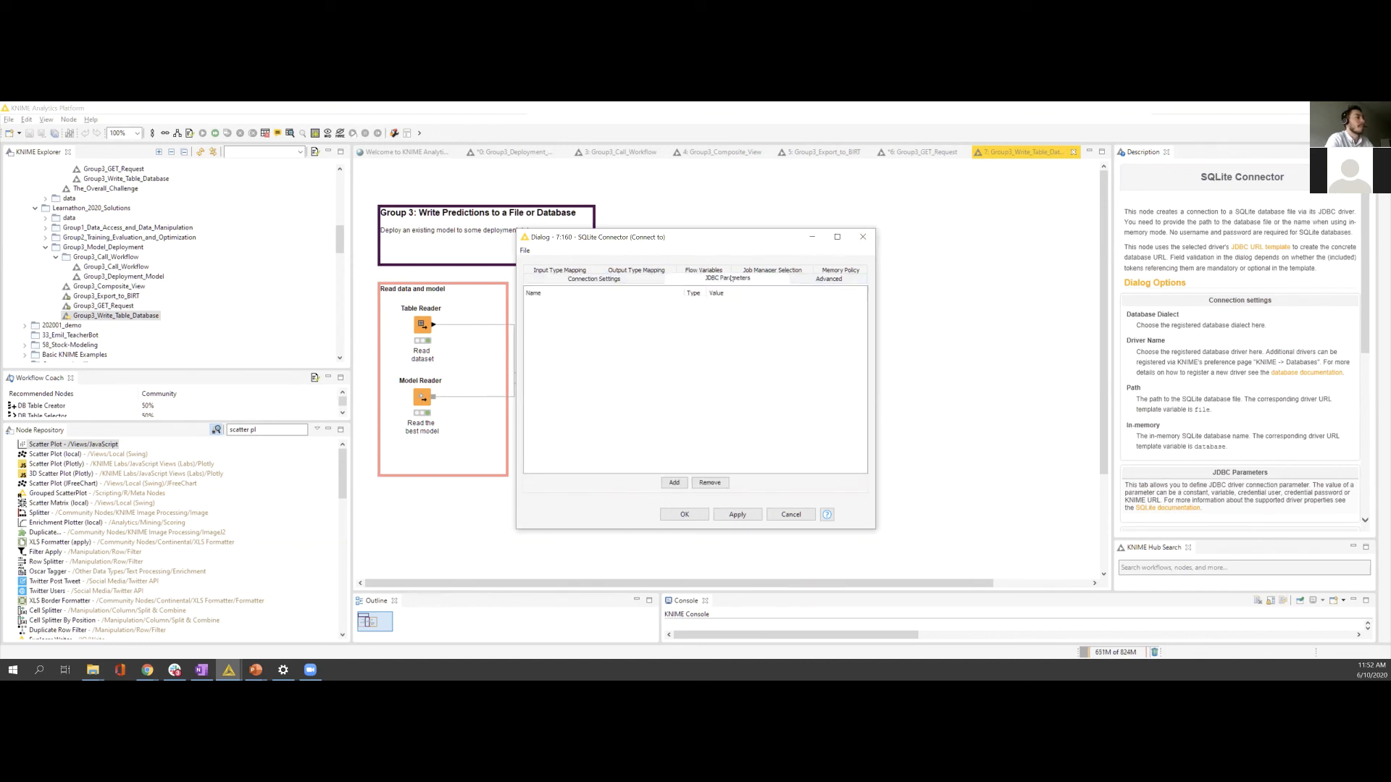
pyautogui.click(826, 280)
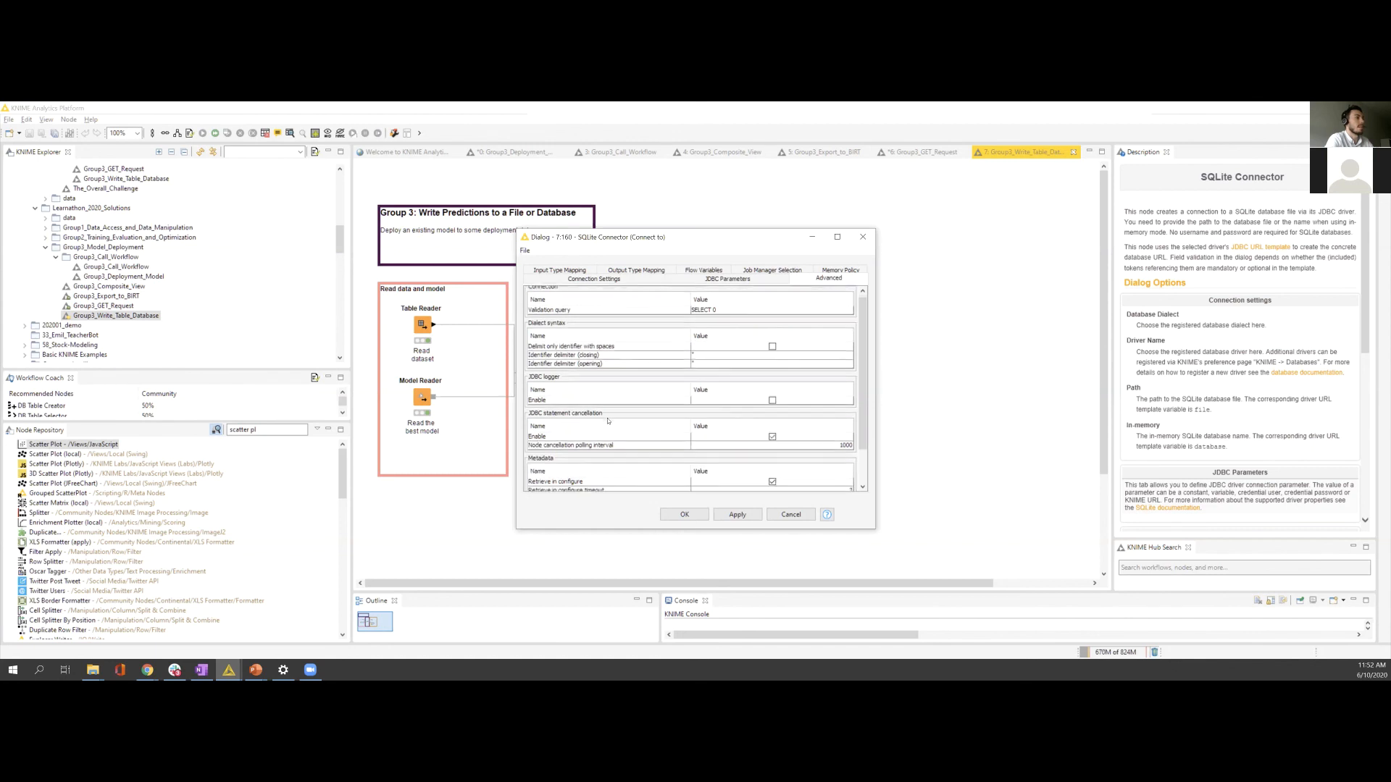
pyautogui.click(603, 280)
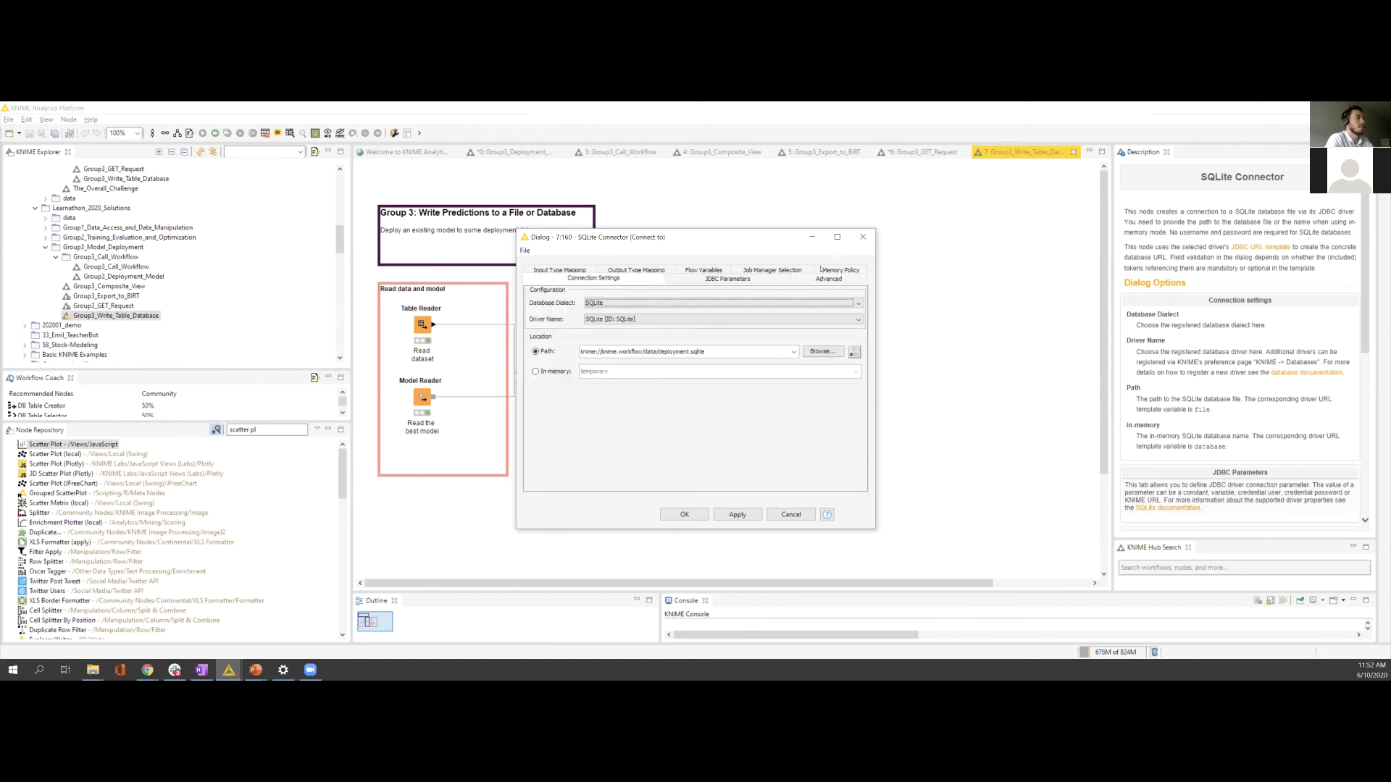
pyautogui.click(863, 237)
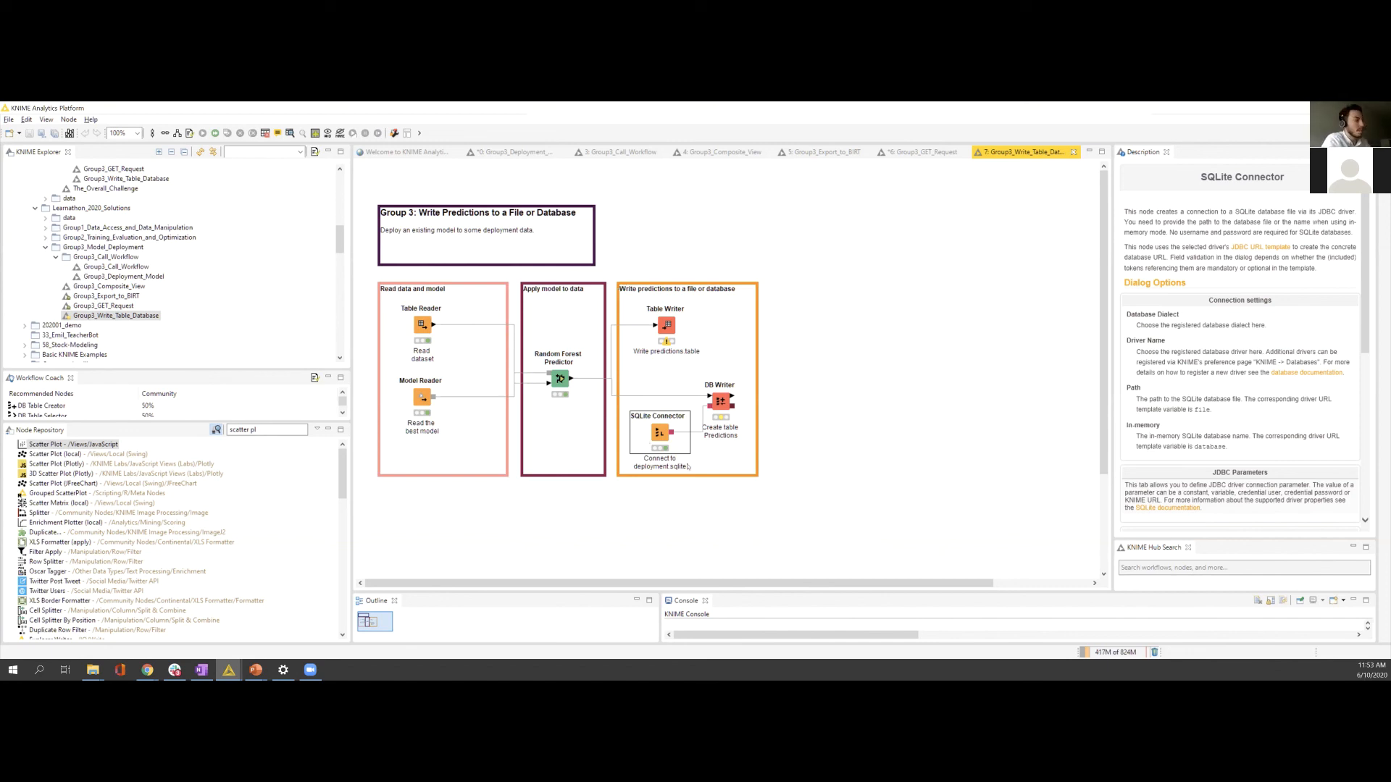
# Step: Clear the search filter of the node repository to list all node categories
pyautogui.moveTo(272, 429); pyautogui.dragTo(227, 430)
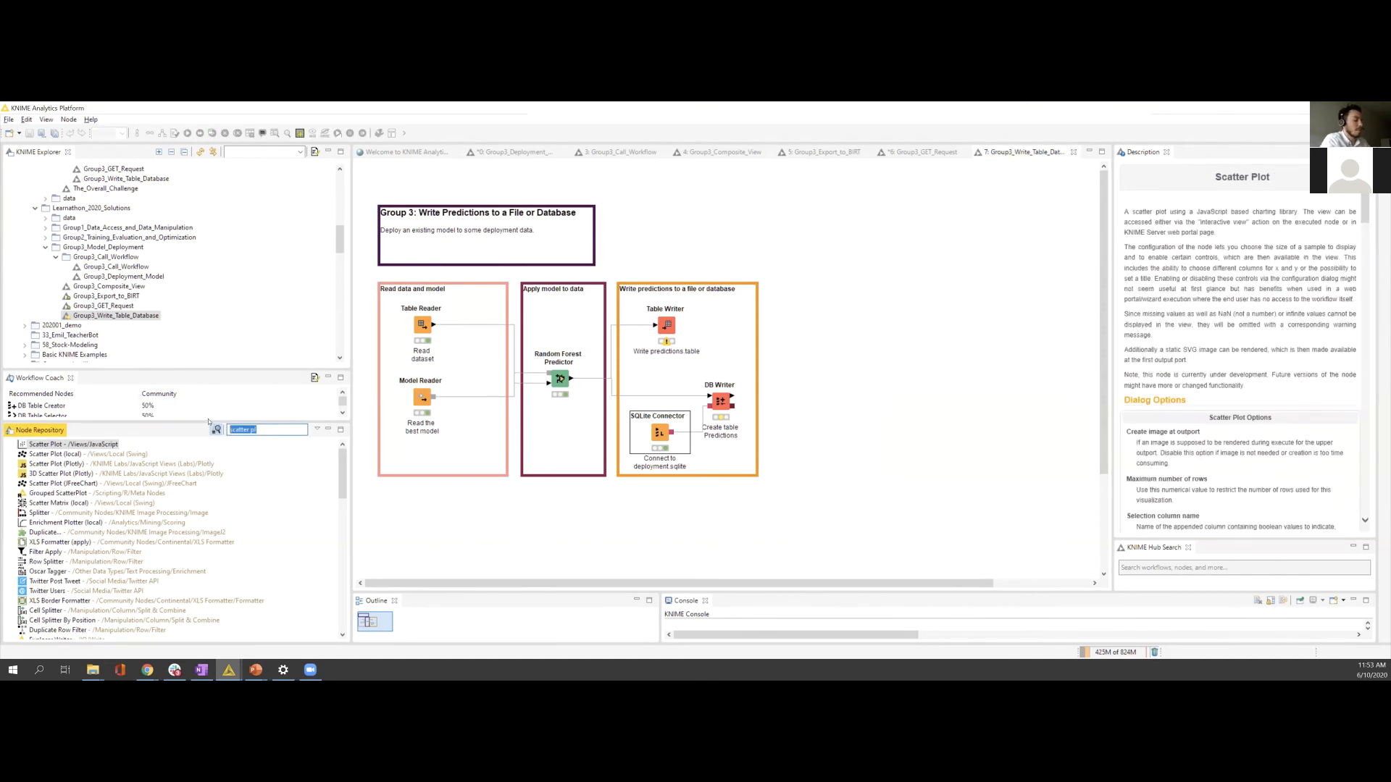
pyautogui.press('BackSpace')
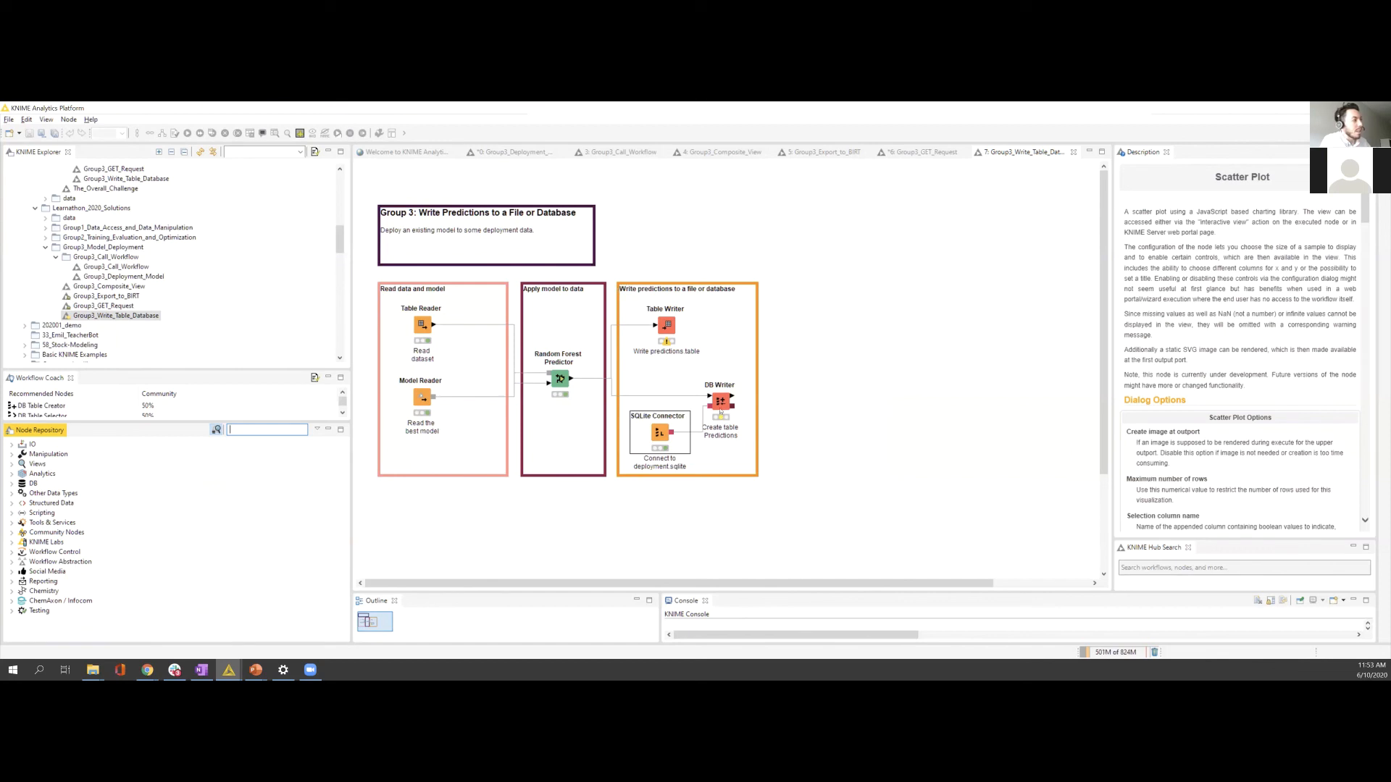
pyautogui.click(312, 671)
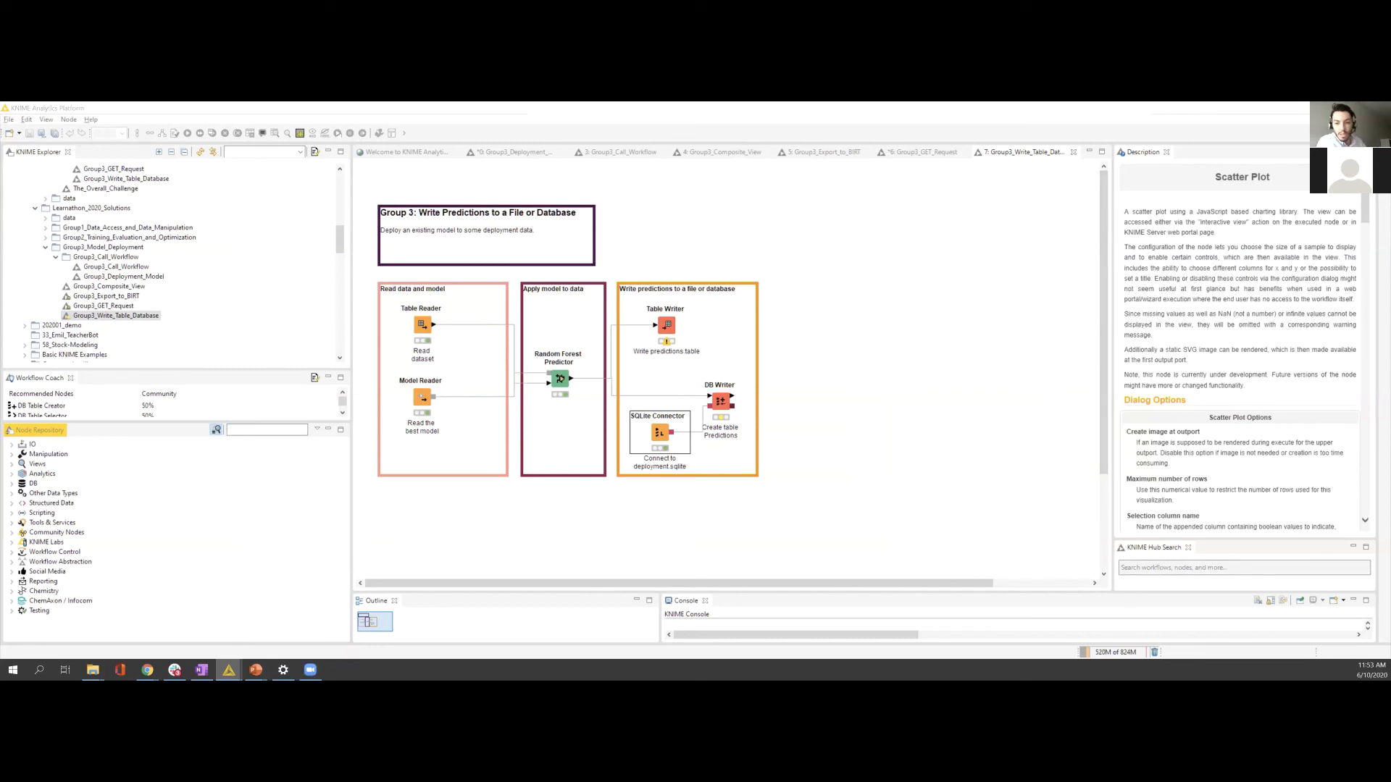
# Step: Review the DB Writer's target table name and the full list of included columns, and accept its configuration
pyautogui.doubleClick(720, 403)
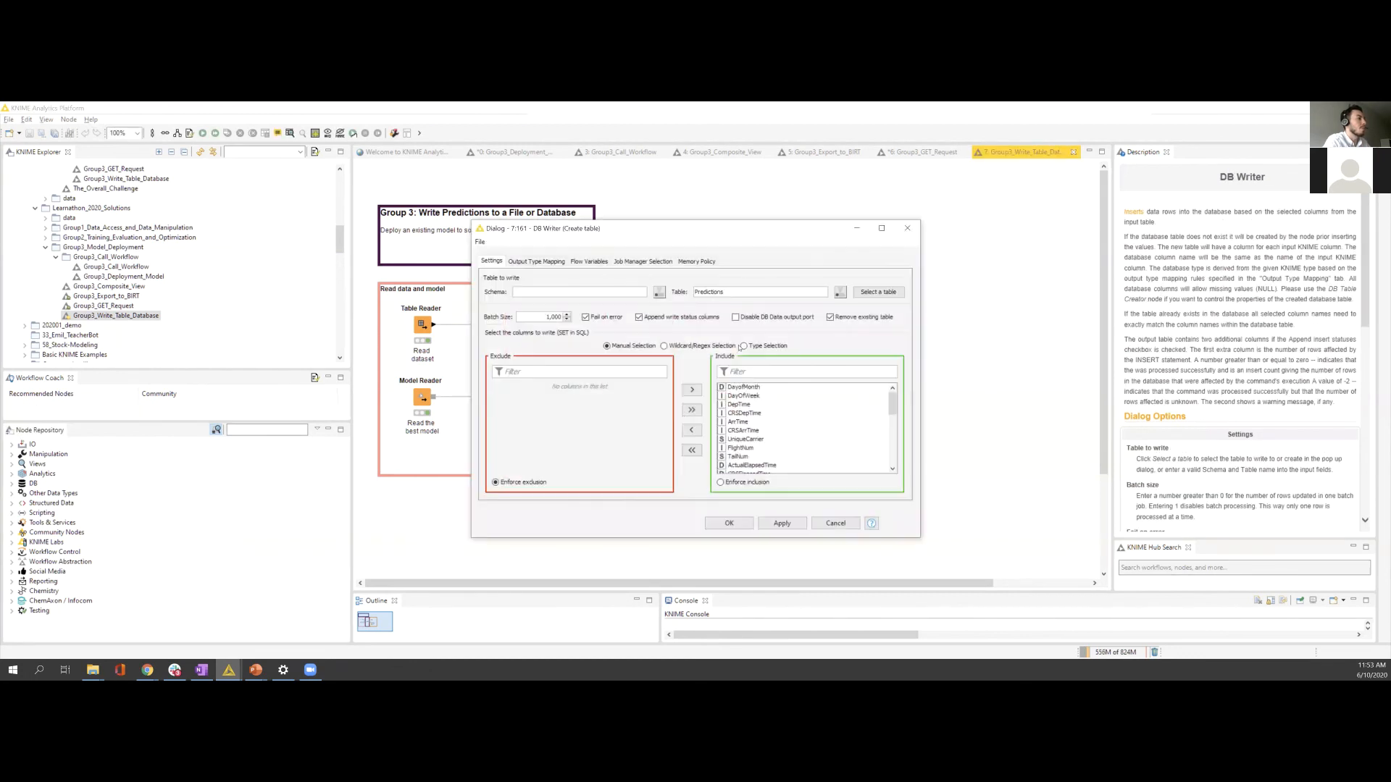
pyautogui.moveTo(735, 223); pyautogui.dragTo(422, 195)
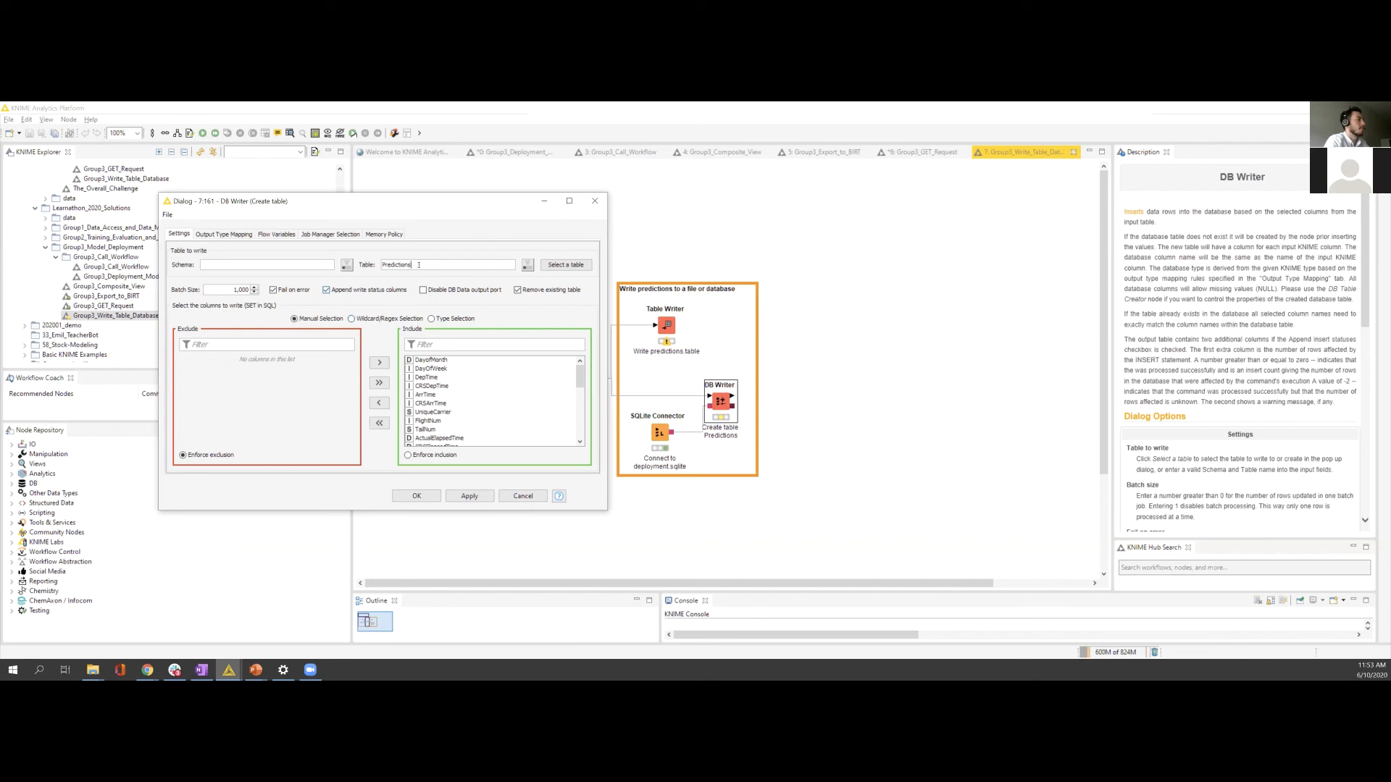
pyautogui.moveTo(416, 263); pyautogui.dragTo(367, 262)
pyautogui.moveTo(580, 377); pyautogui.dragTo(581, 429)
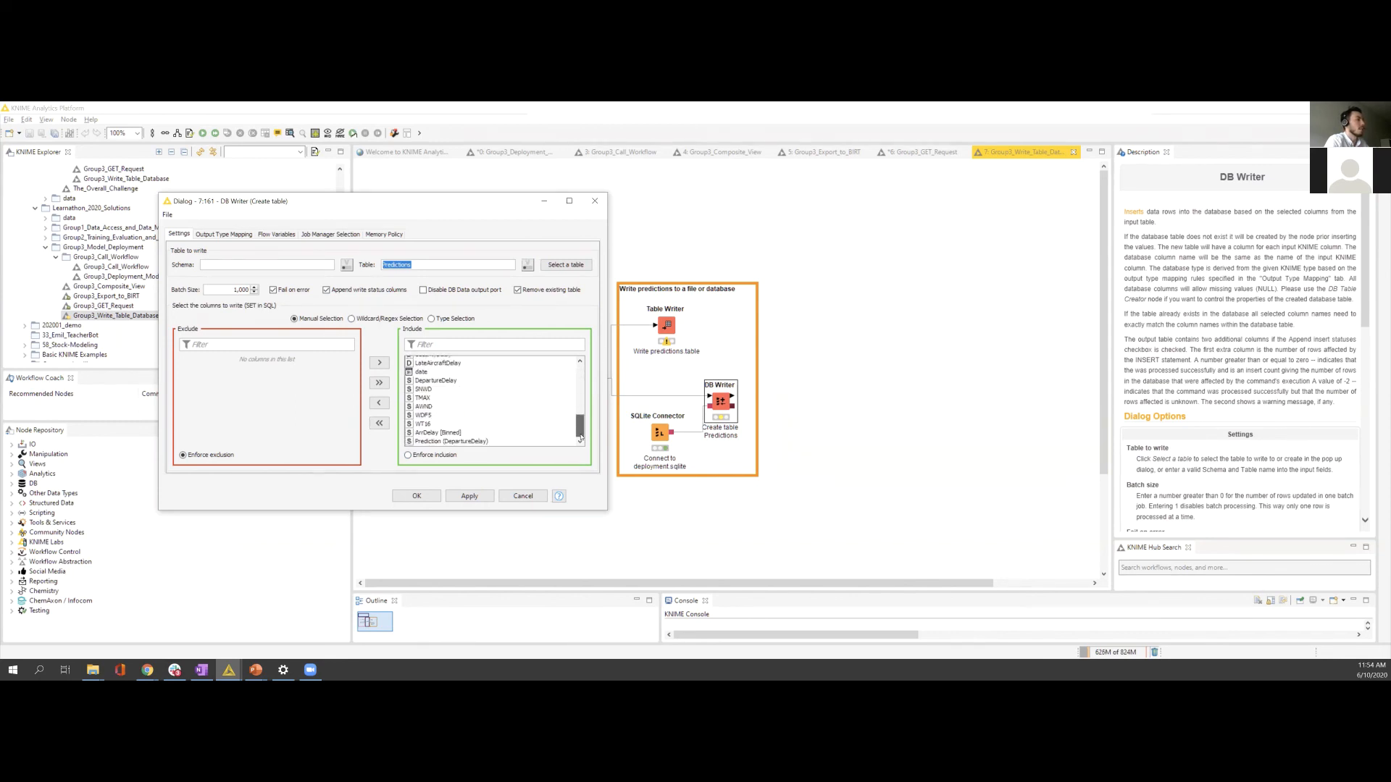
pyautogui.scroll(8, 485, 418)
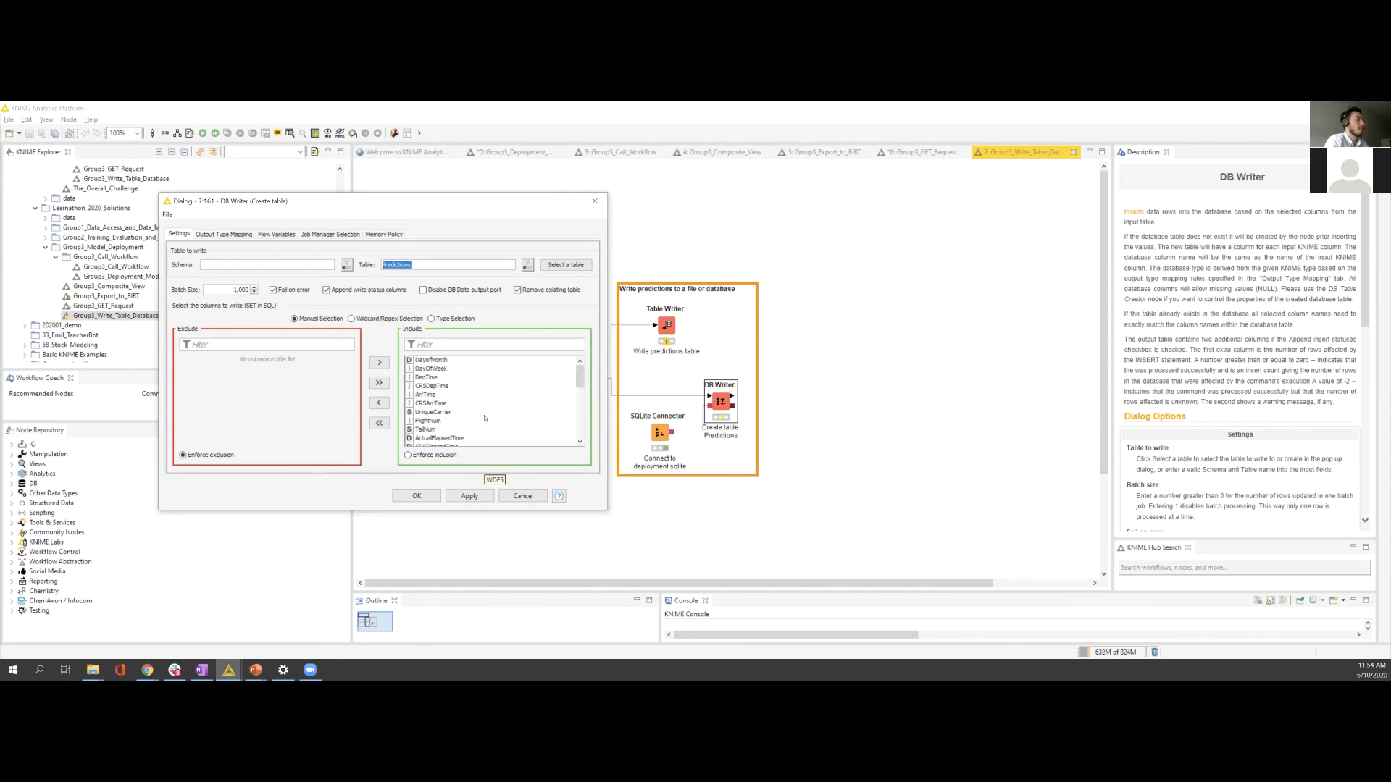
pyautogui.click(417, 496)
# Step: Execute the DB Writer node and check its input data with write status, closing the table
pyautogui.rightClick(721, 400)
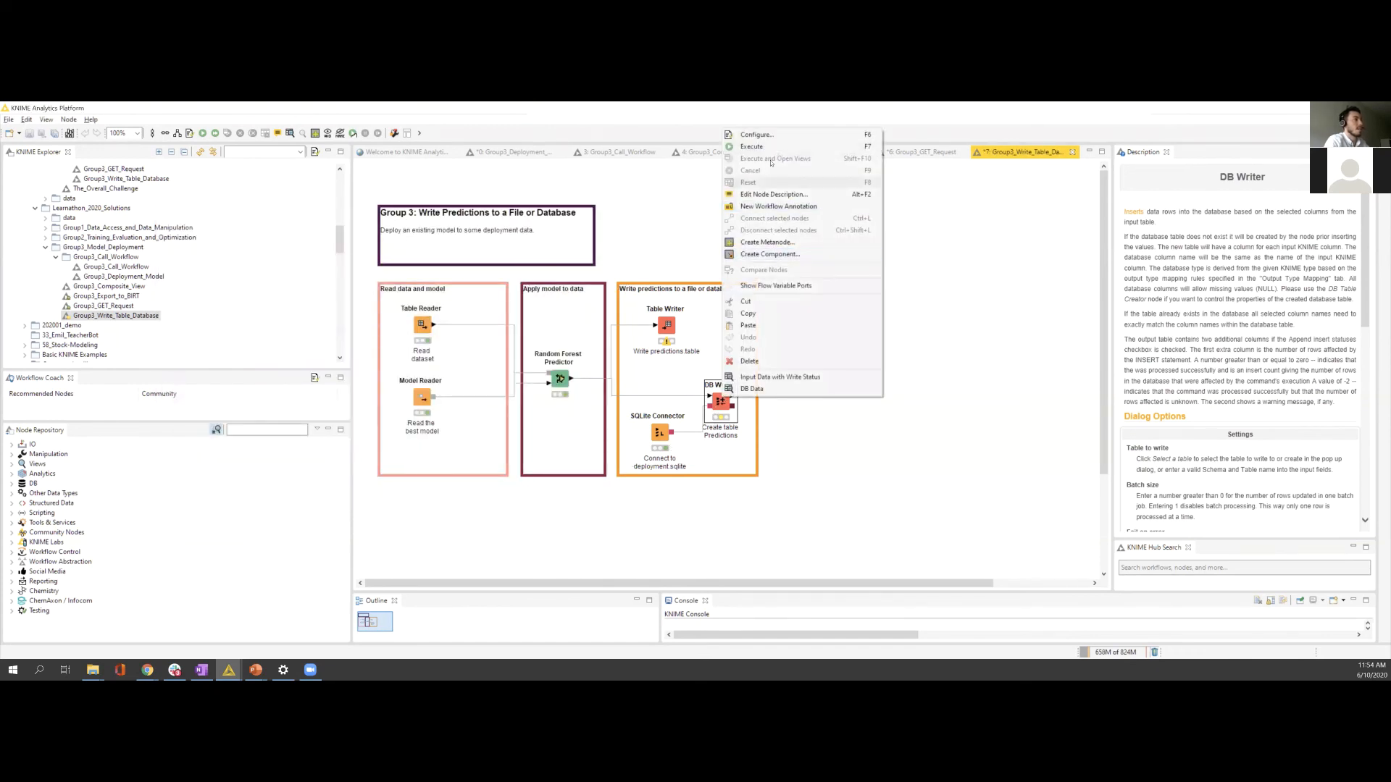
pyautogui.click(750, 148)
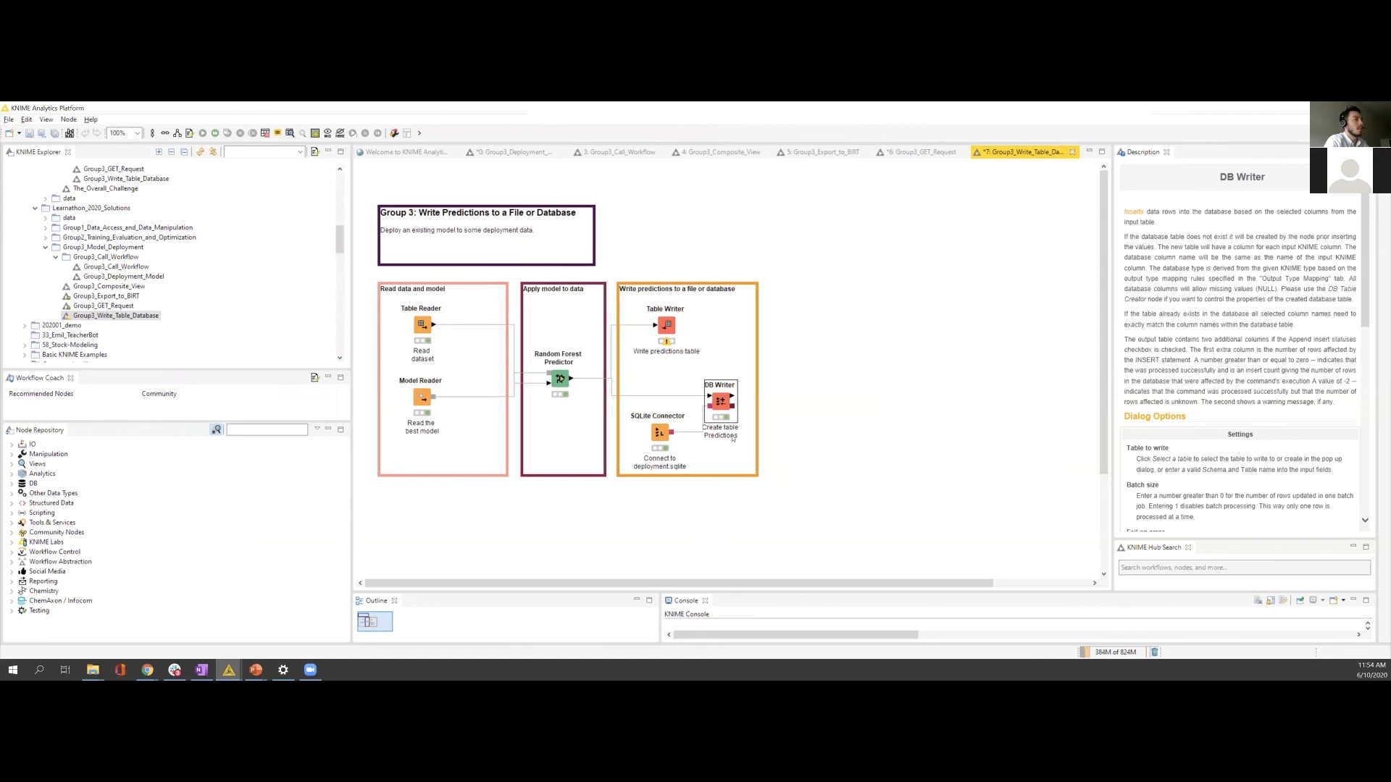
pyautogui.rightClick(721, 404)
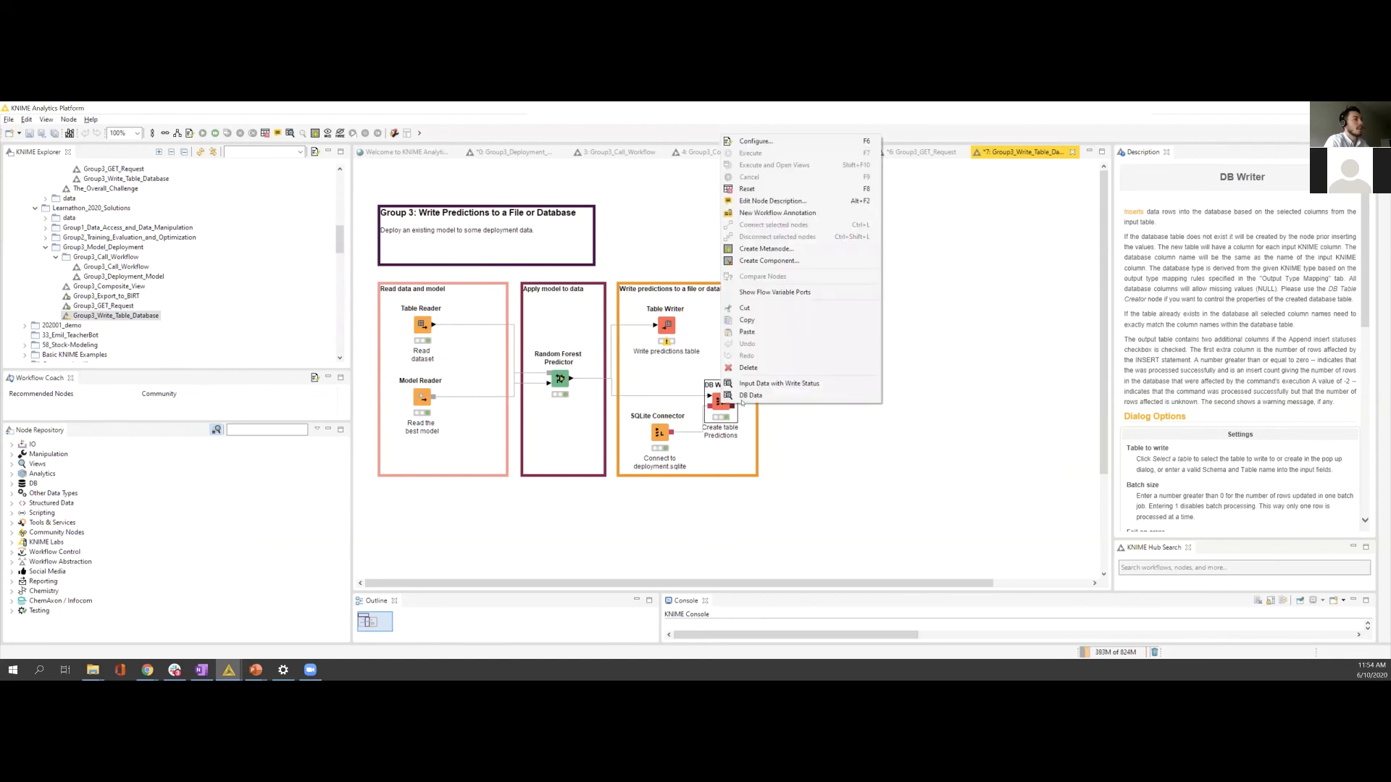
pyautogui.click(757, 384)
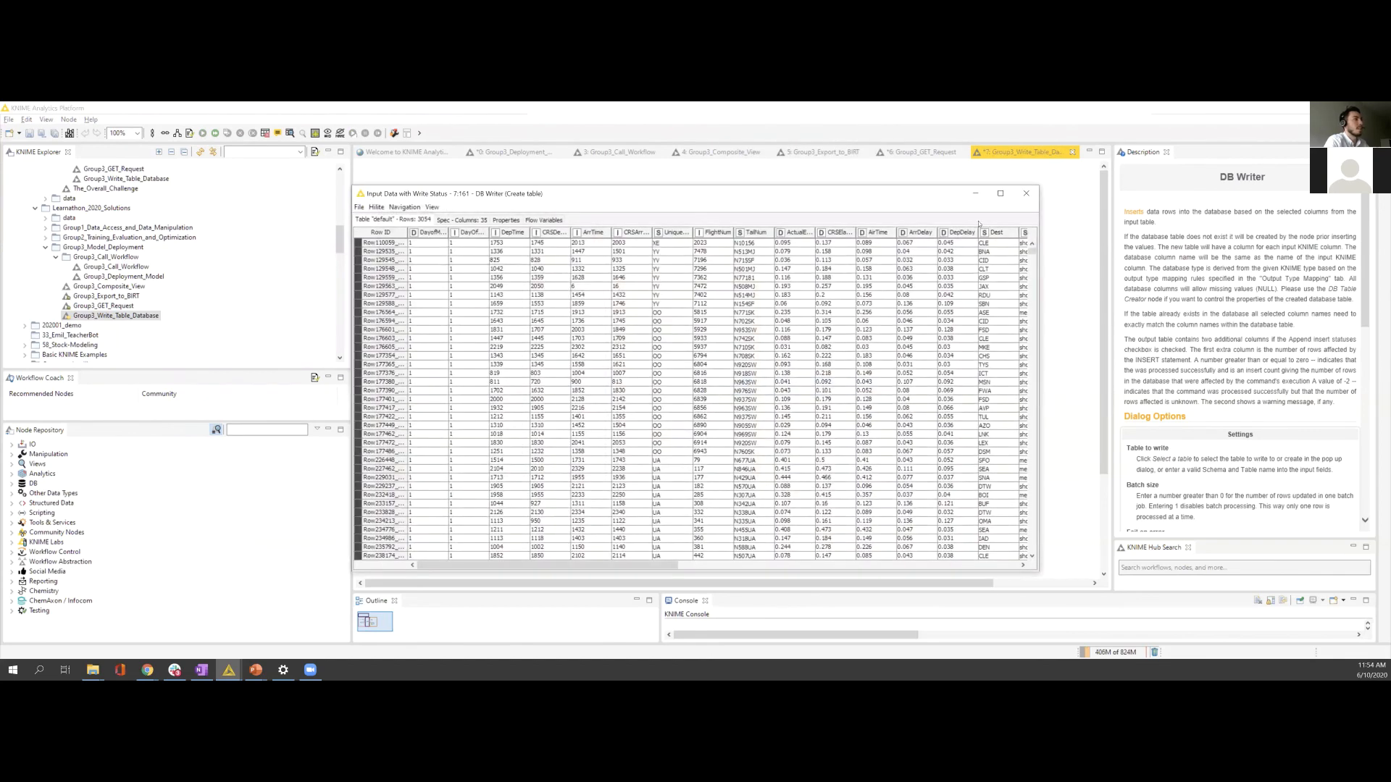
pyautogui.click(1028, 192)
# Step: Examine a 100-row preview of the DB Writer's database output and its SQL query, and close the view
pyautogui.rightClick(722, 402)
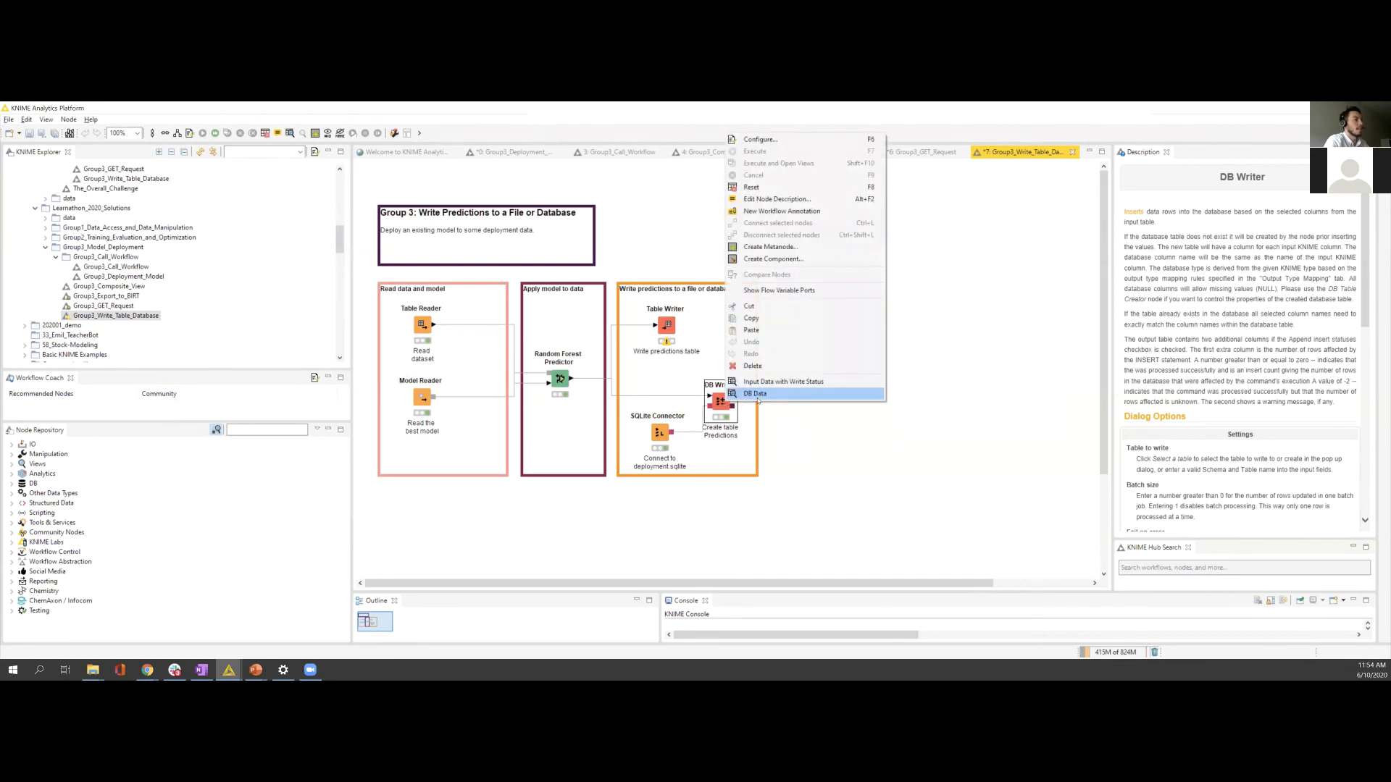
pyautogui.click(762, 394)
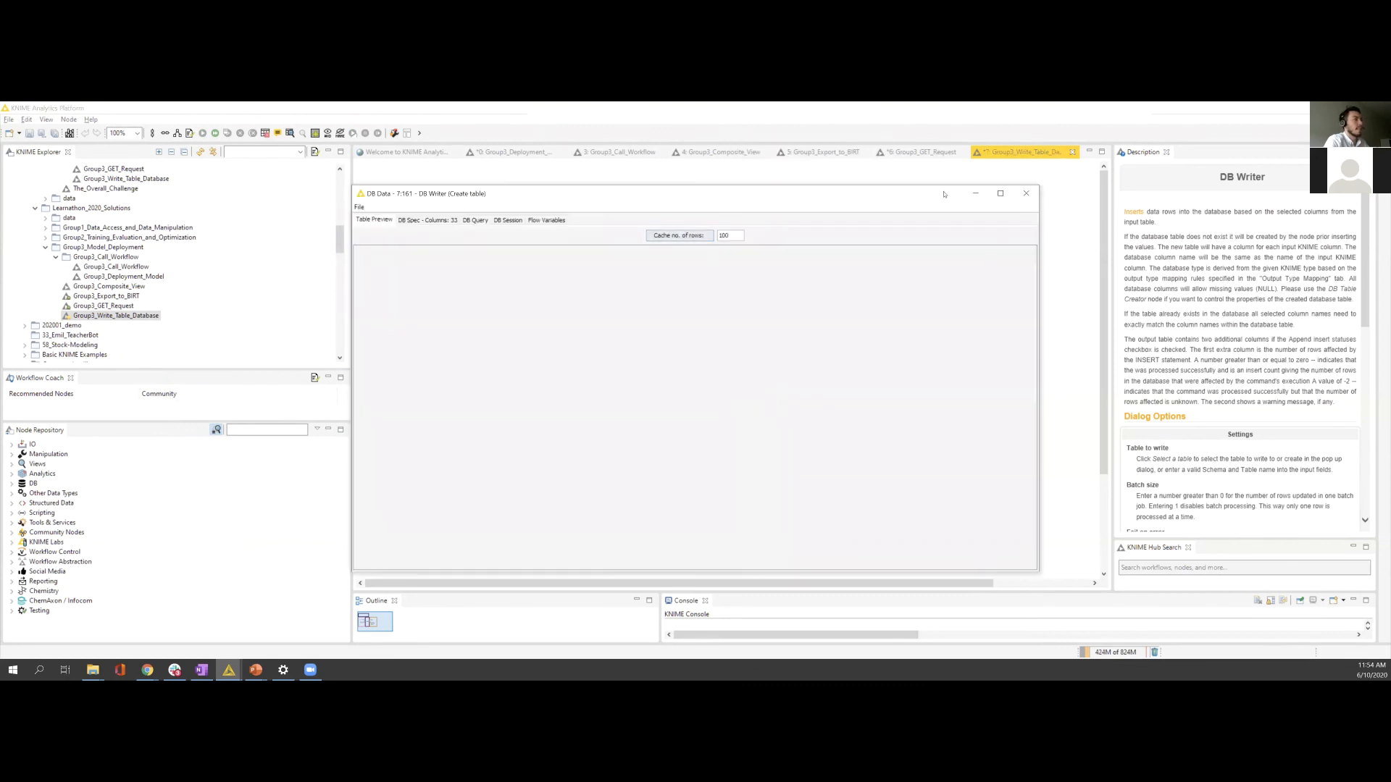
pyautogui.moveTo(933, 196); pyautogui.dragTo(943, 176)
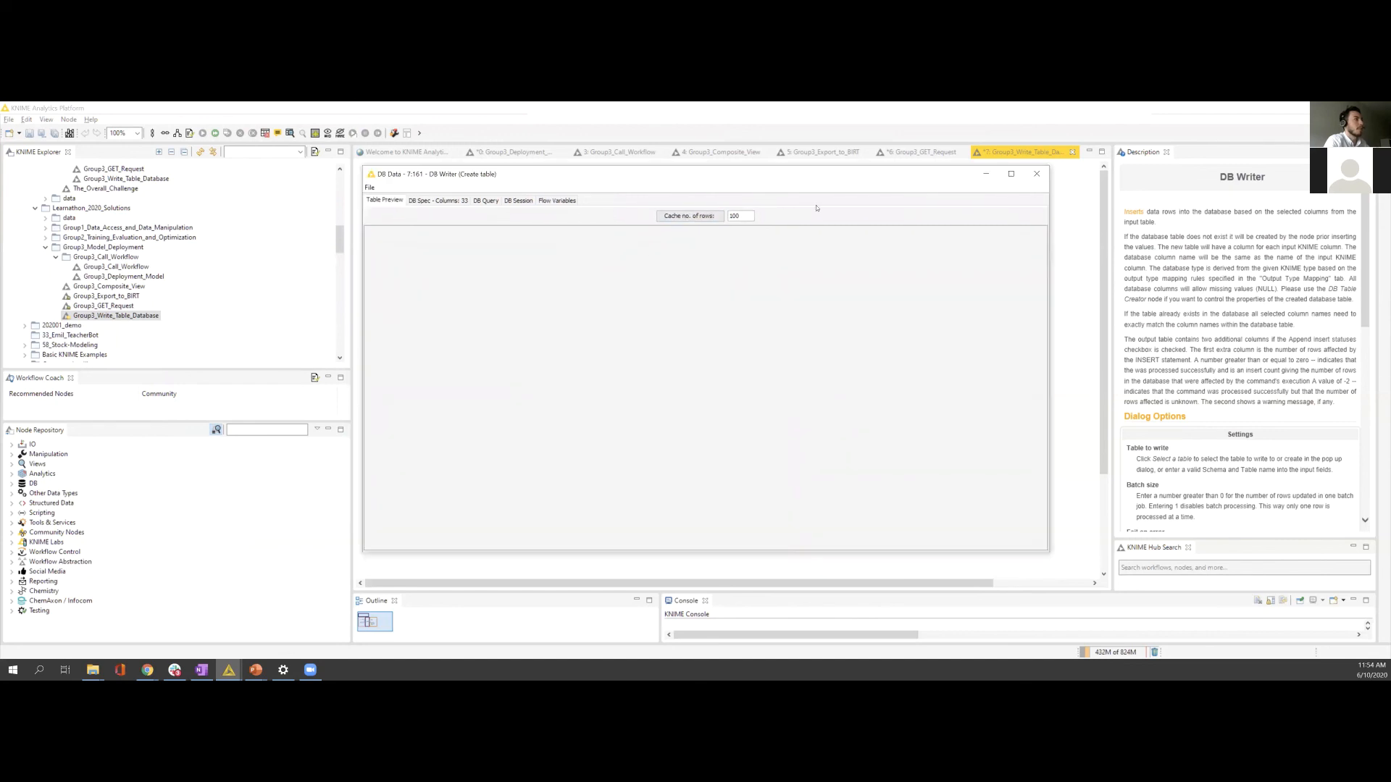
pyautogui.click(703, 219)
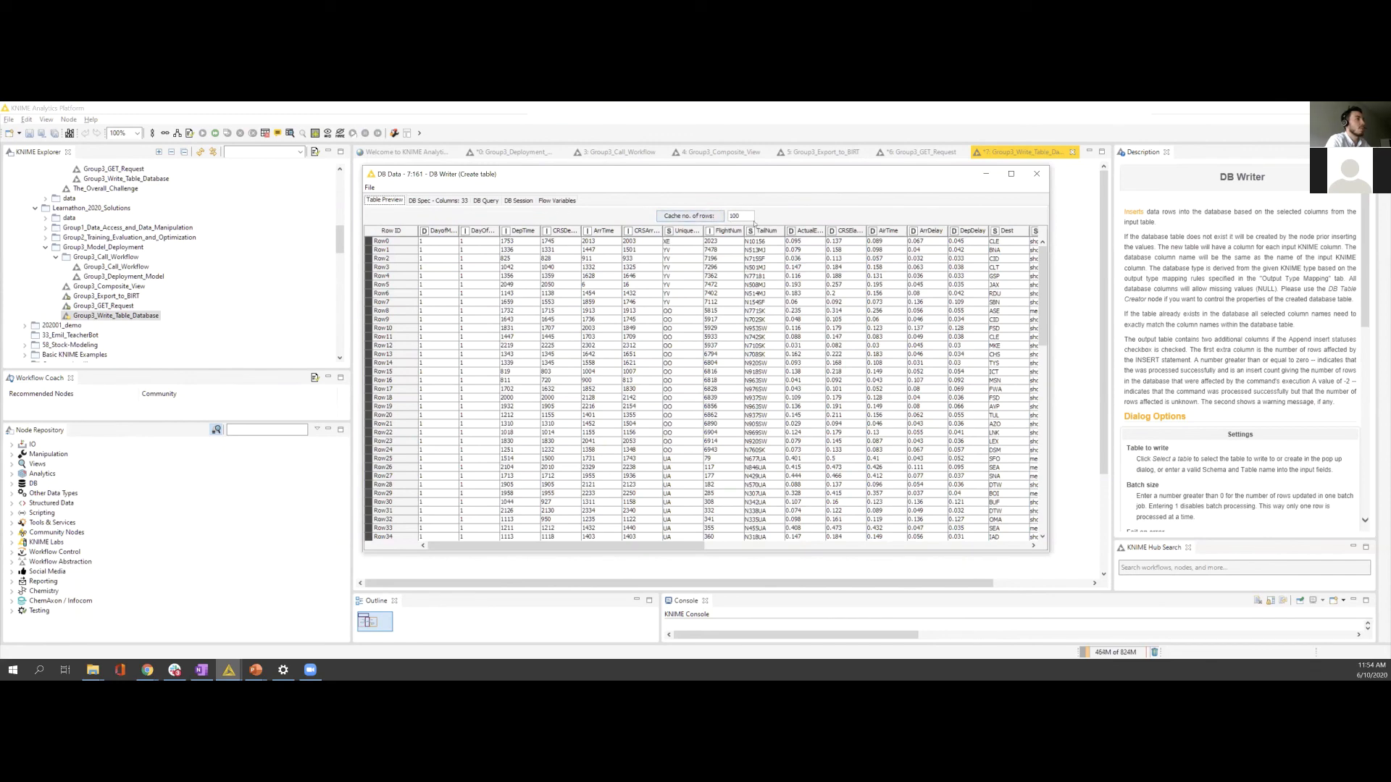
pyautogui.doubleClick(748, 215)
pyautogui.scroll(-19, 806, 369)
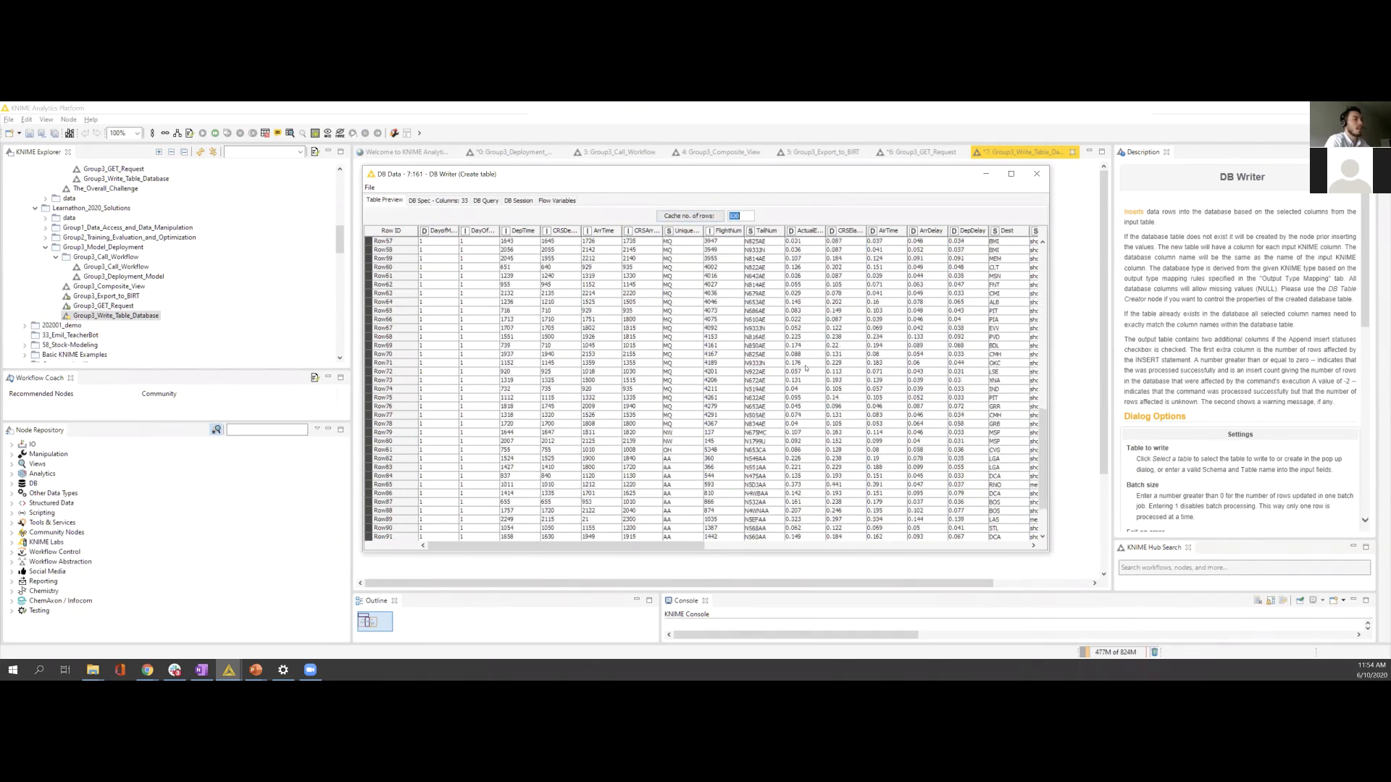
pyautogui.scroll(-3, 806, 369)
pyautogui.scroll(20, 806, 369)
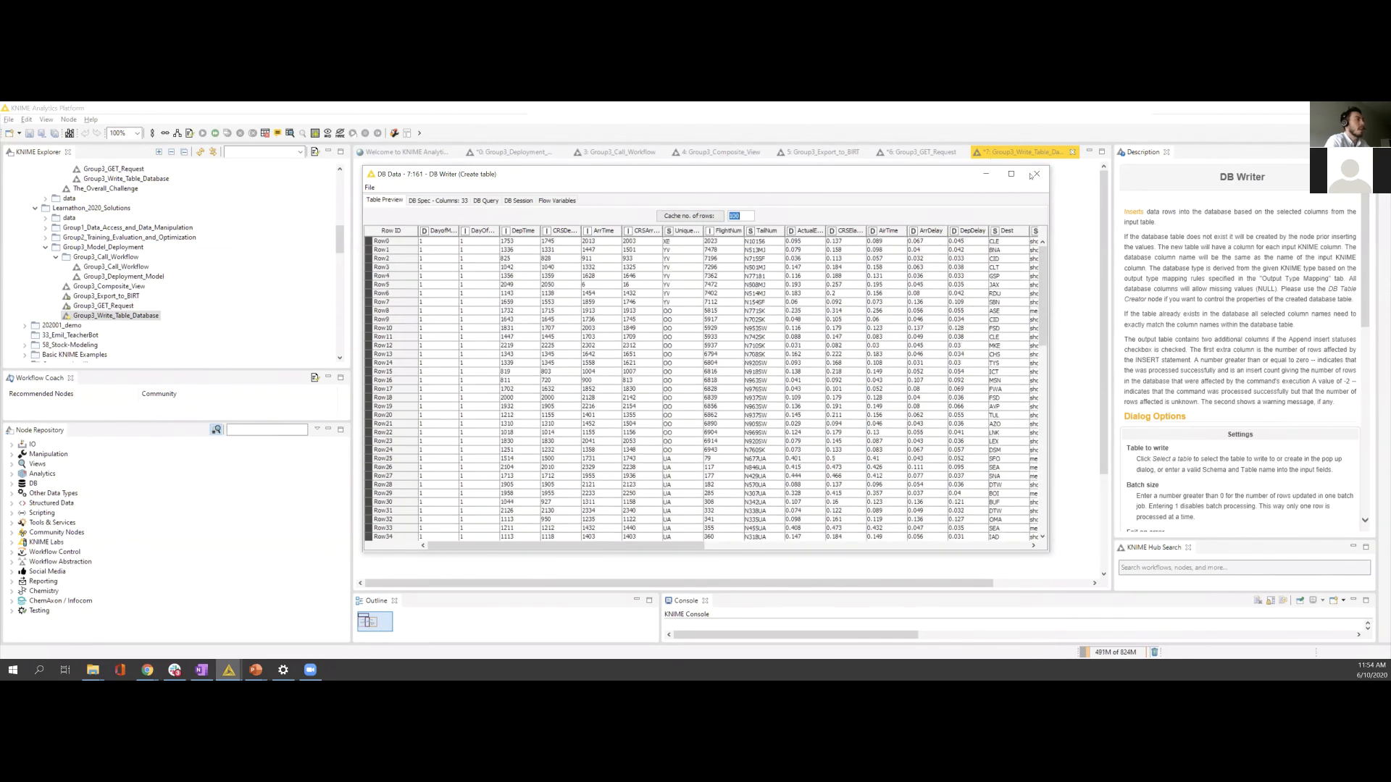
pyautogui.click(486, 201)
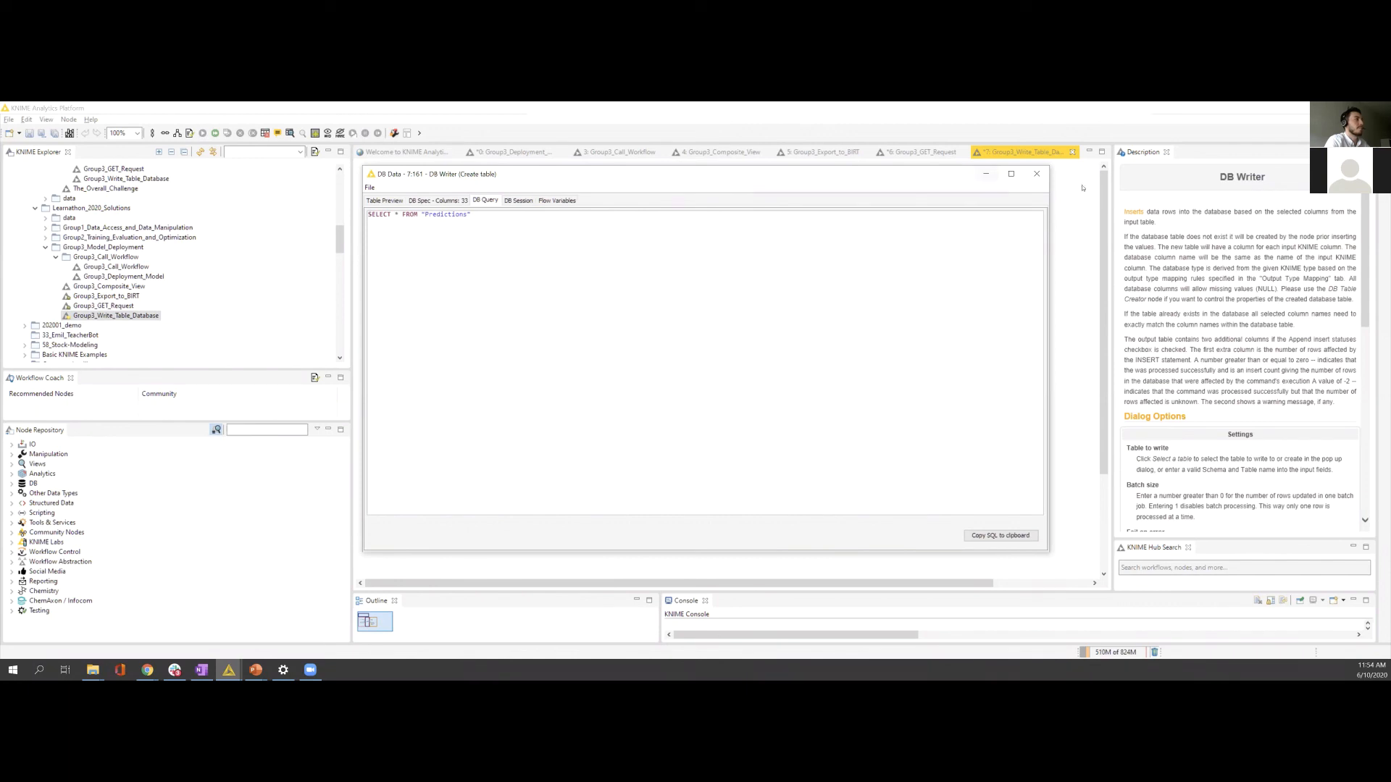
pyautogui.click(1038, 175)
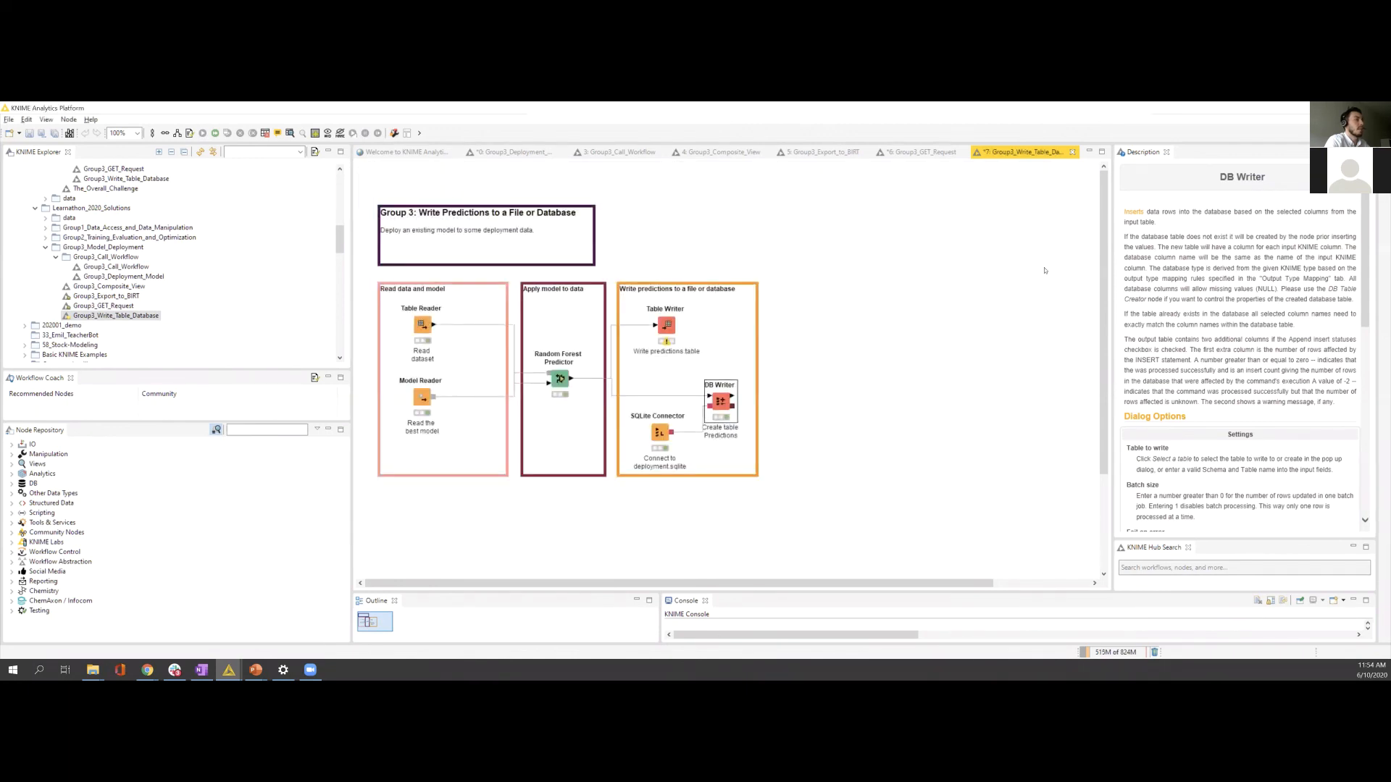
# Step: Save the Group3_Write_Table_Database workflow and collapse the server's Group3_Model_Deployment solutions folder
pyautogui.click(968, 350)
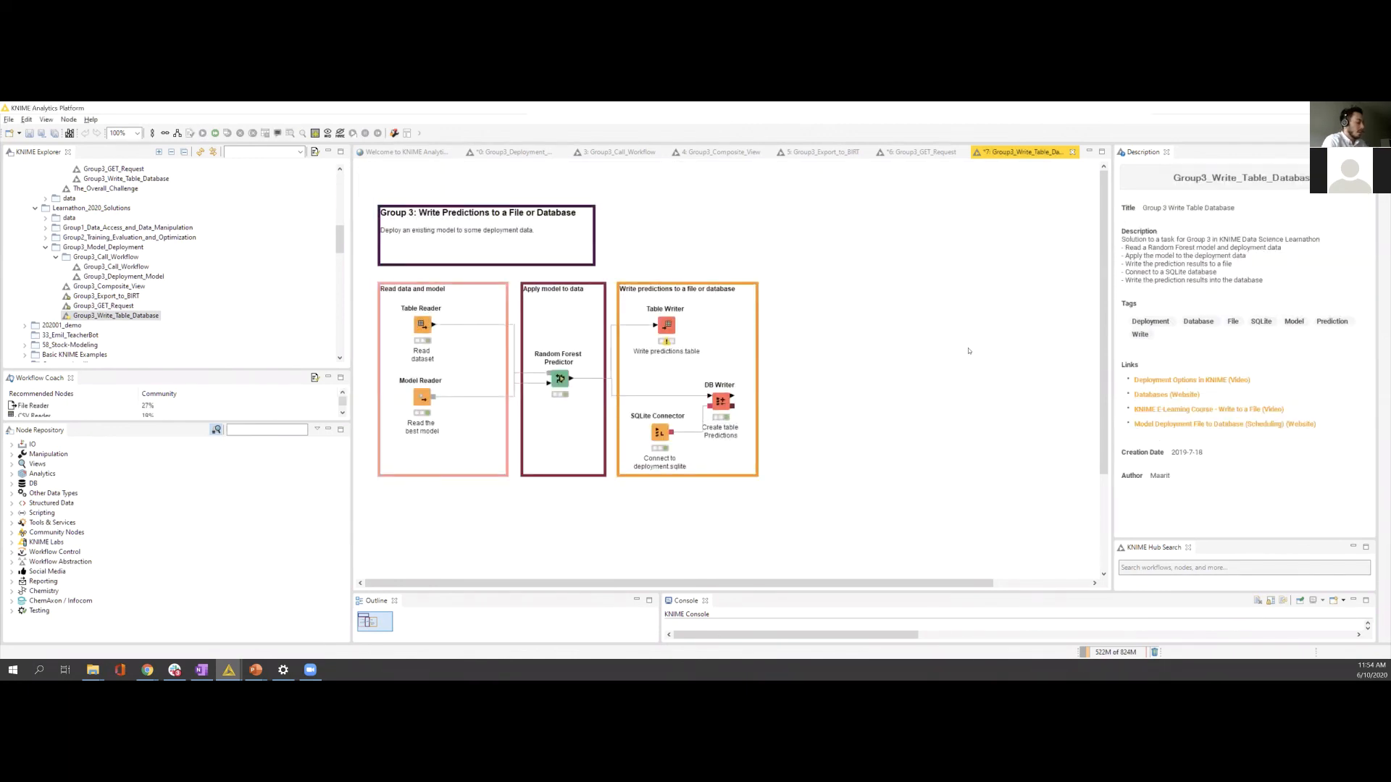
pyautogui.hotkey('ctrl', 's')
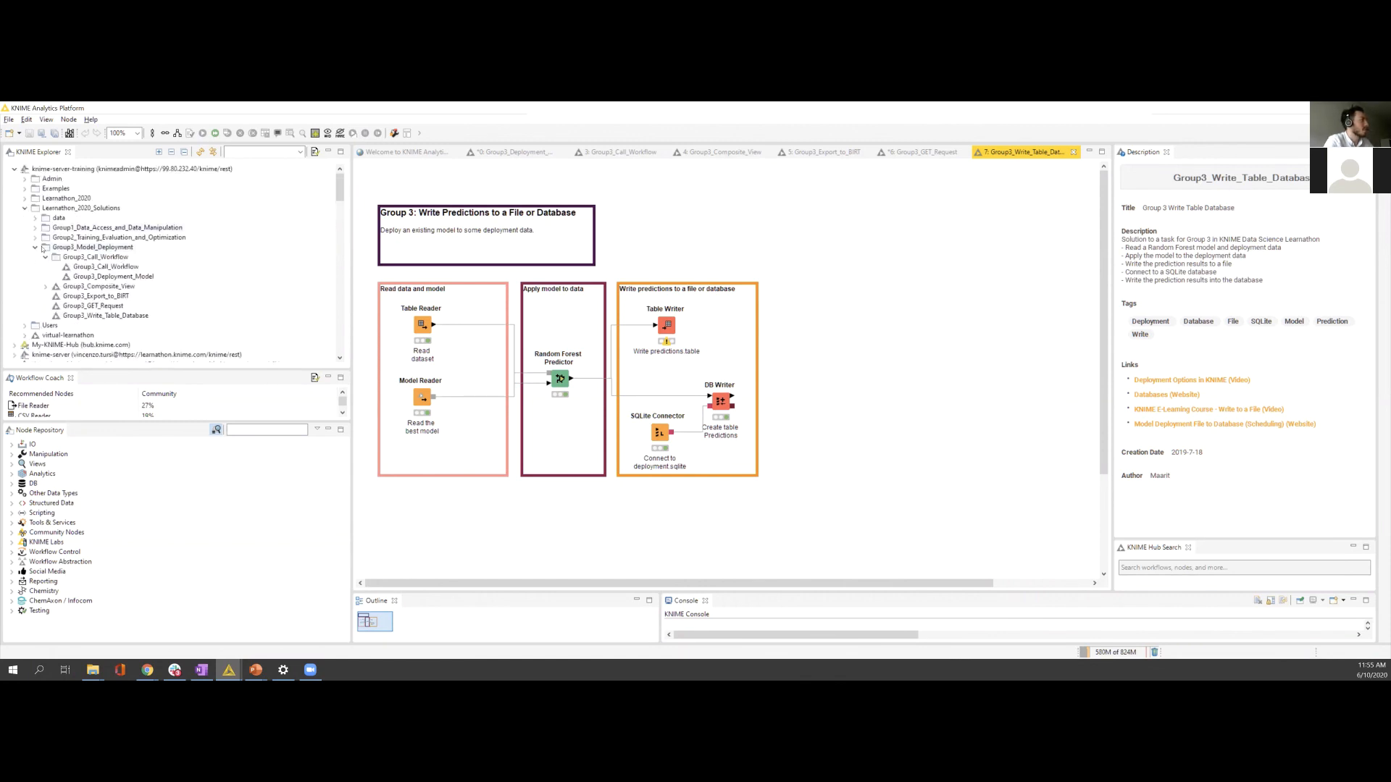
pyautogui.click(34, 248)
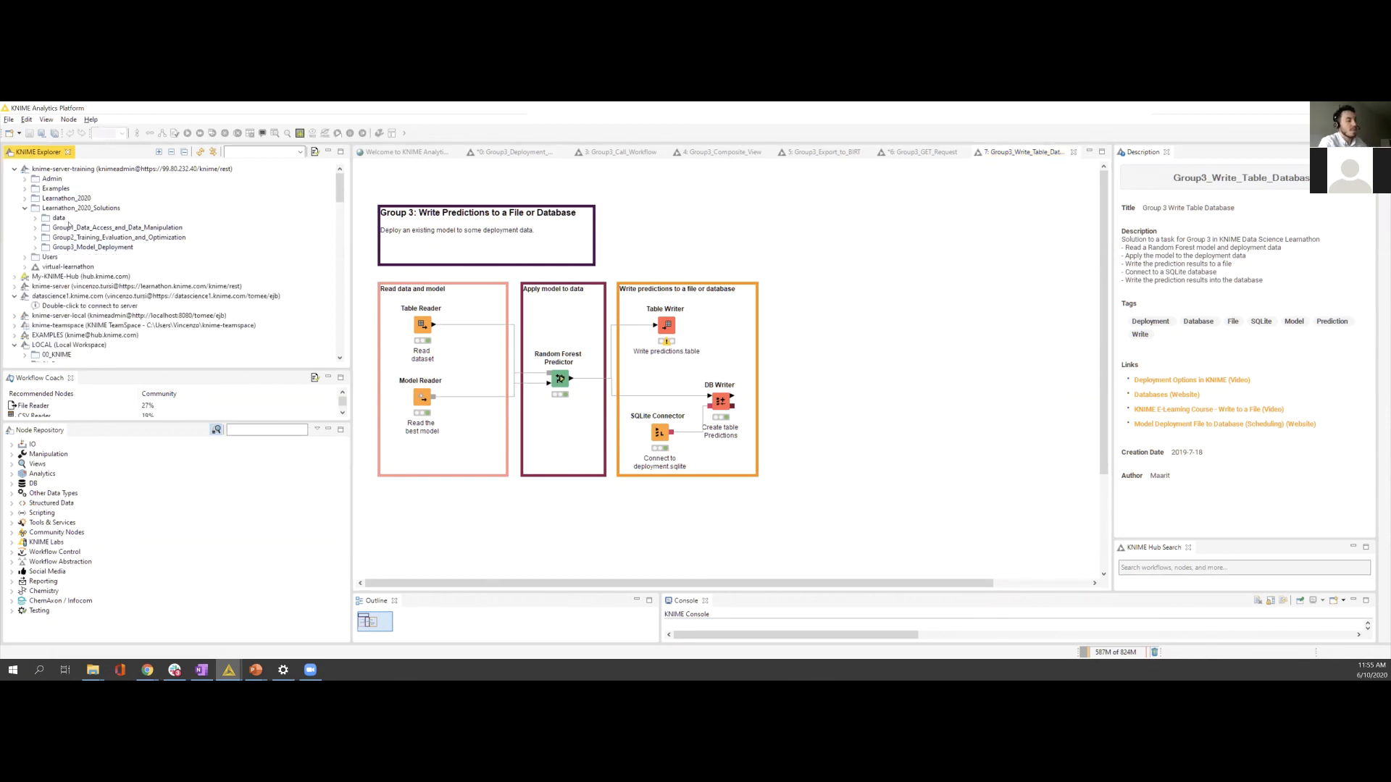